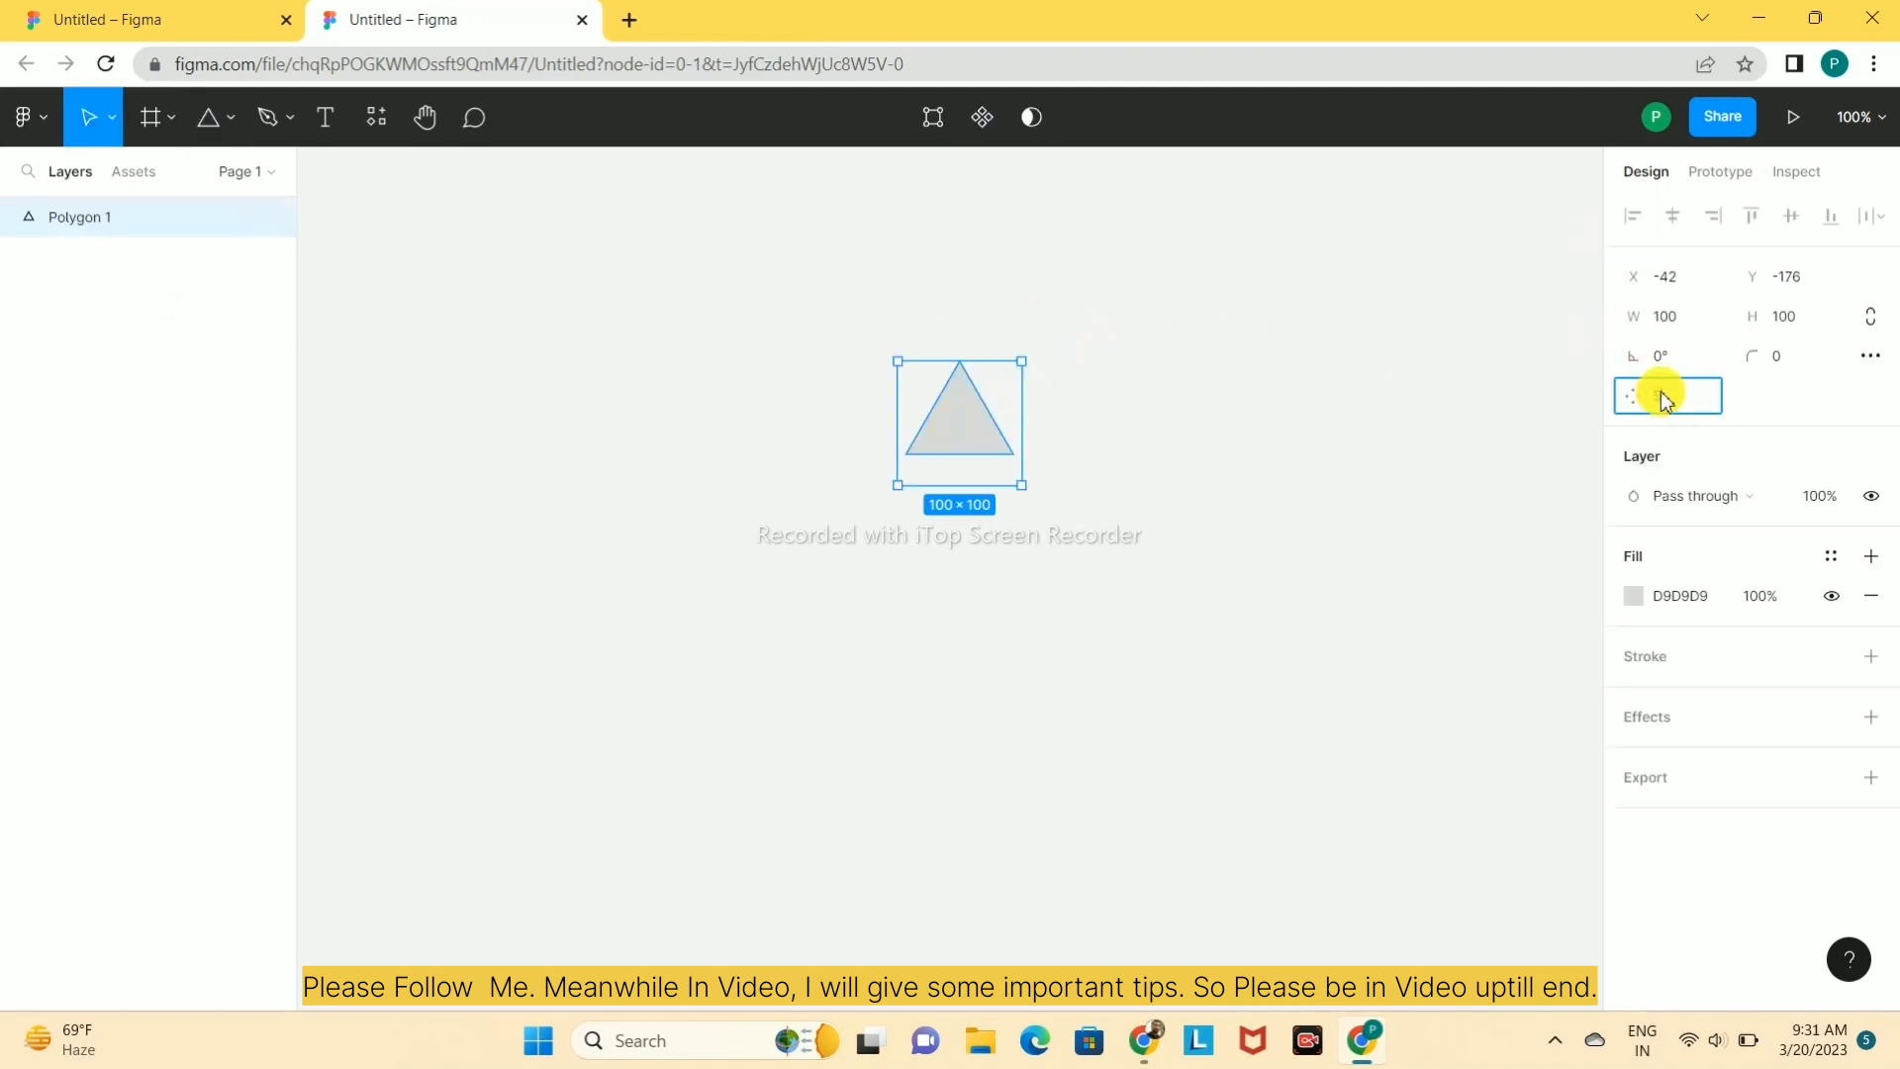
# - Give the triangle five sides and enlarge the resulting pentagon to about 160 × 160 near the canvas centre
pyautogui.write('5')
pyautogui.press('Return')
pyautogui.moveTo(979, 471); pyautogui.dragTo(971, 614)
pyautogui.moveTo(887, 544); pyautogui.dragTo(948, 556)
# - Scale a concentric copy of the pentagon up to about 356 × 356 and send it behind the small one
pyautogui.moveTo(980, 640); pyautogui.dragTo(1104, 750)
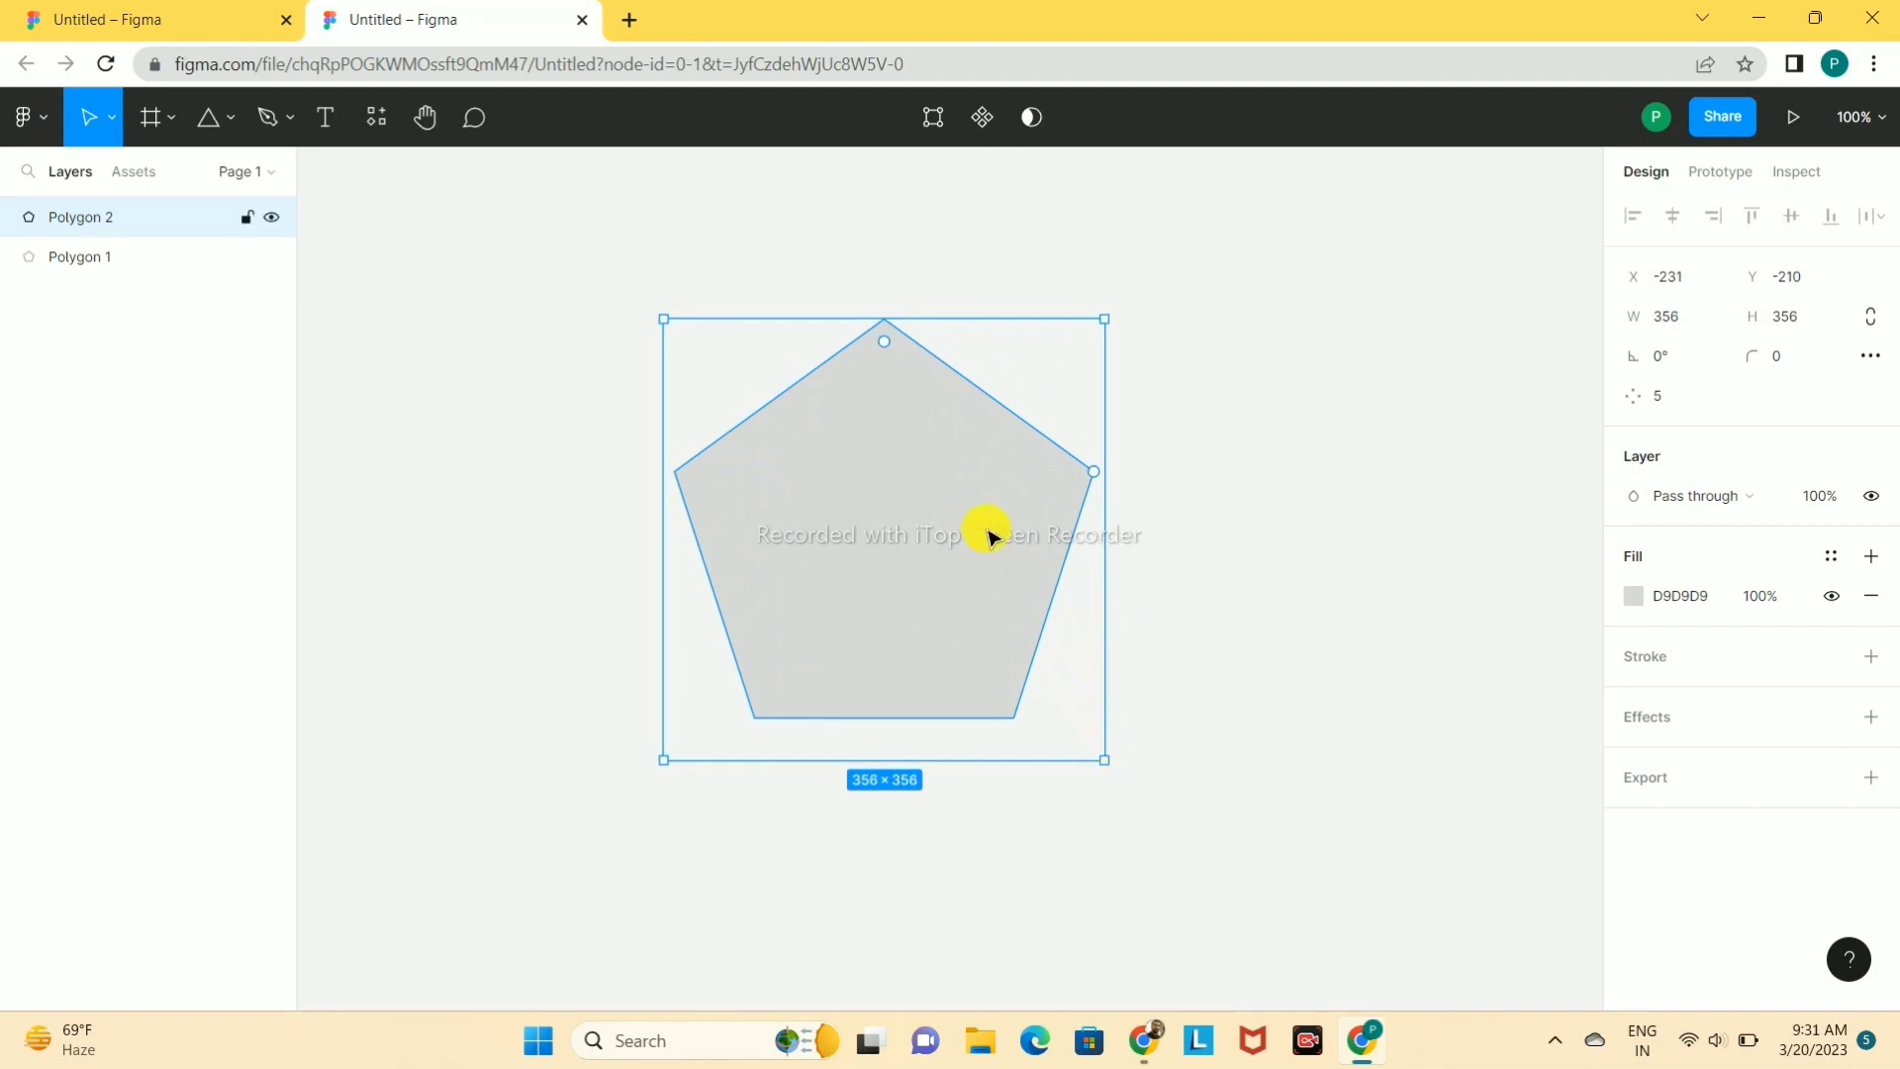
pyautogui.rightClick(889, 489)
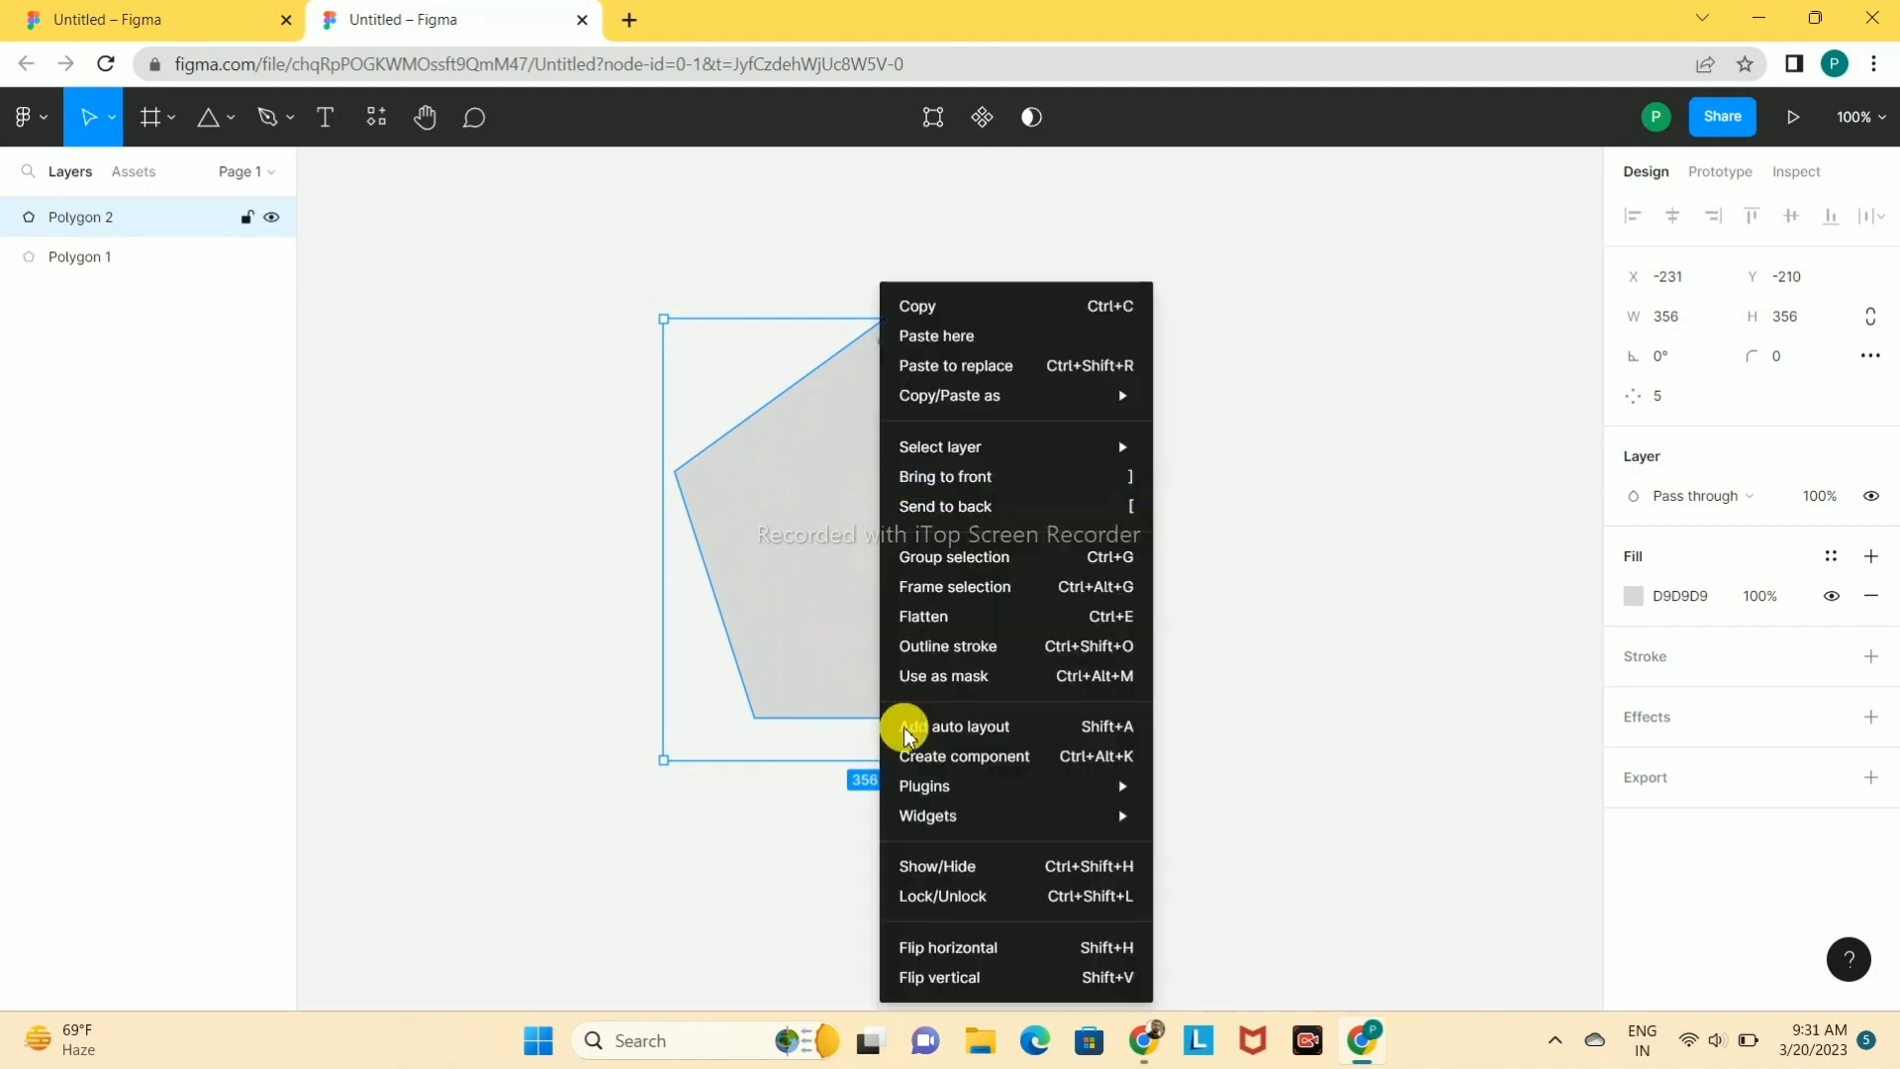
pyautogui.click(1024, 505)
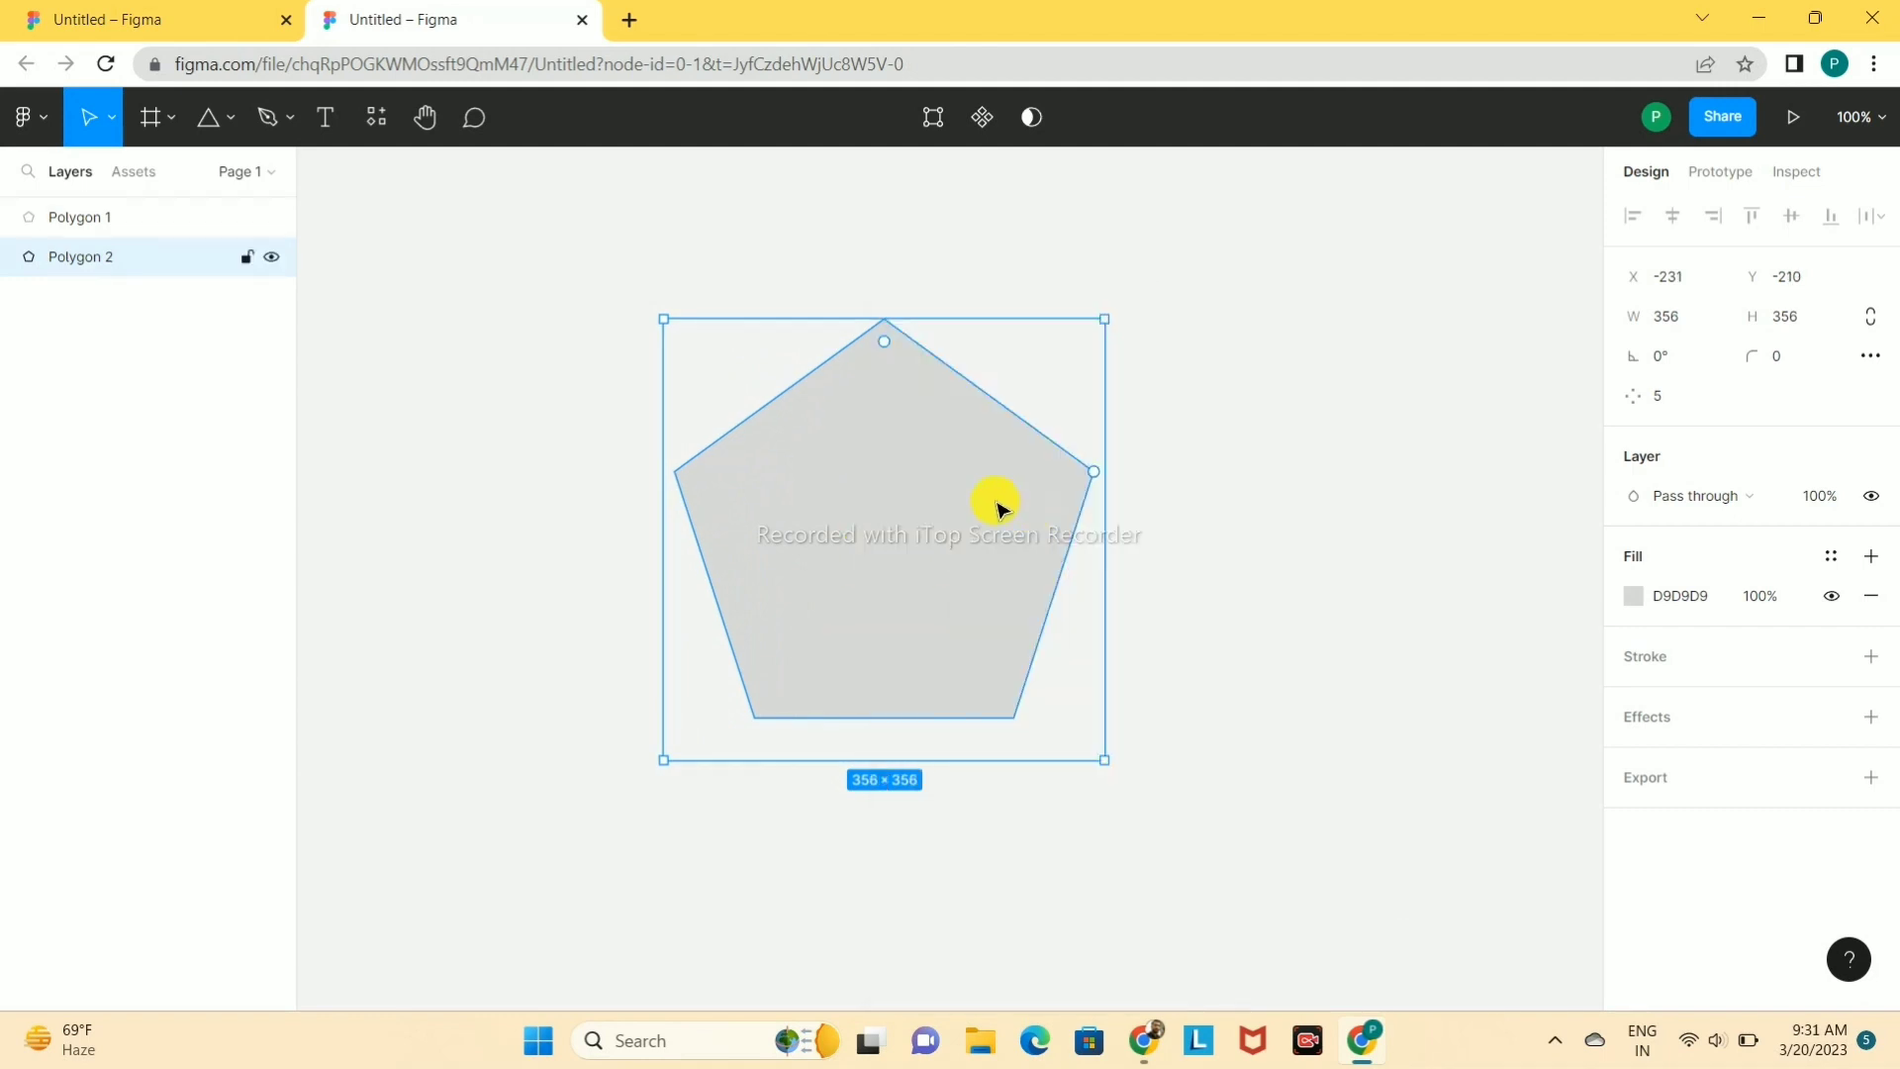
pyautogui.click(857, 509)
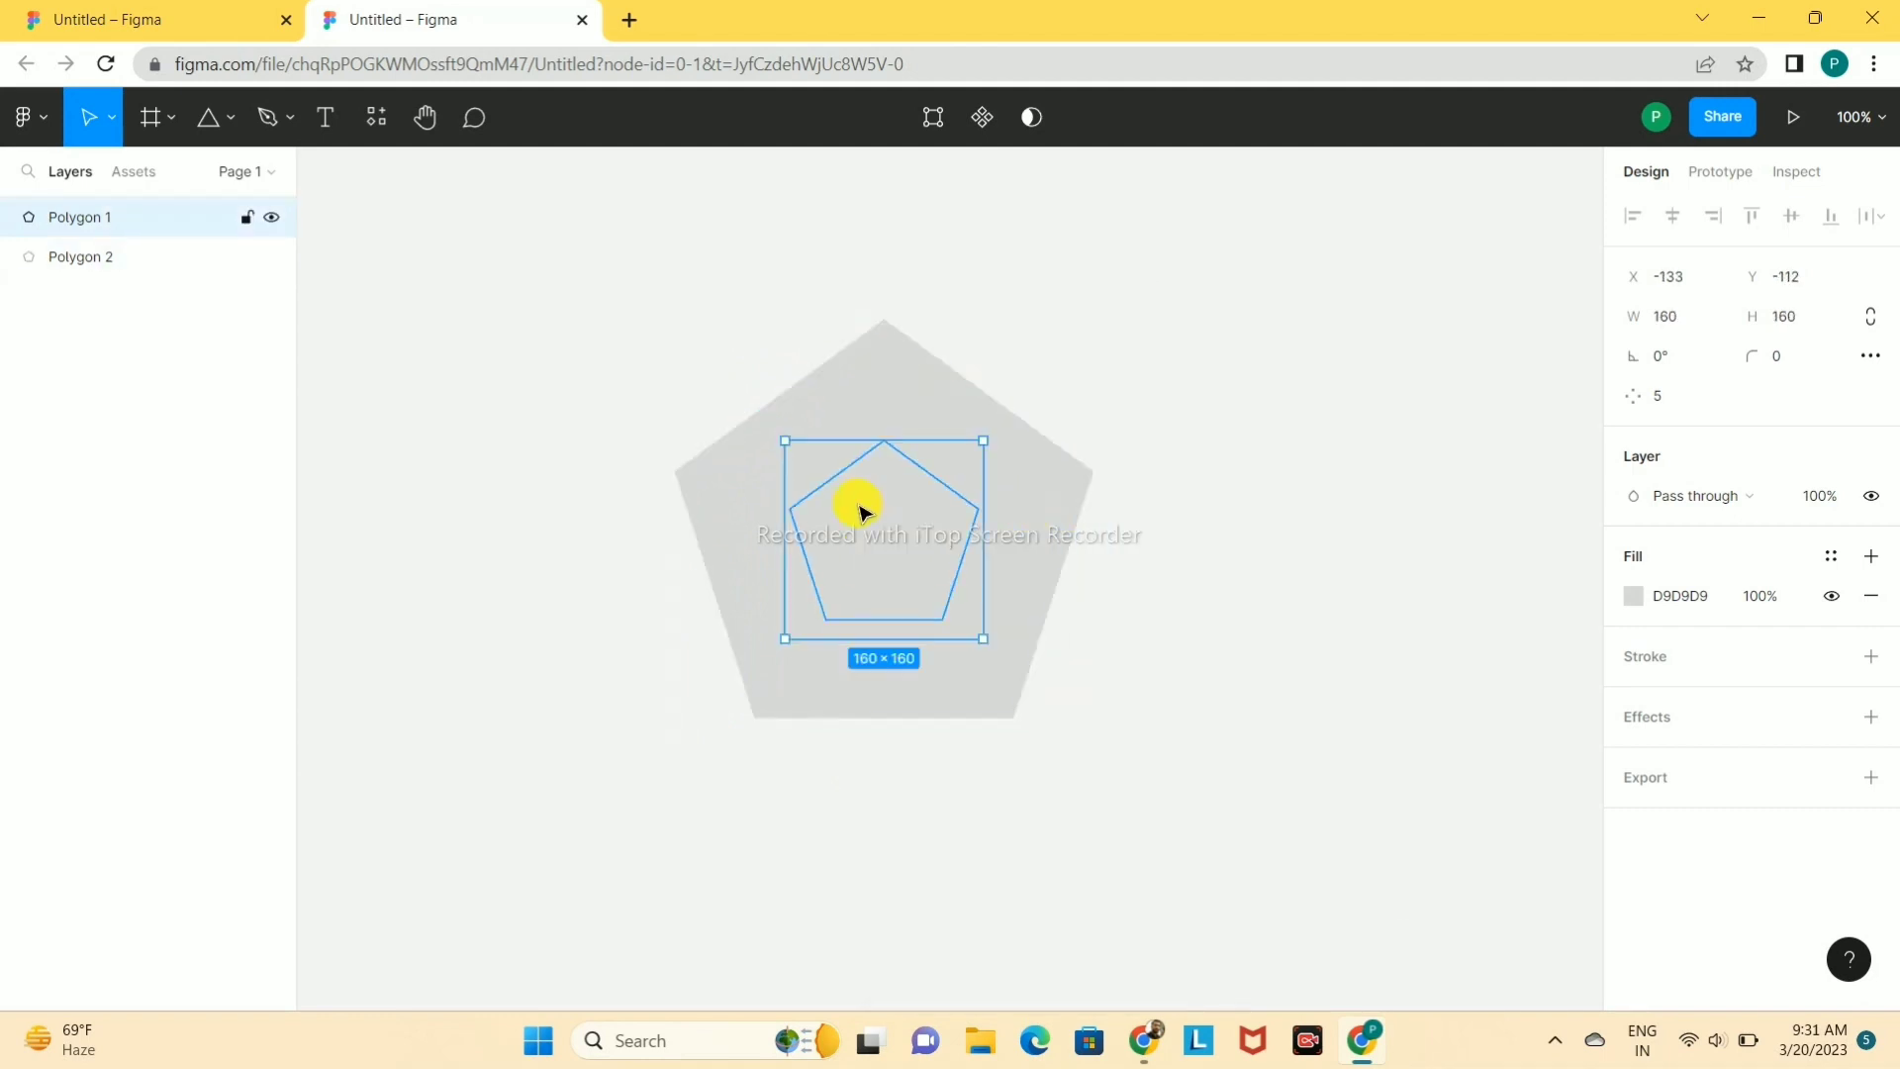
# - Remove the inner pentagon's fill and give it a black inside stroke of width 1
pyautogui.click(884, 422)
pyautogui.click(912, 557)
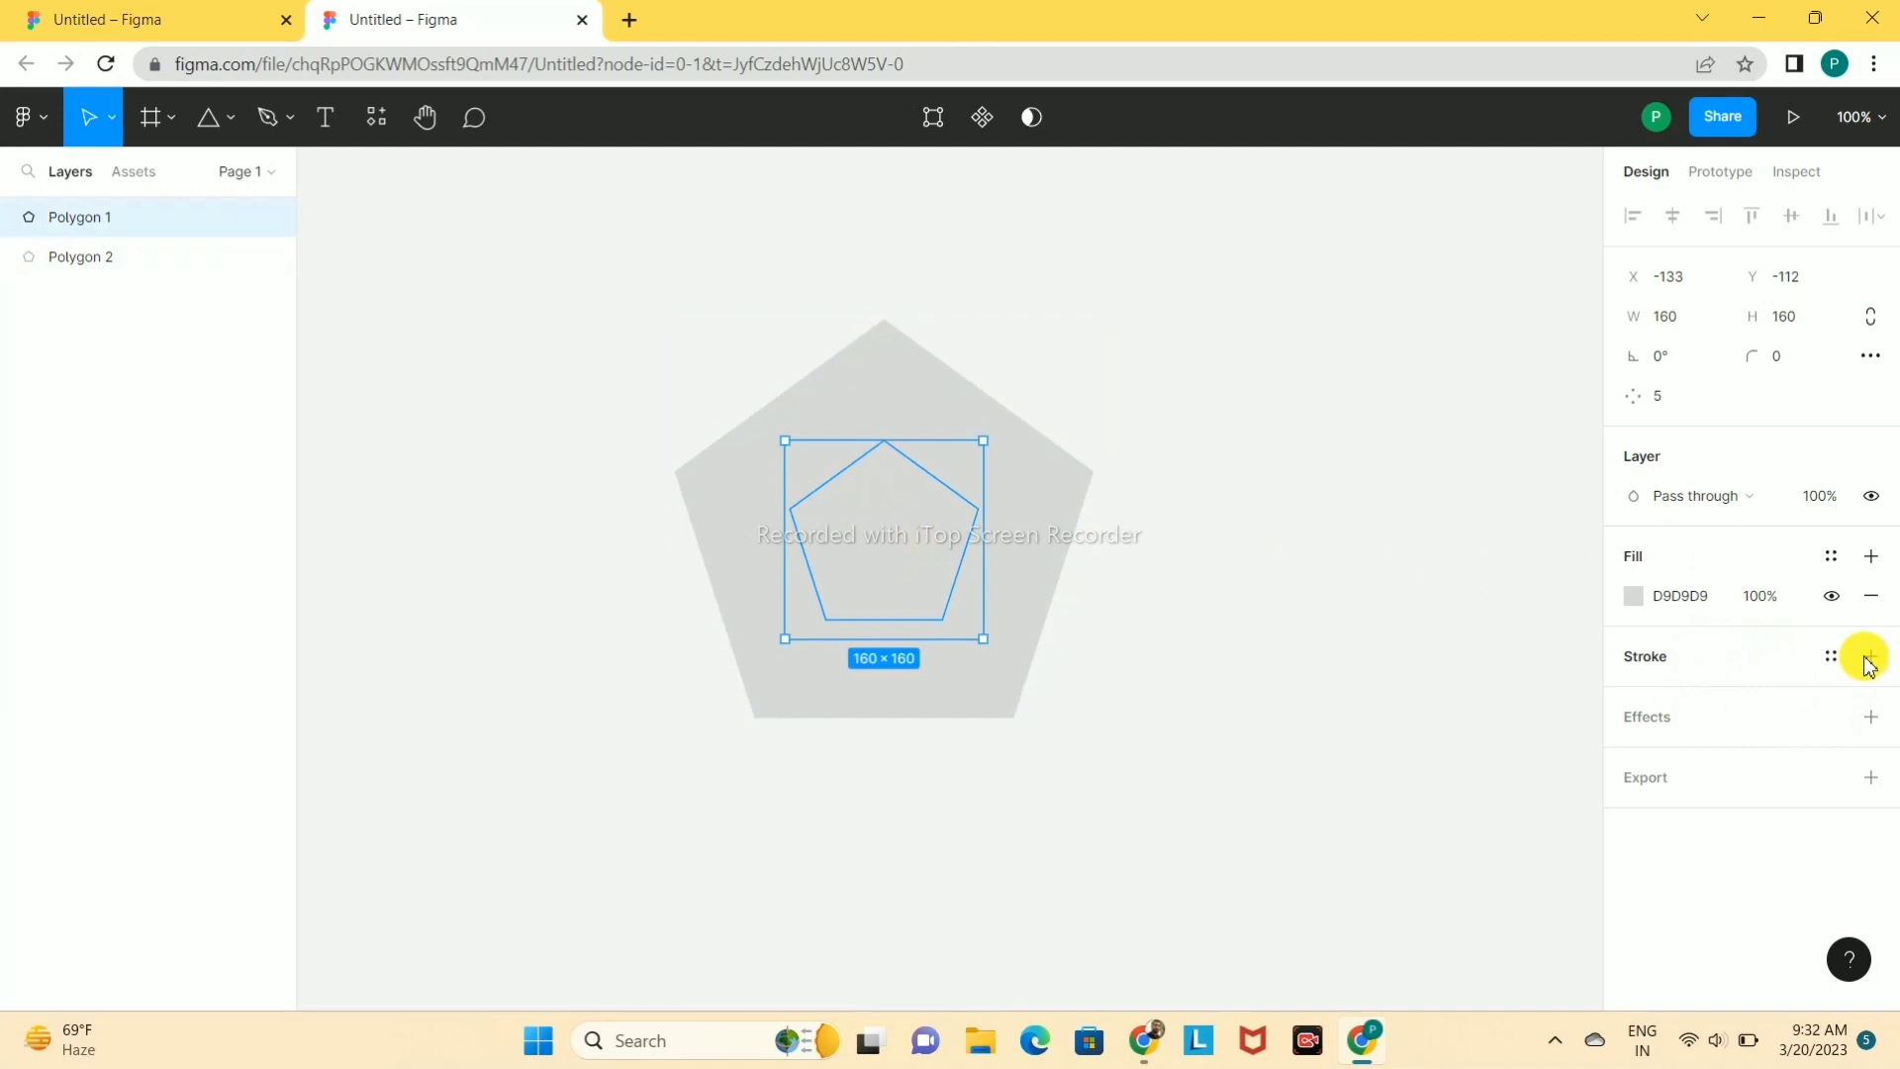
pyautogui.click(1870, 594)
pyautogui.click(922, 562)
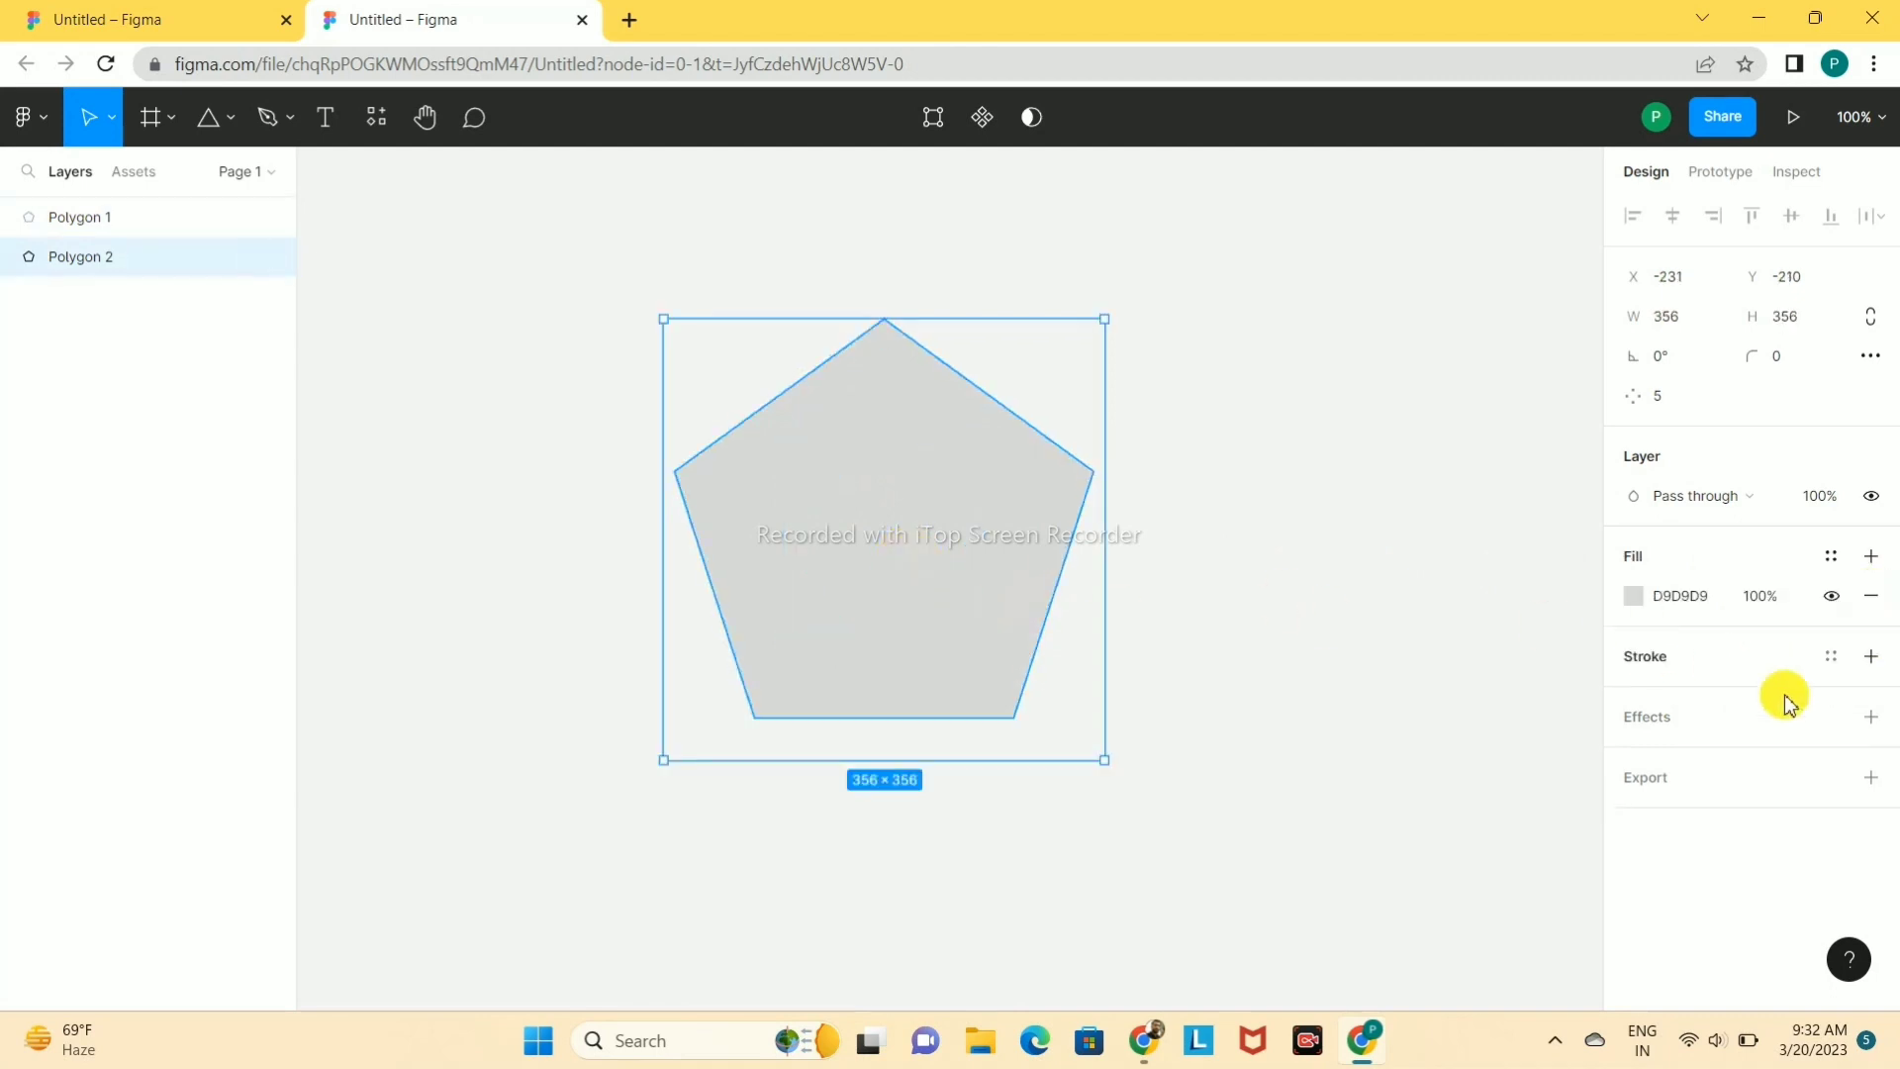
pyautogui.click(1870, 658)
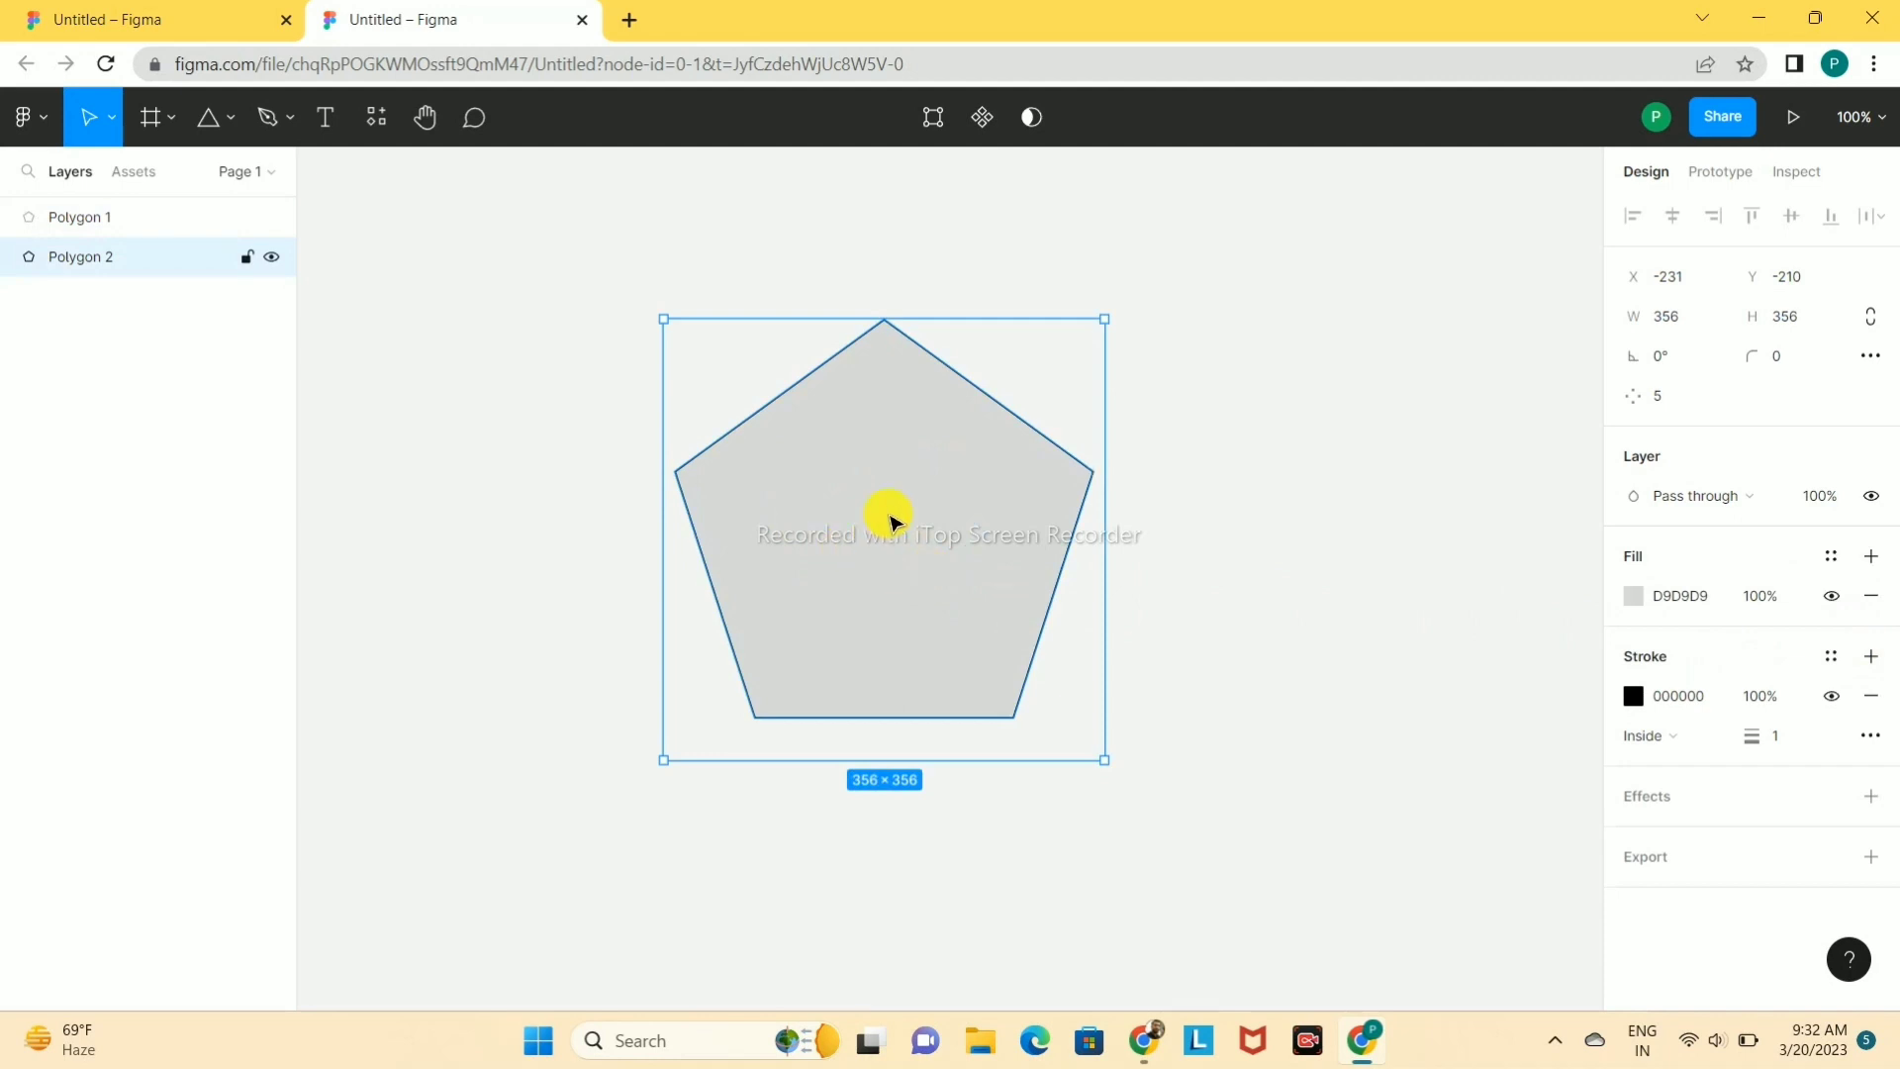
pyautogui.click(871, 572)
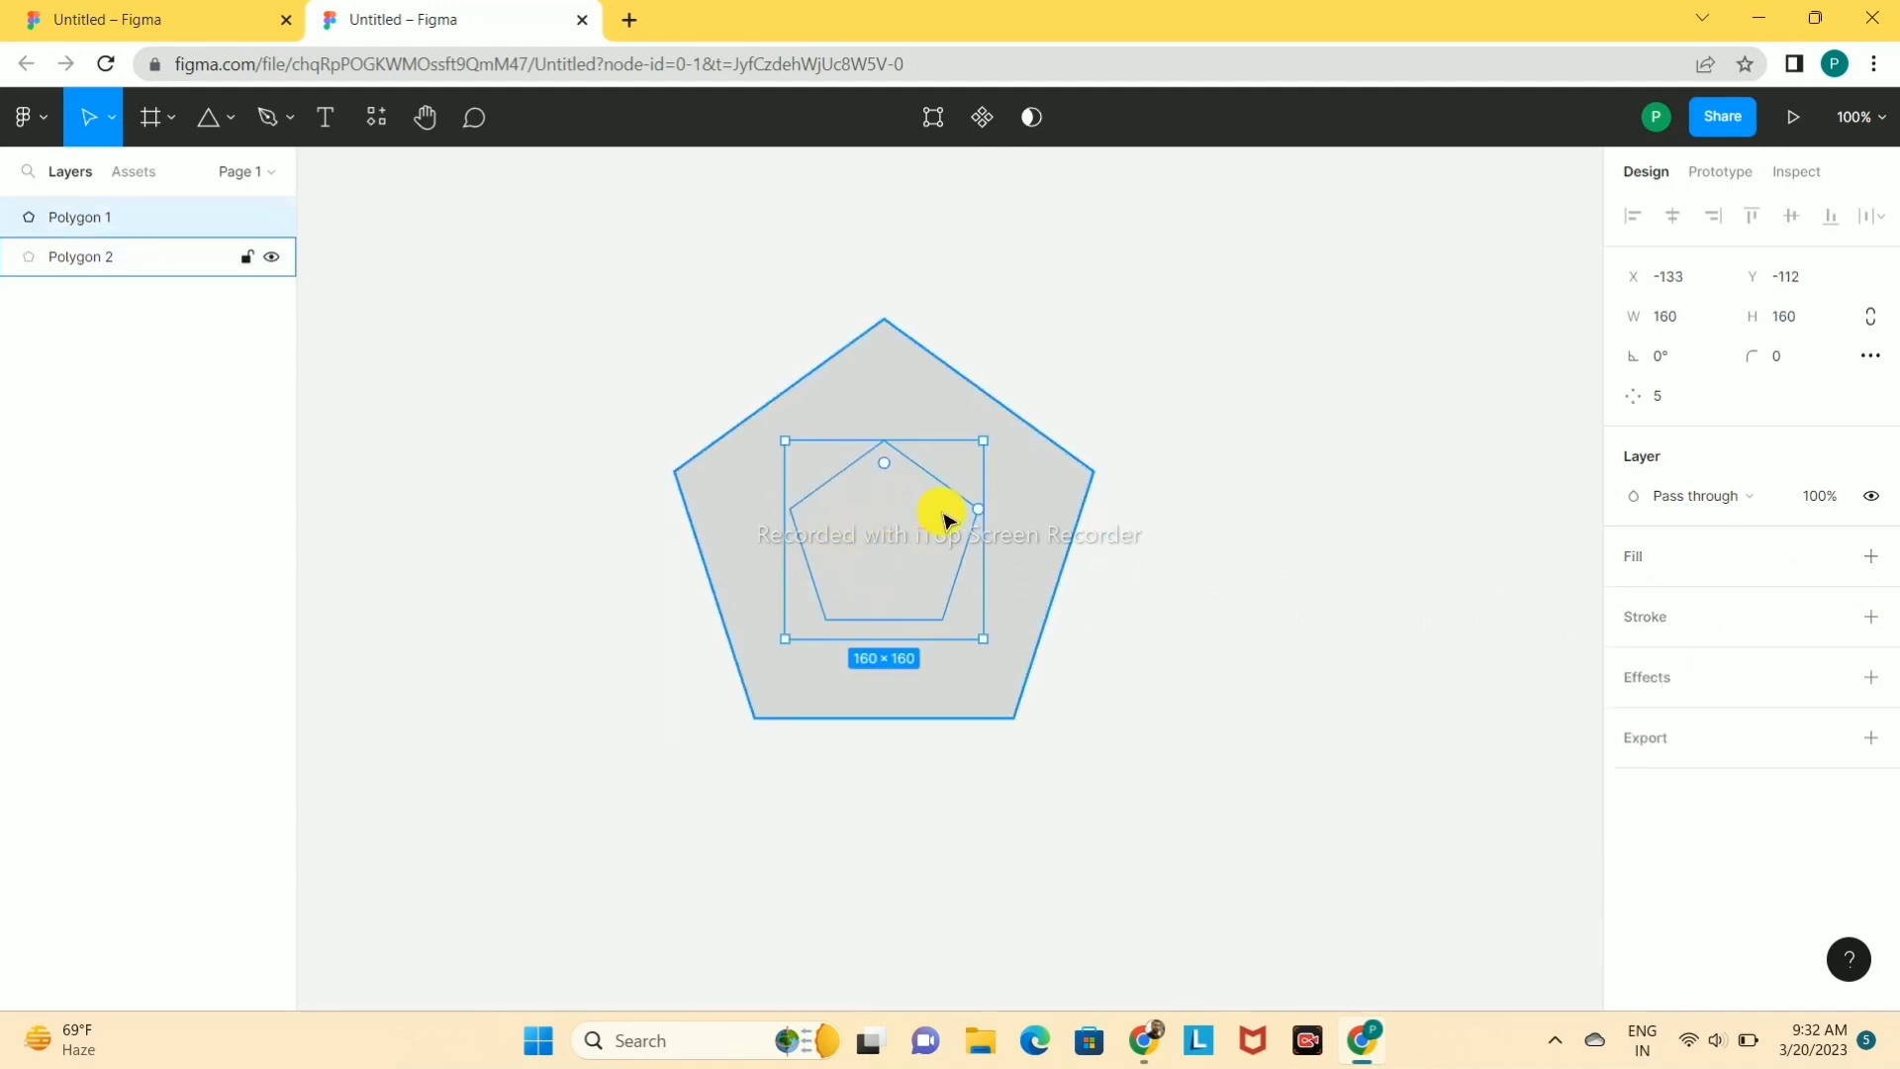
pyautogui.click(1870, 616)
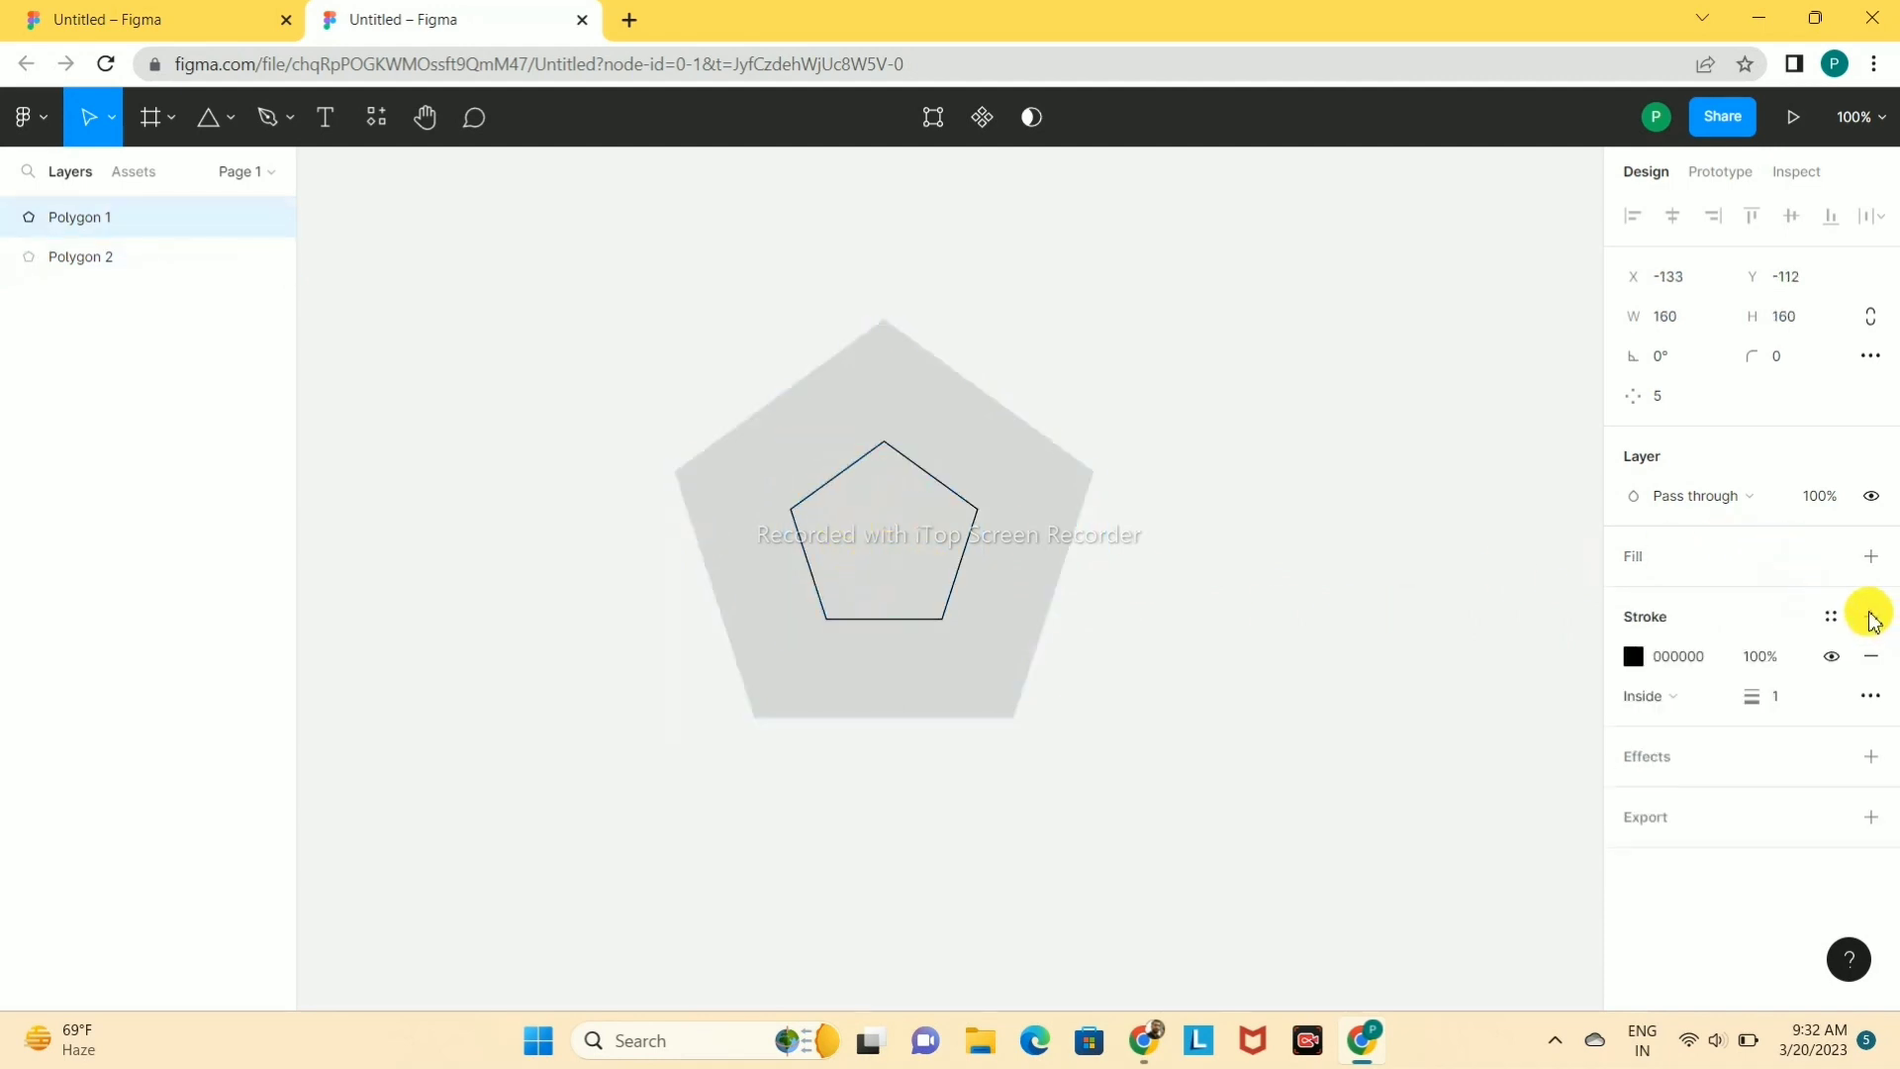
# - Give the outer pentagon a black inside stroke of width 1 and remove its fill
pyautogui.click(1029, 441)
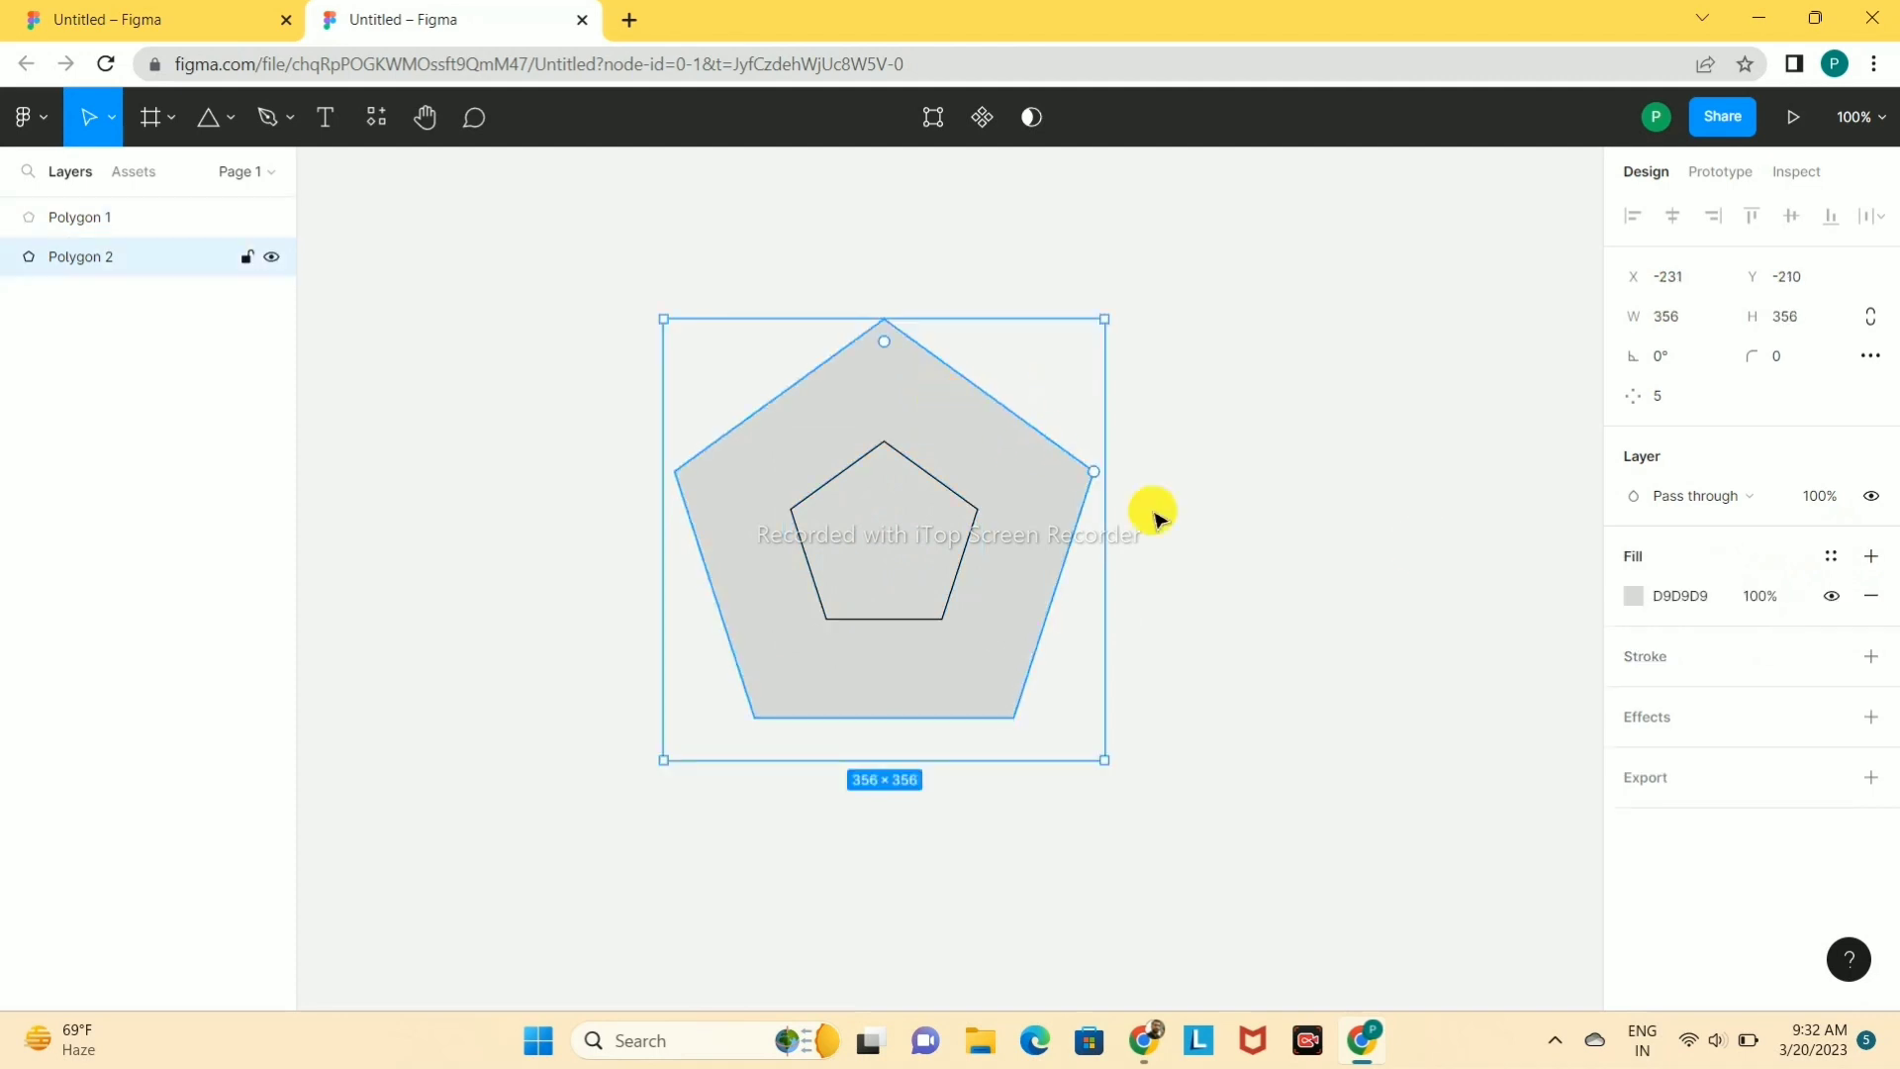
pyautogui.click(1870, 656)
pyautogui.click(1870, 596)
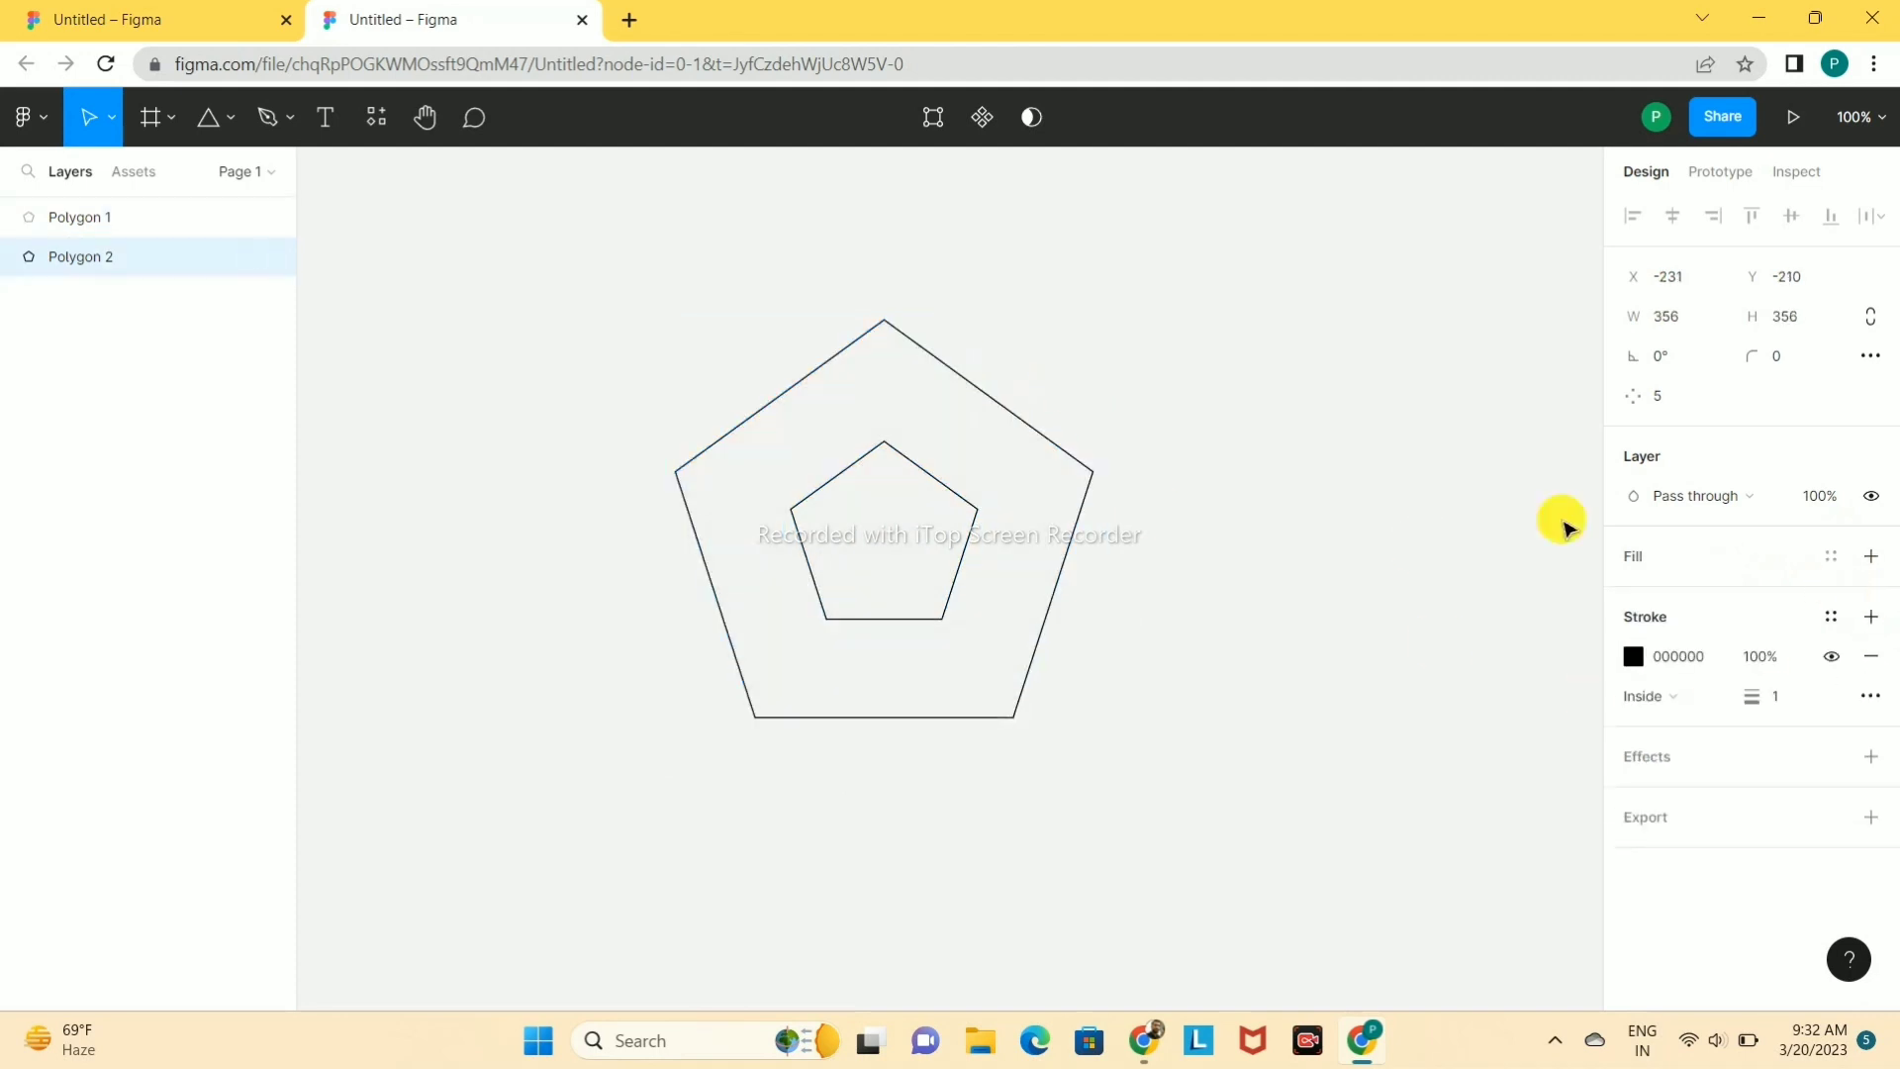
pyautogui.click(1247, 458)
# - Enlarge the outer pentagon outline slightly, keeping its proportions
pyautogui.click(905, 465)
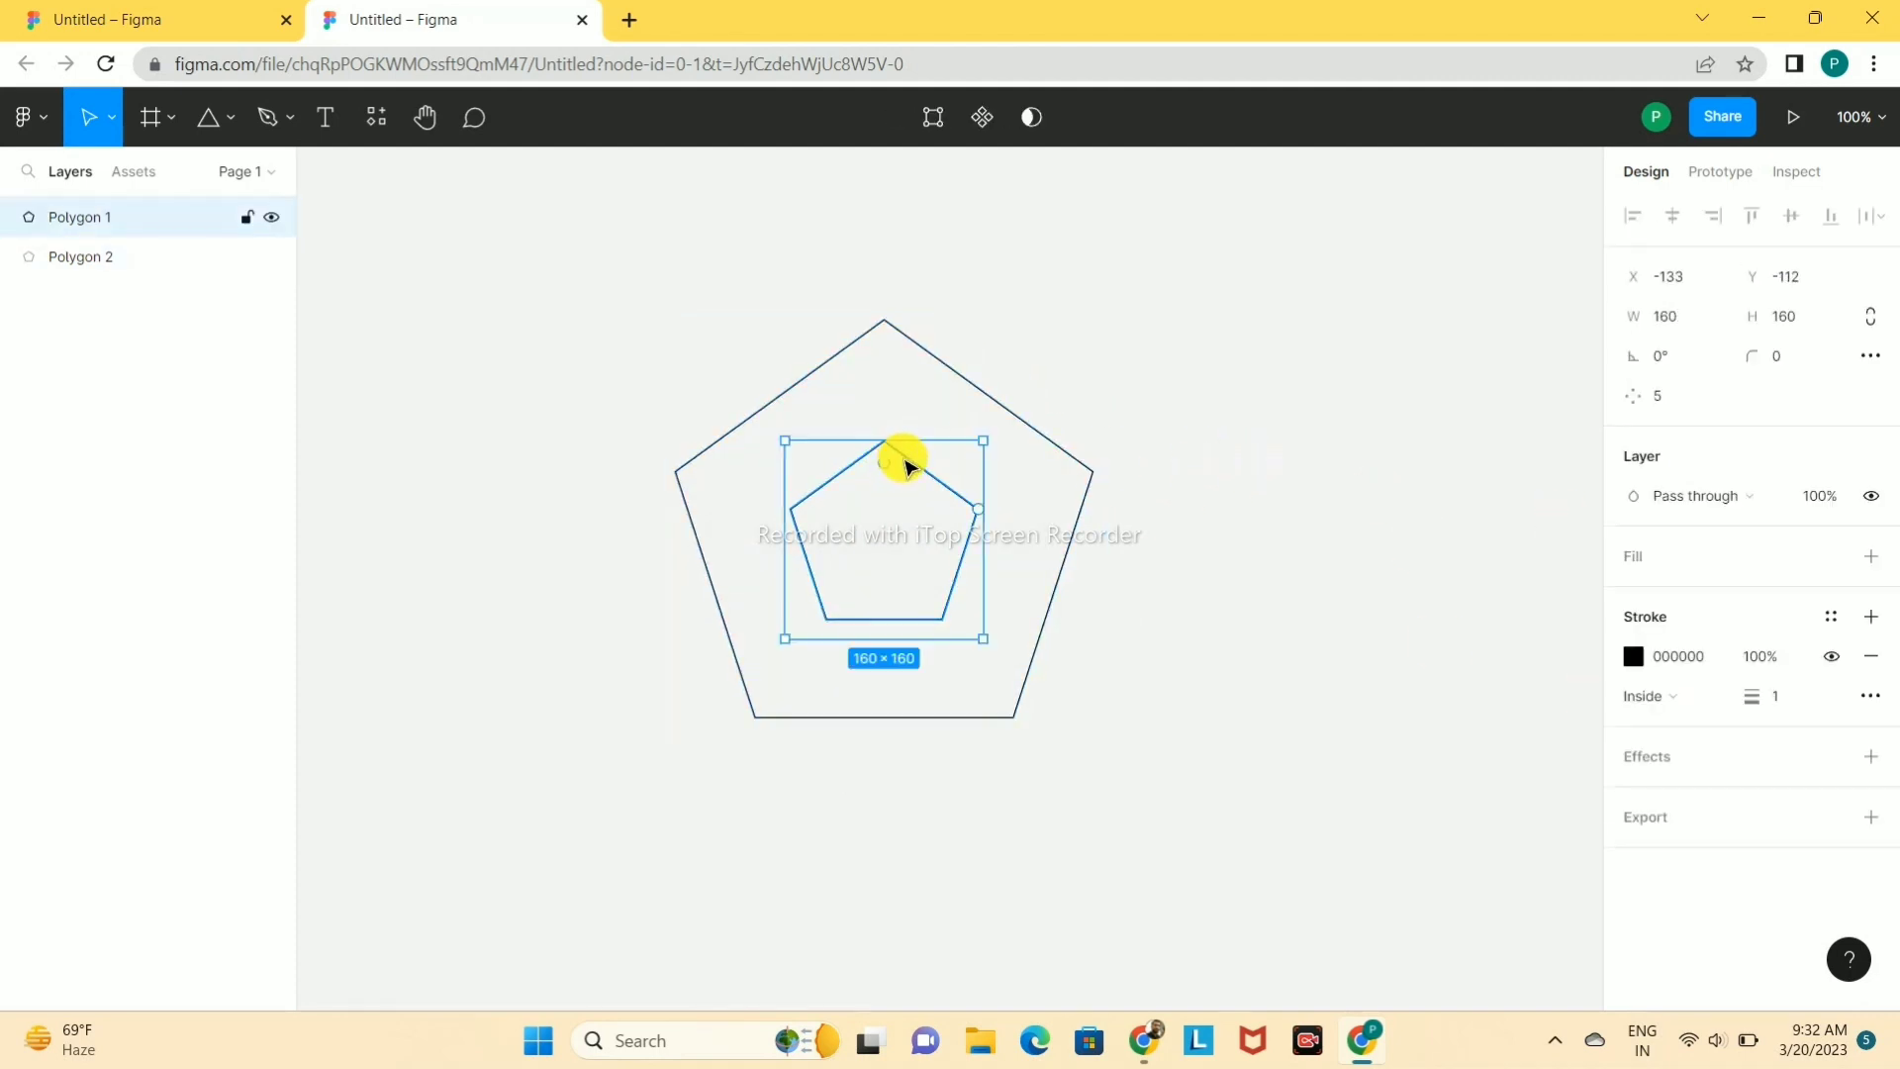
pyautogui.click(915, 346)
pyautogui.moveTo(1089, 768); pyautogui.dragTo(1154, 802)
pyautogui.click(1174, 755)
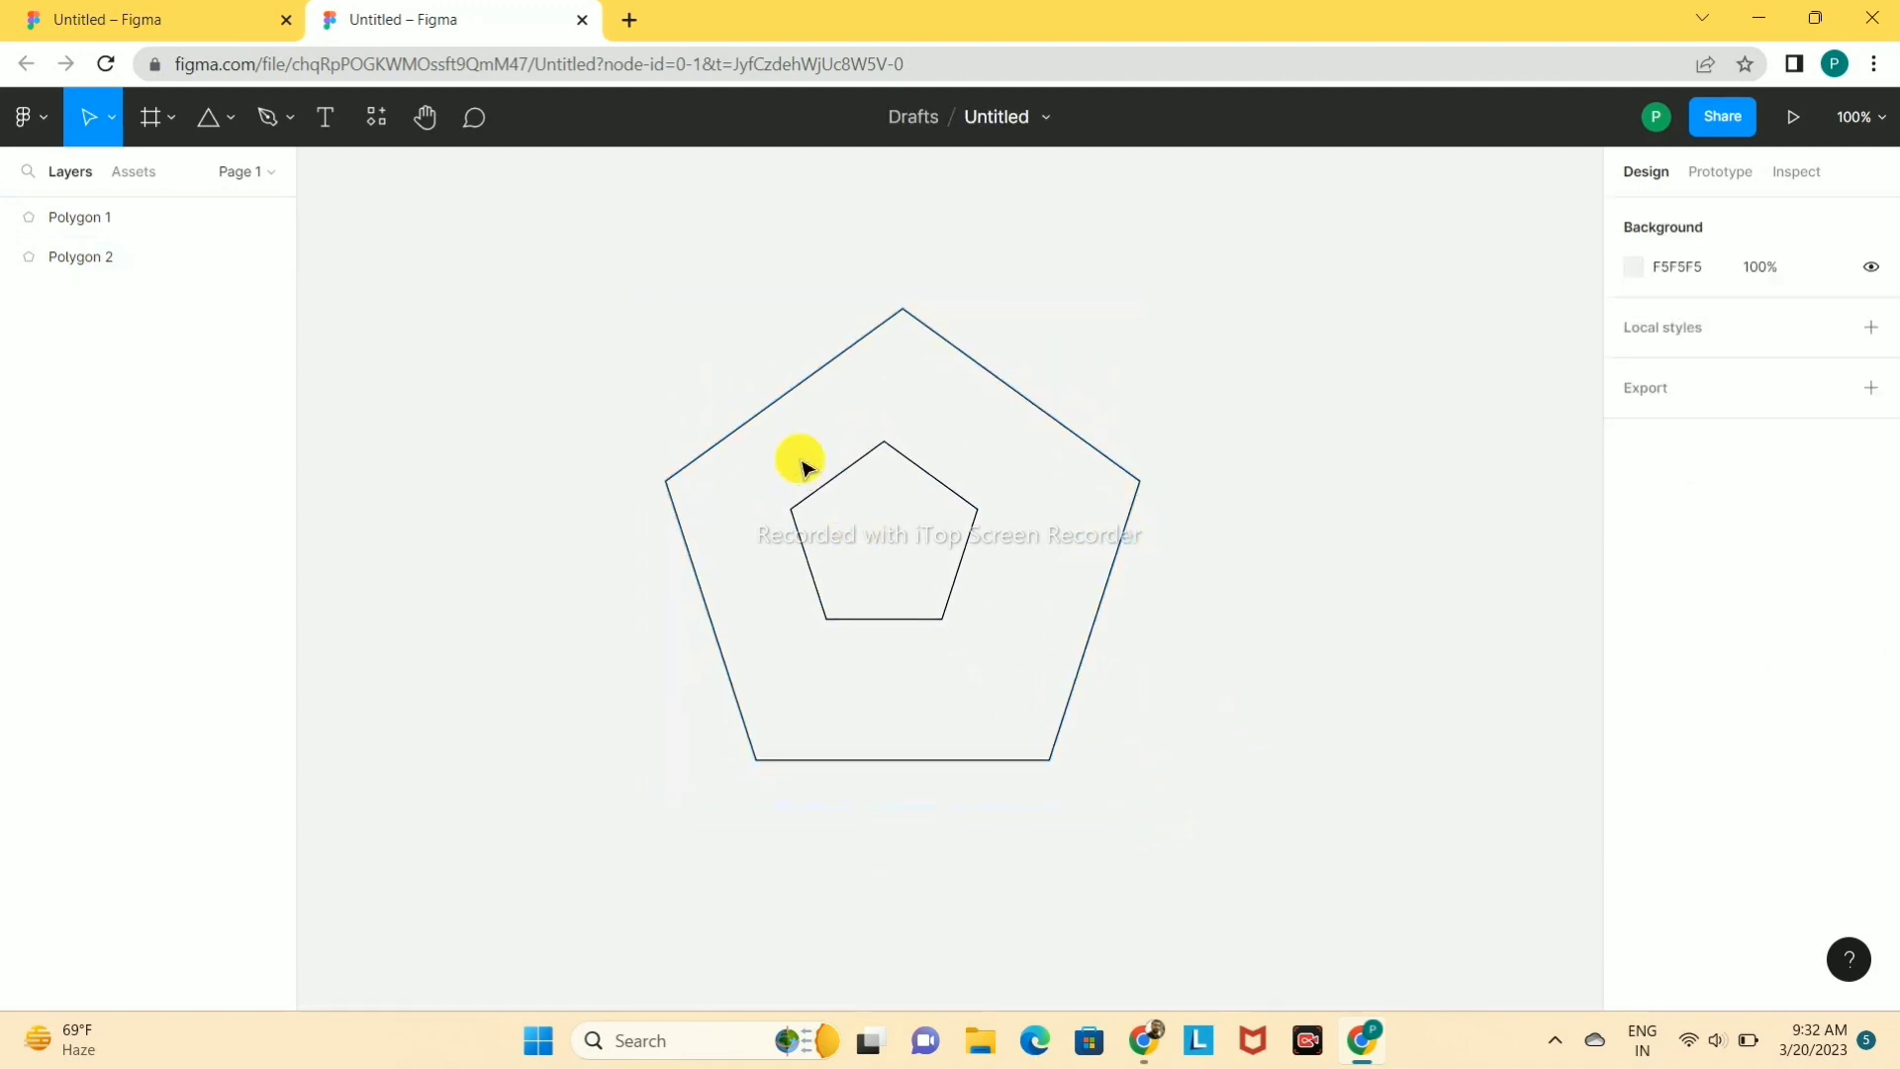
# - Align the inner and outer pentagons to each other on their horizontal and vertical centres
pyautogui.click(826, 498)
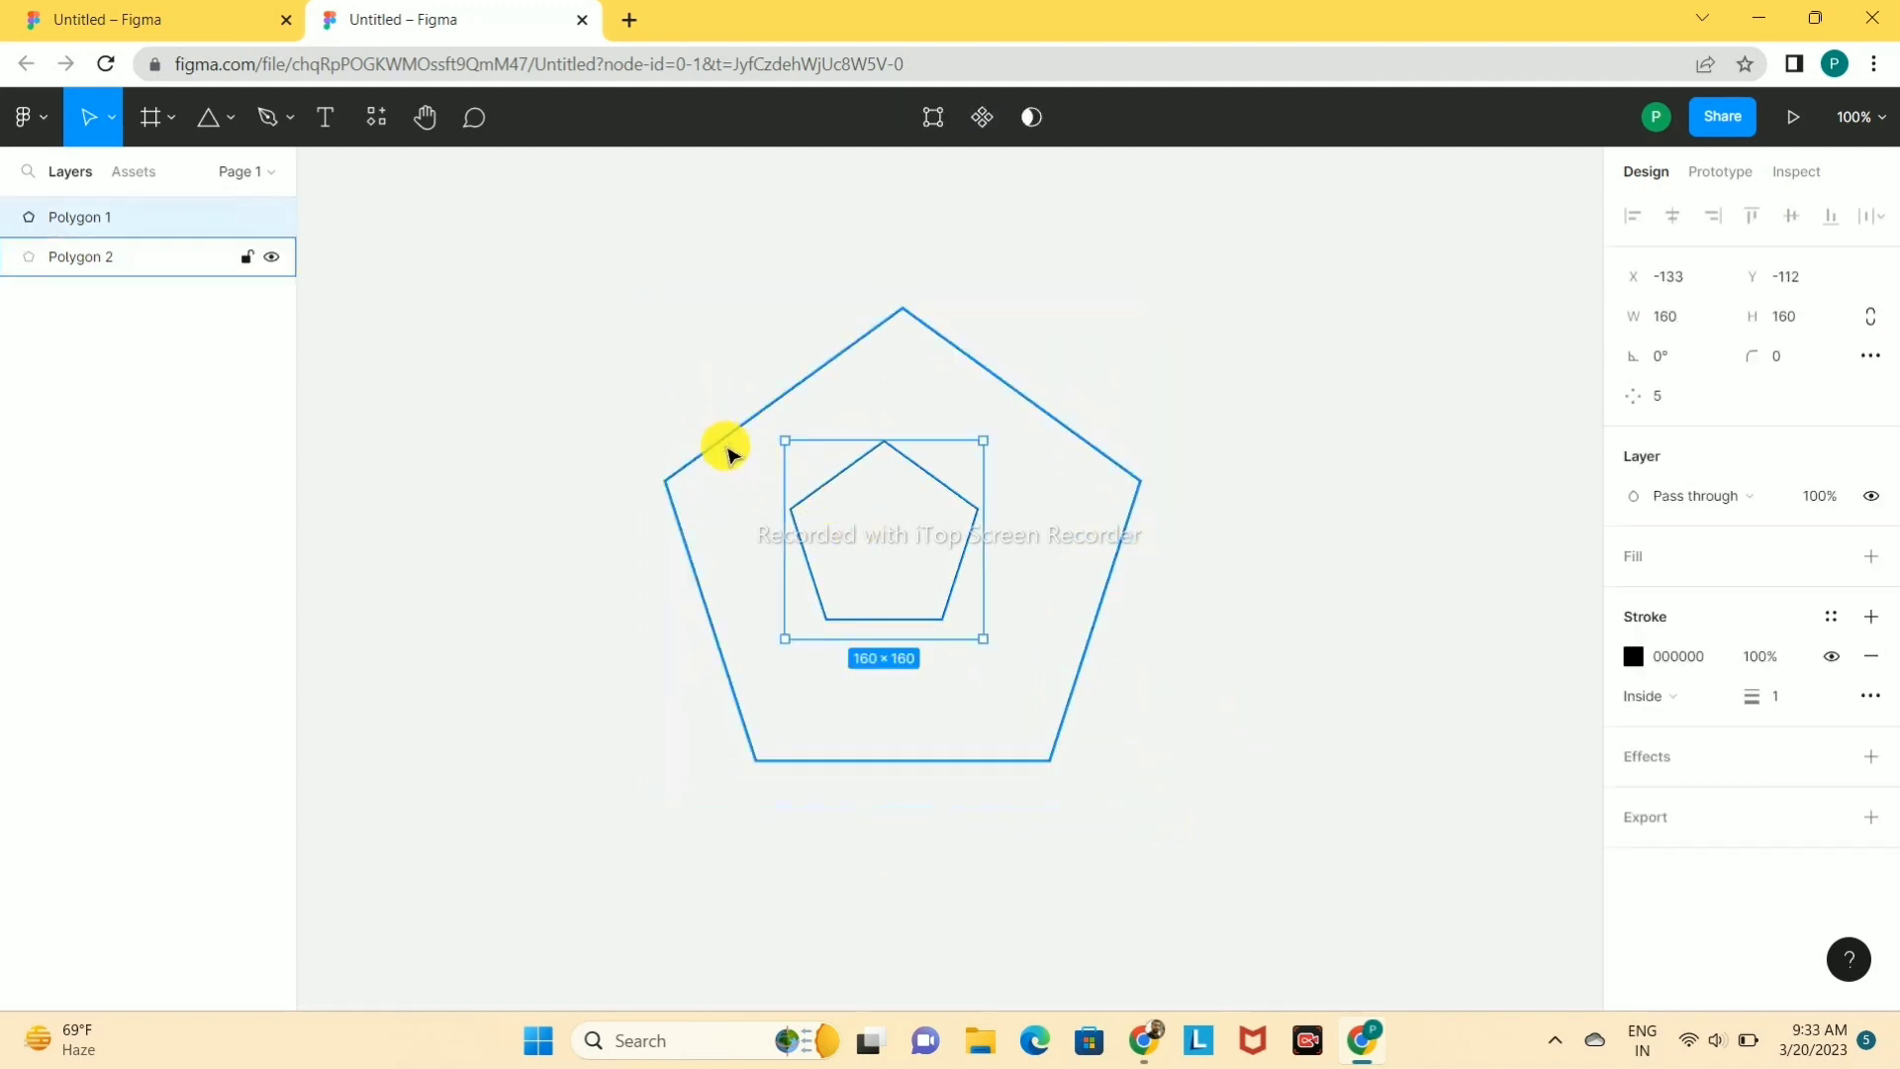
pyautogui.keyDown('shift'); pyautogui.click(725, 446); pyautogui.keyUp('shift')
pyautogui.click(1673, 215)
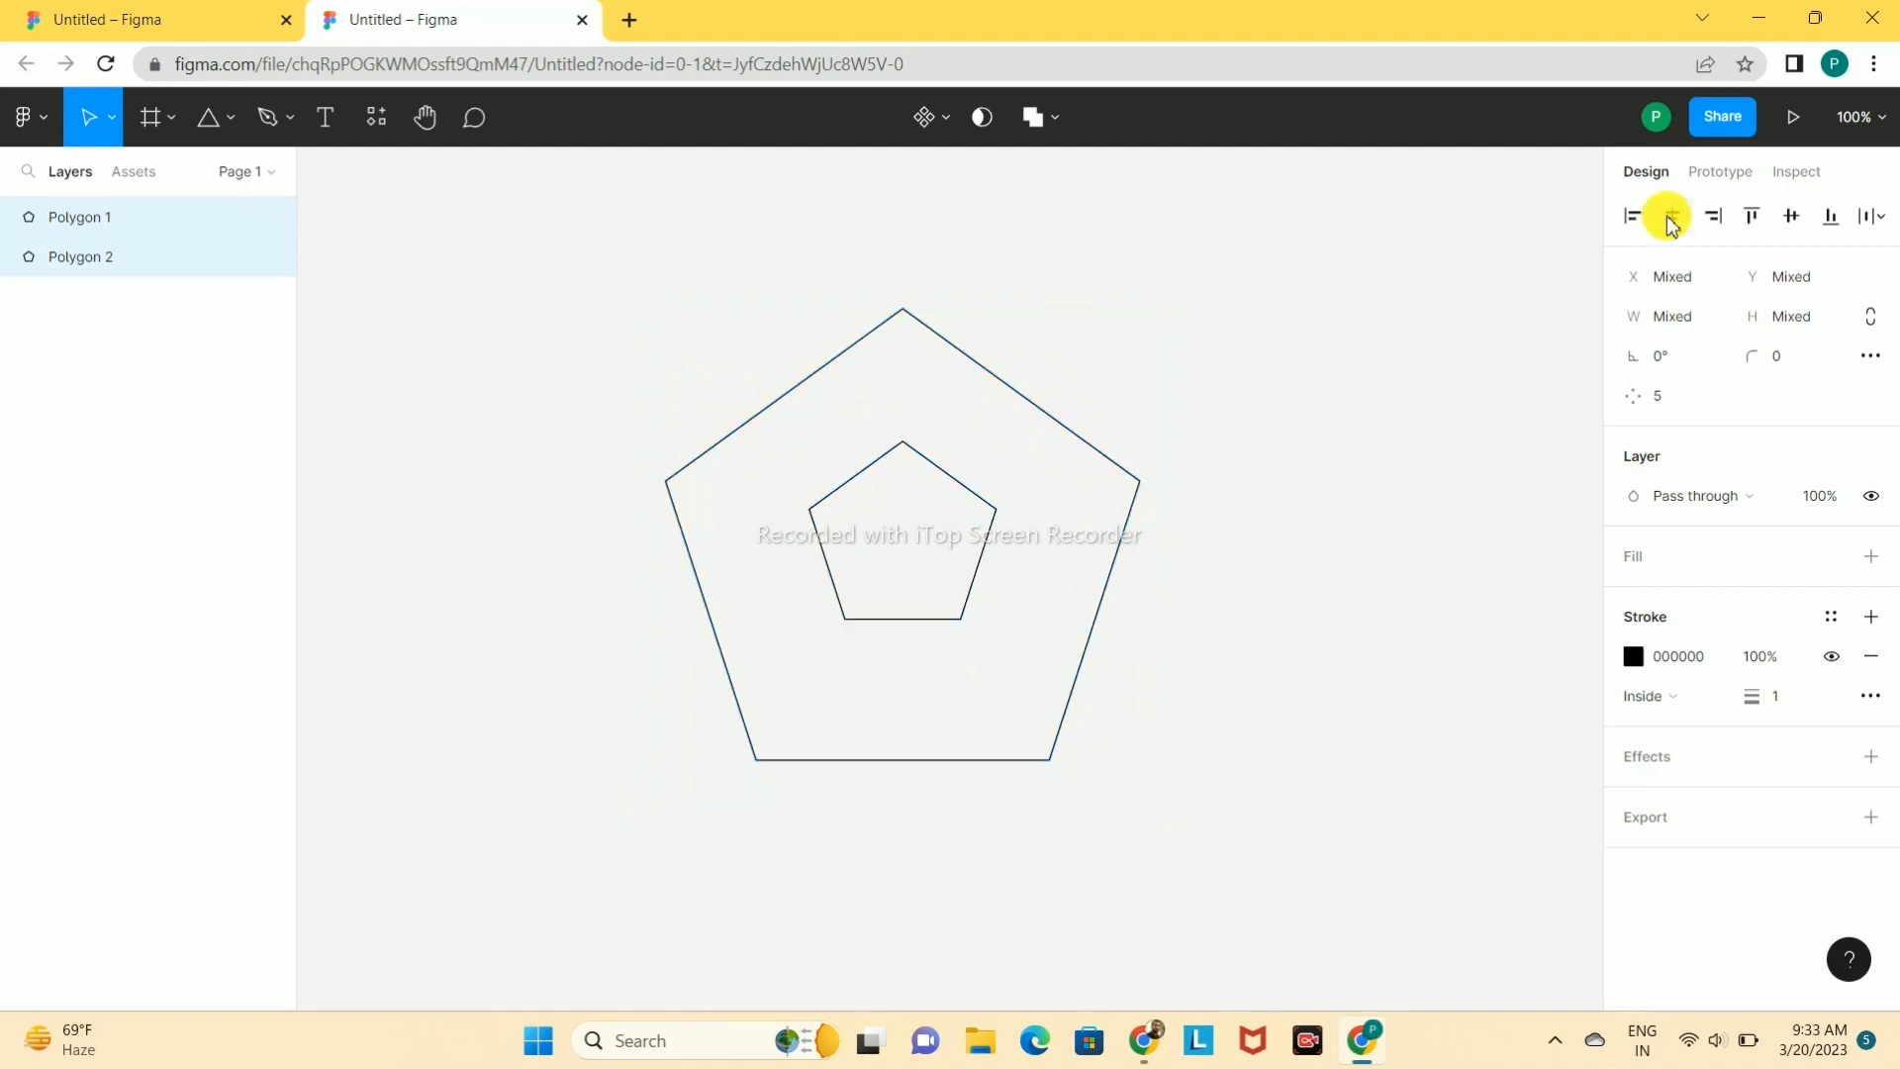
pyautogui.click(1788, 218)
pyautogui.click(1280, 360)
# - Start a Pen path just inside the inner pentagon's apex, running along its upper-left edge, partway down the left edge, and diagonally up toward the upper-right edge
pyautogui.click(935, 487)
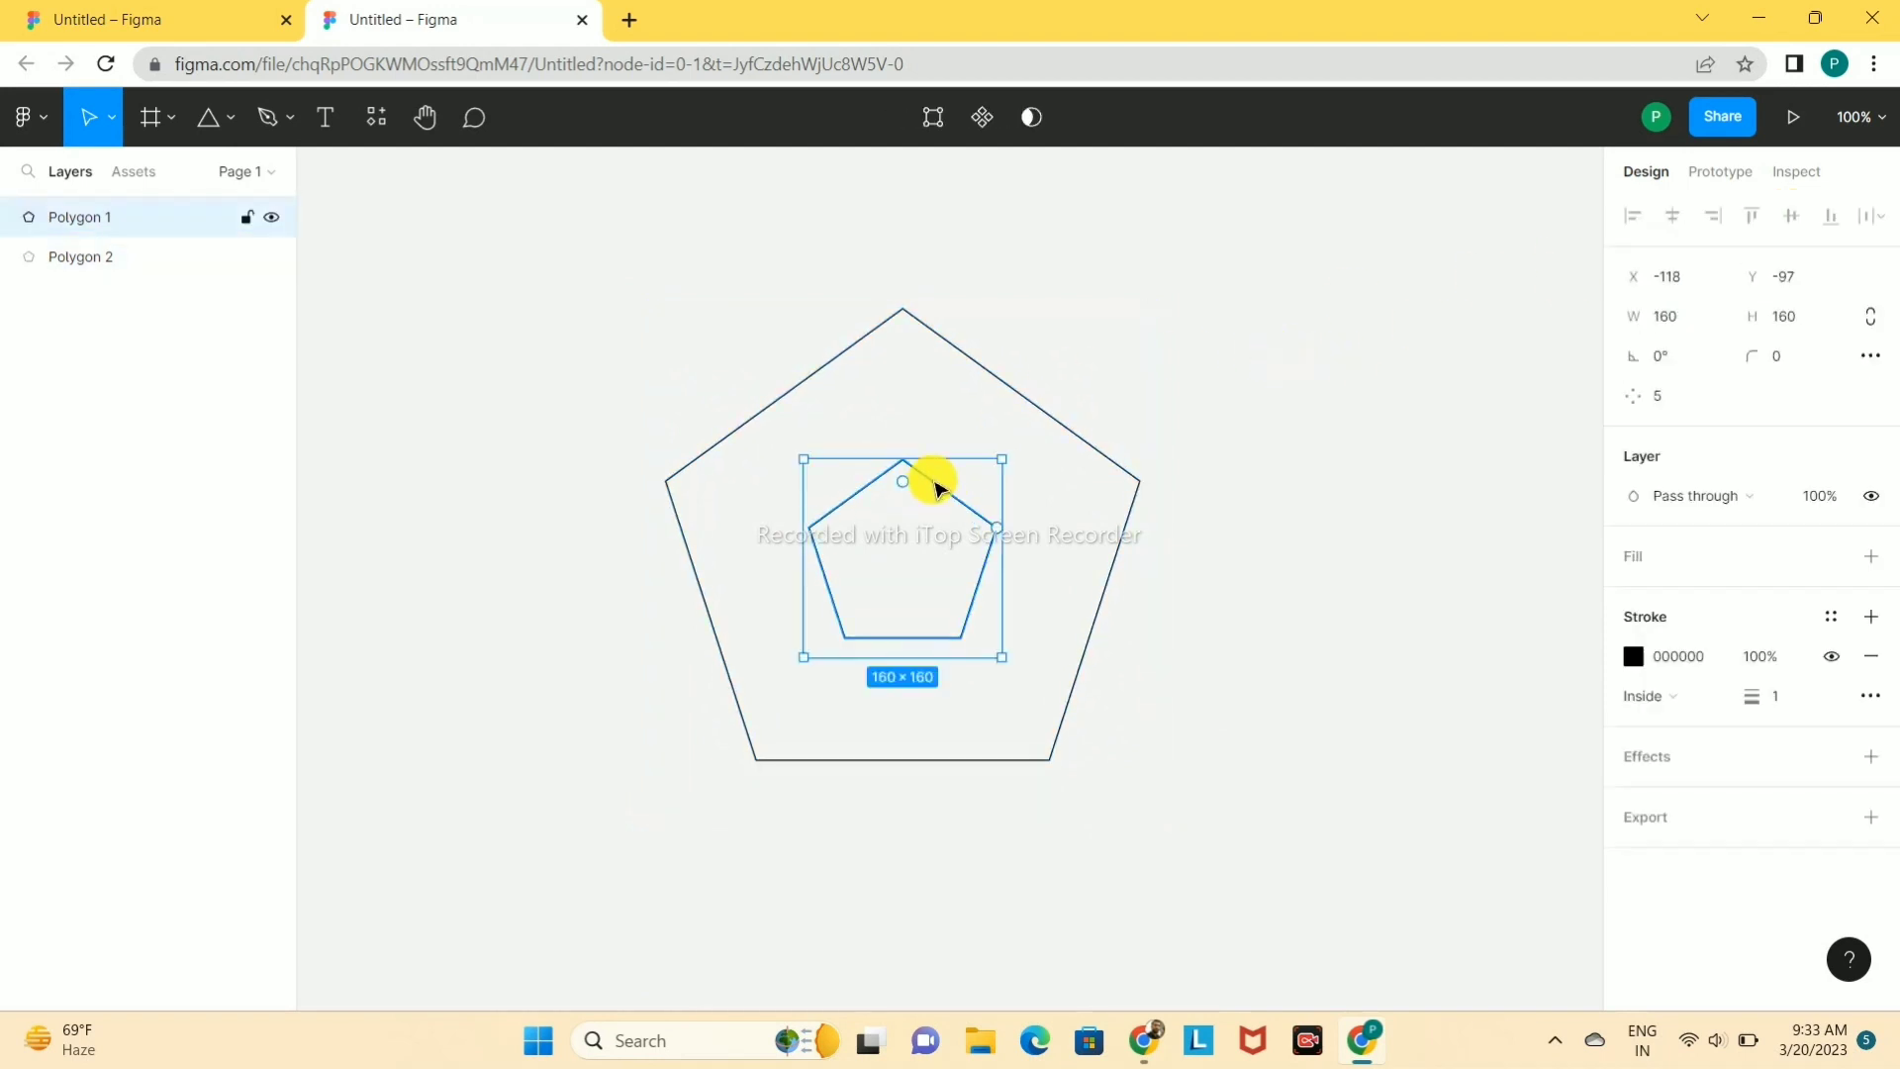
pyautogui.scroll(6, 935, 486)
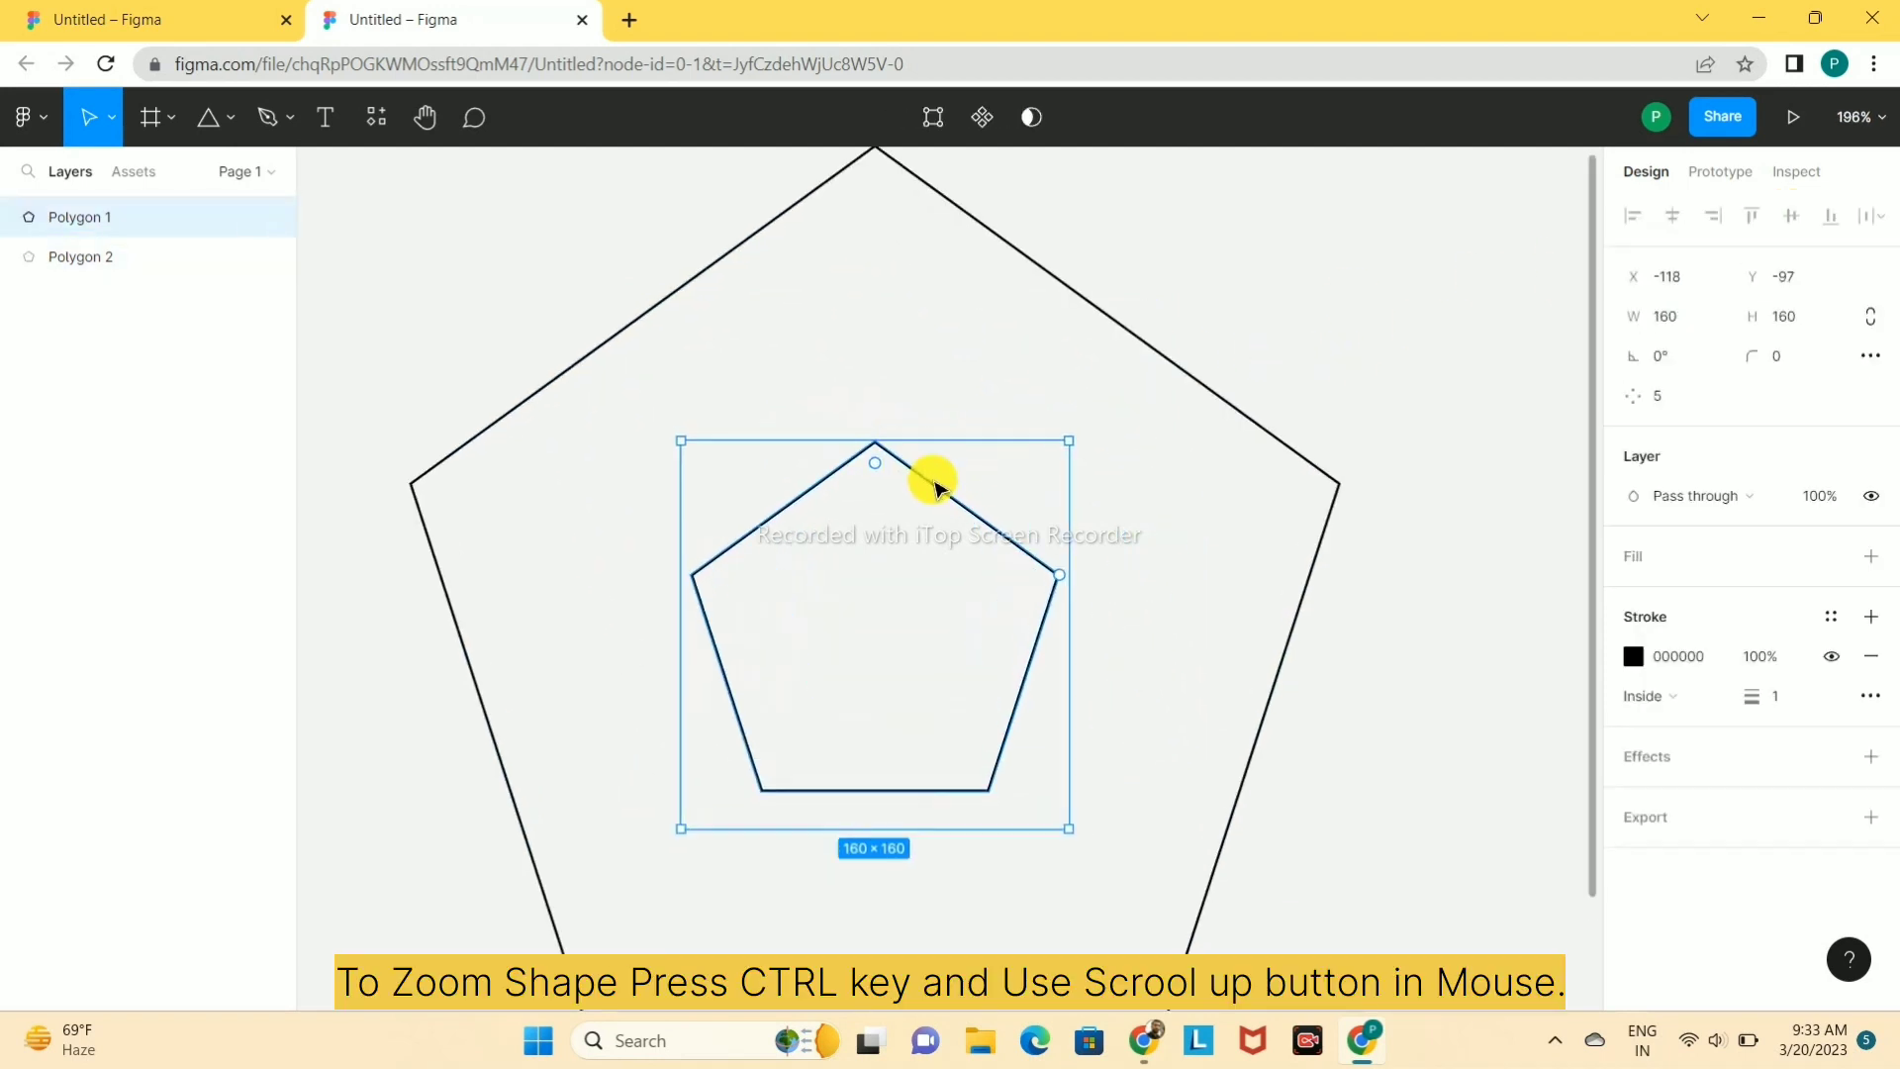
pyautogui.scroll(3, 935, 487)
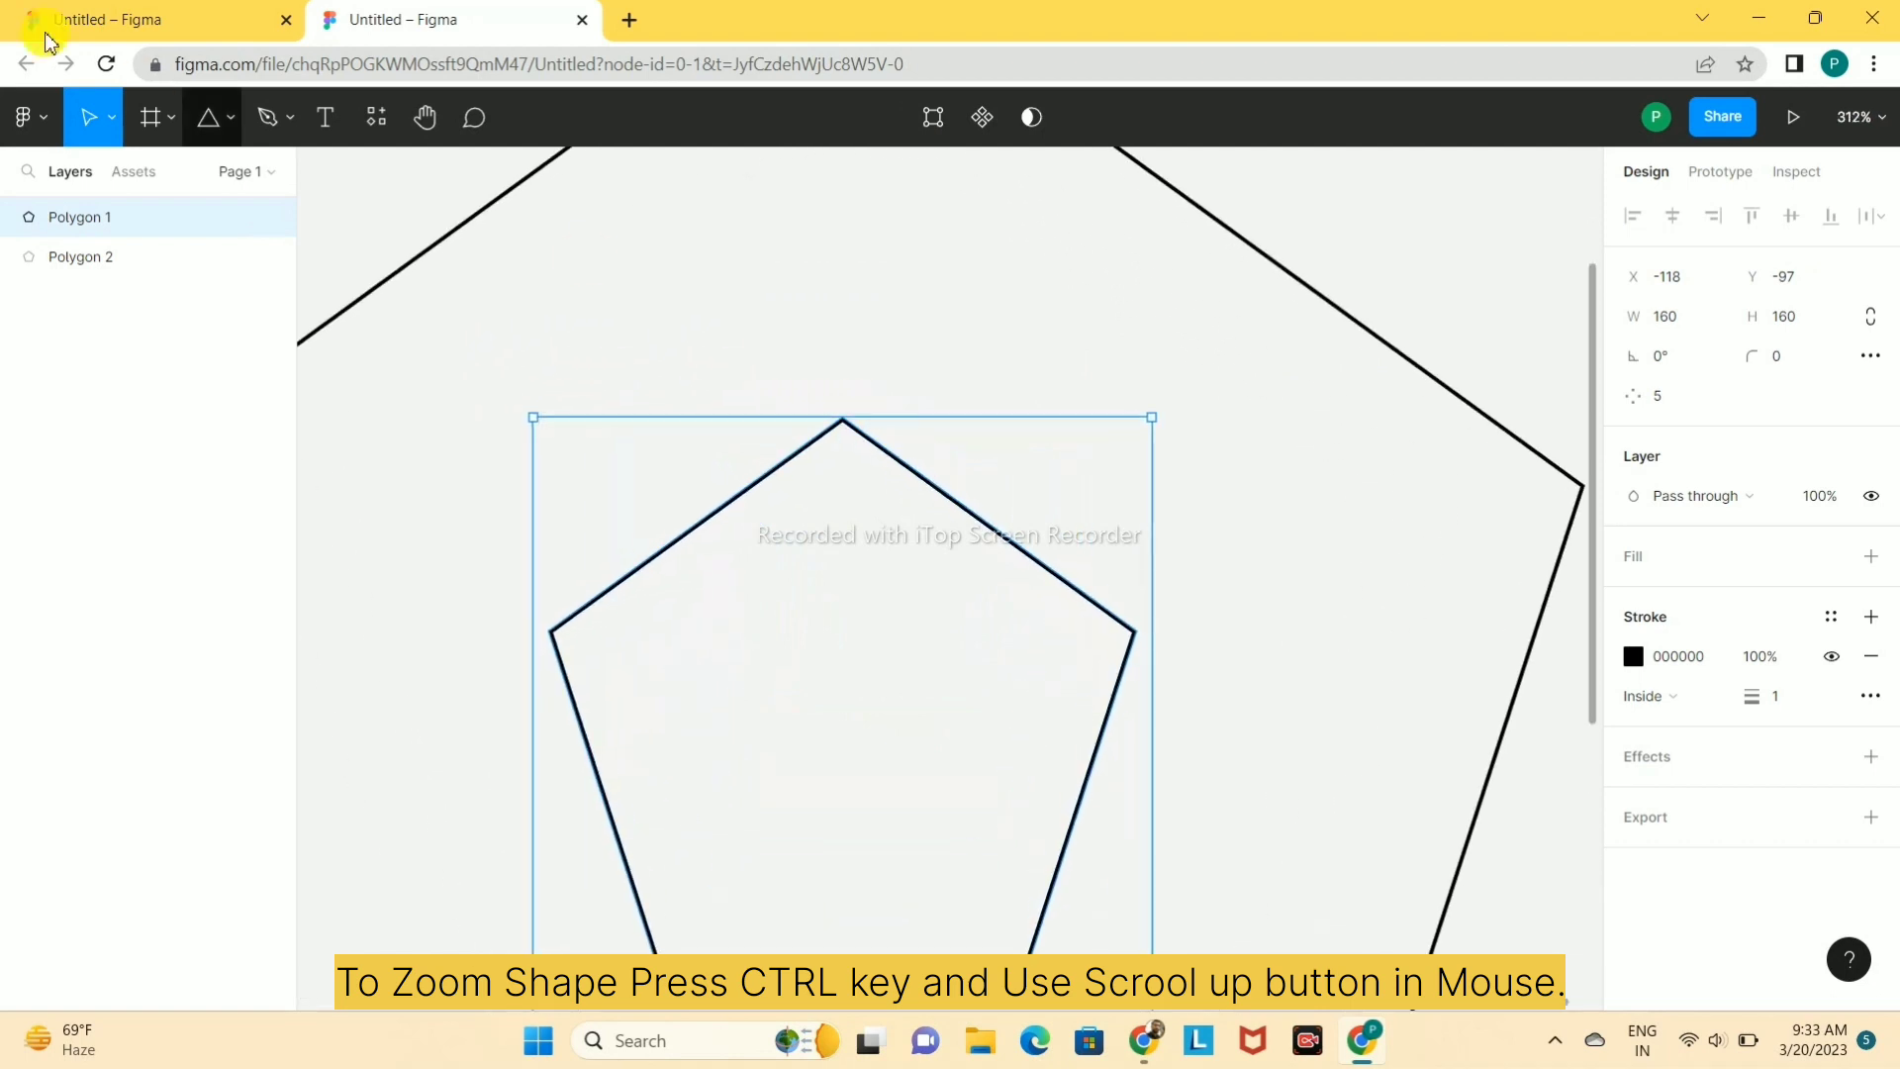
pyautogui.click(267, 117)
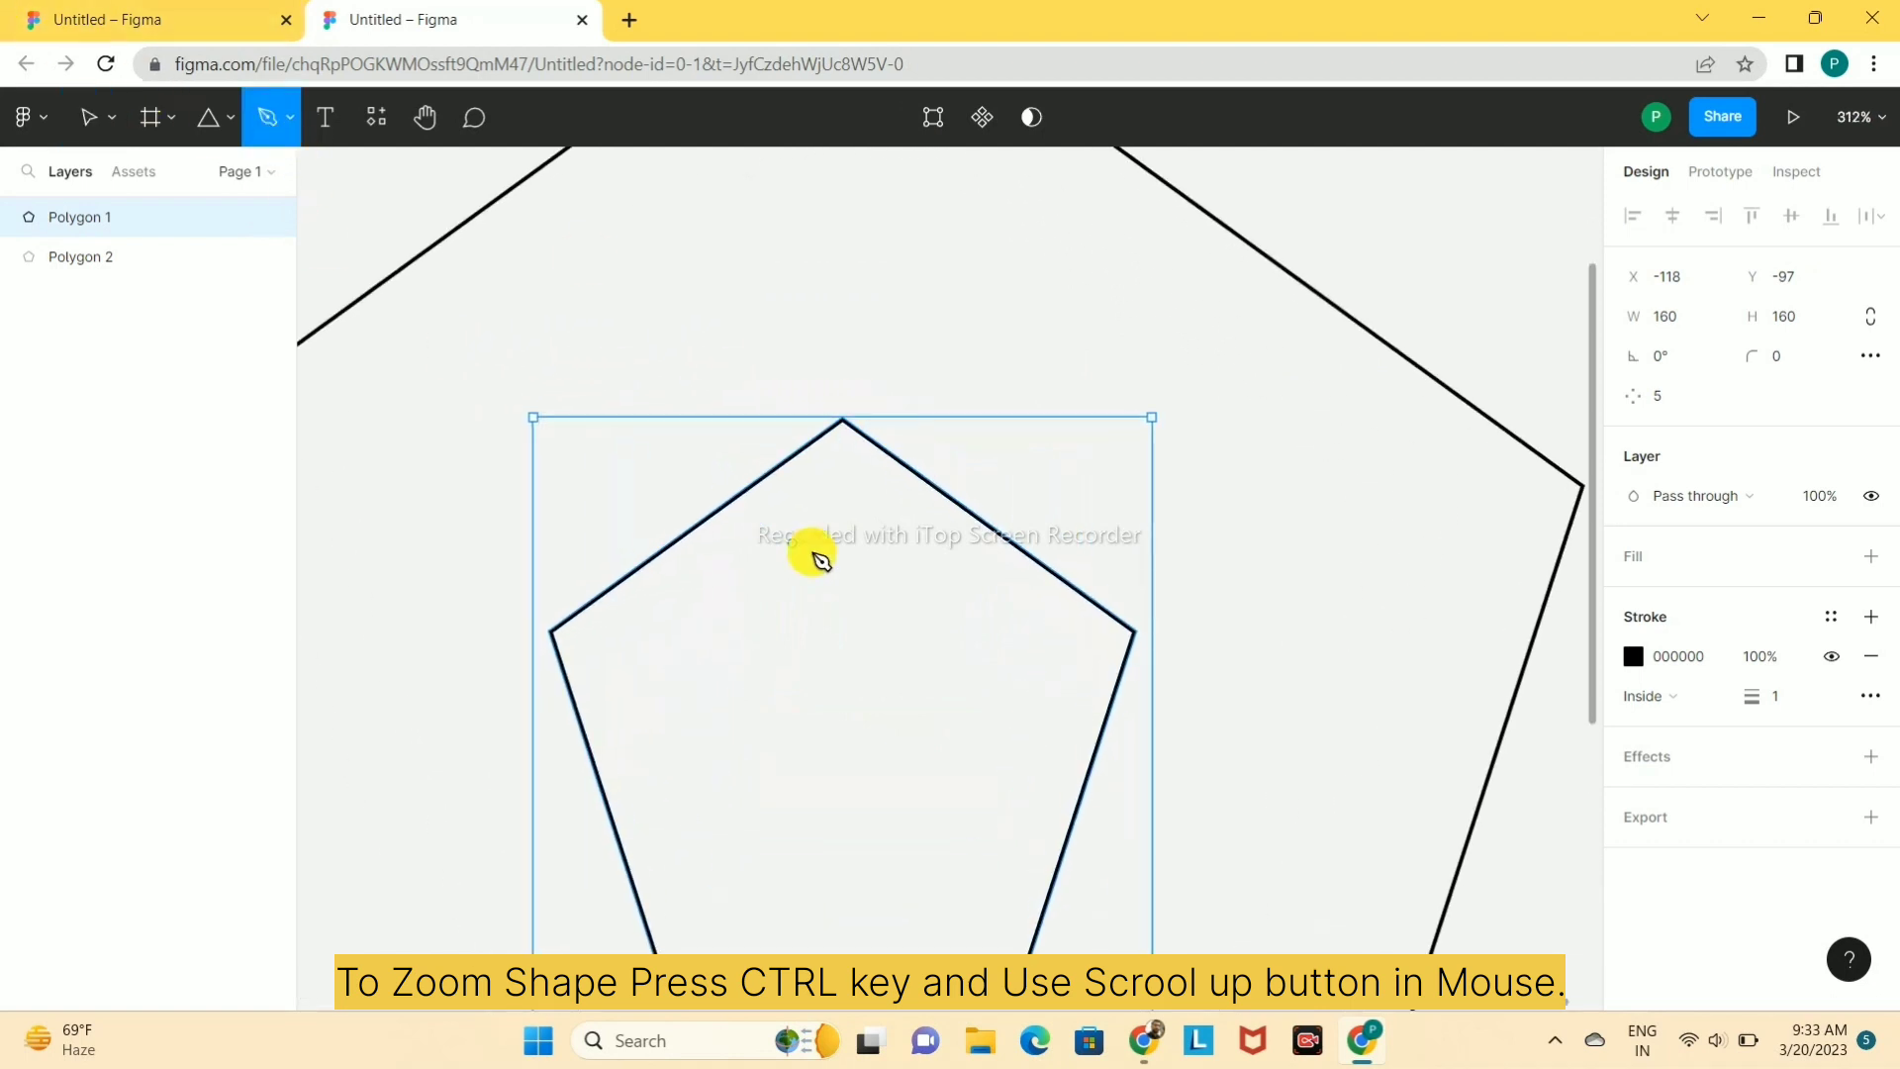
pyautogui.click(842, 440)
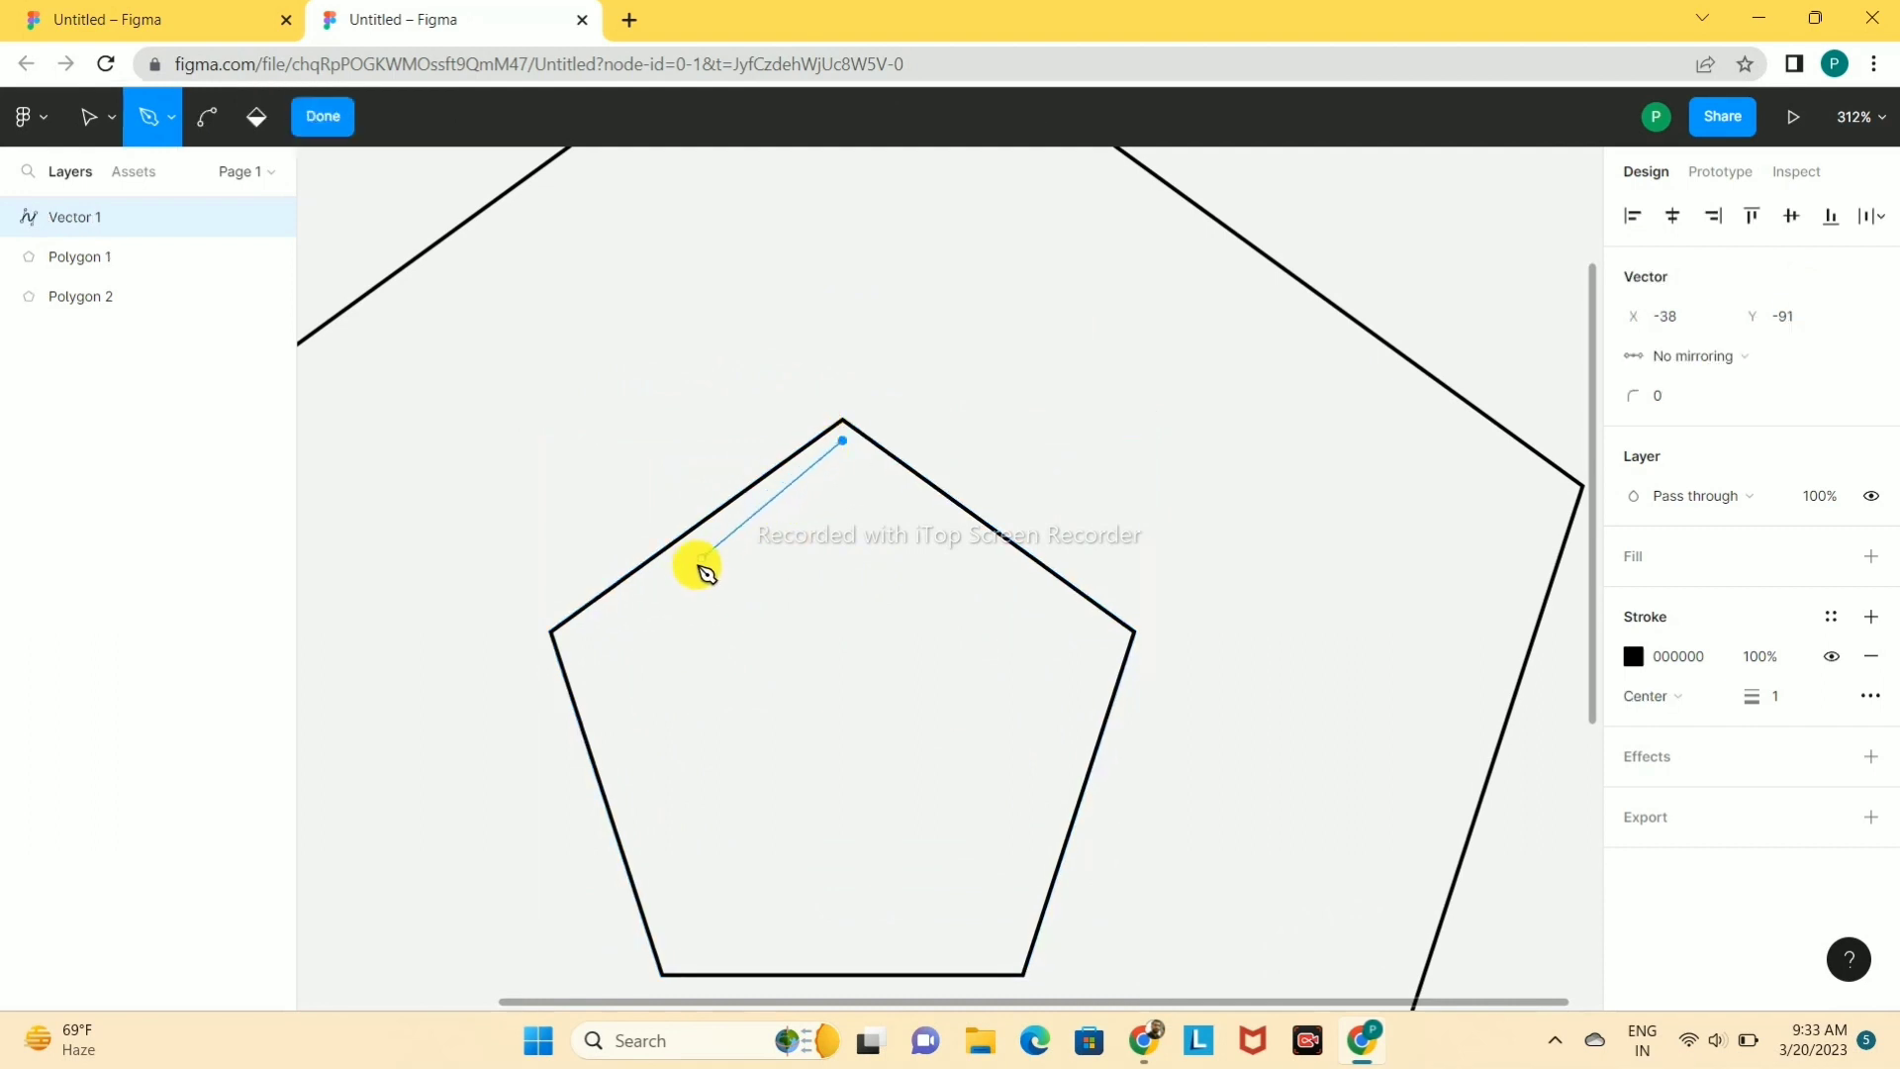
pyautogui.click(570, 639)
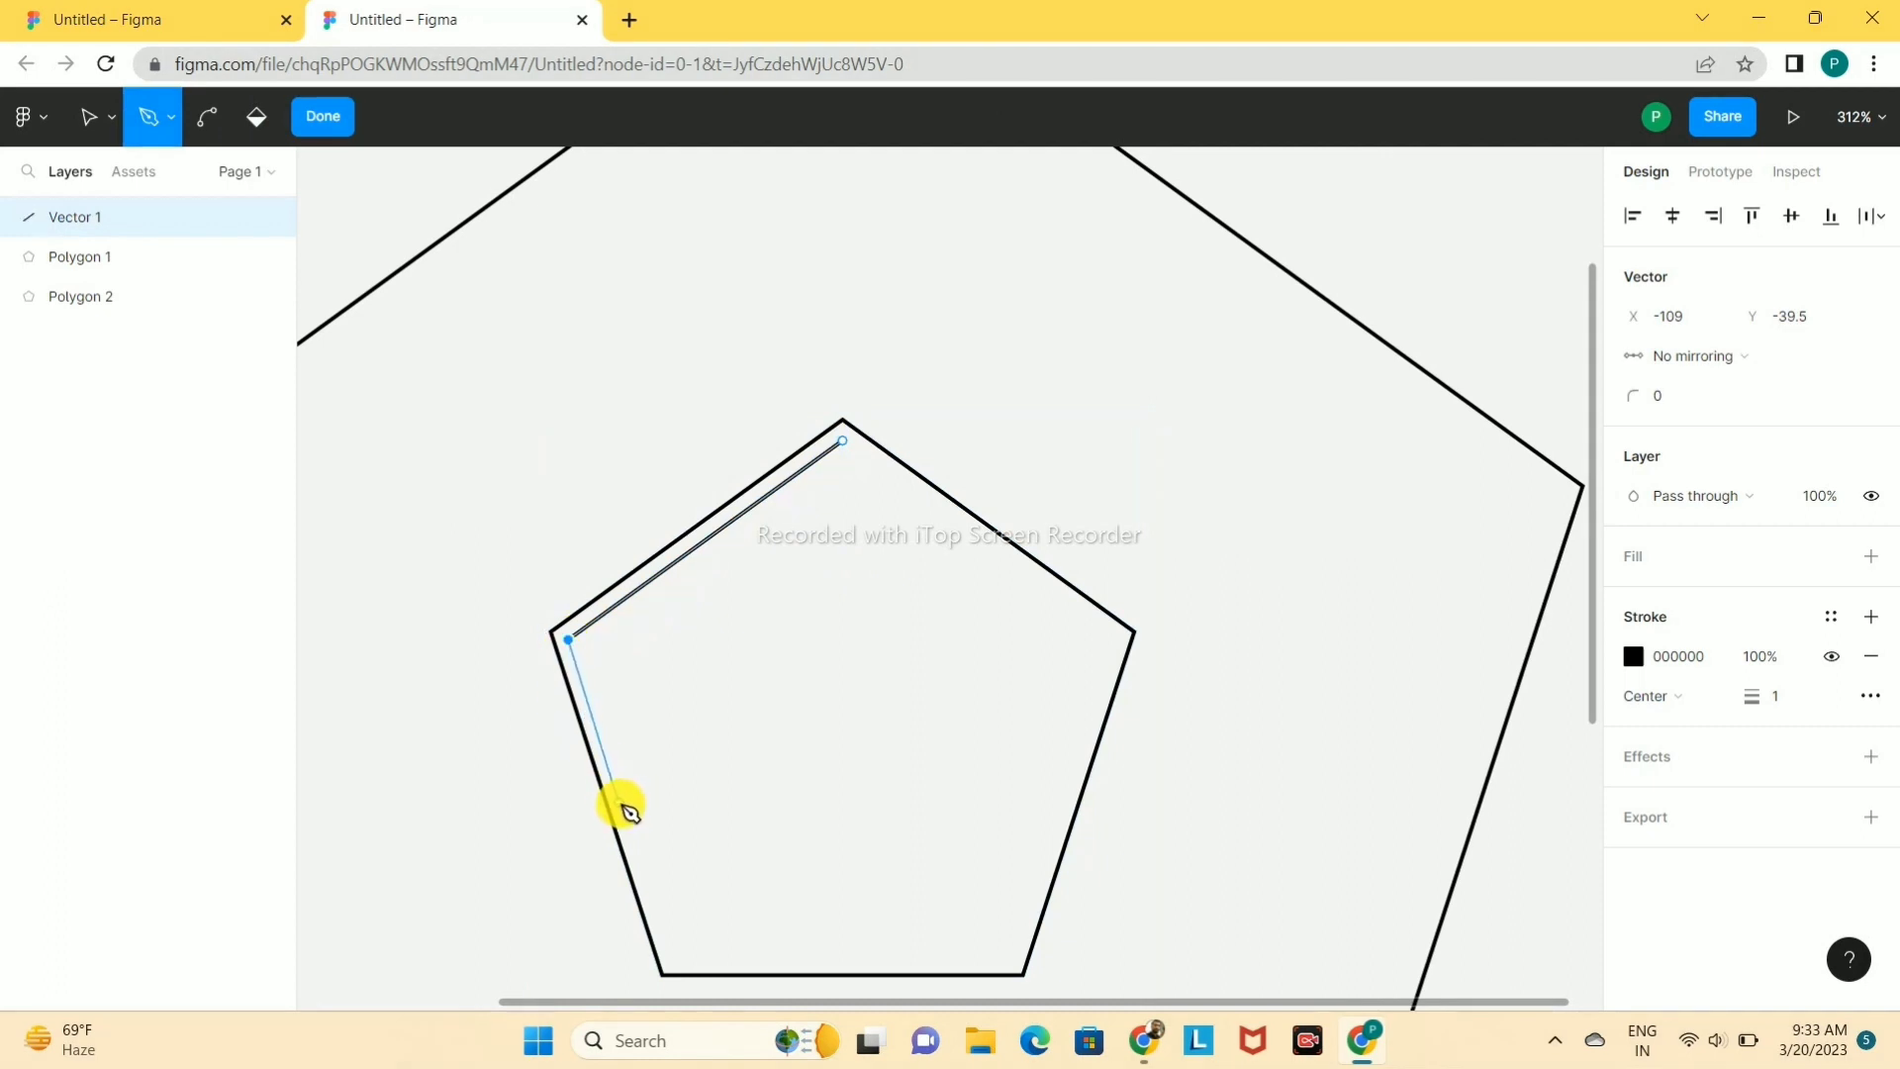
pyautogui.click(619, 802)
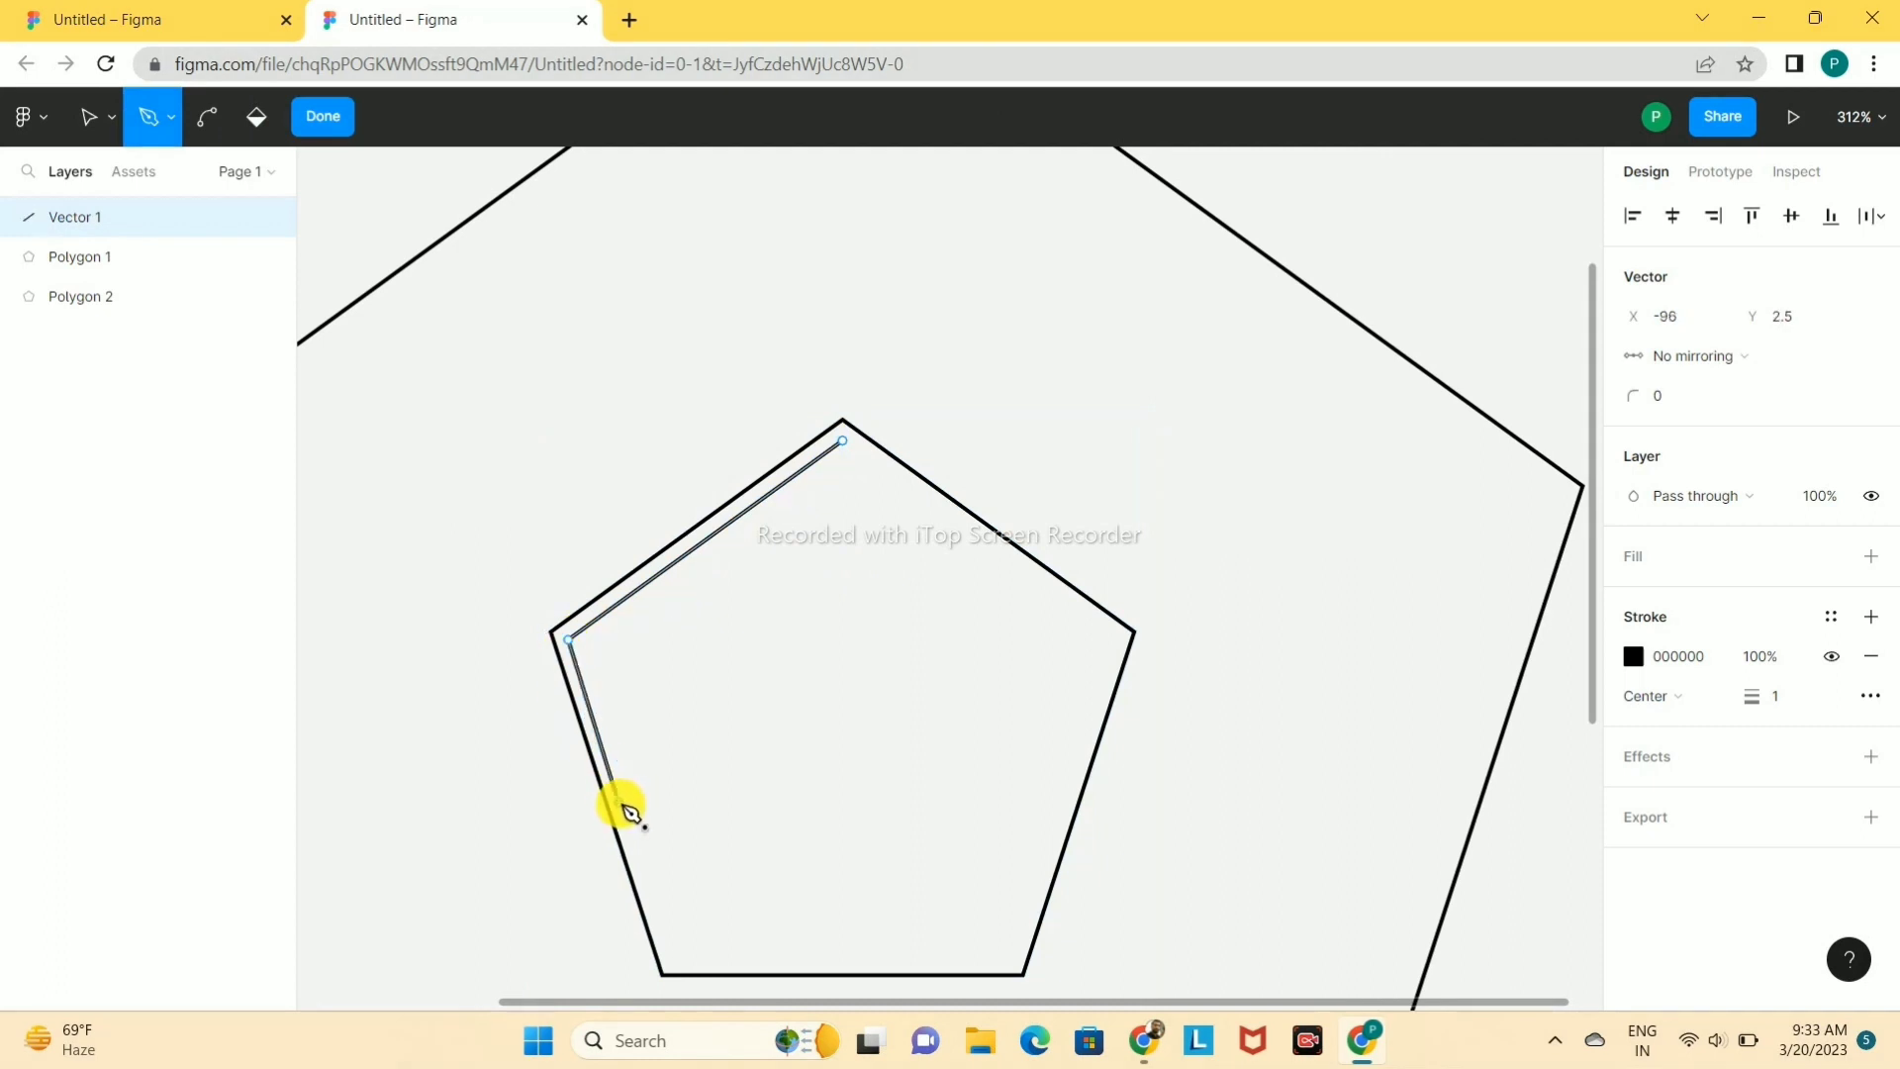
pyautogui.click(917, 555)
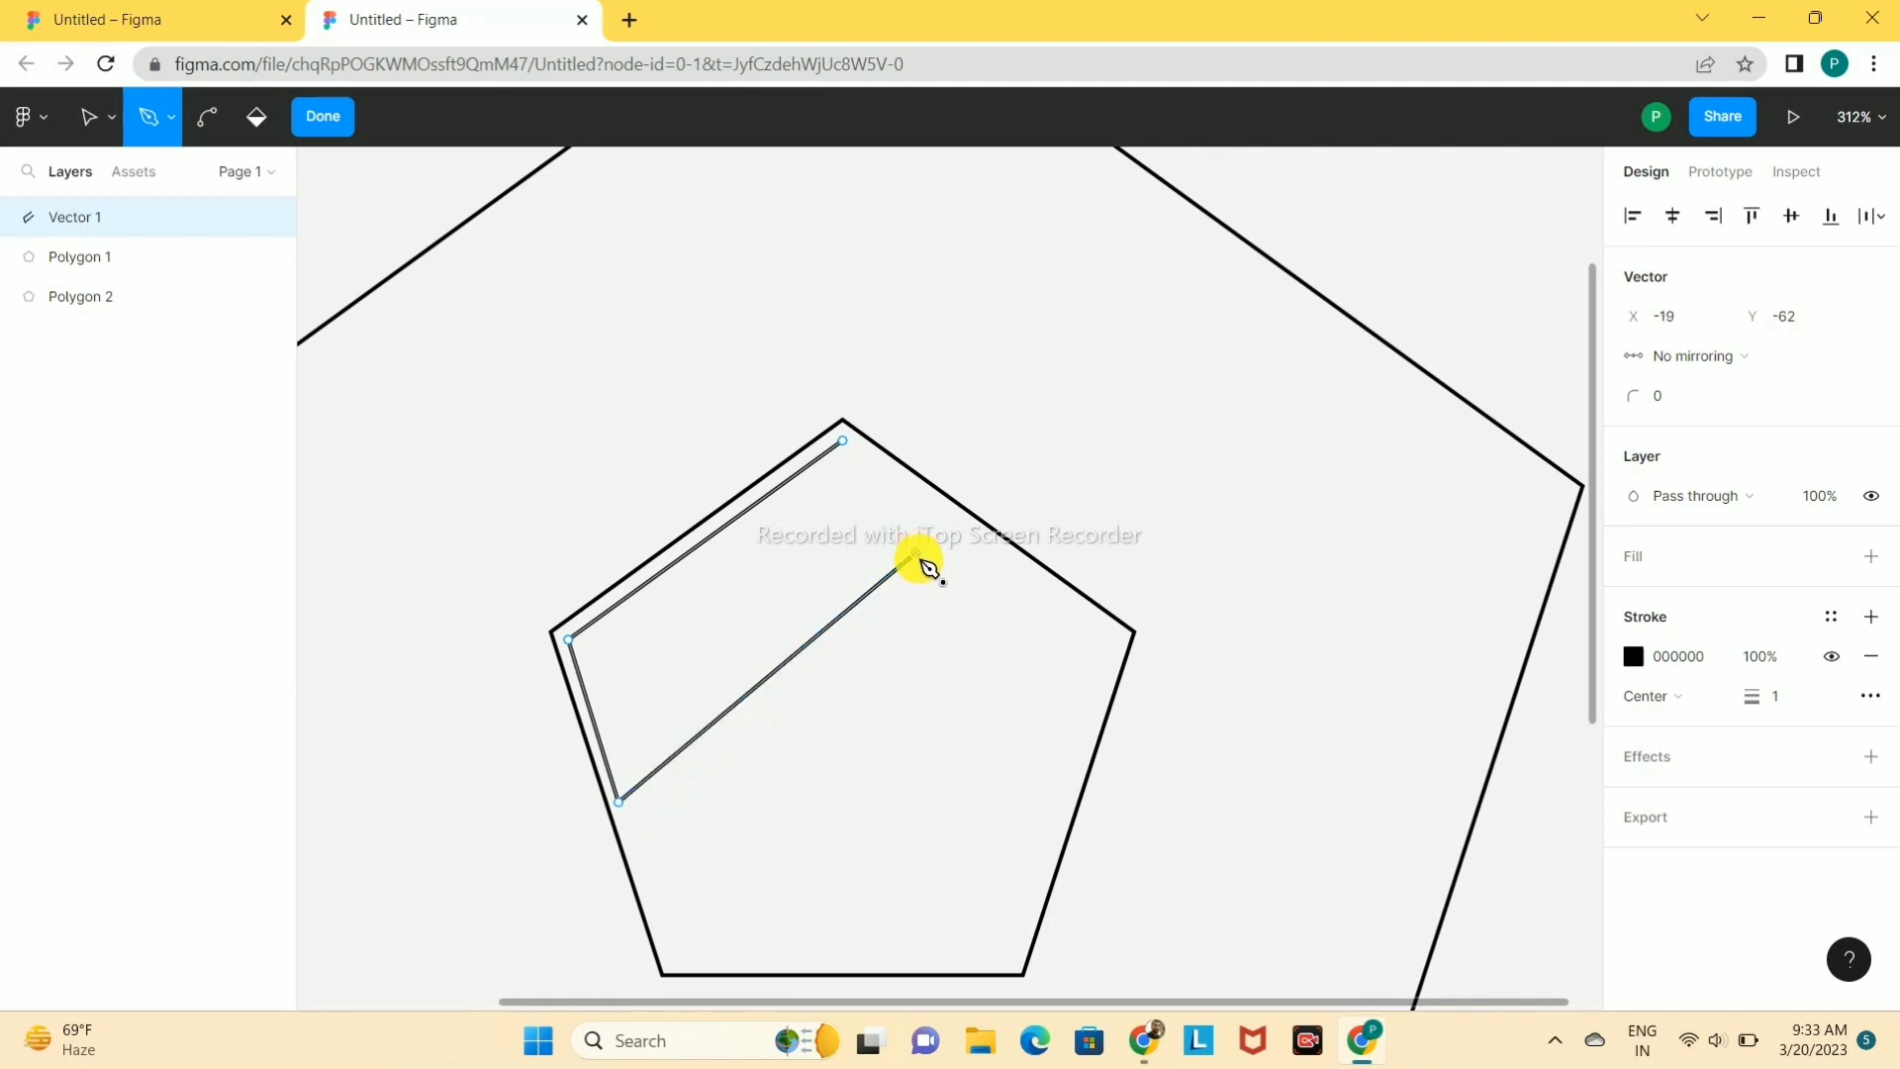
# - Extend the path parallel to the inner pentagon's upper-right and right edges to the base, briefly along the base, and back up into the right corner
pyautogui.click(1063, 656)
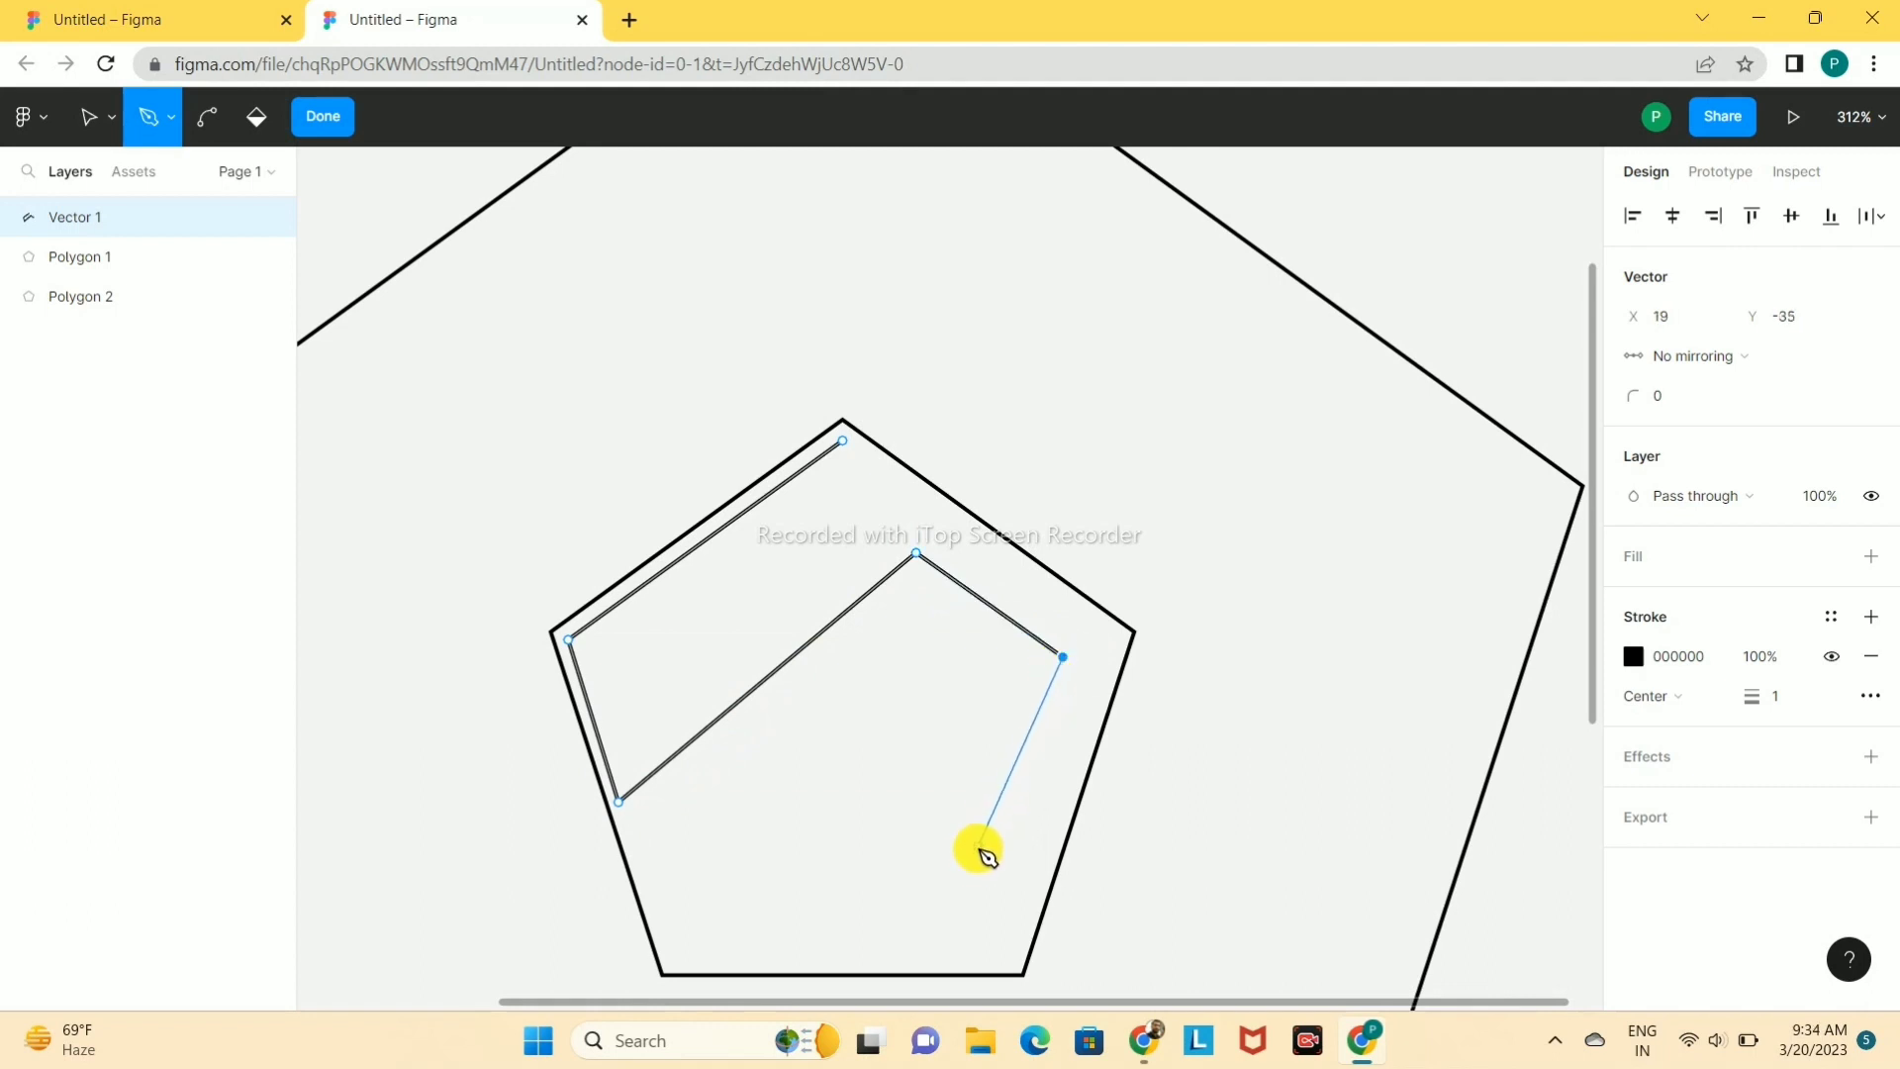
pyautogui.click(961, 962)
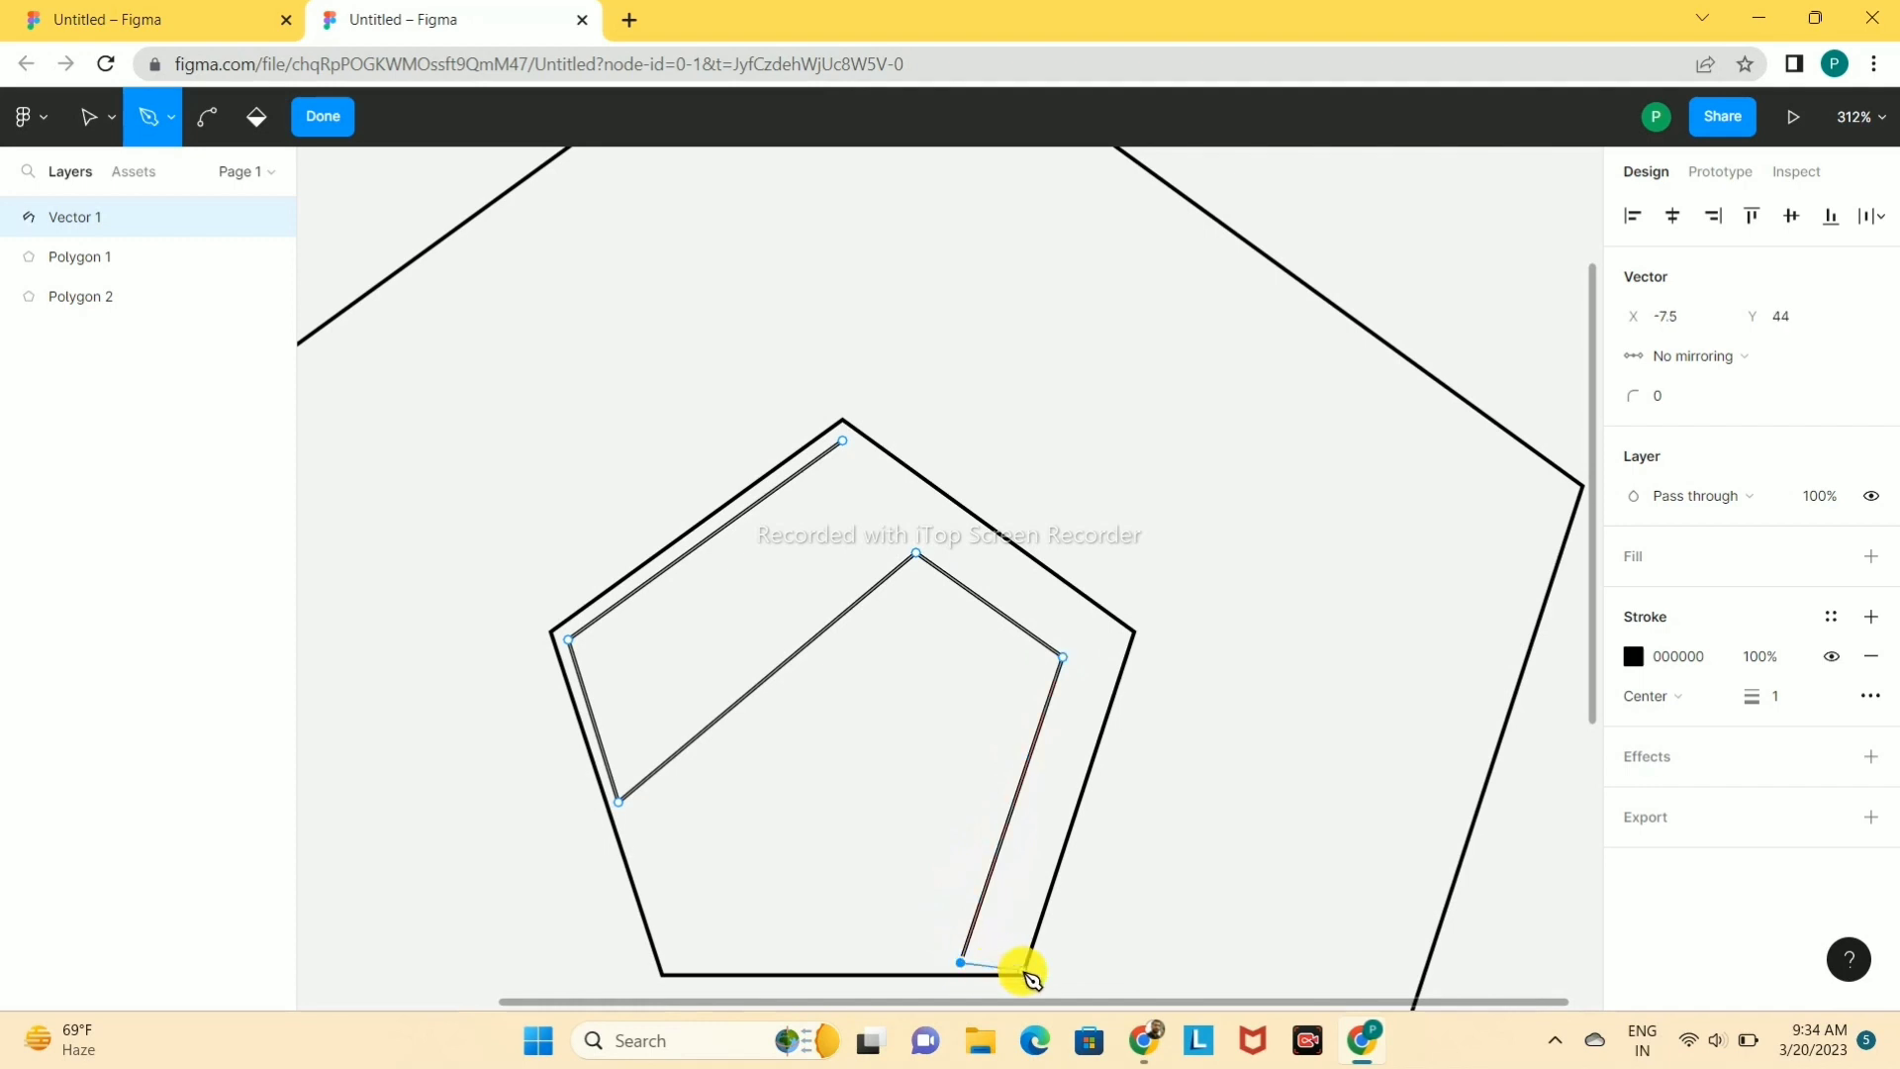
pyautogui.click(1009, 961)
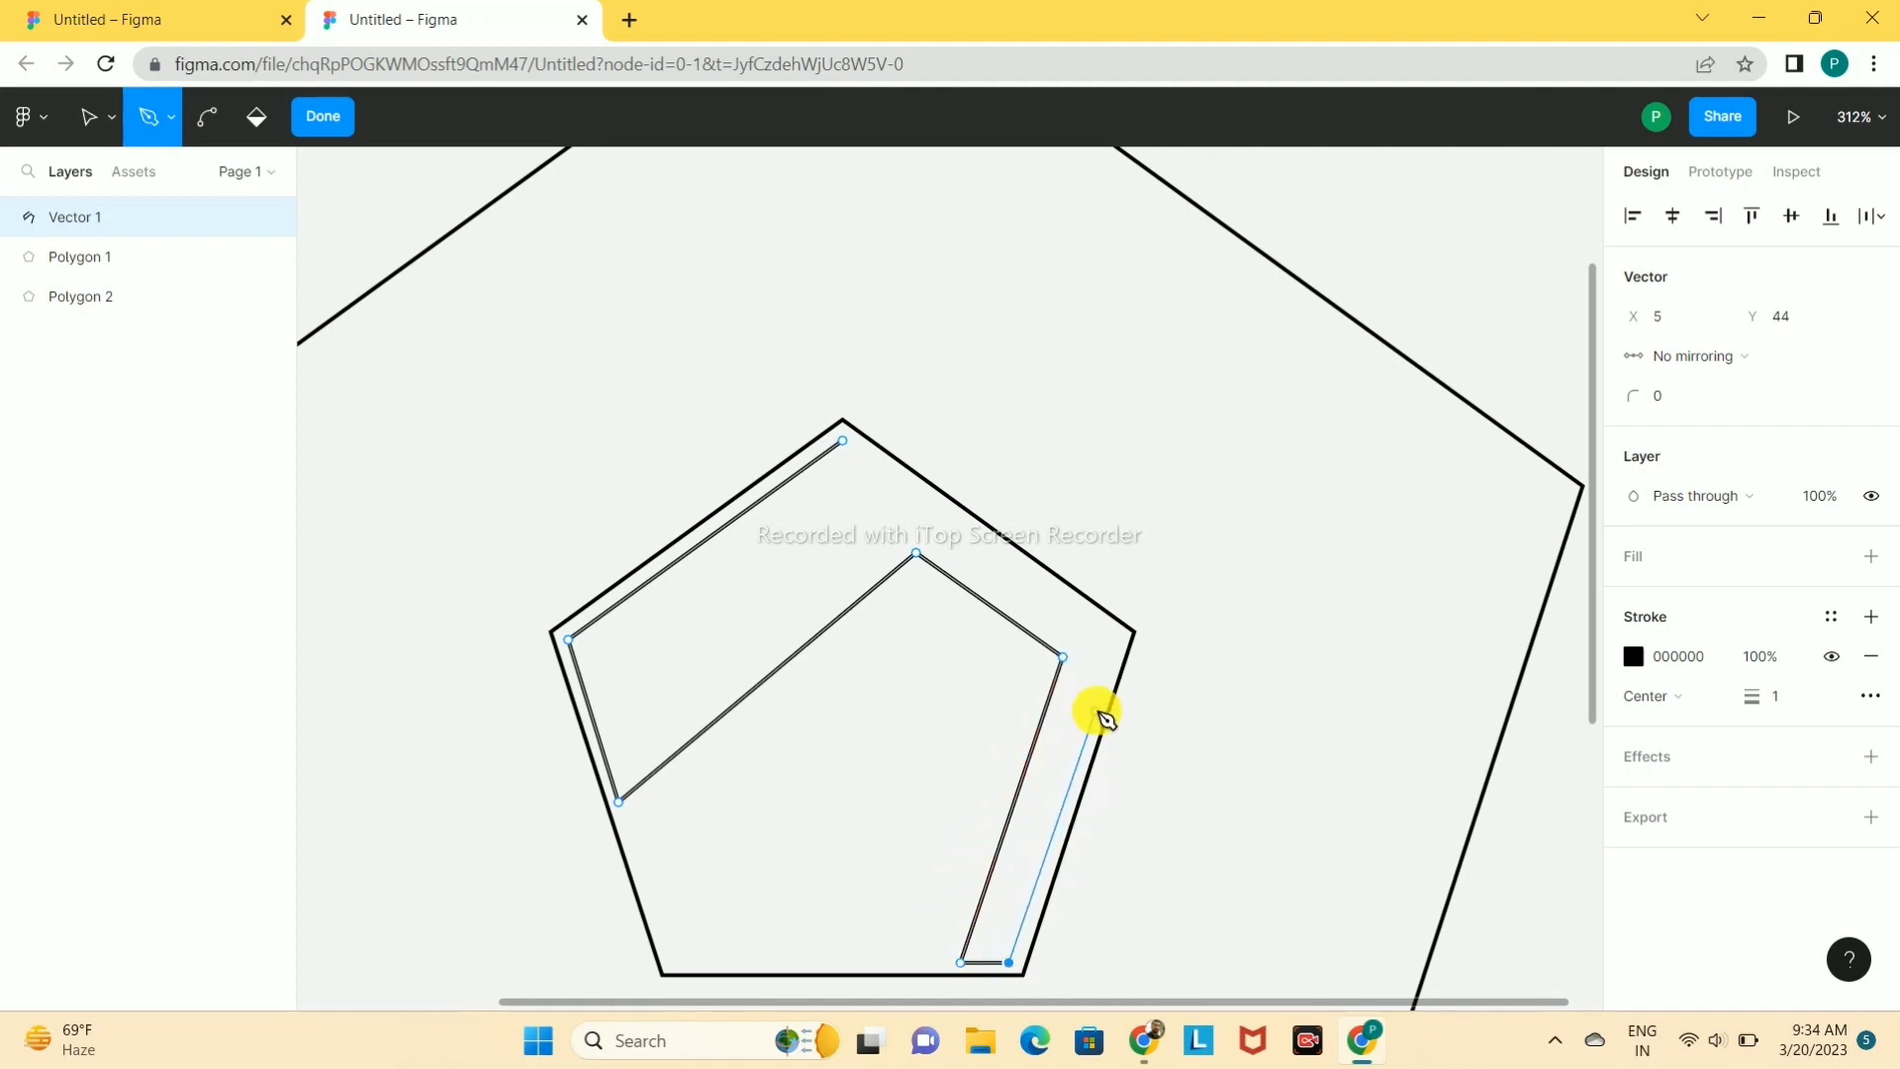
pyautogui.click(1113, 647)
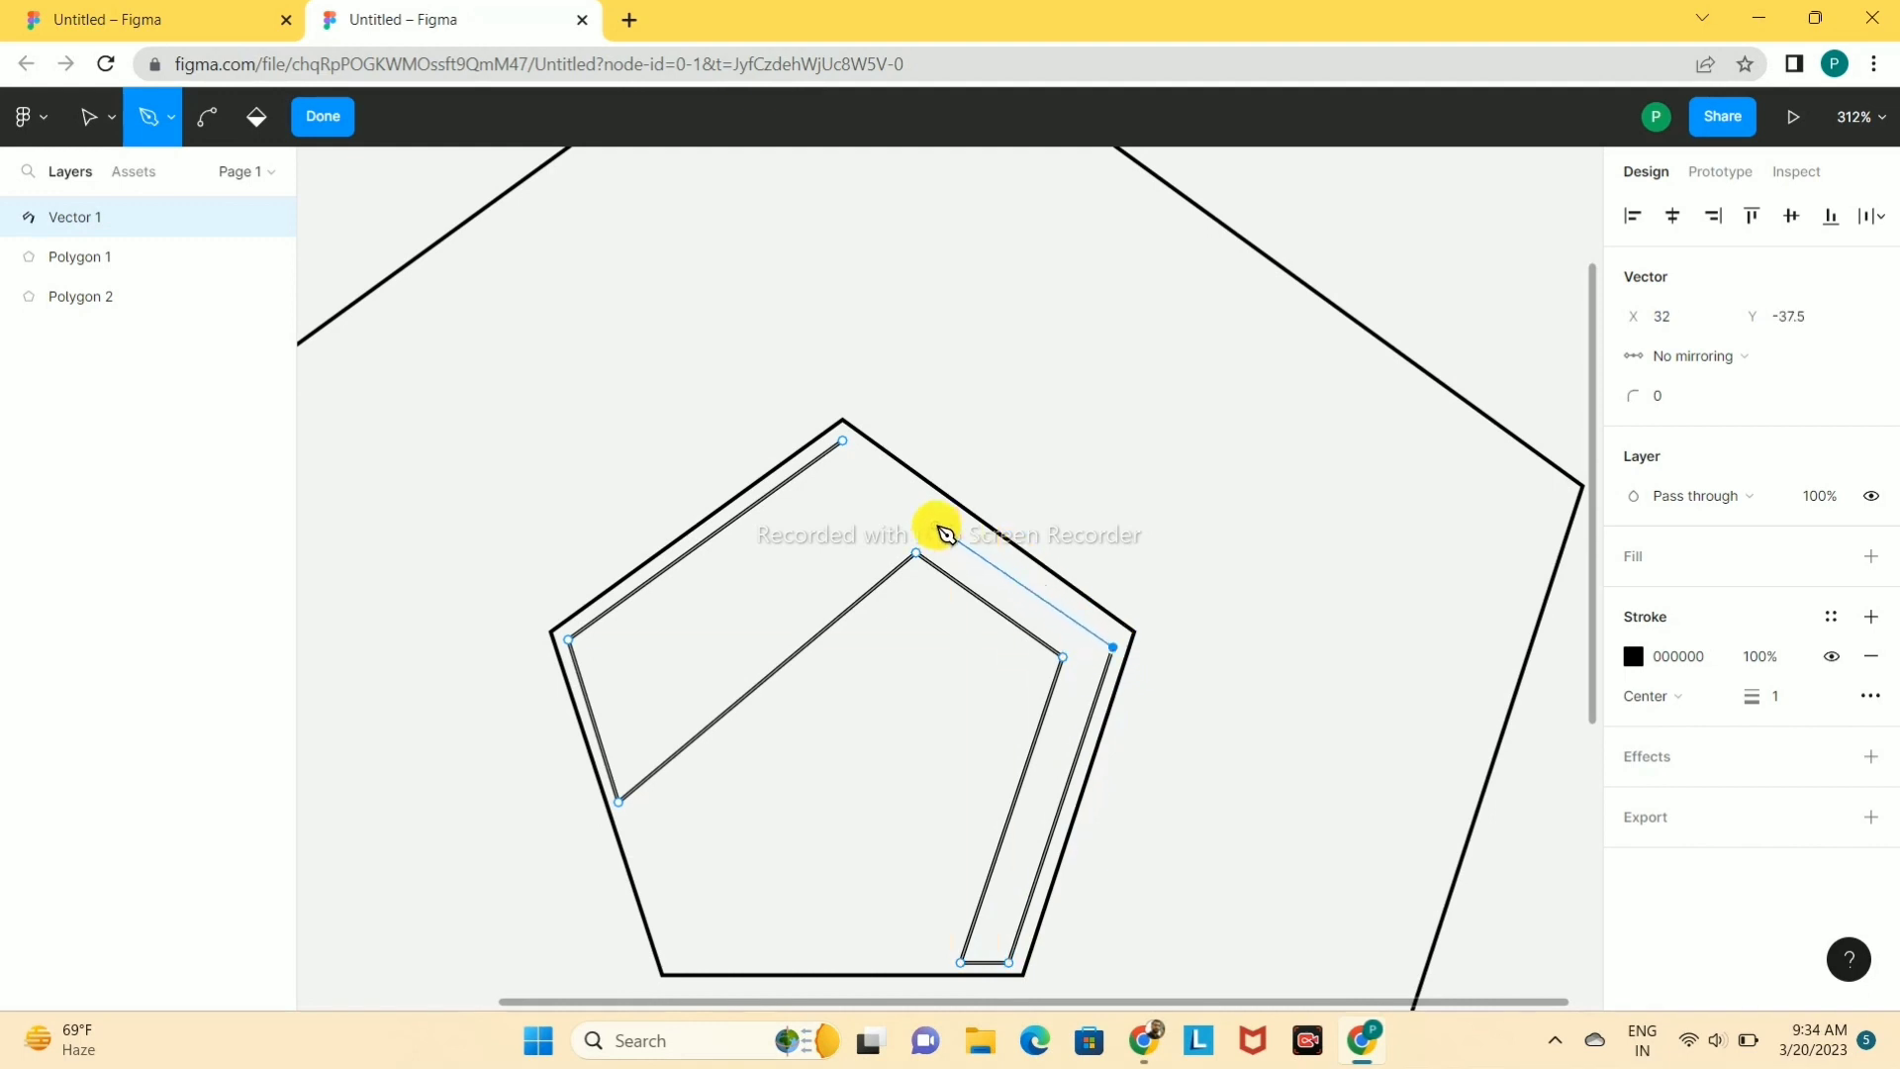
pyautogui.hotkey('ctrl', 'z')
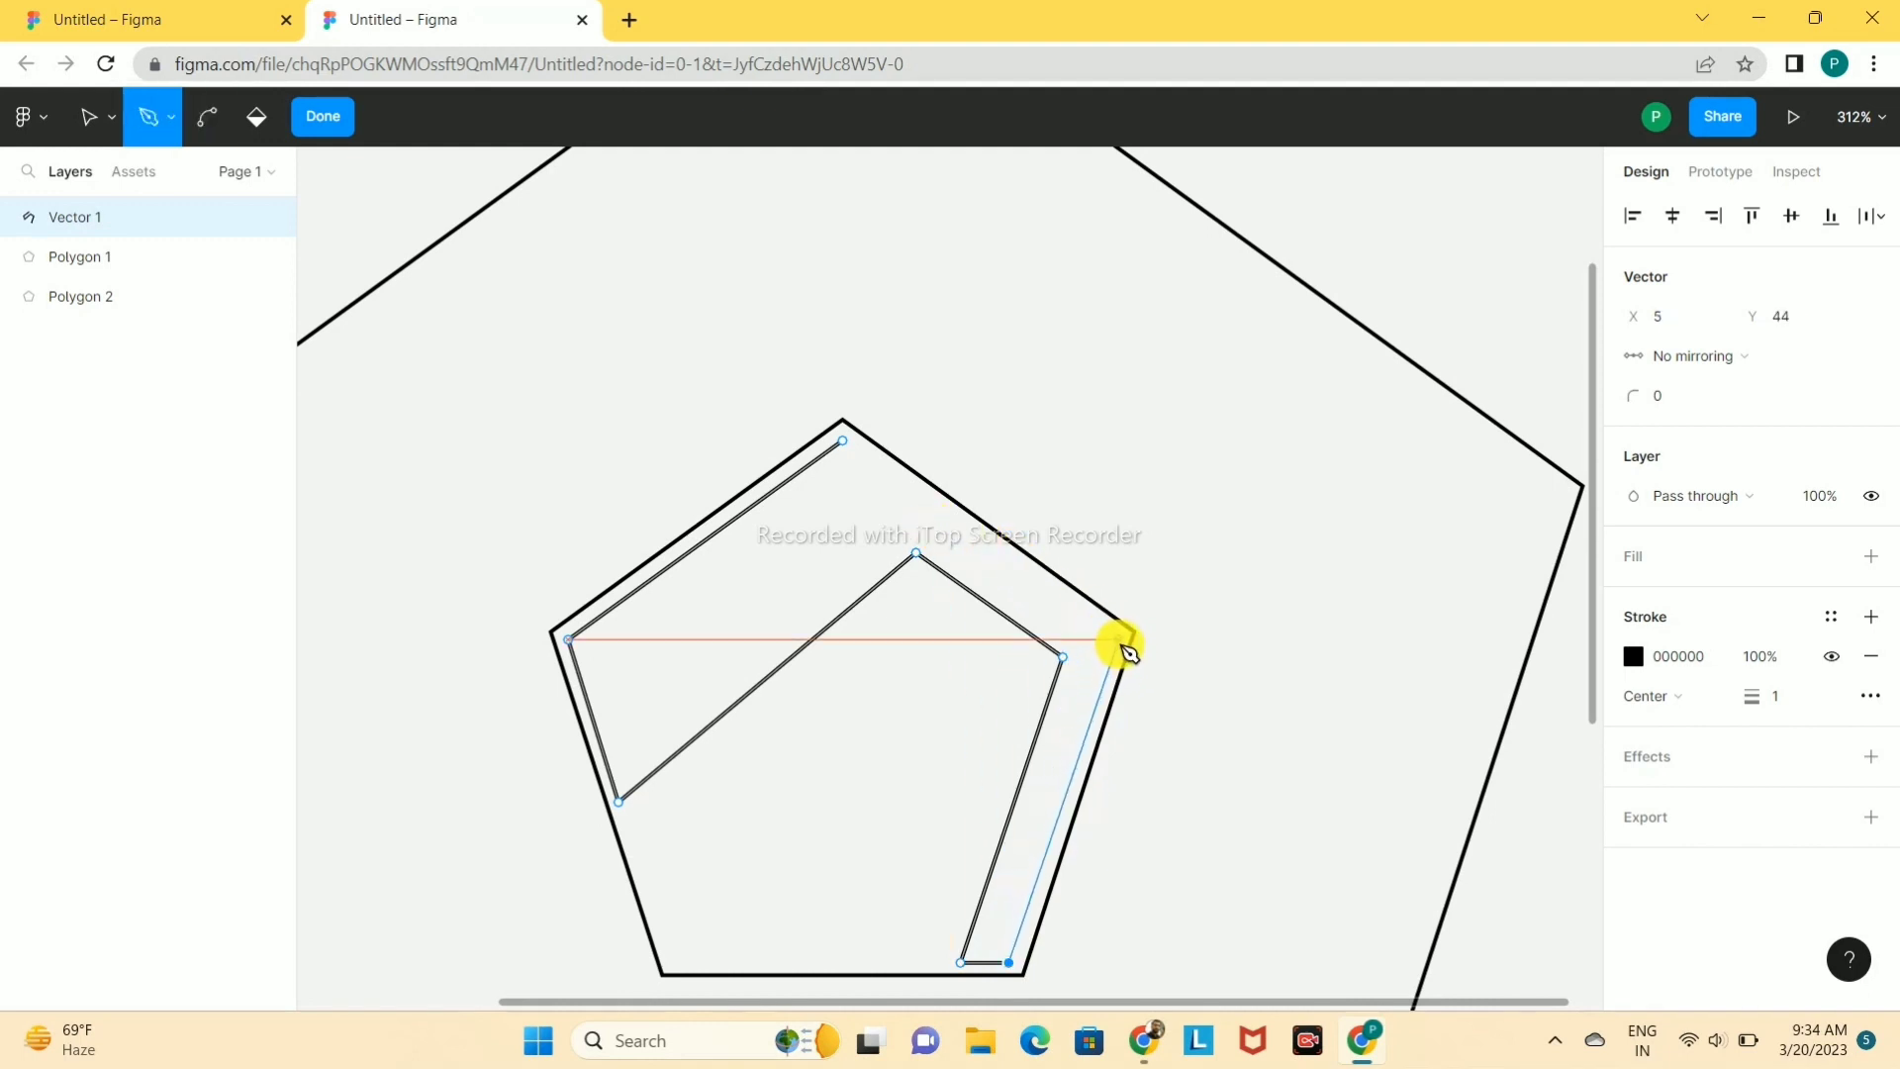
pyautogui.click(1119, 641)
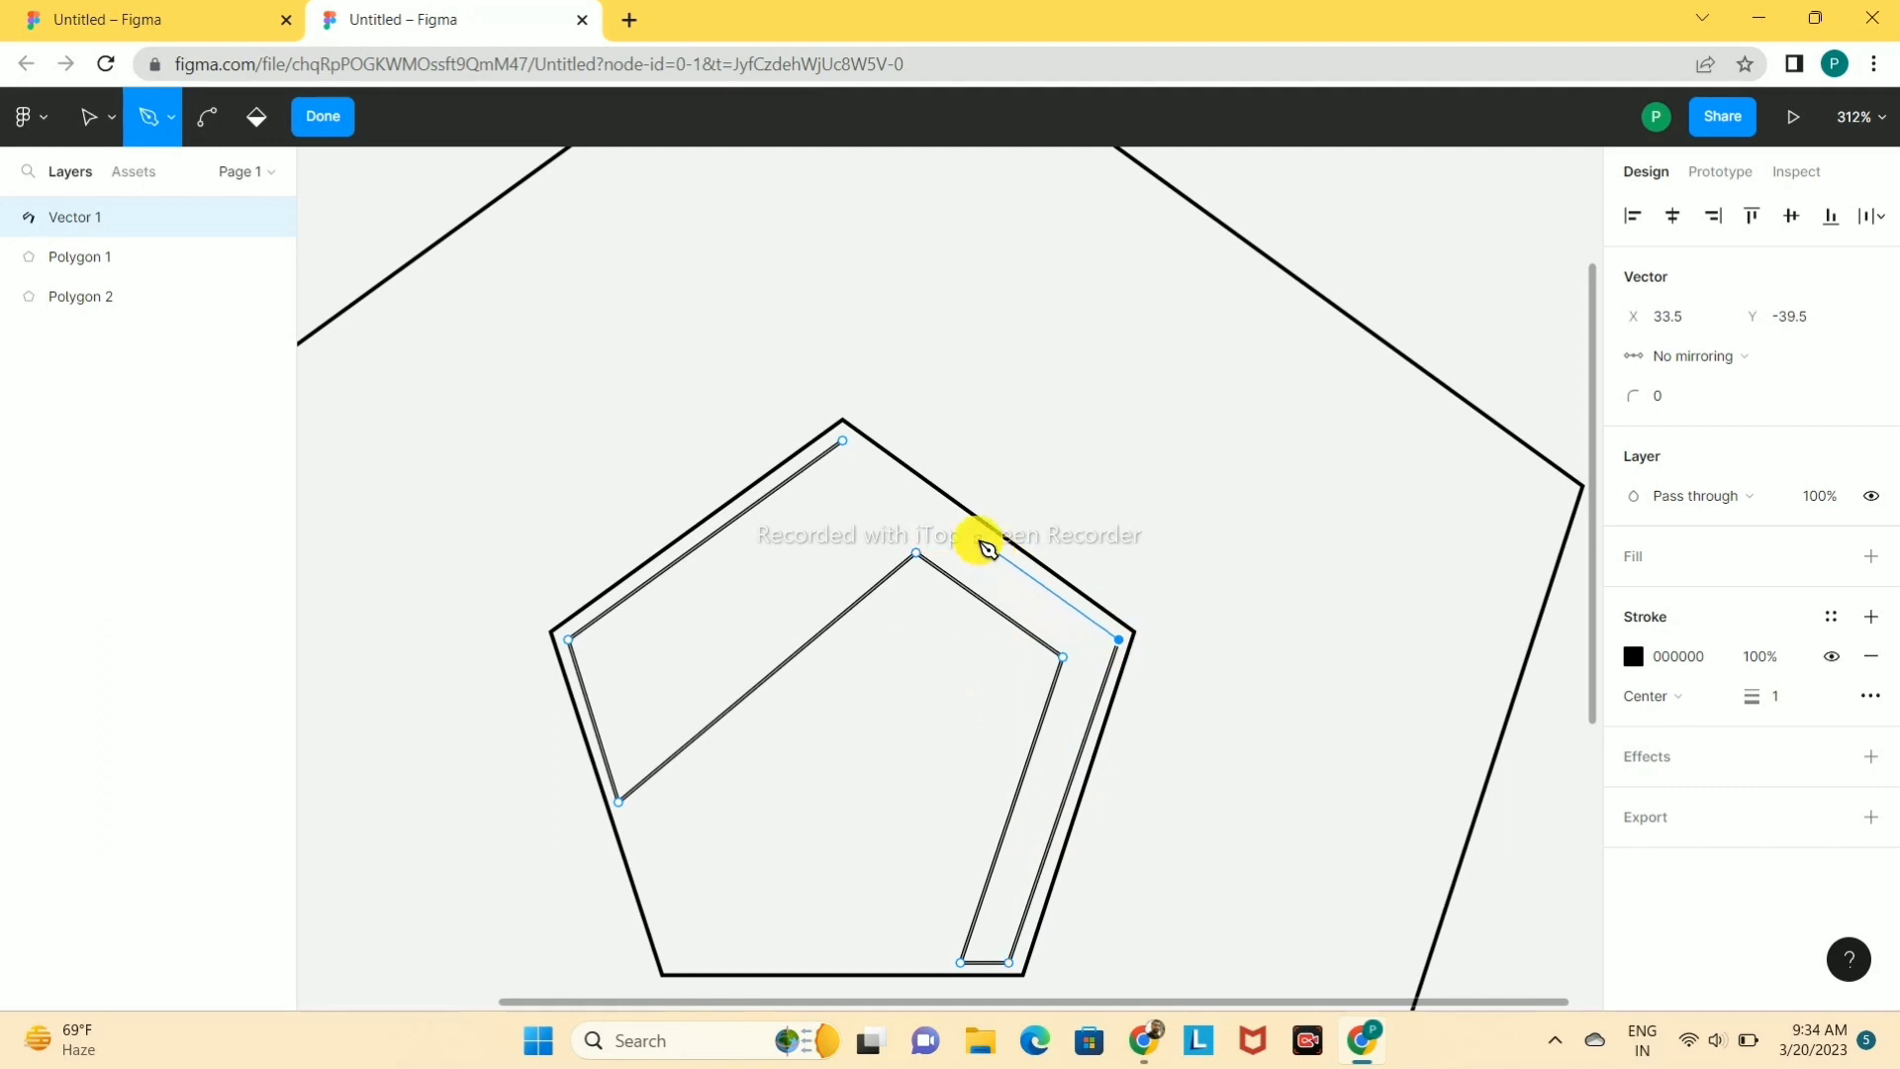
# - Run the path up the upper-right edge, diagonally down to the left, and back toward the apex, closing it at its starting point
pyautogui.click(917, 492)
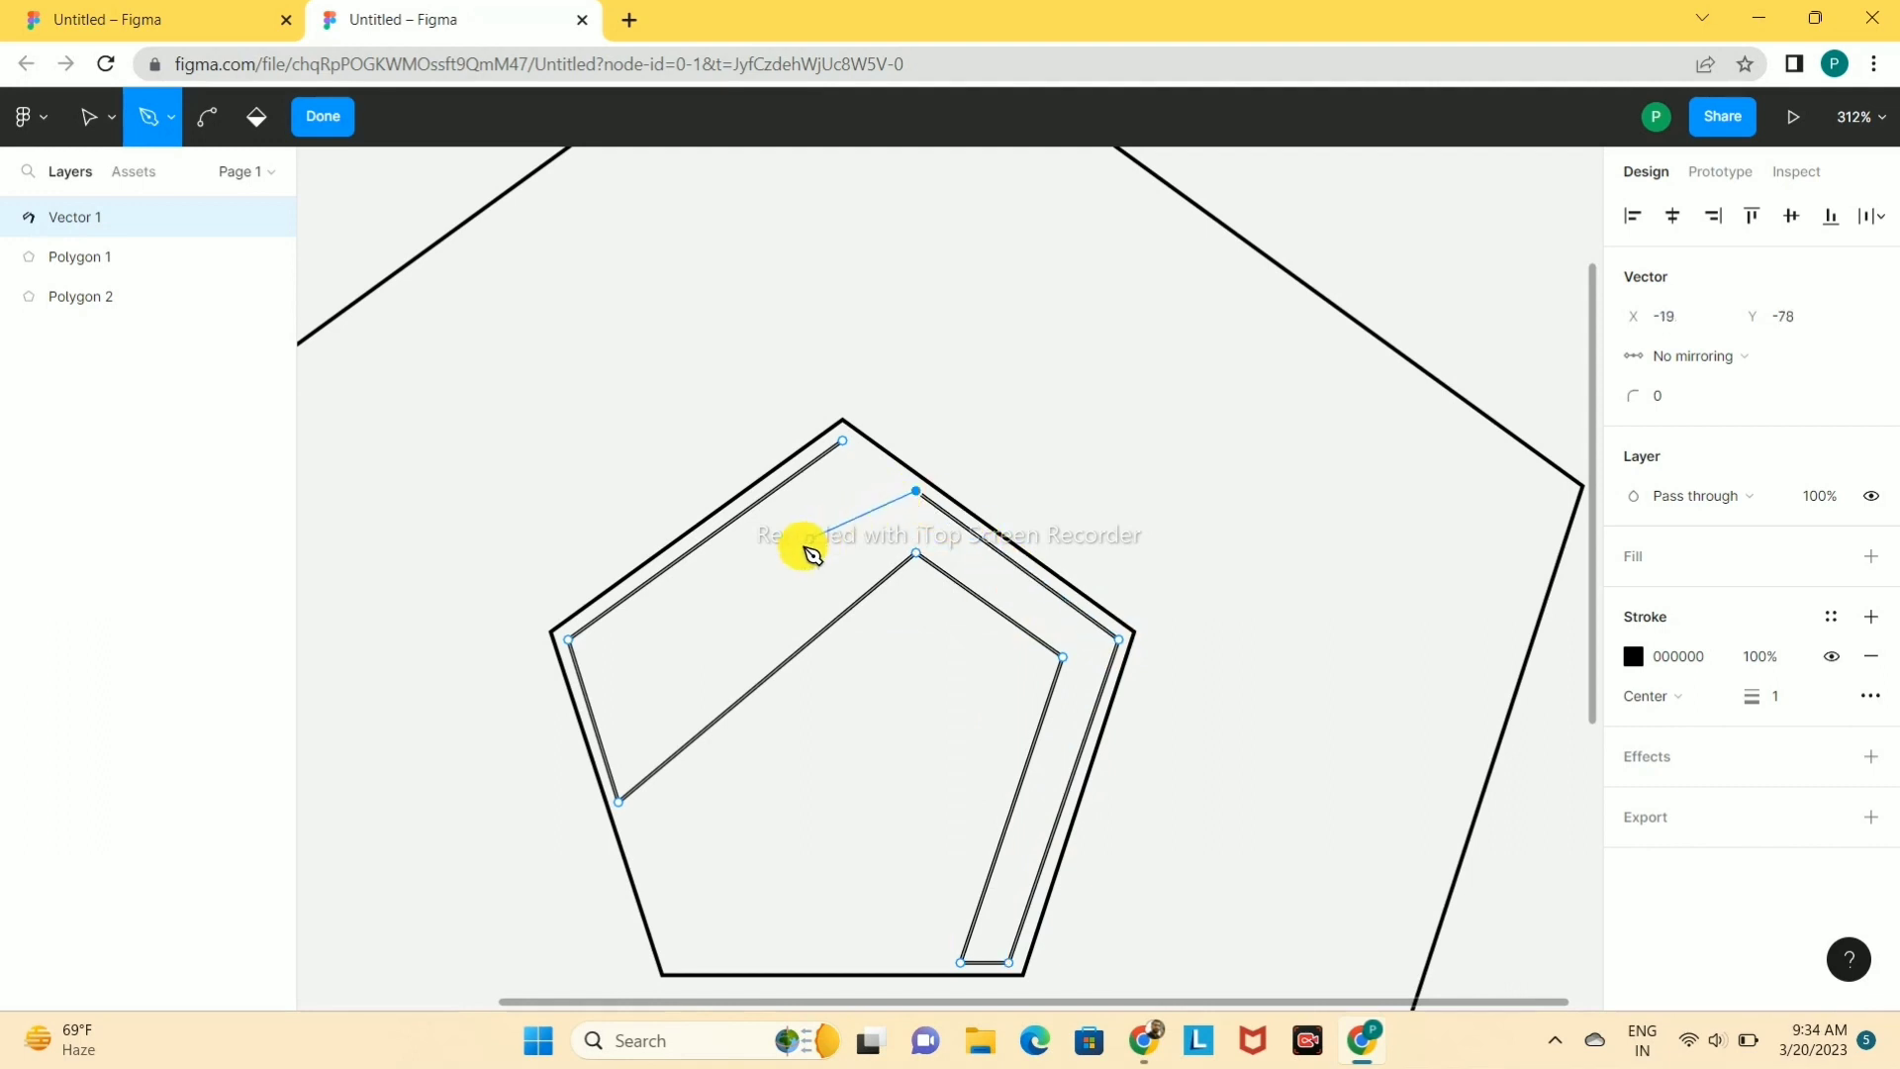
pyautogui.click(649, 702)
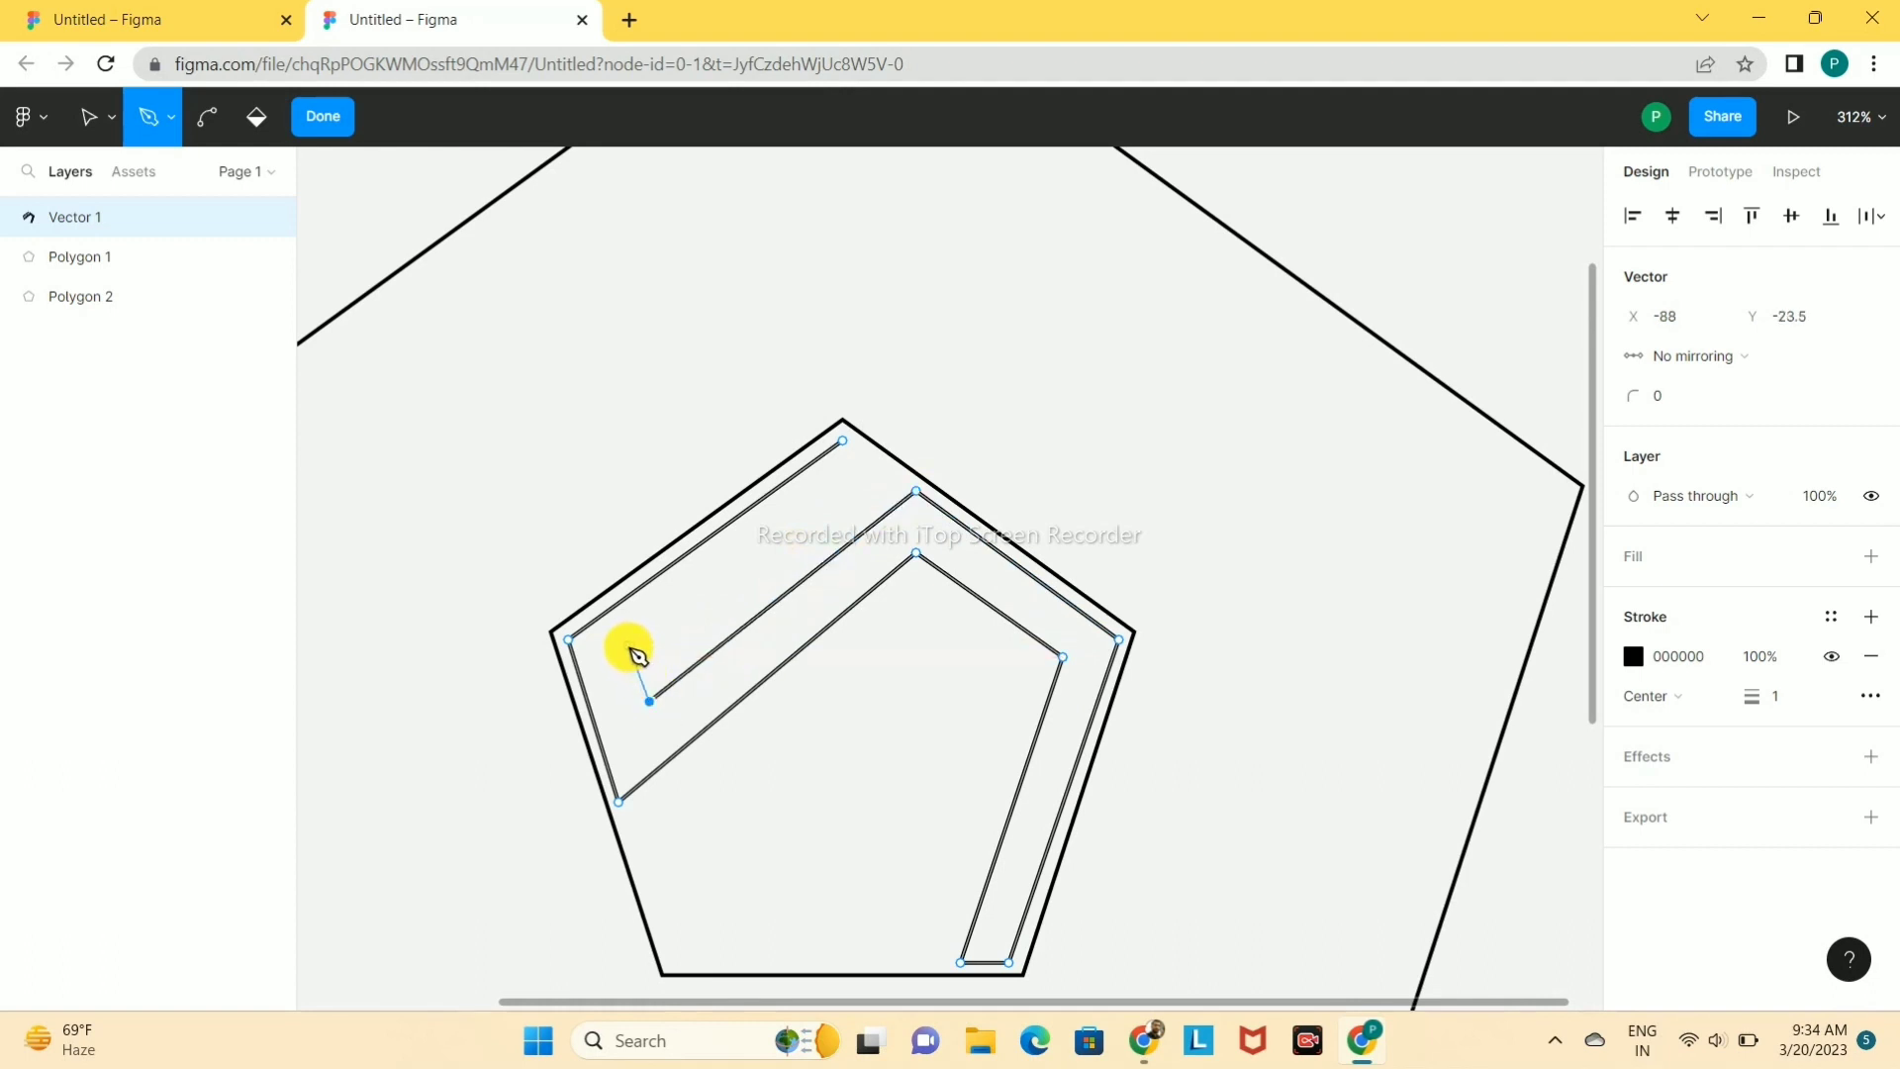
pyautogui.click(632, 649)
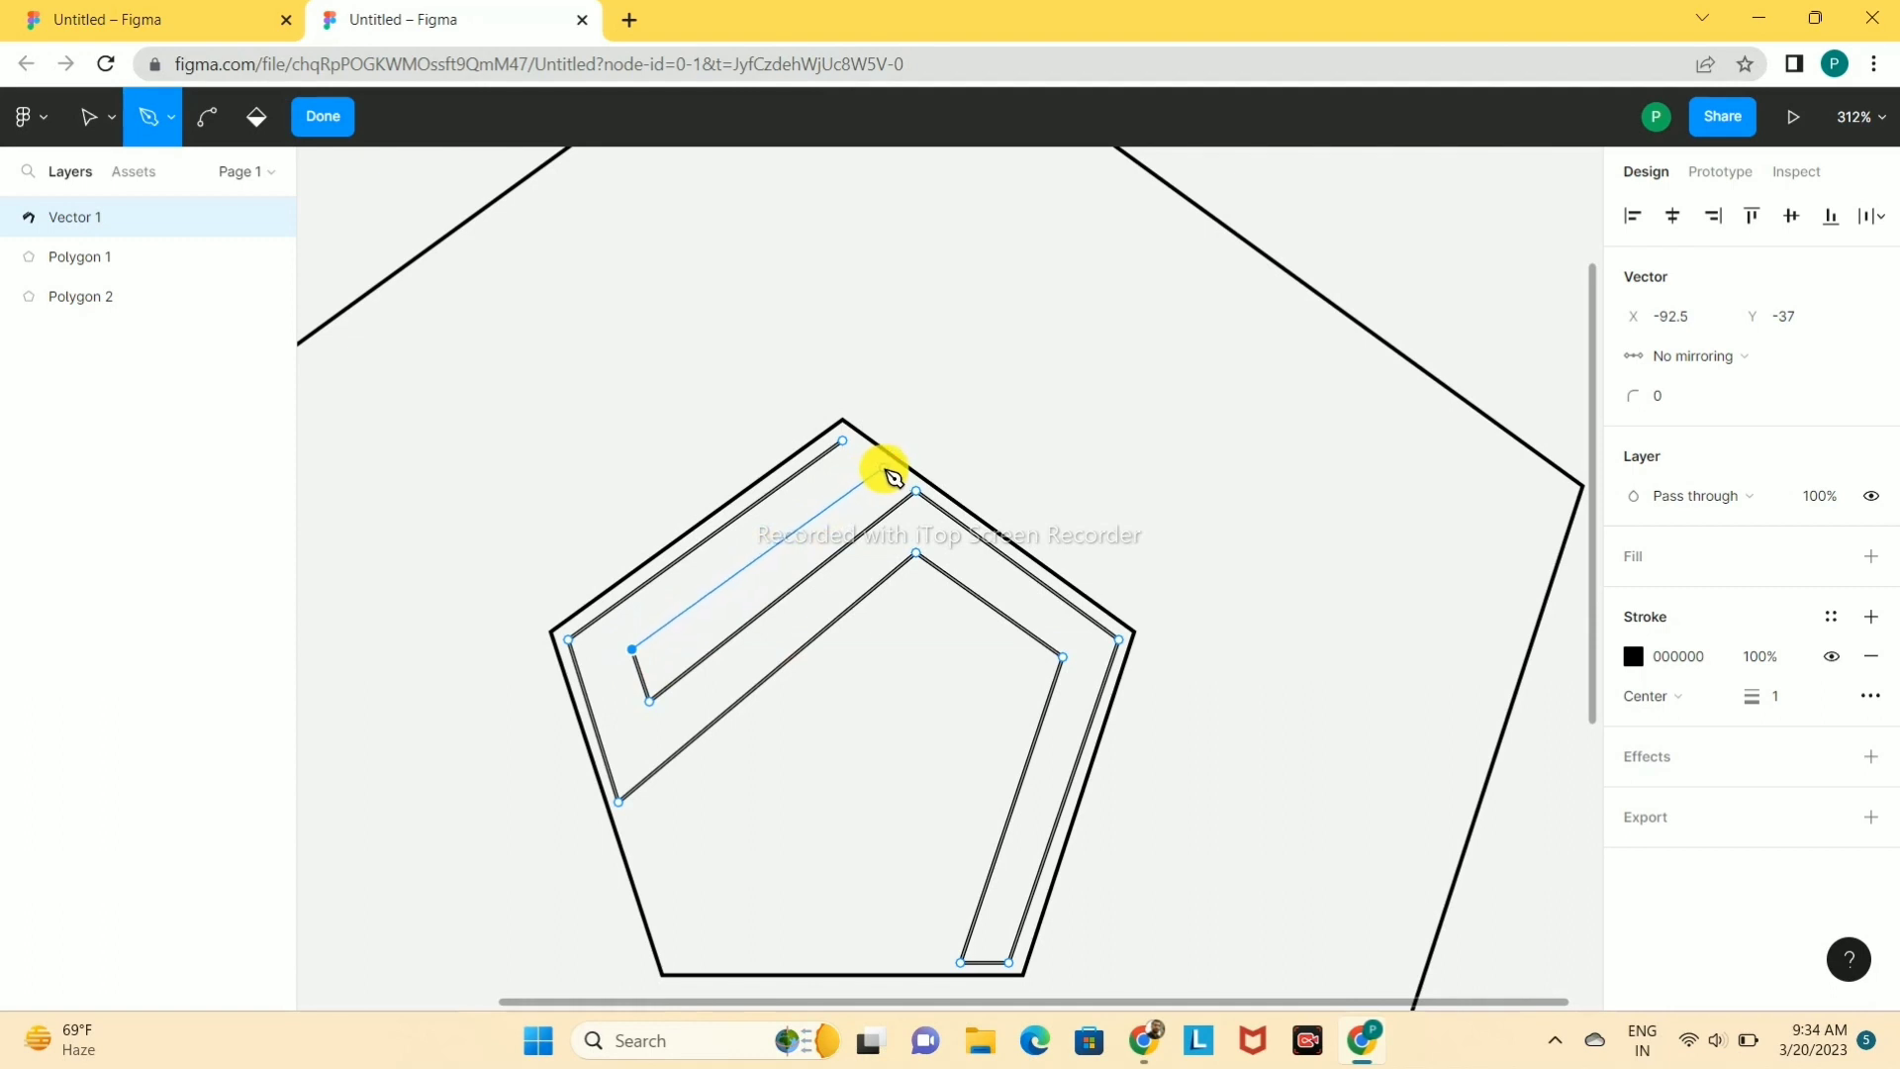
pyautogui.click(883, 467)
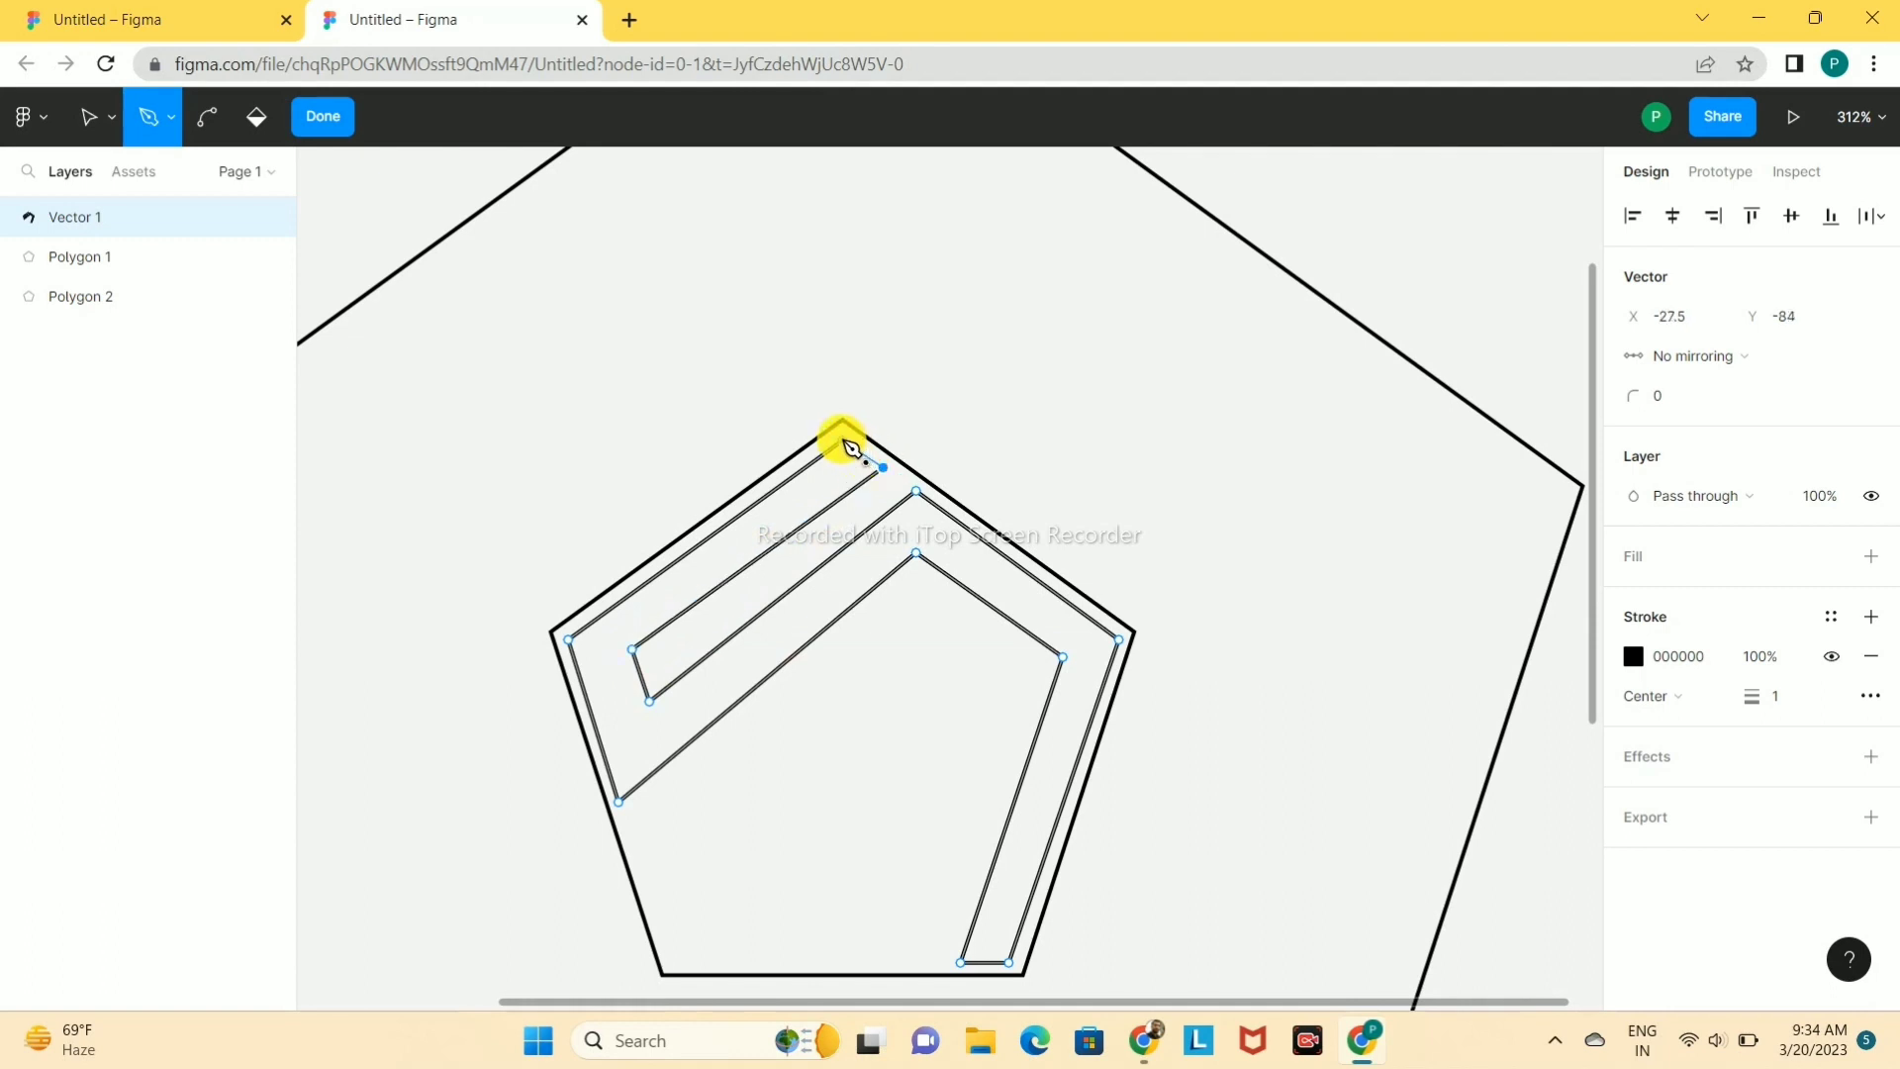
pyautogui.click(843, 441)
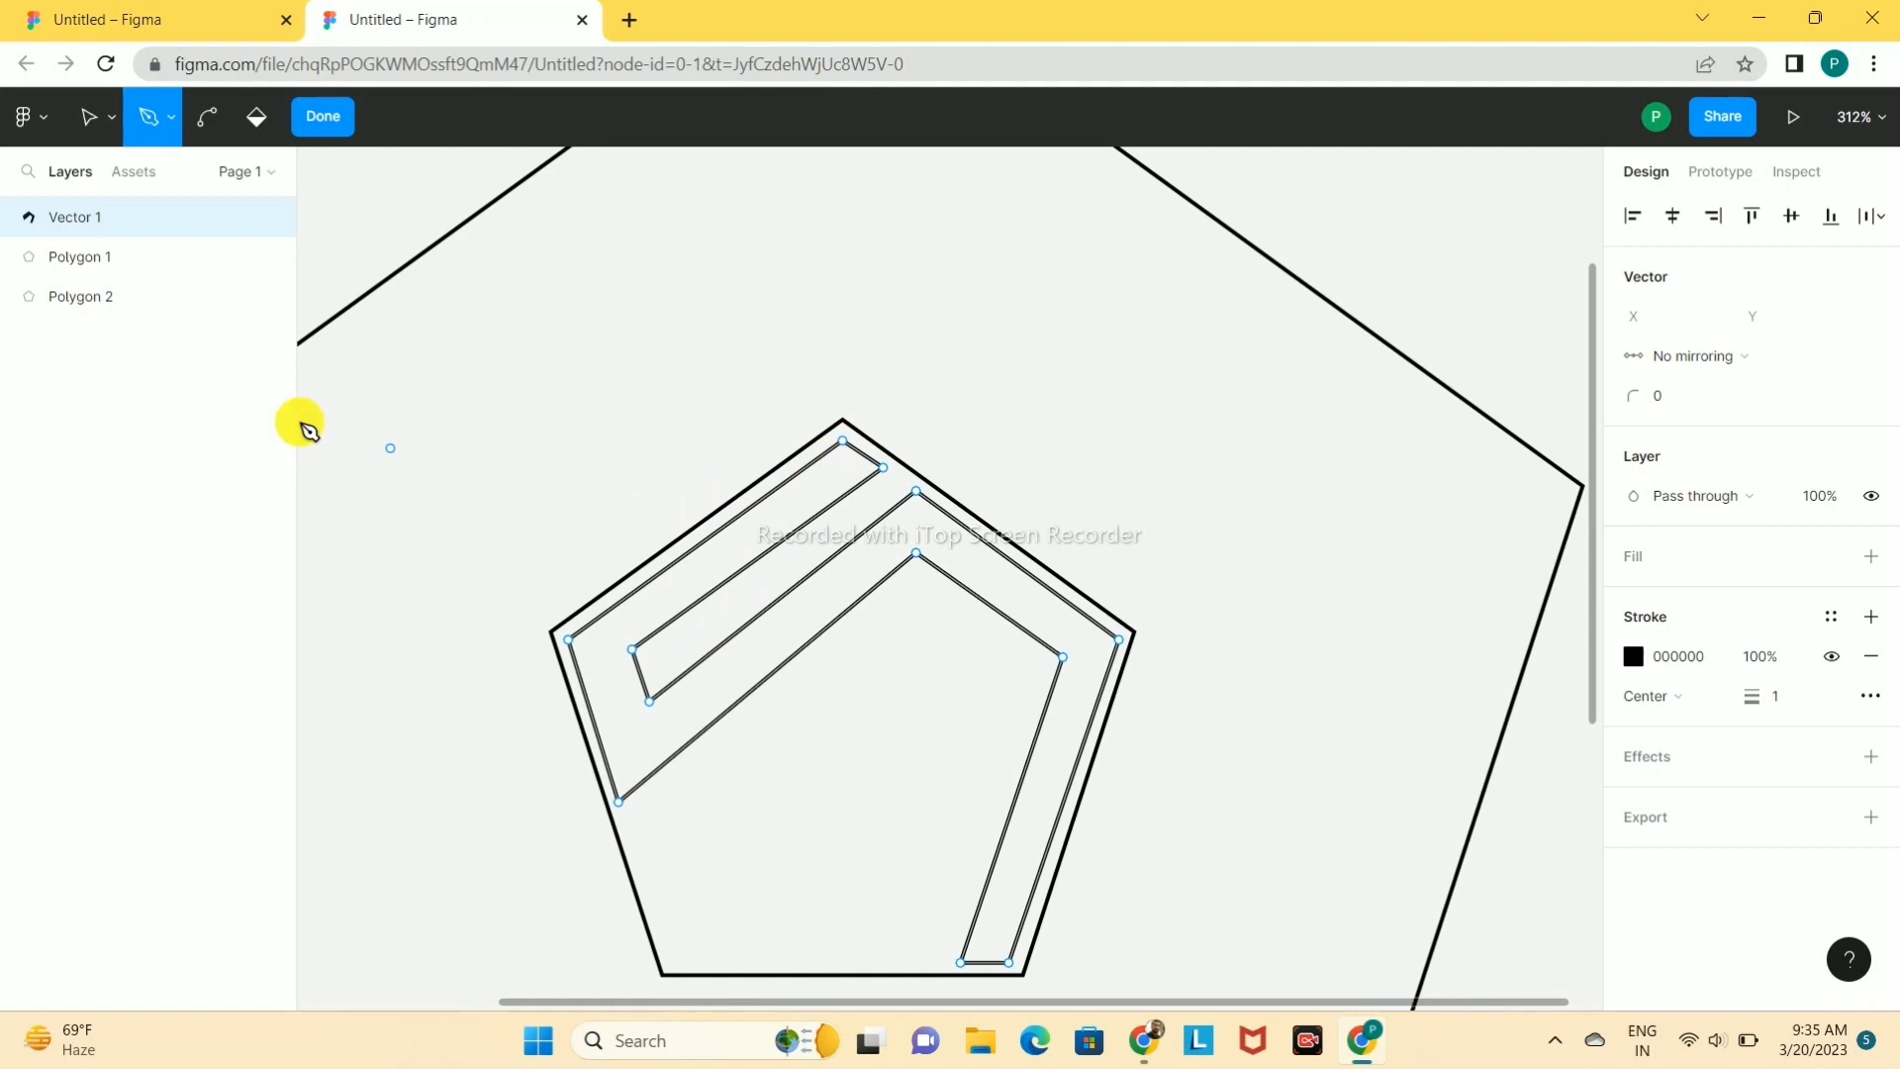
pyautogui.click(89, 116)
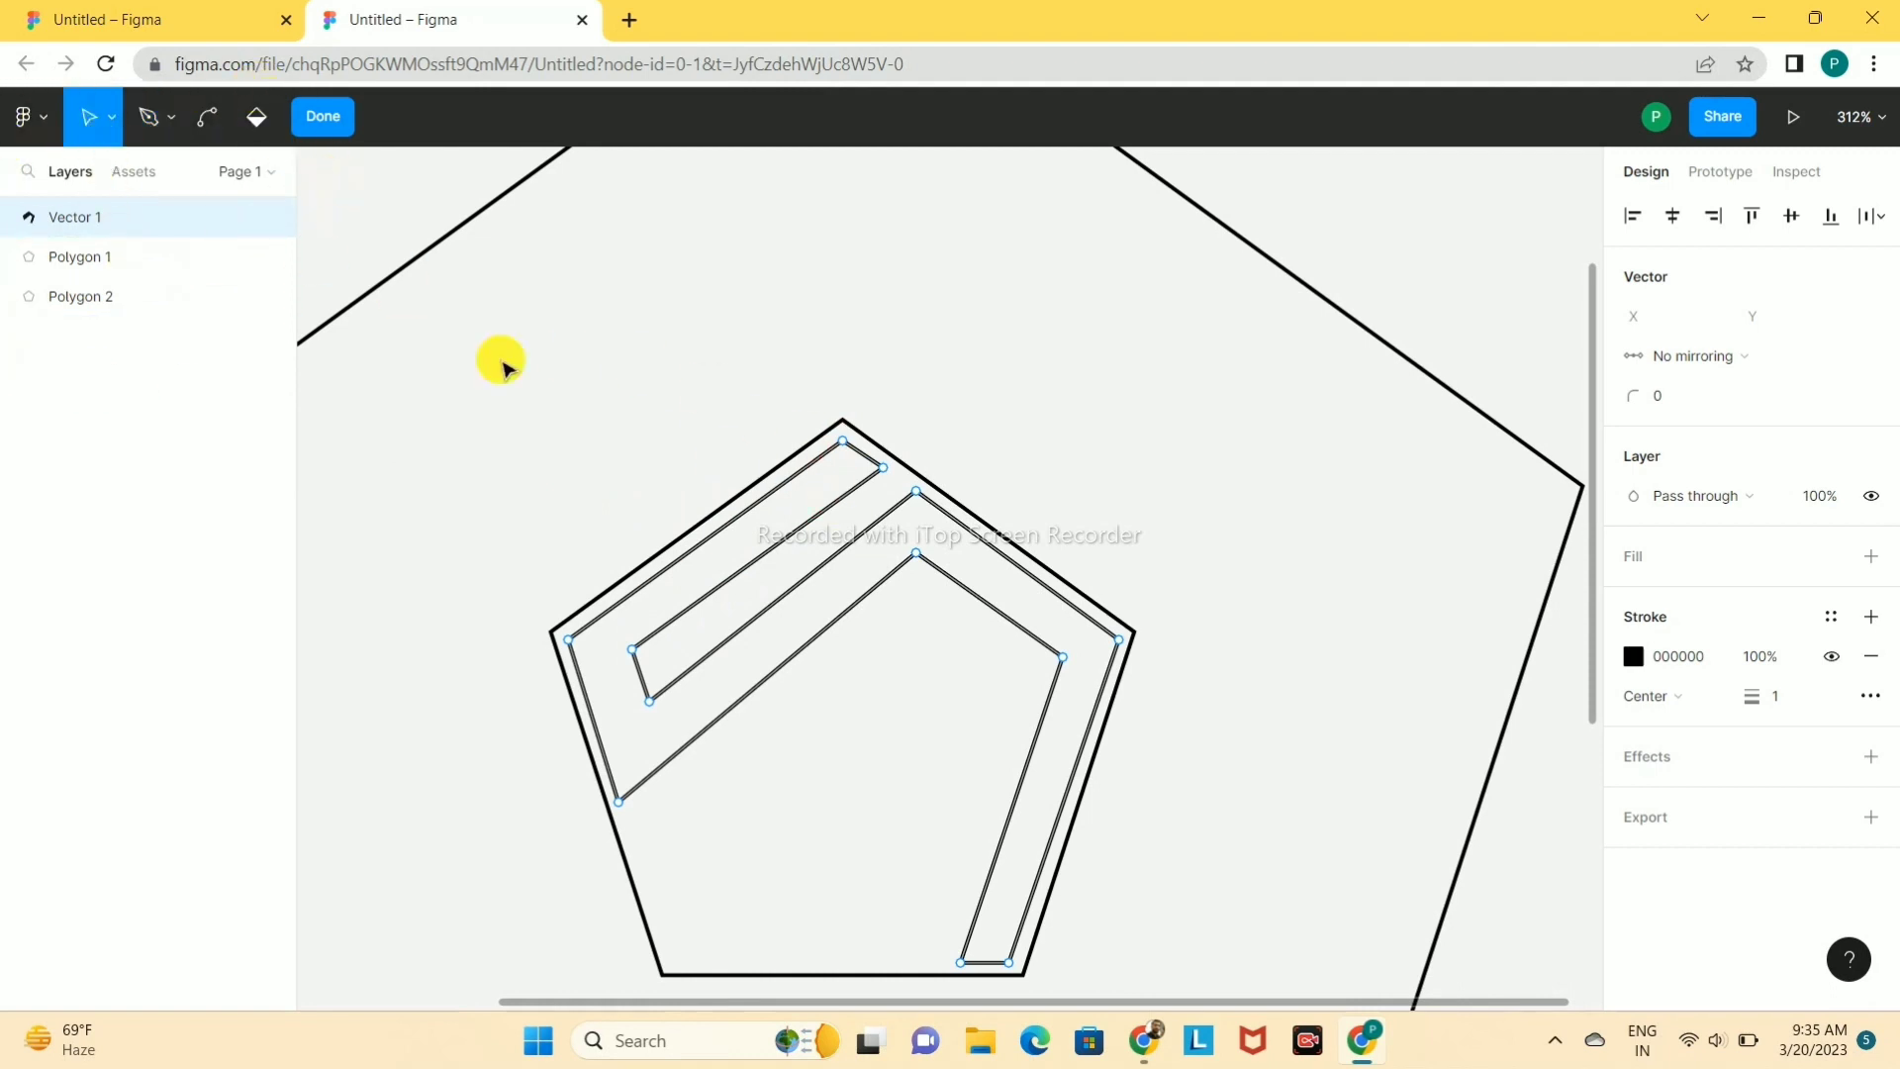
# - Move the topmost point of the Pen-drawn shape slightly up toward the inner pentagon's apex and finish editing the path
pyautogui.click(842, 442)
pyautogui.click(968, 403)
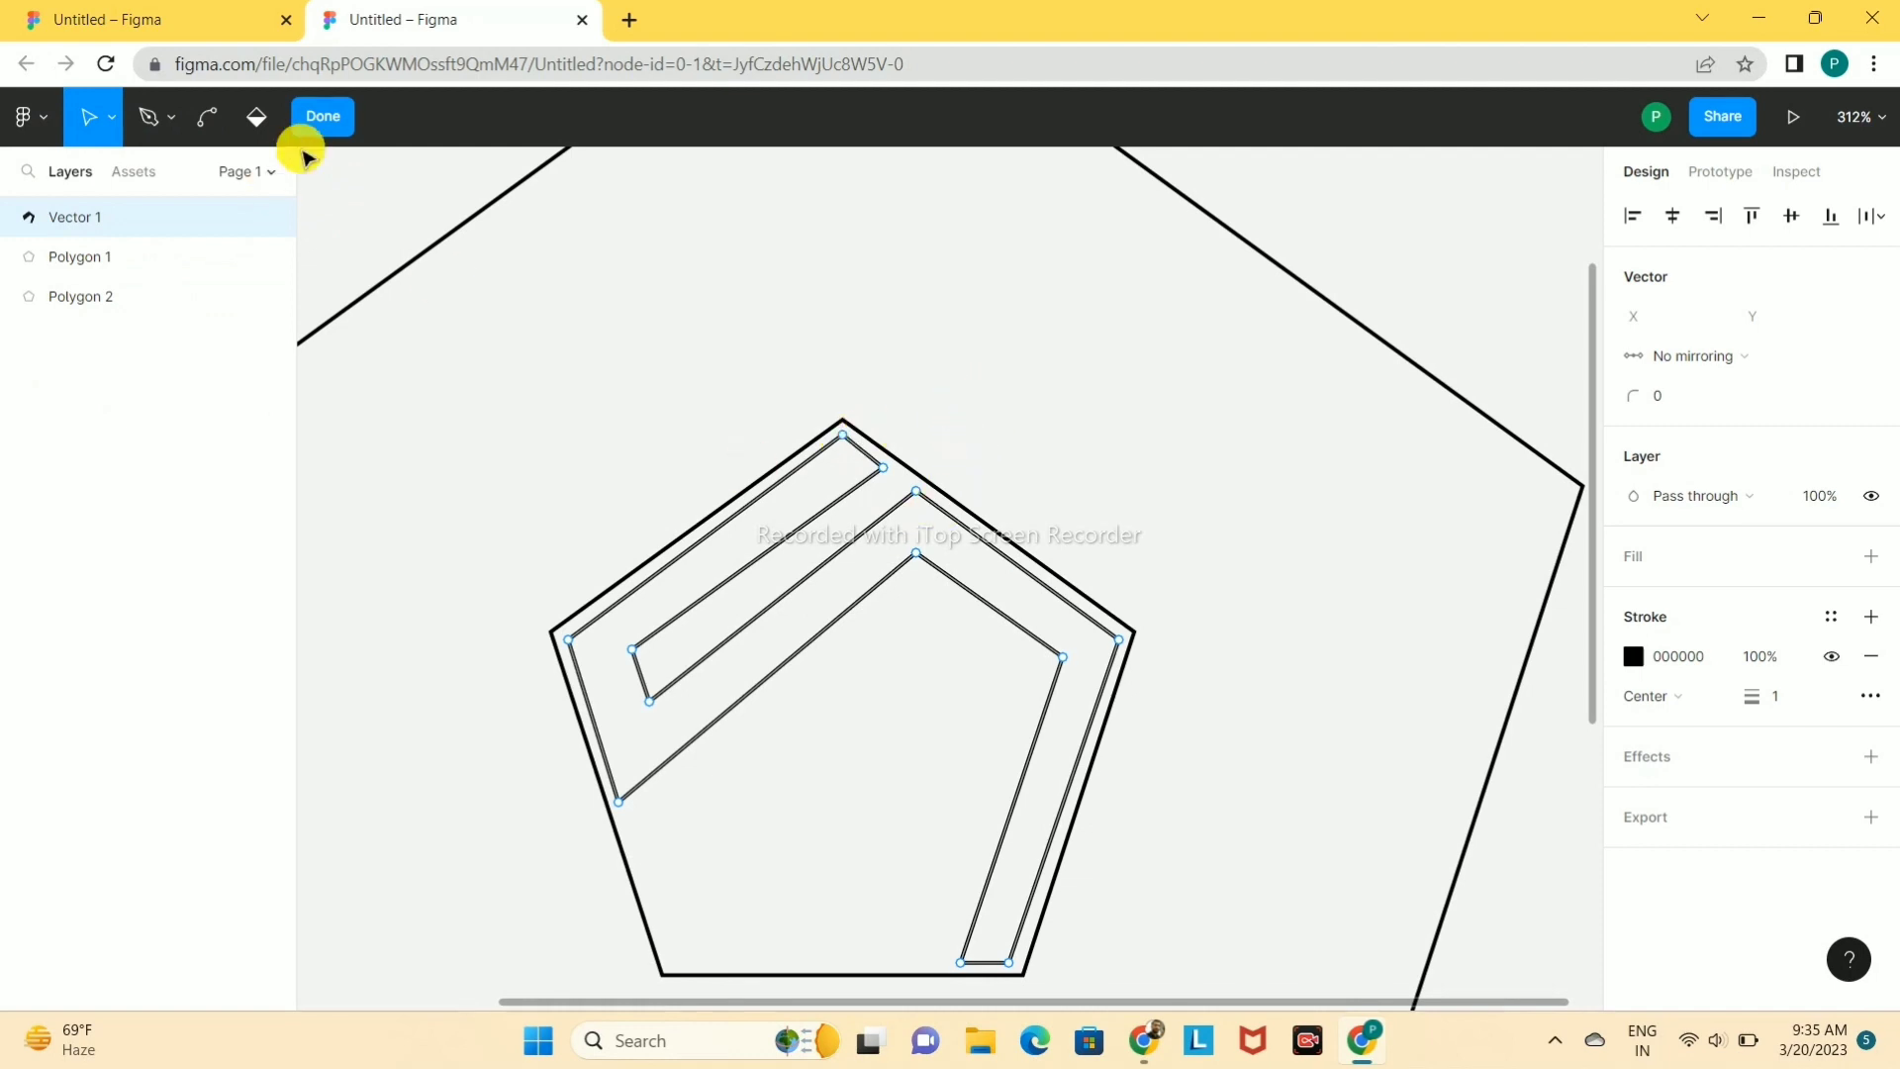
pyautogui.click(322, 116)
pyautogui.scroll(-1, 926, 446)
pyautogui.click(1165, 461)
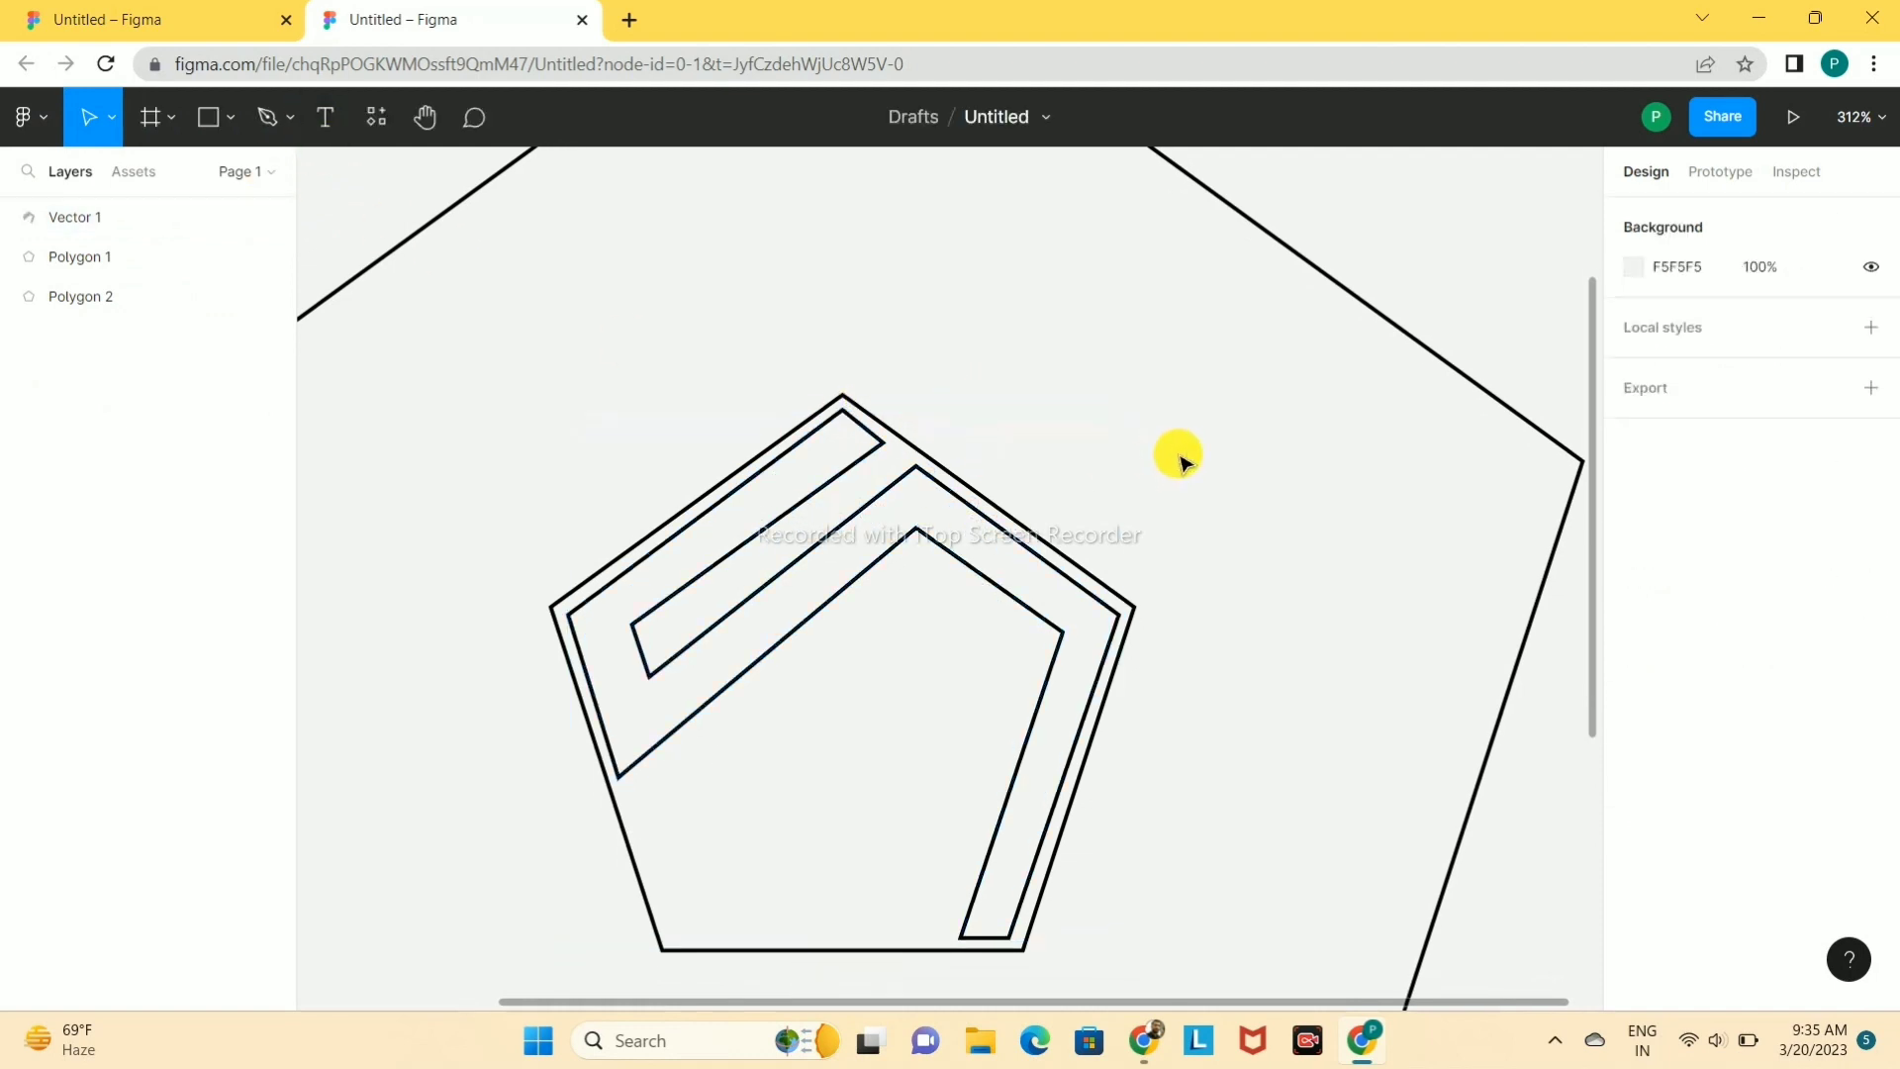
# - Add a solid black fill to the Pen-drawn shape inside the inner pentagon
pyautogui.click(756, 532)
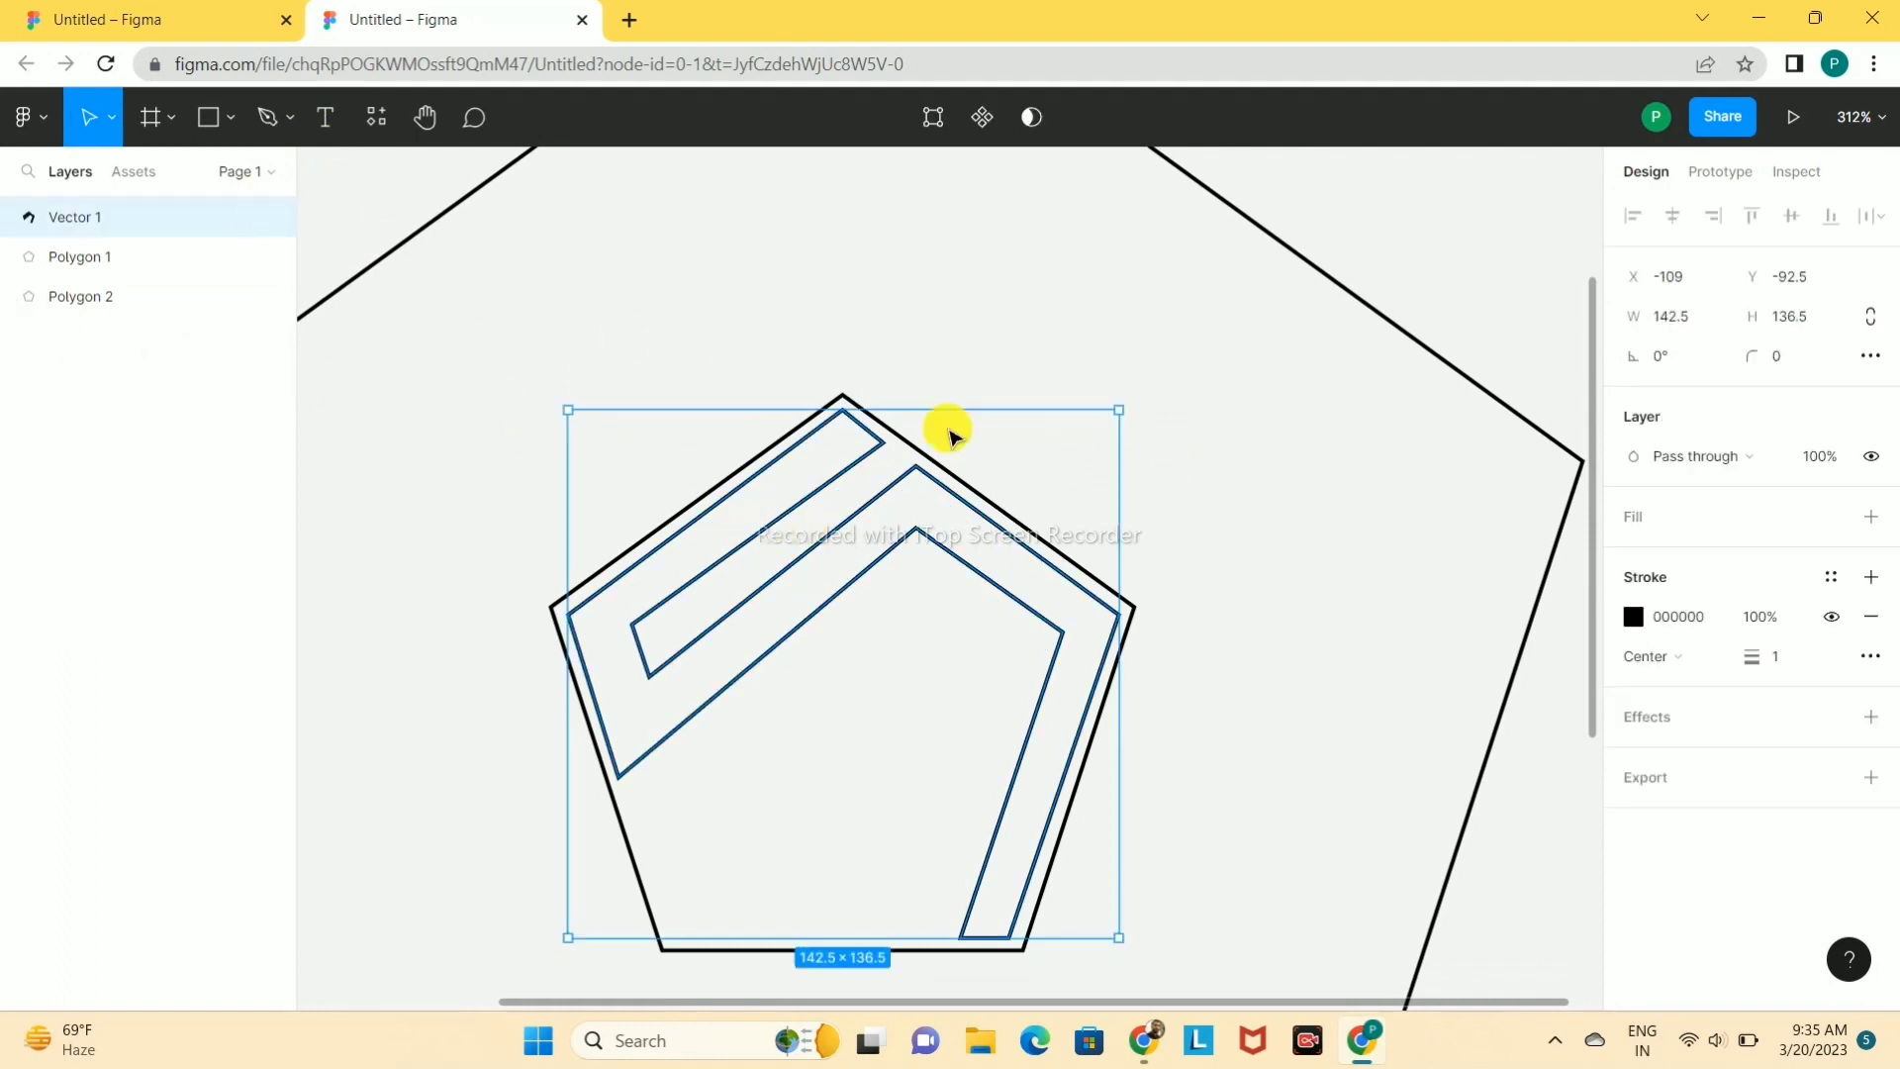
pyautogui.click(1064, 372)
pyautogui.click(805, 500)
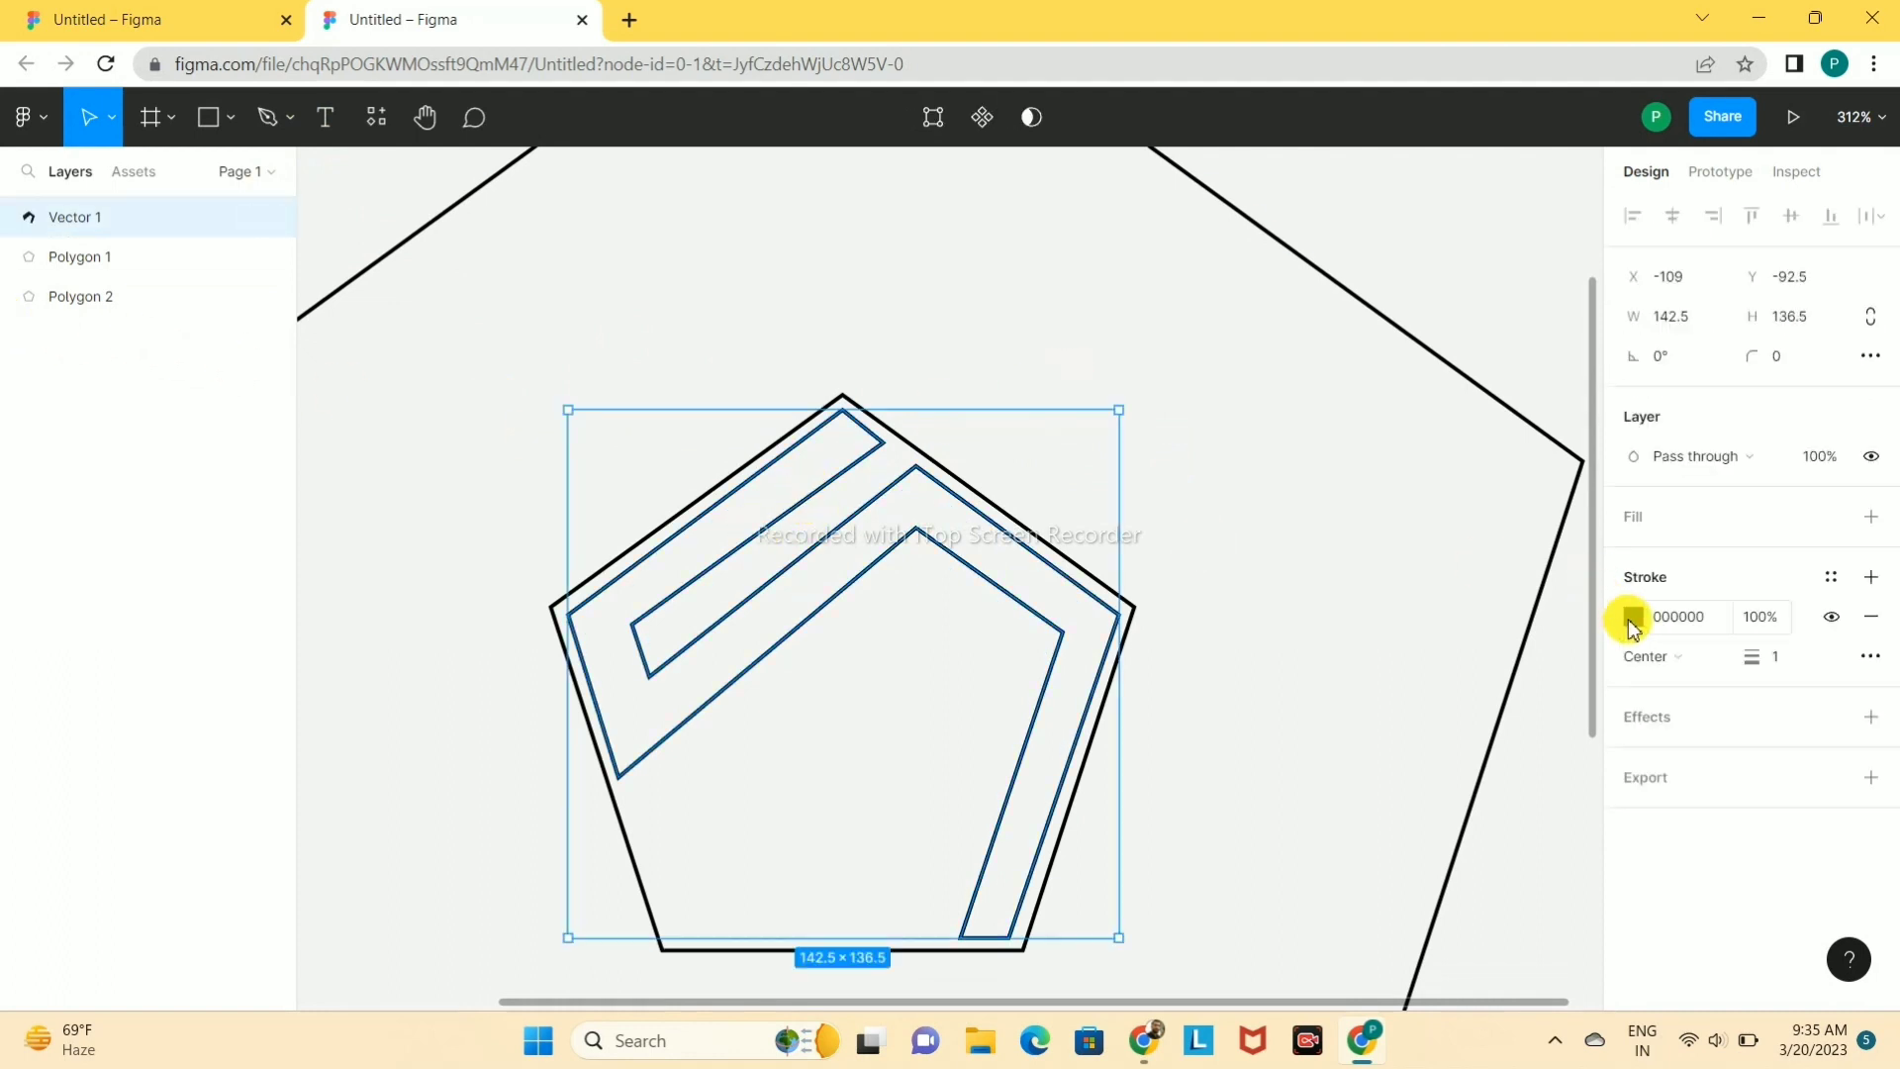
pyautogui.click(1870, 516)
pyautogui.click(1633, 656)
pyautogui.click(1632, 556)
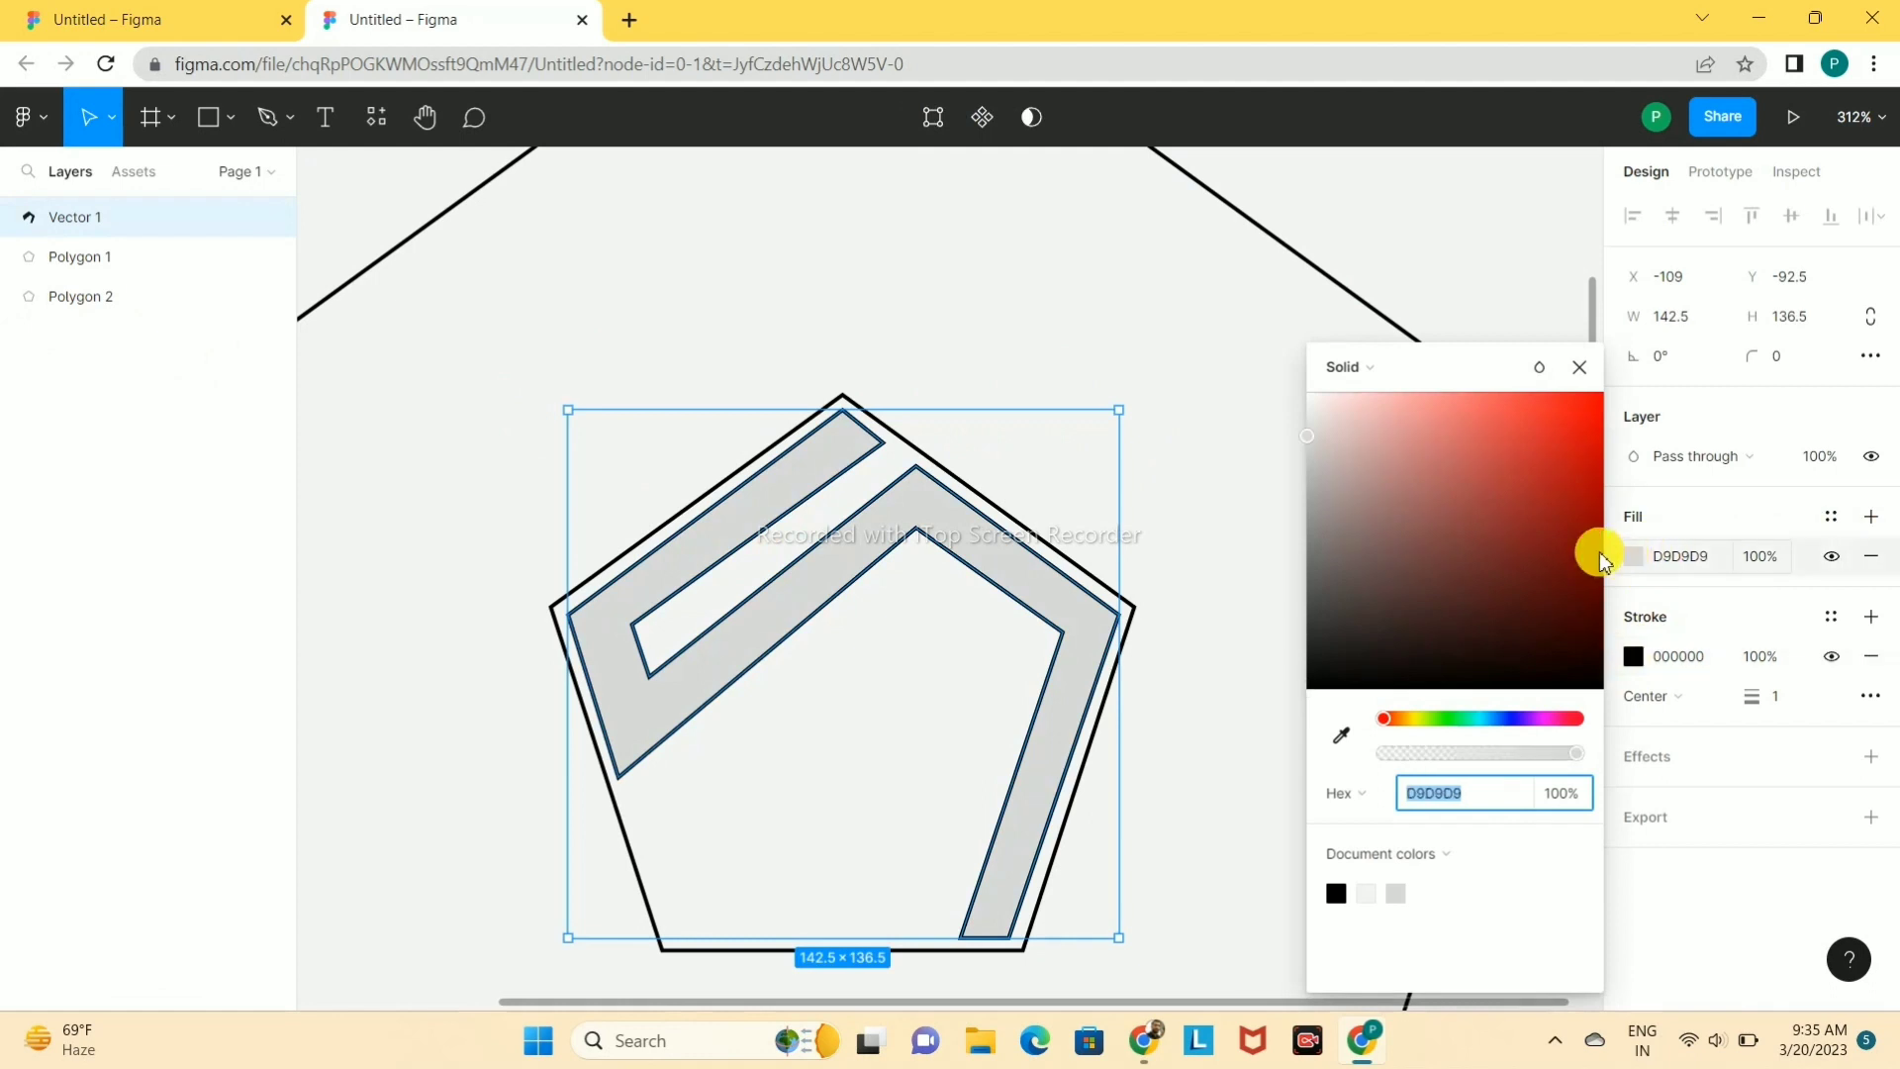
pyautogui.click(1336, 894)
pyautogui.click(1580, 363)
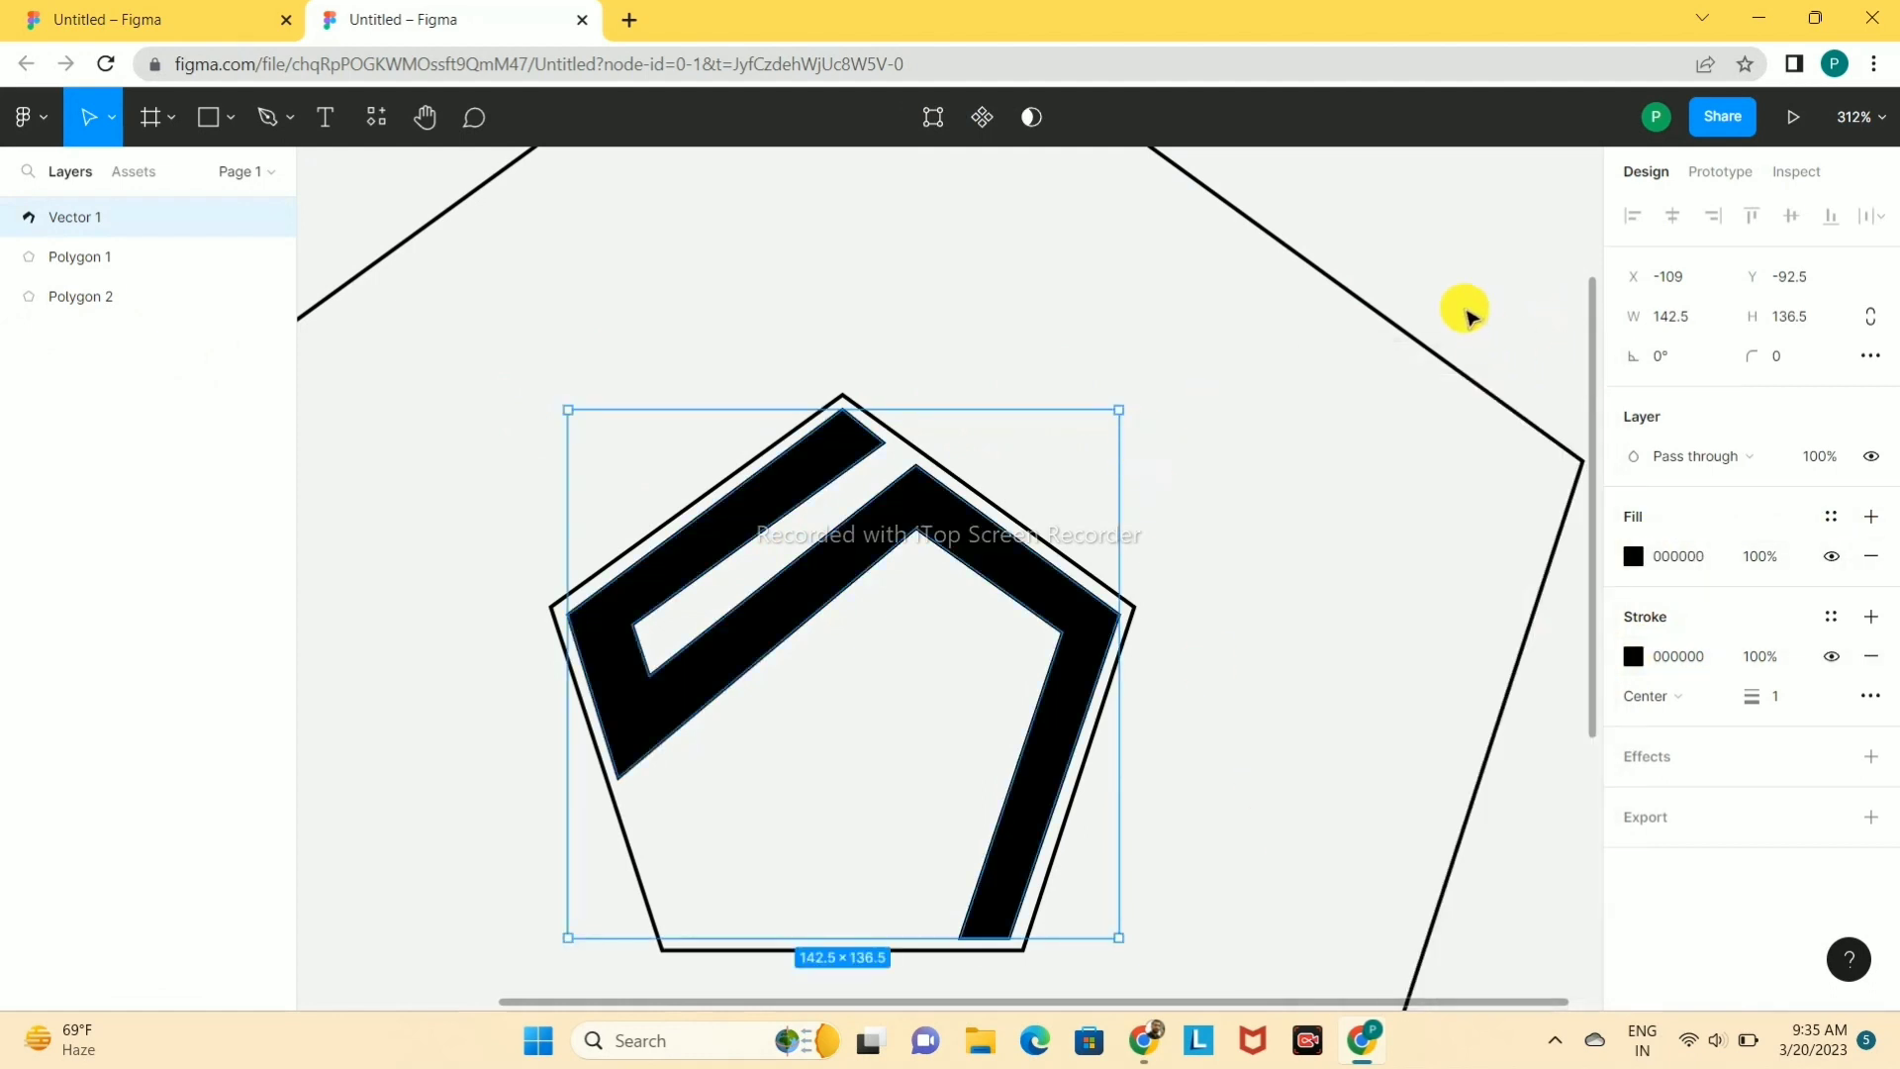
pyautogui.click(1464, 310)
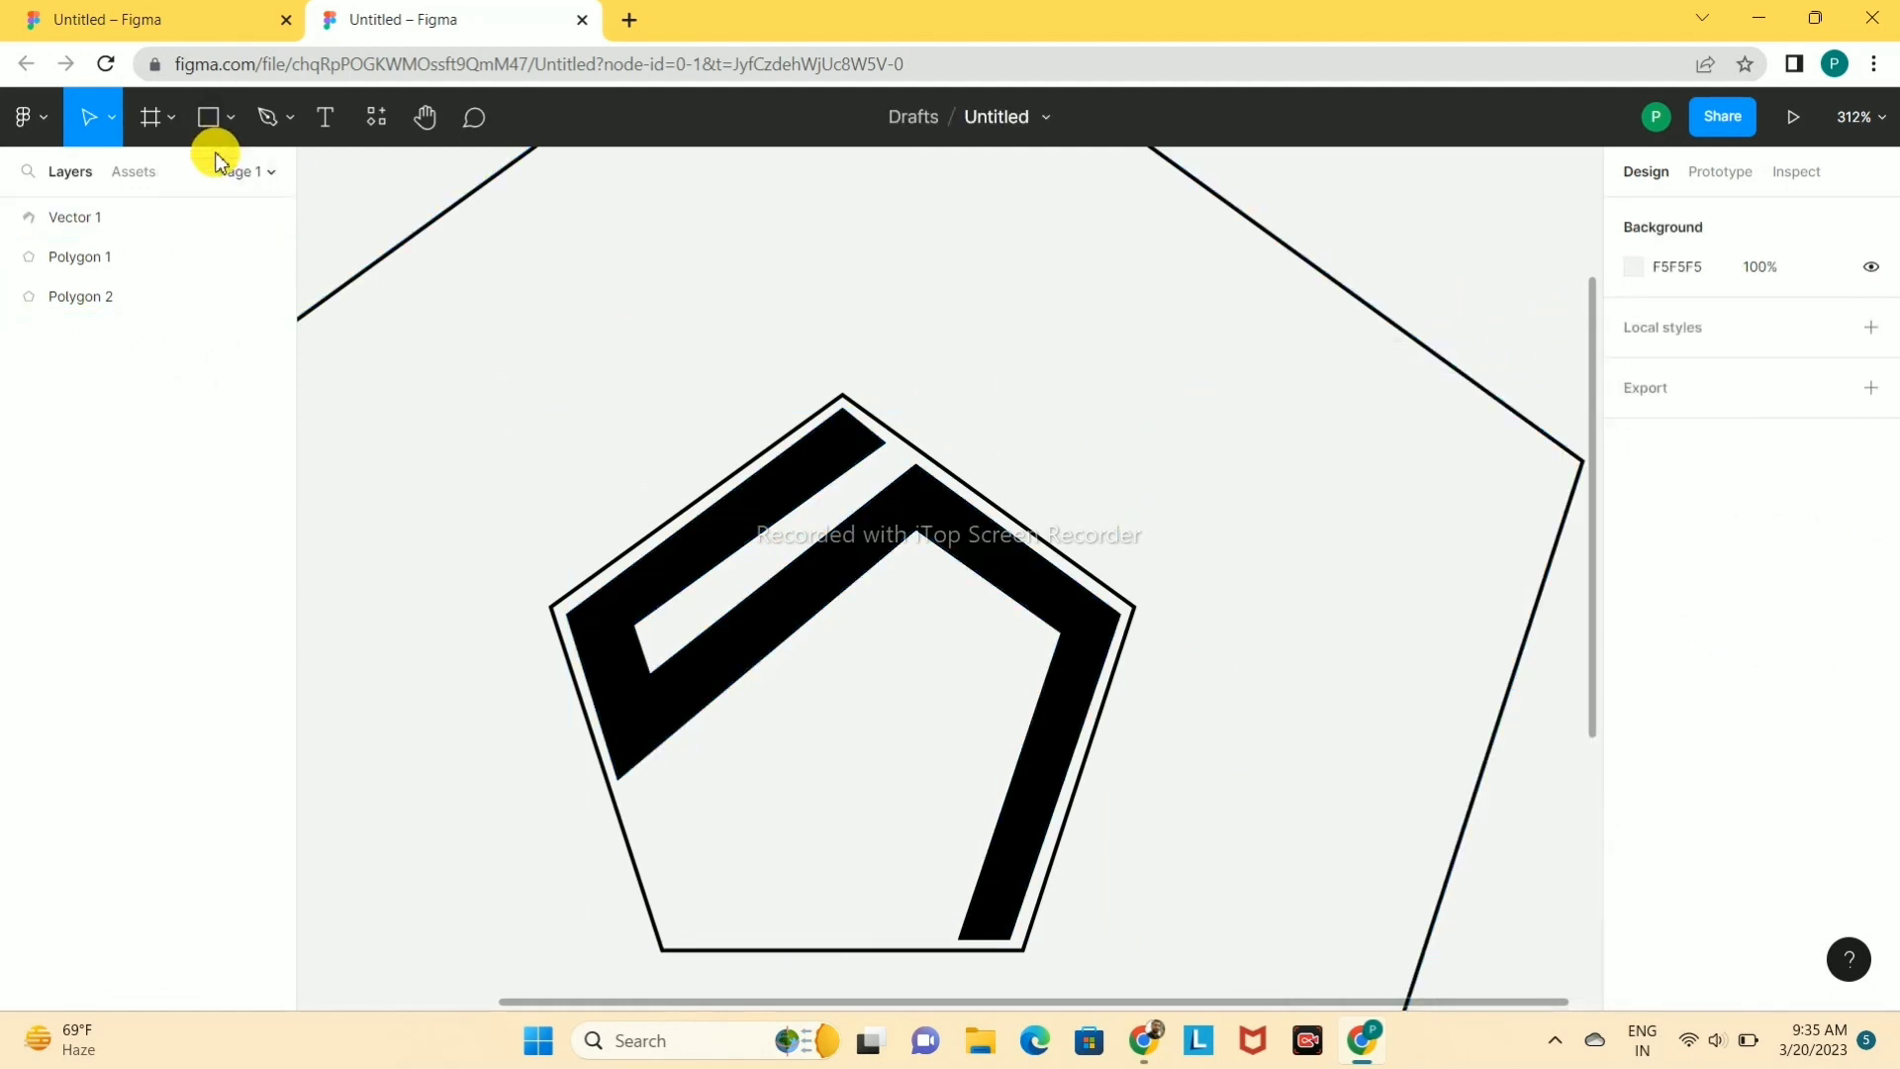
# - Start a second Pen path just below the black shape's lower-left tip, down the pentagon's left edge and along the base to the black leg
pyautogui.click(269, 119)
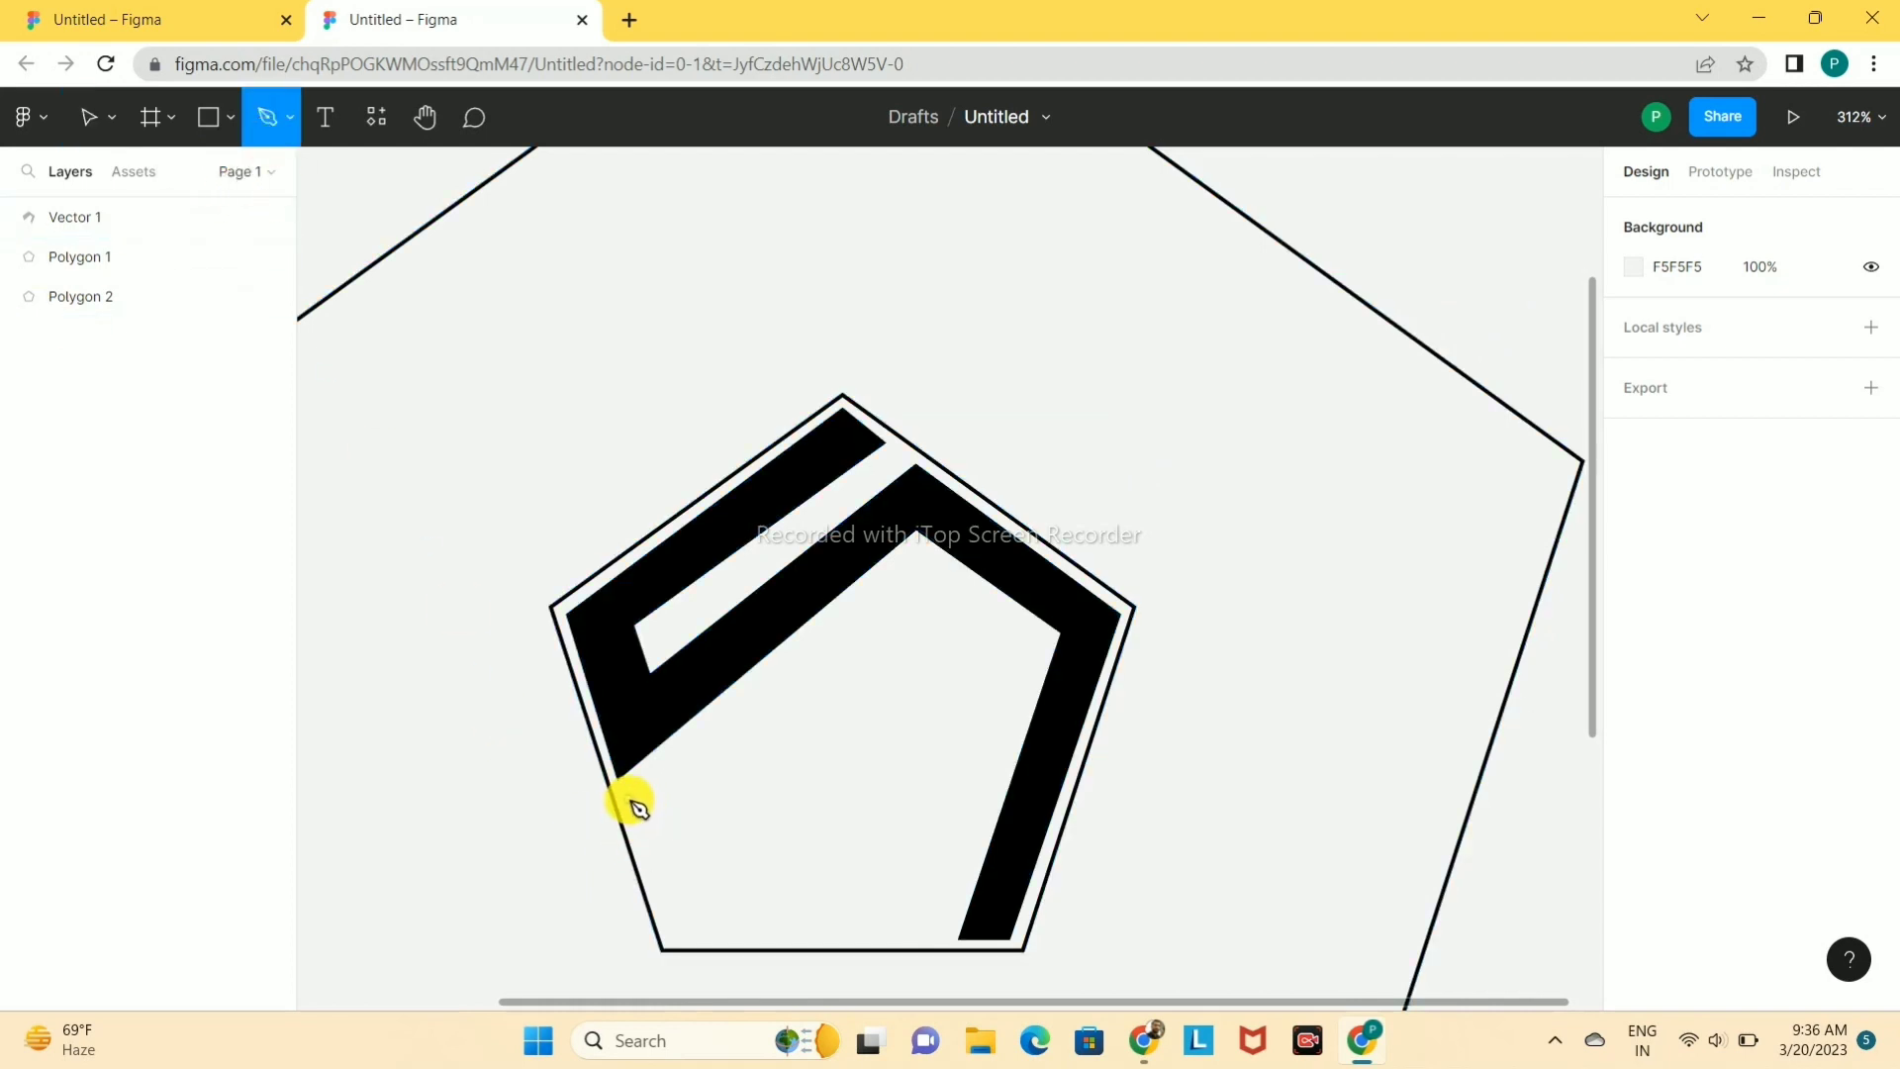
pyautogui.click(628, 798)
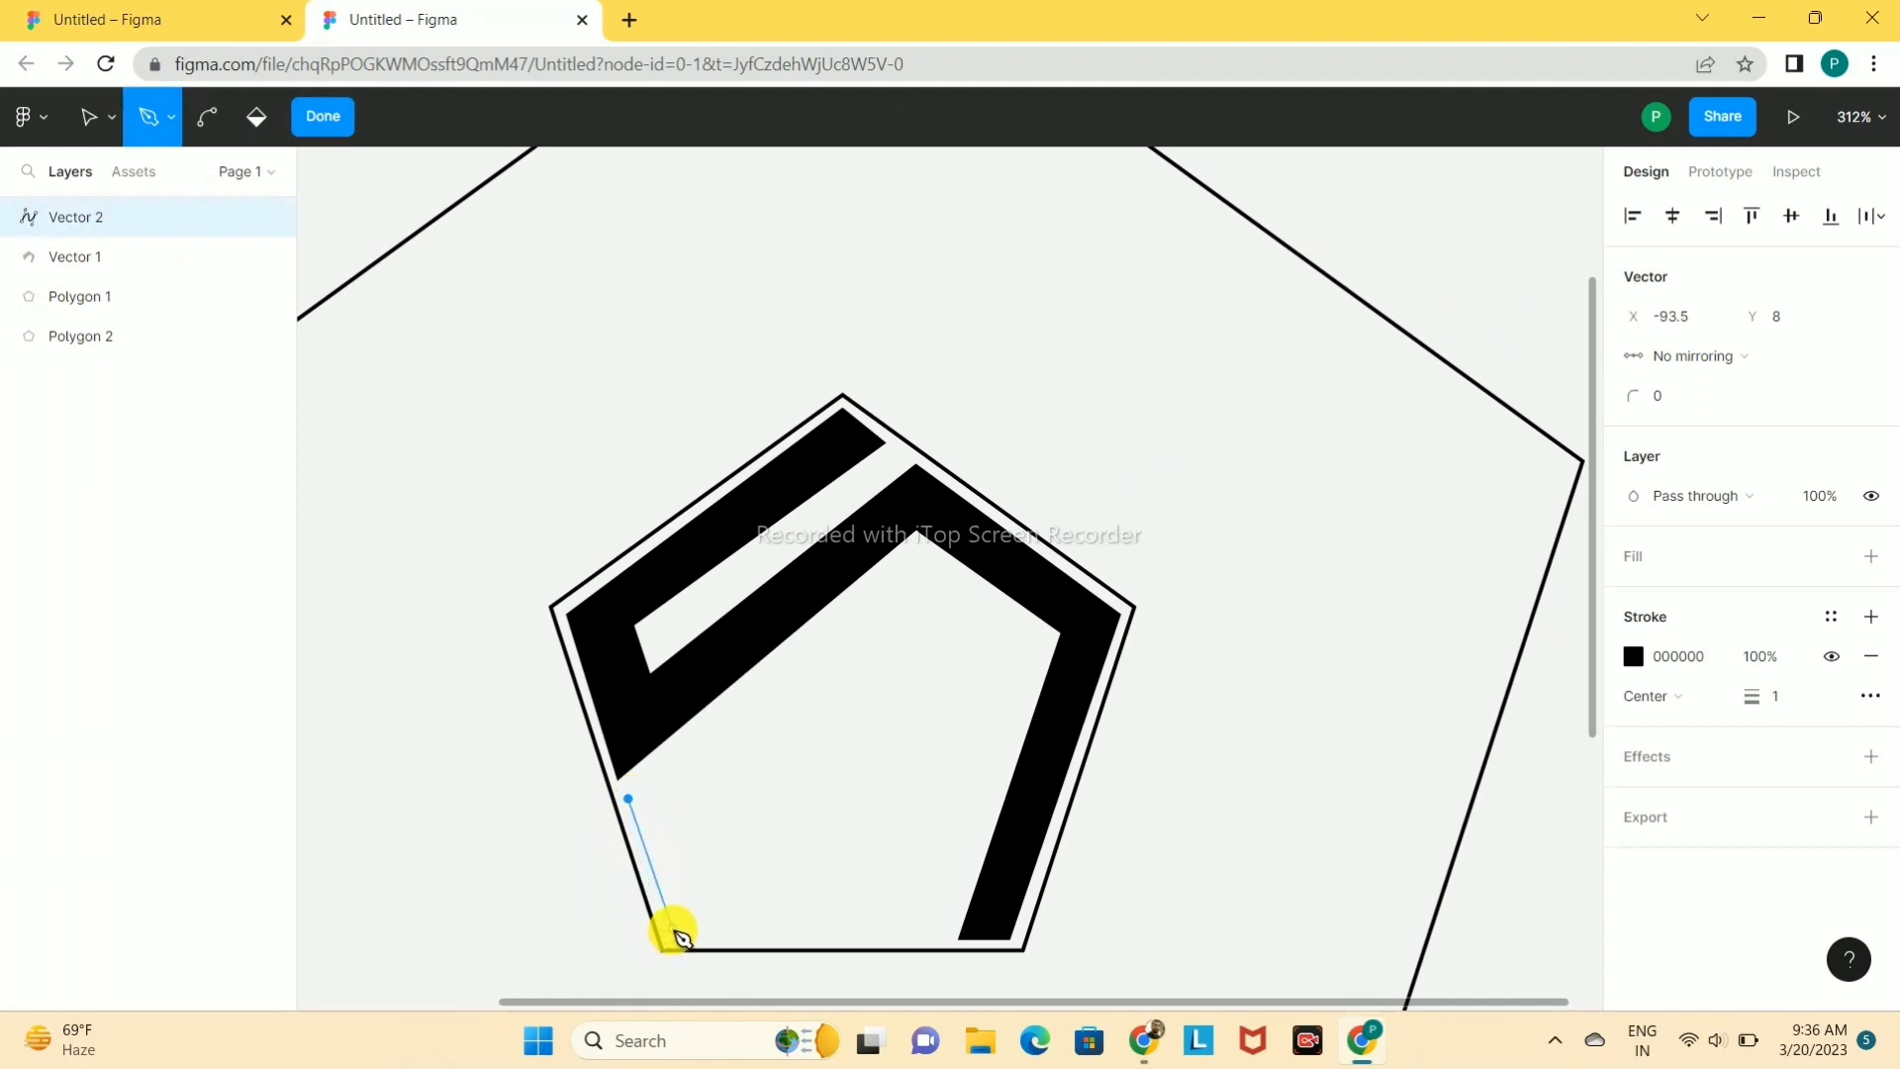
pyautogui.click(672, 929)
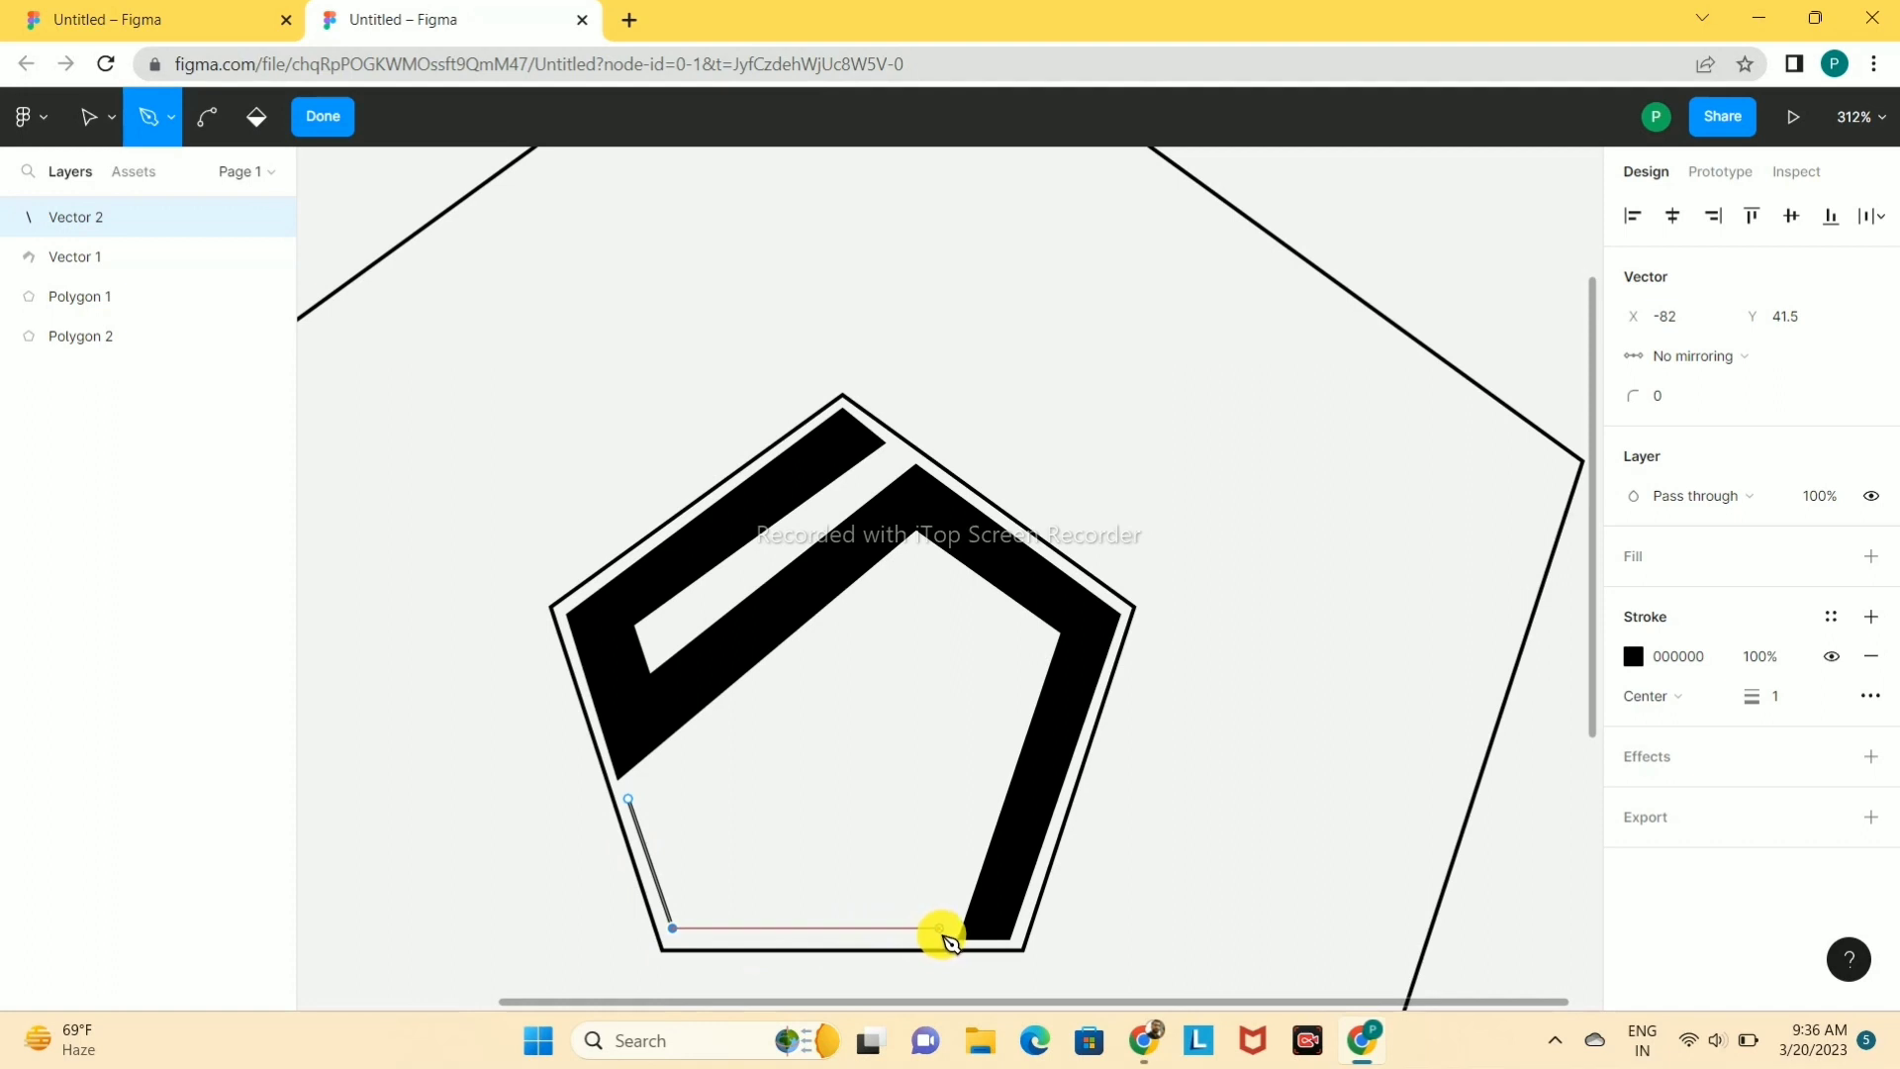
pyautogui.hotkey('ctrl', 'z')
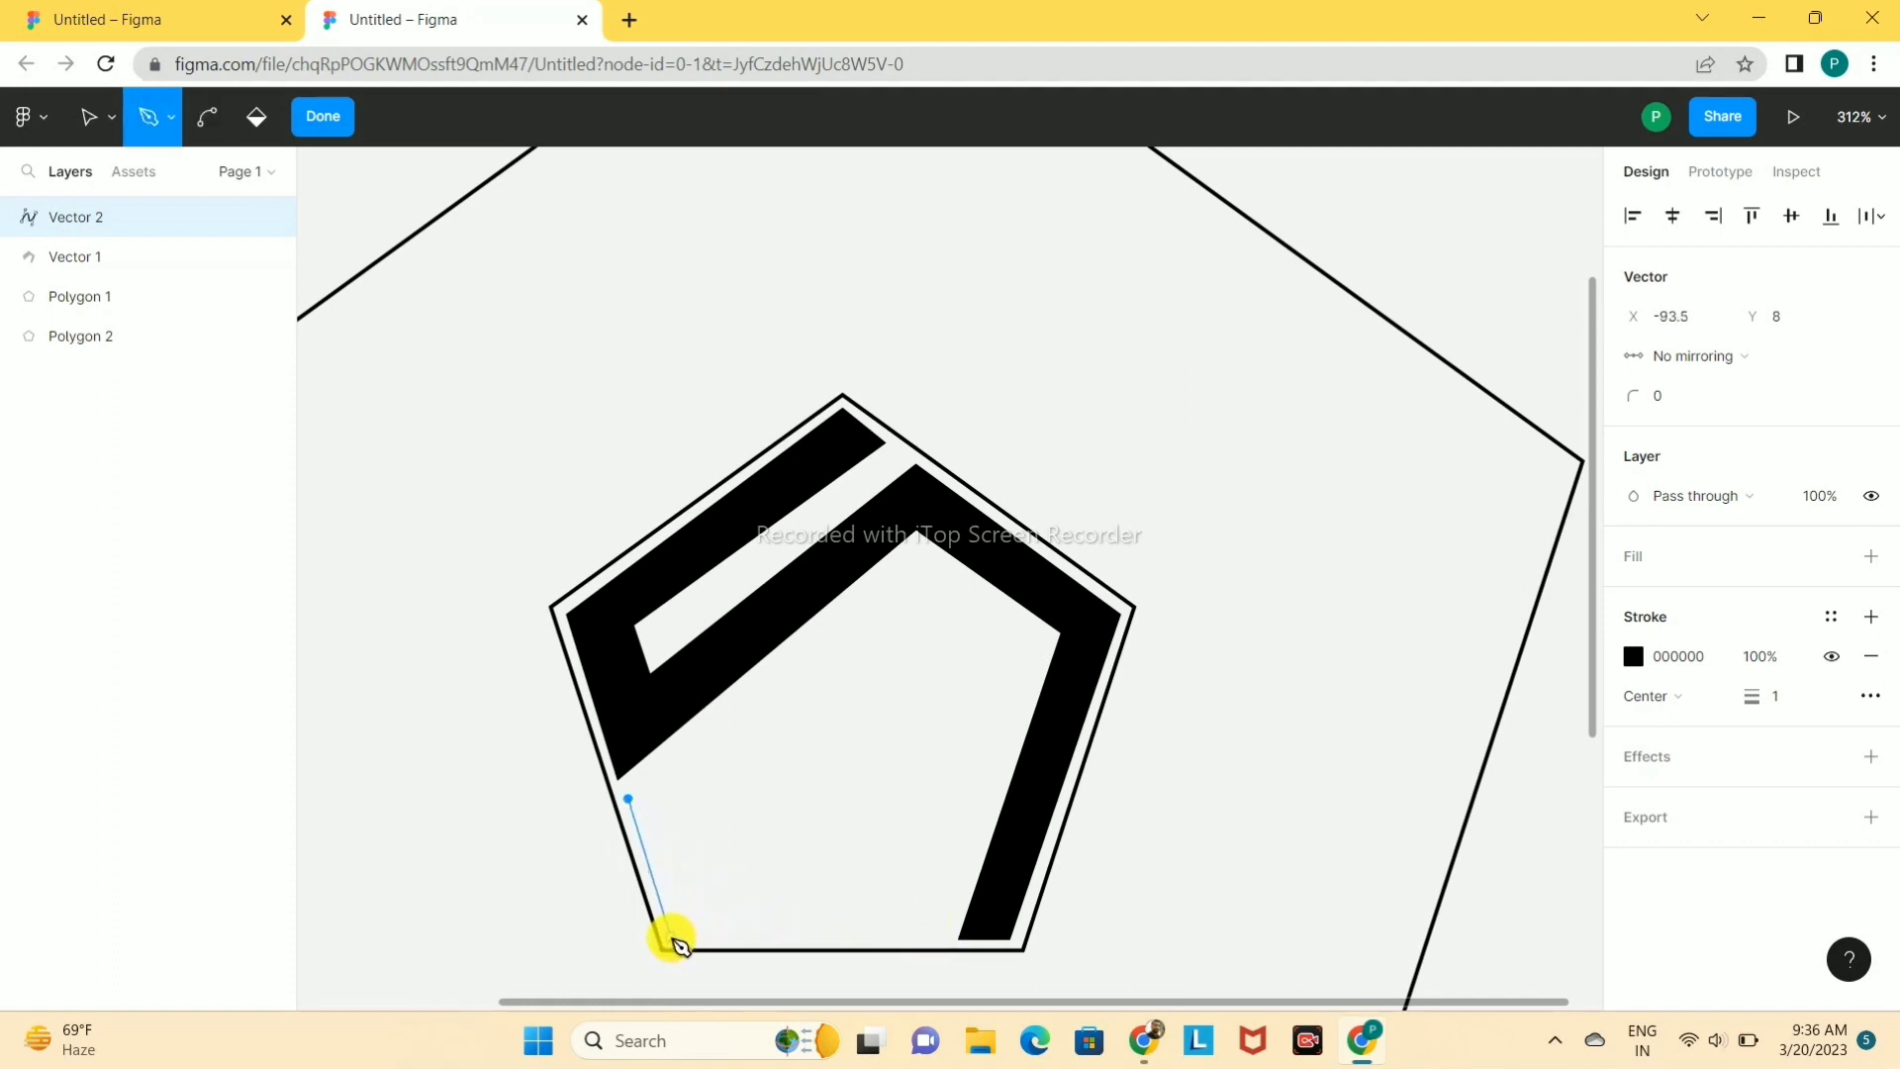
pyautogui.click(672, 936)
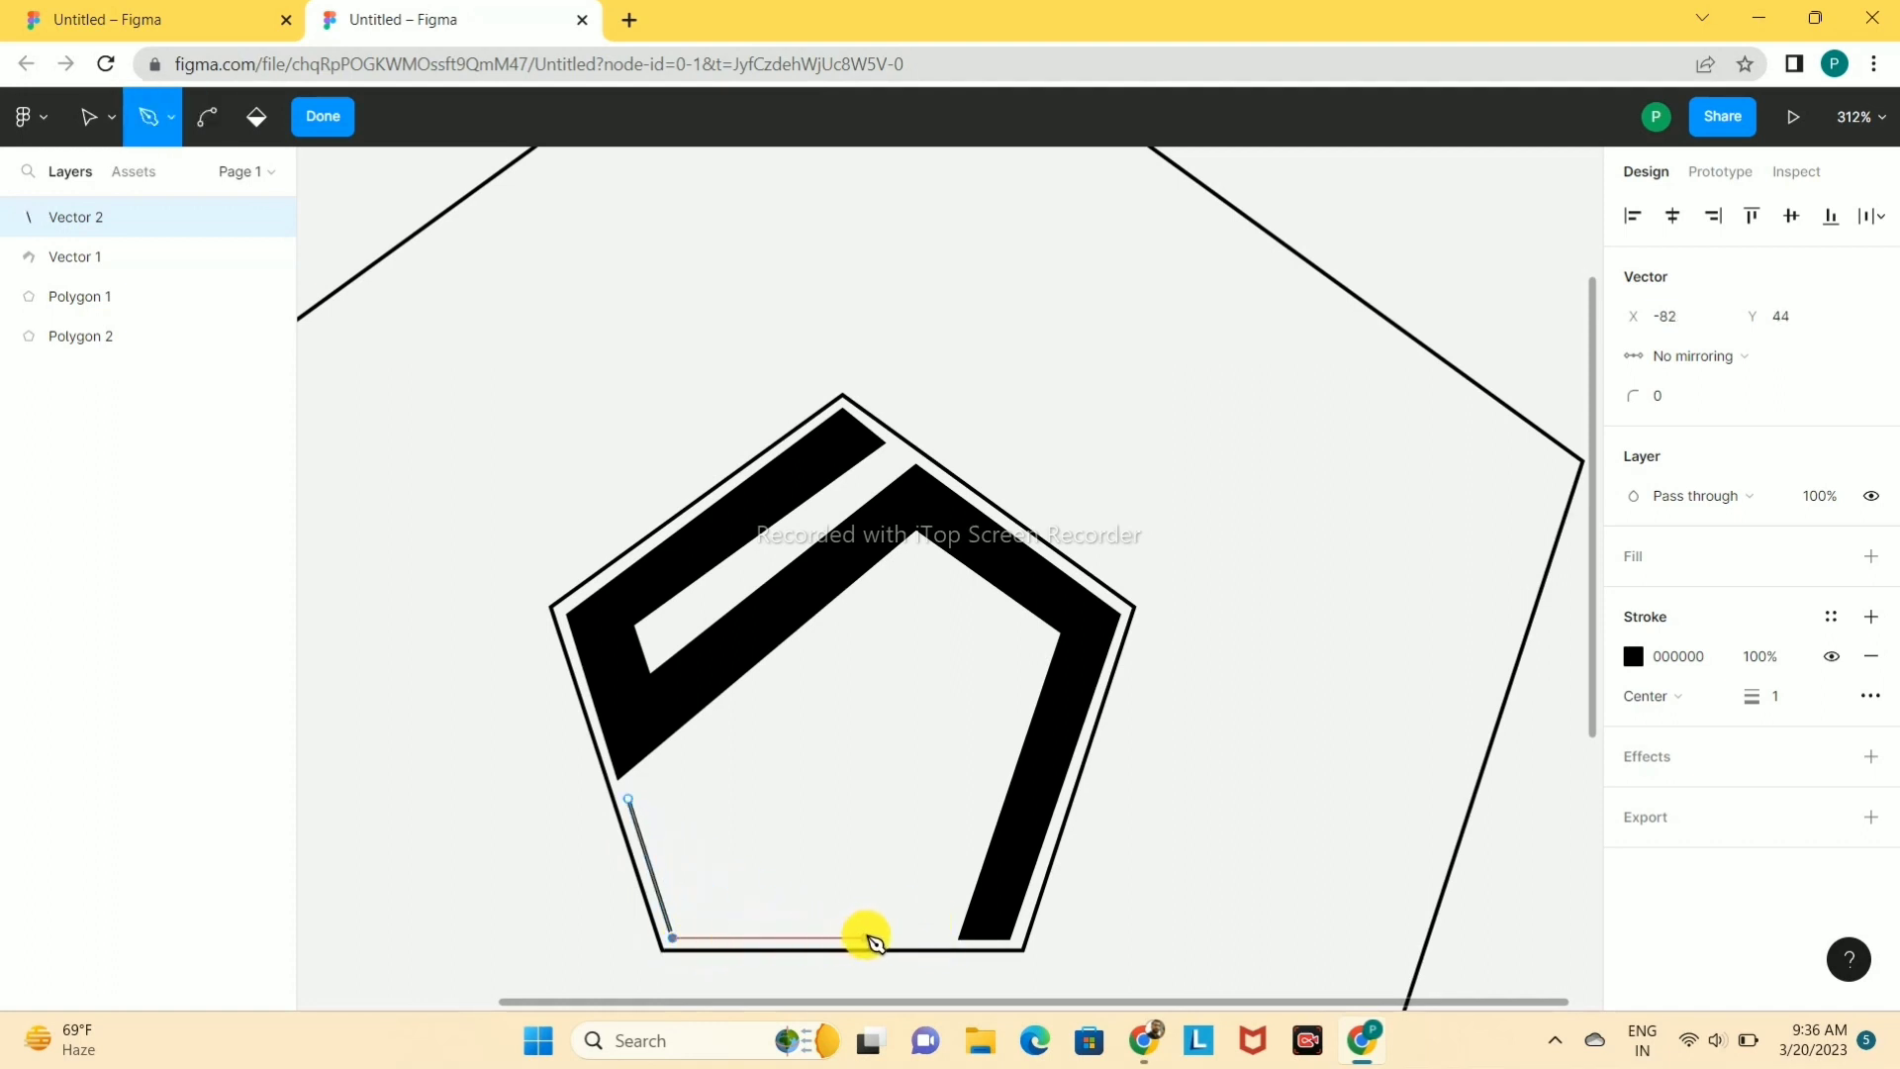
pyautogui.click(945, 937)
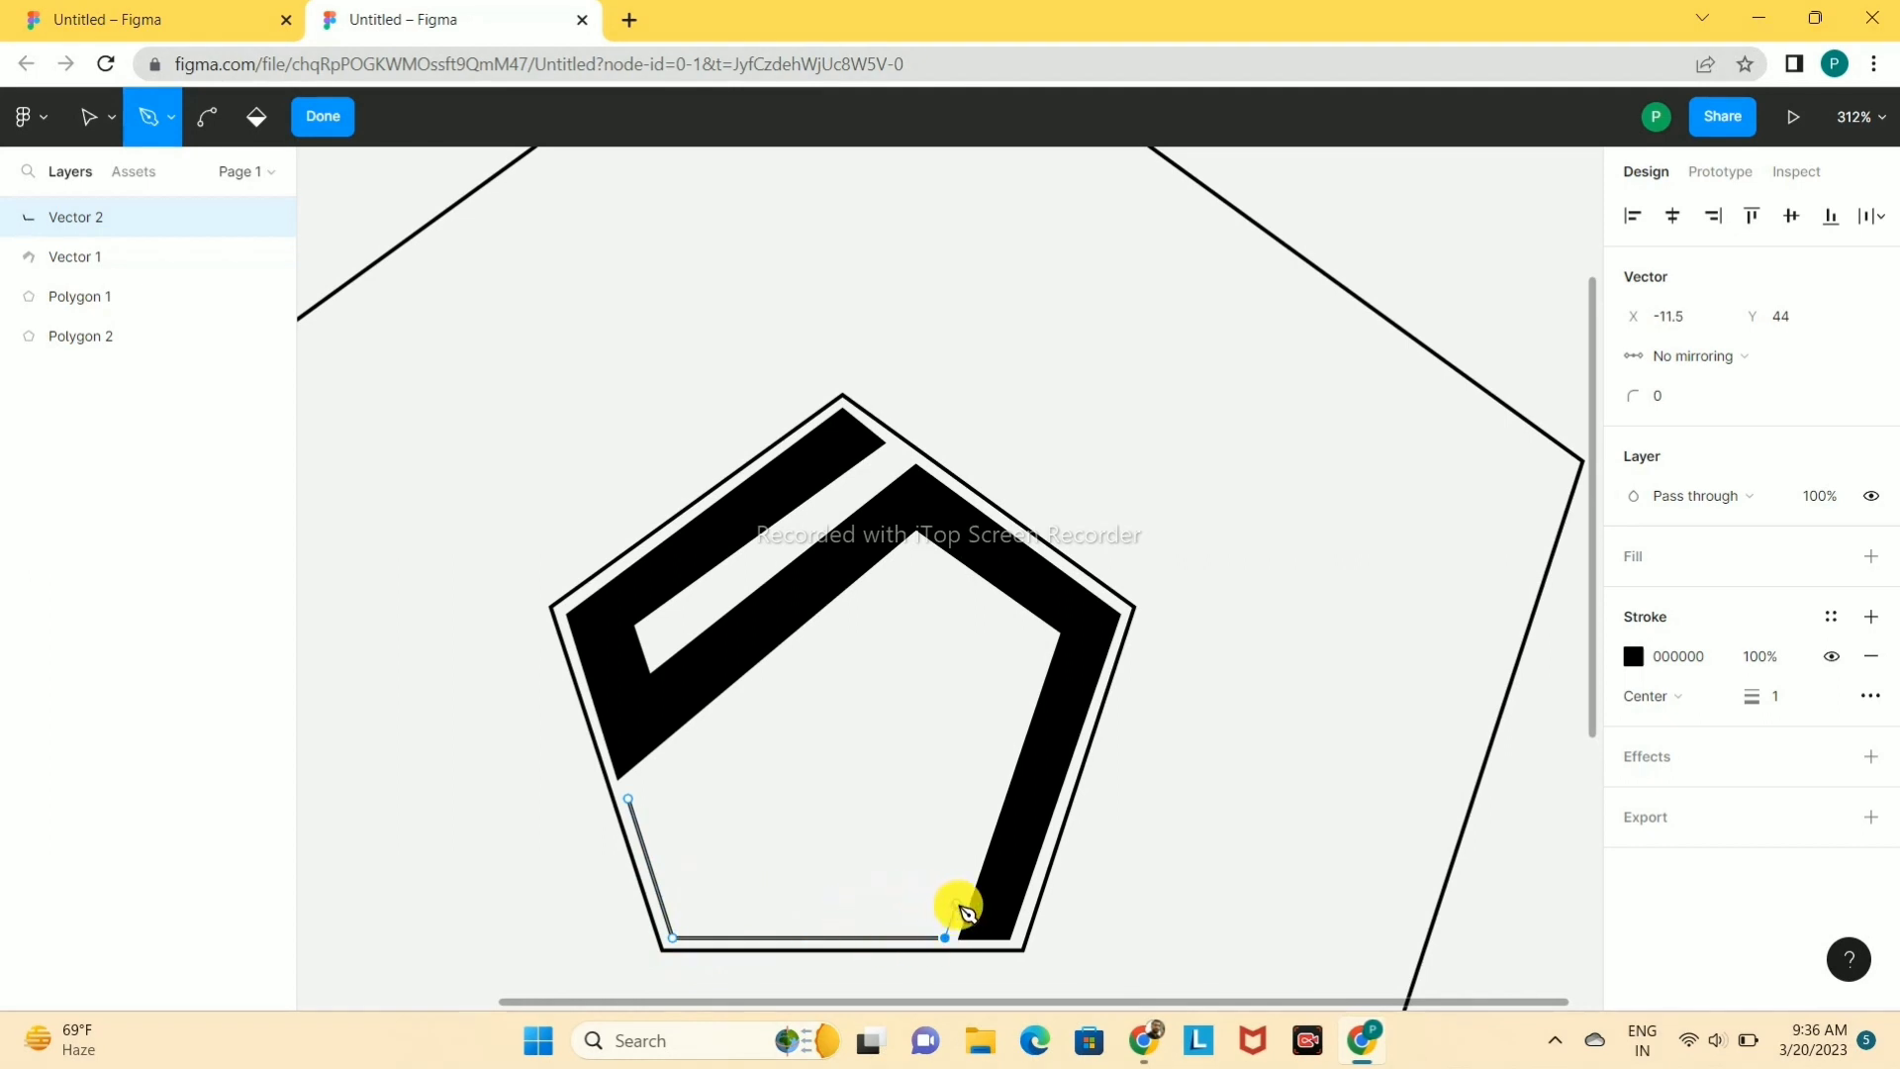
# - Extend the path briefly up the leg, back left, diagonally to the upper-right inner corner and its apex, closing a shape about 108 × 101
pyautogui.click(958, 896)
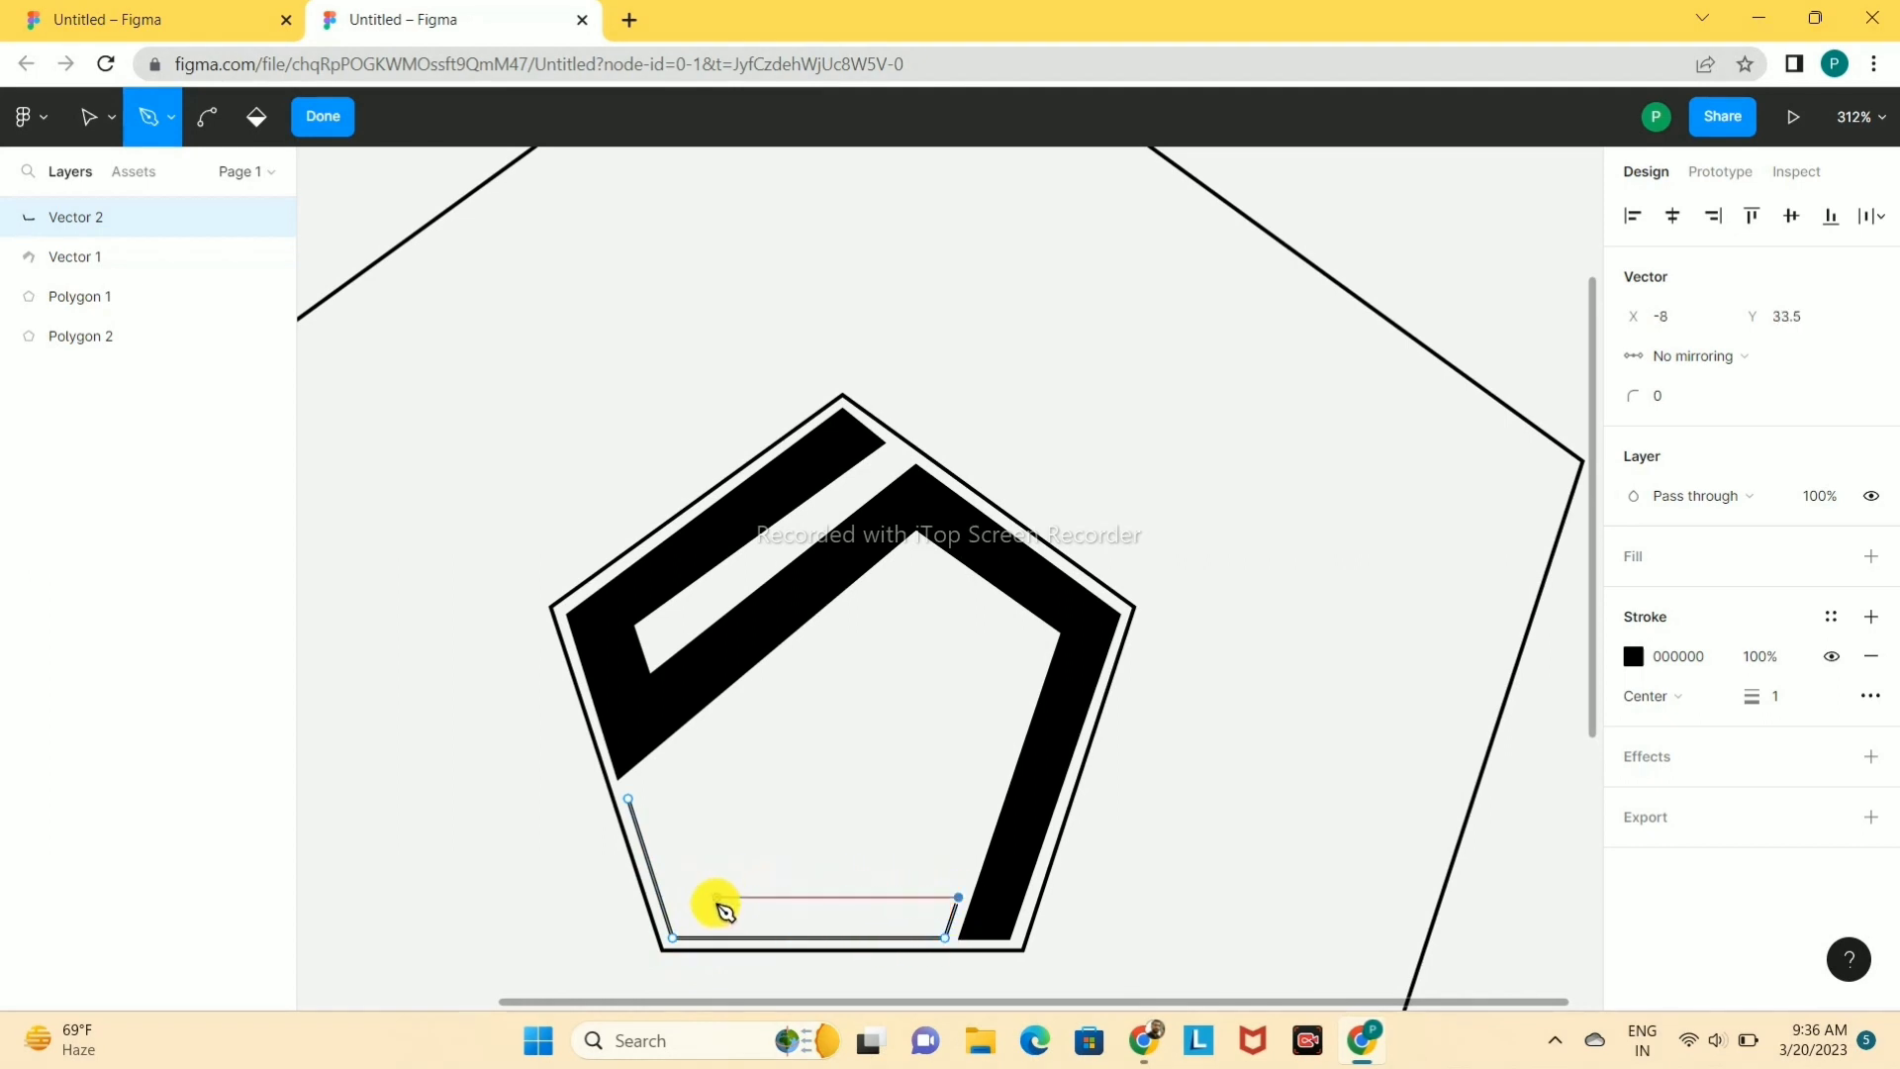
pyautogui.click(819, 896)
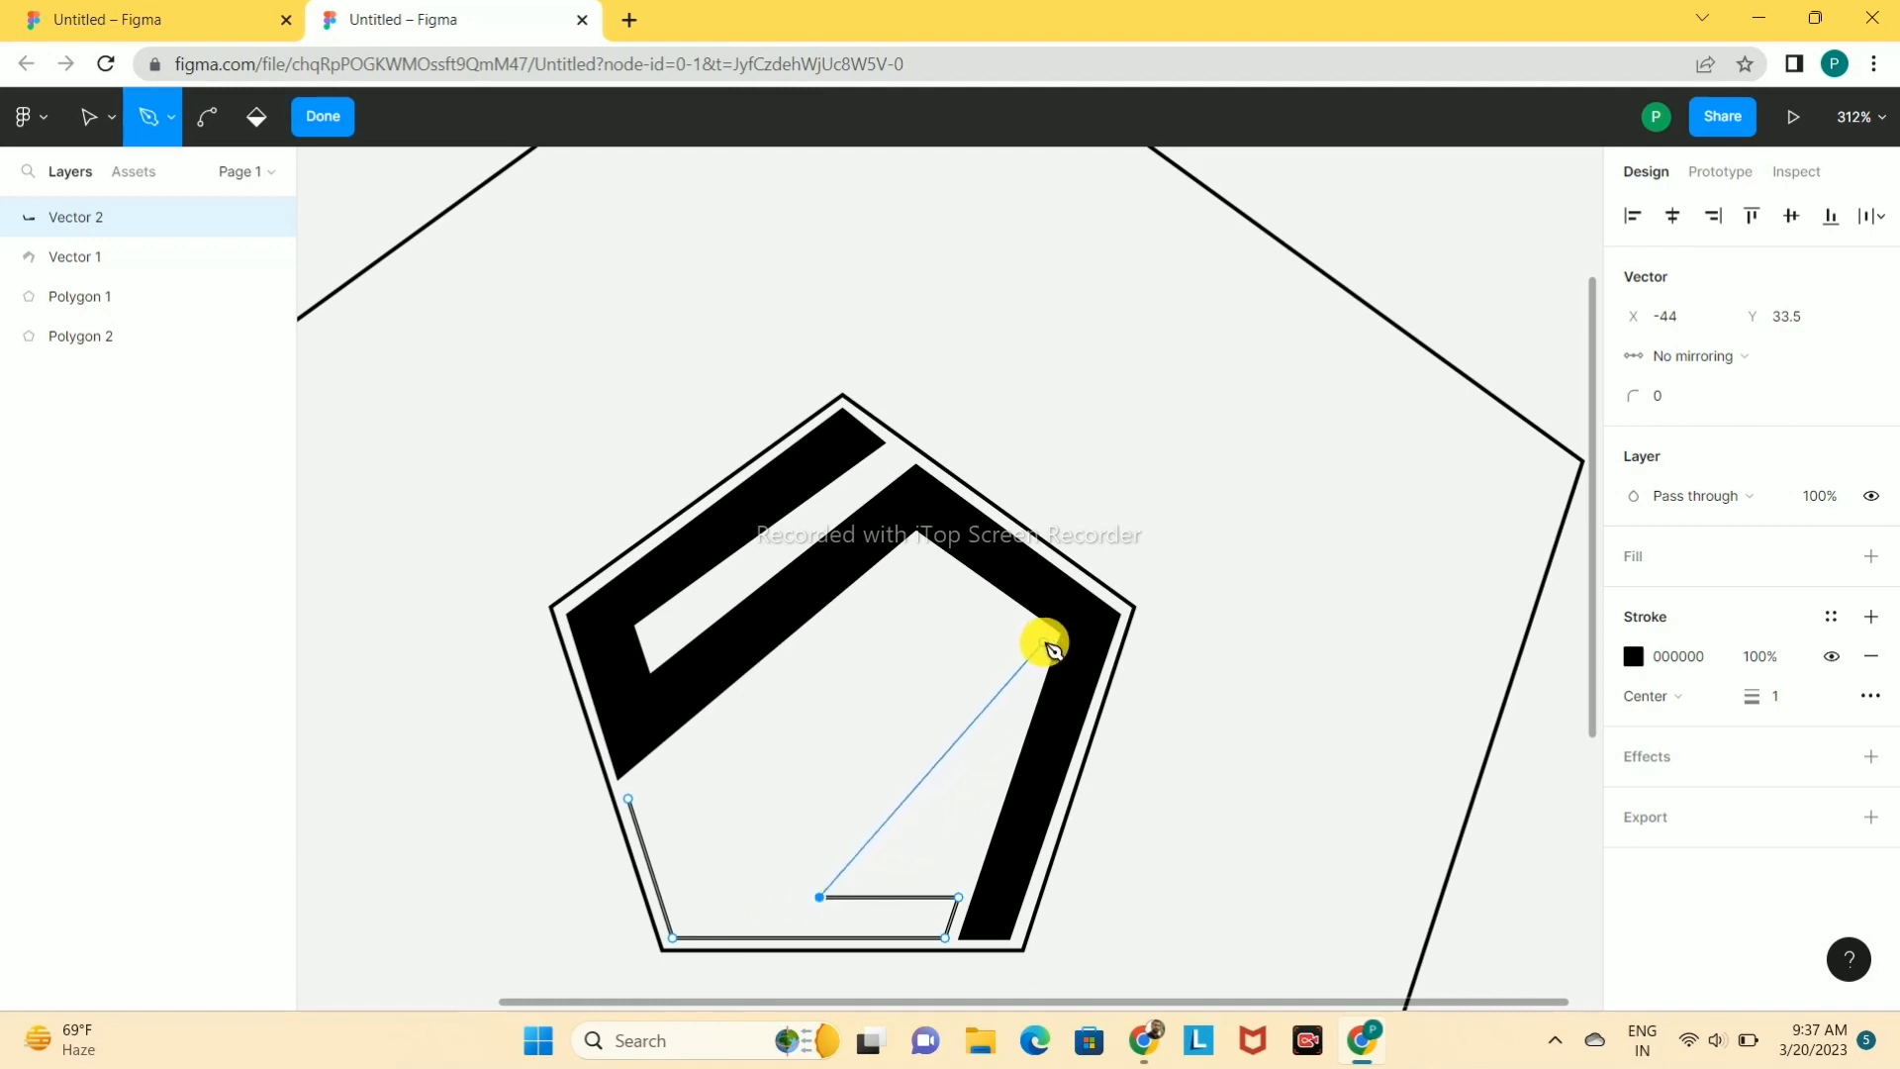
pyautogui.click(1046, 639)
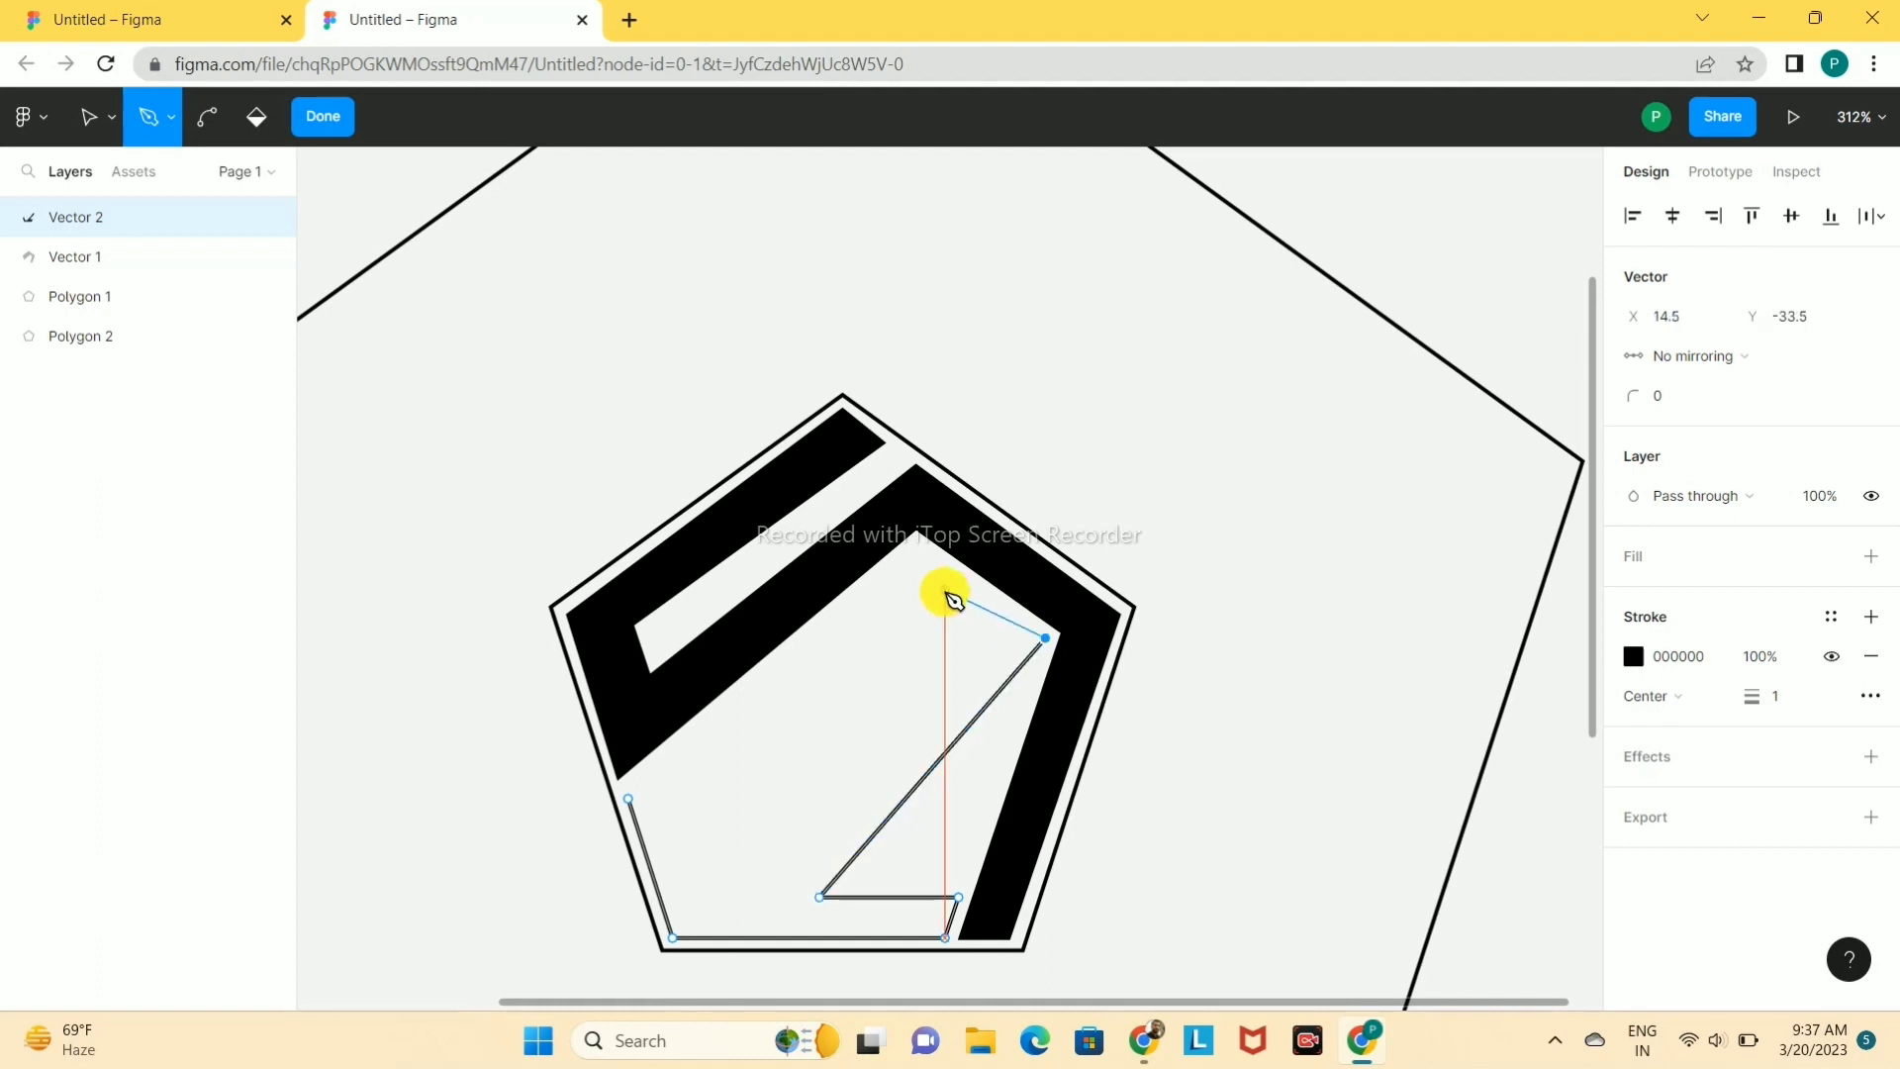
pyautogui.click(916, 547)
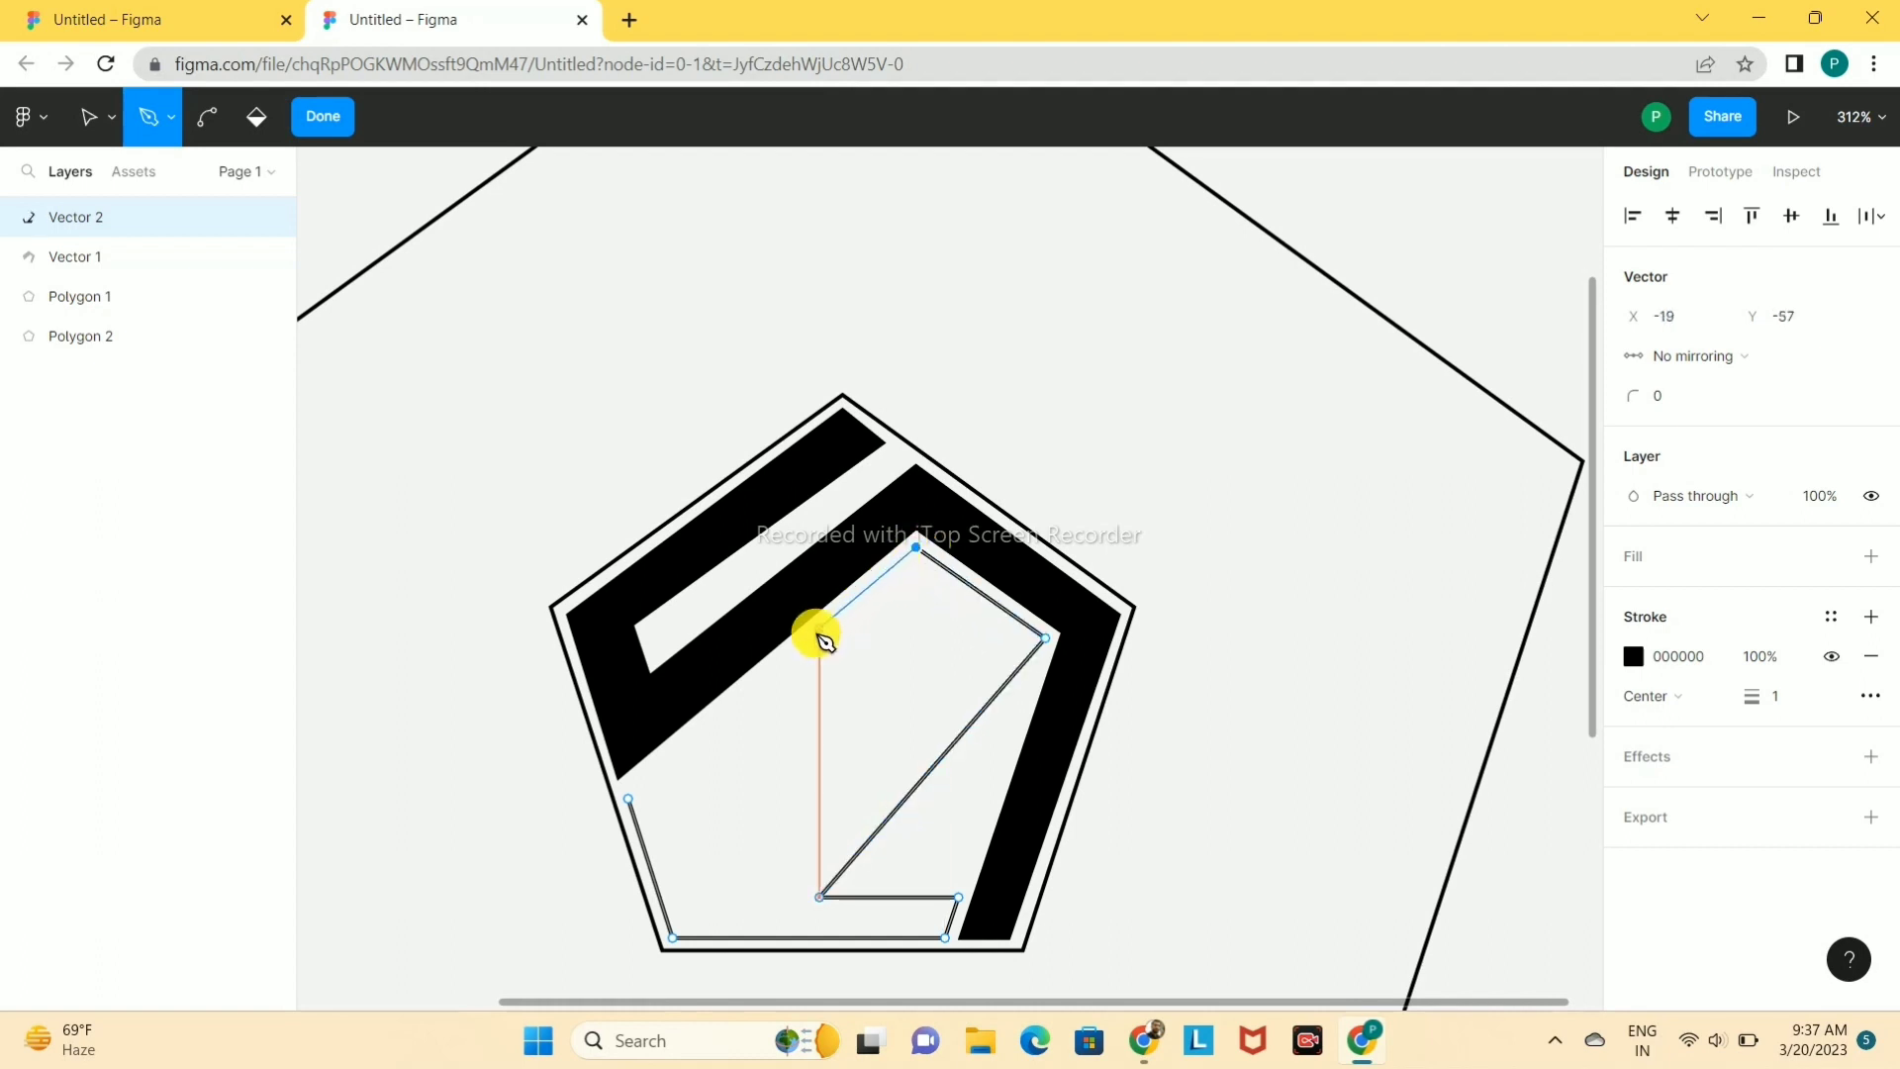
pyautogui.click(630, 799)
pyautogui.click(322, 116)
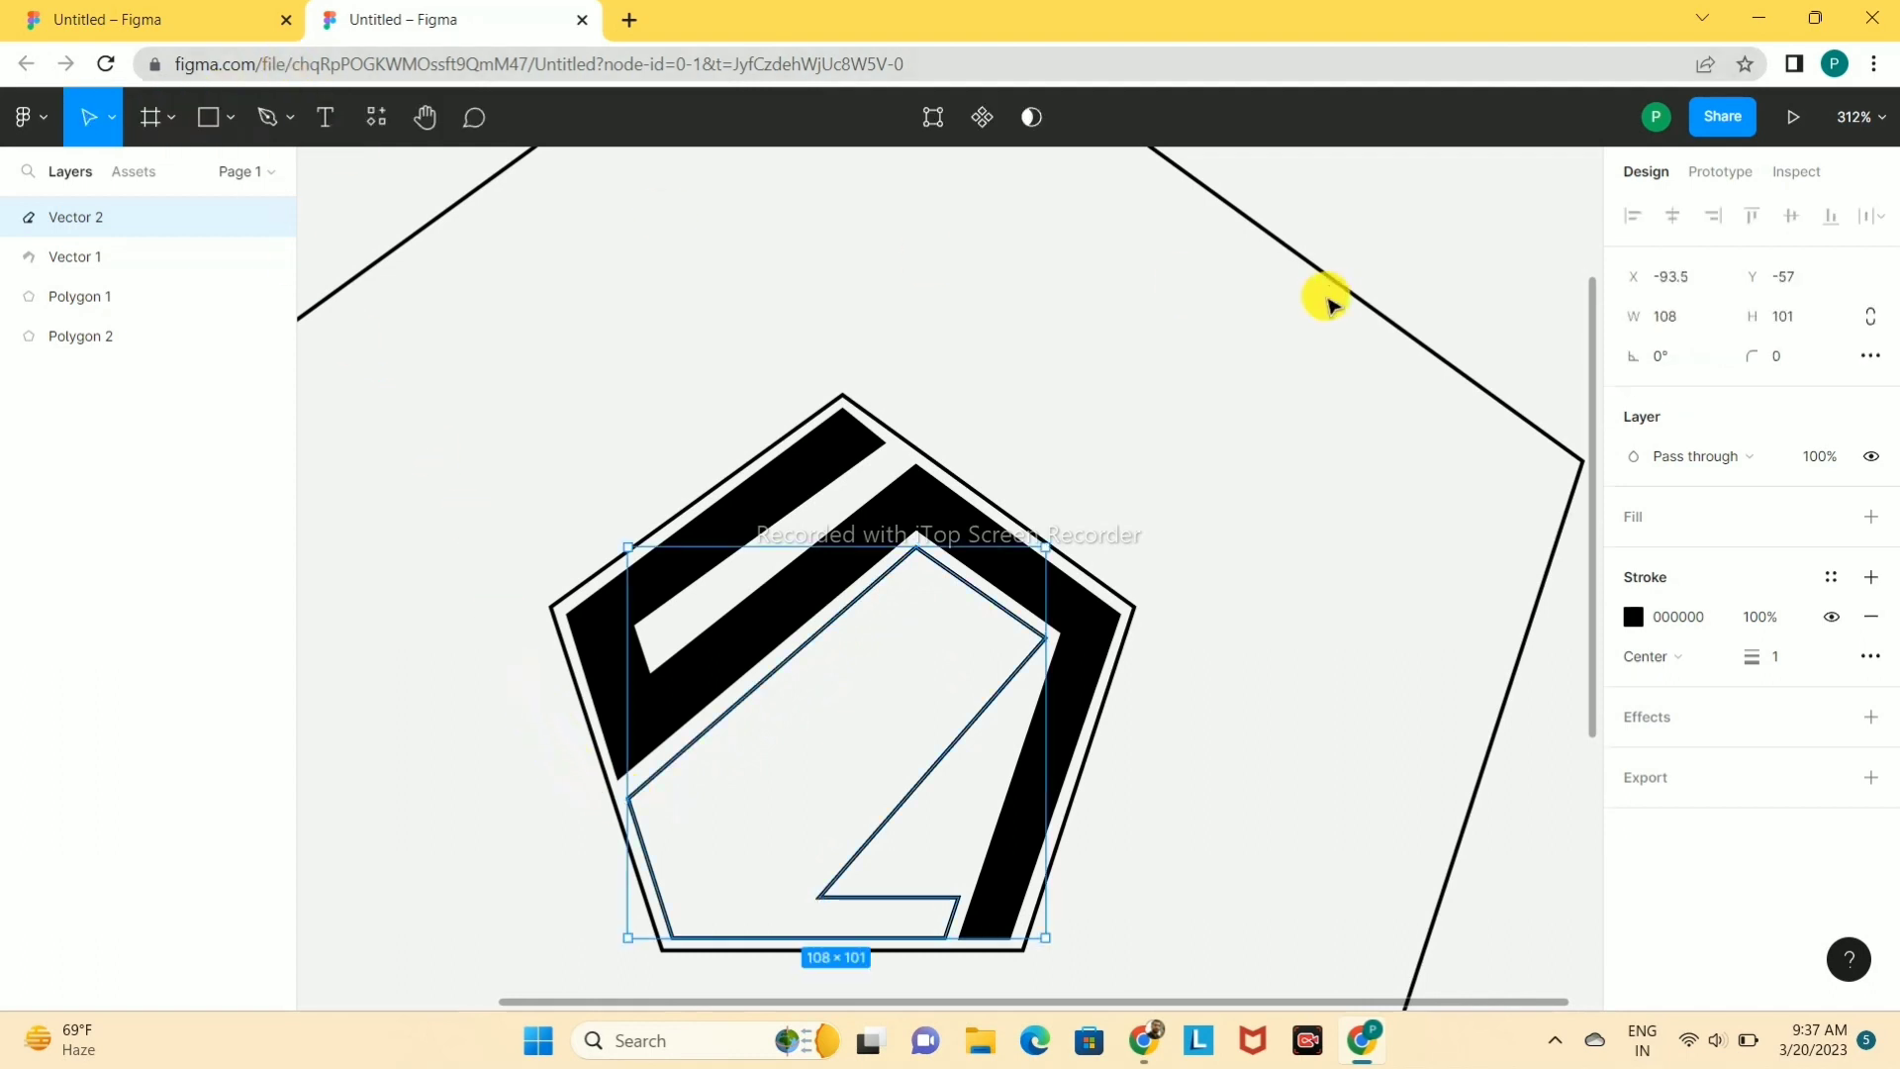
pyautogui.click(1165, 327)
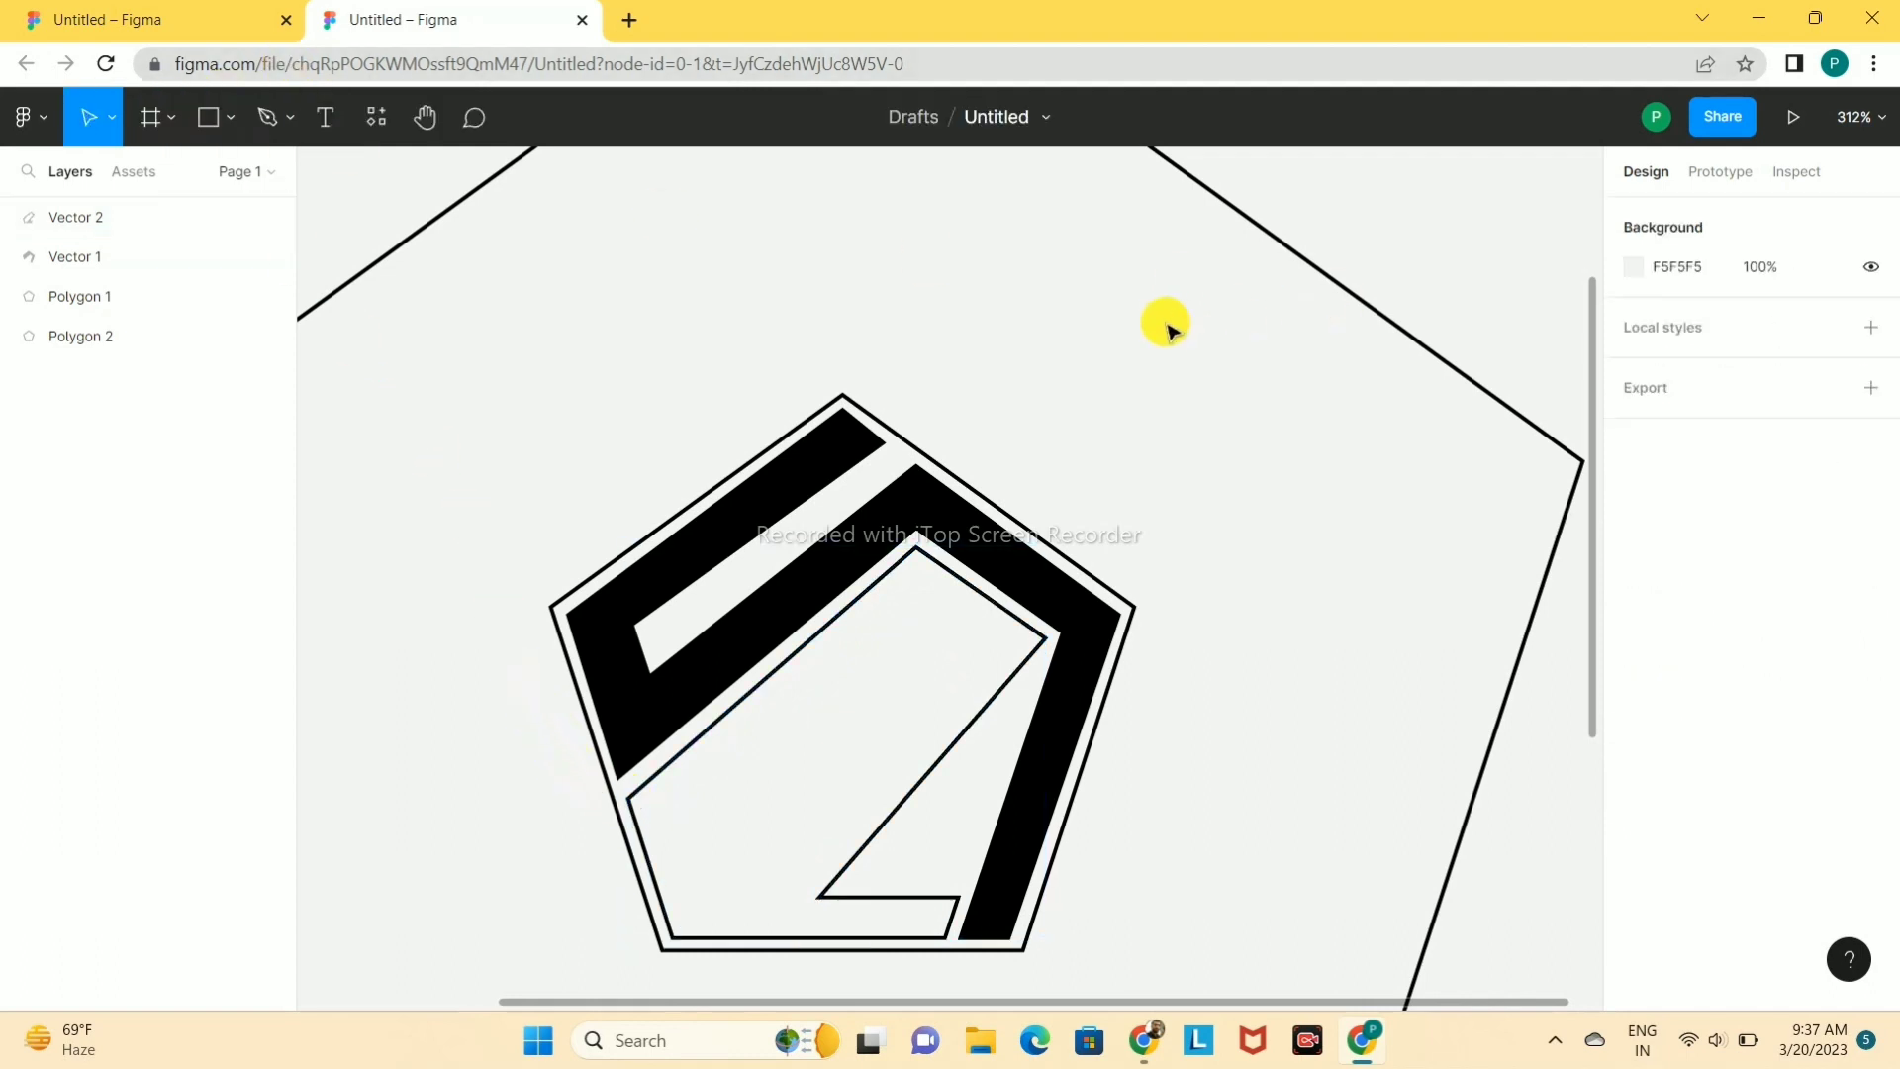
# - Start a third Pen path inside the new outline, running parallel to its left edge, briefly along the base, and diagonally up to the right
pyautogui.click(265, 119)
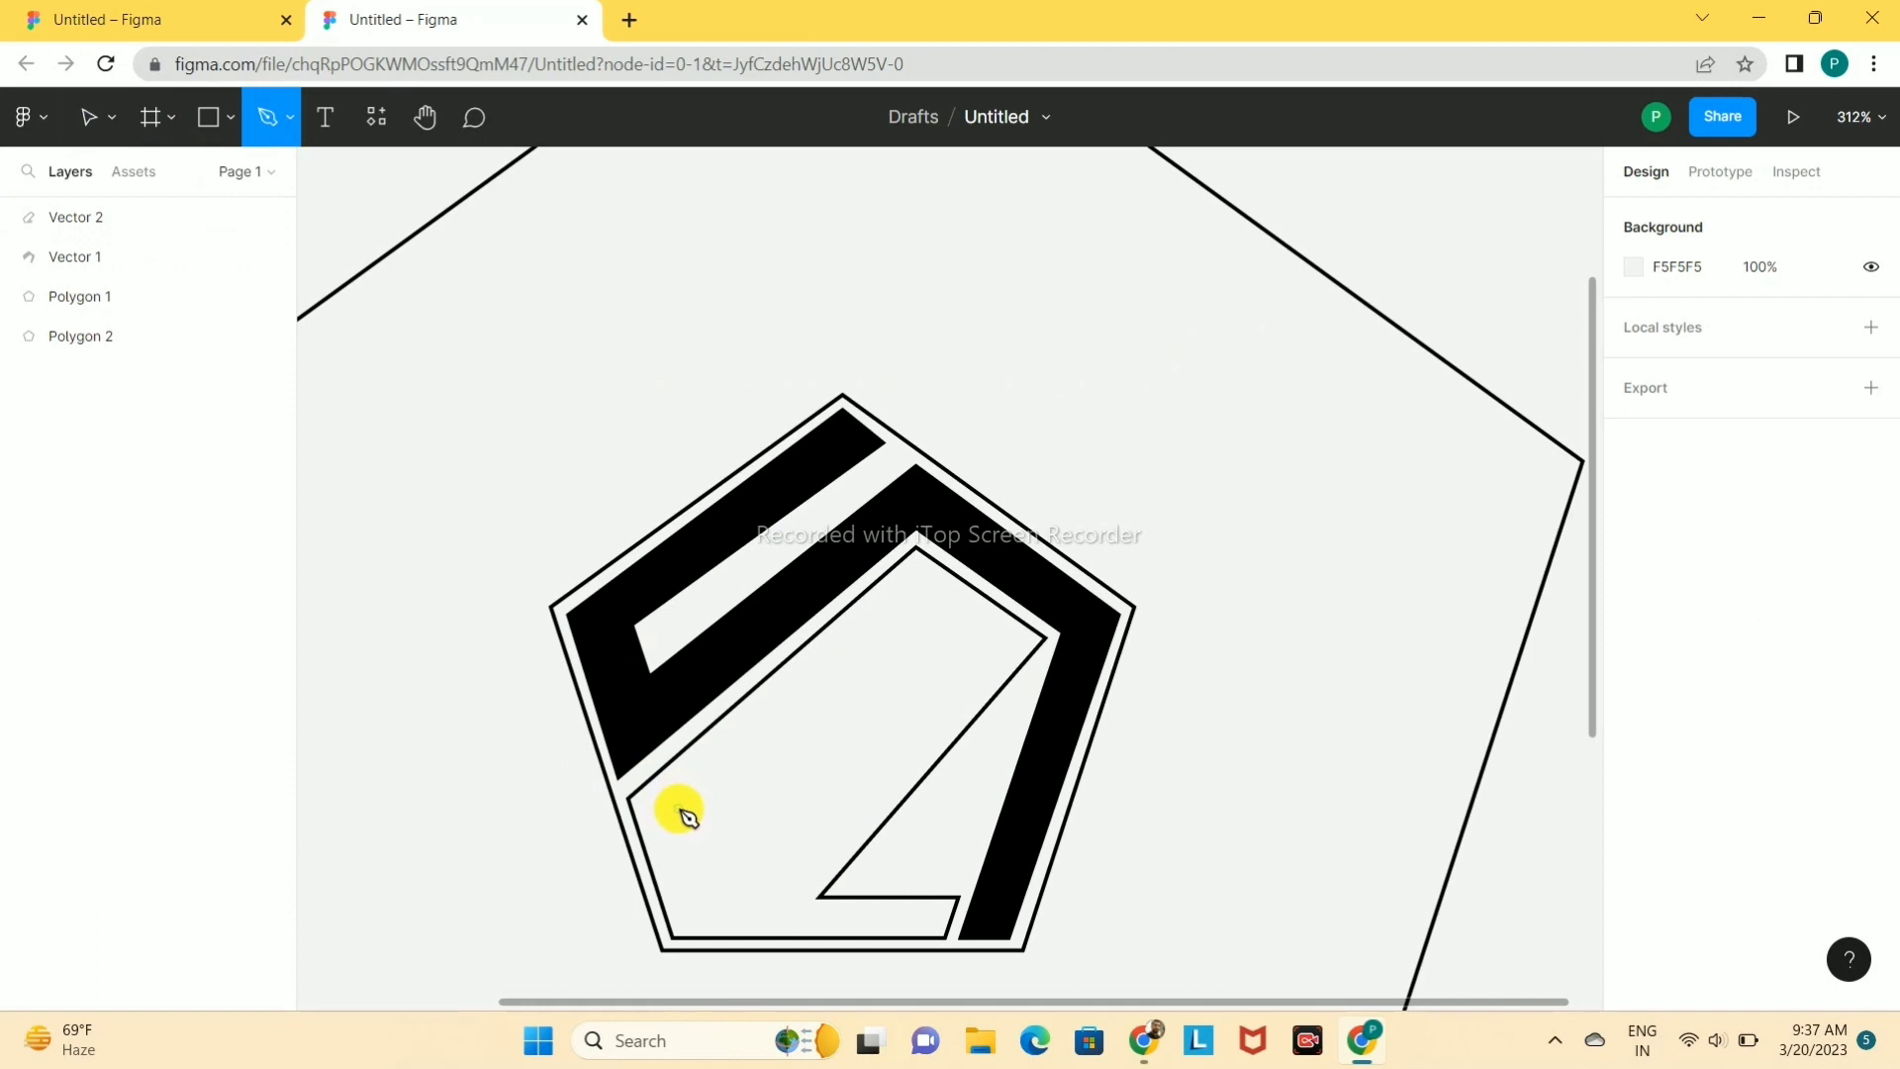
pyautogui.click(682, 813)
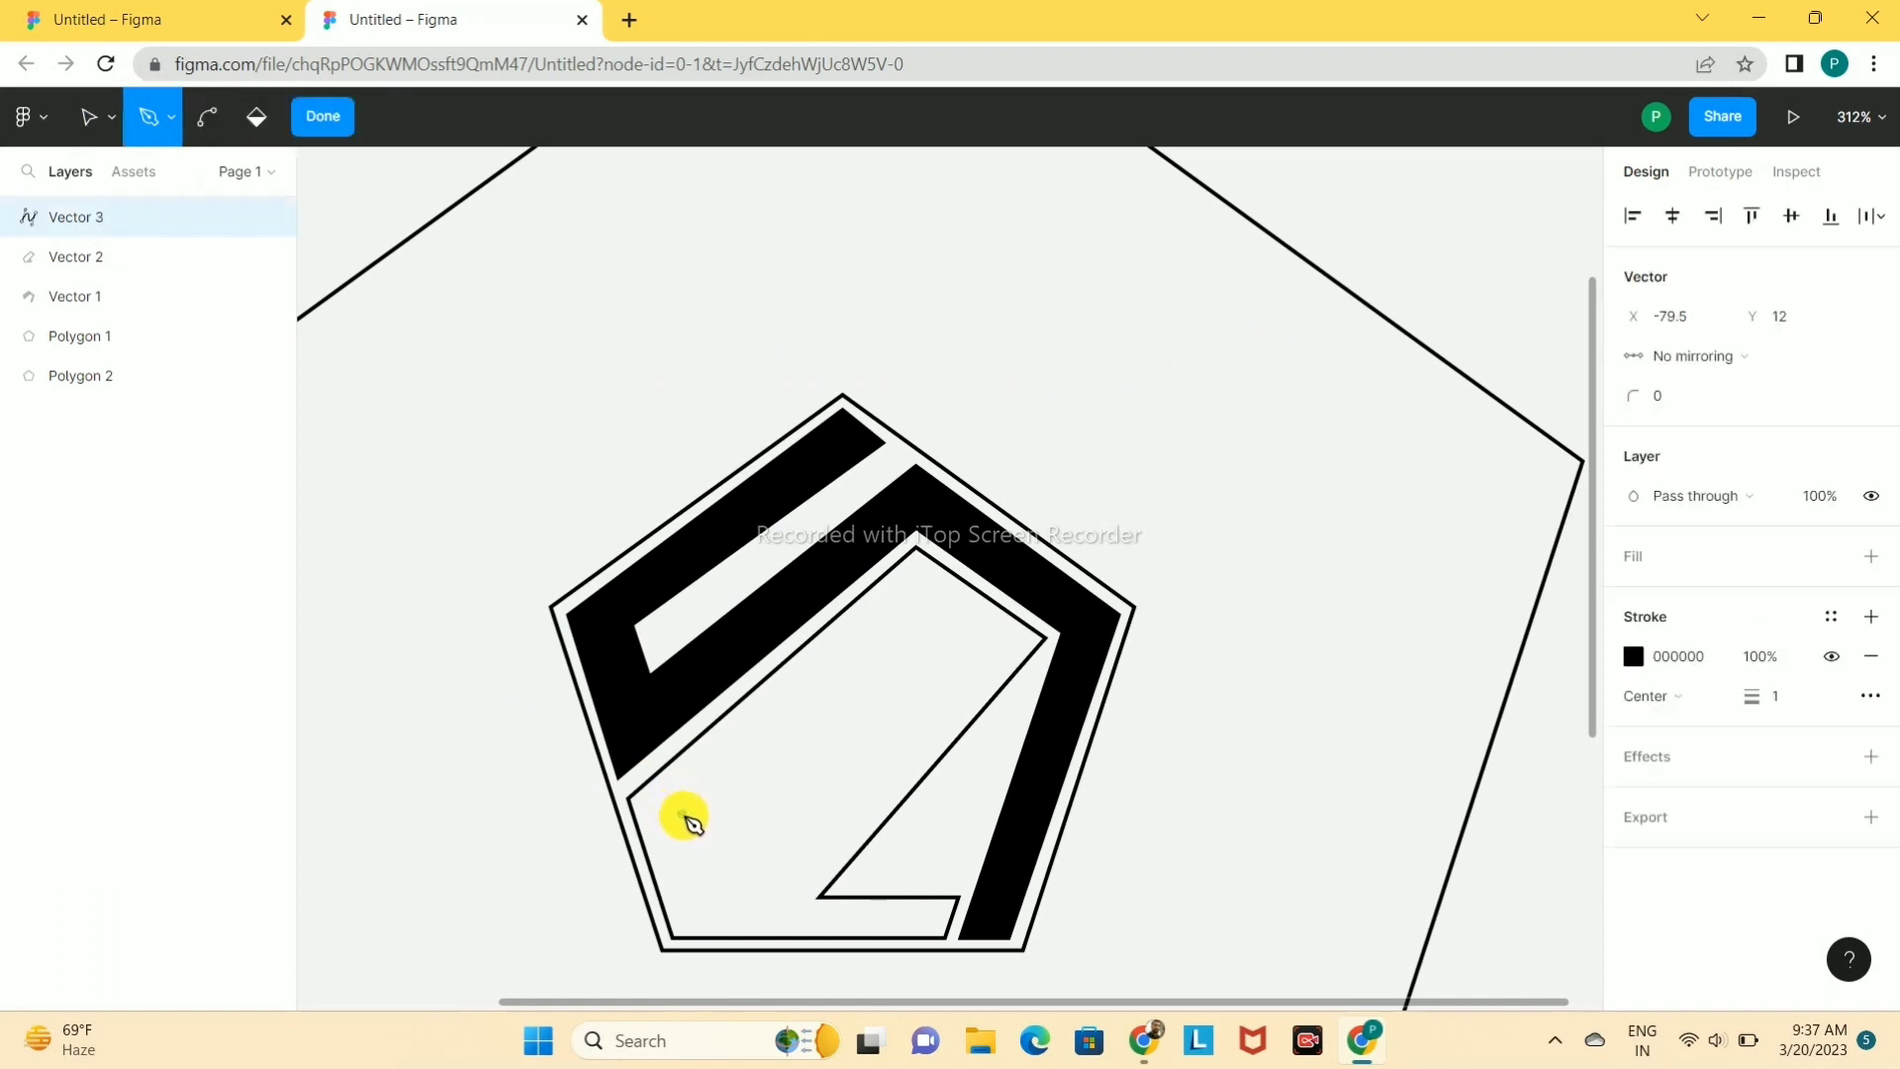
pyautogui.click(707, 887)
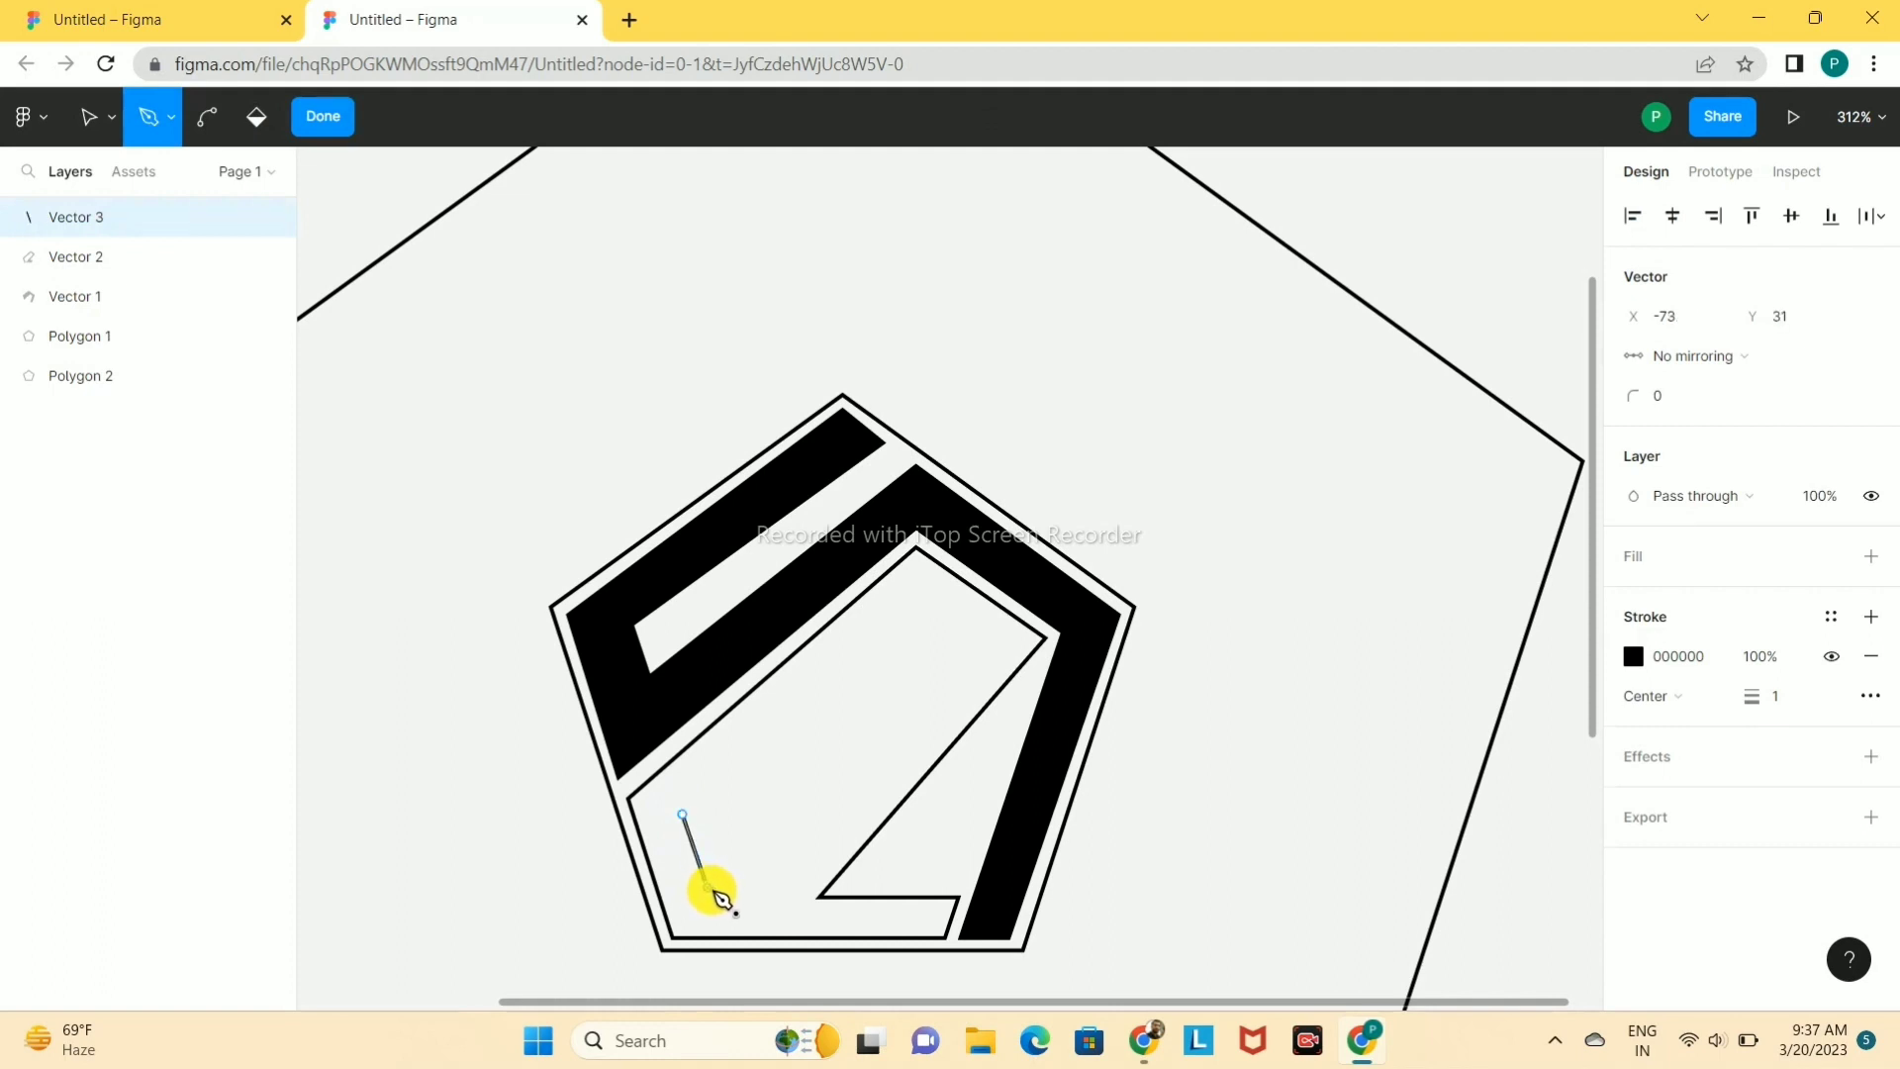
pyautogui.click(761, 888)
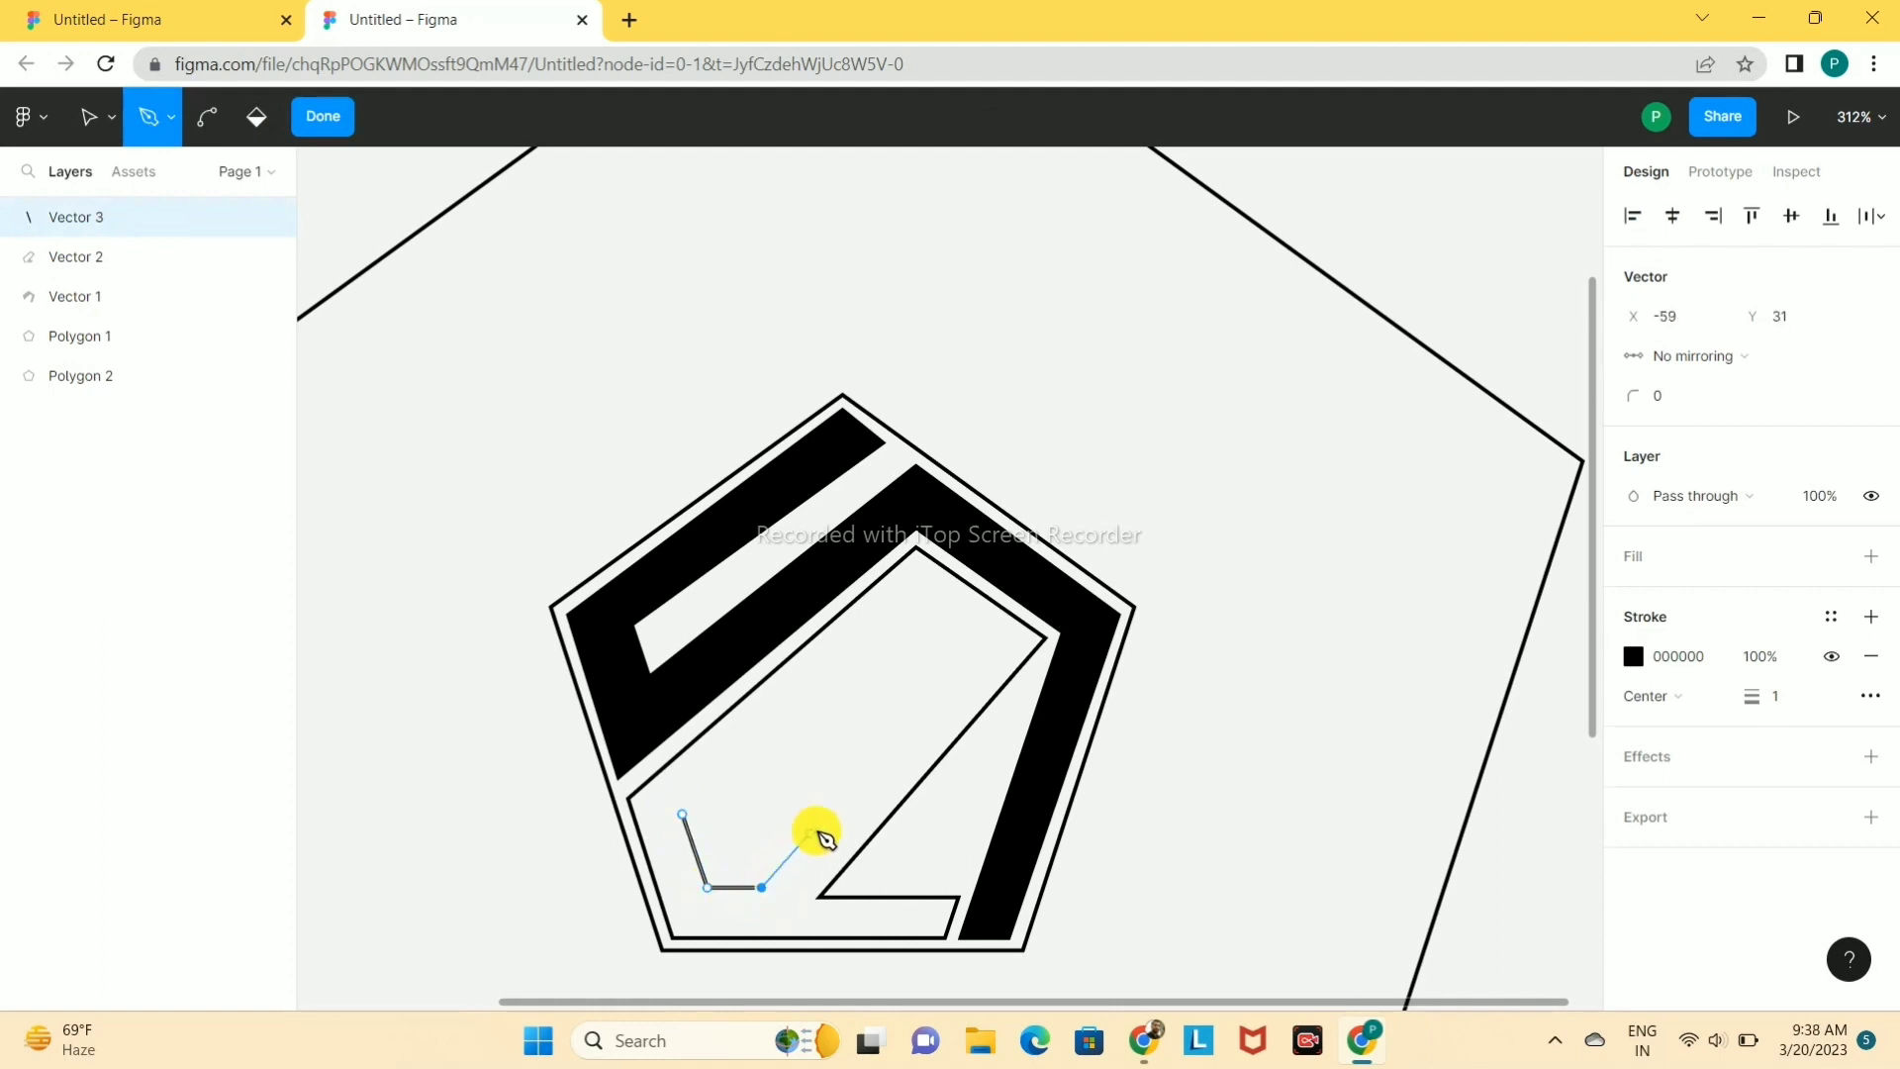
pyautogui.click(962, 668)
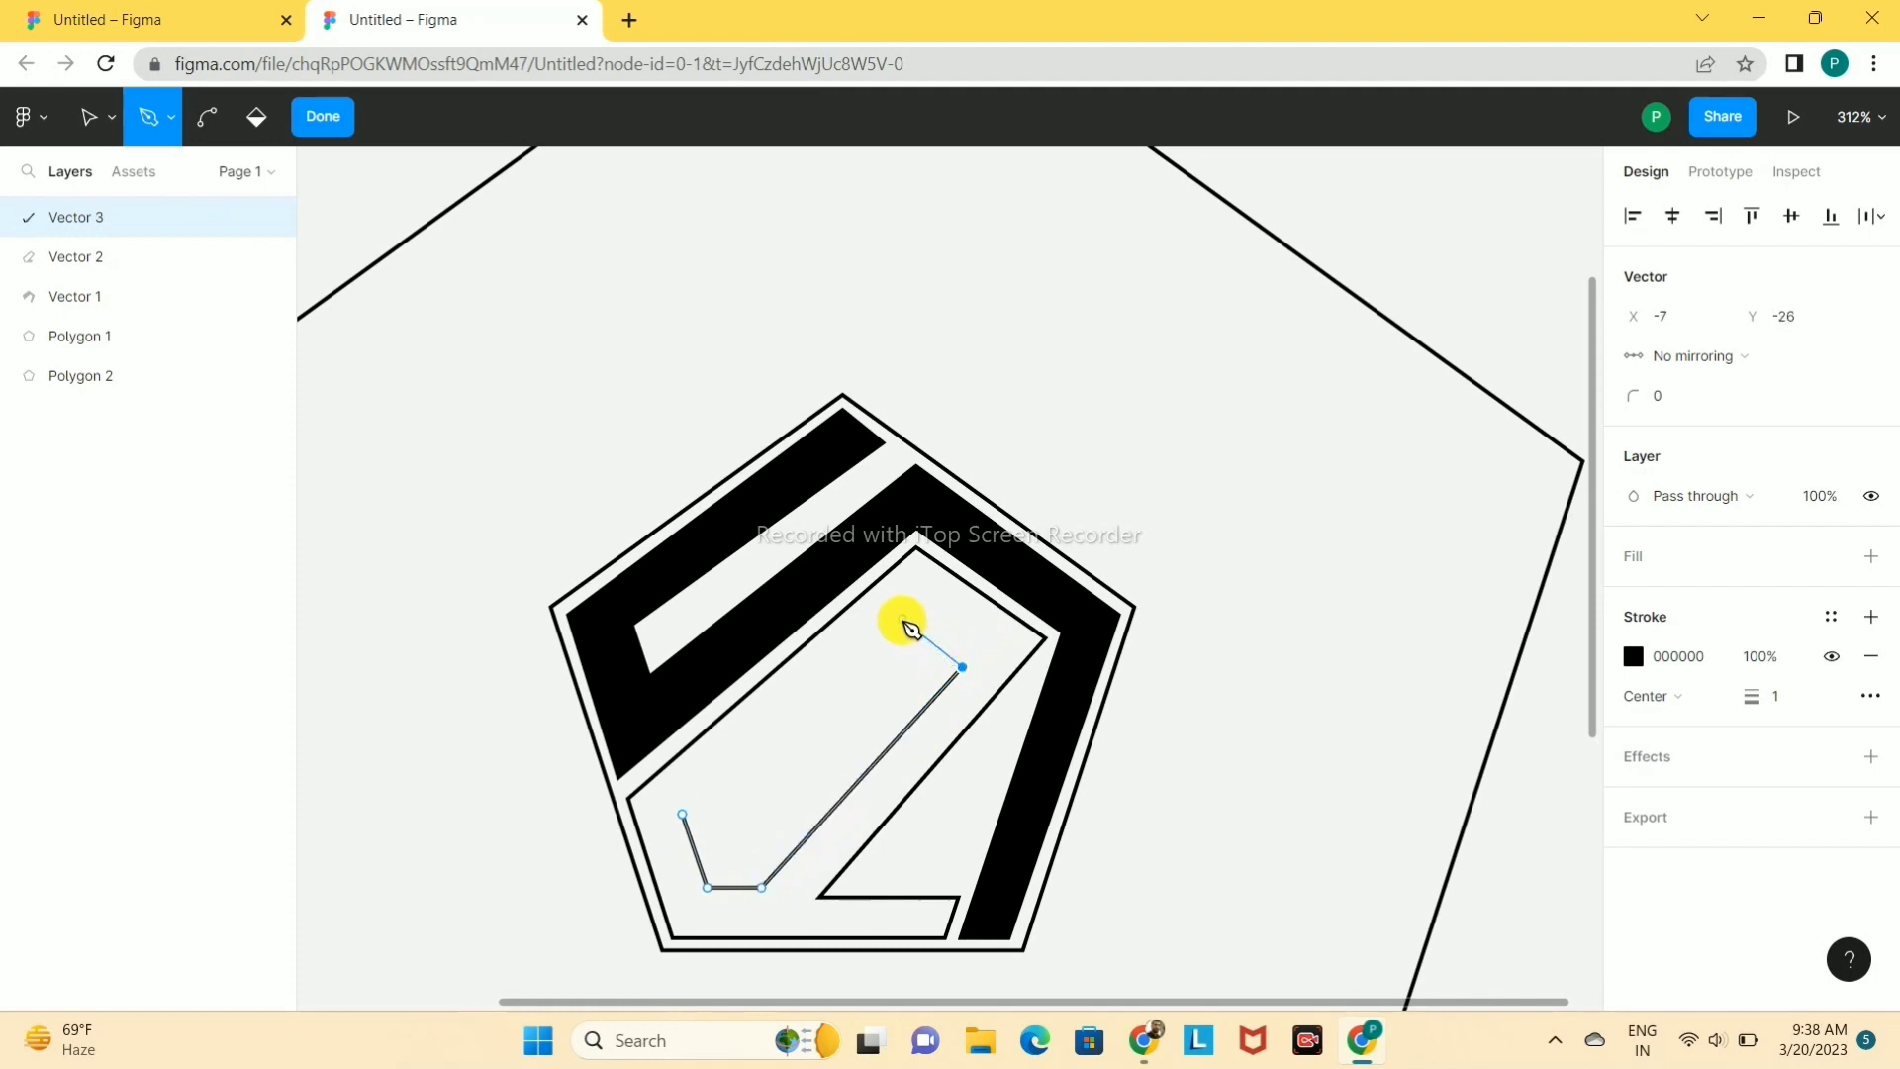
pyautogui.hotkey('ctrl', 'z')
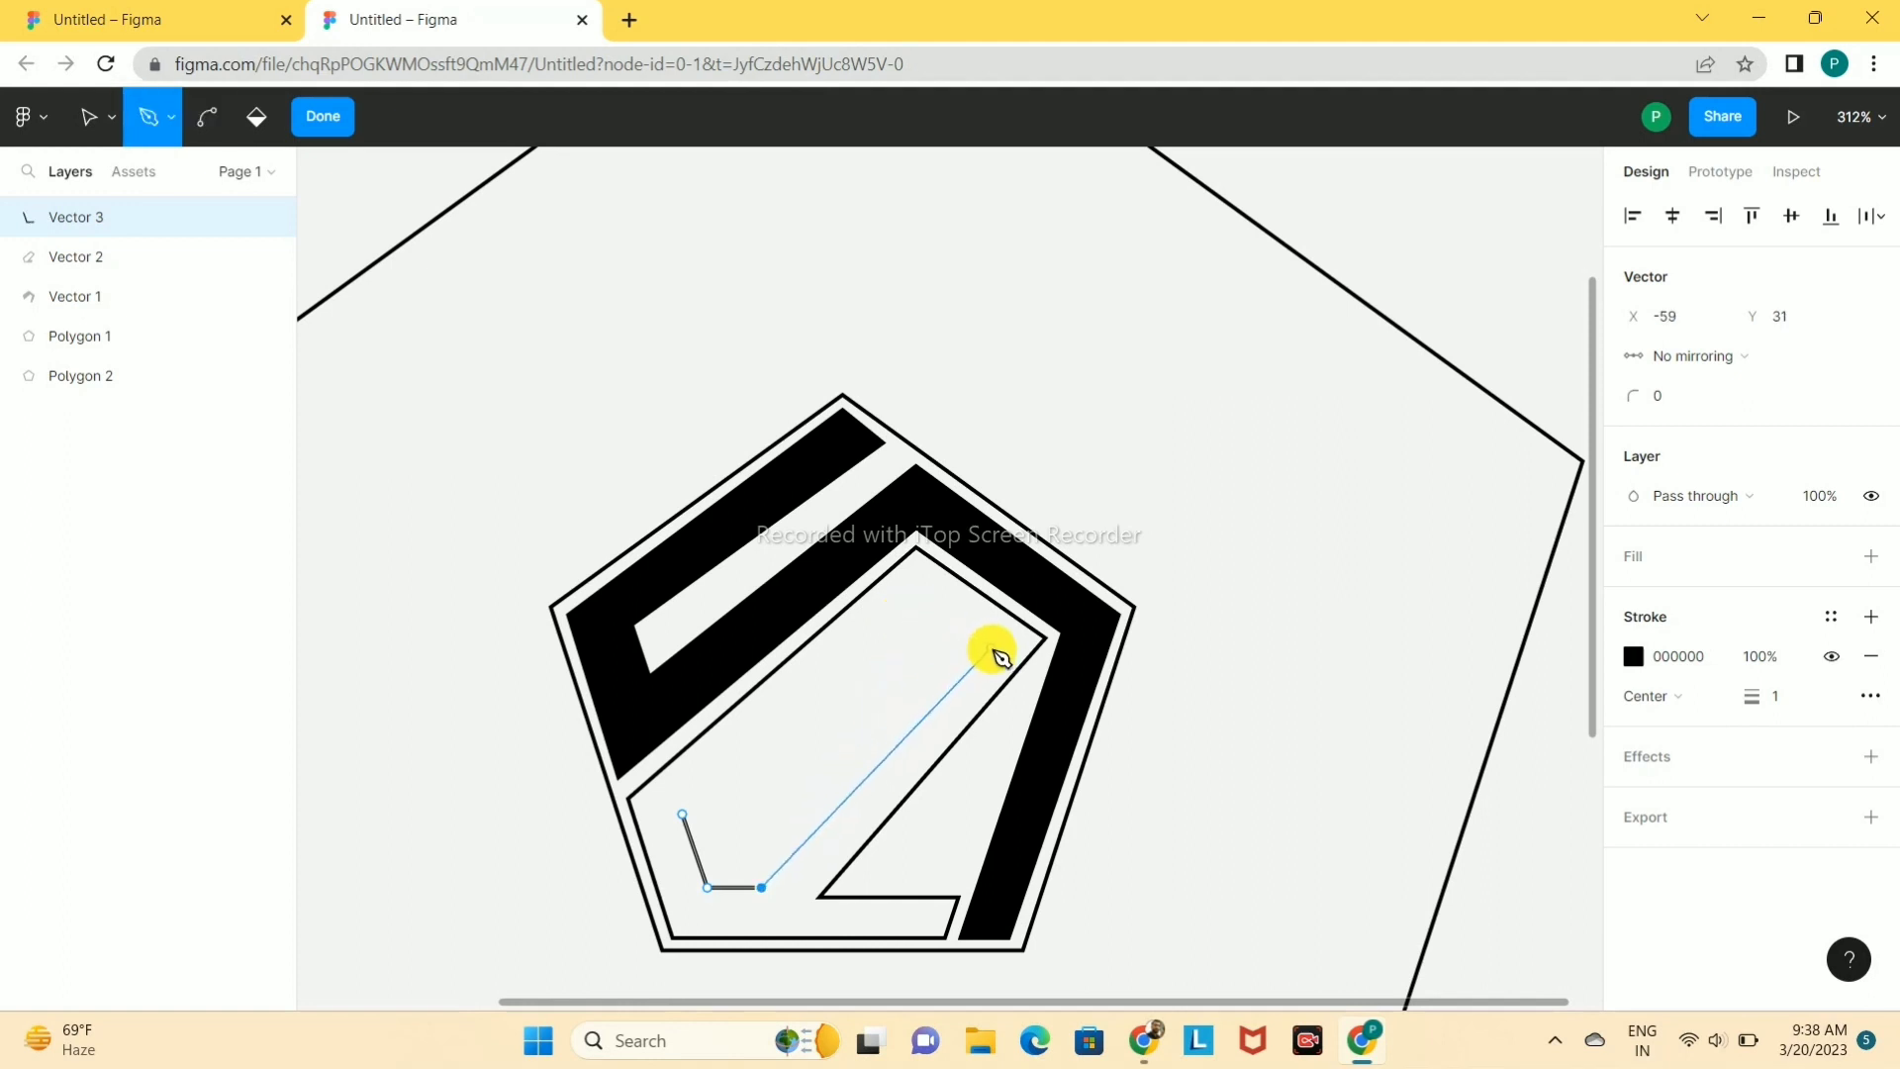
pyautogui.click(977, 648)
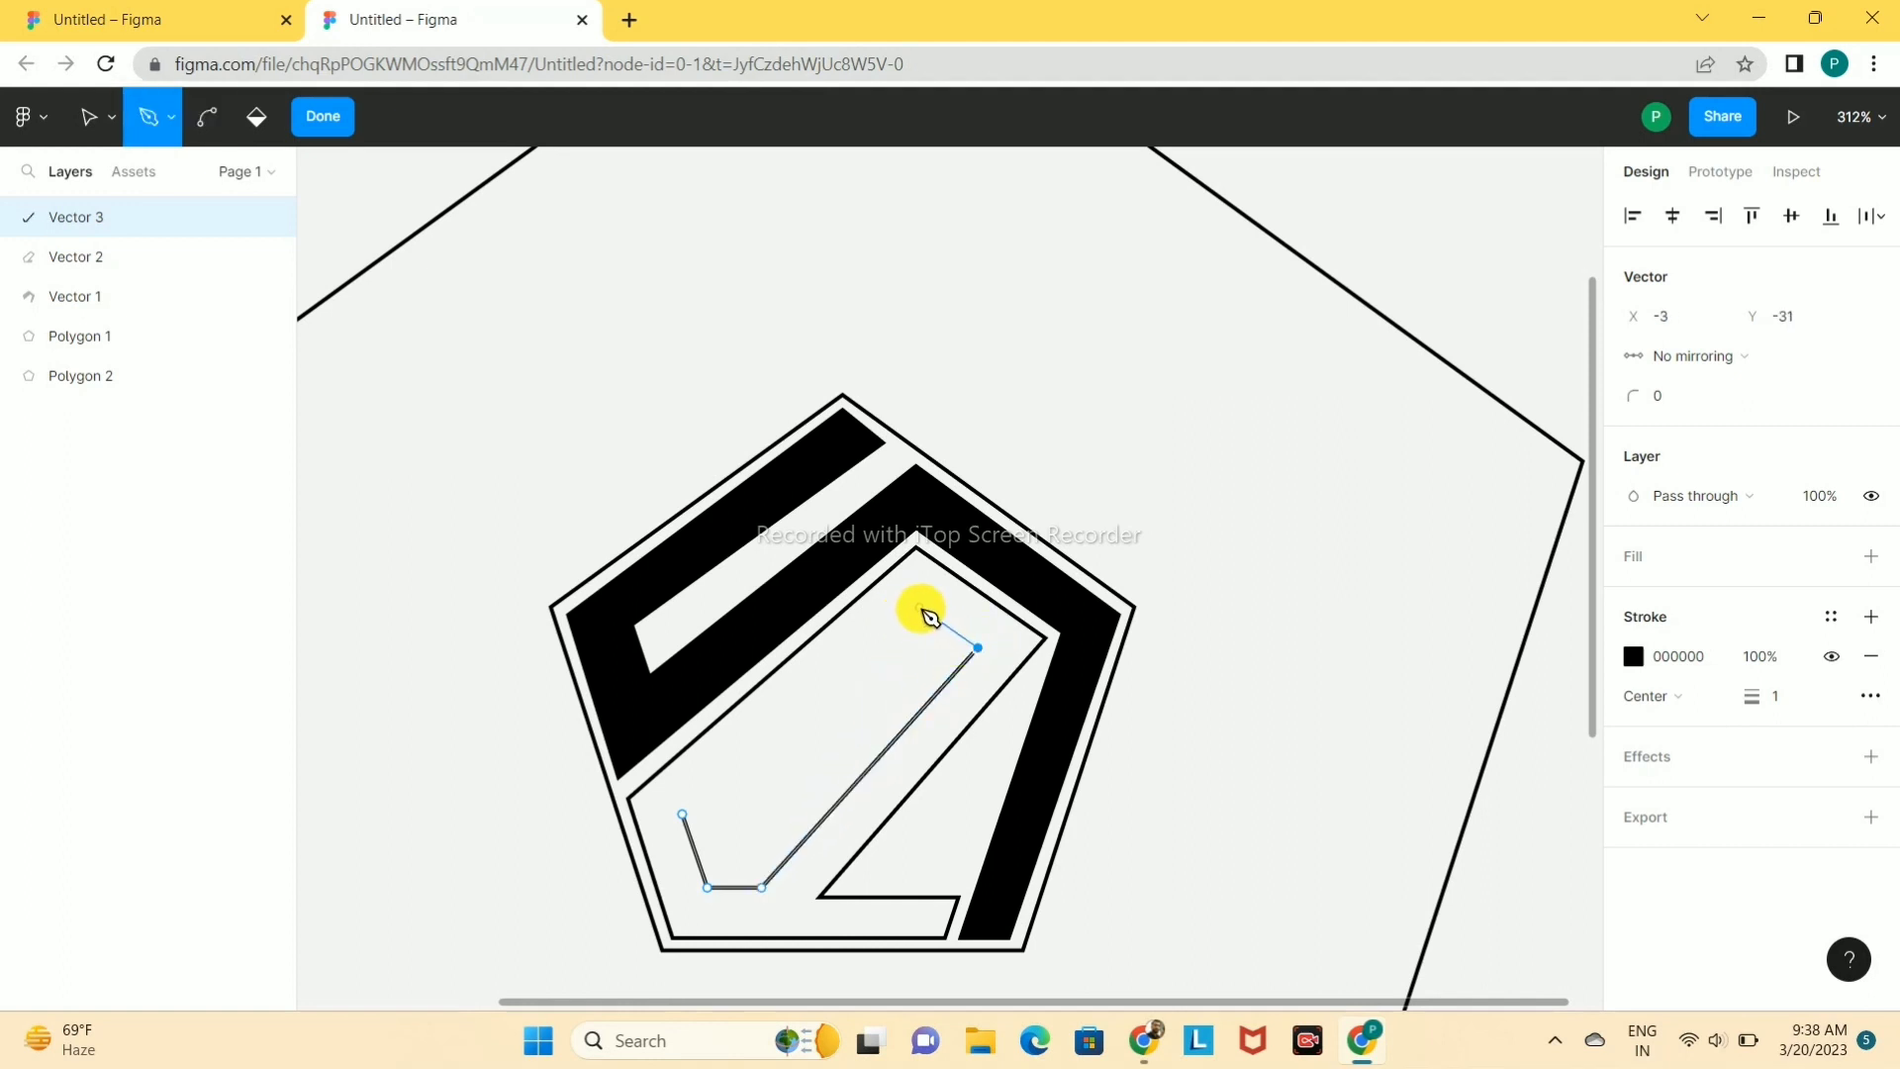
# - Run the path up-left parallel to the outline's top edge and back to its start, closing an inner shape about 76.5 × 72.5
pyautogui.click(920, 608)
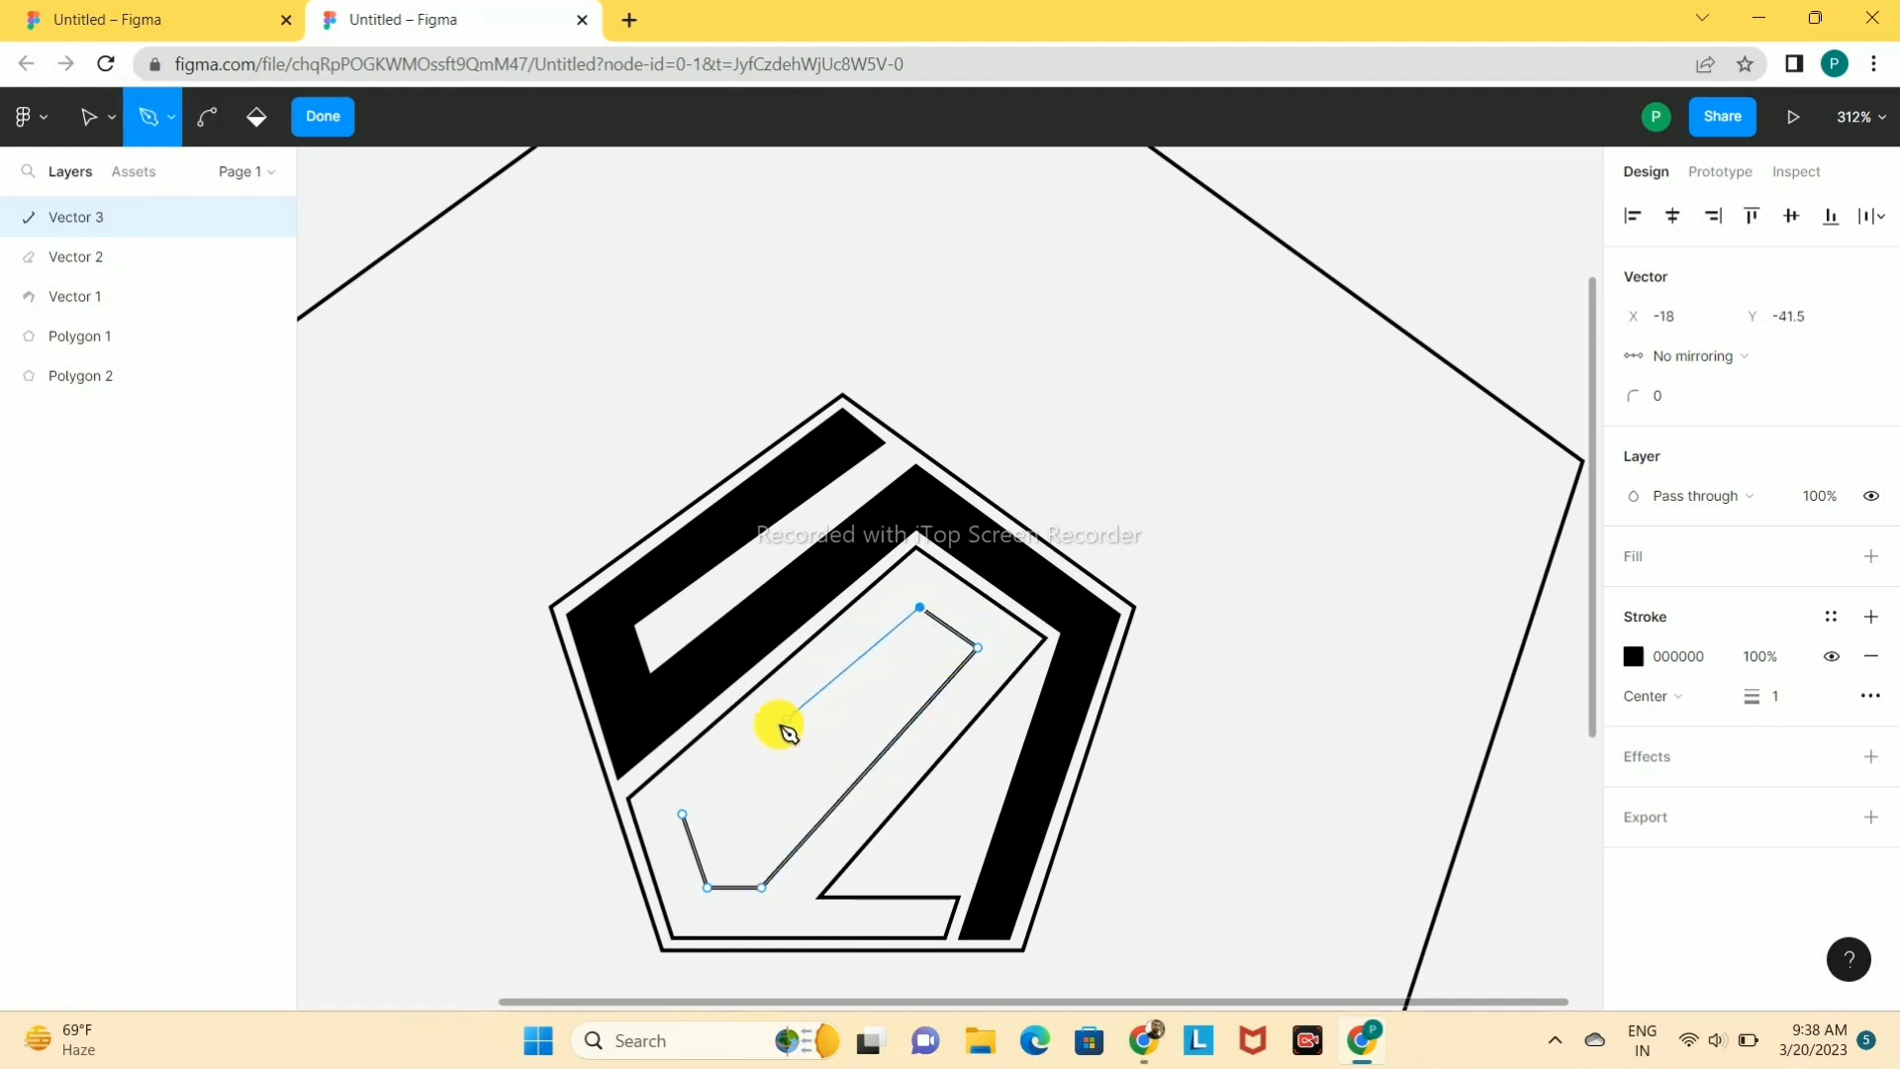
pyautogui.click(685, 814)
pyautogui.click(307, 116)
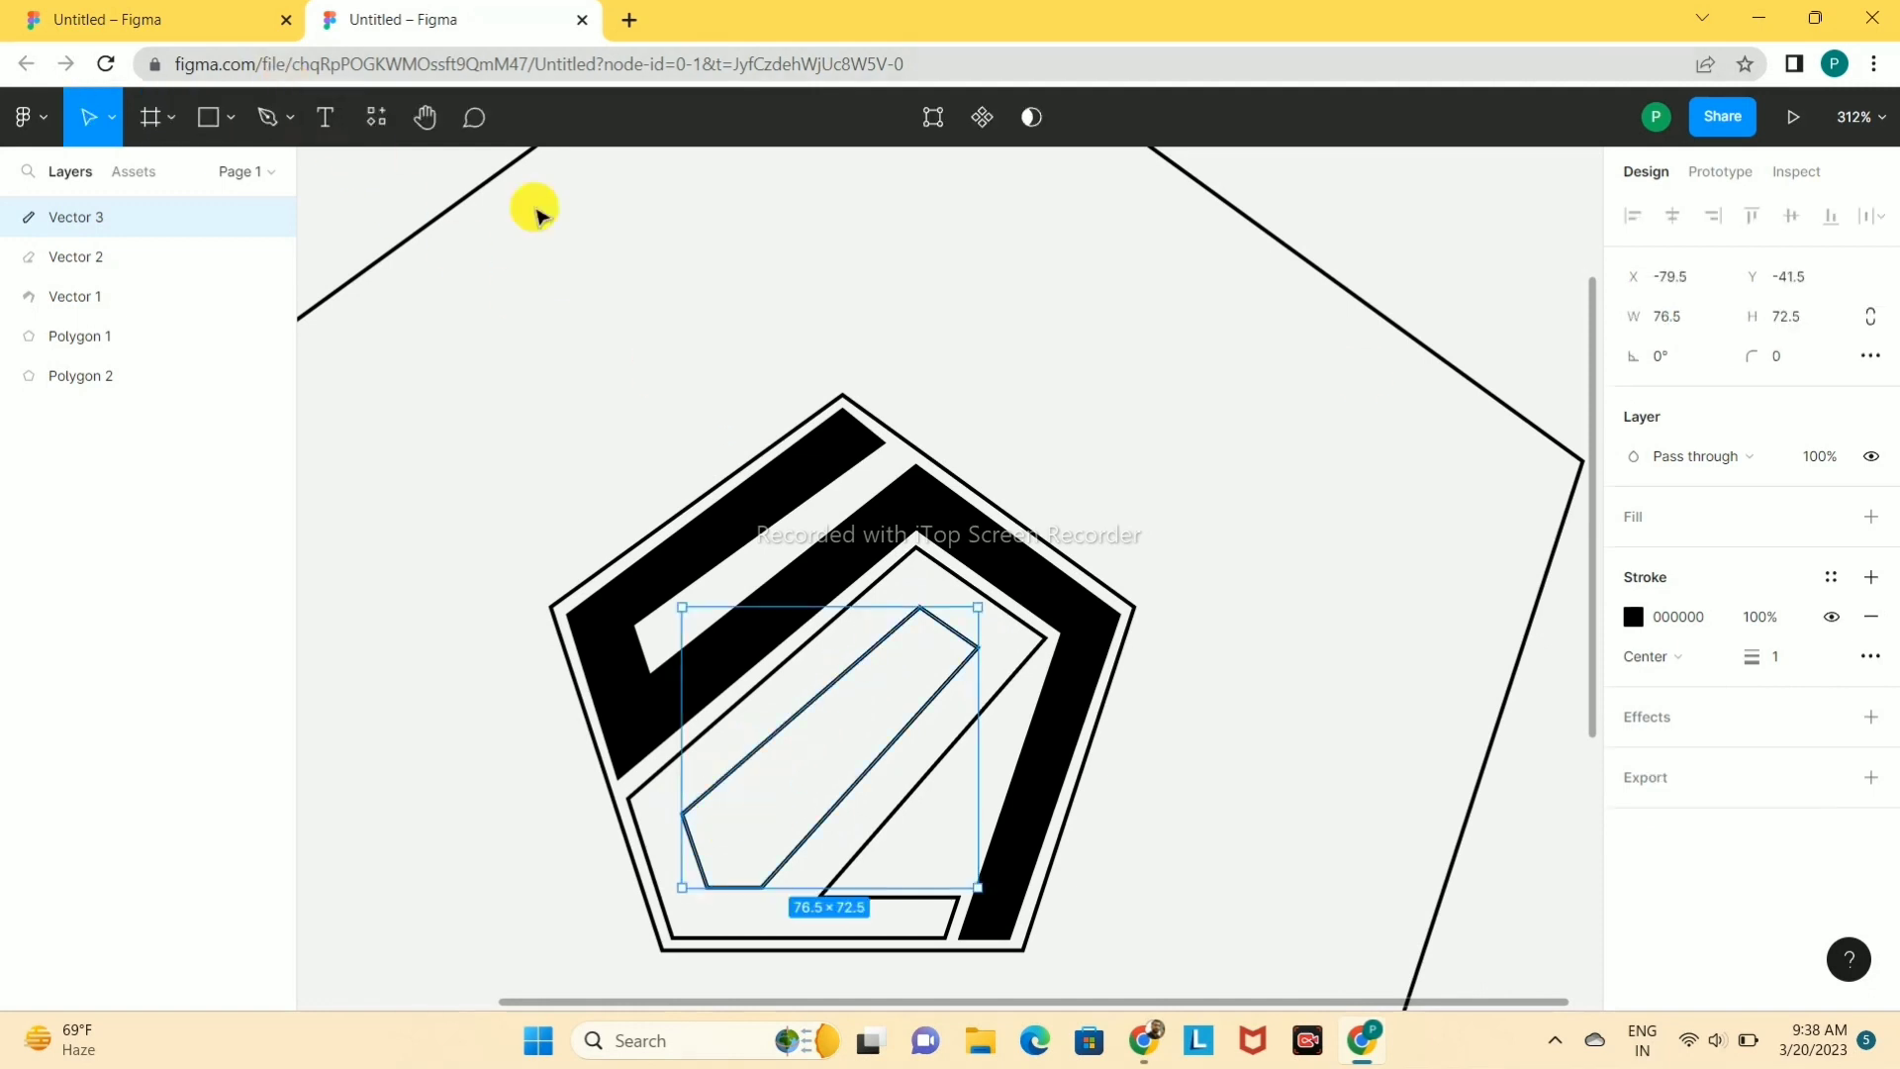
pyautogui.click(1362, 381)
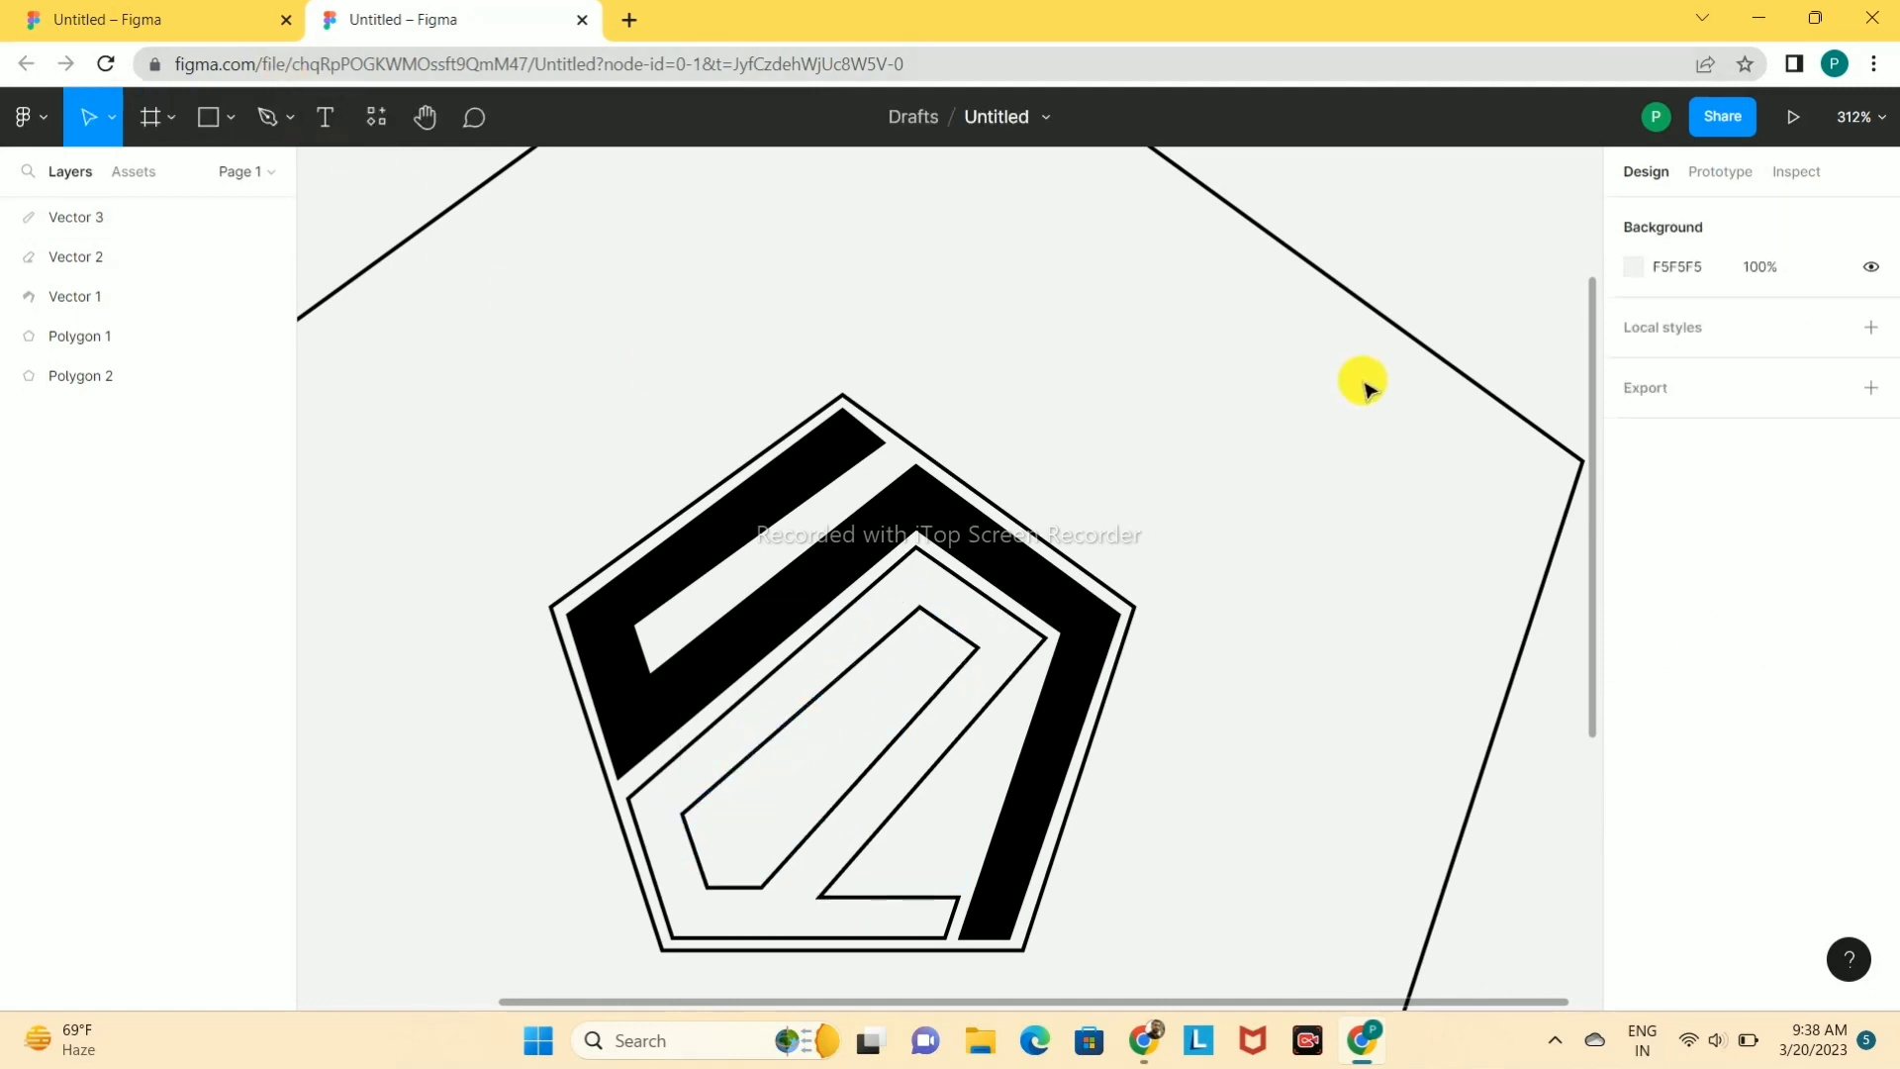
# - Add a solid black fill to the second Pen-drawn shape, the larger outline in the pentagon's lower part
pyautogui.click(872, 596)
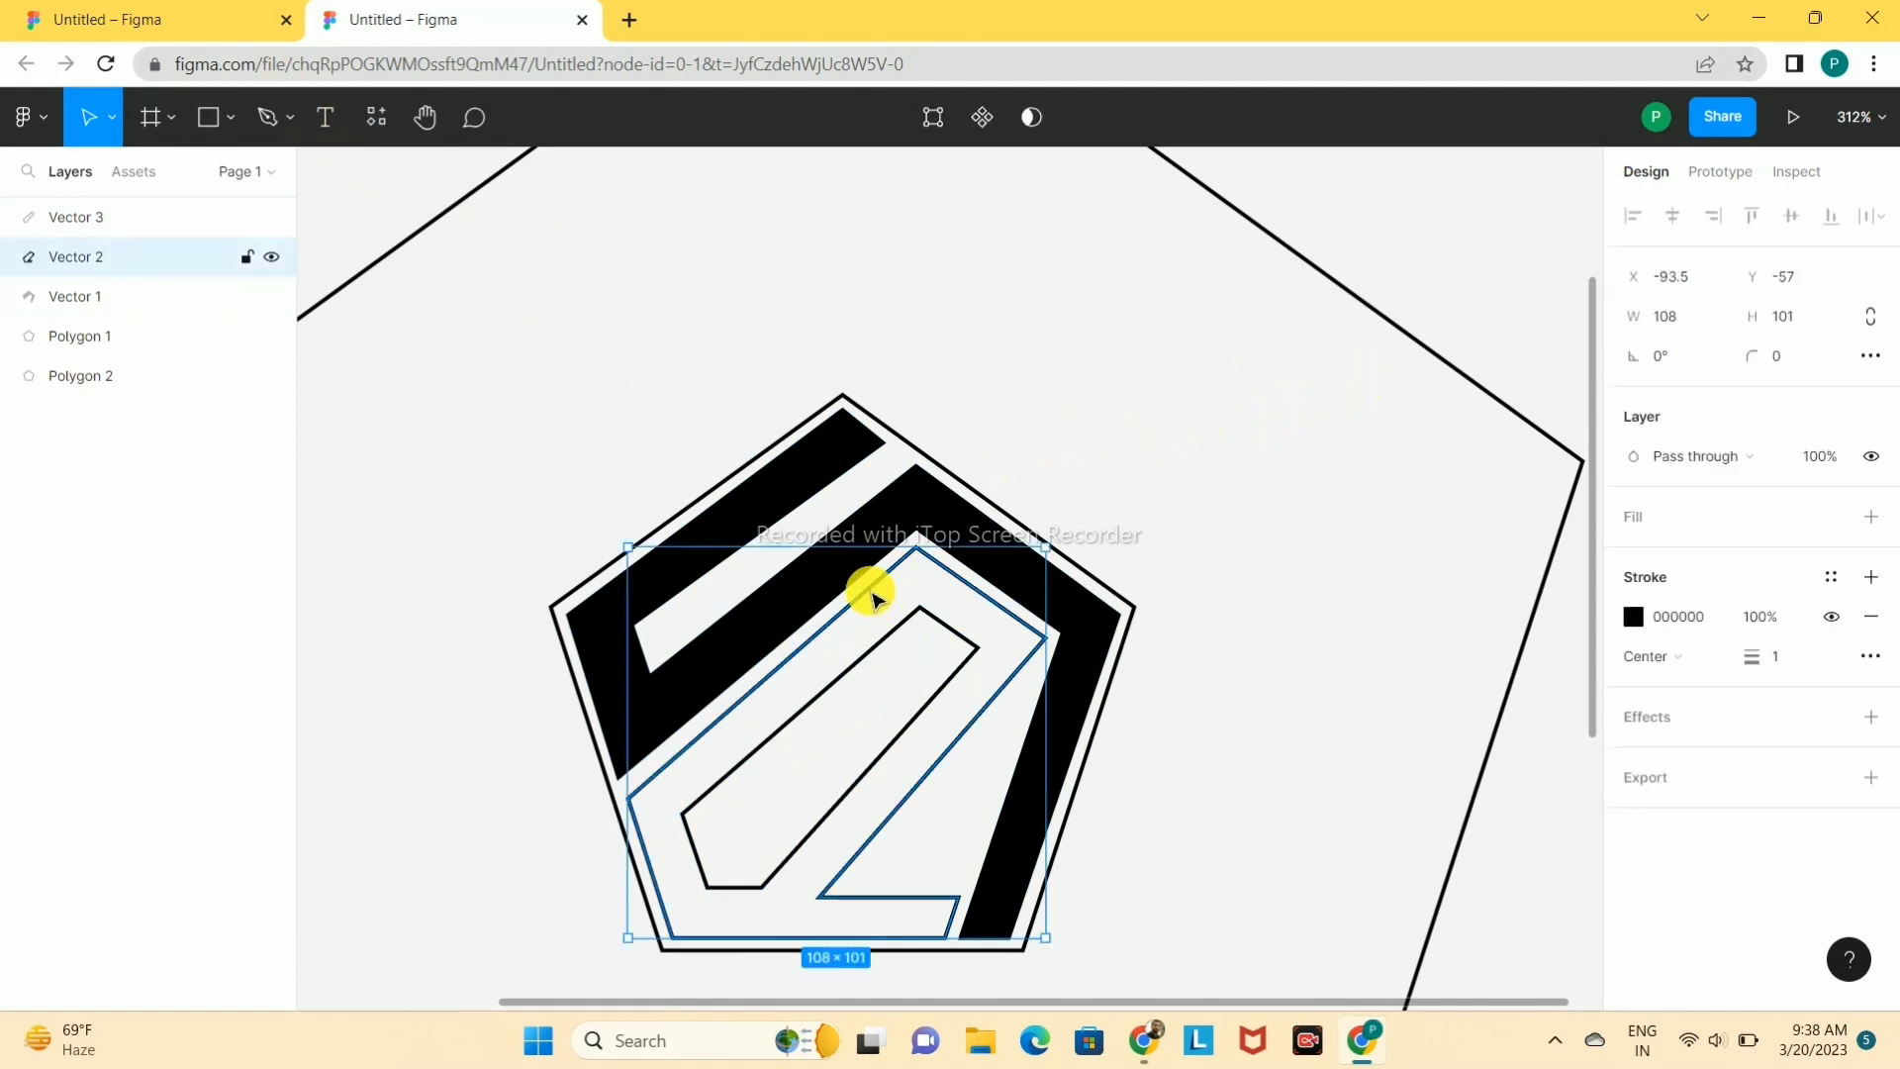
pyautogui.click(1869, 516)
pyautogui.click(1631, 562)
pyautogui.moveTo(1341, 667); pyautogui.dragTo(1297, 694)
pyautogui.click(1257, 697)
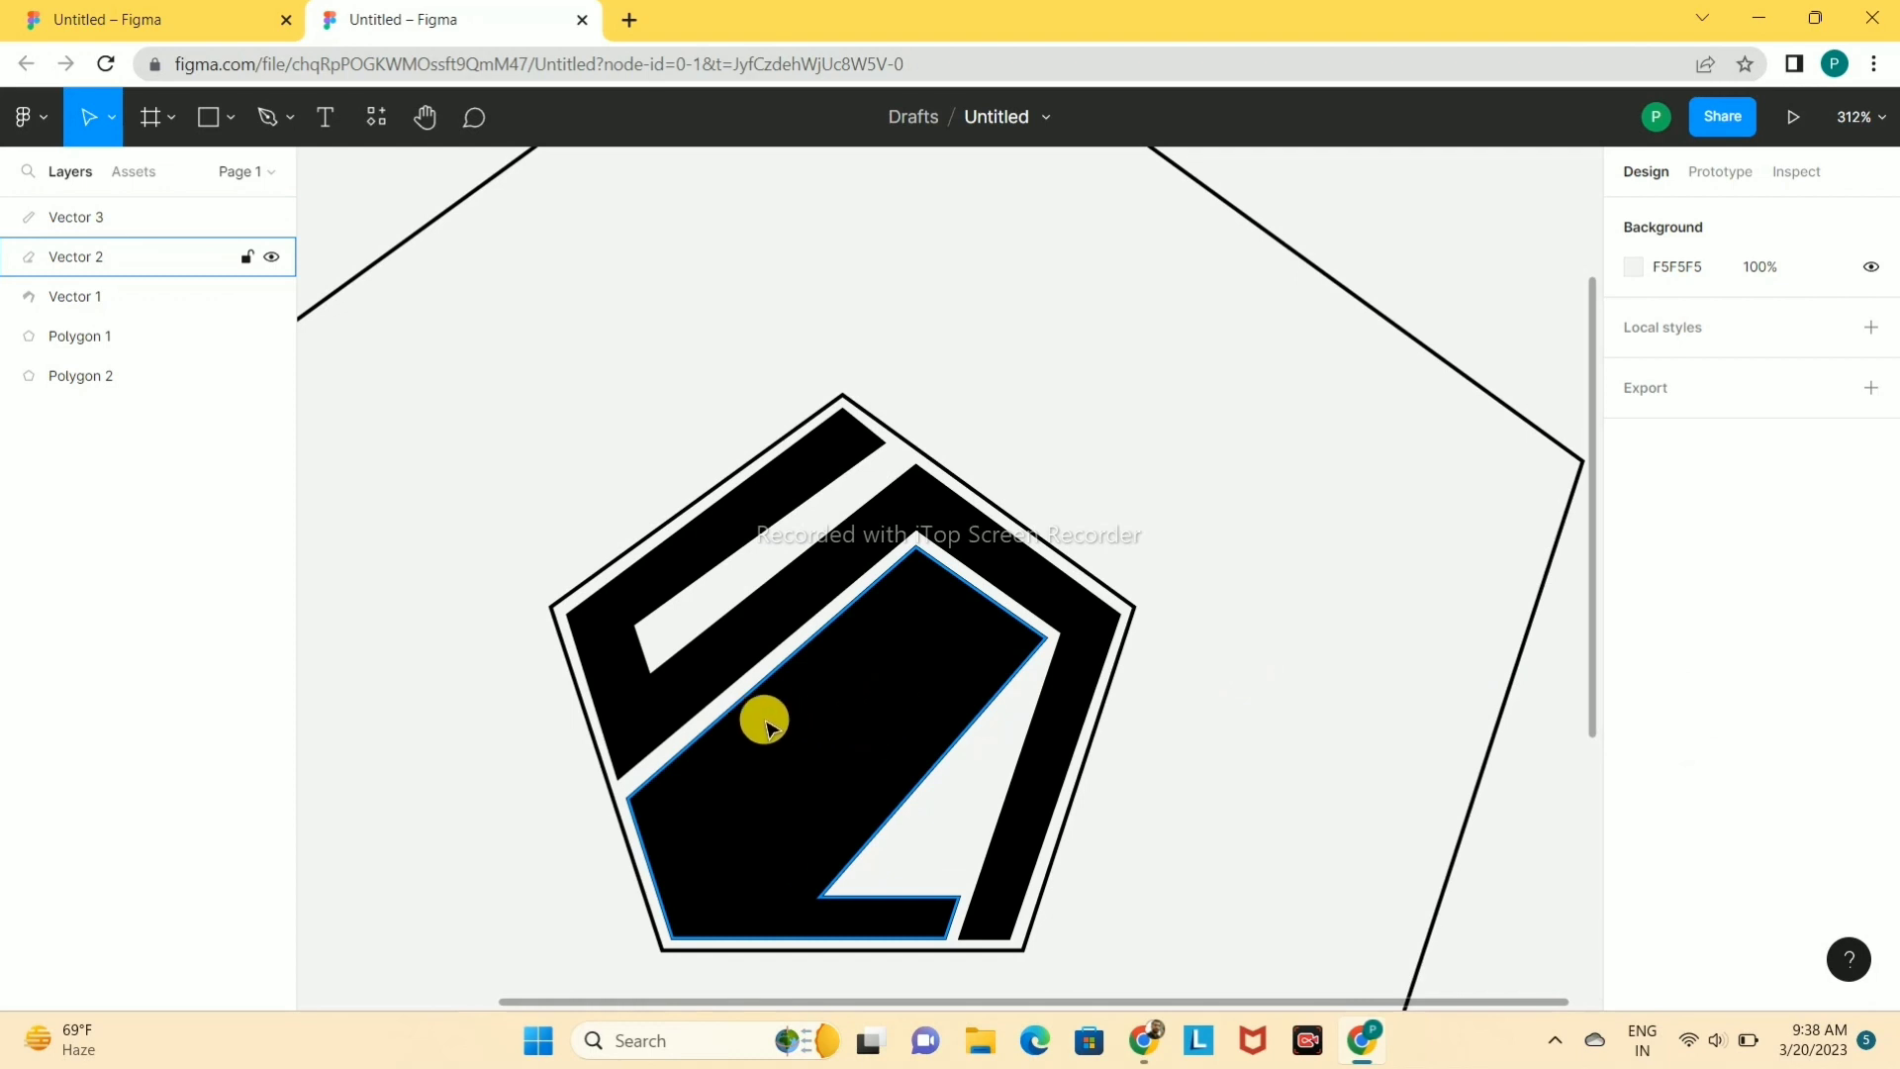
# - Add a solid white fill to the small inner shape on top of the lower black shape
pyautogui.click(772, 734)
pyautogui.click(1869, 517)
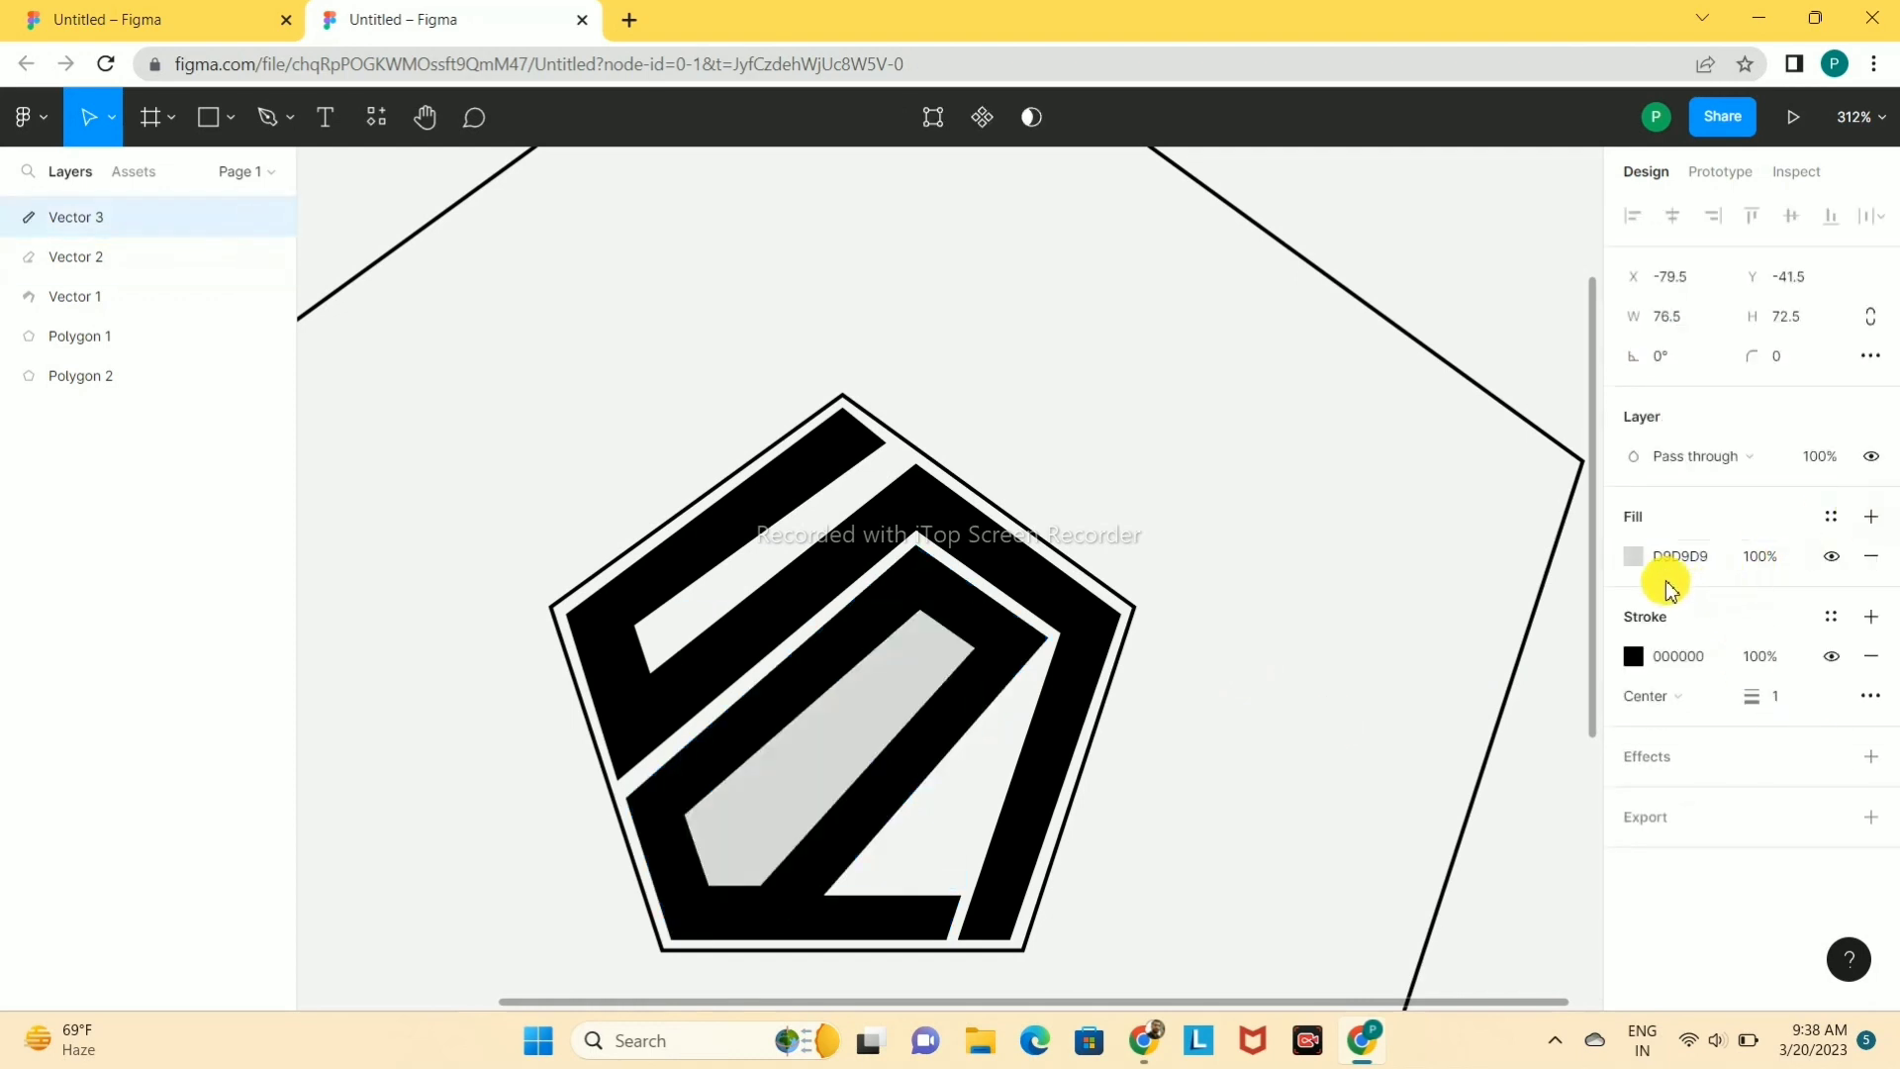
pyautogui.click(1633, 556)
pyautogui.click(1319, 396)
pyautogui.moveTo(1319, 395); pyautogui.dragTo(1196, 420)
pyautogui.click(1061, 494)
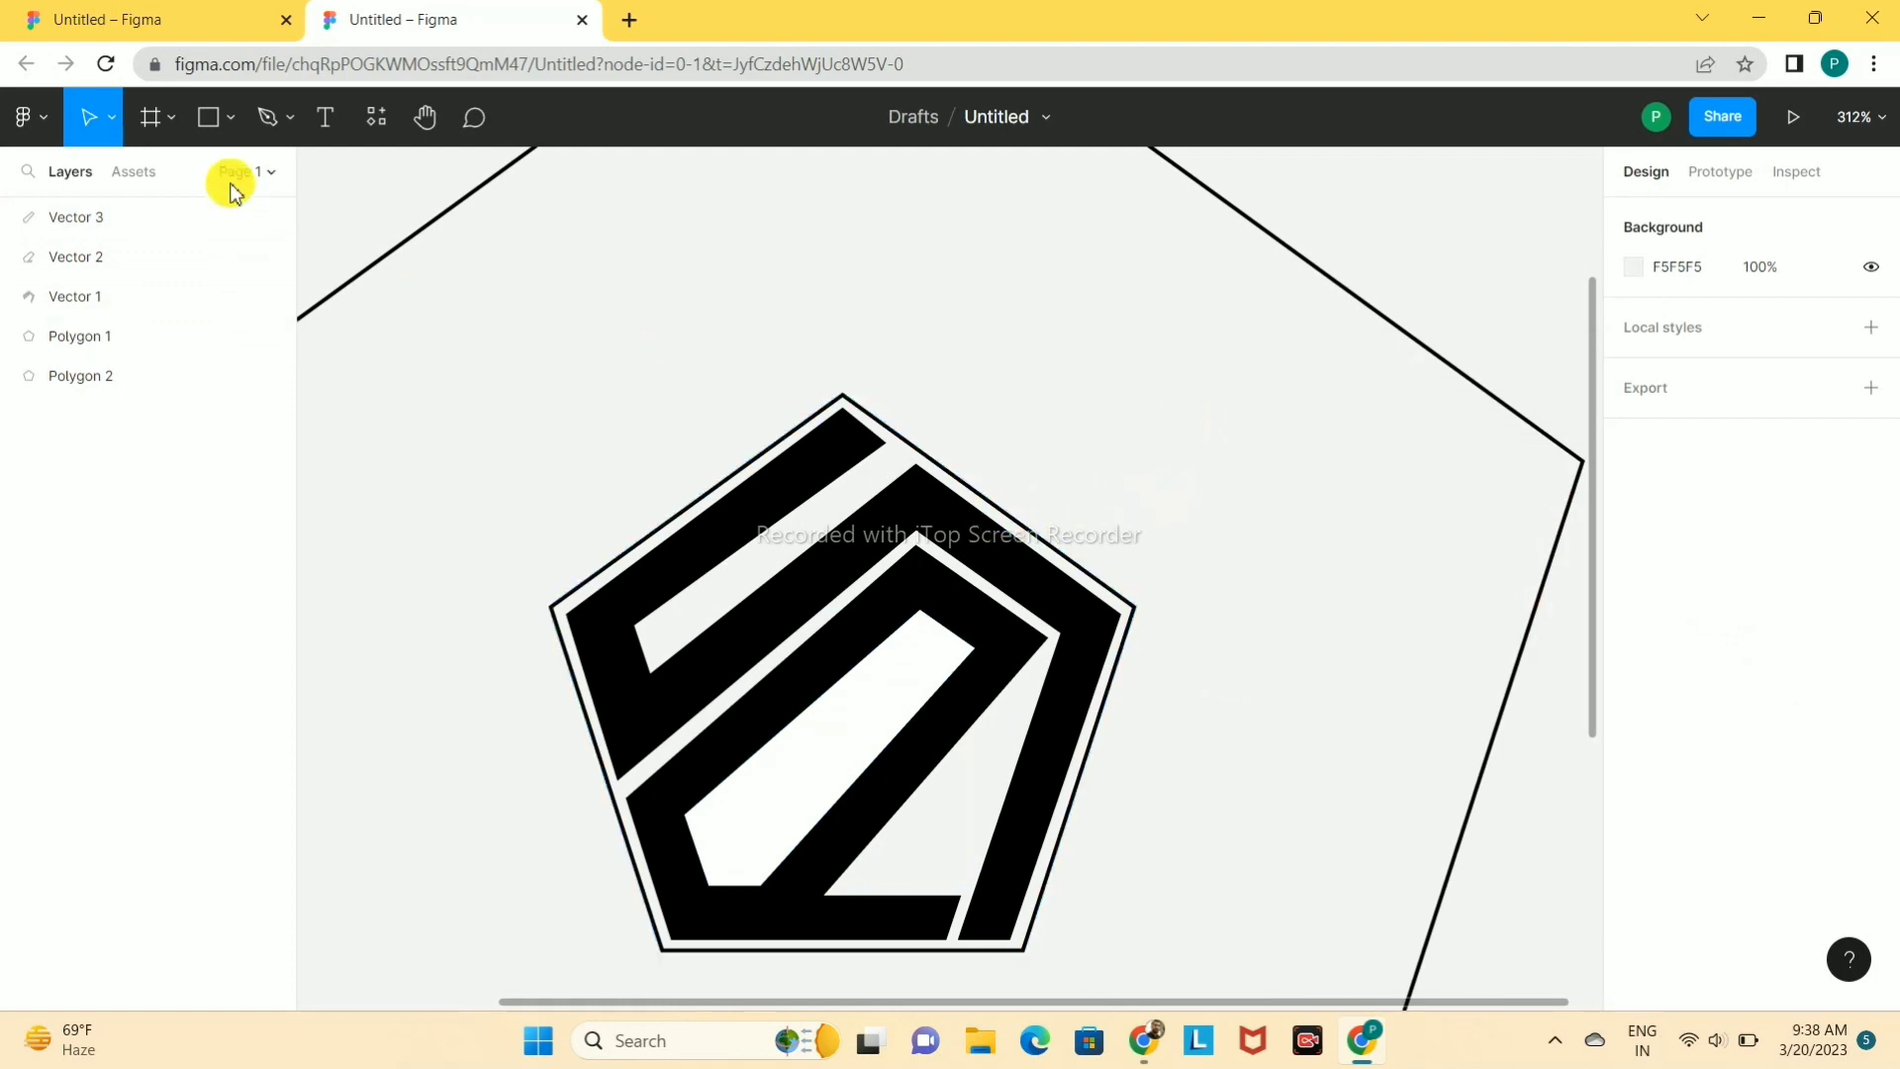
# - Edit the lower black shape's path, nudging its right vertex slightly inward and its top vertex to about X -19, Y -55
pyautogui.click(924, 552)
pyautogui.doubleClick(929, 560)
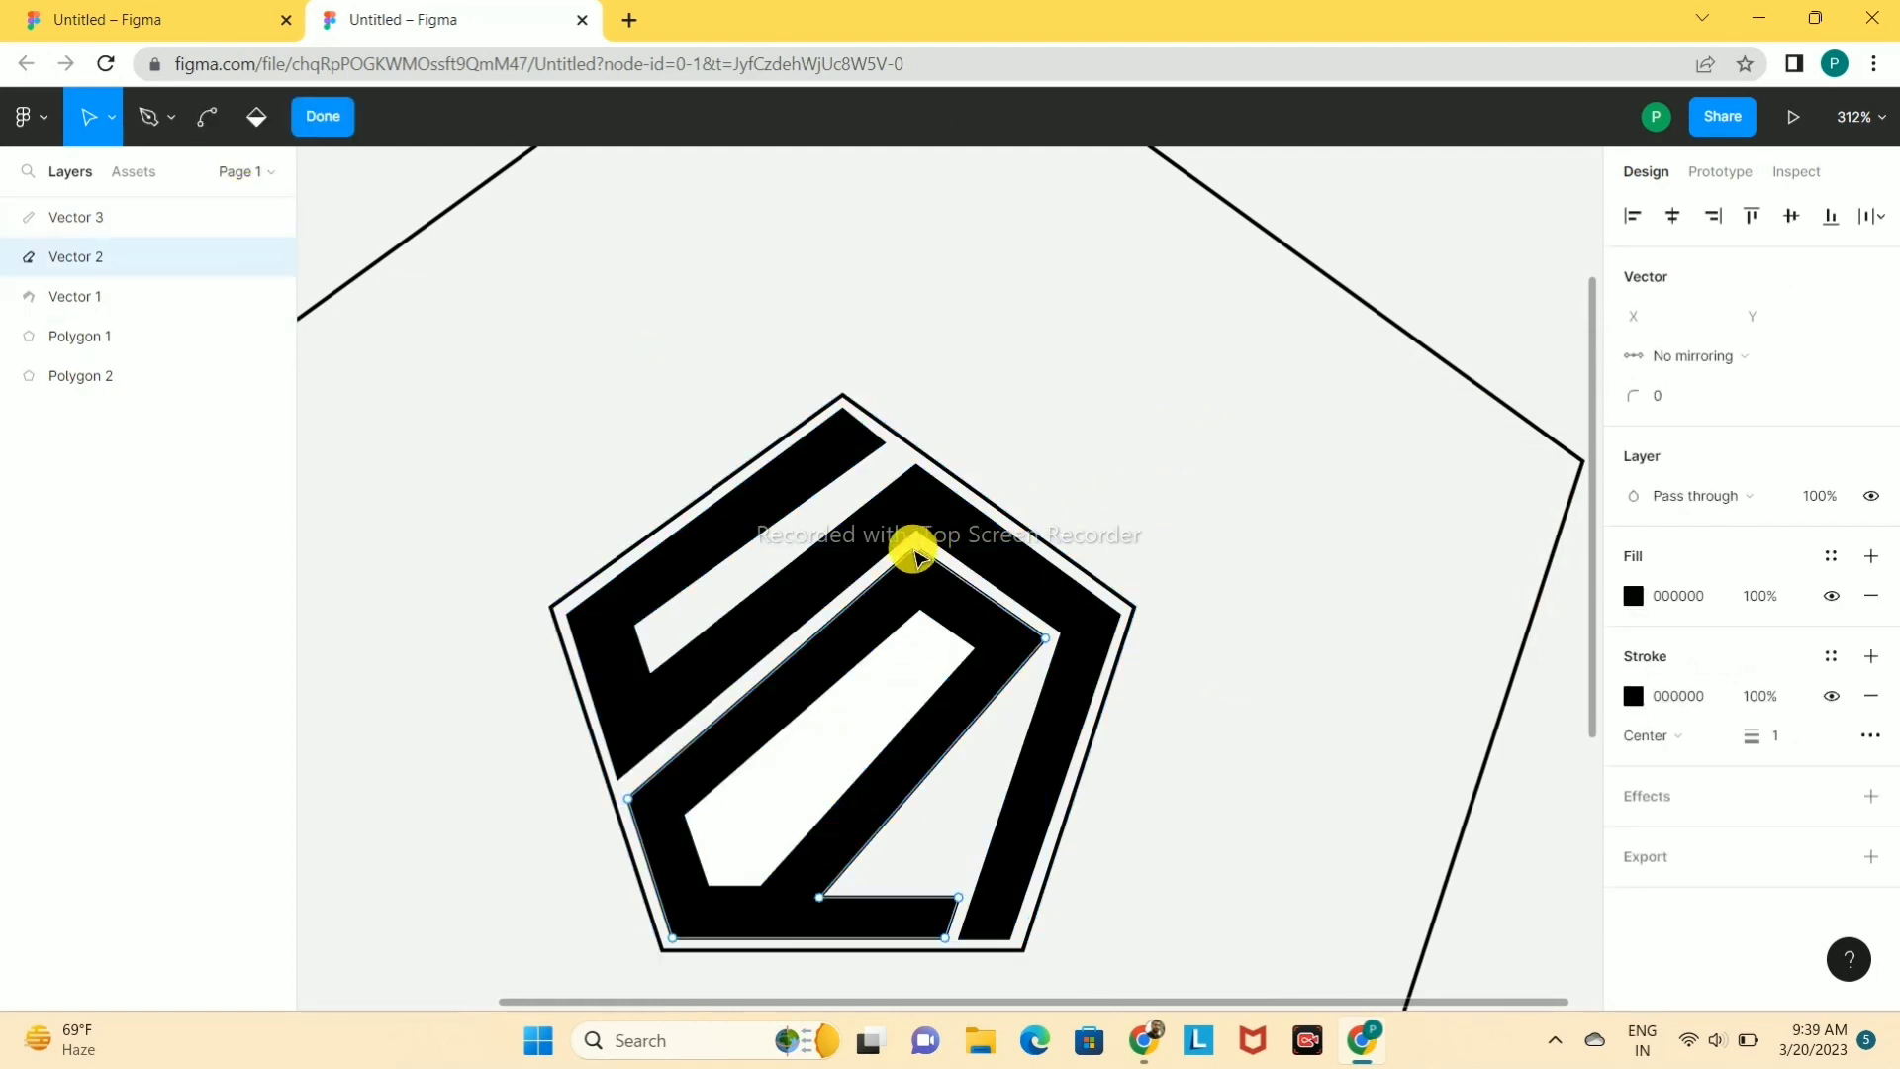
pyautogui.click(916, 551)
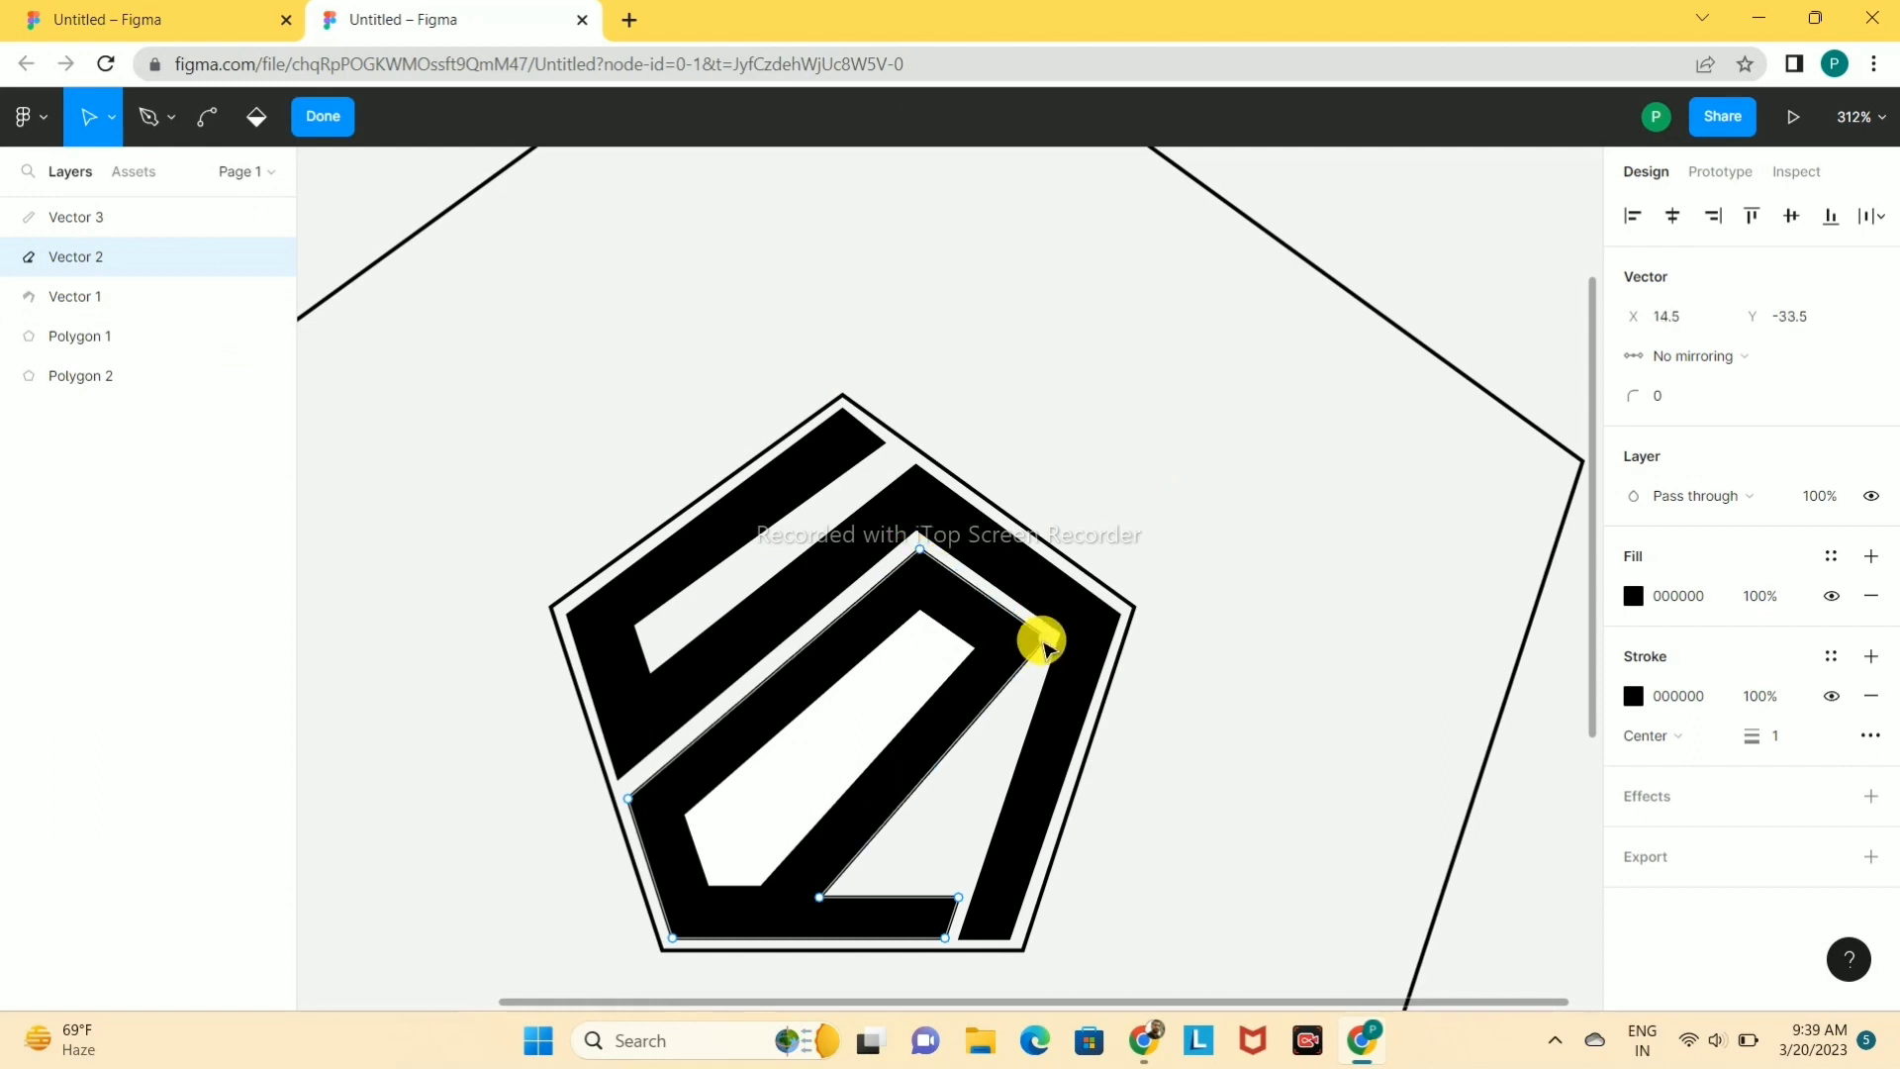
pyautogui.moveTo(1043, 642); pyautogui.dragTo(1043, 642)
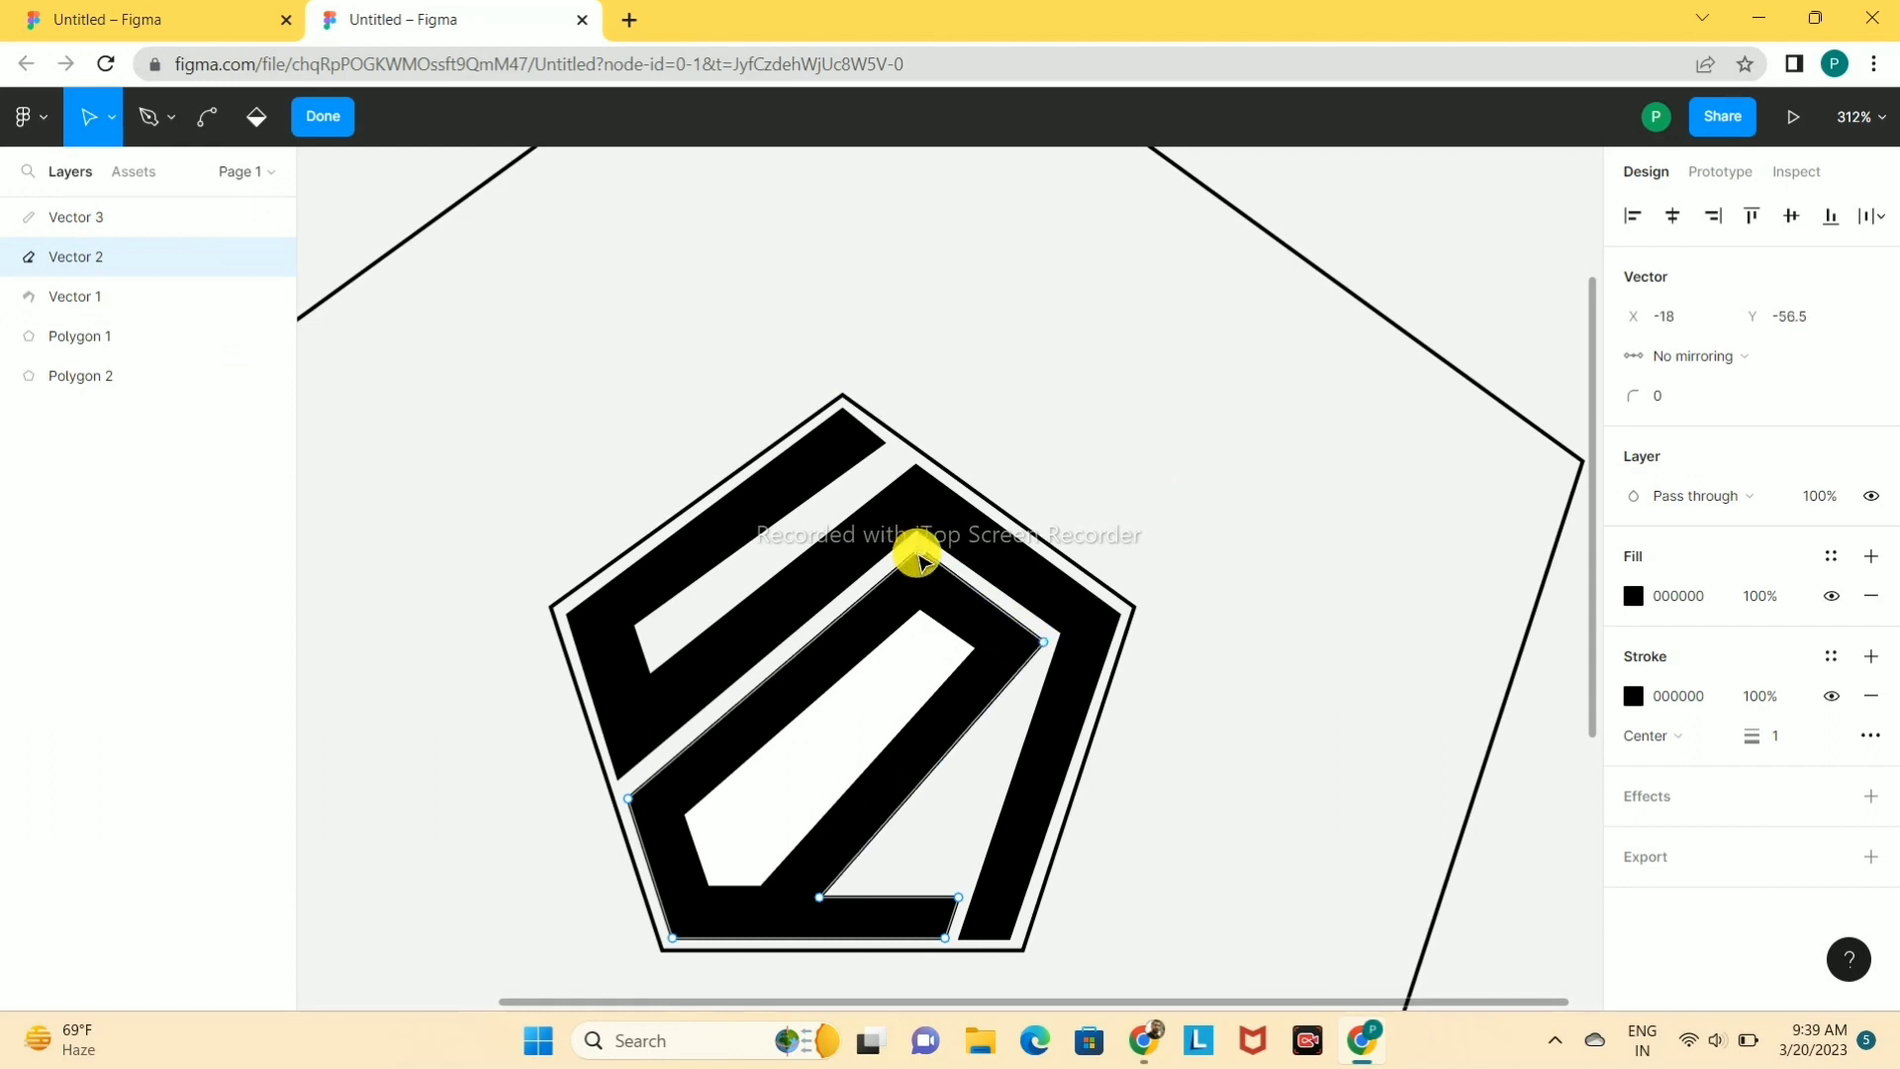
pyautogui.moveTo(917, 555); pyautogui.dragTo(919, 560)
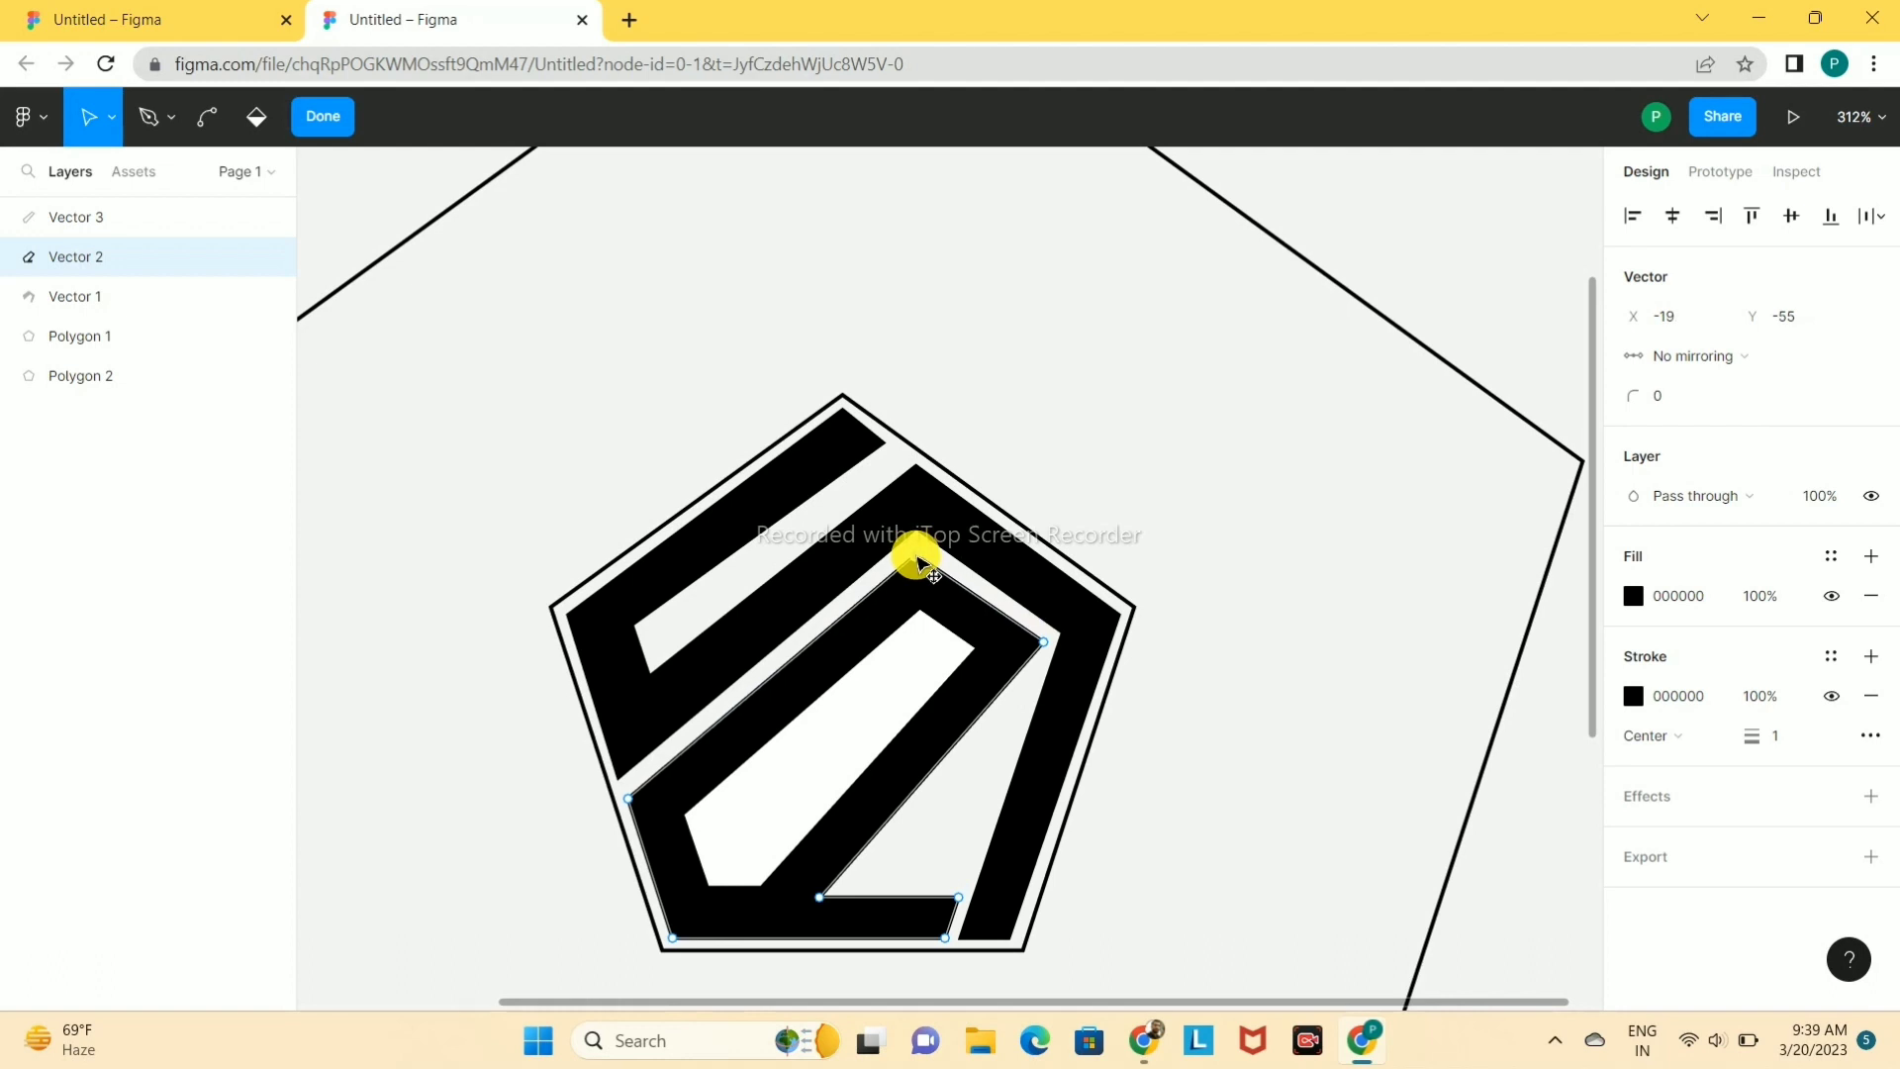
pyautogui.click(1158, 492)
pyautogui.scroll(-2, 1002, 641)
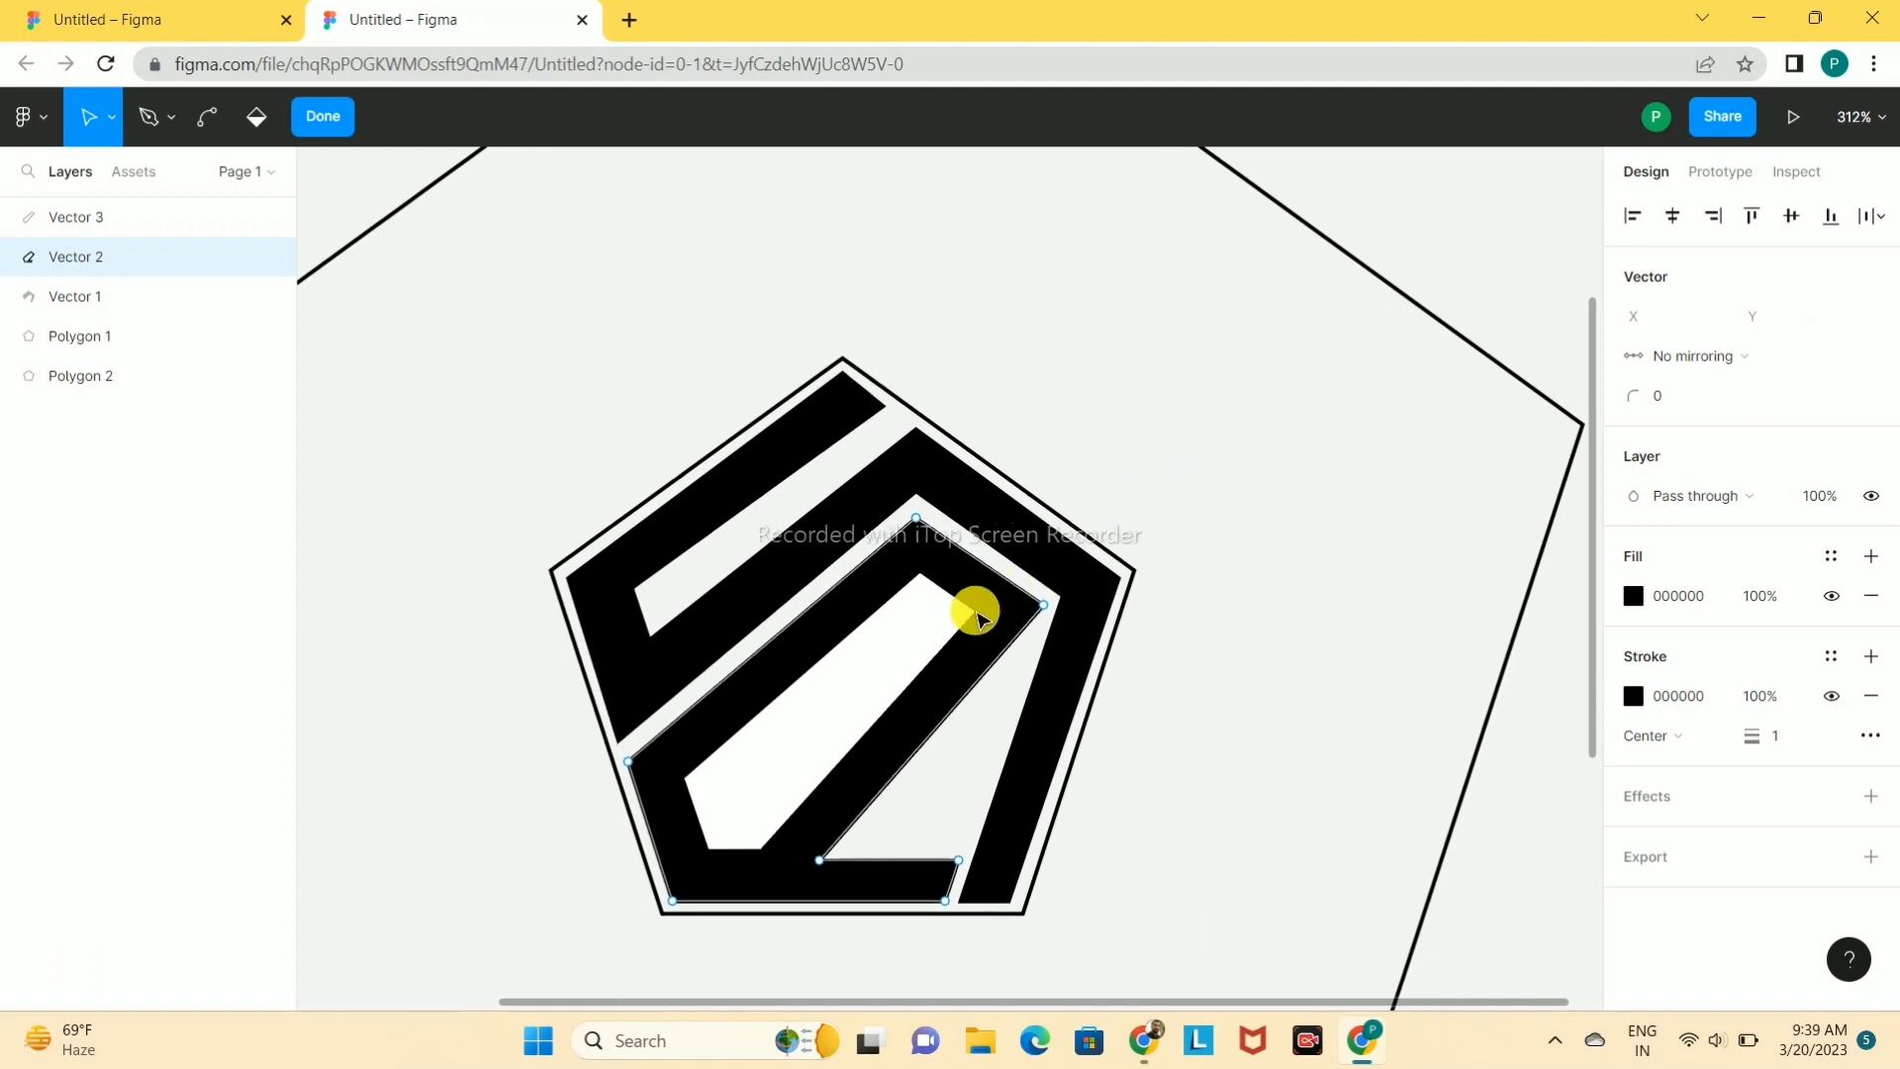
pyautogui.press('Escape')
# - Move the white inner shape's right vertex to about X -4.5, Y -29 and its top vertex to about X -20.5, Y -40.5
pyautogui.click(965, 617)
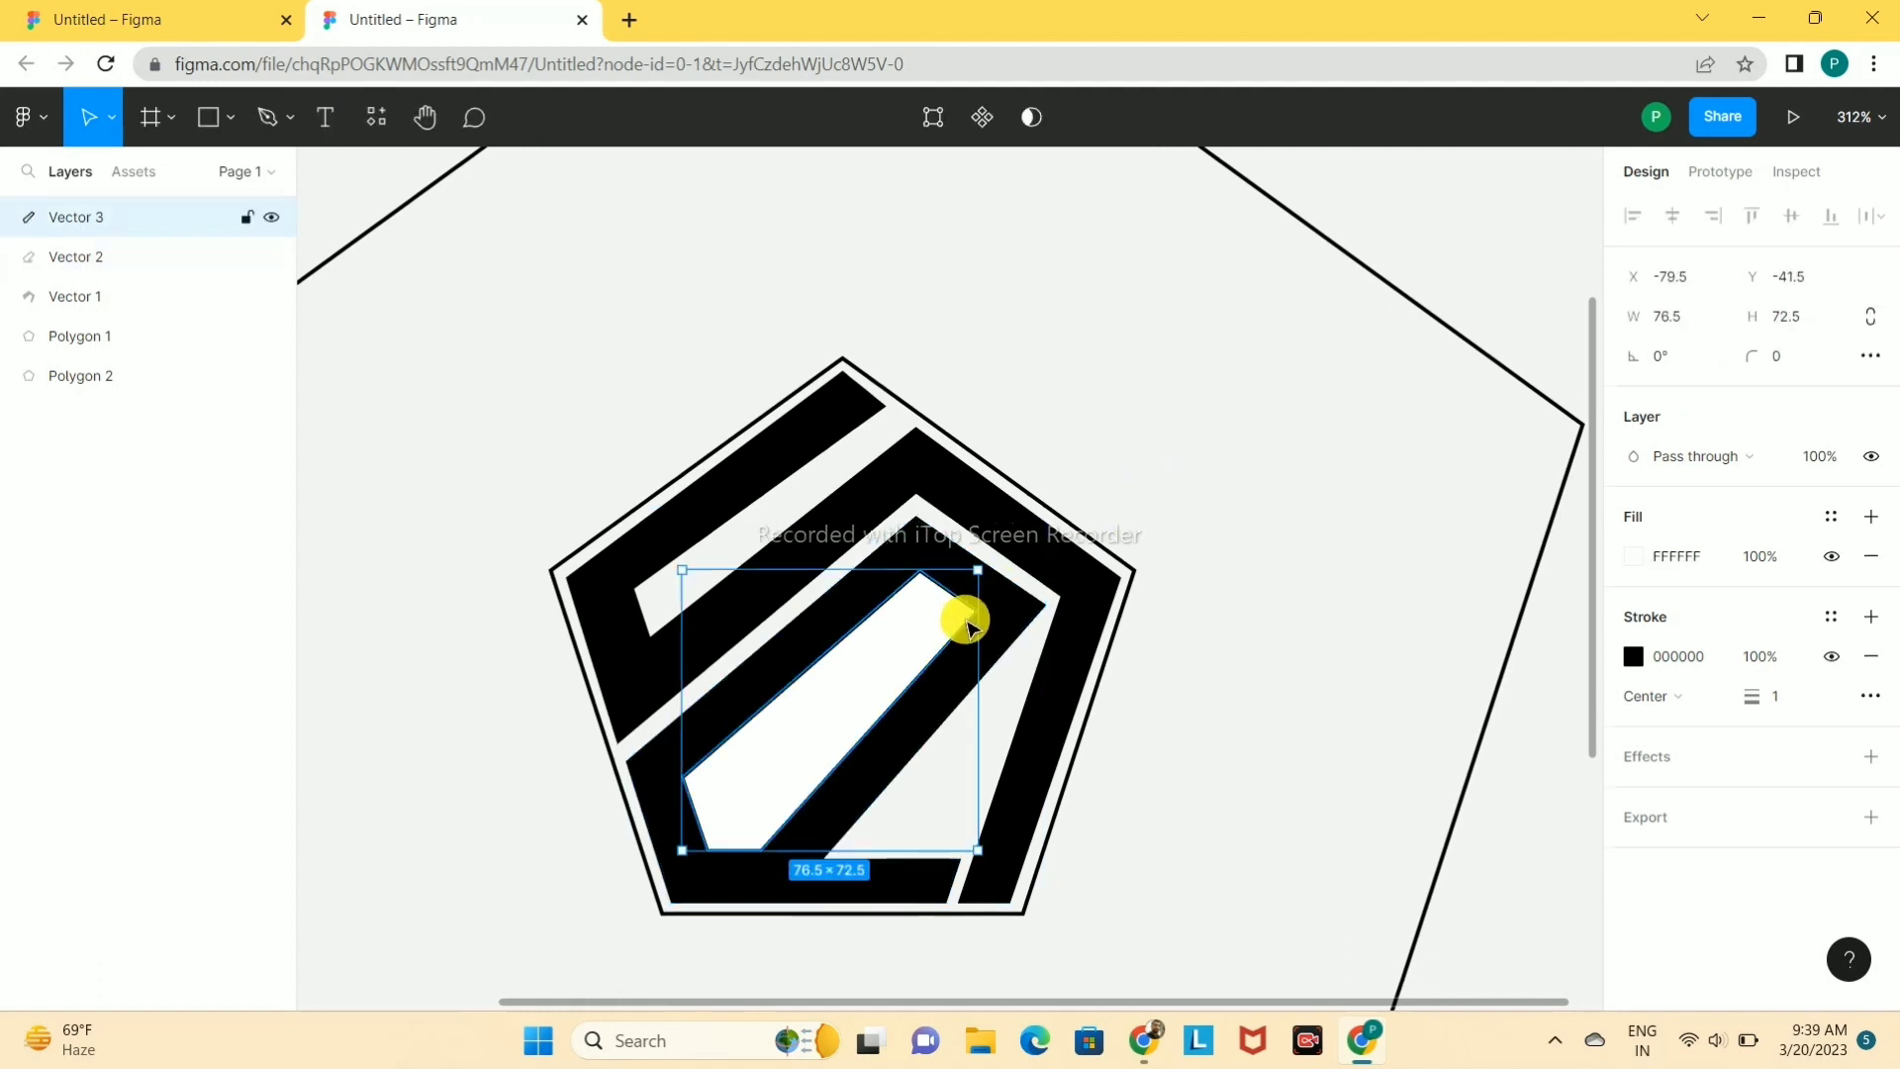
pyautogui.doubleClick(969, 622)
pyautogui.click(977, 622)
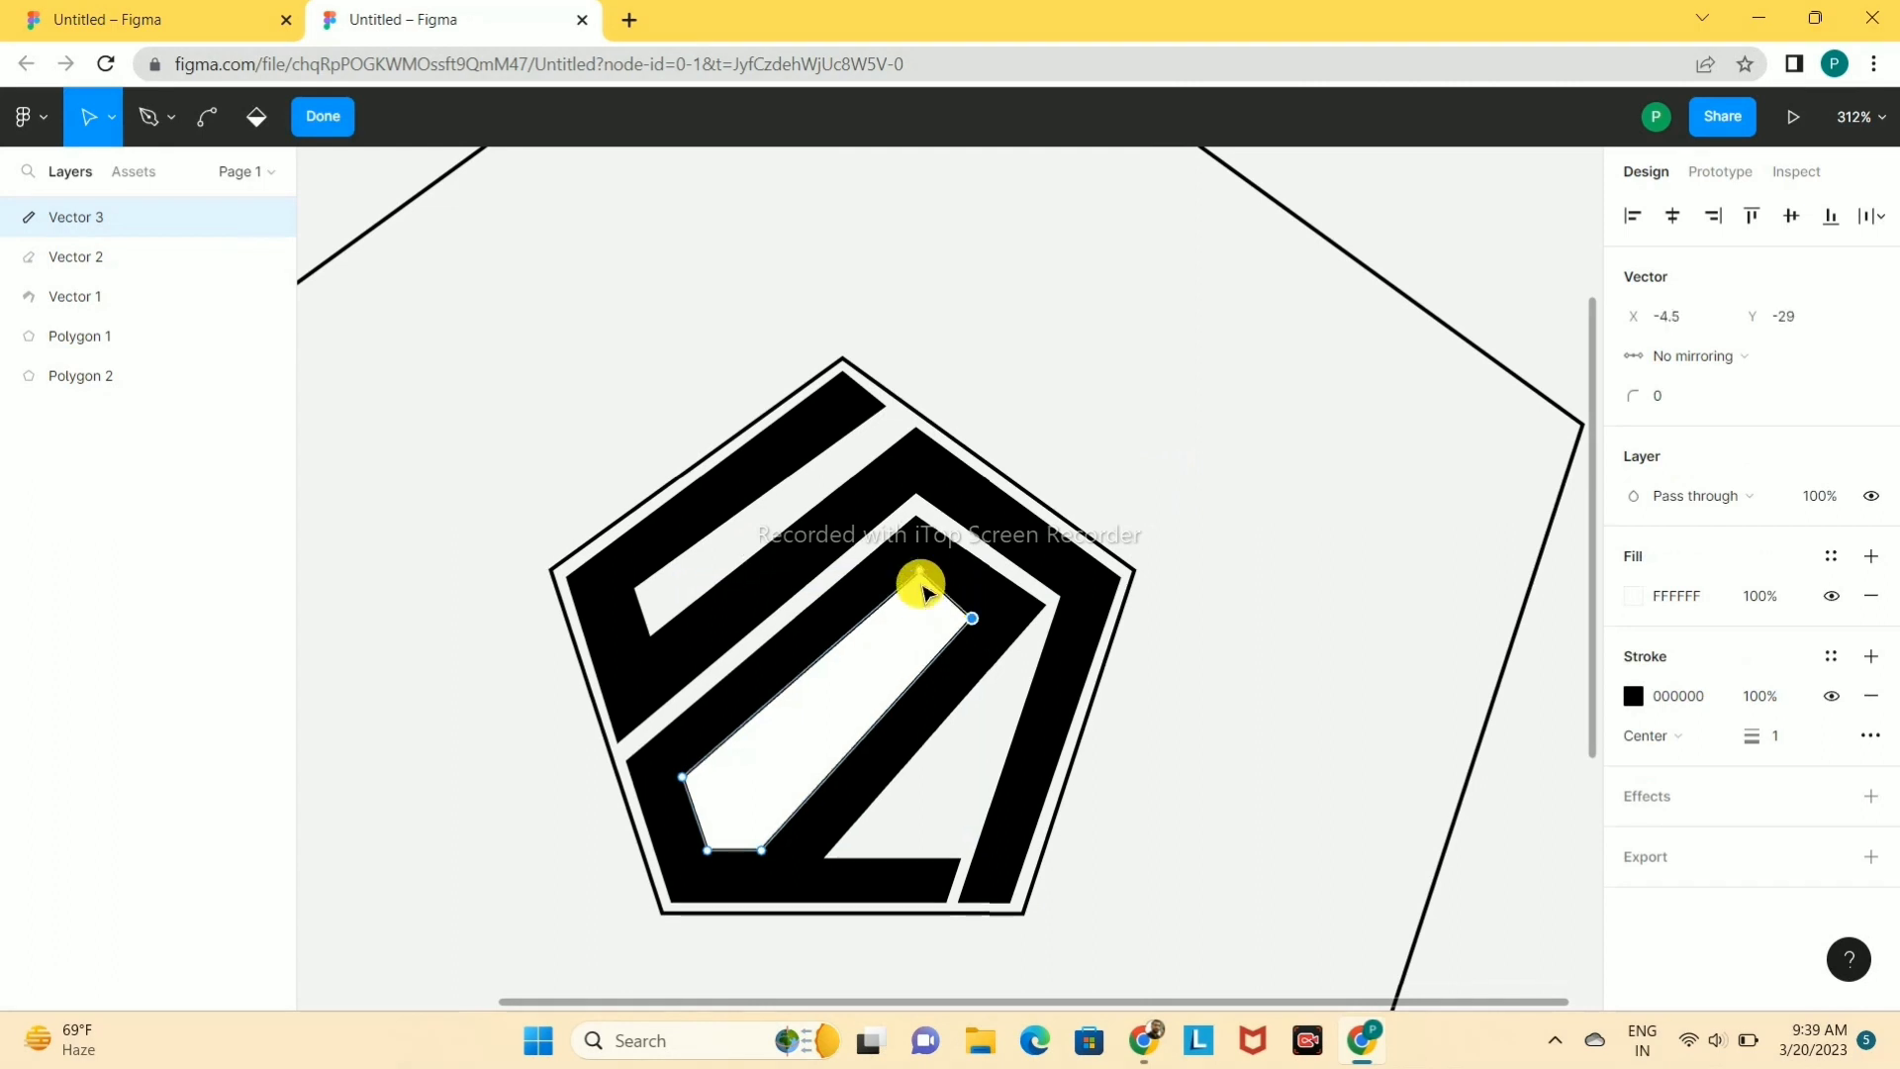
pyautogui.moveTo(920, 574); pyautogui.dragTo(913, 582)
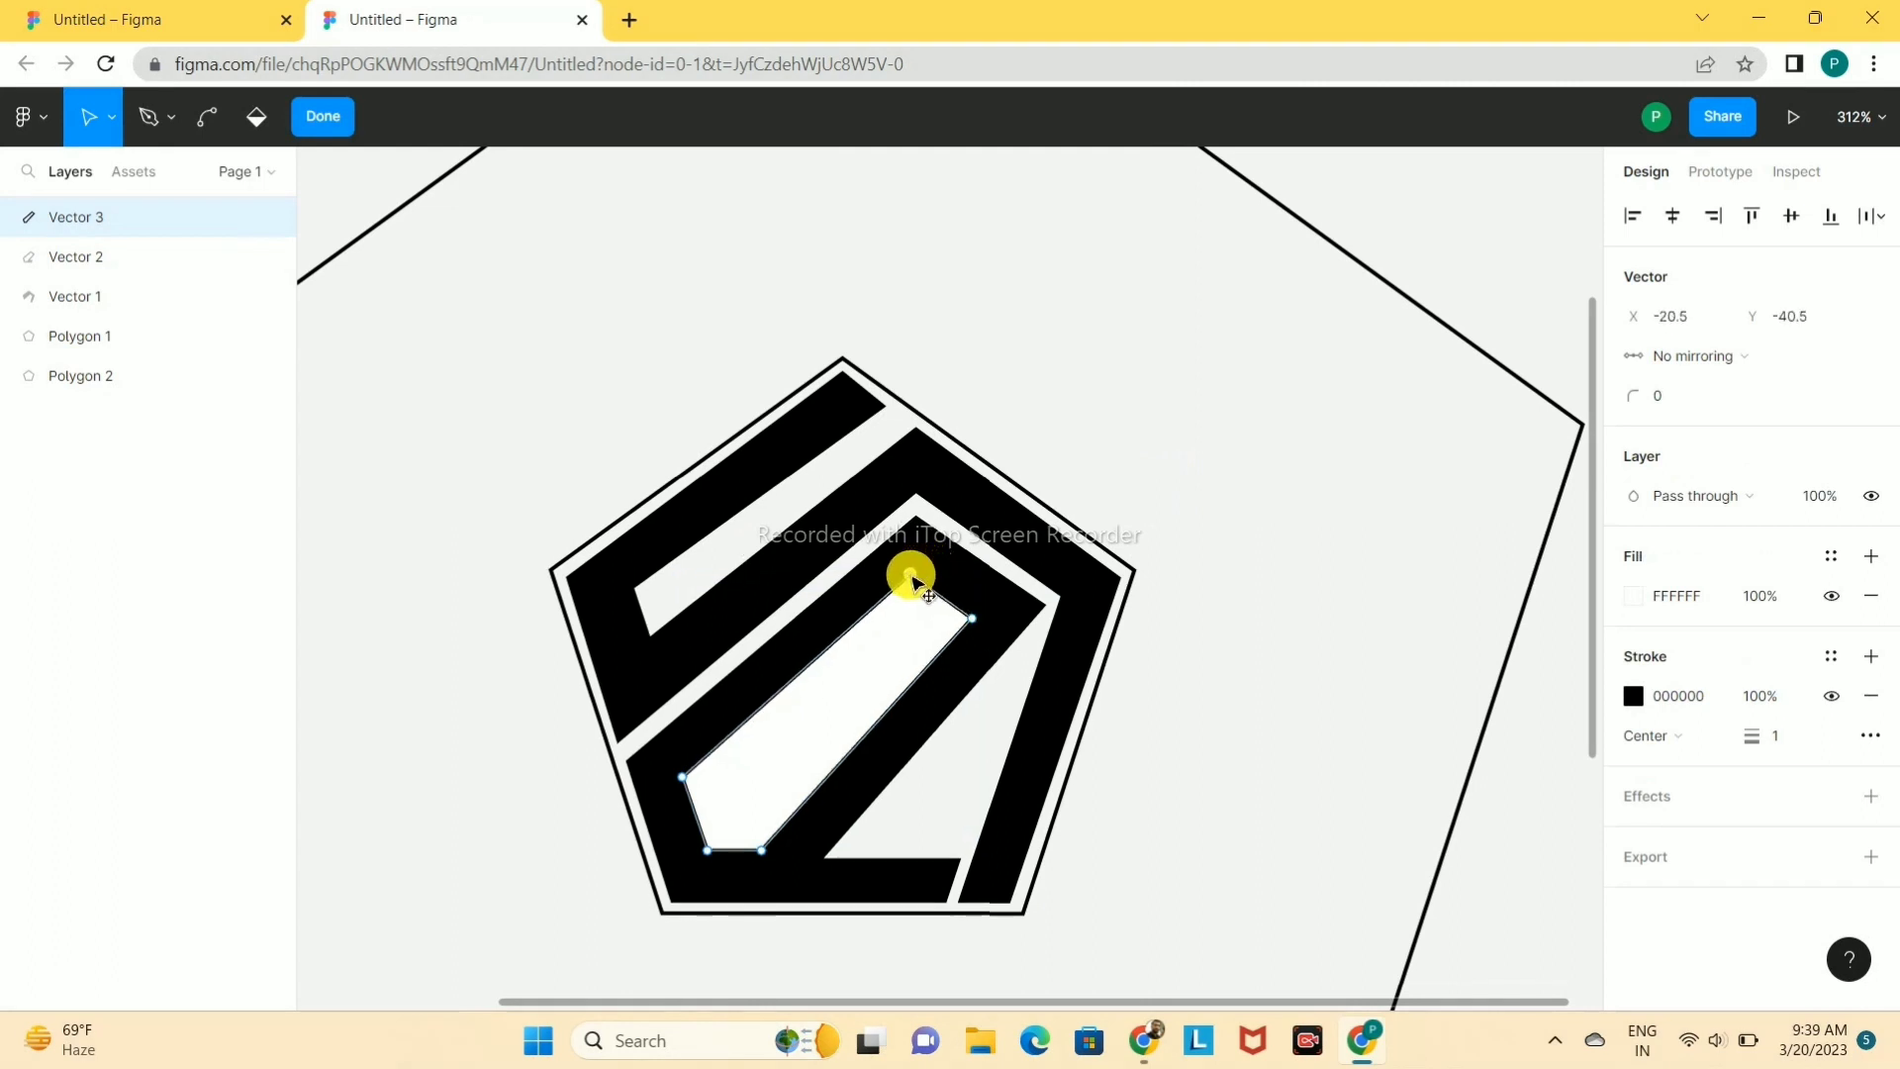
pyautogui.click(313, 116)
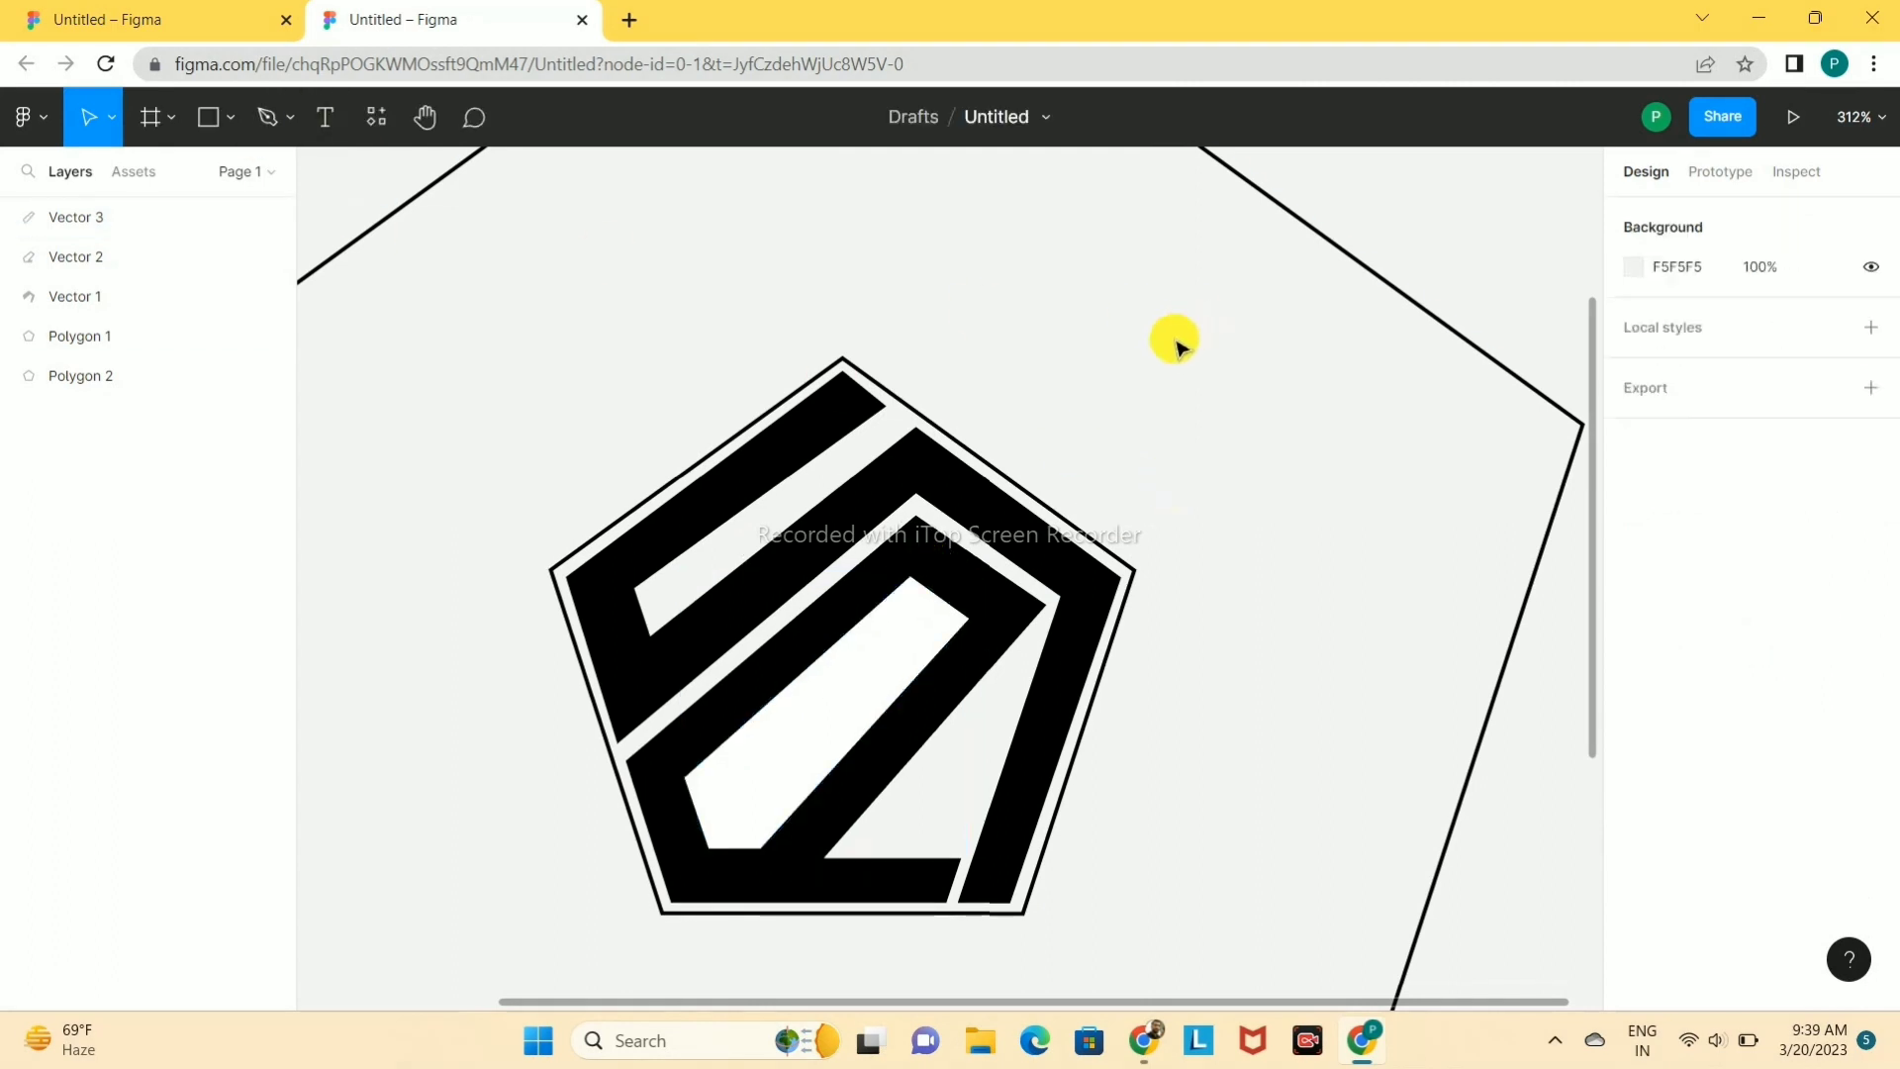
# - Draw a closed four-sided Pen shape, about 179 × 165.5, between the two pentagons' upper-left edges, with a vertical right side
pyautogui.scroll(-1, 1148, 346)
pyautogui.scroll(-4, 1148, 347)
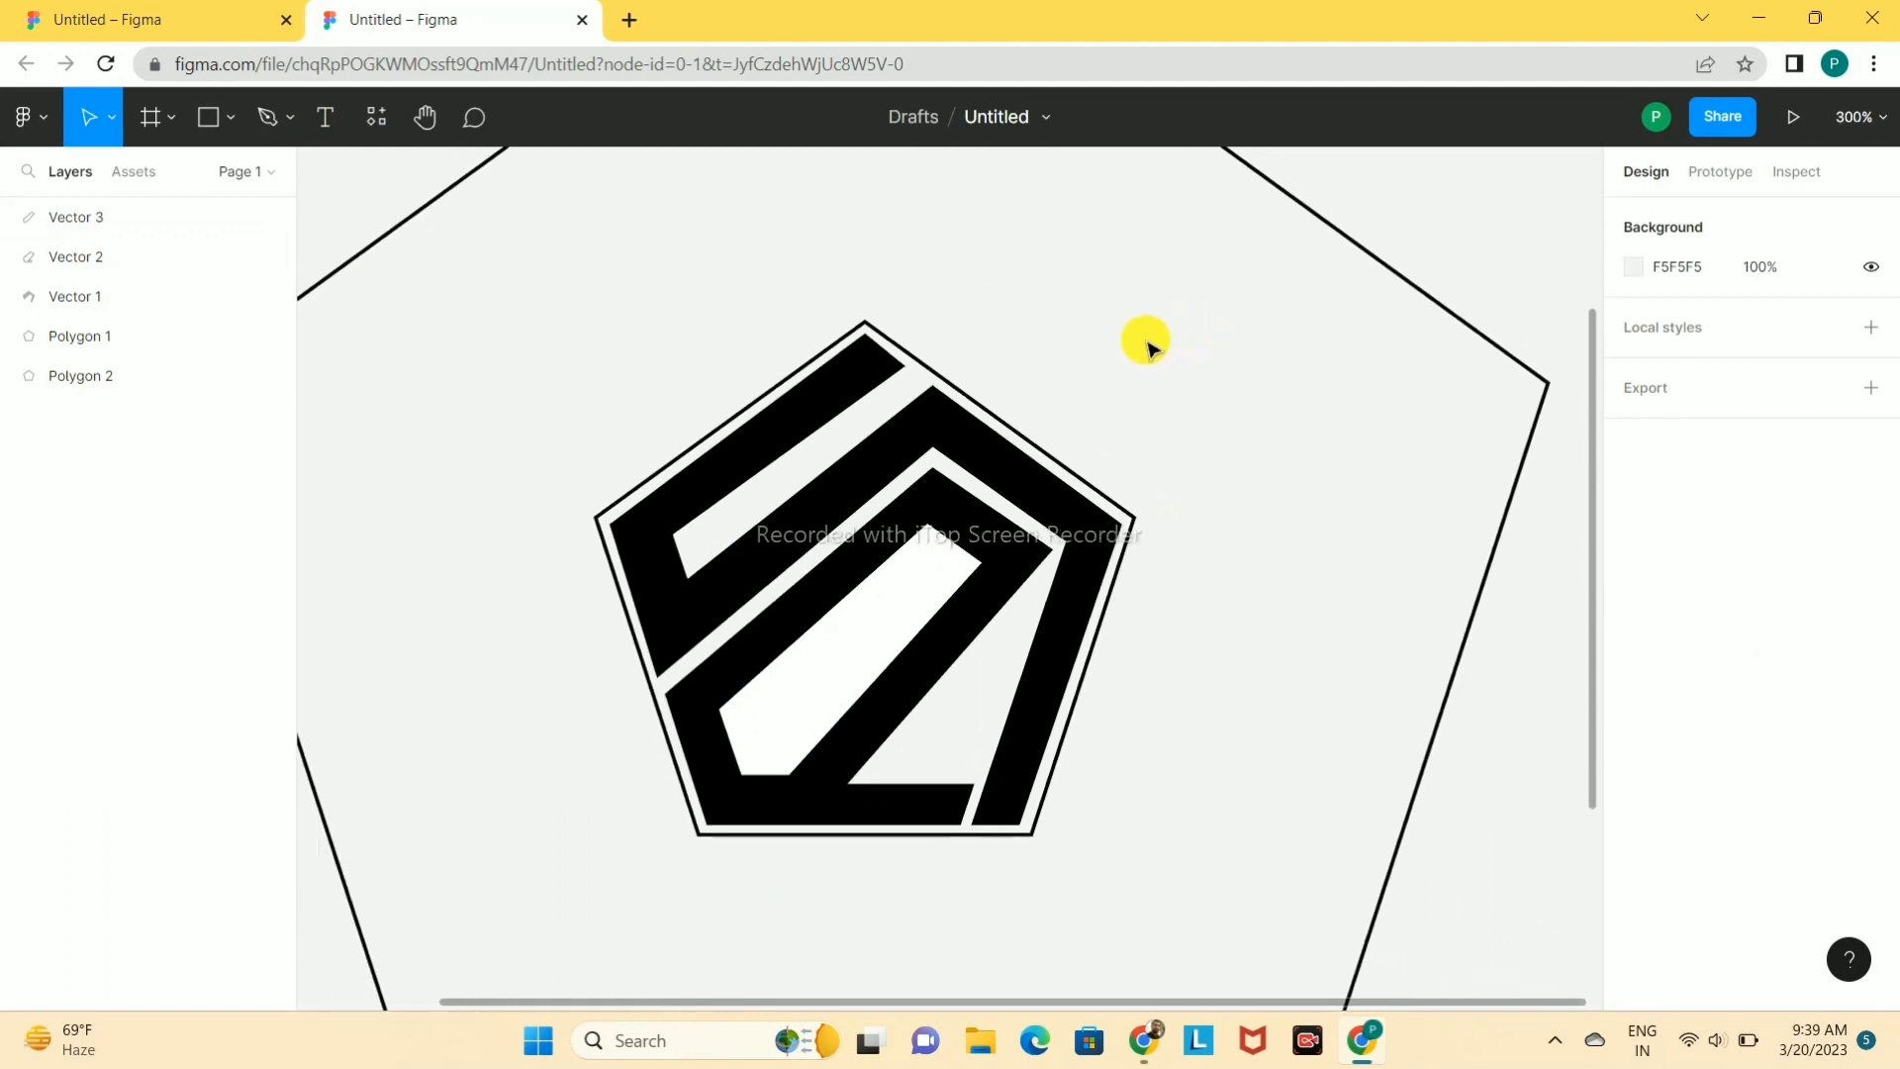
pyautogui.scroll(-3, 1219, 341)
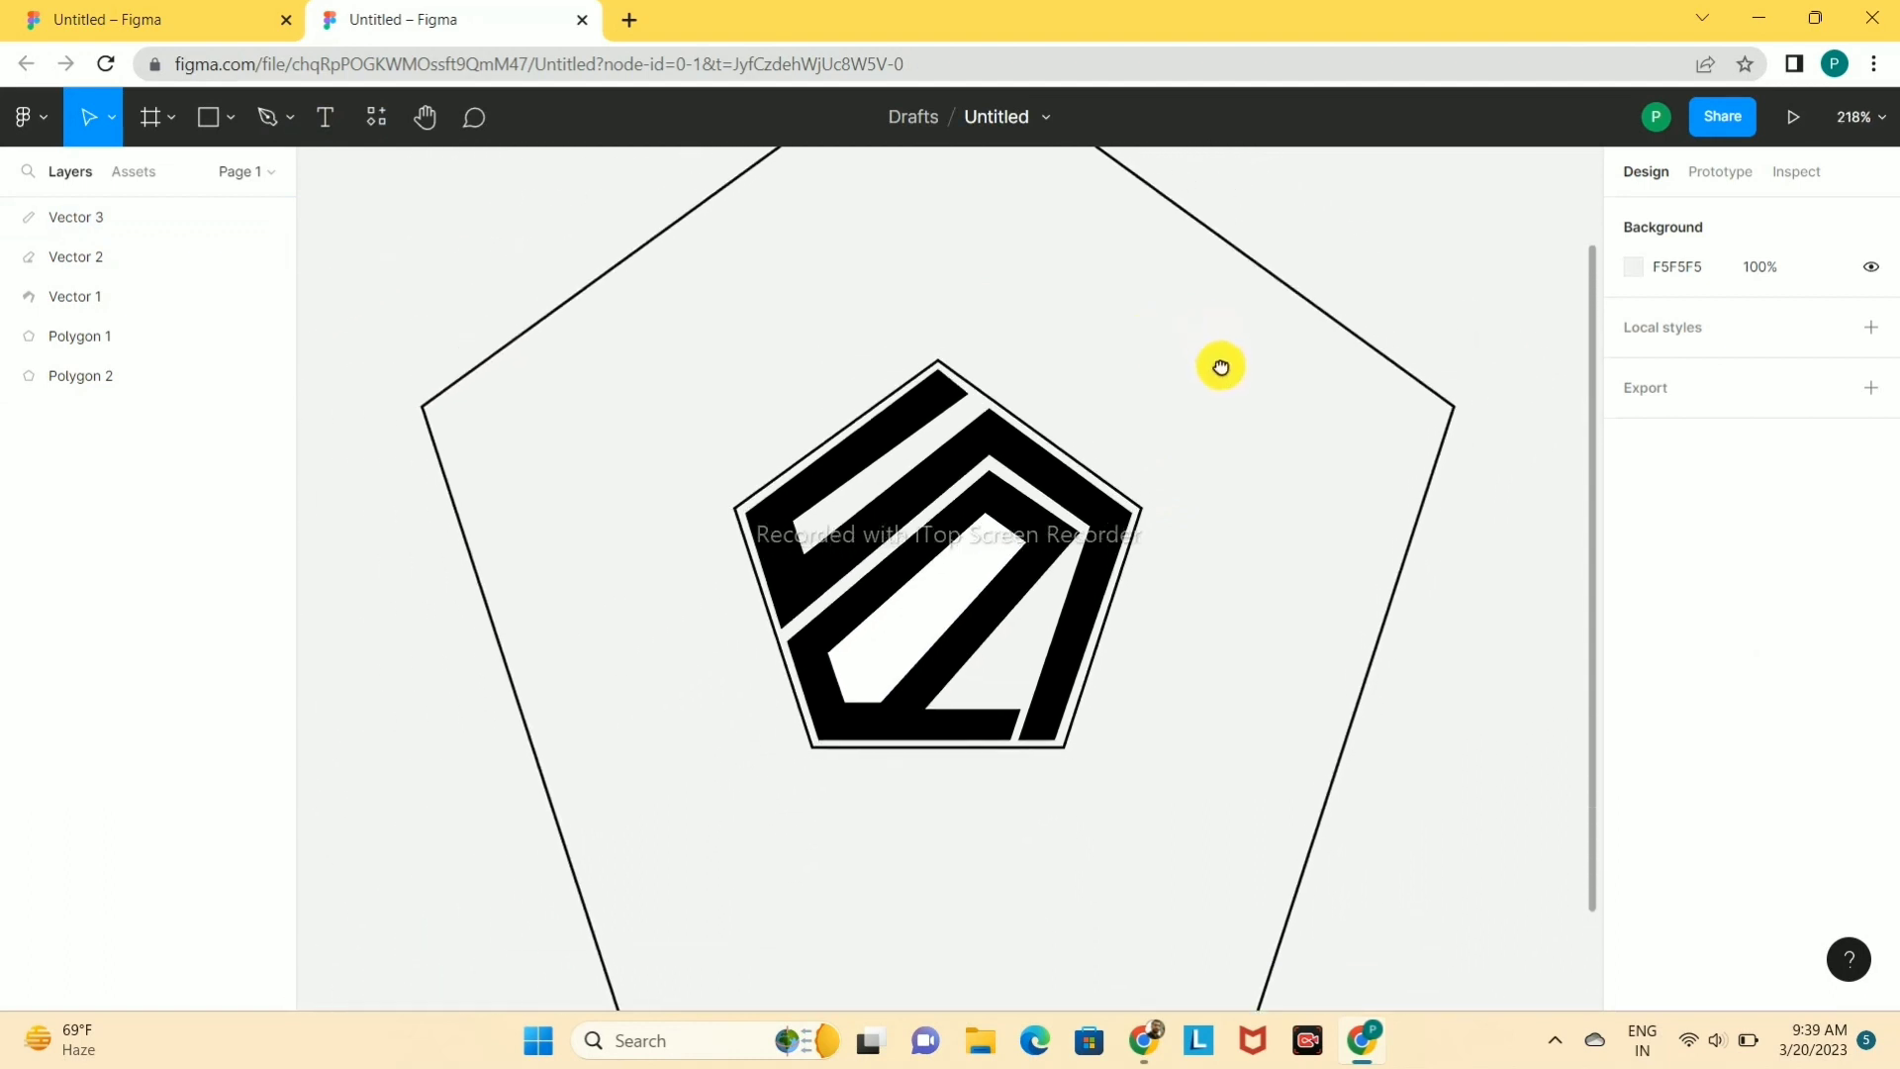
pyautogui.moveTo(1224, 365); pyautogui.dragTo(1217, 429)
pyautogui.scroll(-1, 1220, 403)
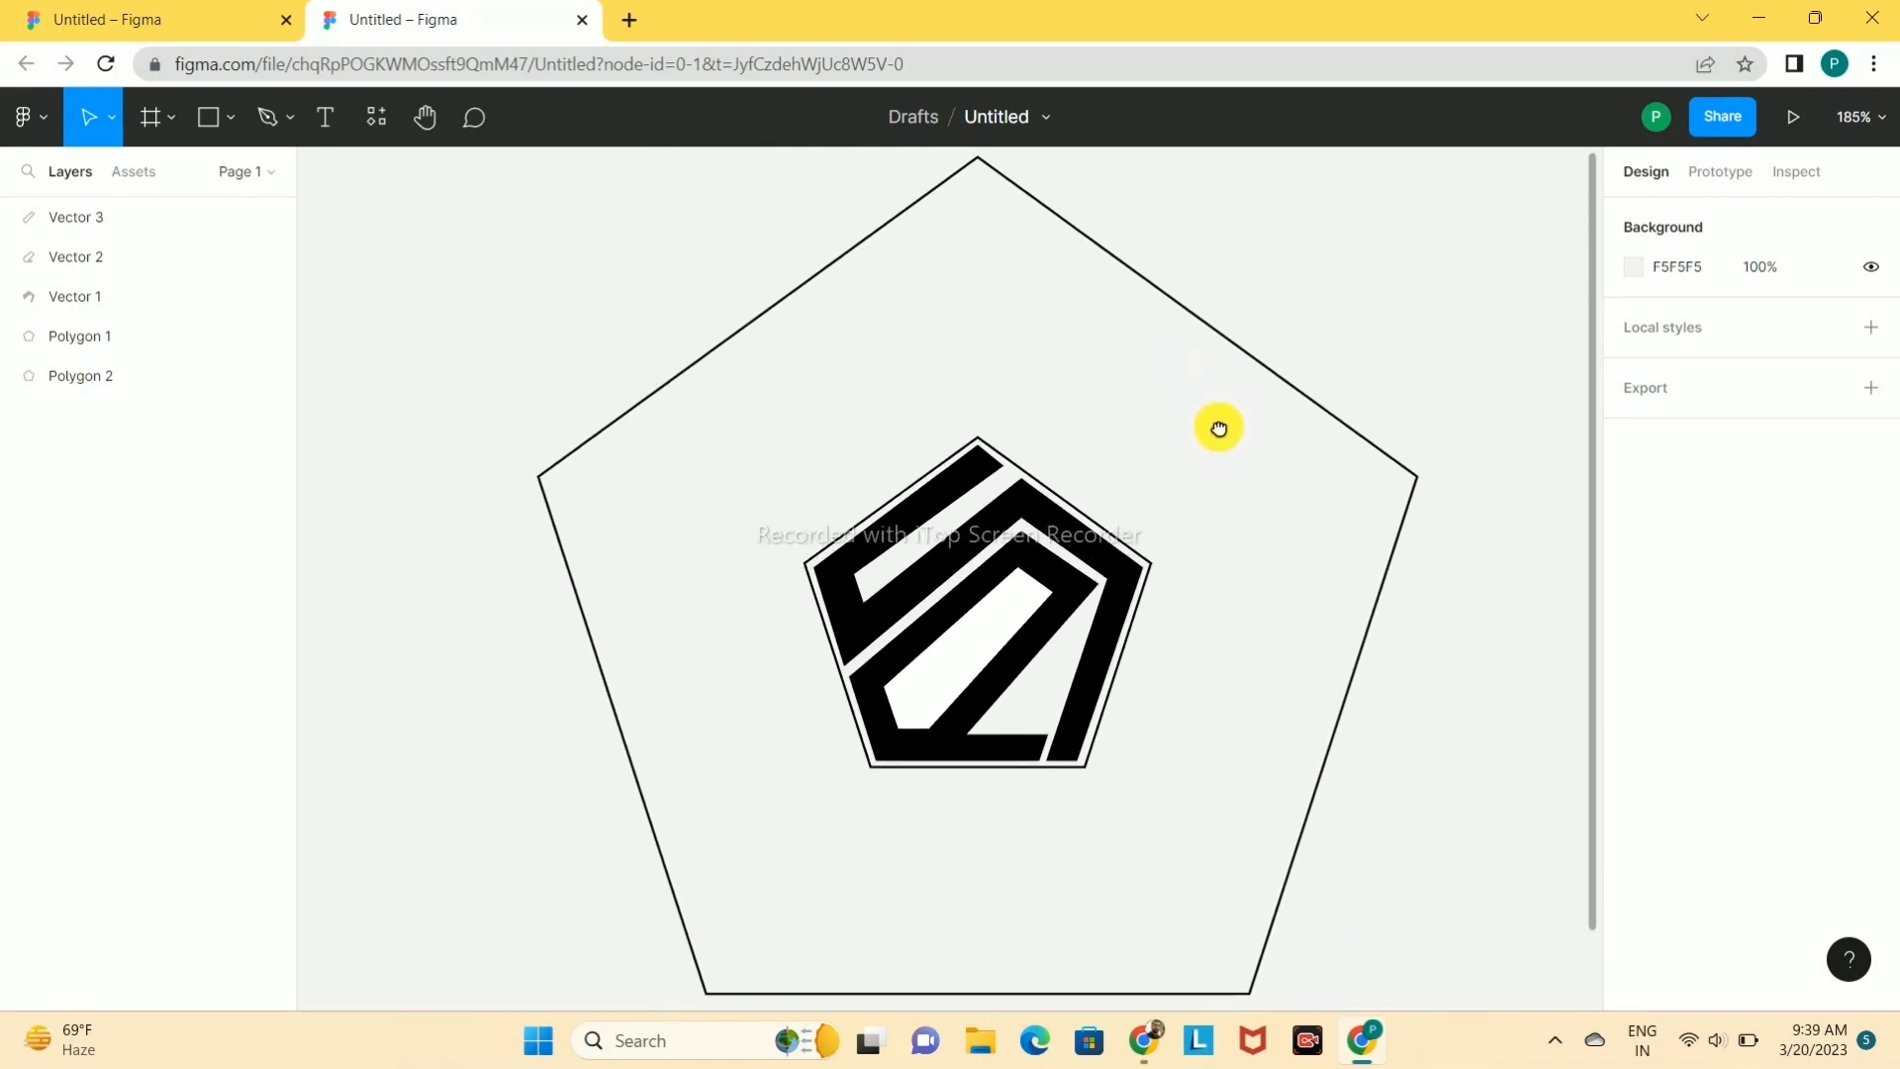
pyautogui.click(269, 116)
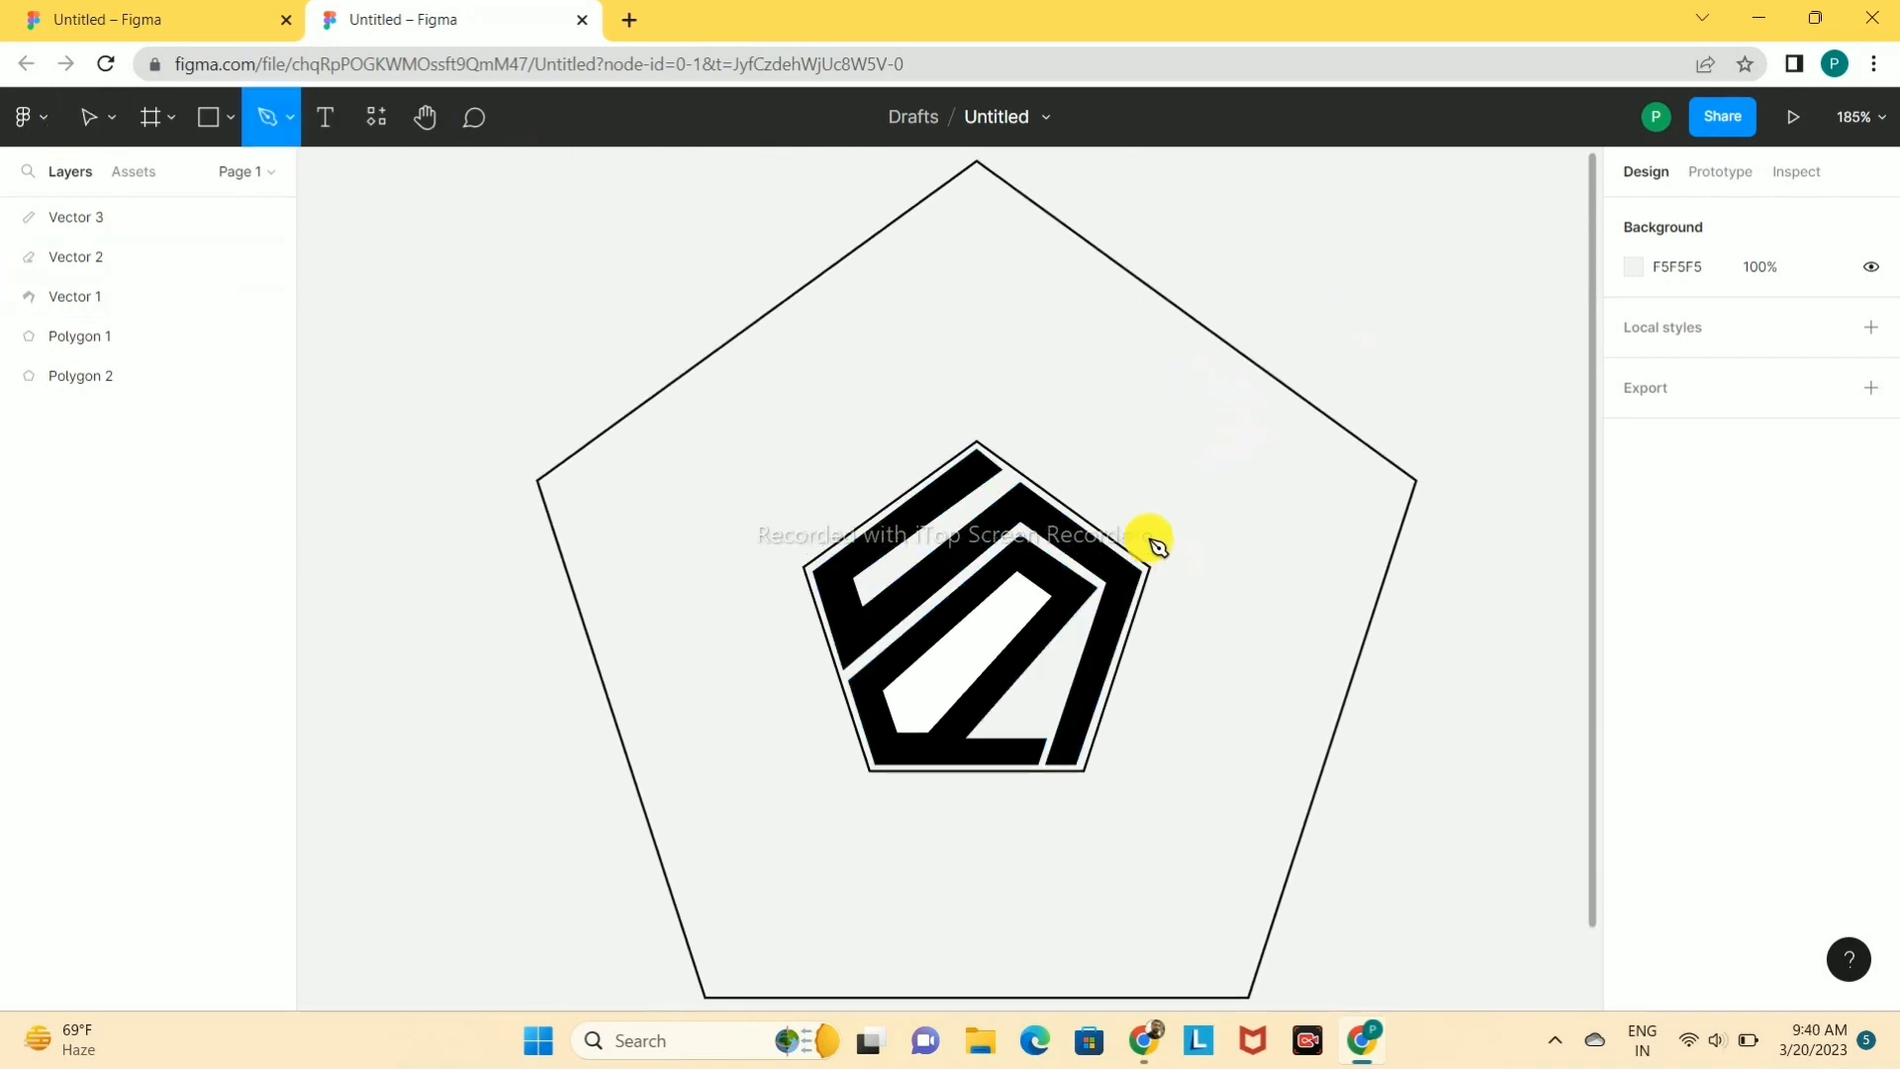
pyautogui.click(792, 565)
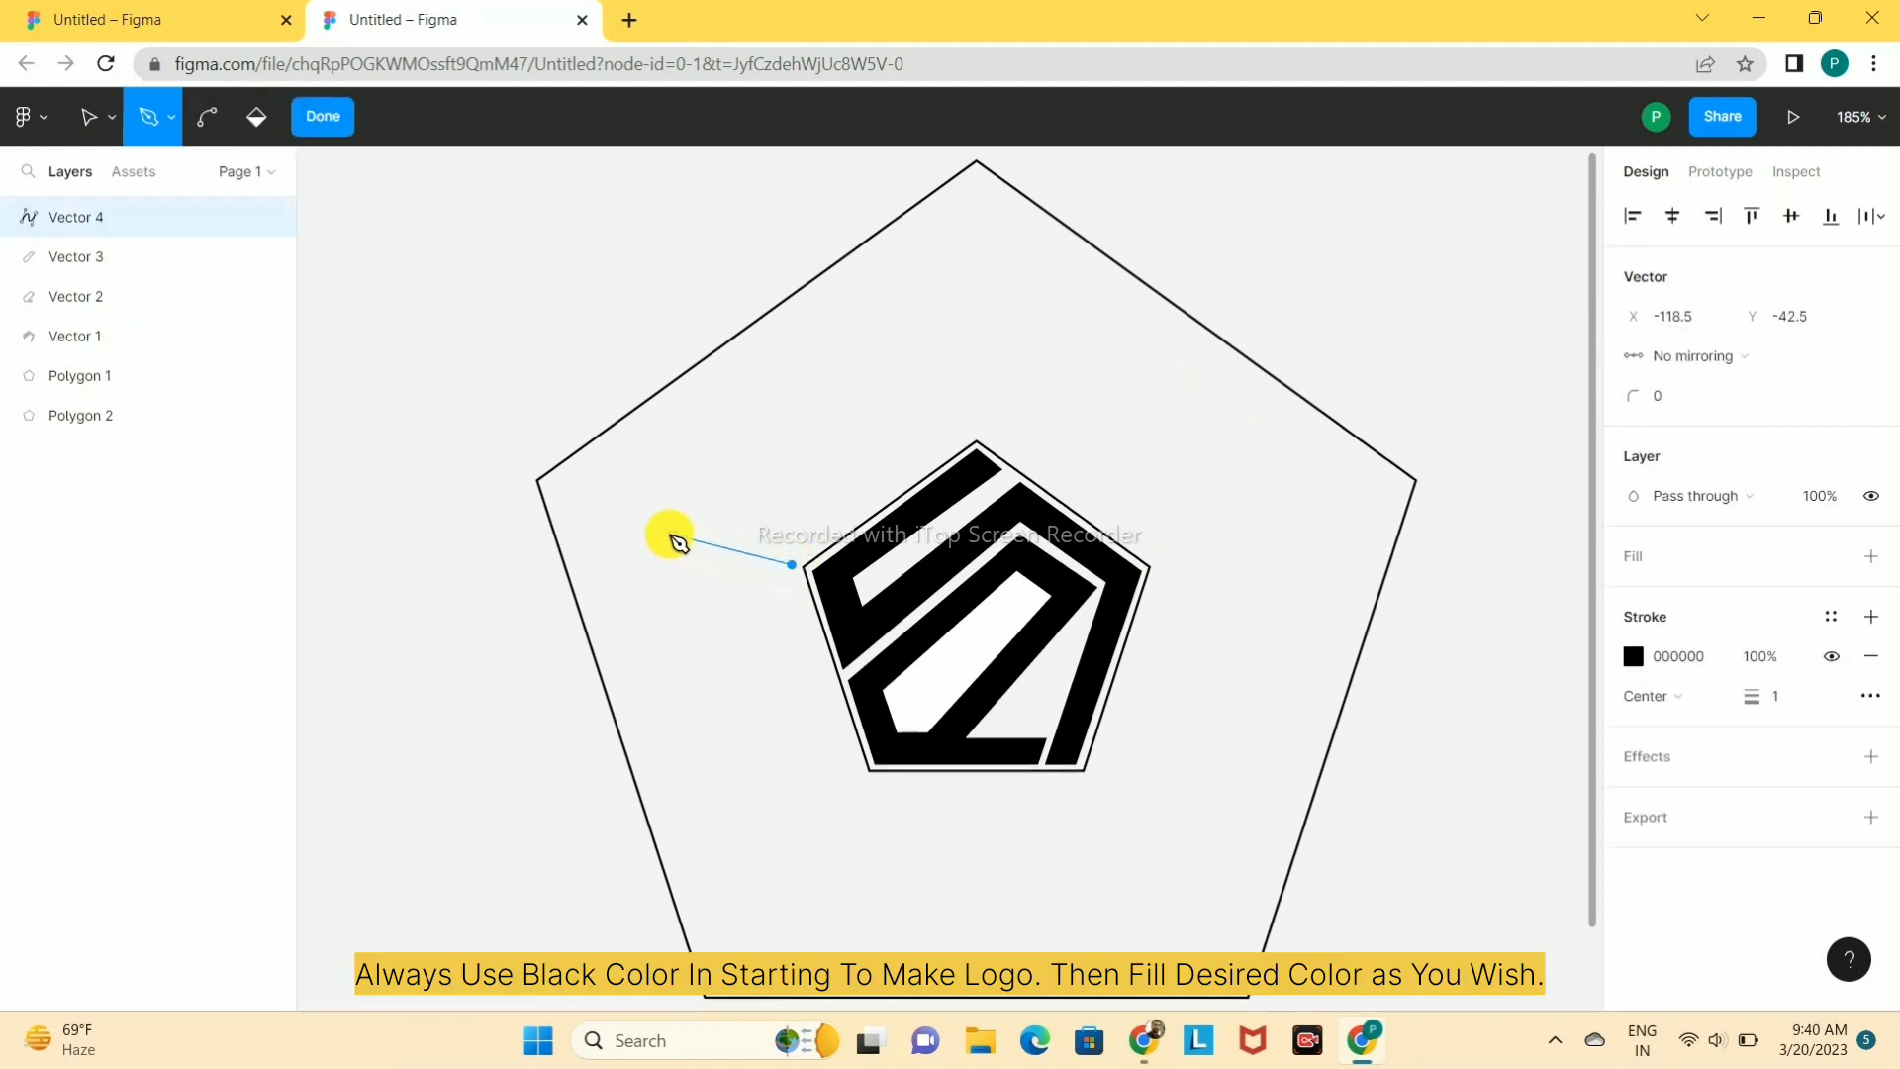
pyautogui.click(562, 489)
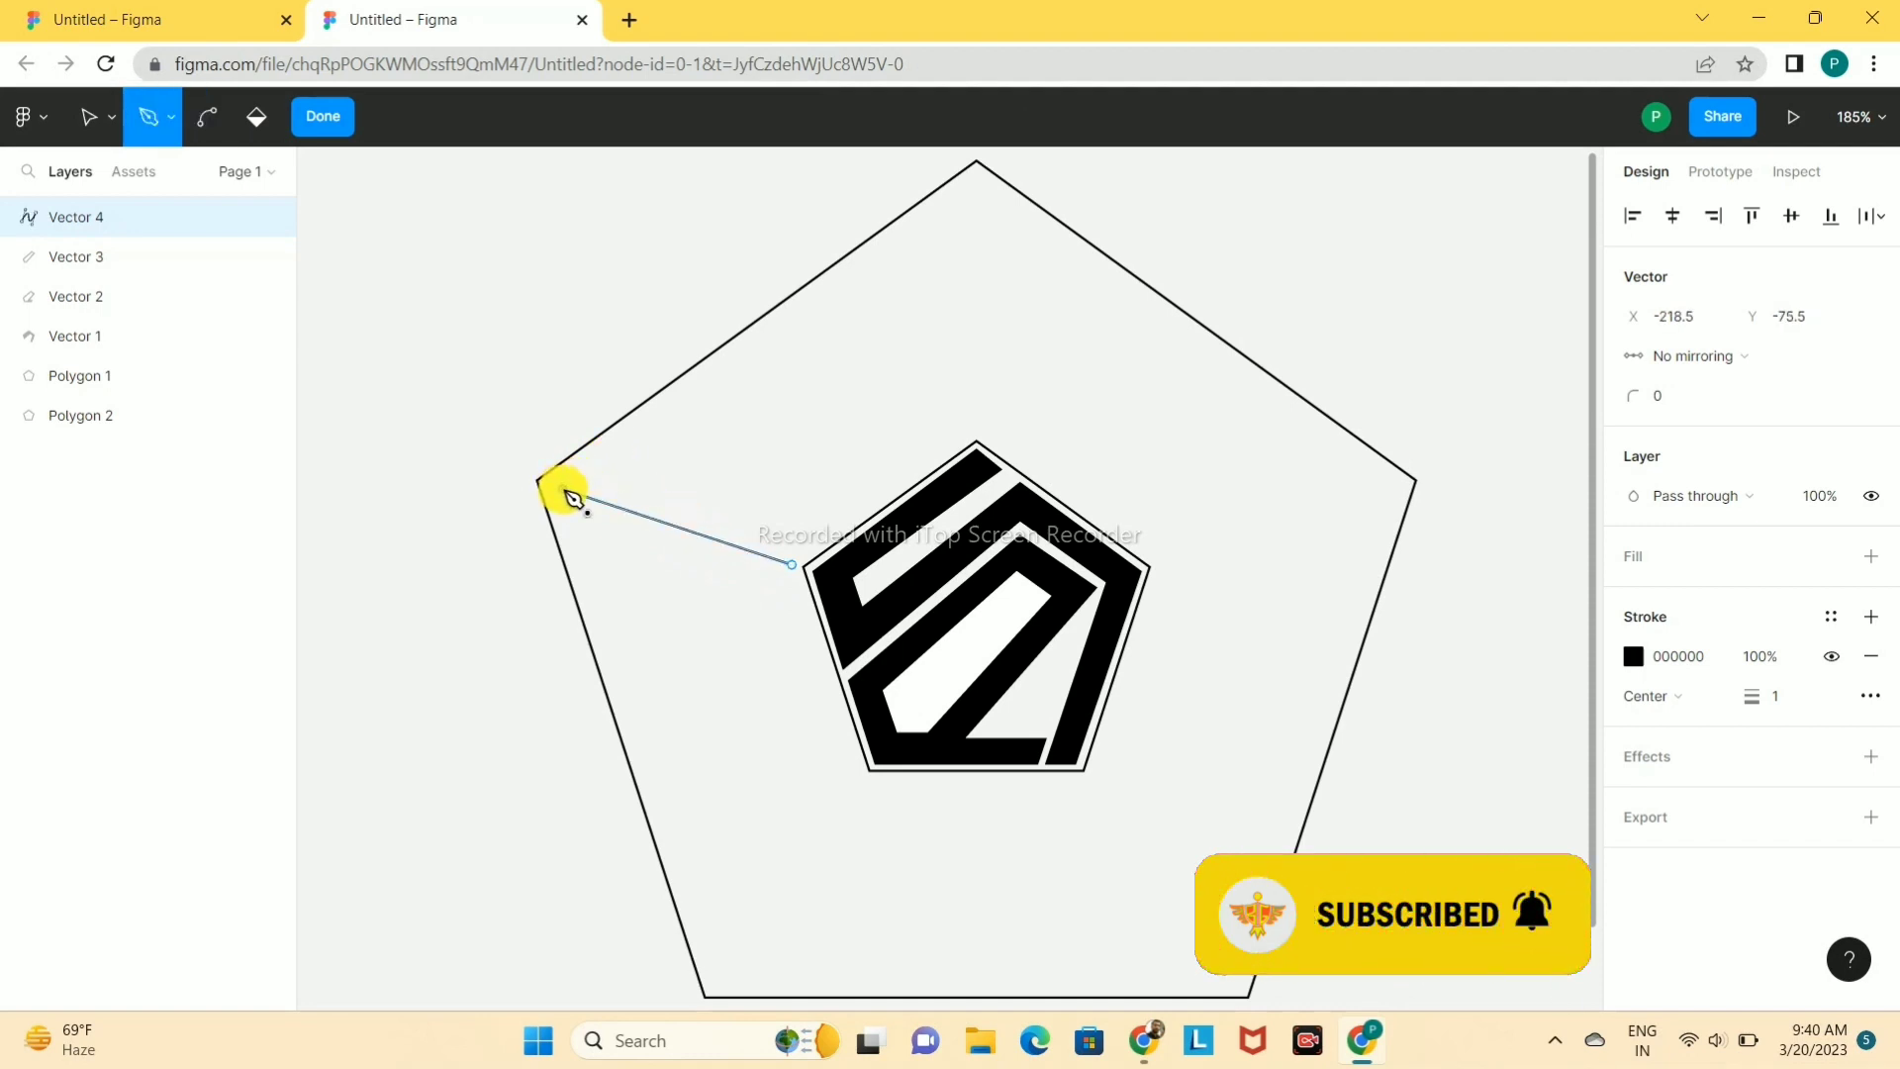
pyautogui.click(974, 185)
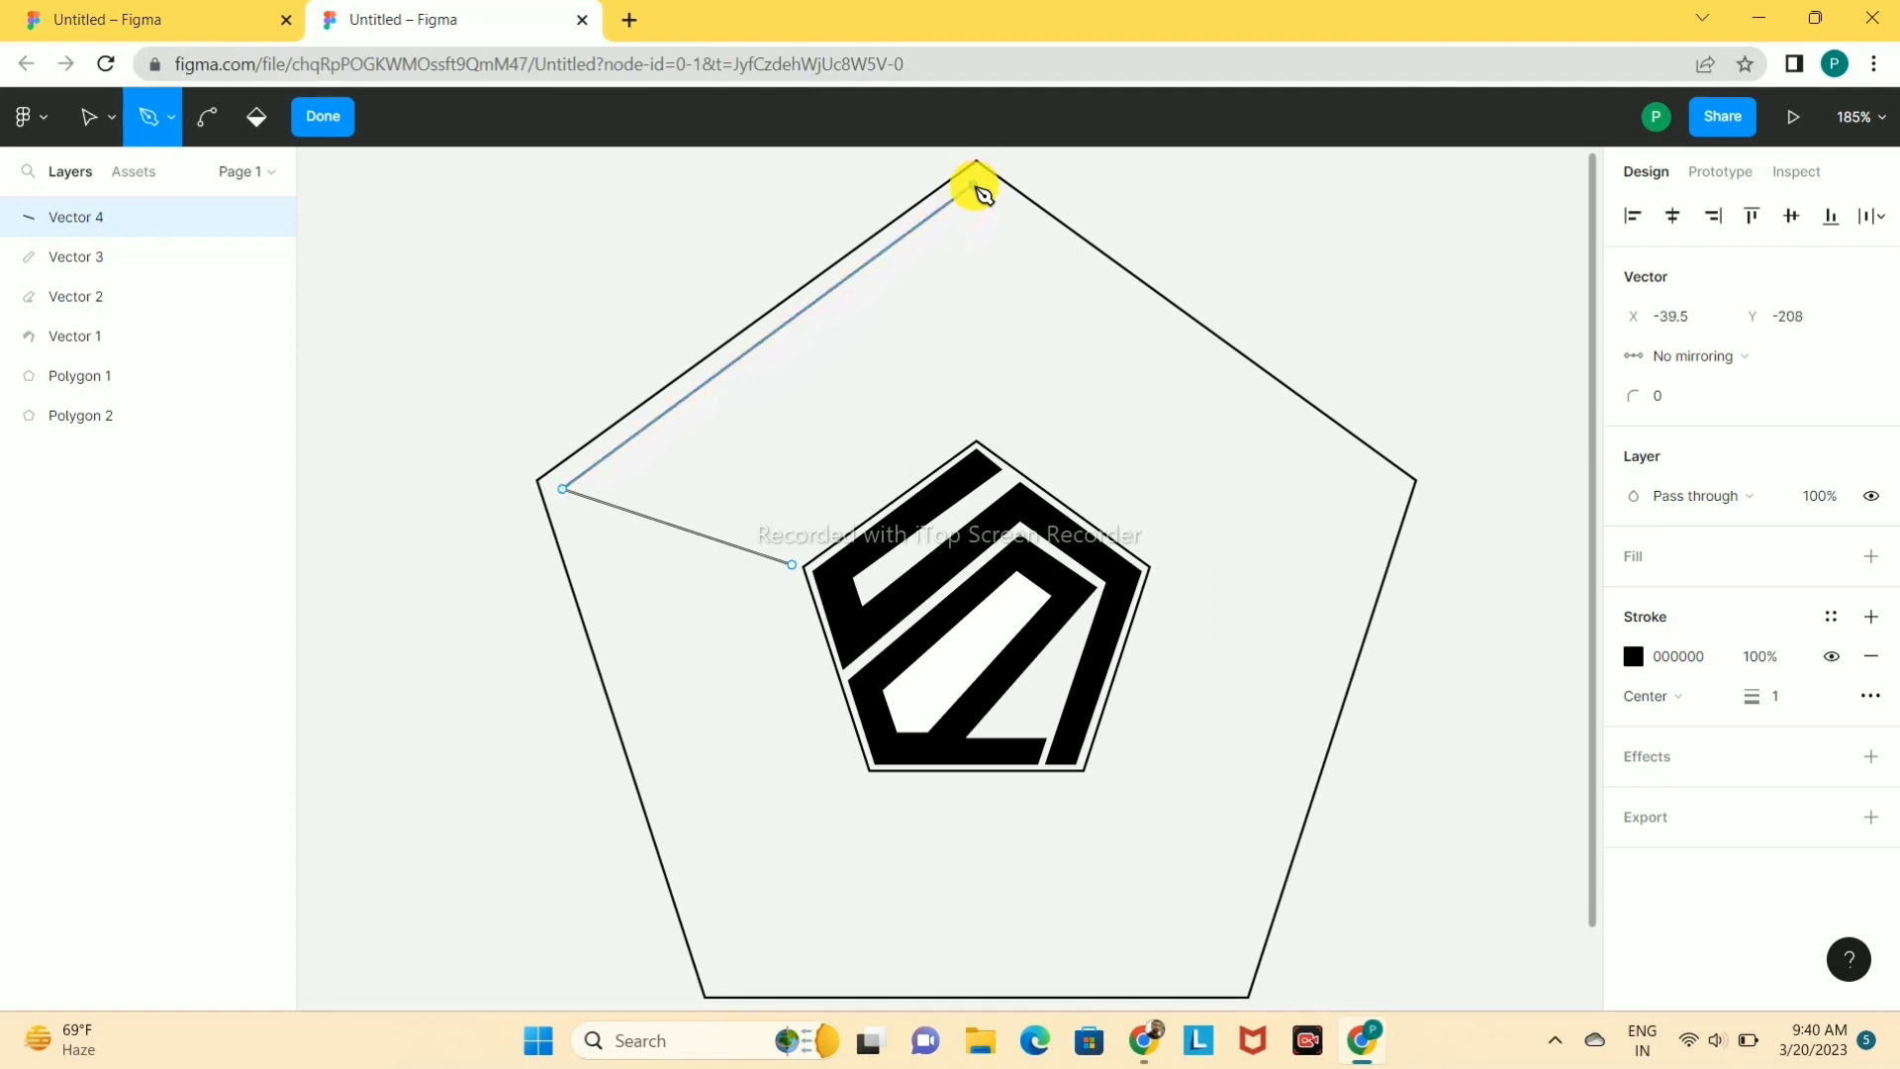
pyautogui.click(974, 430)
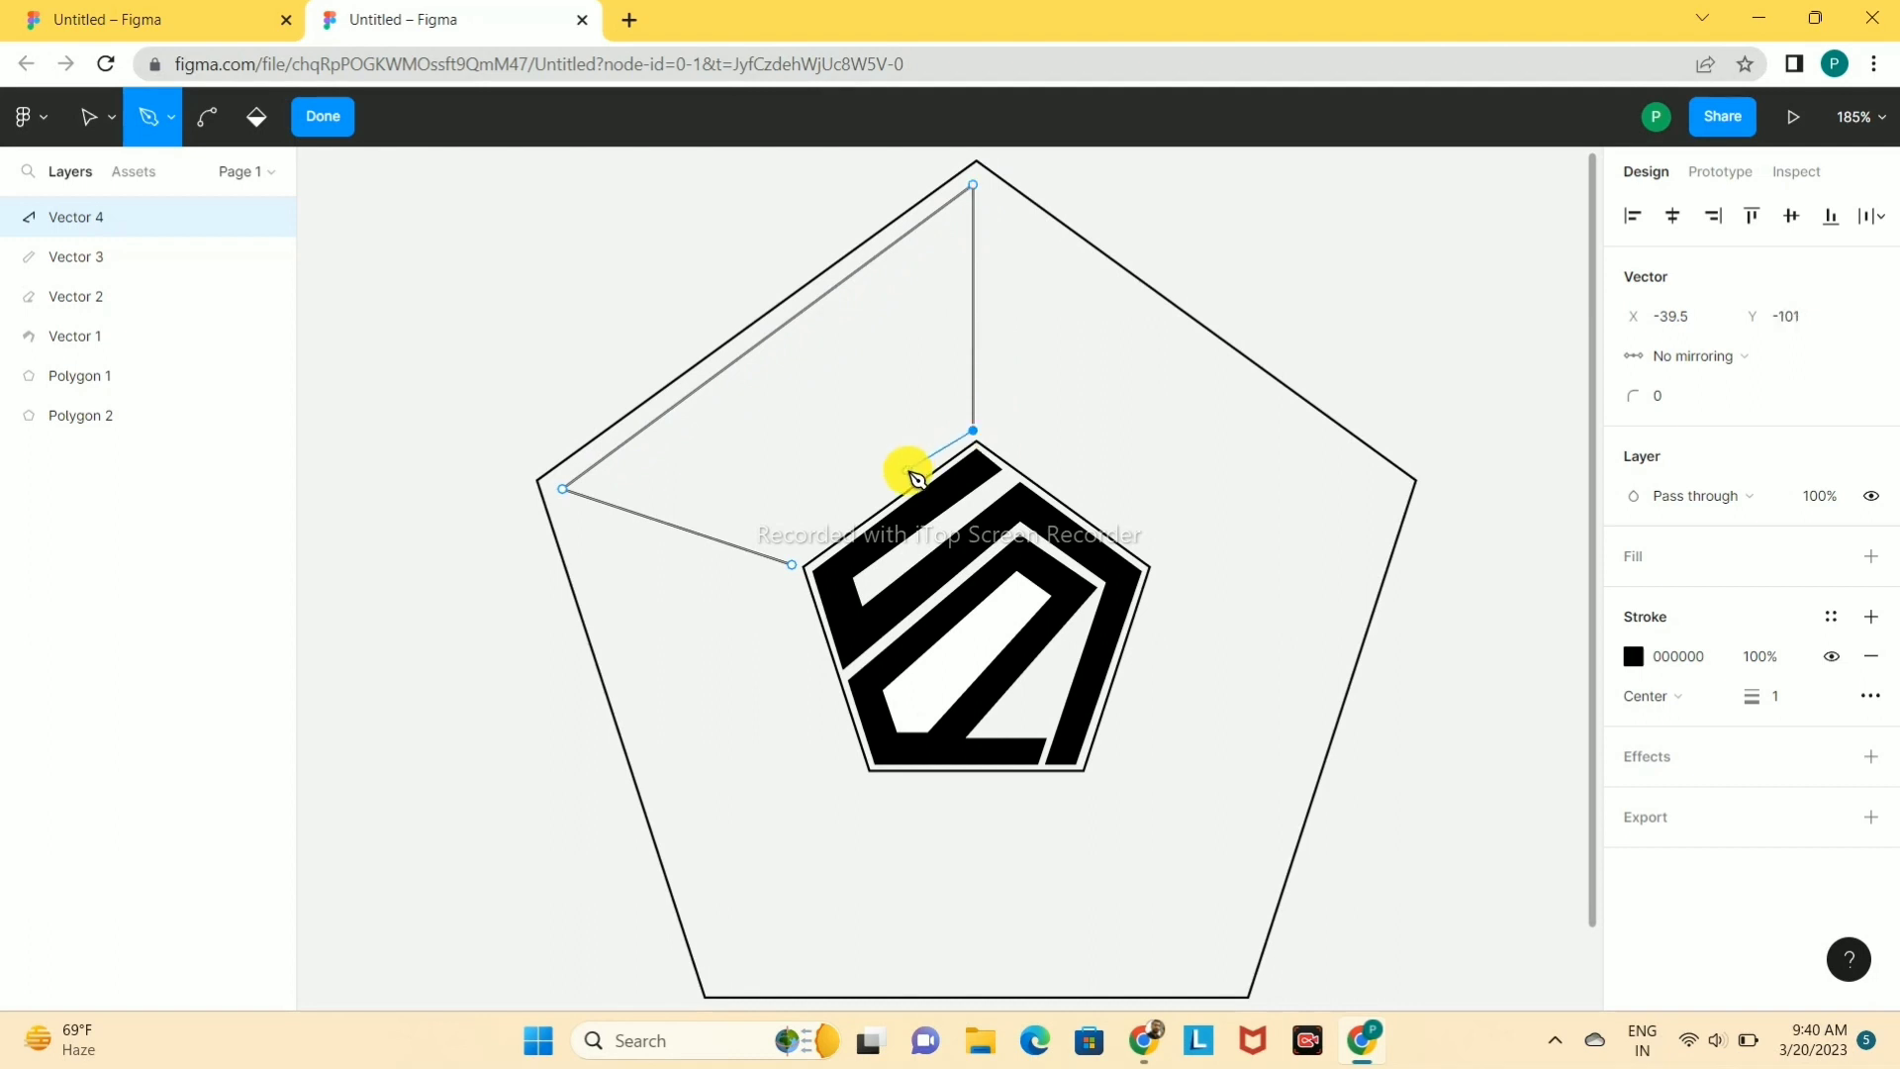
pyautogui.click(802, 572)
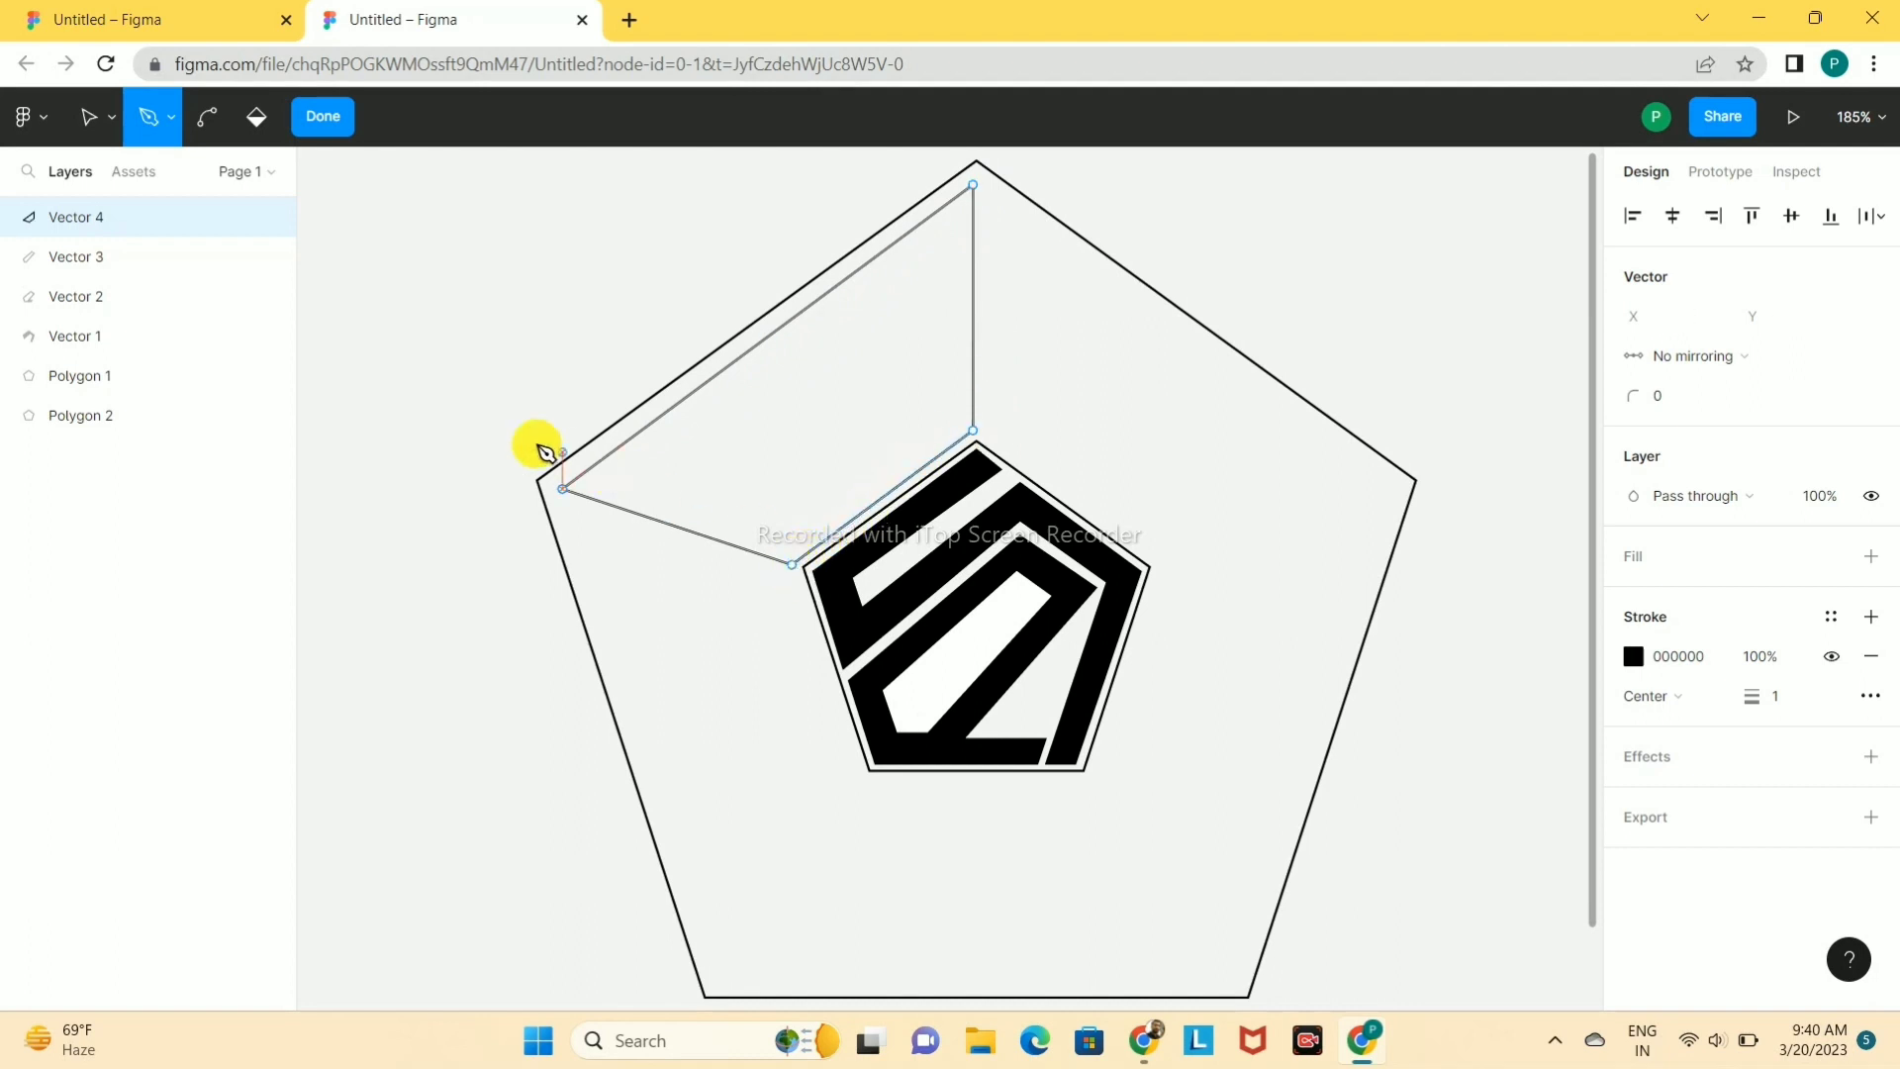
pyautogui.click(322, 116)
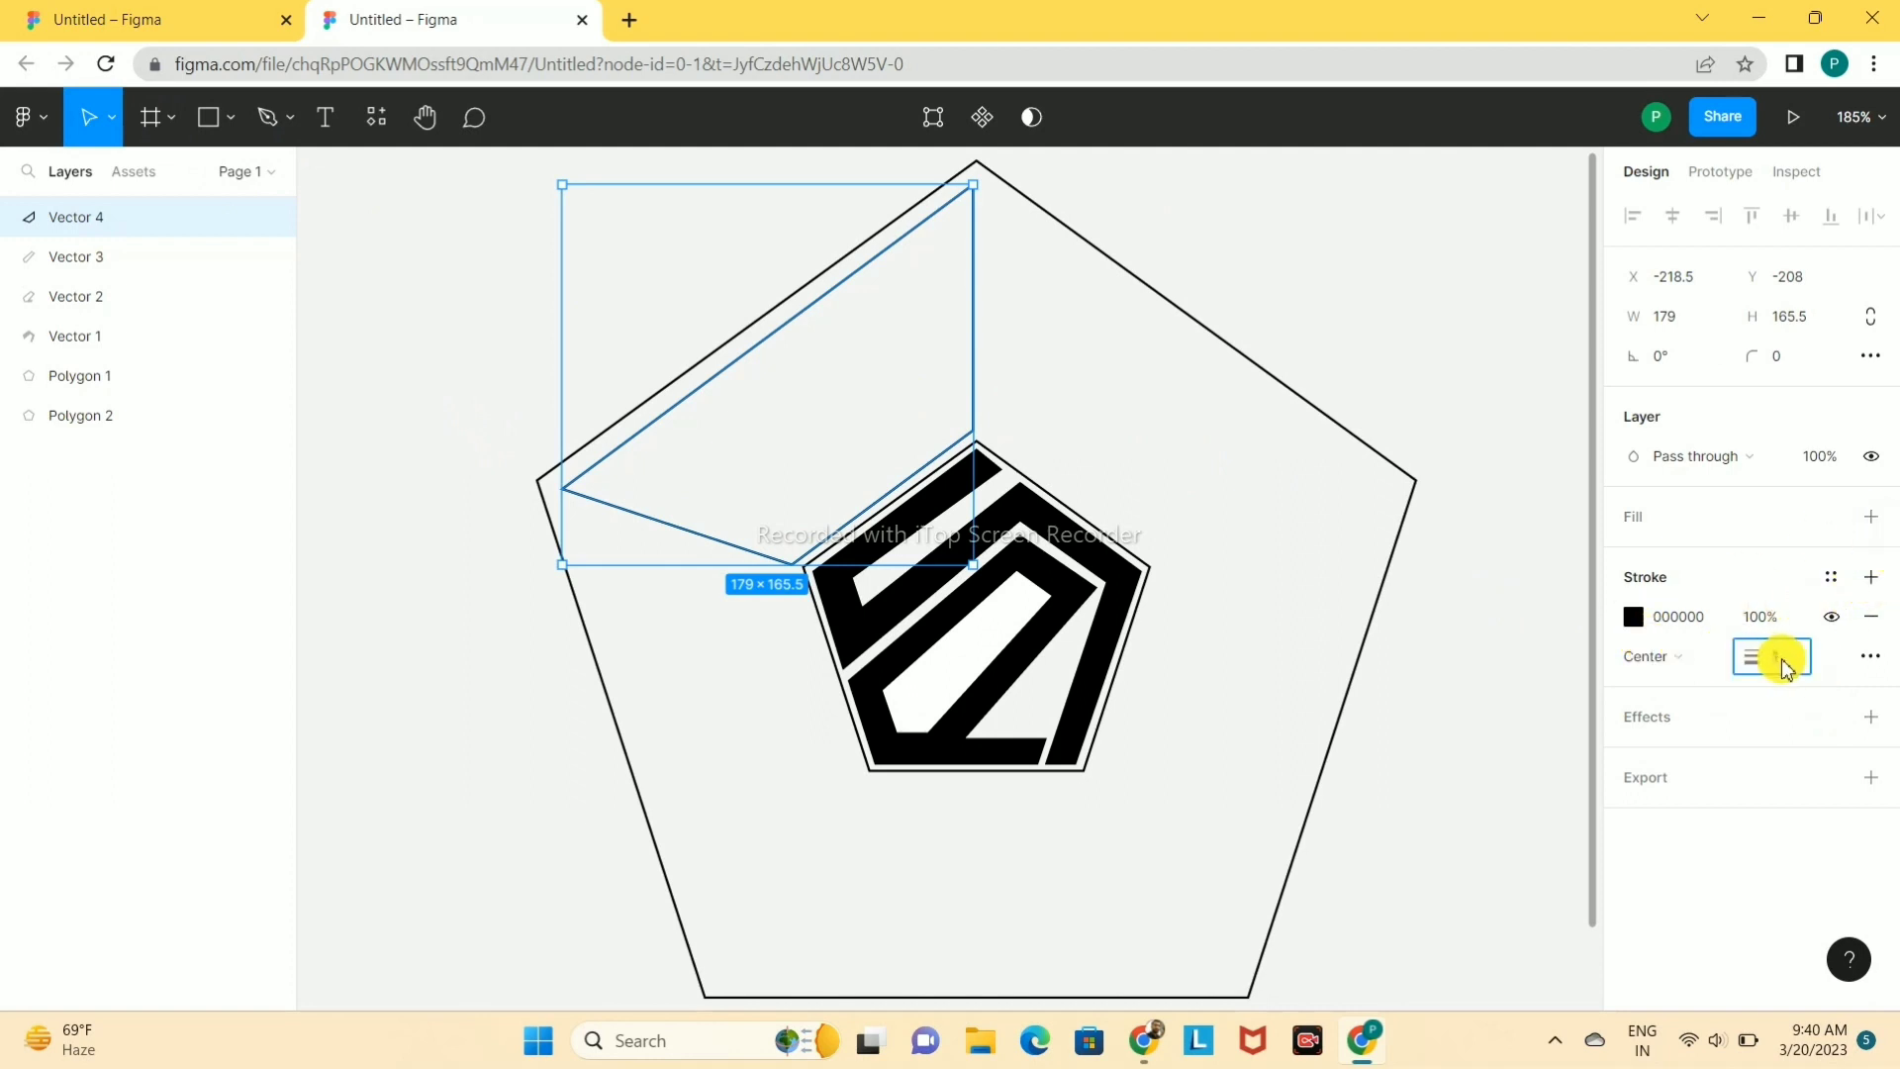
# - Set the new upper-left shape's stroke to Inside with a width of 15
pyautogui.click(1682, 656)
pyautogui.click(1694, 677)
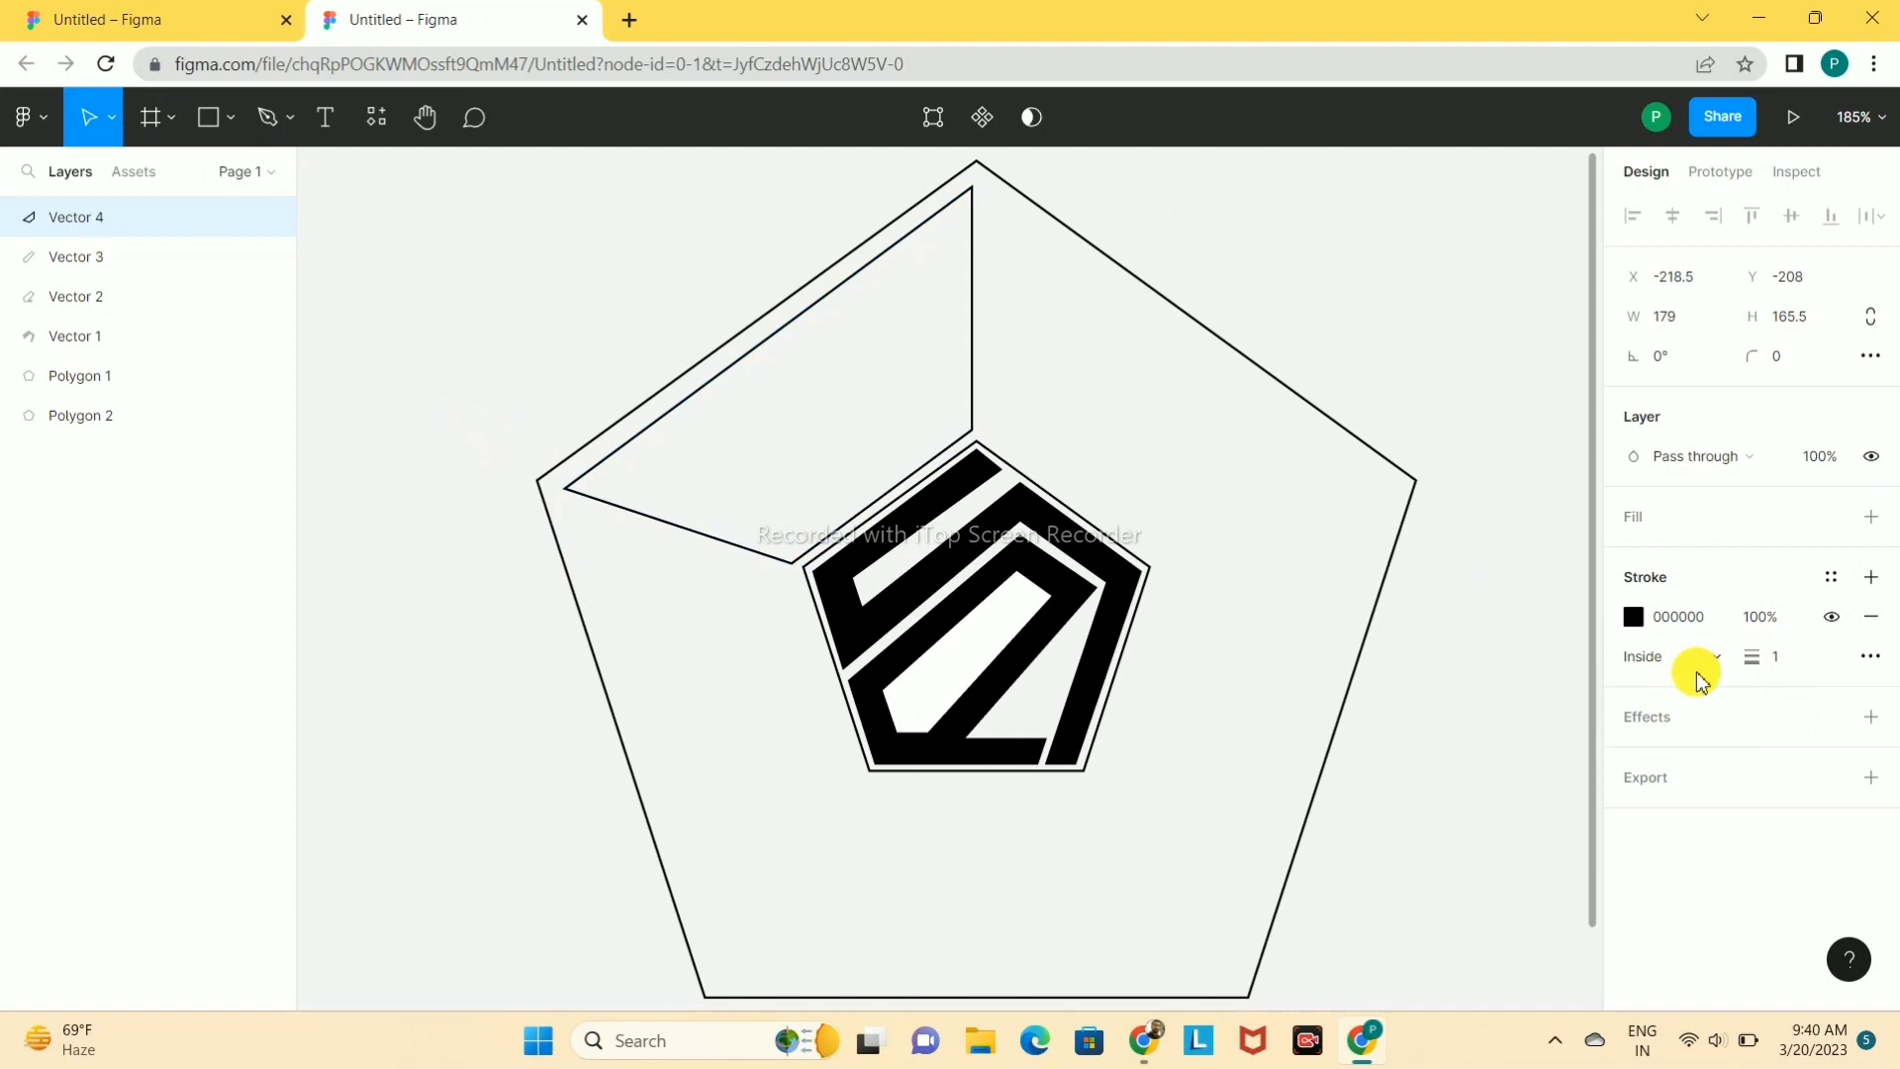
pyautogui.click(1781, 658)
pyautogui.write('15')
pyautogui.press('Return')
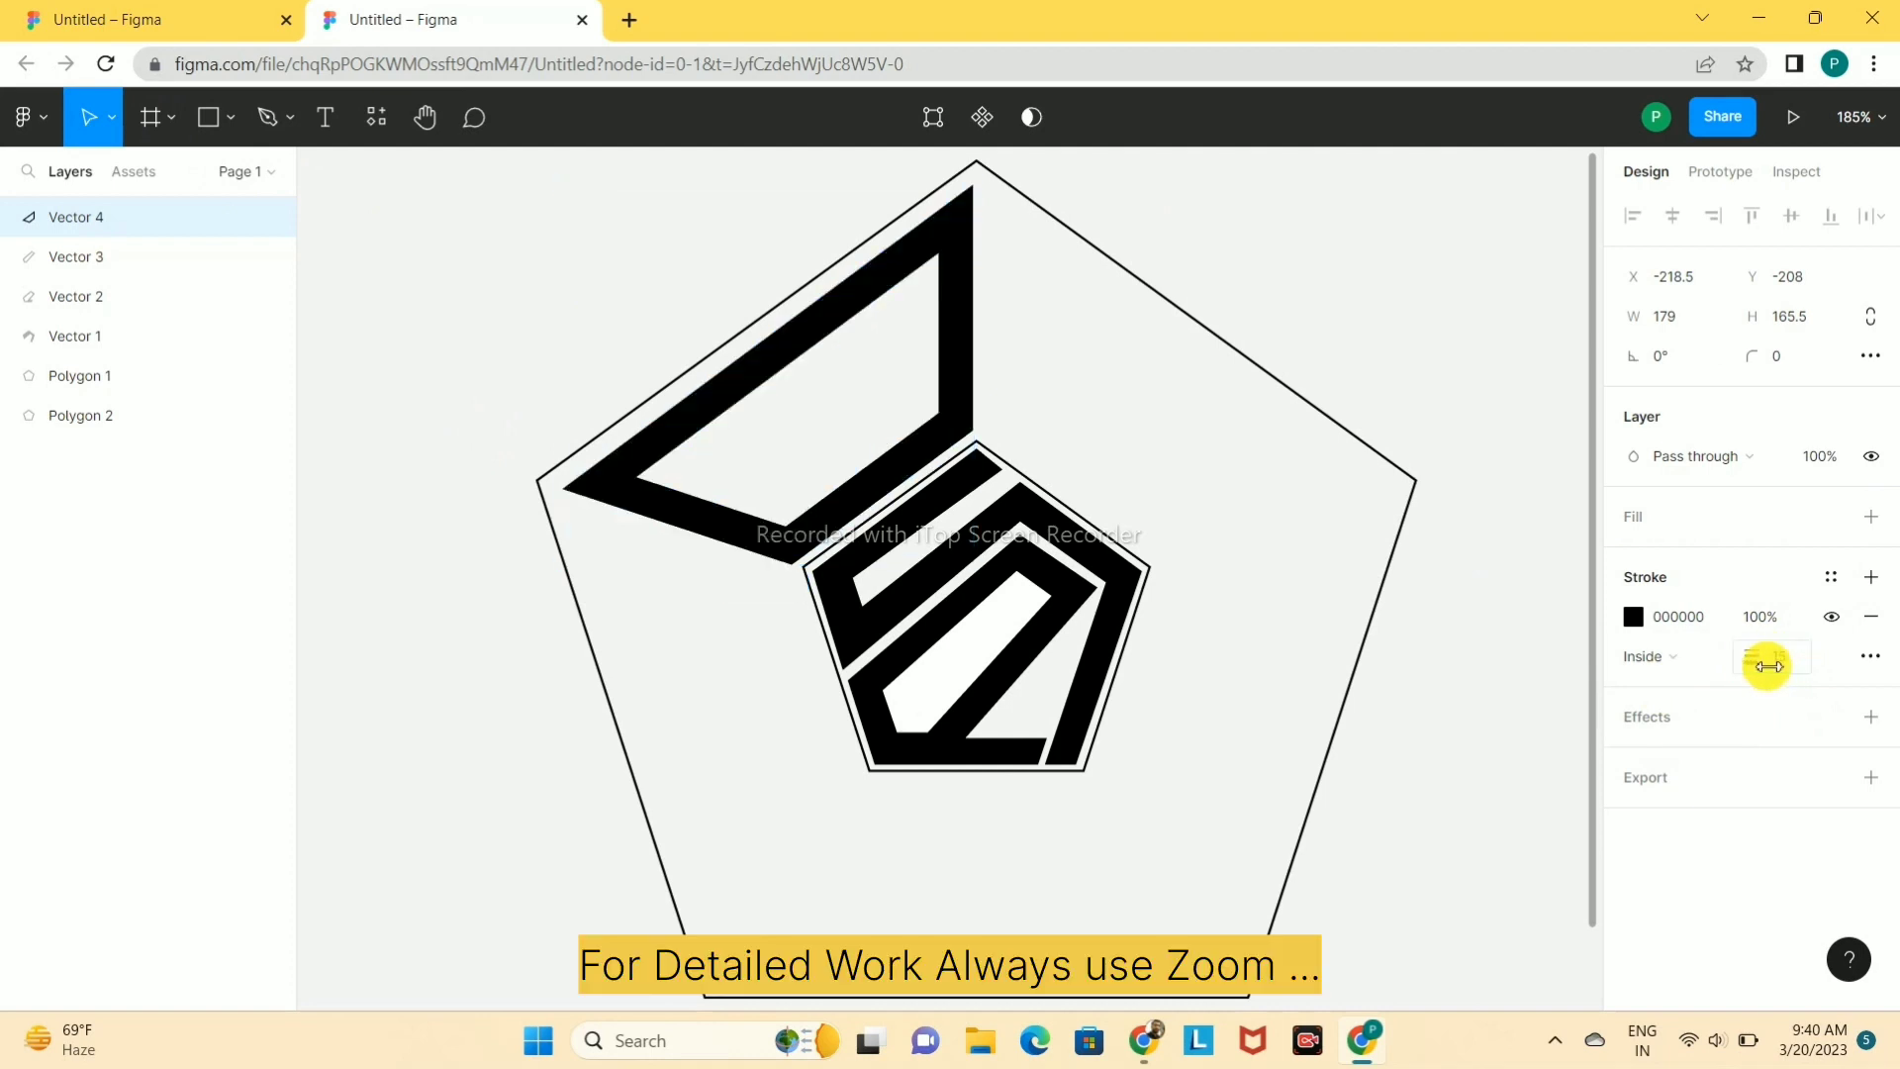
pyautogui.click(1024, 342)
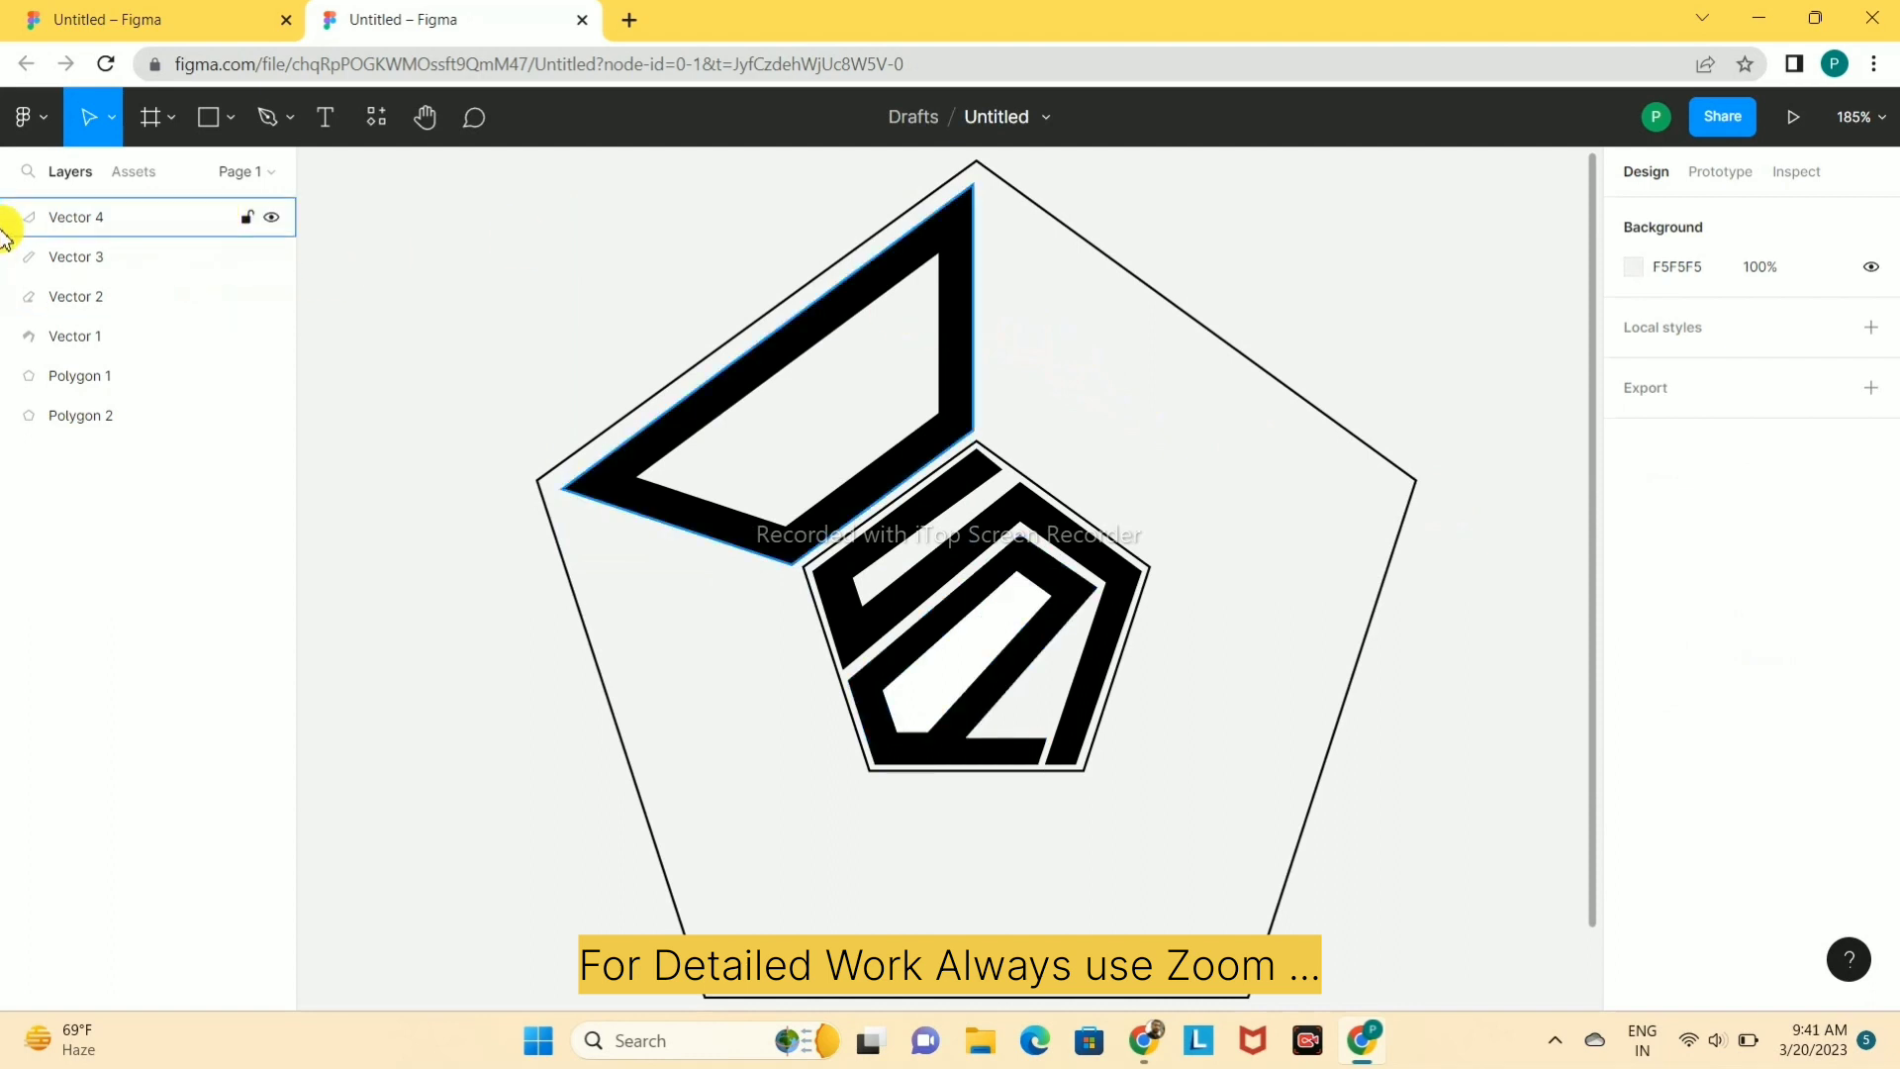
# - Draw a matching closed four-sided Pen shape, about 173 × 157.5, between the pentagons' upper-right edges, leaving a narrow gap beside the first
pyautogui.click(265, 116)
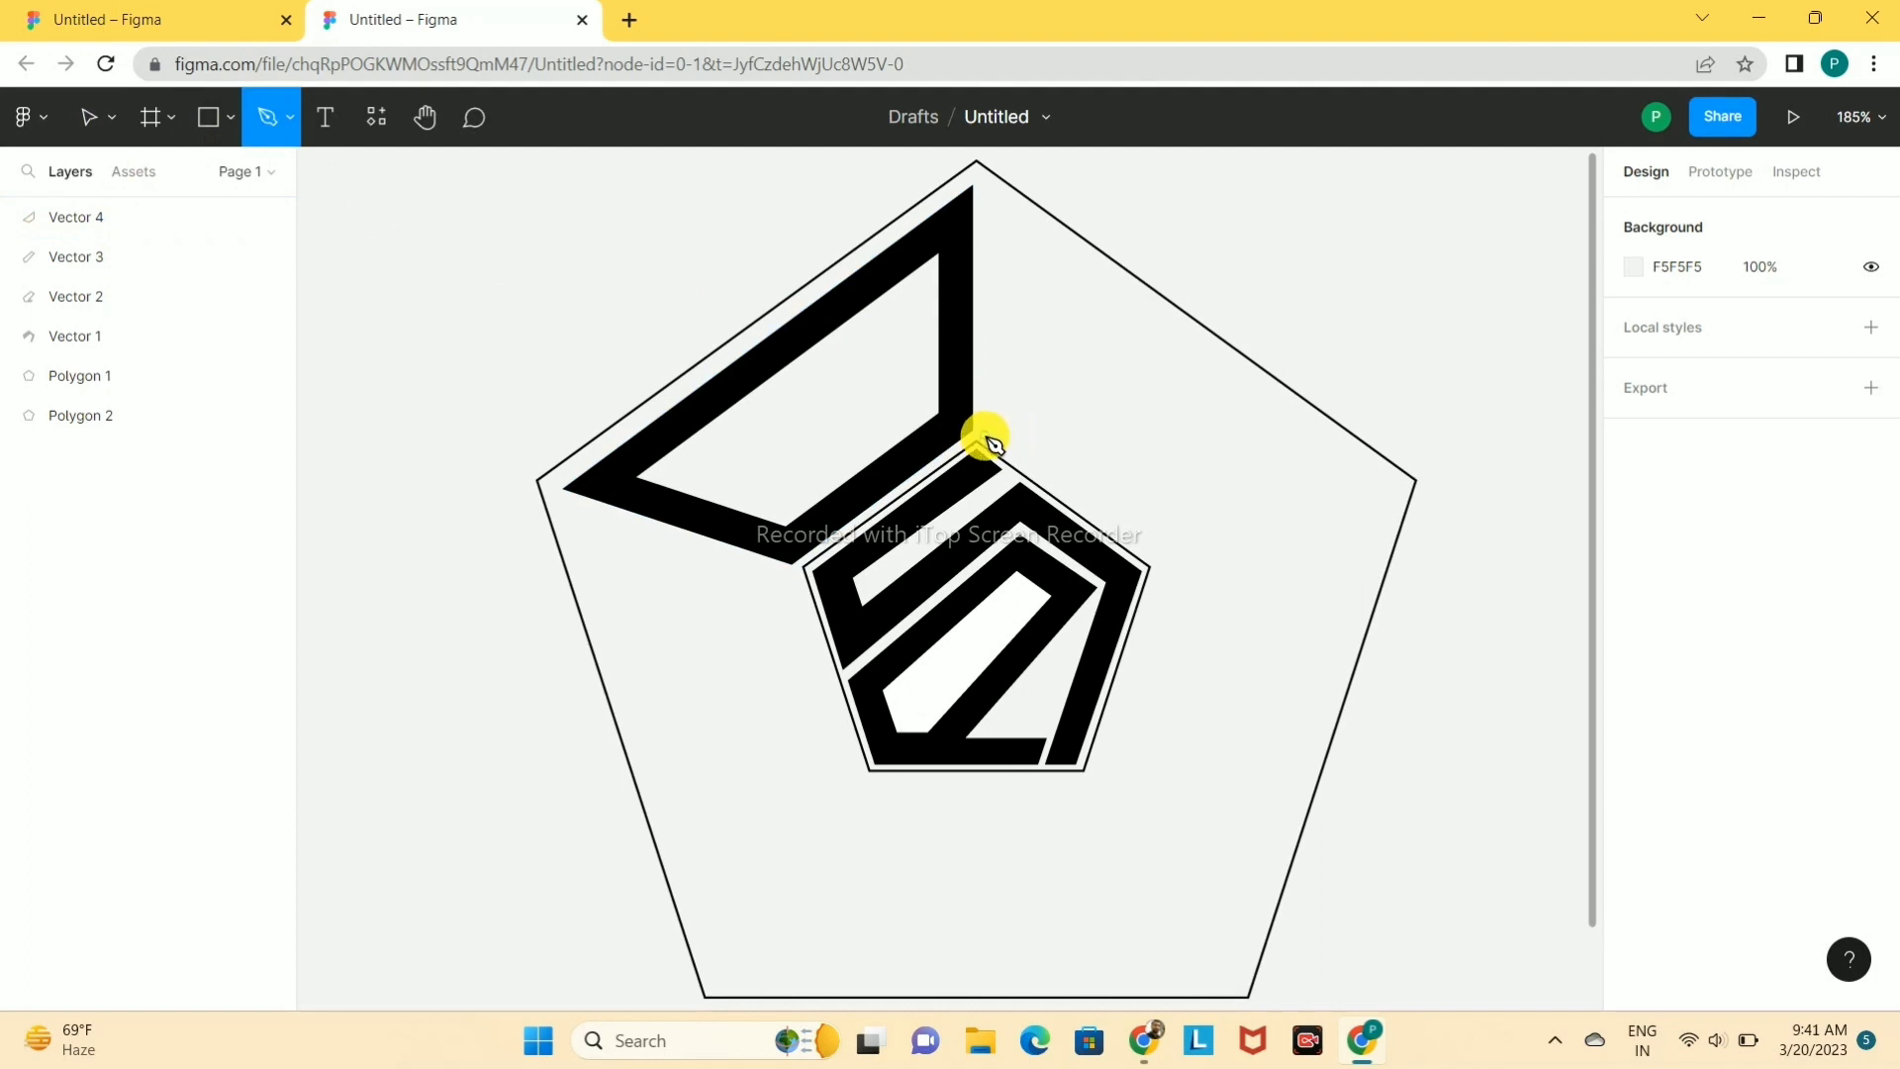
pyautogui.click(984, 433)
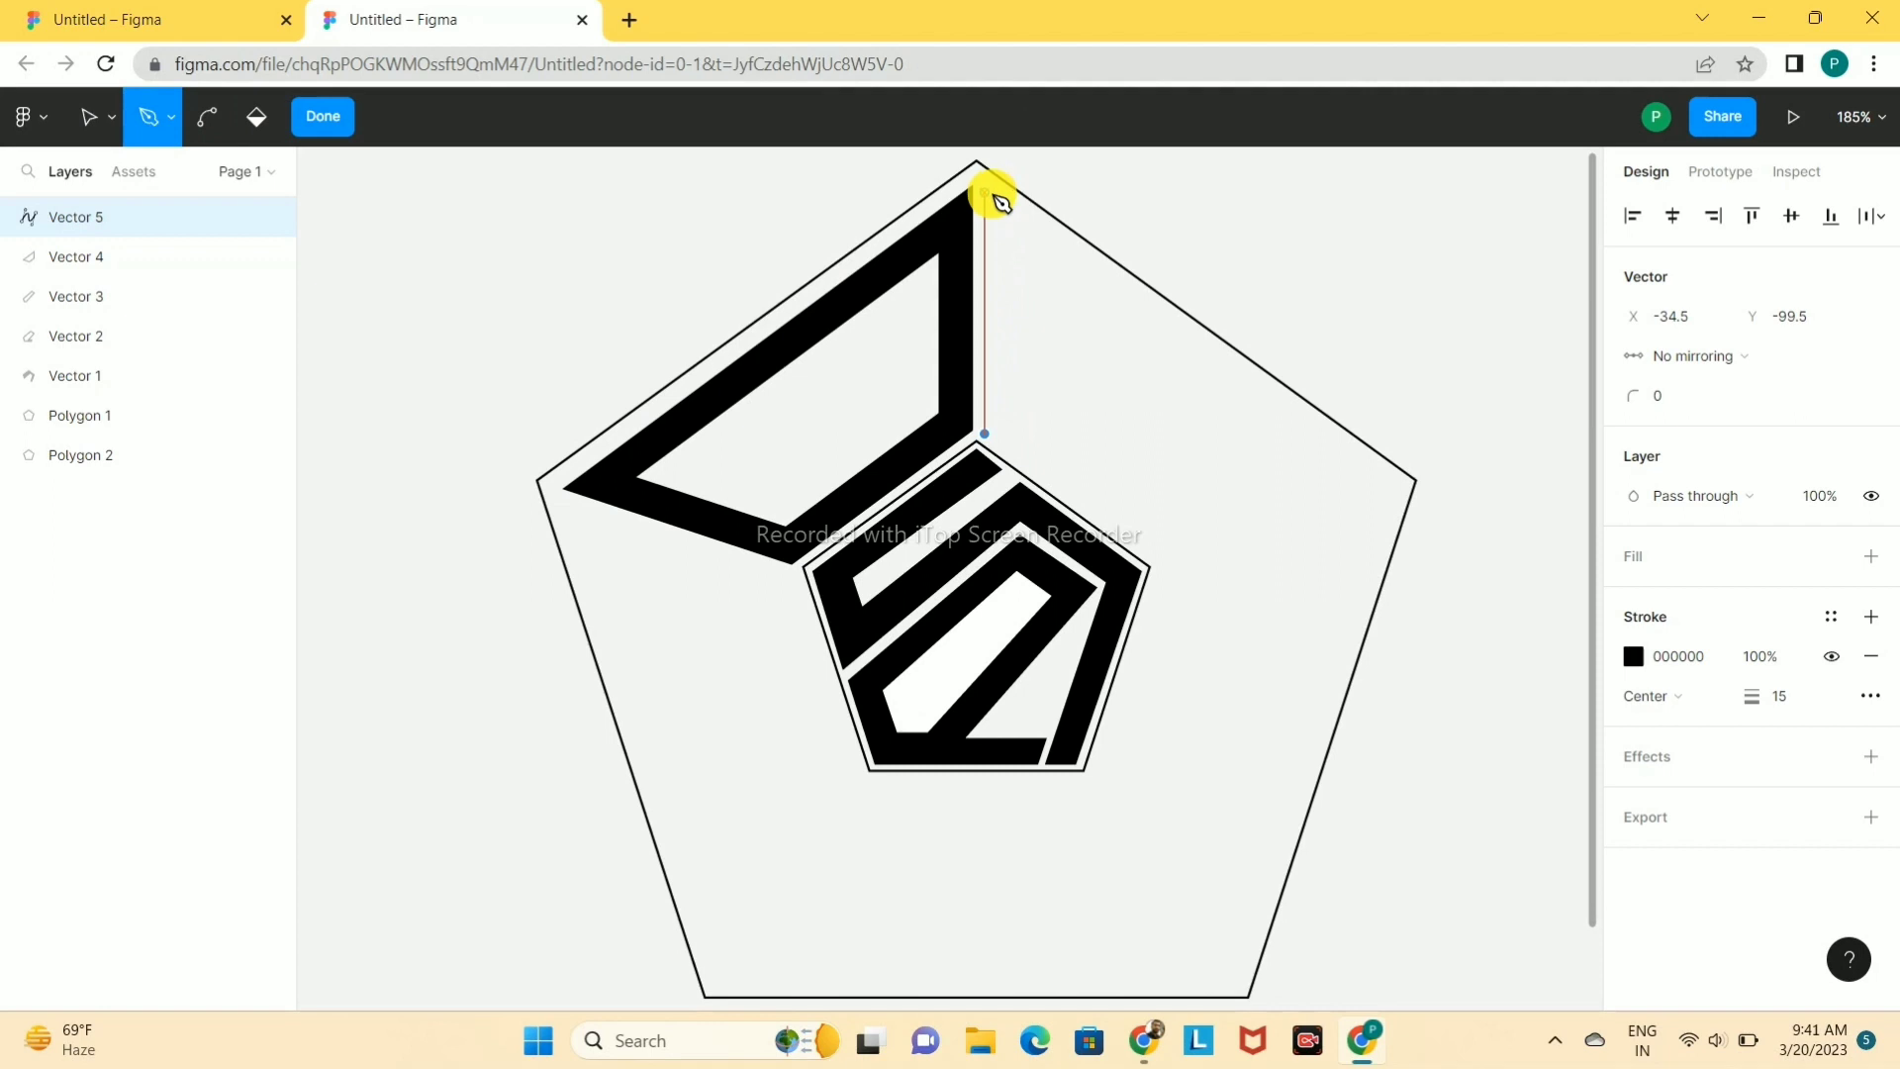
pyautogui.press('Escape')
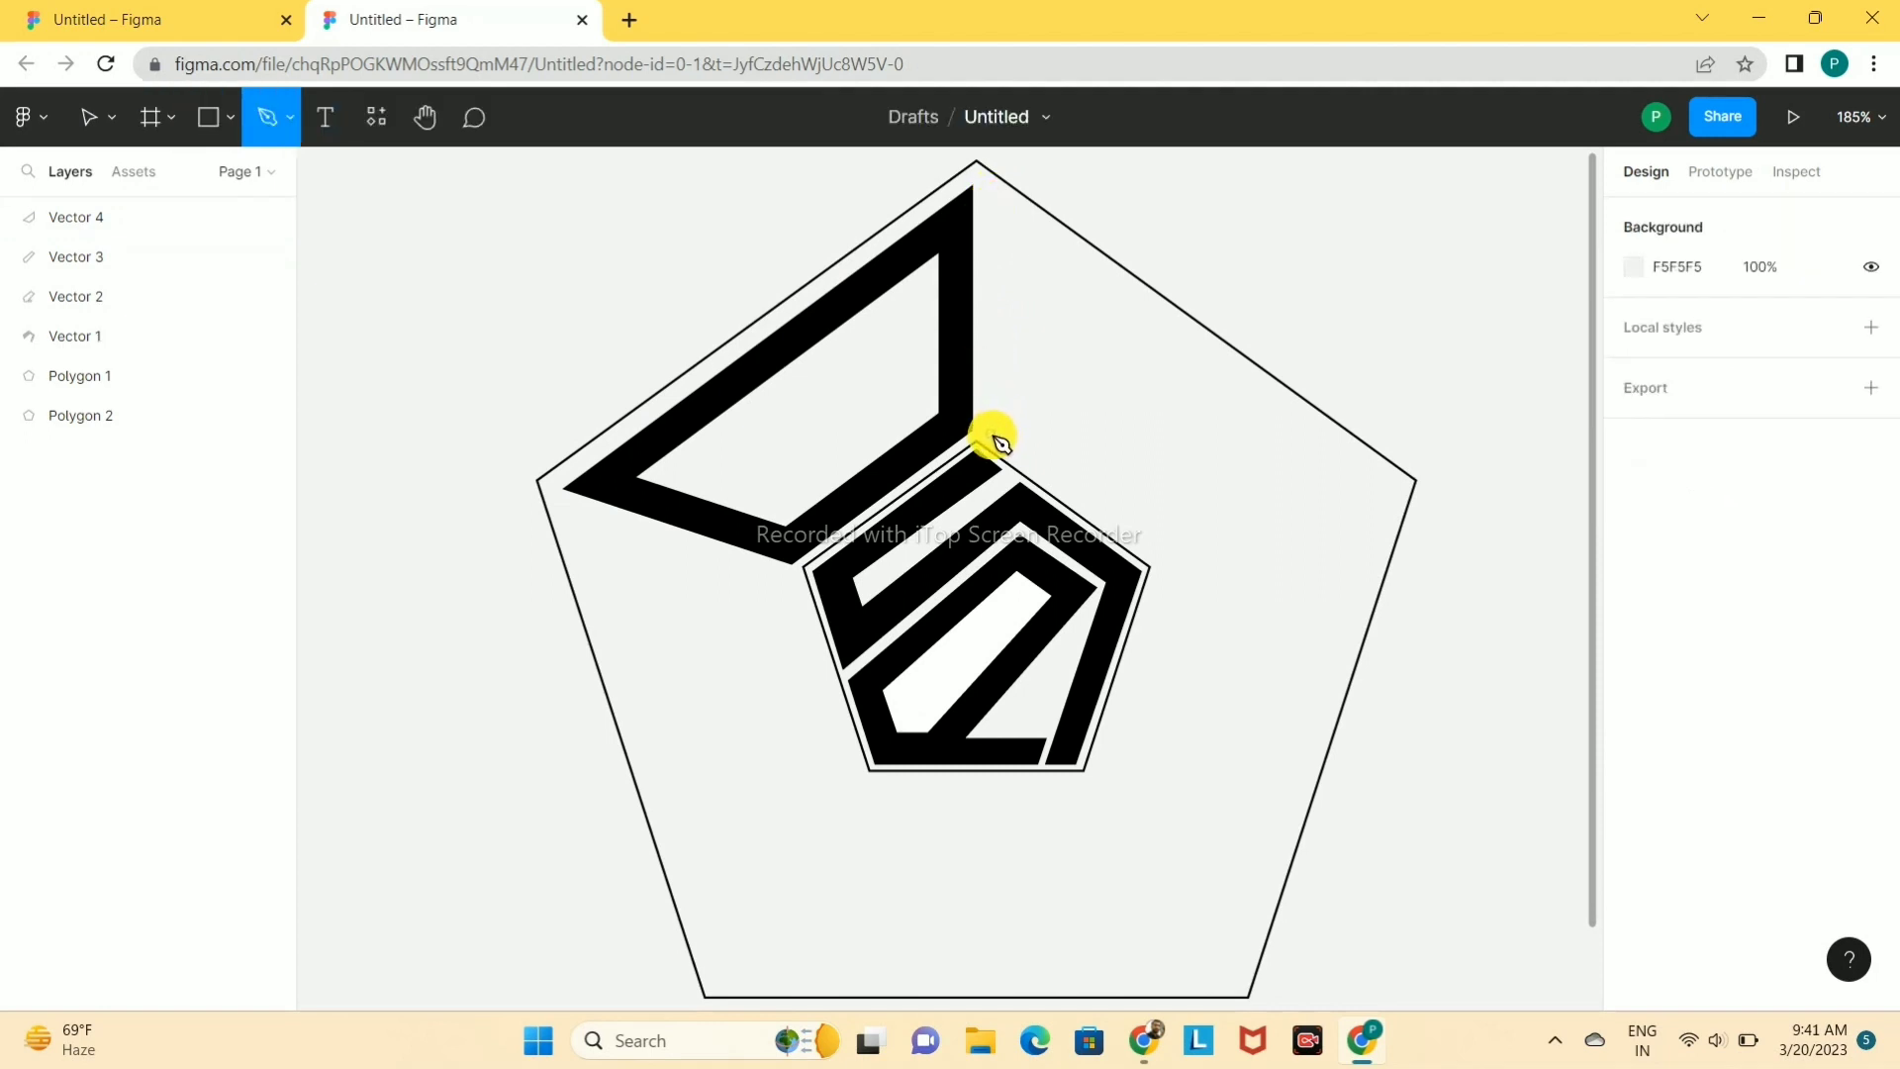
pyautogui.click(989, 434)
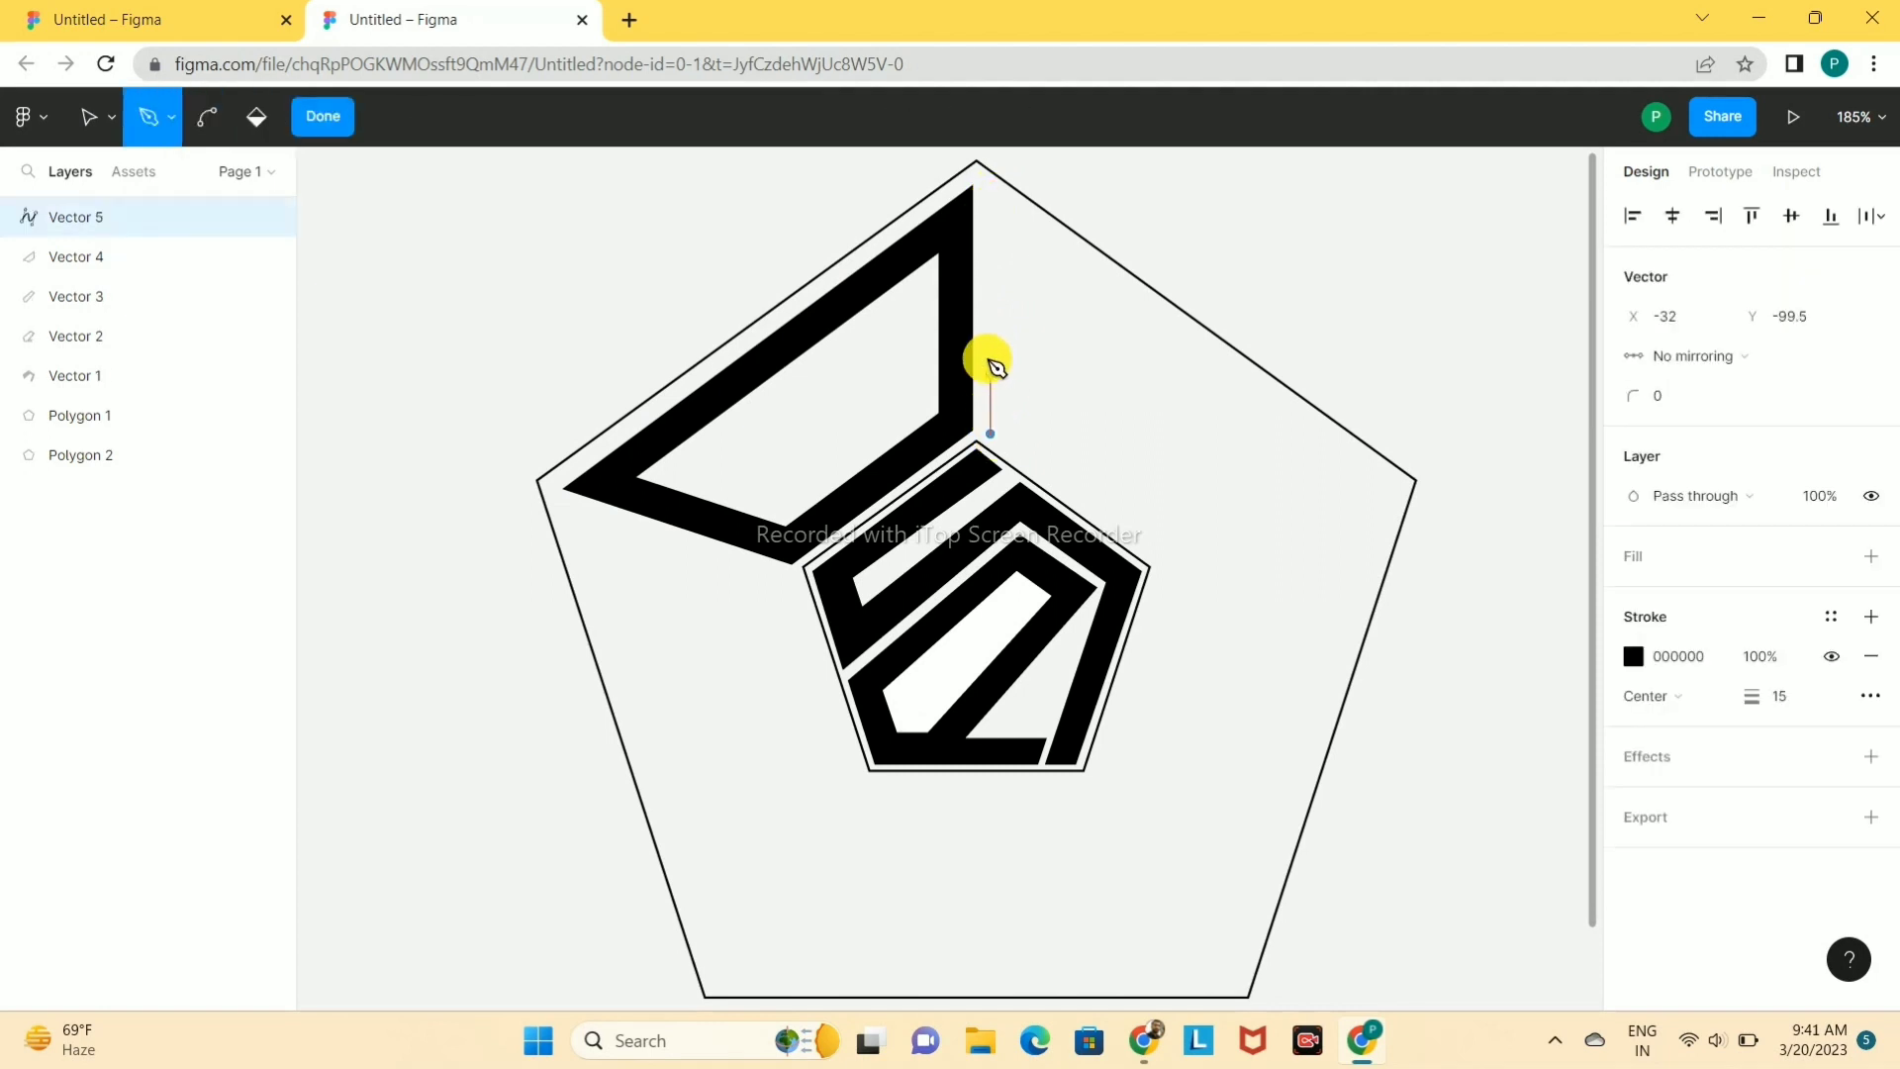
pyautogui.click(990, 203)
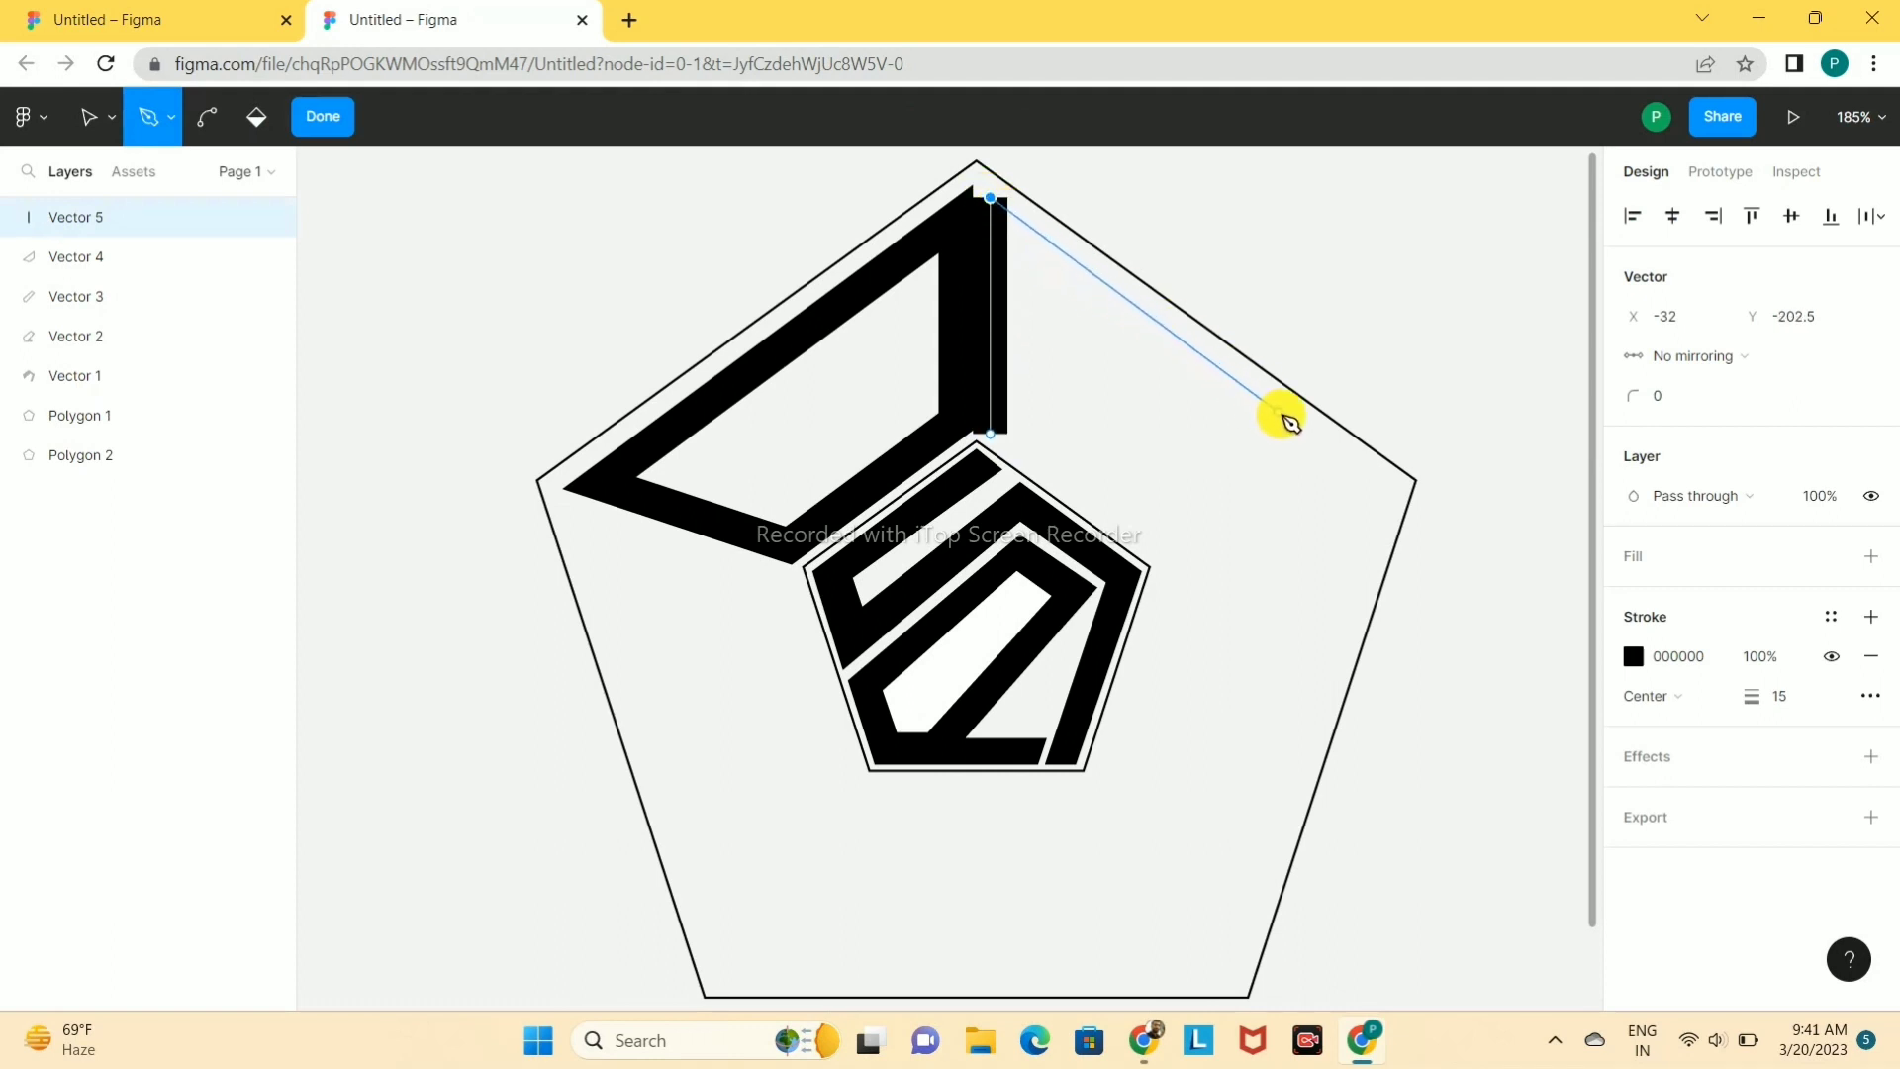
pyautogui.click(1387, 486)
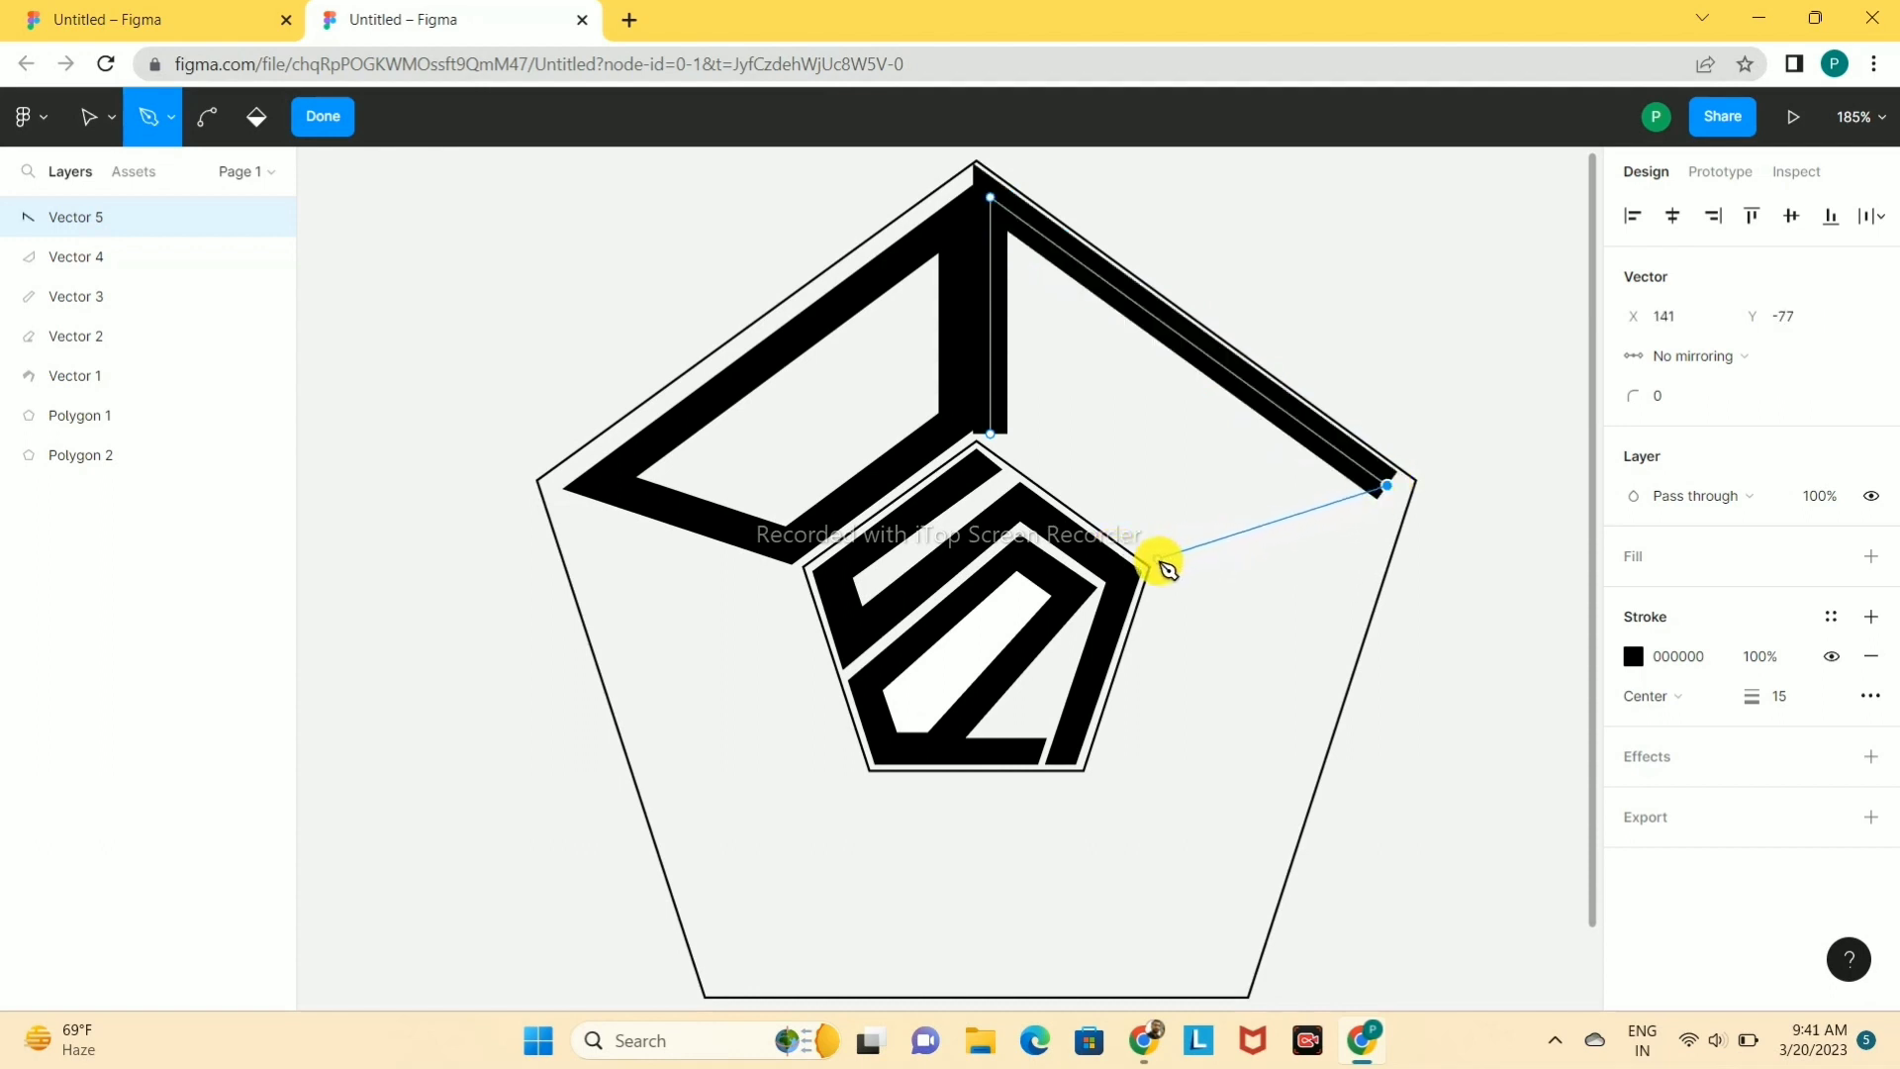
pyautogui.click(1157, 559)
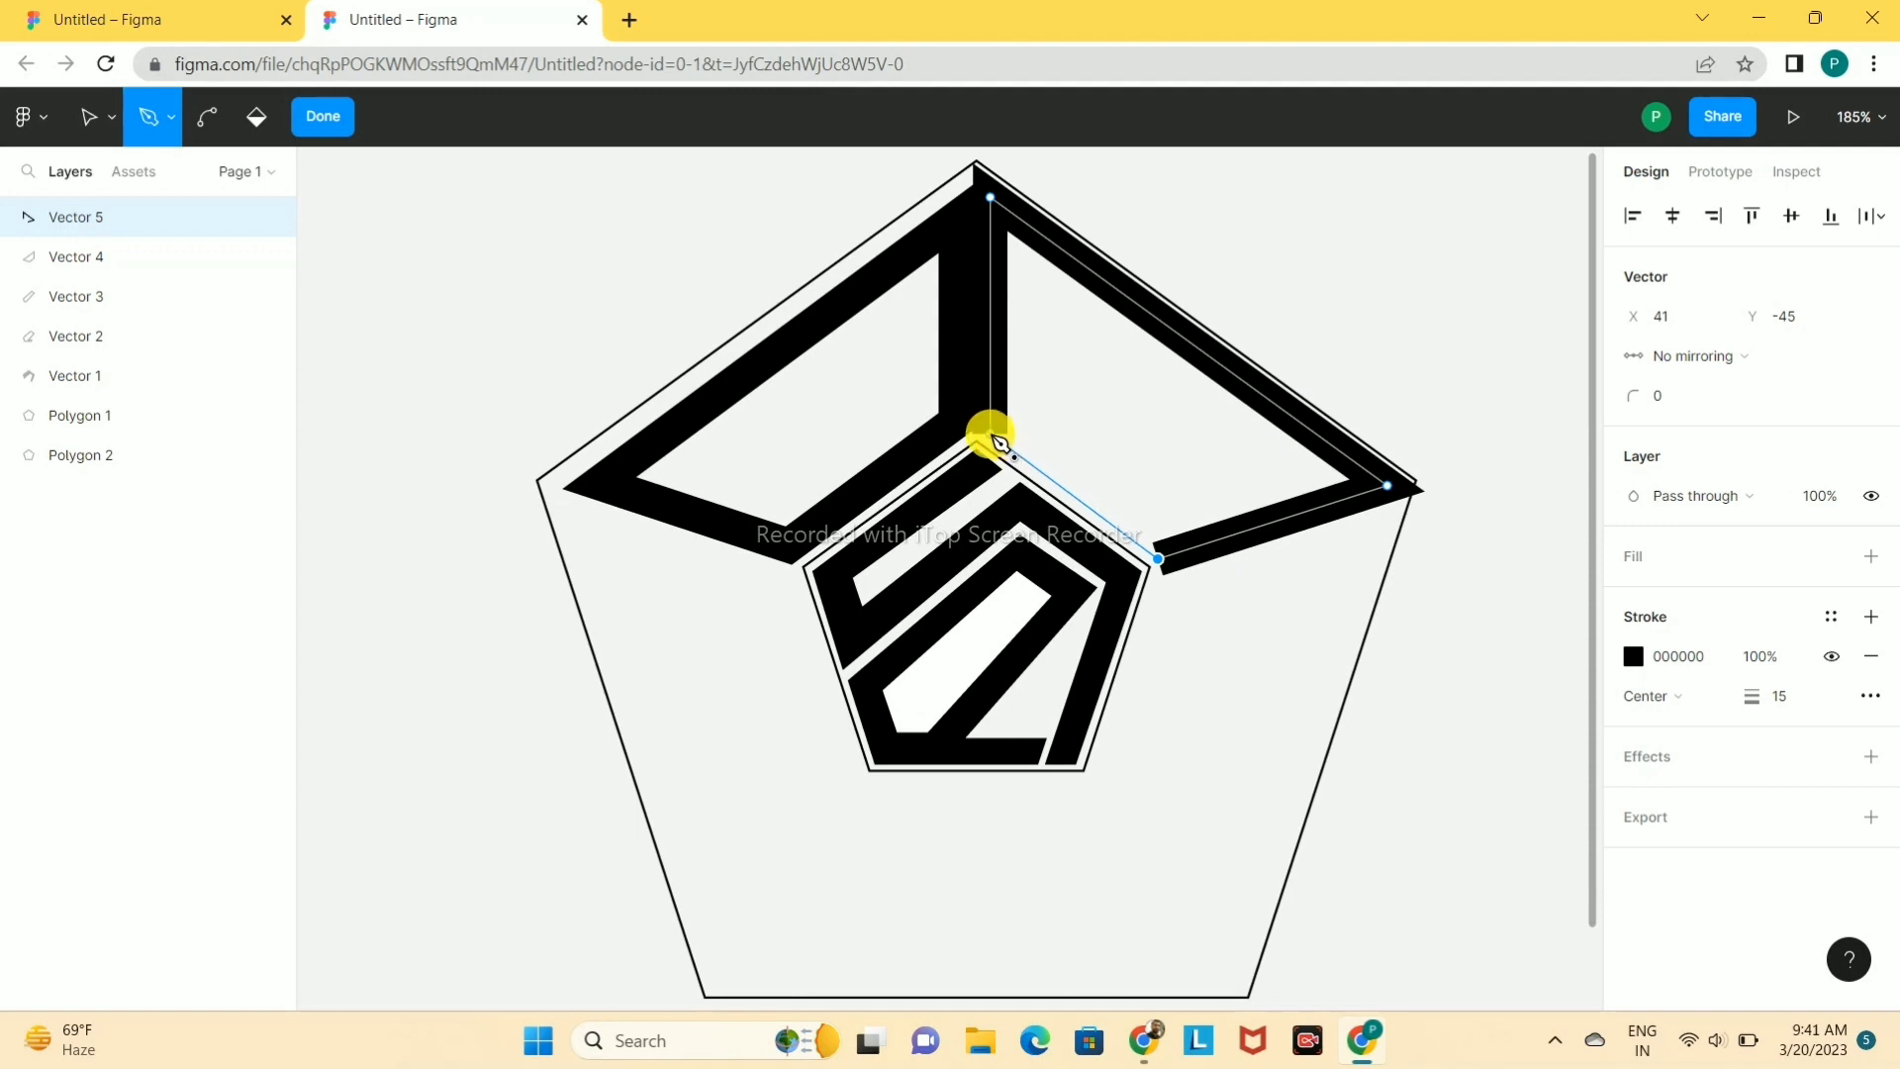
pyautogui.click(990, 433)
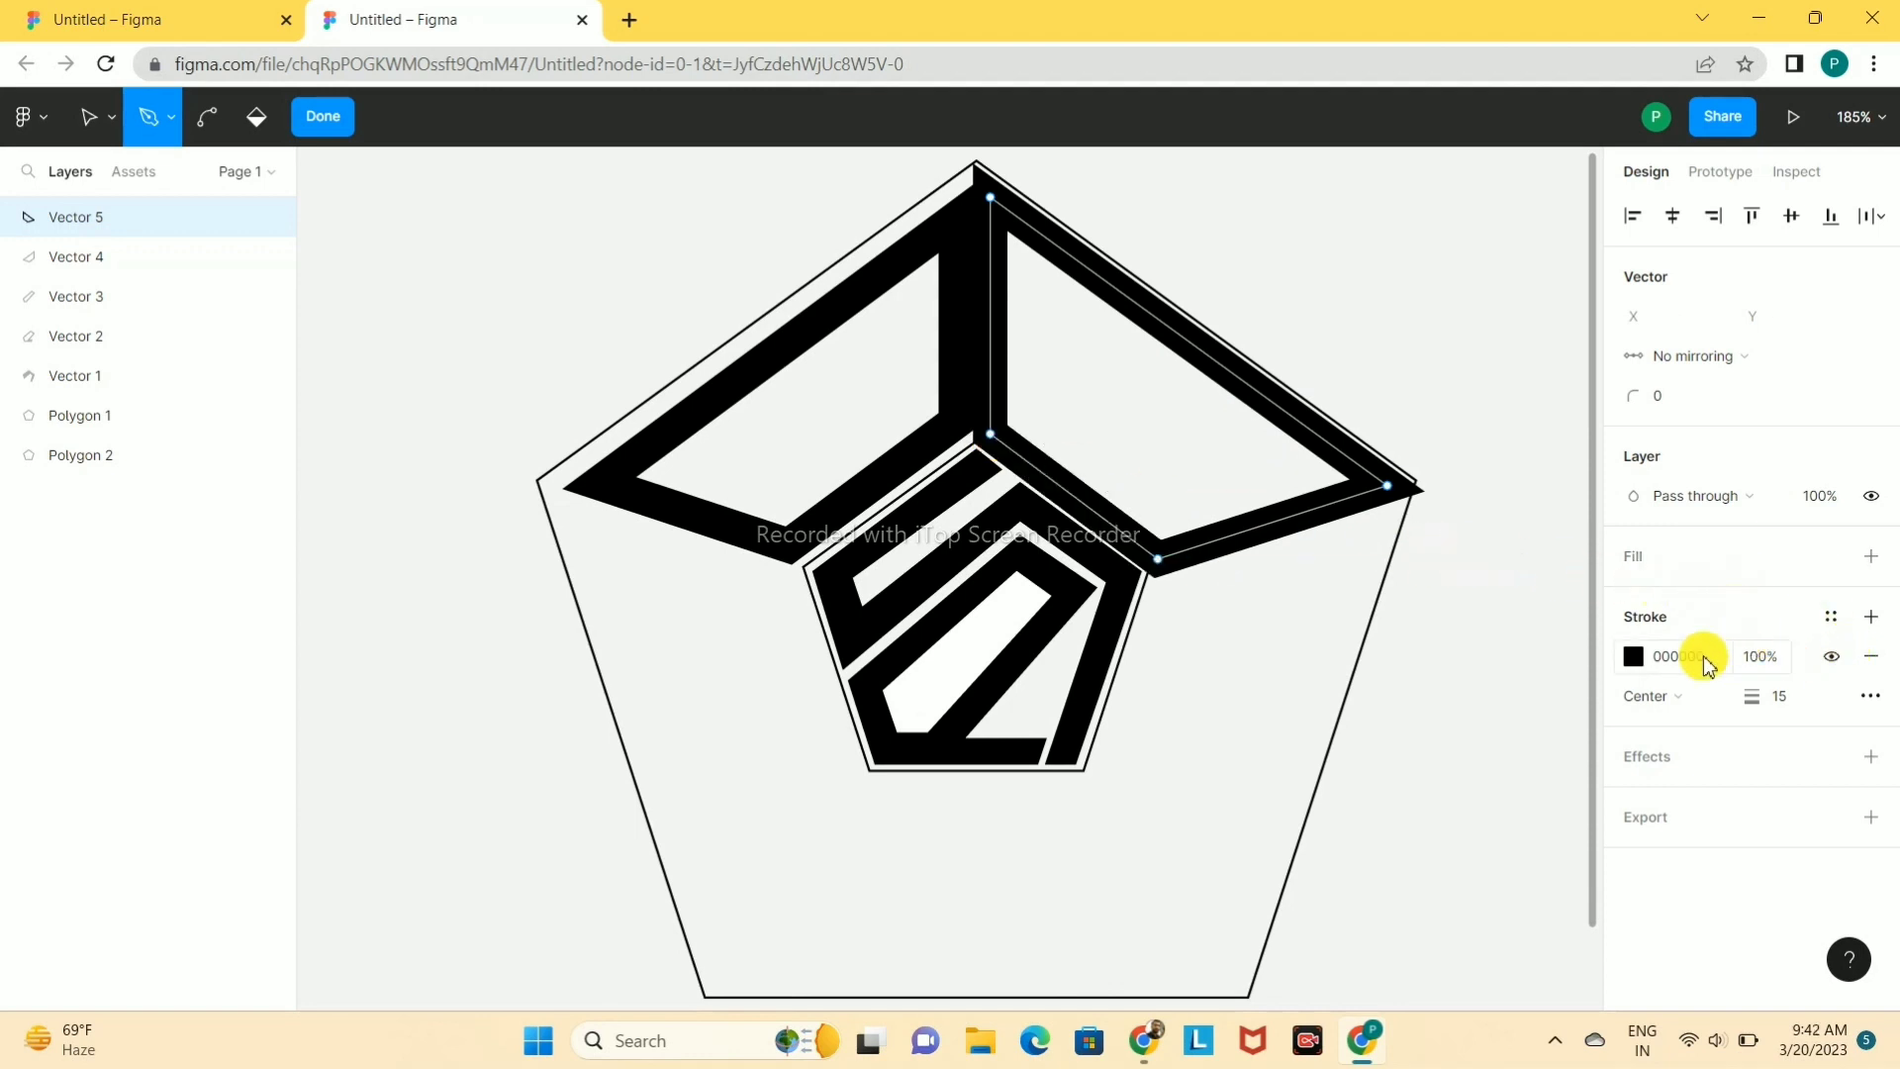
# - Set the upper-right shape's stroke position to Inside and finish editing its path without any stray point
pyautogui.click(1682, 695)
pyautogui.click(1677, 720)
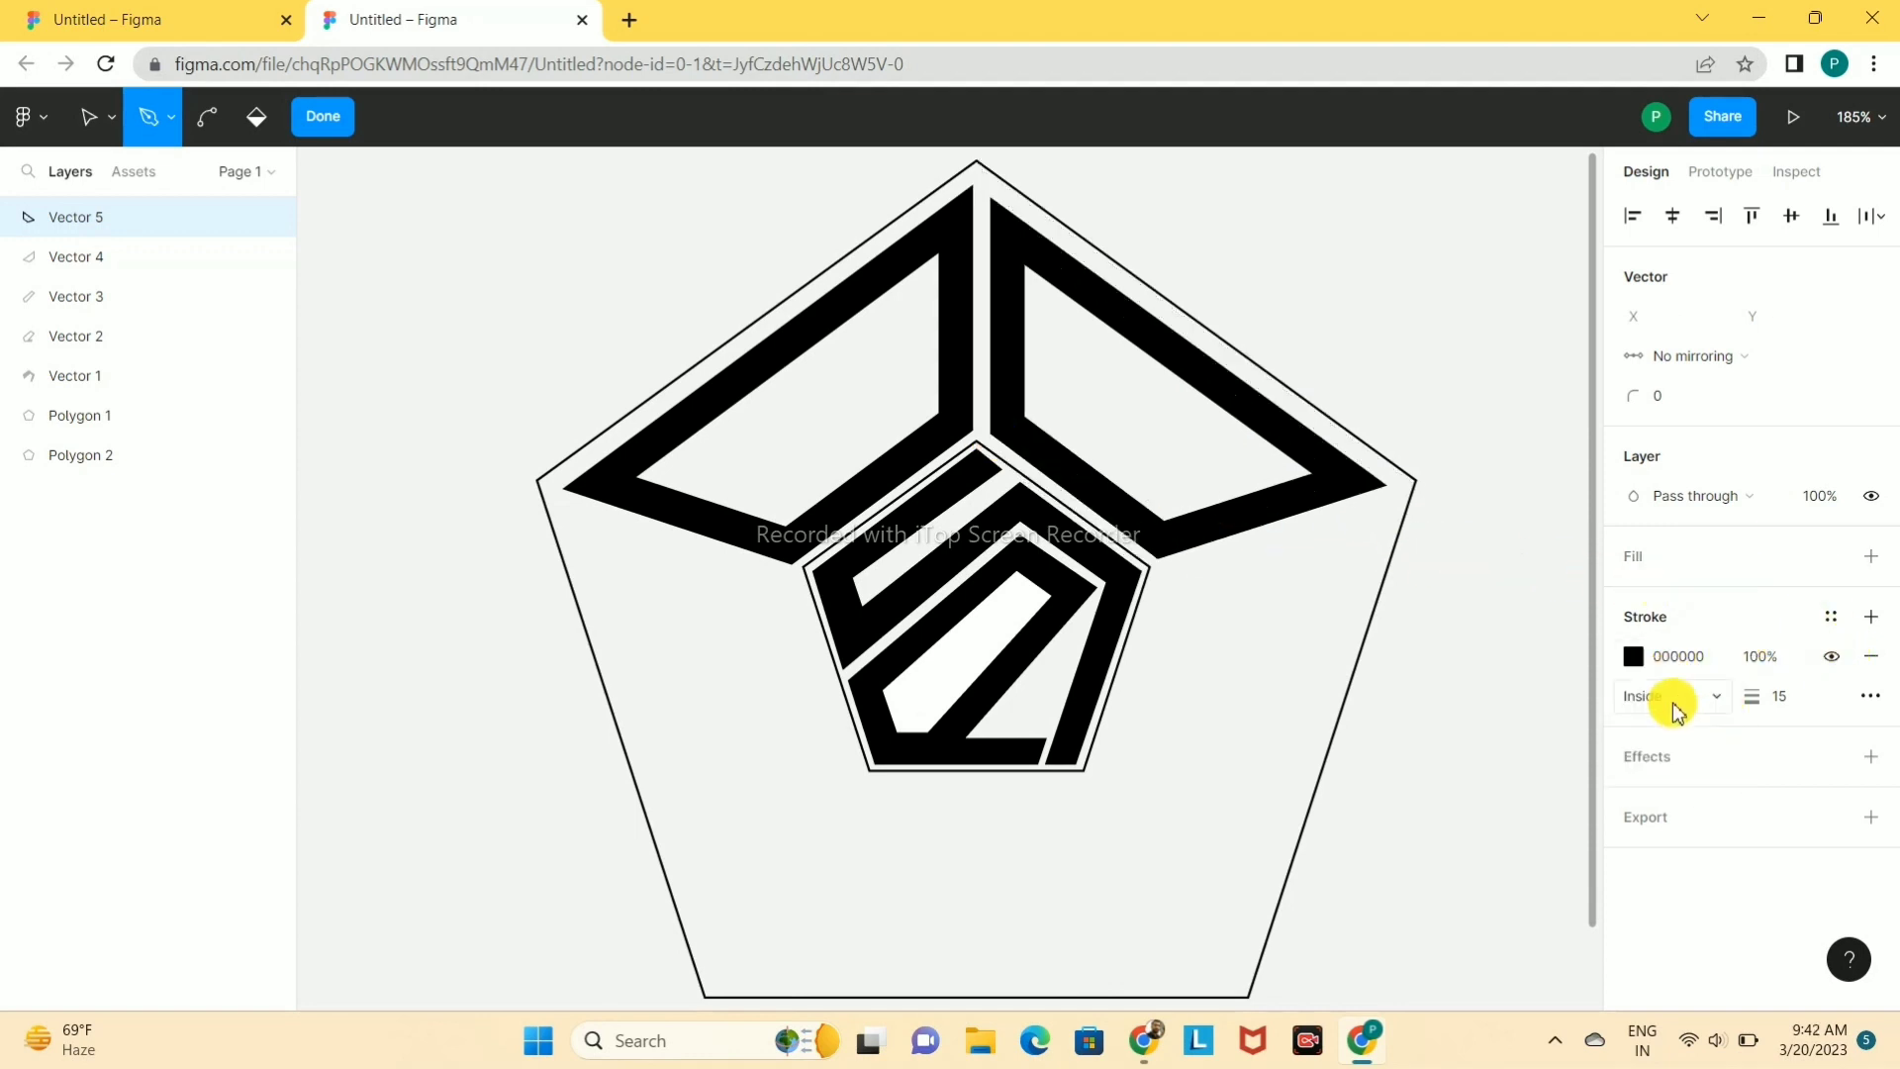
pyautogui.click(1355, 313)
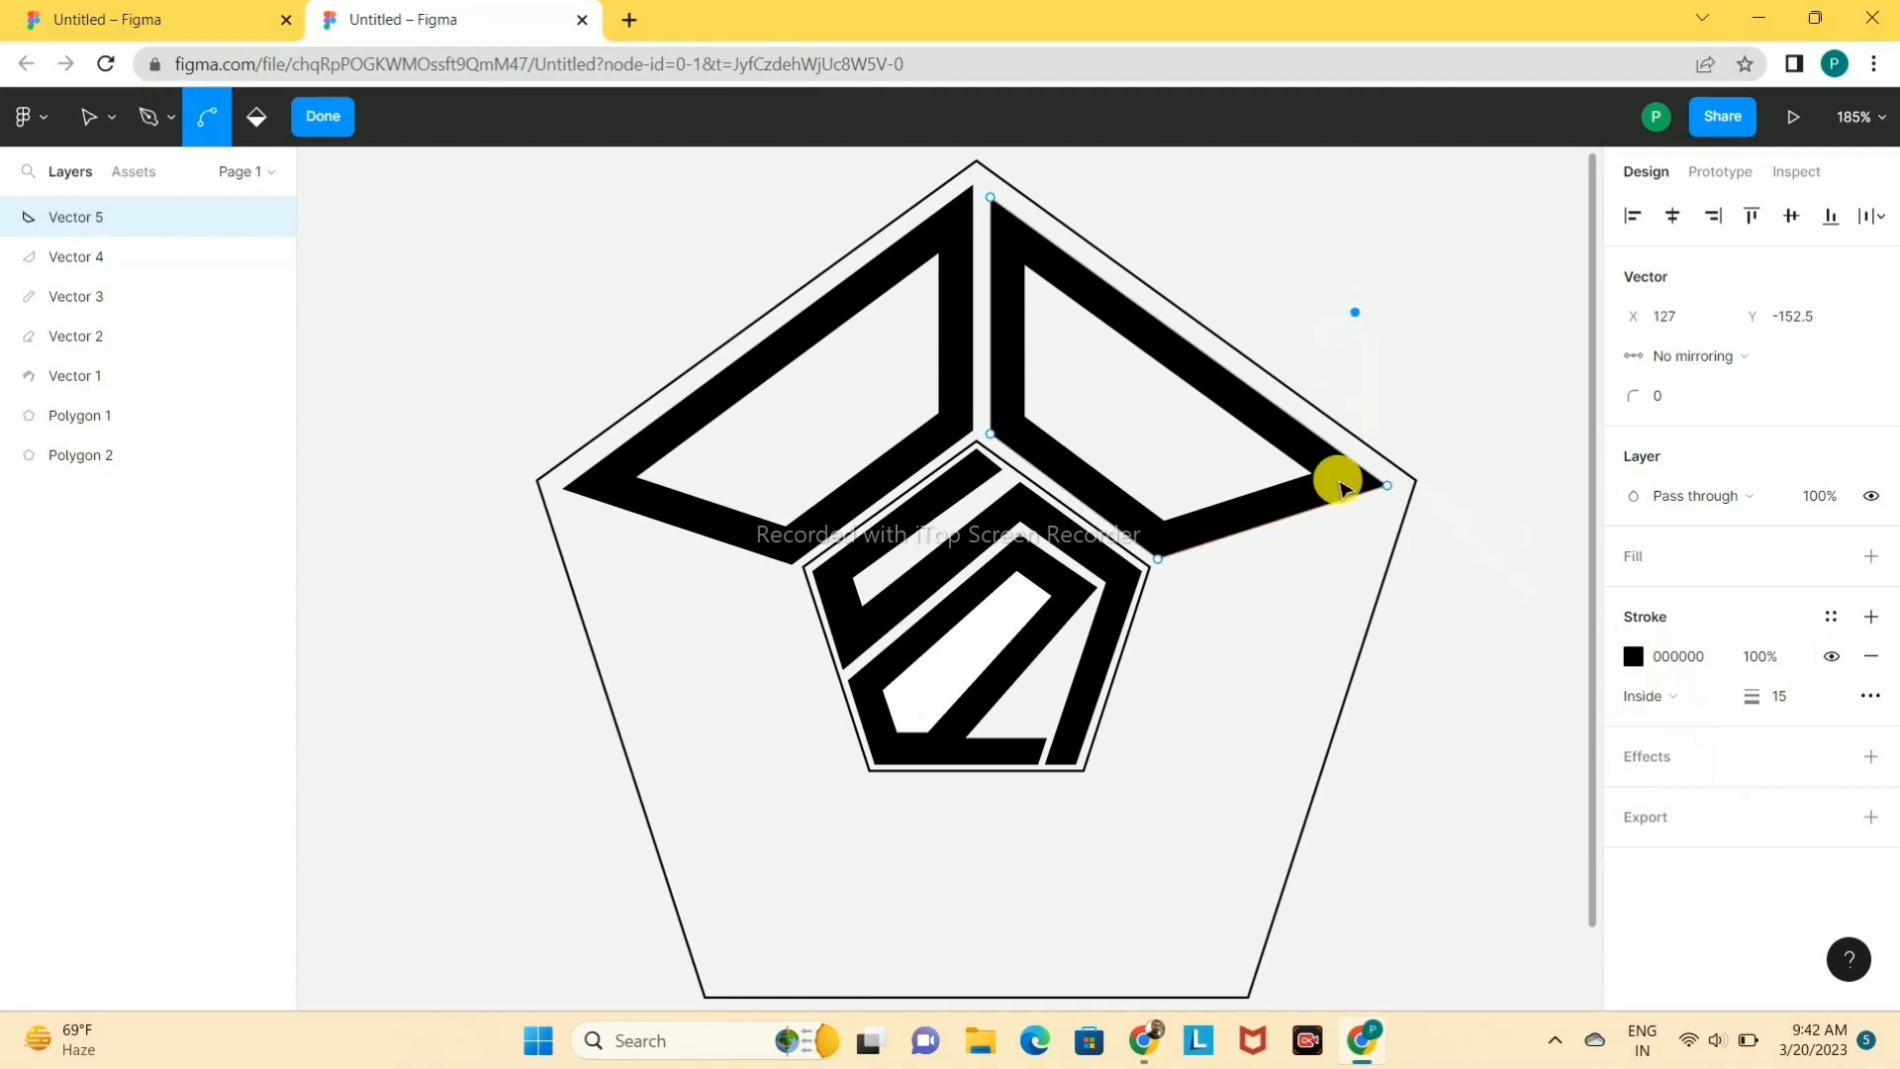
pyautogui.hotkey('ctrl', 'z')
pyautogui.click(317, 113)
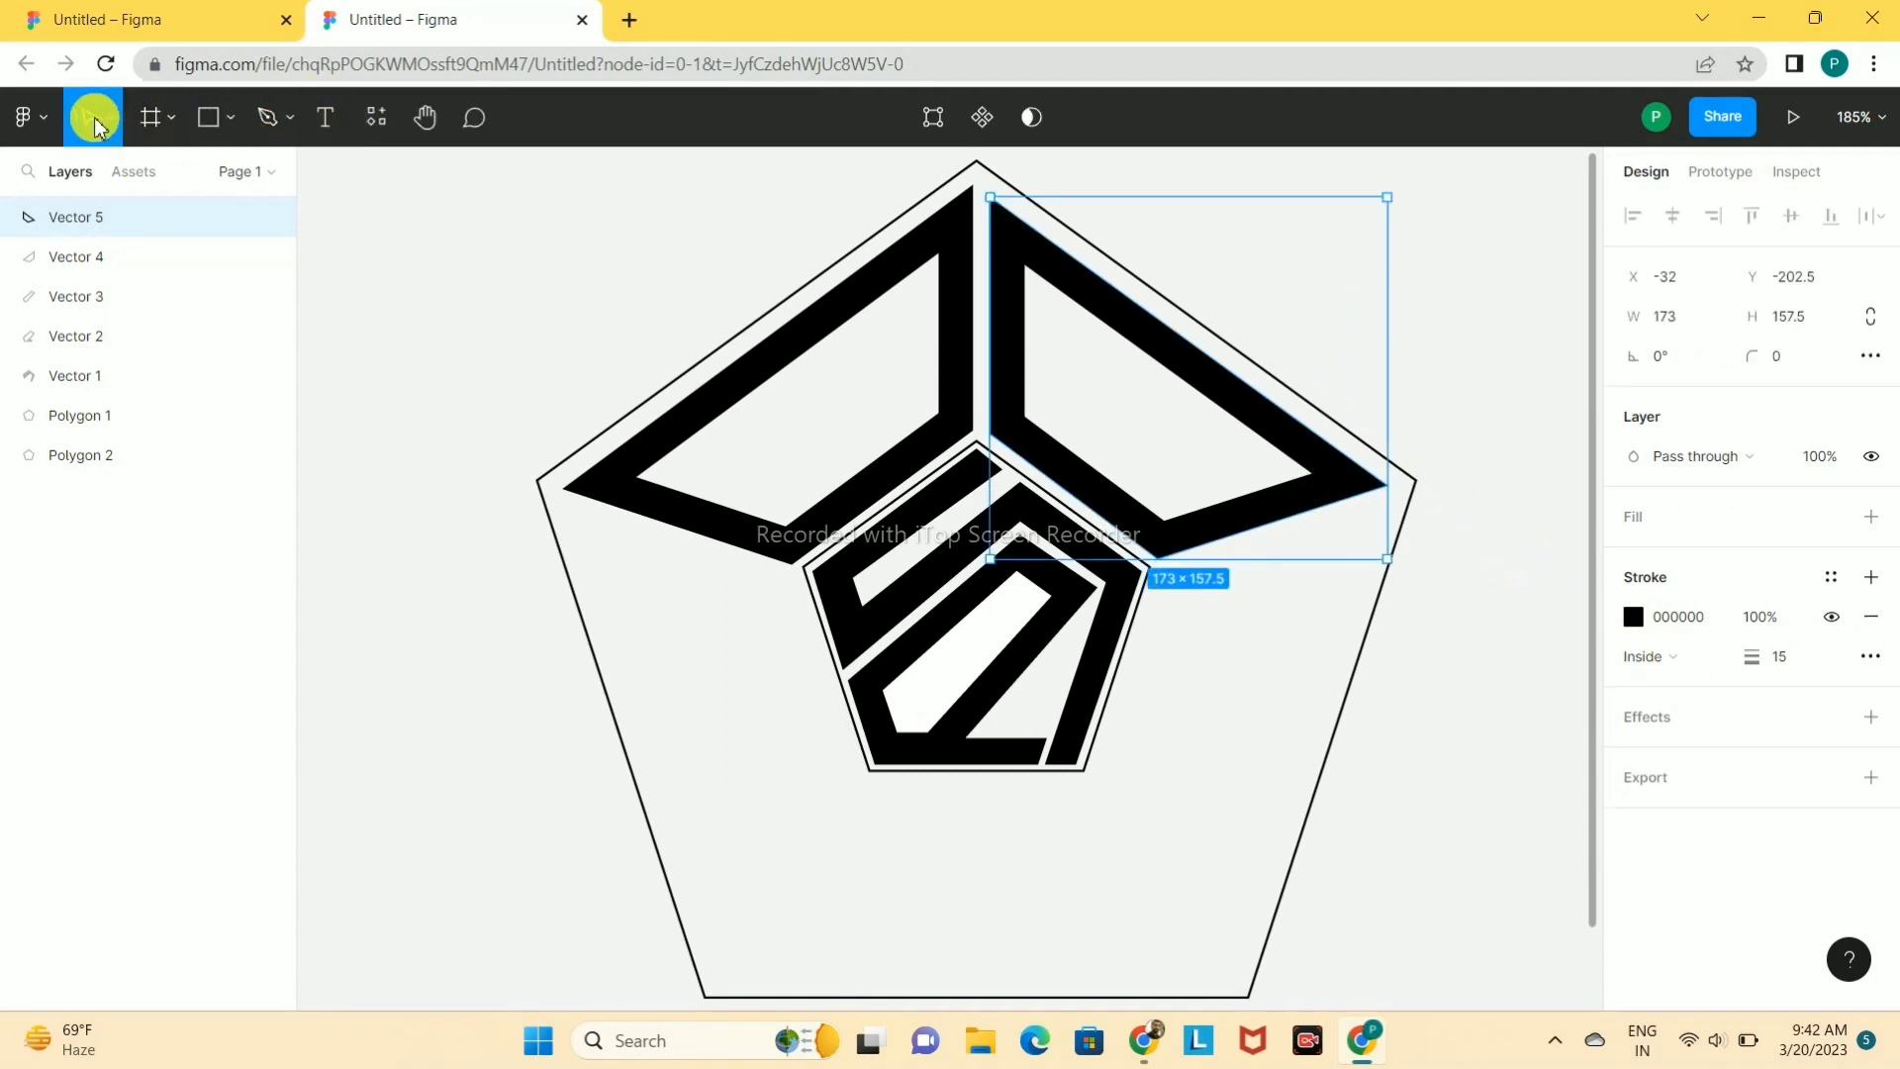
# - Draw a closed four-sided Pen shape, about 125.5 × 209, between the two pentagons' lower-right edges, leaving a narrow gap below the upper-right shape
pyautogui.click(268, 116)
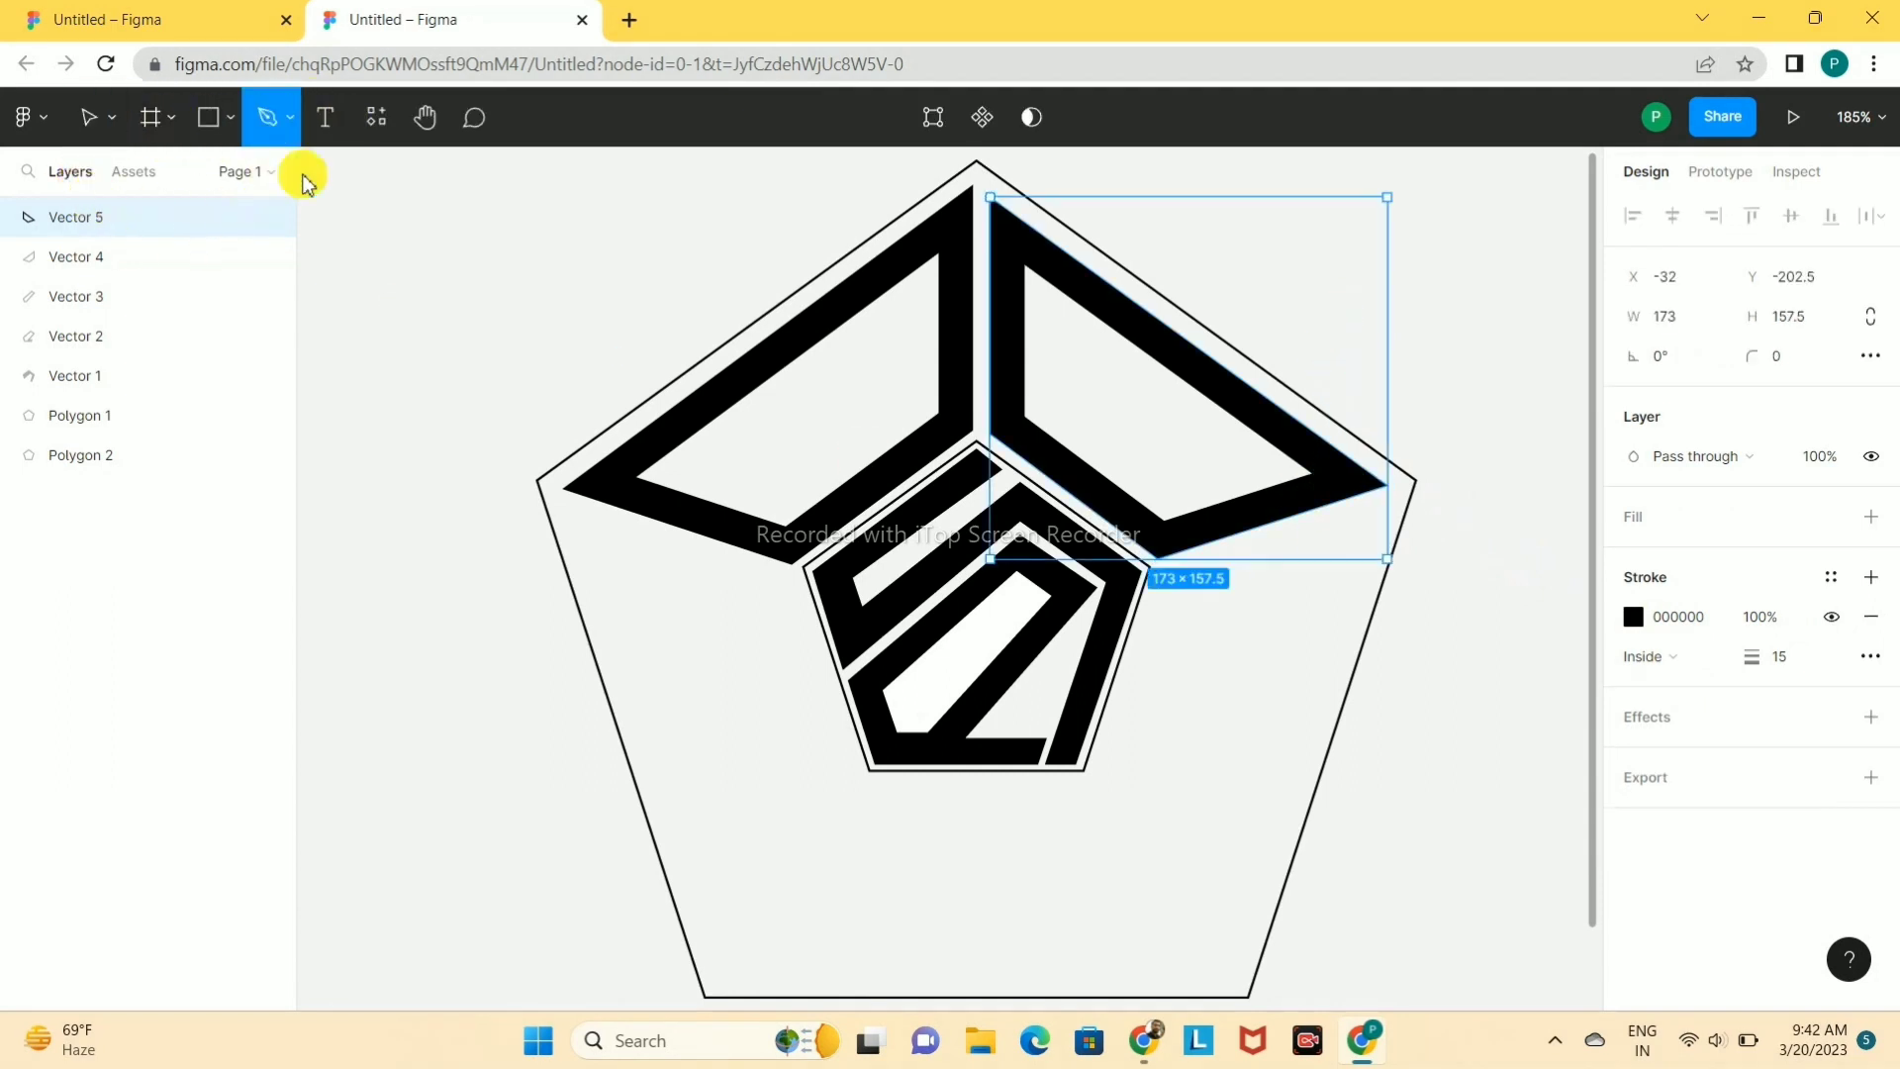
pyautogui.click(1162, 573)
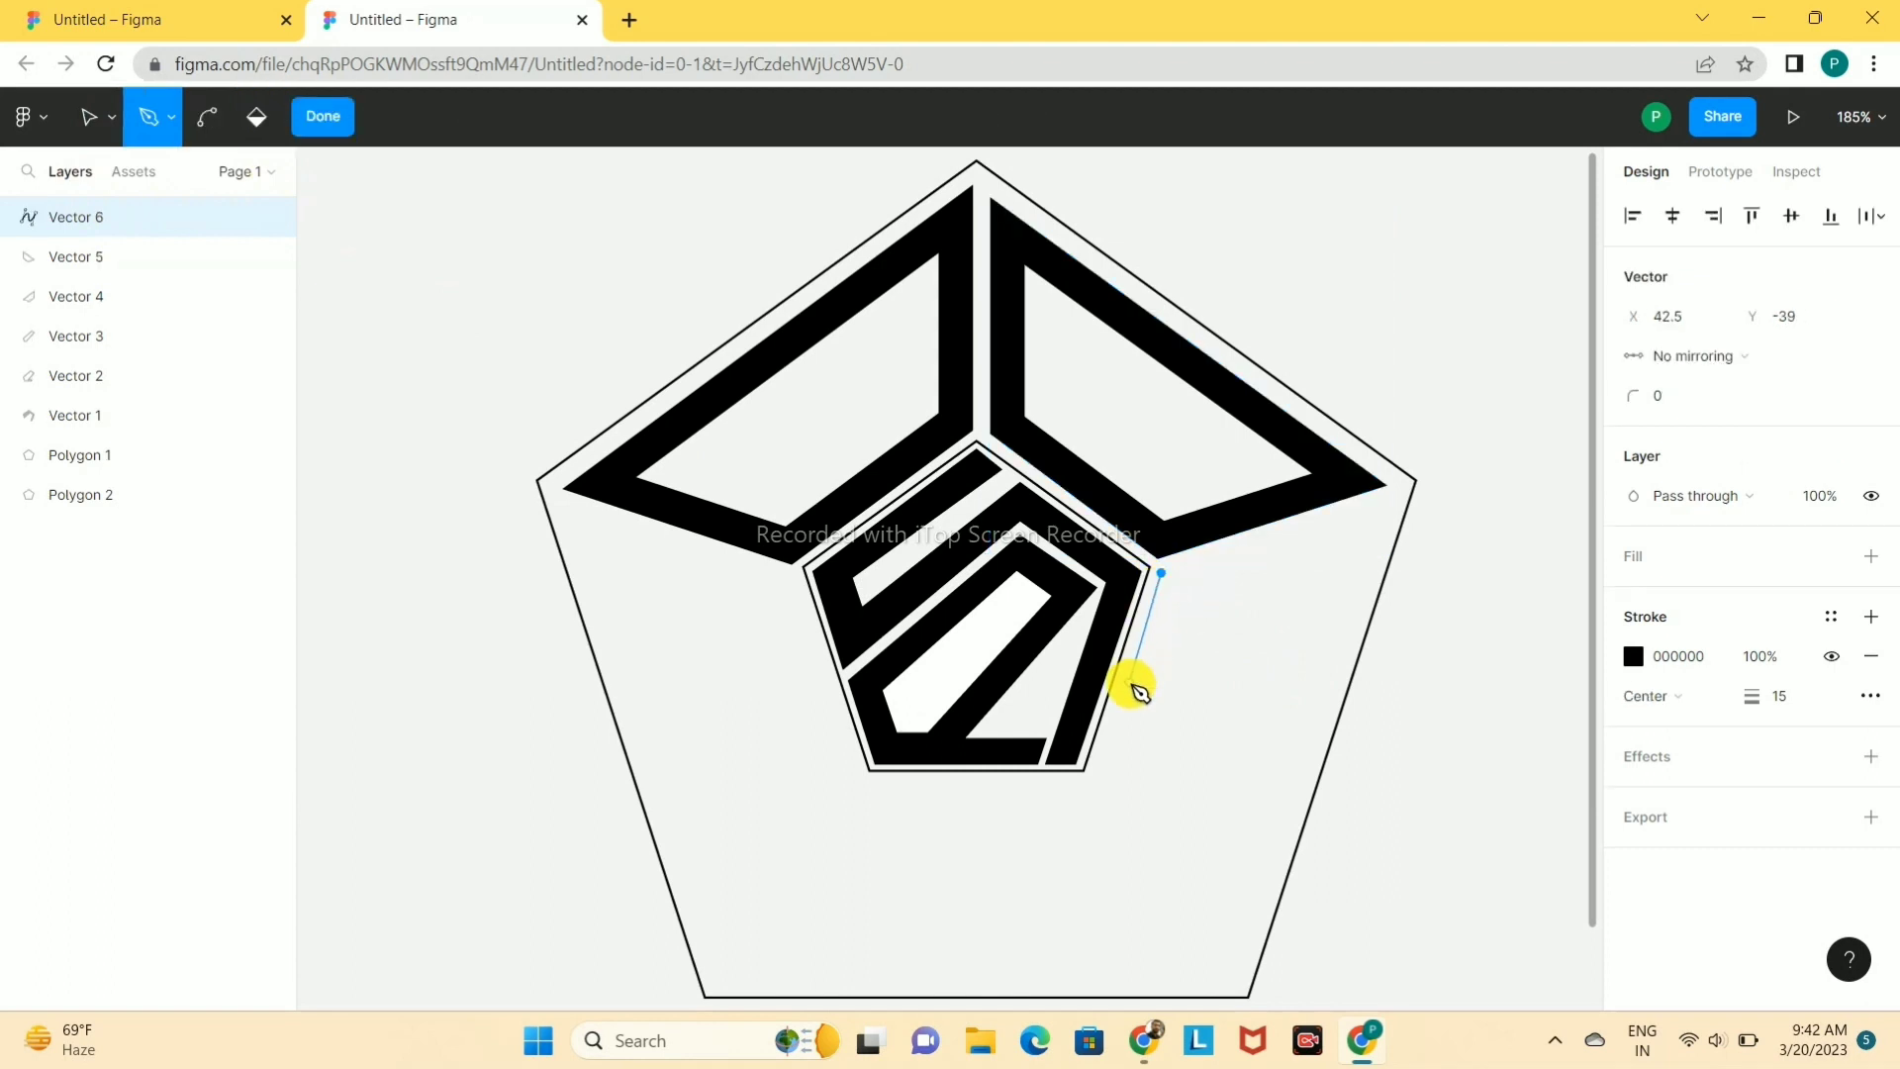
pyautogui.click(1097, 777)
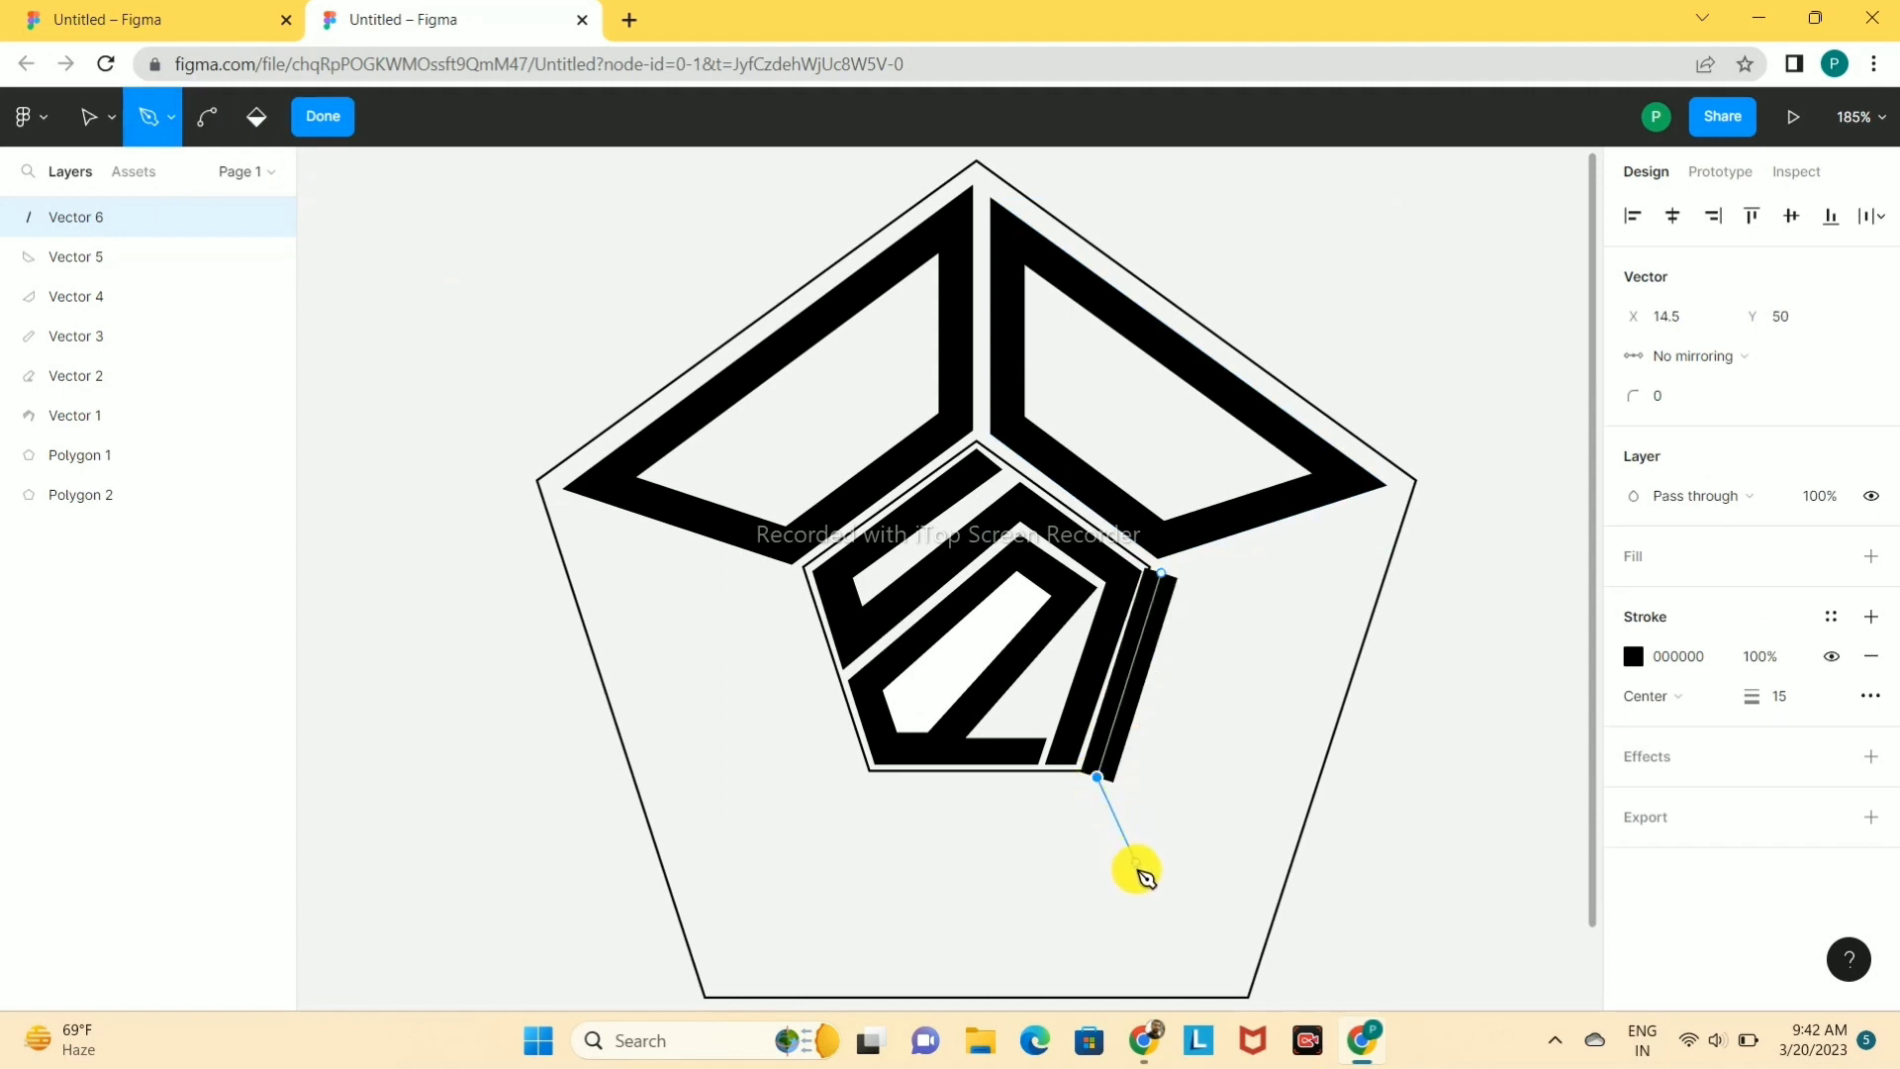
pyautogui.click(1235, 986)
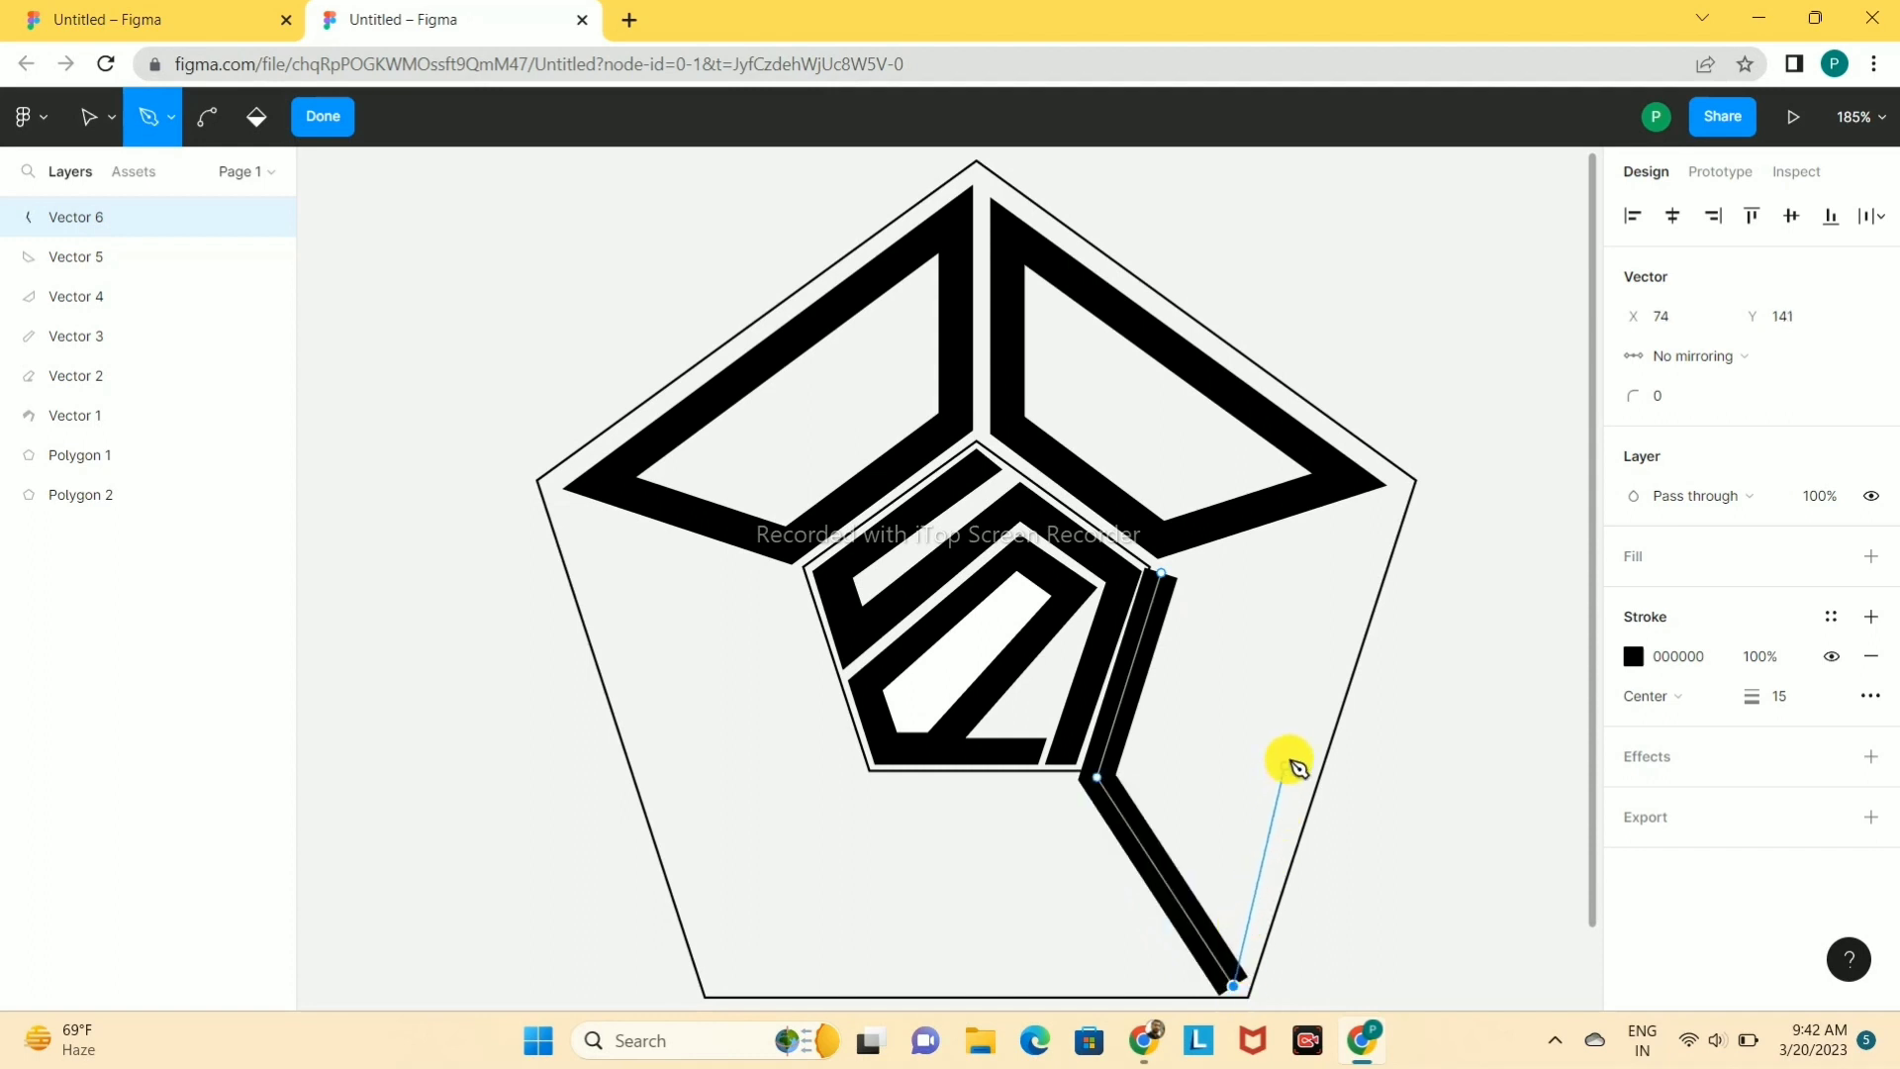
pyautogui.click(1385, 507)
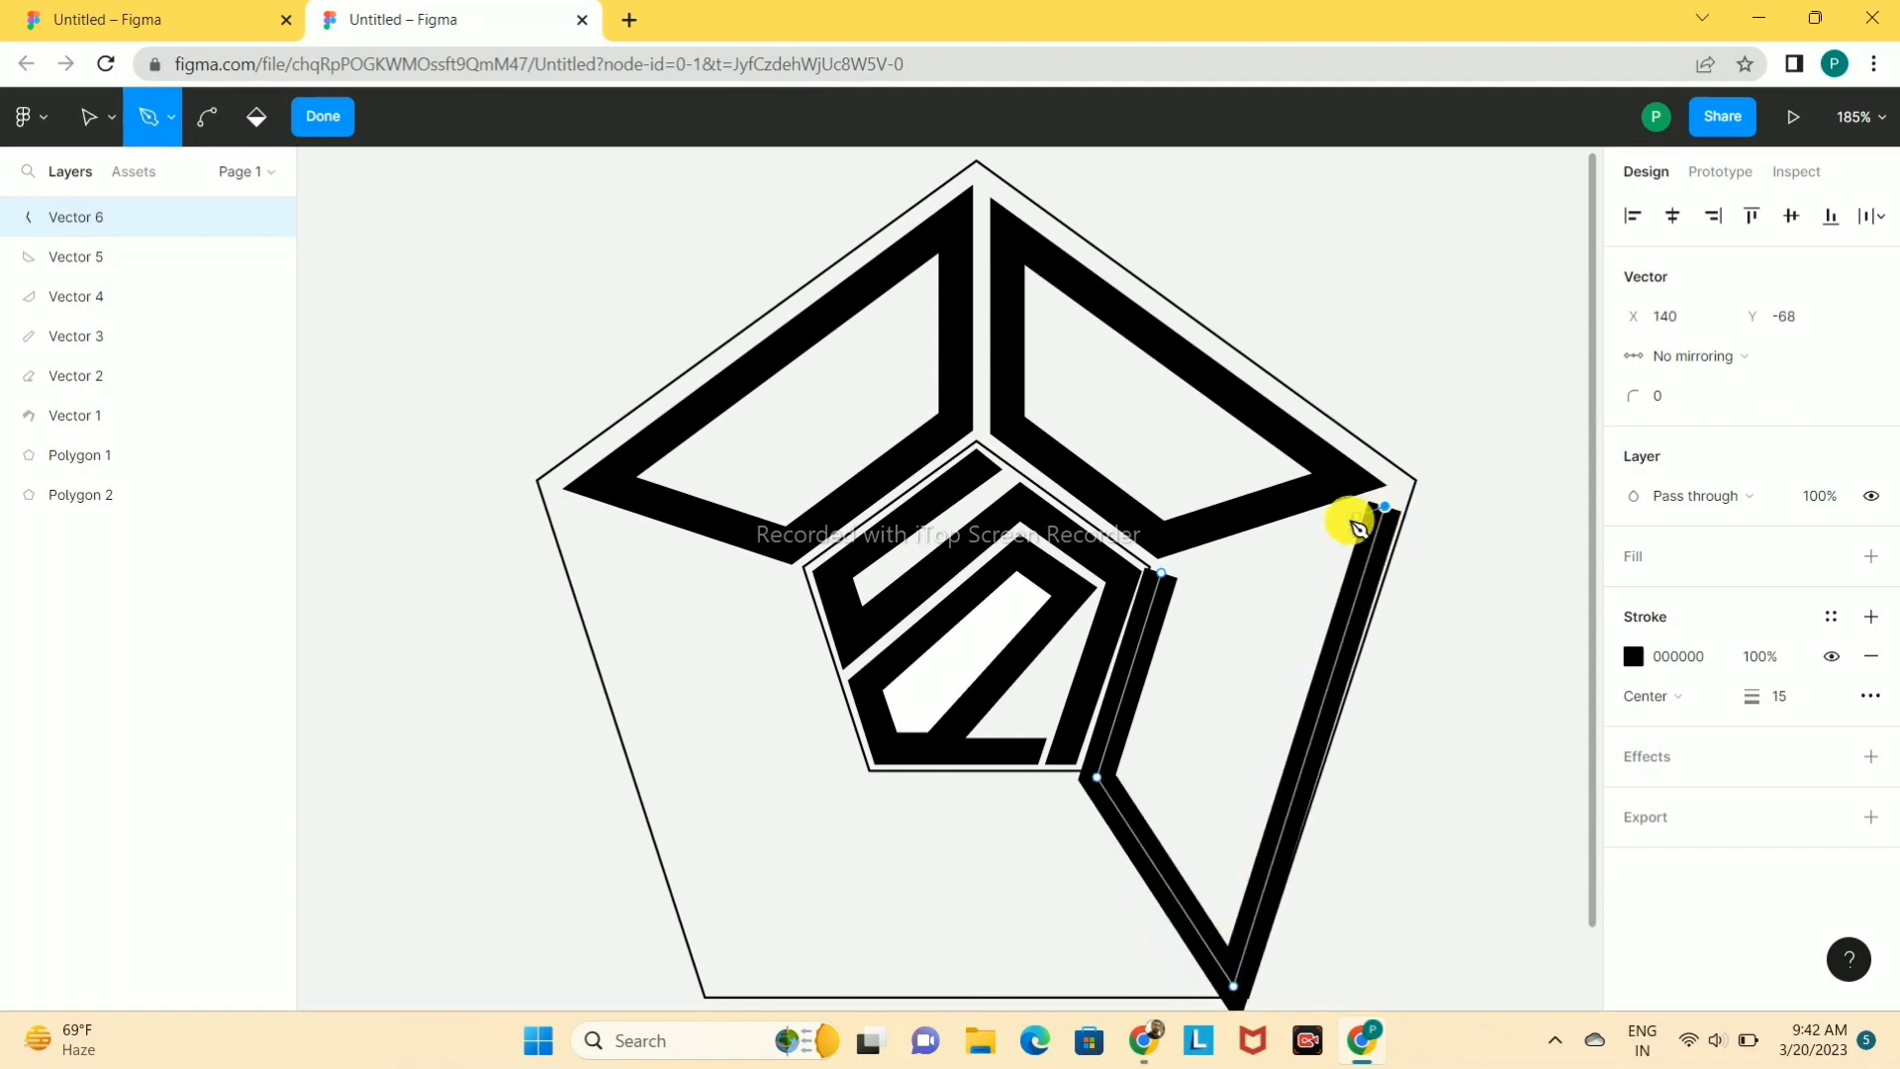
pyautogui.click(1164, 580)
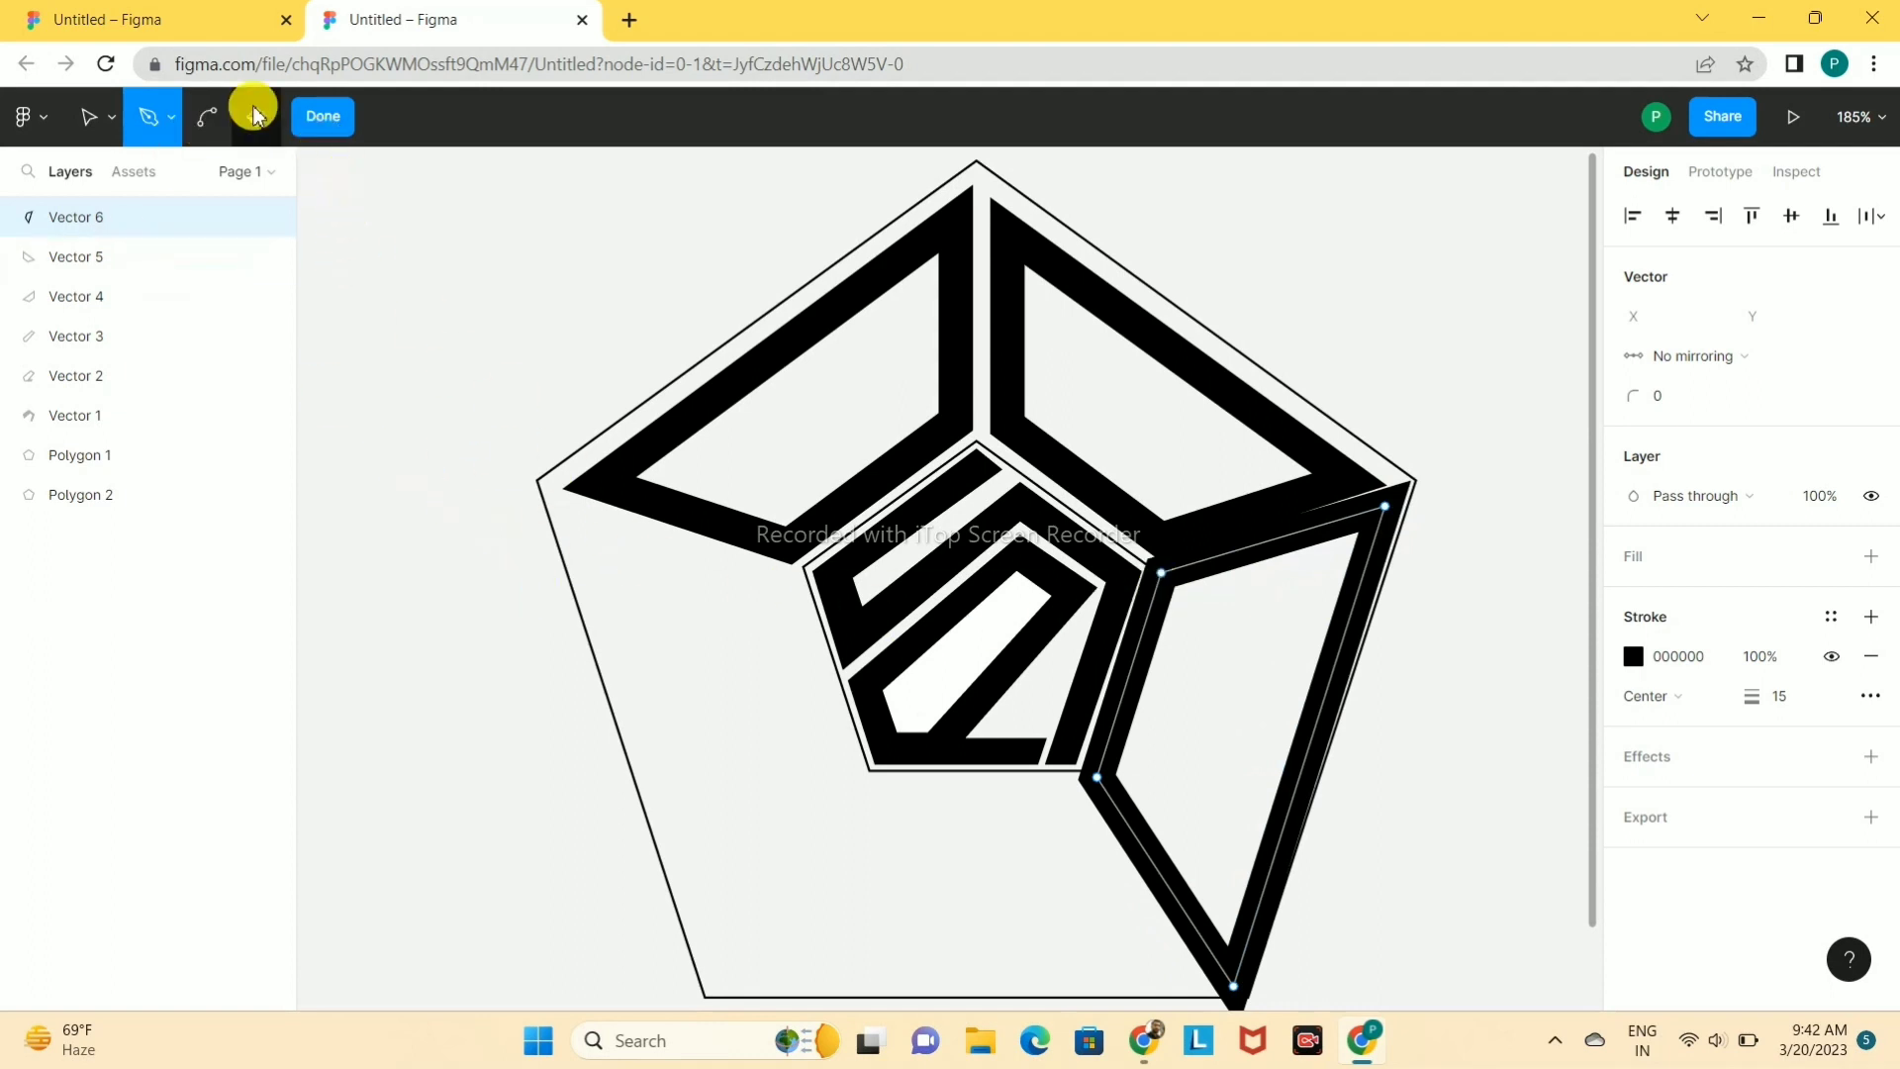
# - Finish editing the lower-right shape's path and set its stroke position to Inside
pyautogui.click(319, 116)
pyautogui.click(1678, 656)
pyautogui.click(1657, 691)
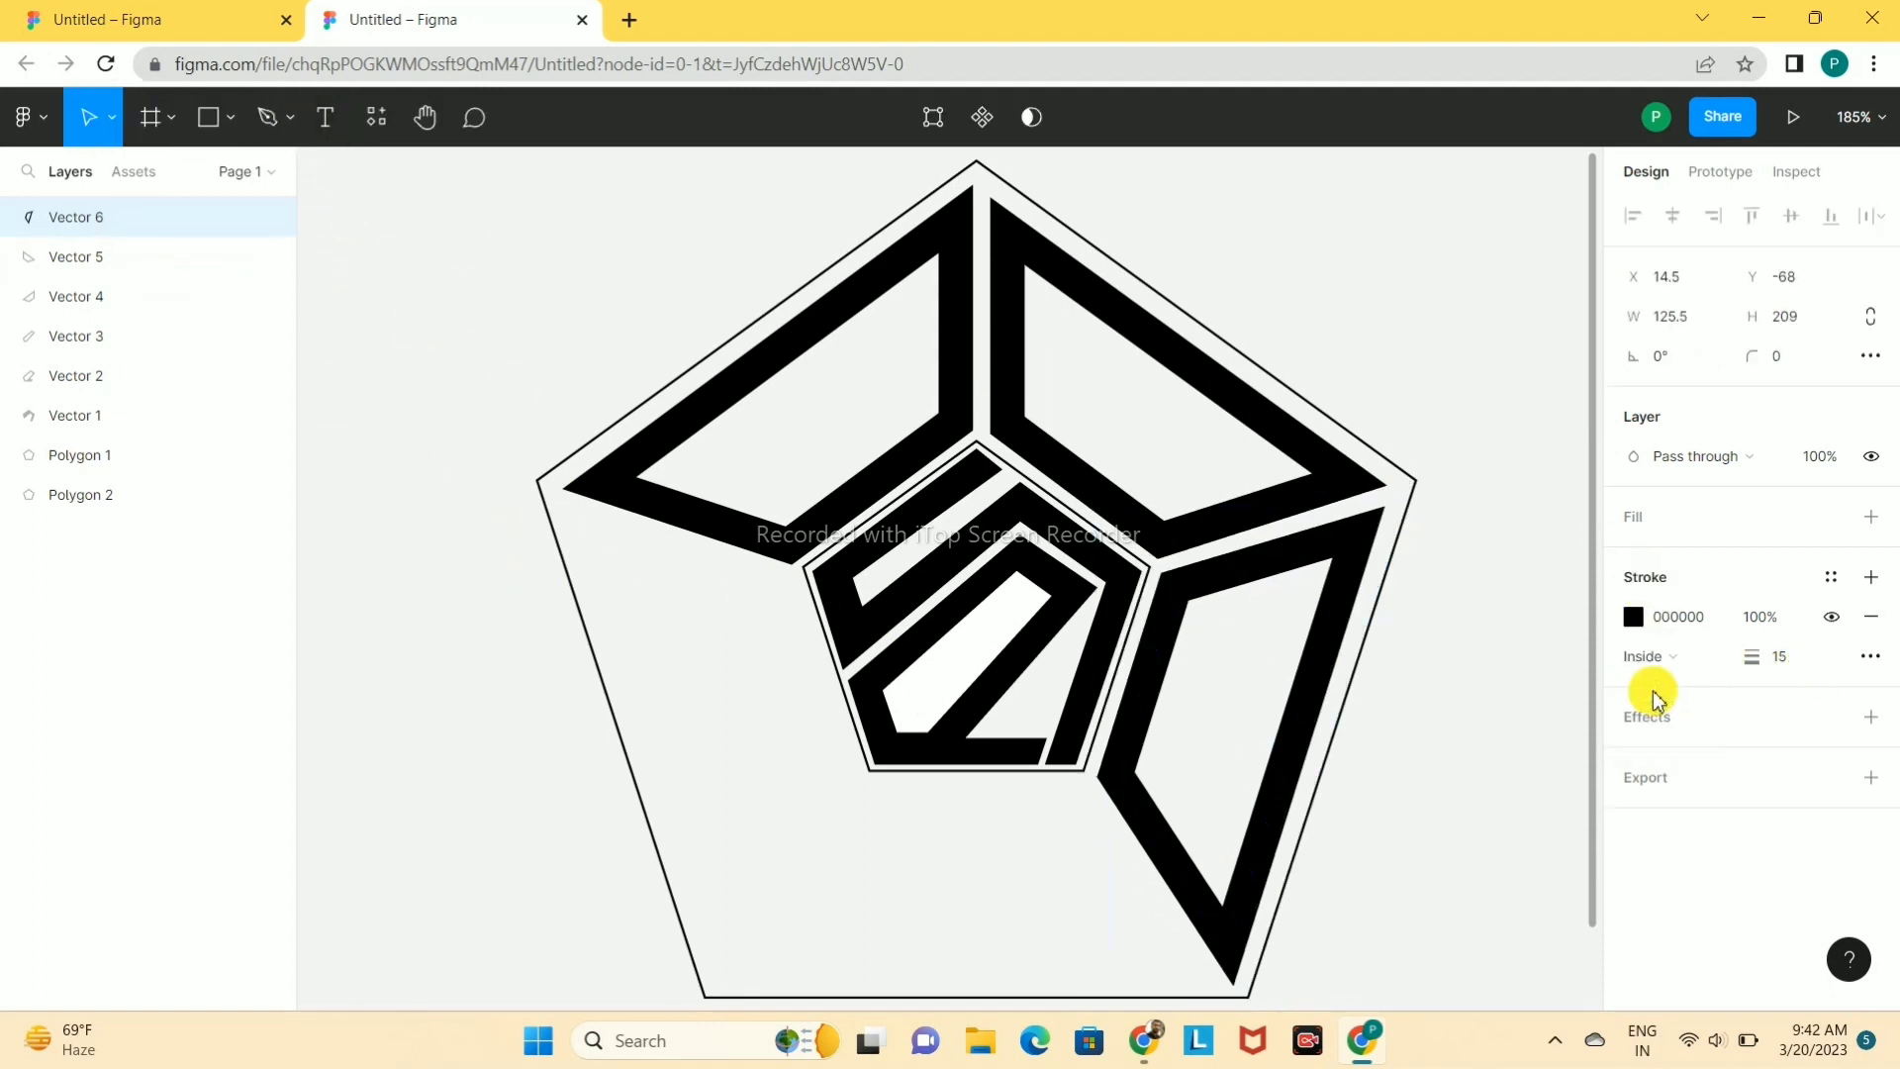
pyautogui.click(1456, 413)
# - Draw a closed Pen trapezoid, about 208 × 83.5, between the two pentagons' bottom edges, leaving a narrow gap beside the lower-right shape
pyautogui.click(267, 116)
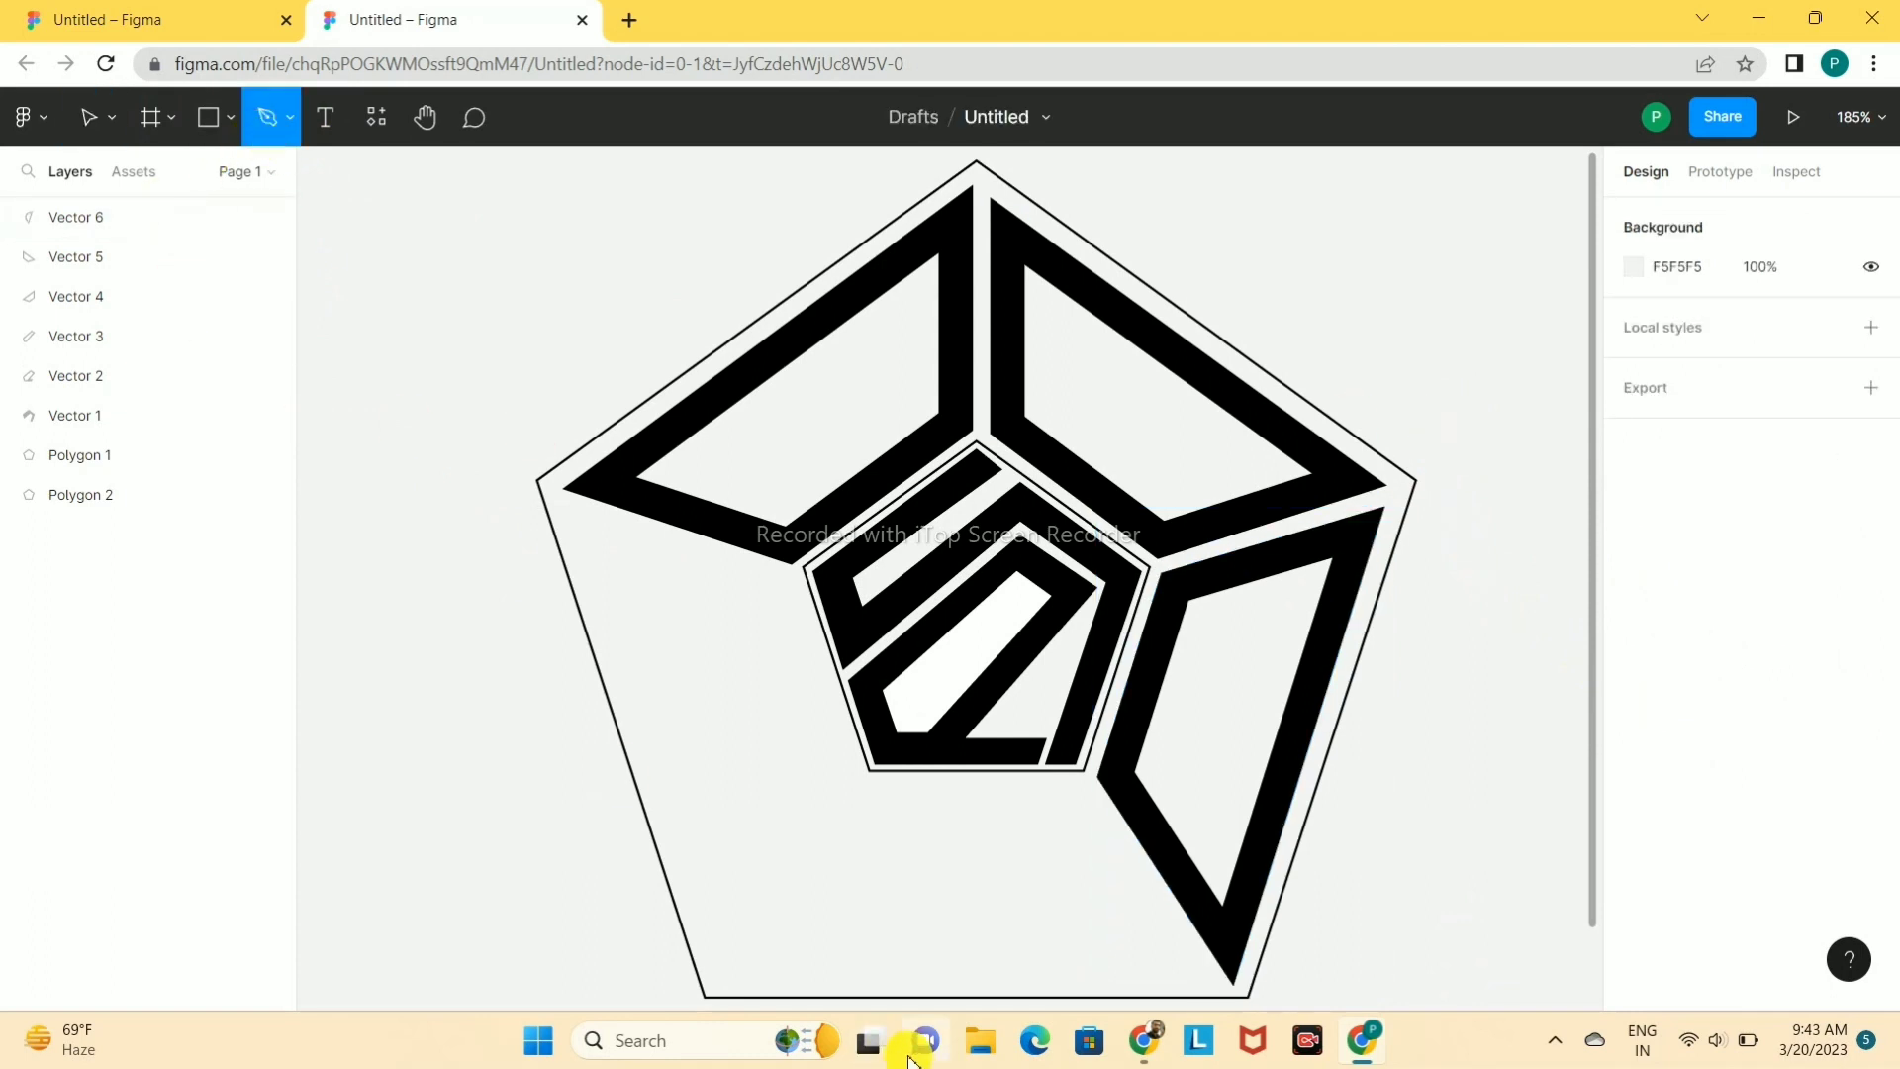
pyautogui.click(871, 783)
pyautogui.click(1082, 784)
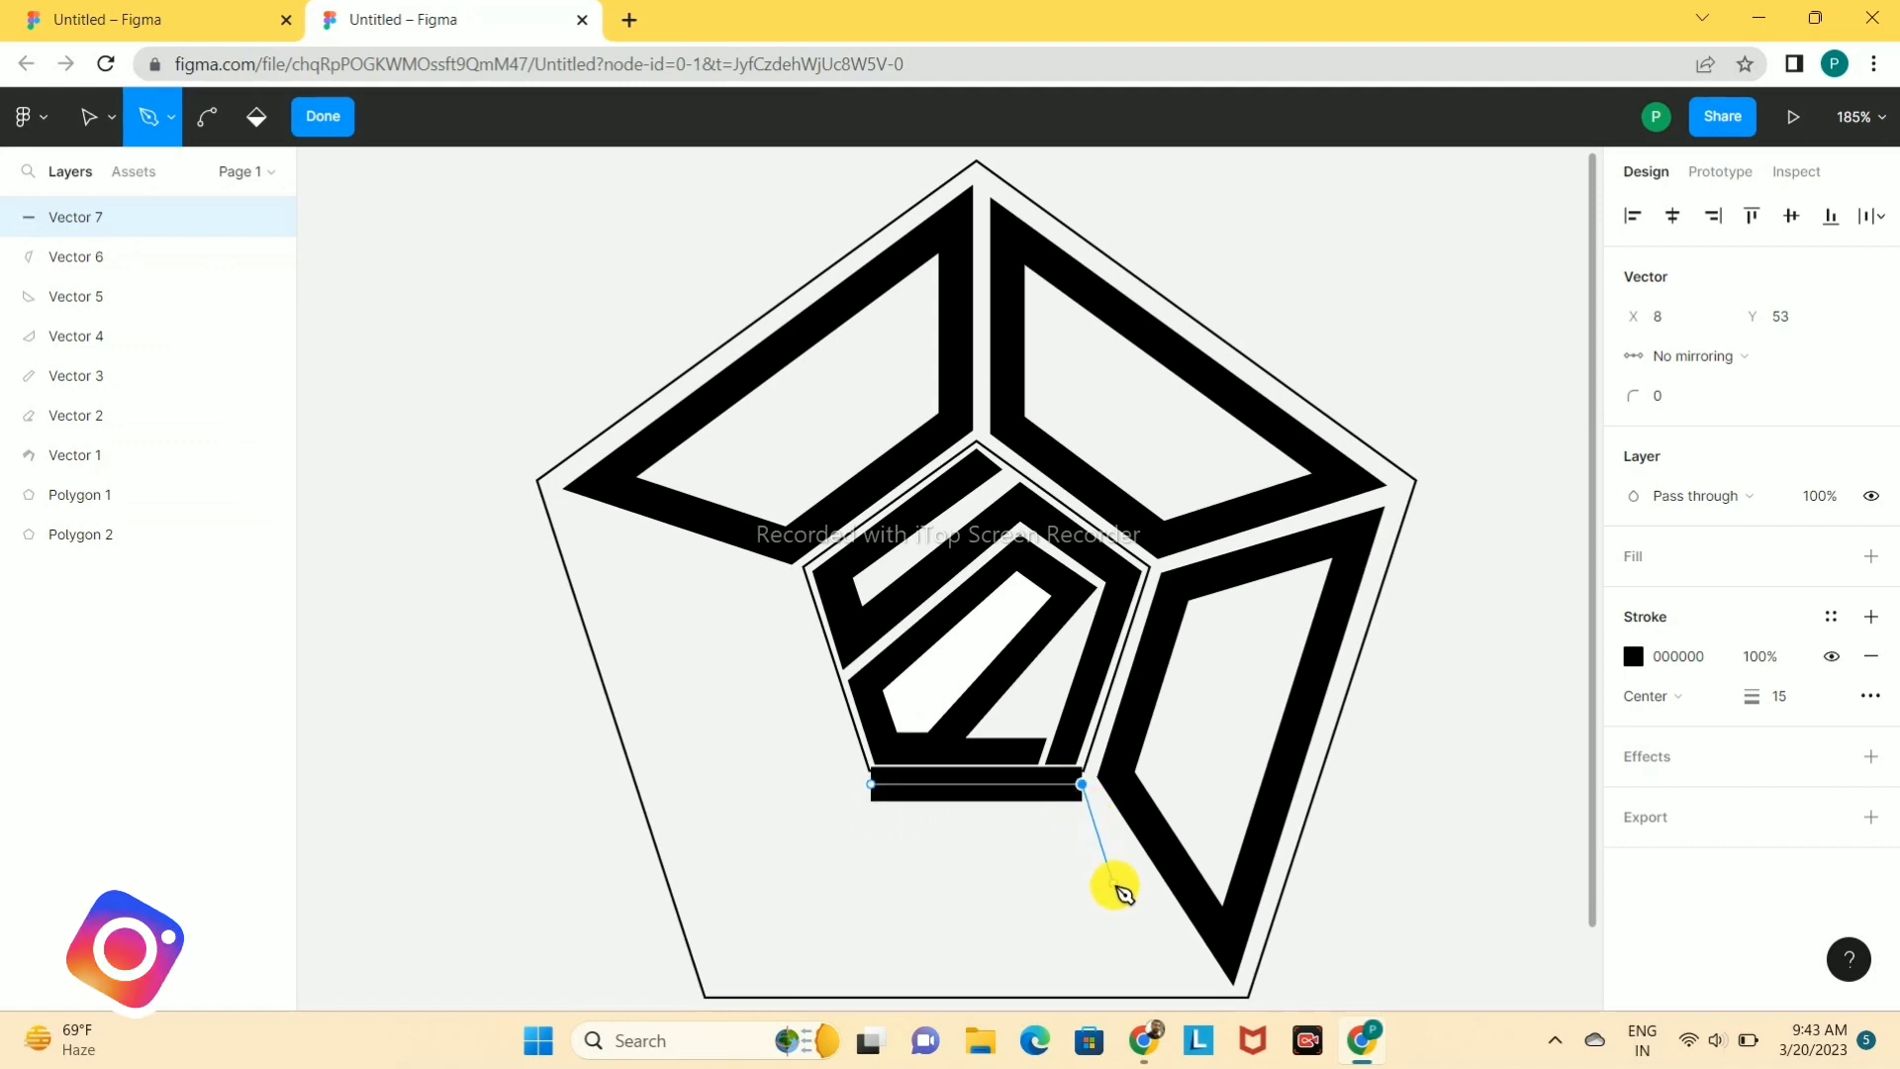
pyautogui.click(1208, 977)
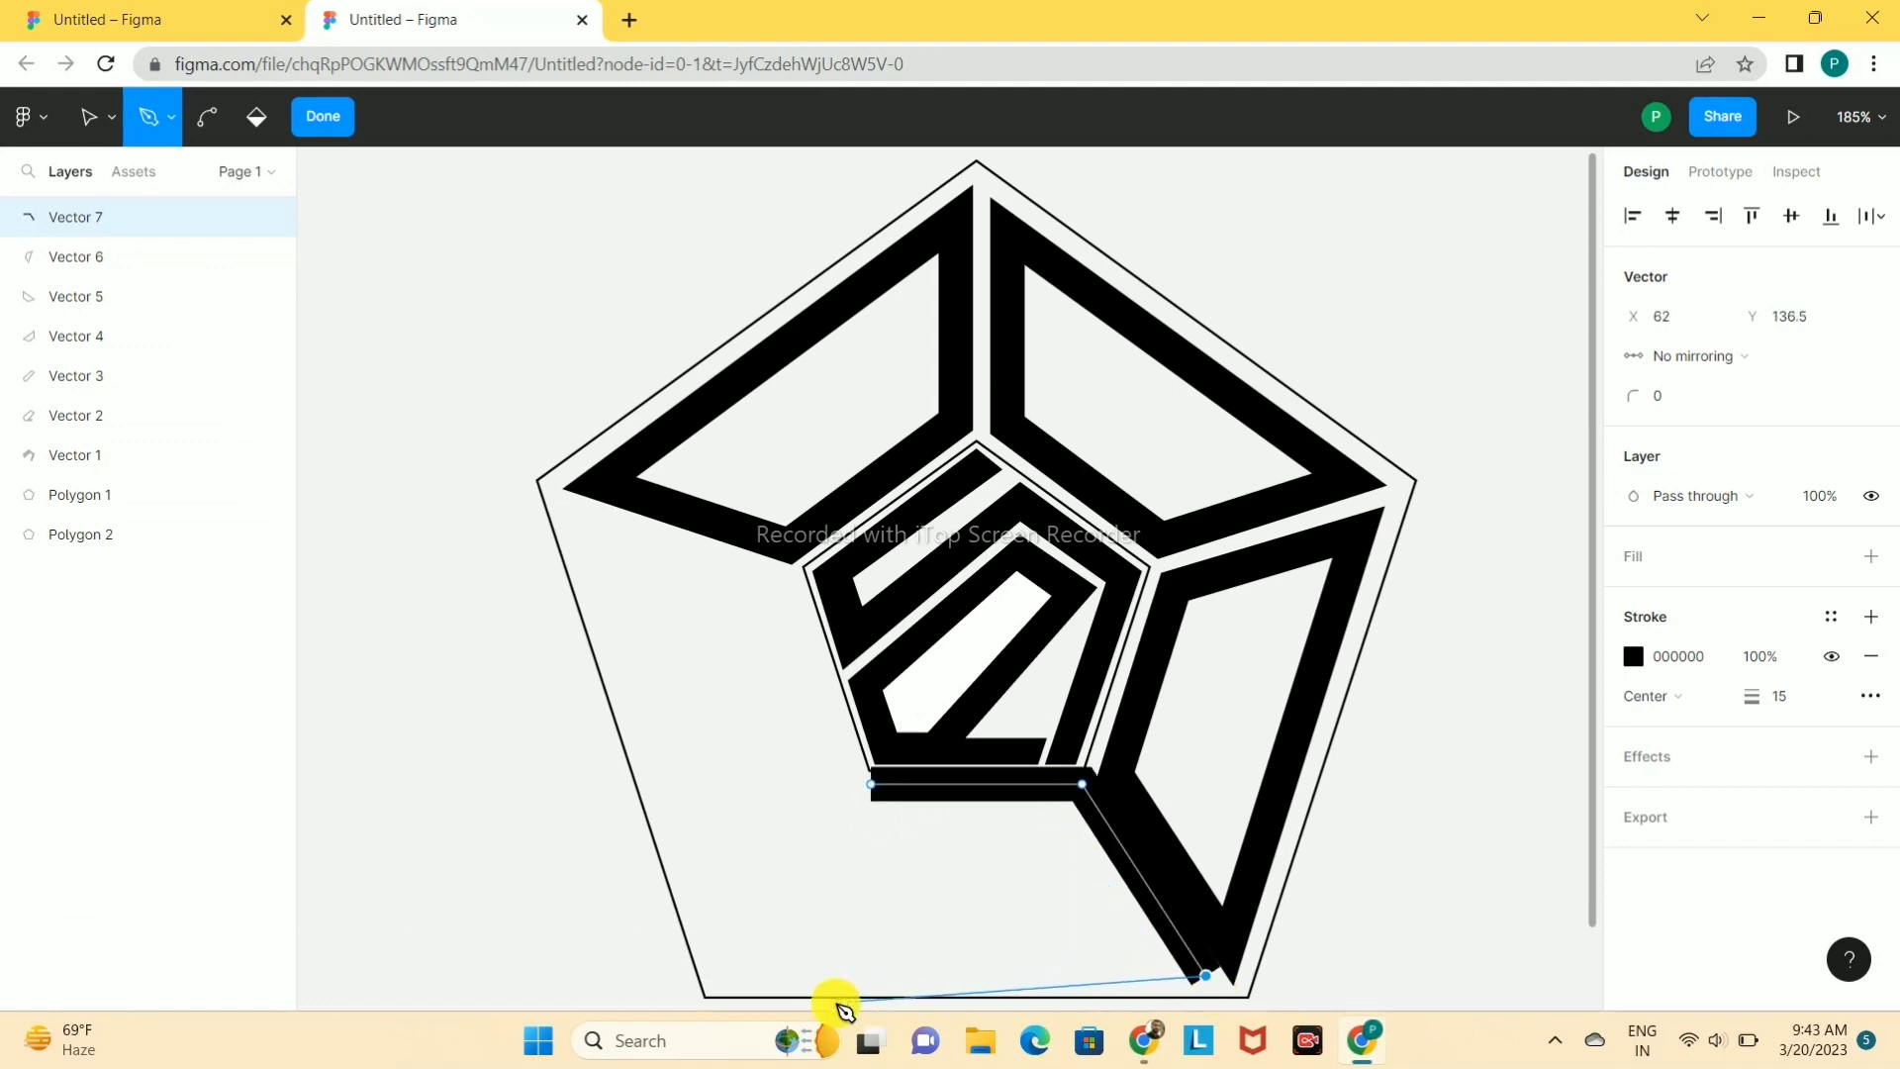
pyautogui.click(729, 978)
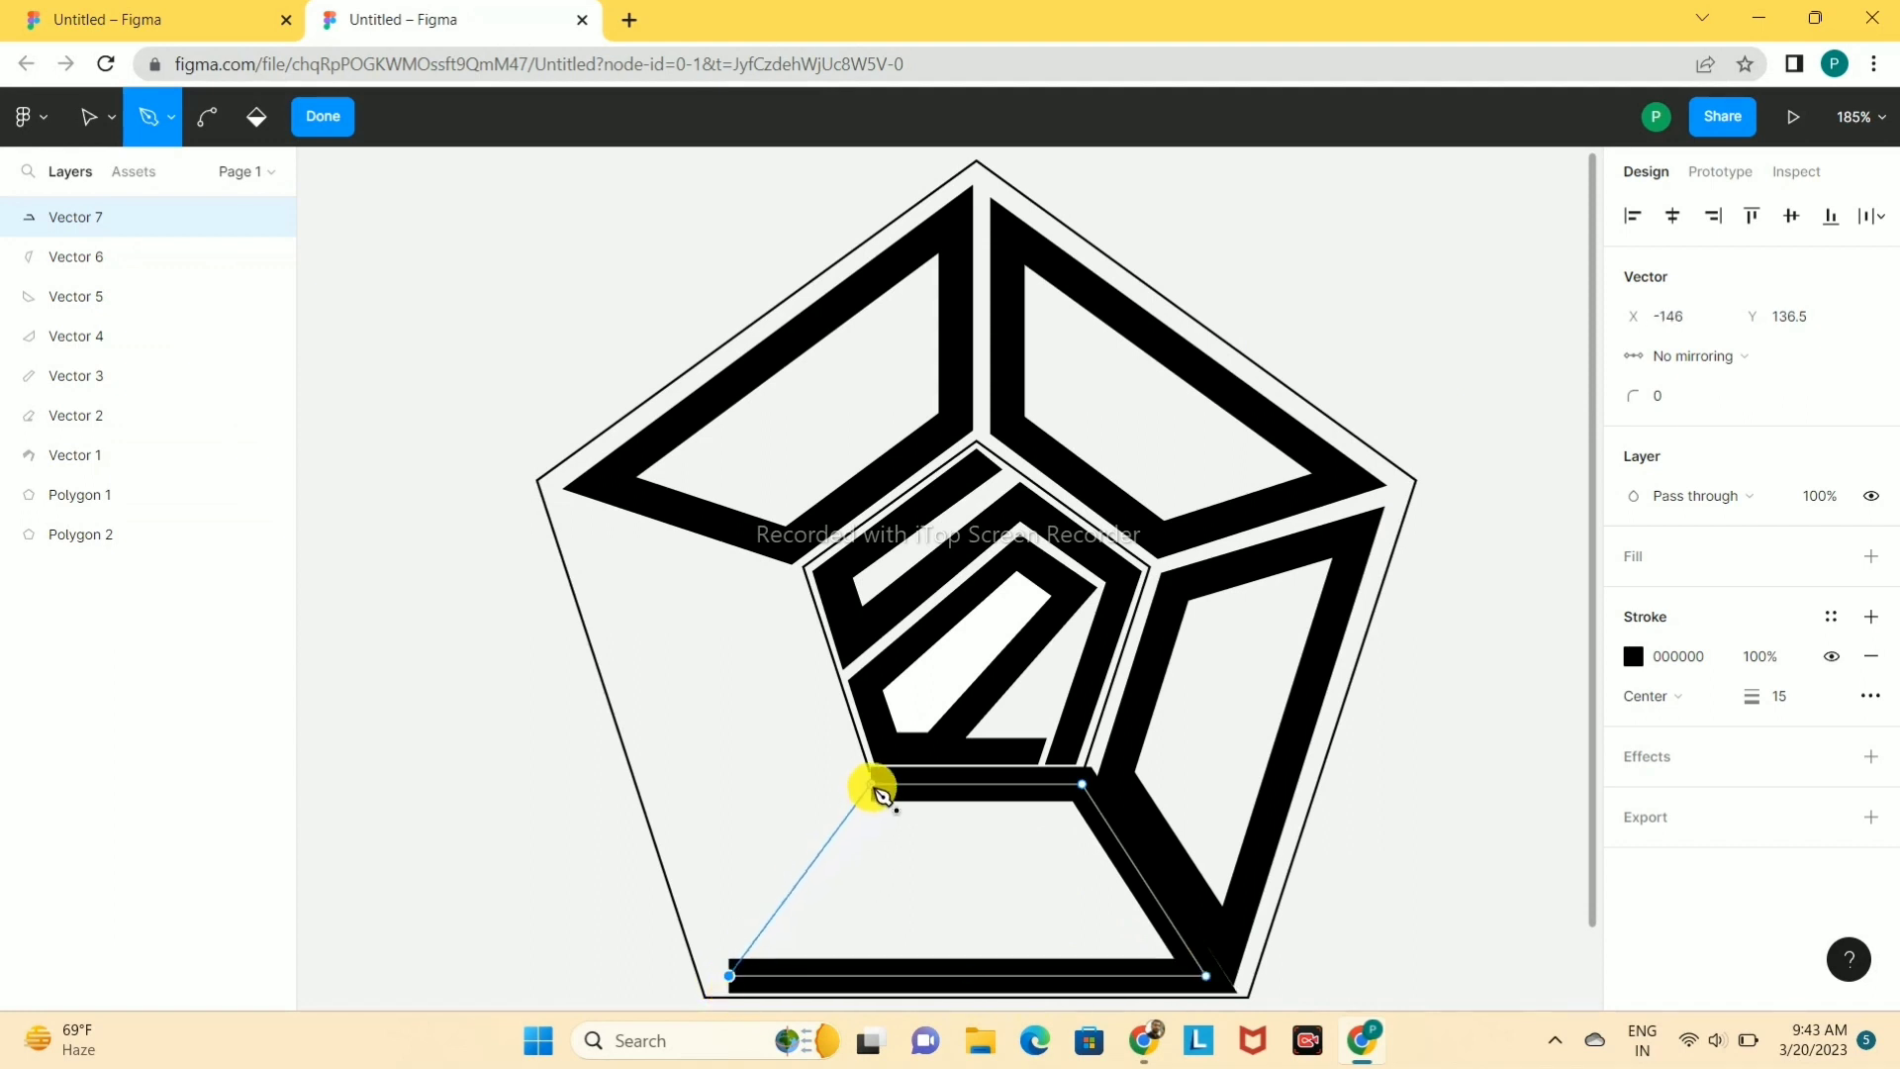
pyautogui.click(871, 783)
# - Finish editing the bottom trapezoid's path and set its stroke position to Inside
pyautogui.click(354, 130)
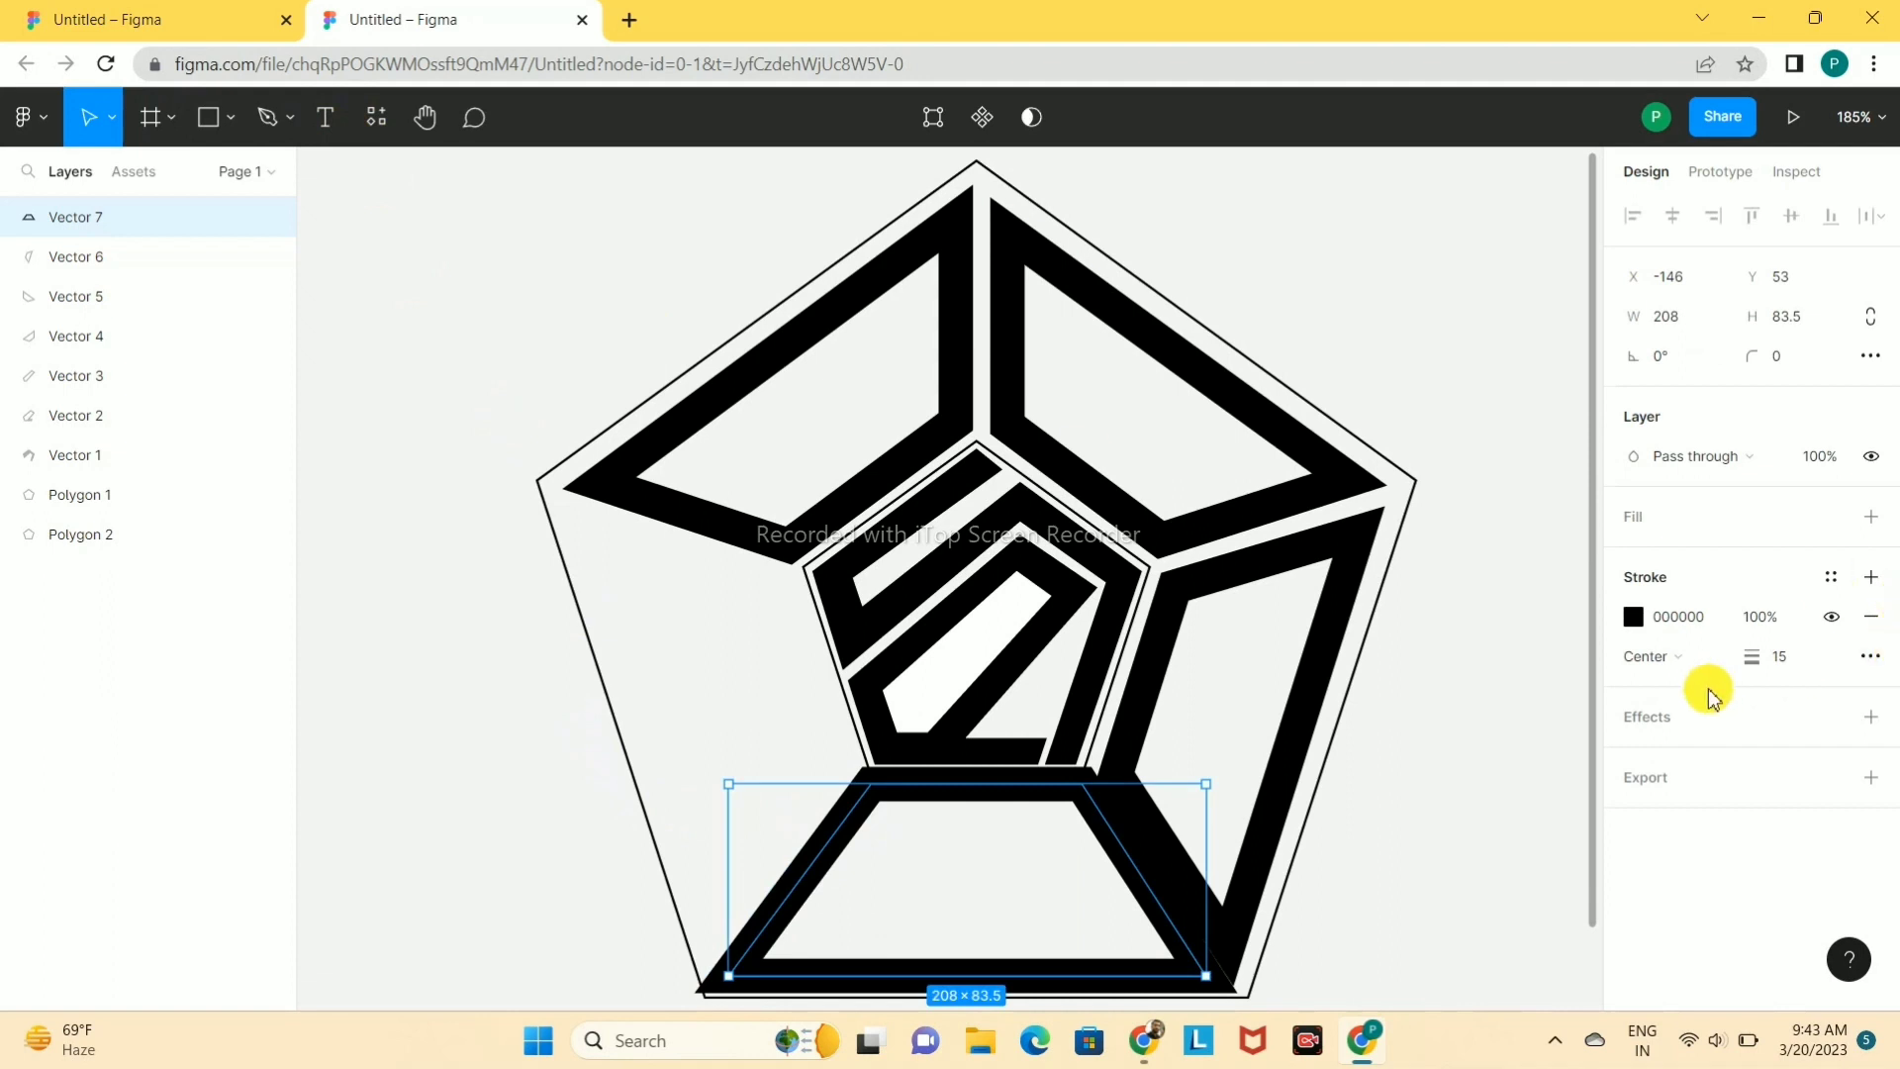
pyautogui.click(1666, 657)
pyautogui.click(1670, 685)
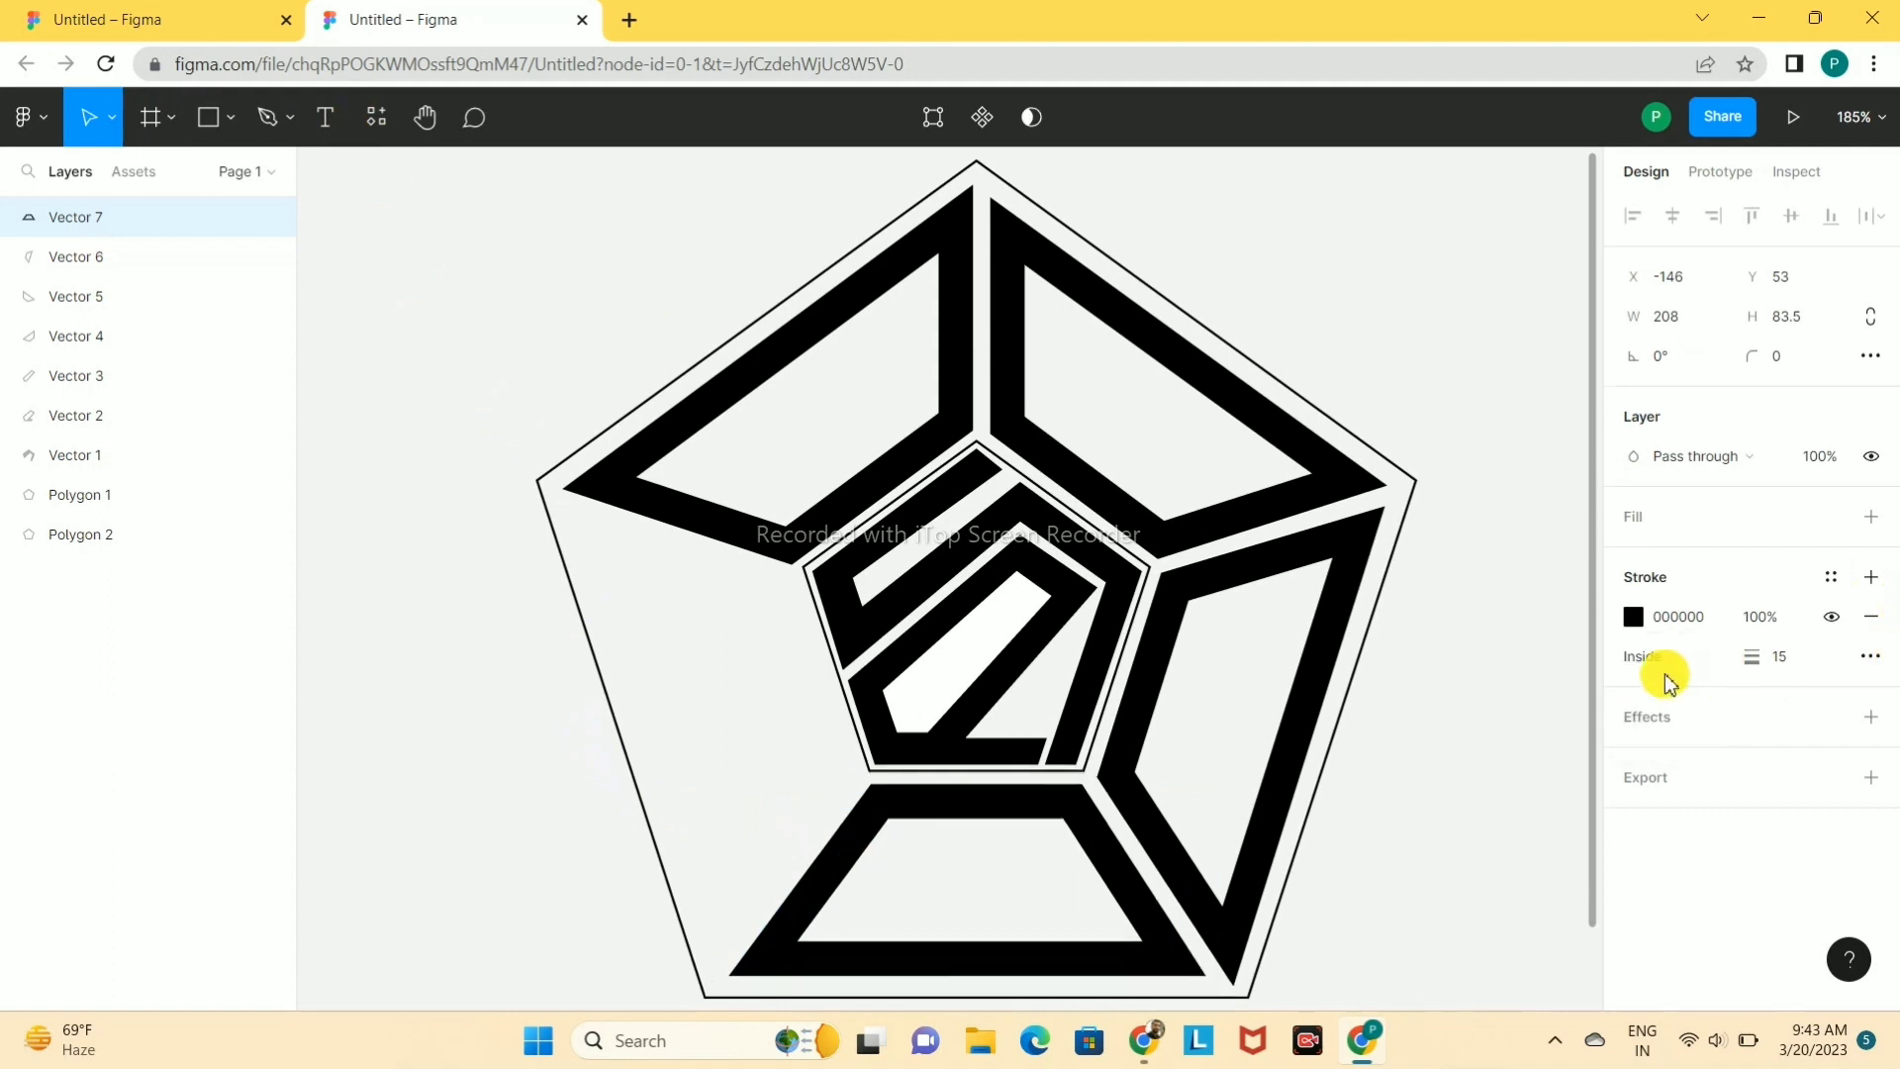
pyautogui.click(1514, 653)
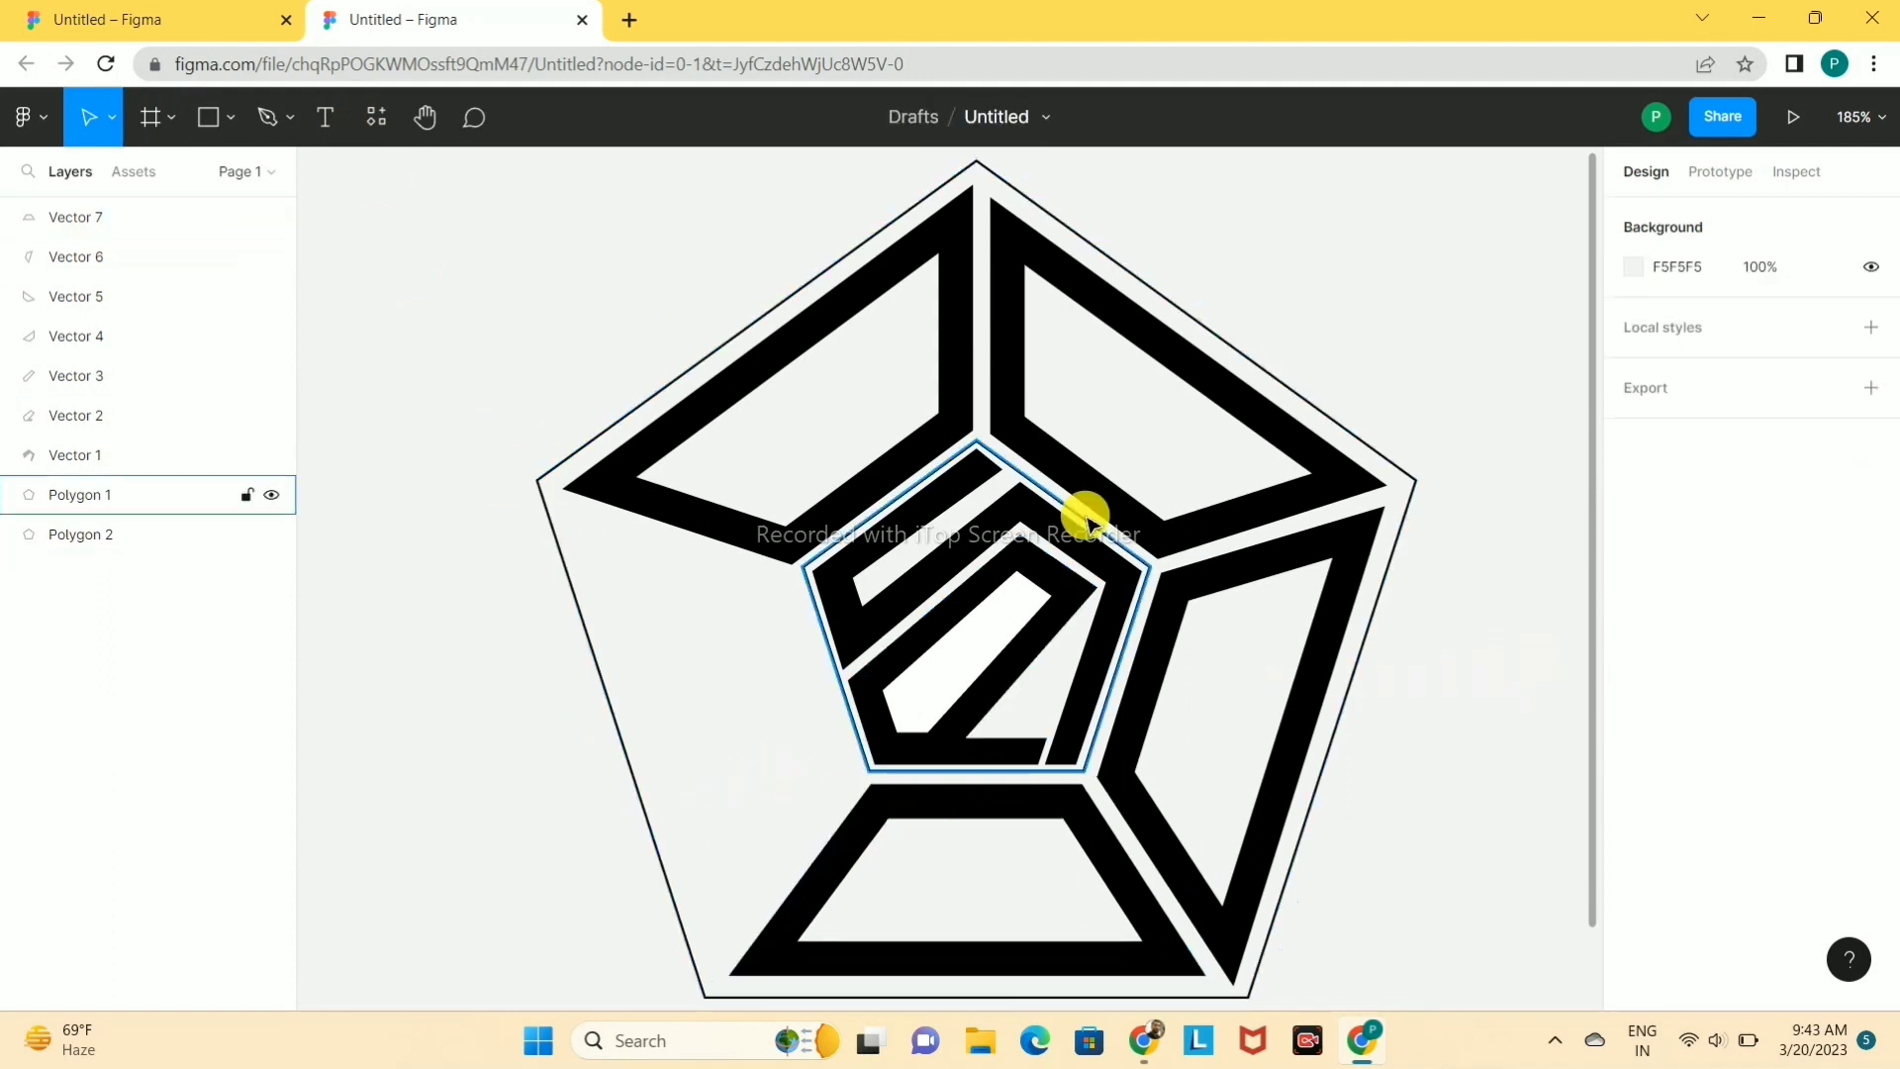
# - Draw a closed four-sided Pen shape in the remaining gap between the pentagons' lower-left edges and set its stroke position to Inside
pyautogui.click(267, 117)
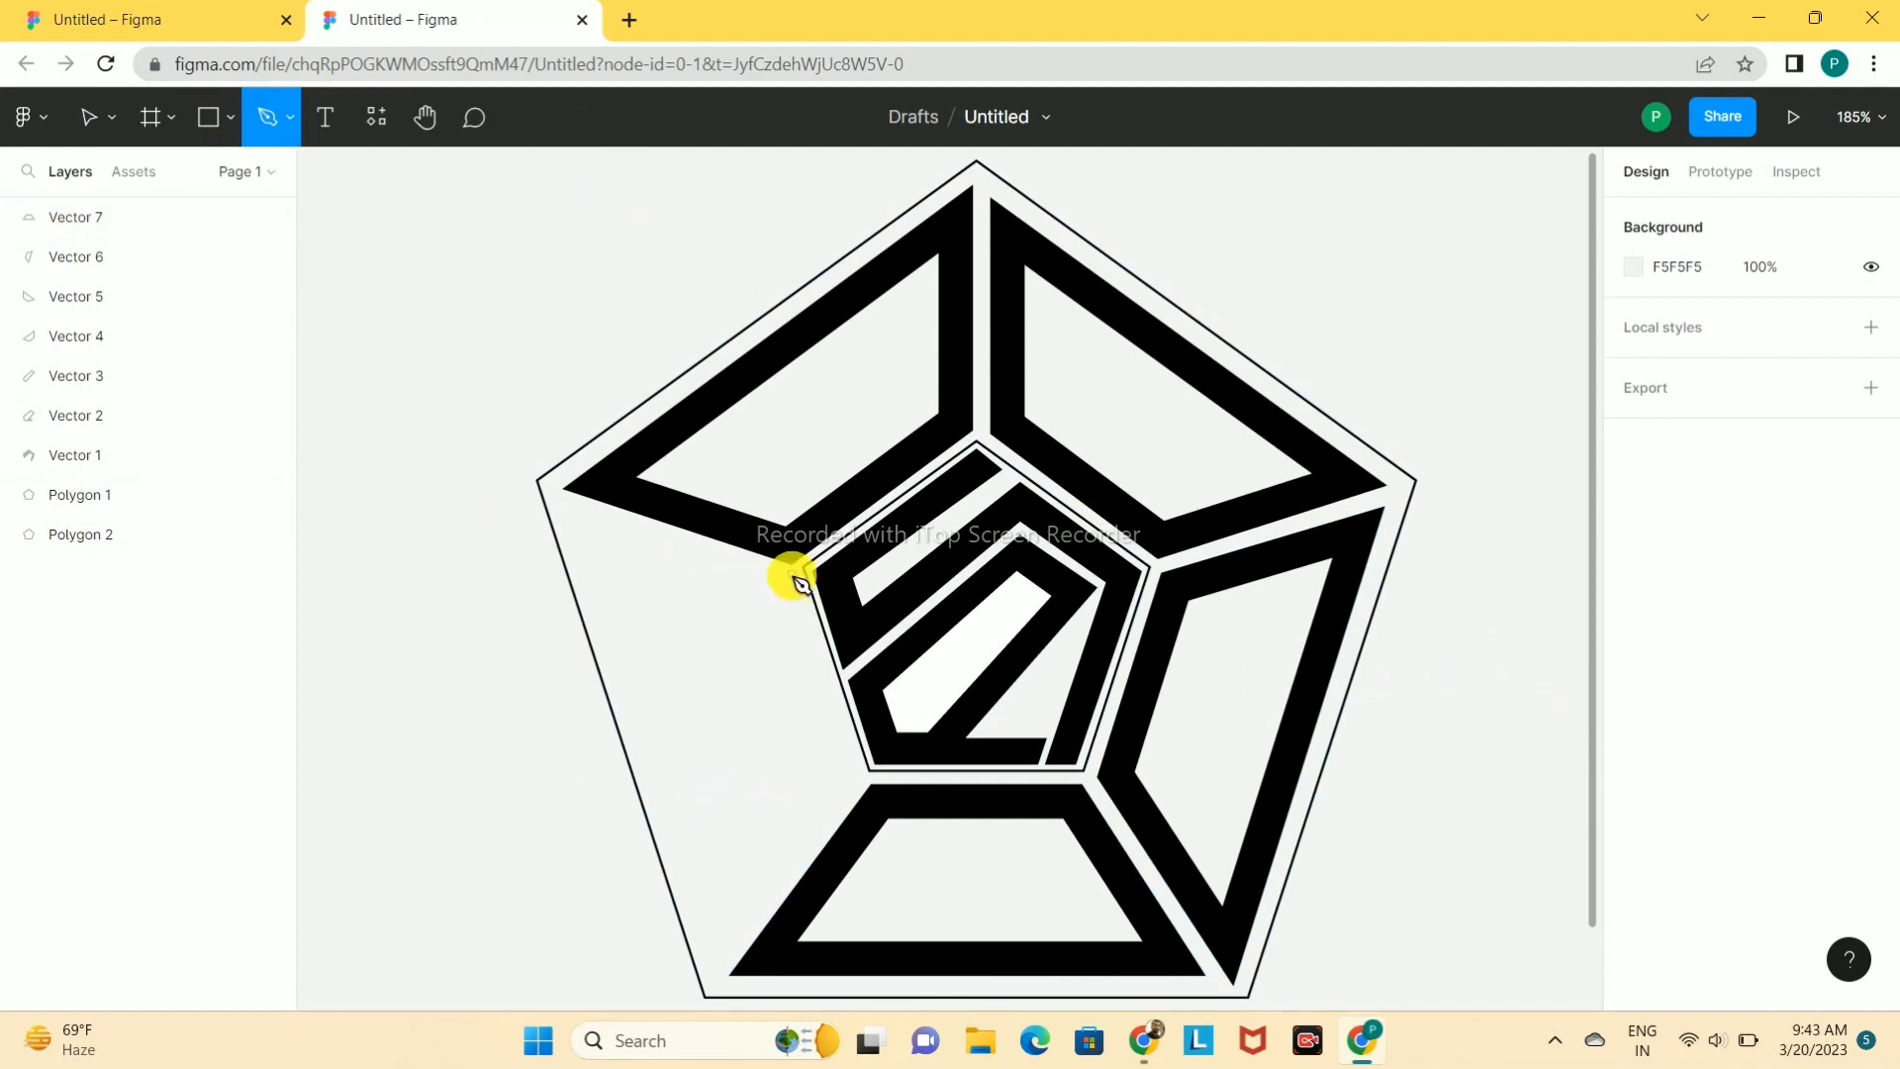
pyautogui.click(792, 574)
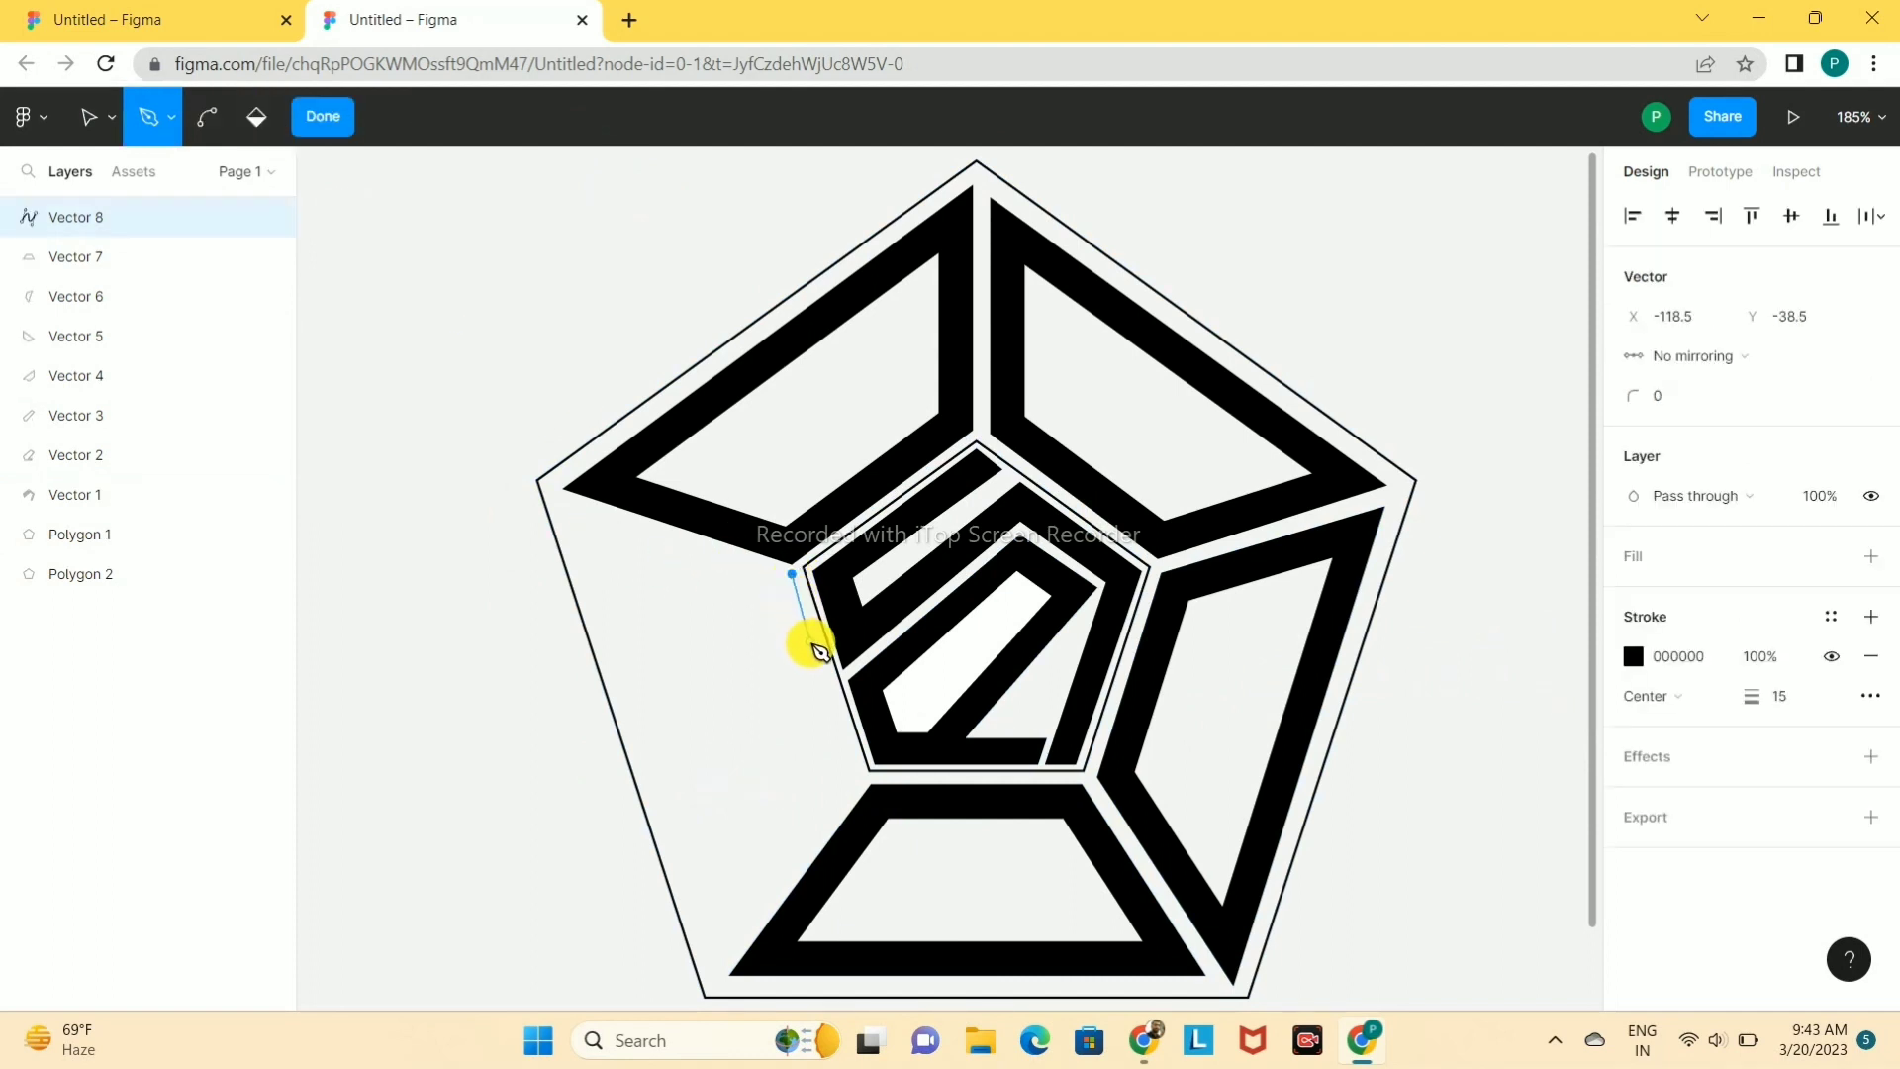
pyautogui.click(857, 773)
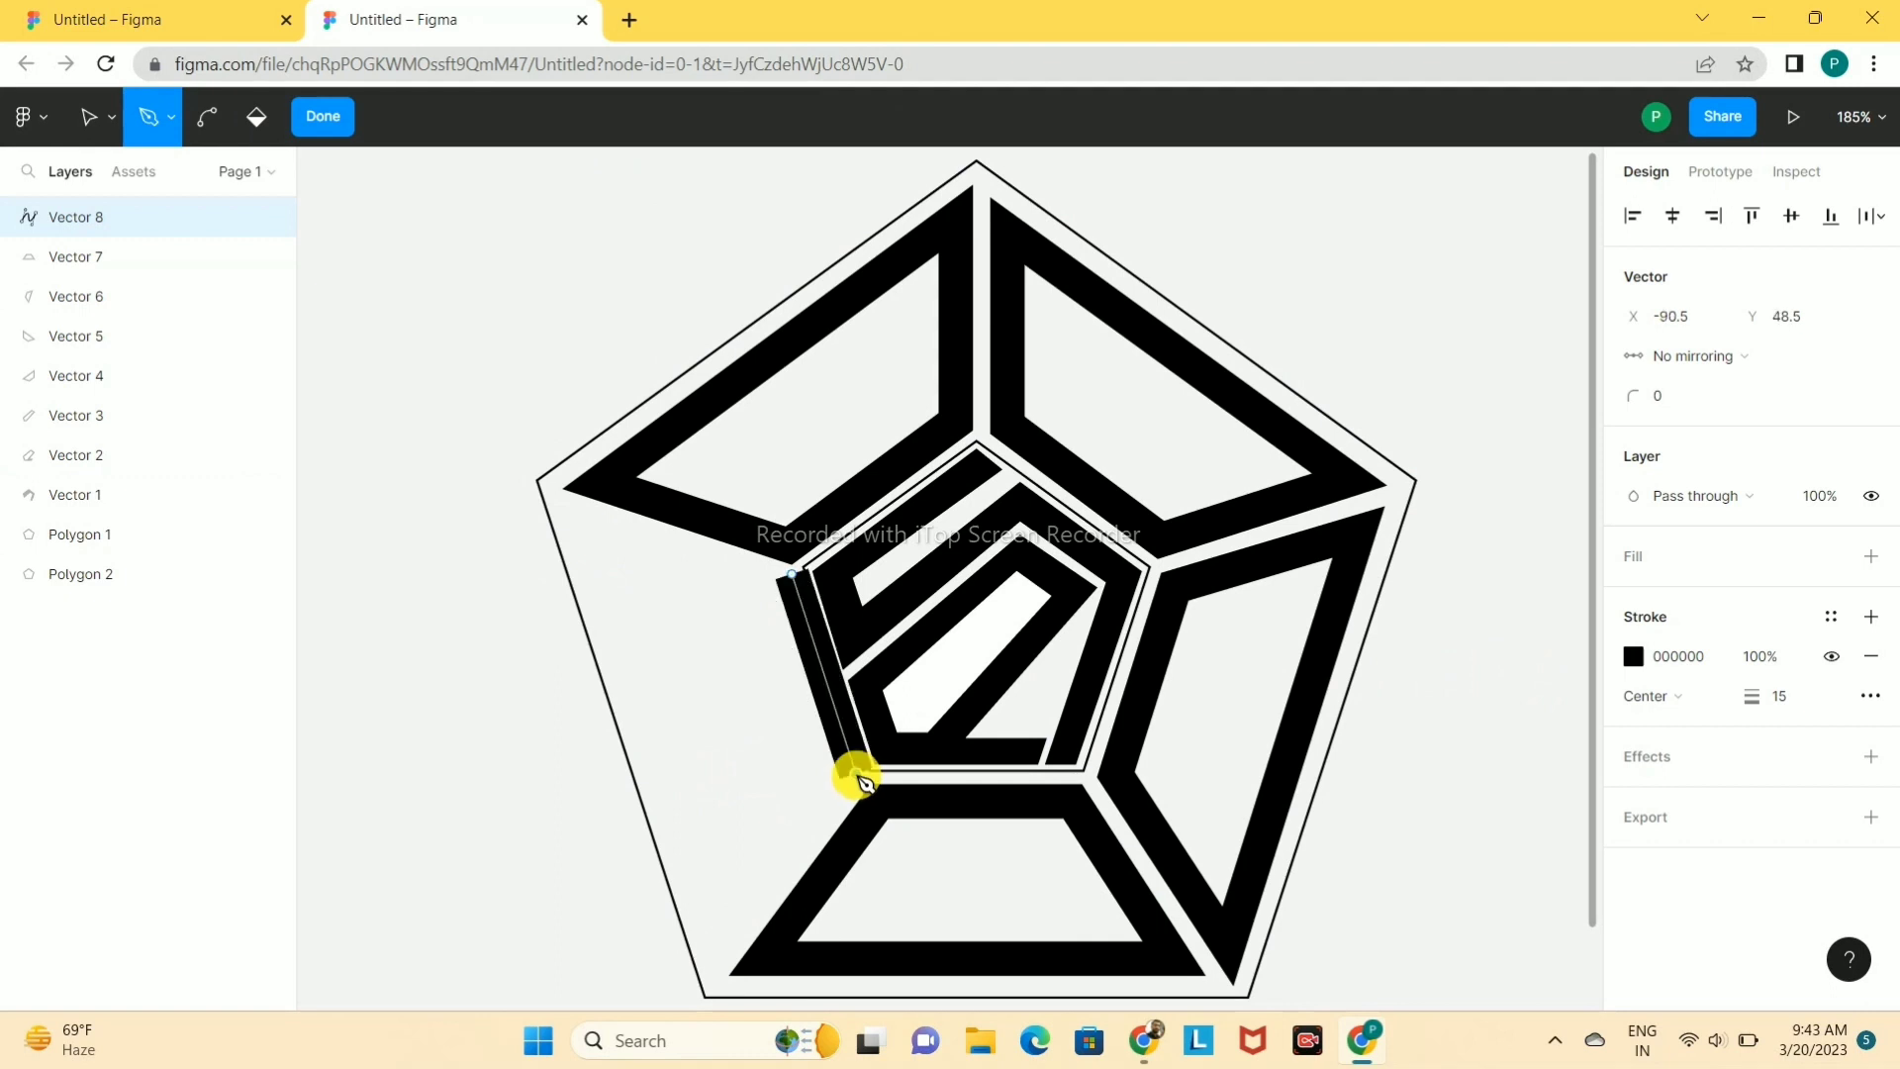
pyautogui.click(720, 960)
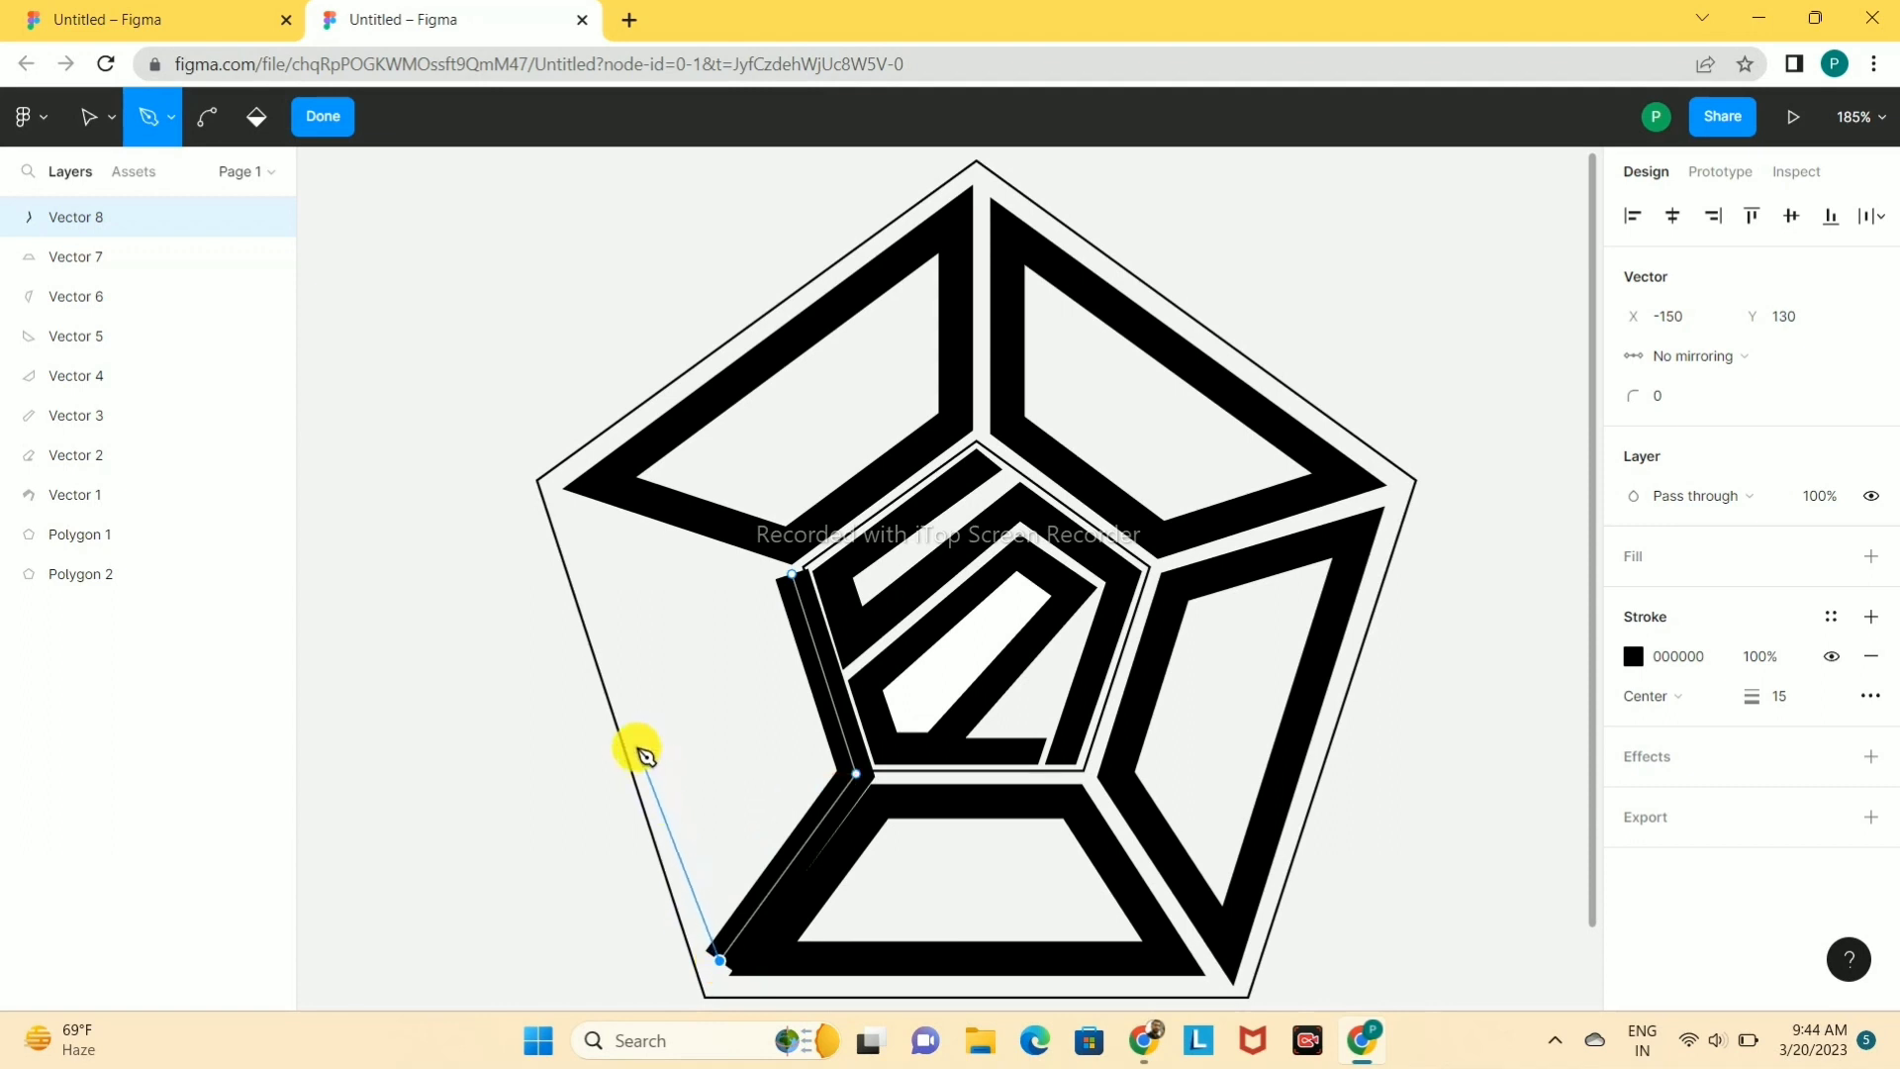
pyautogui.click(576, 514)
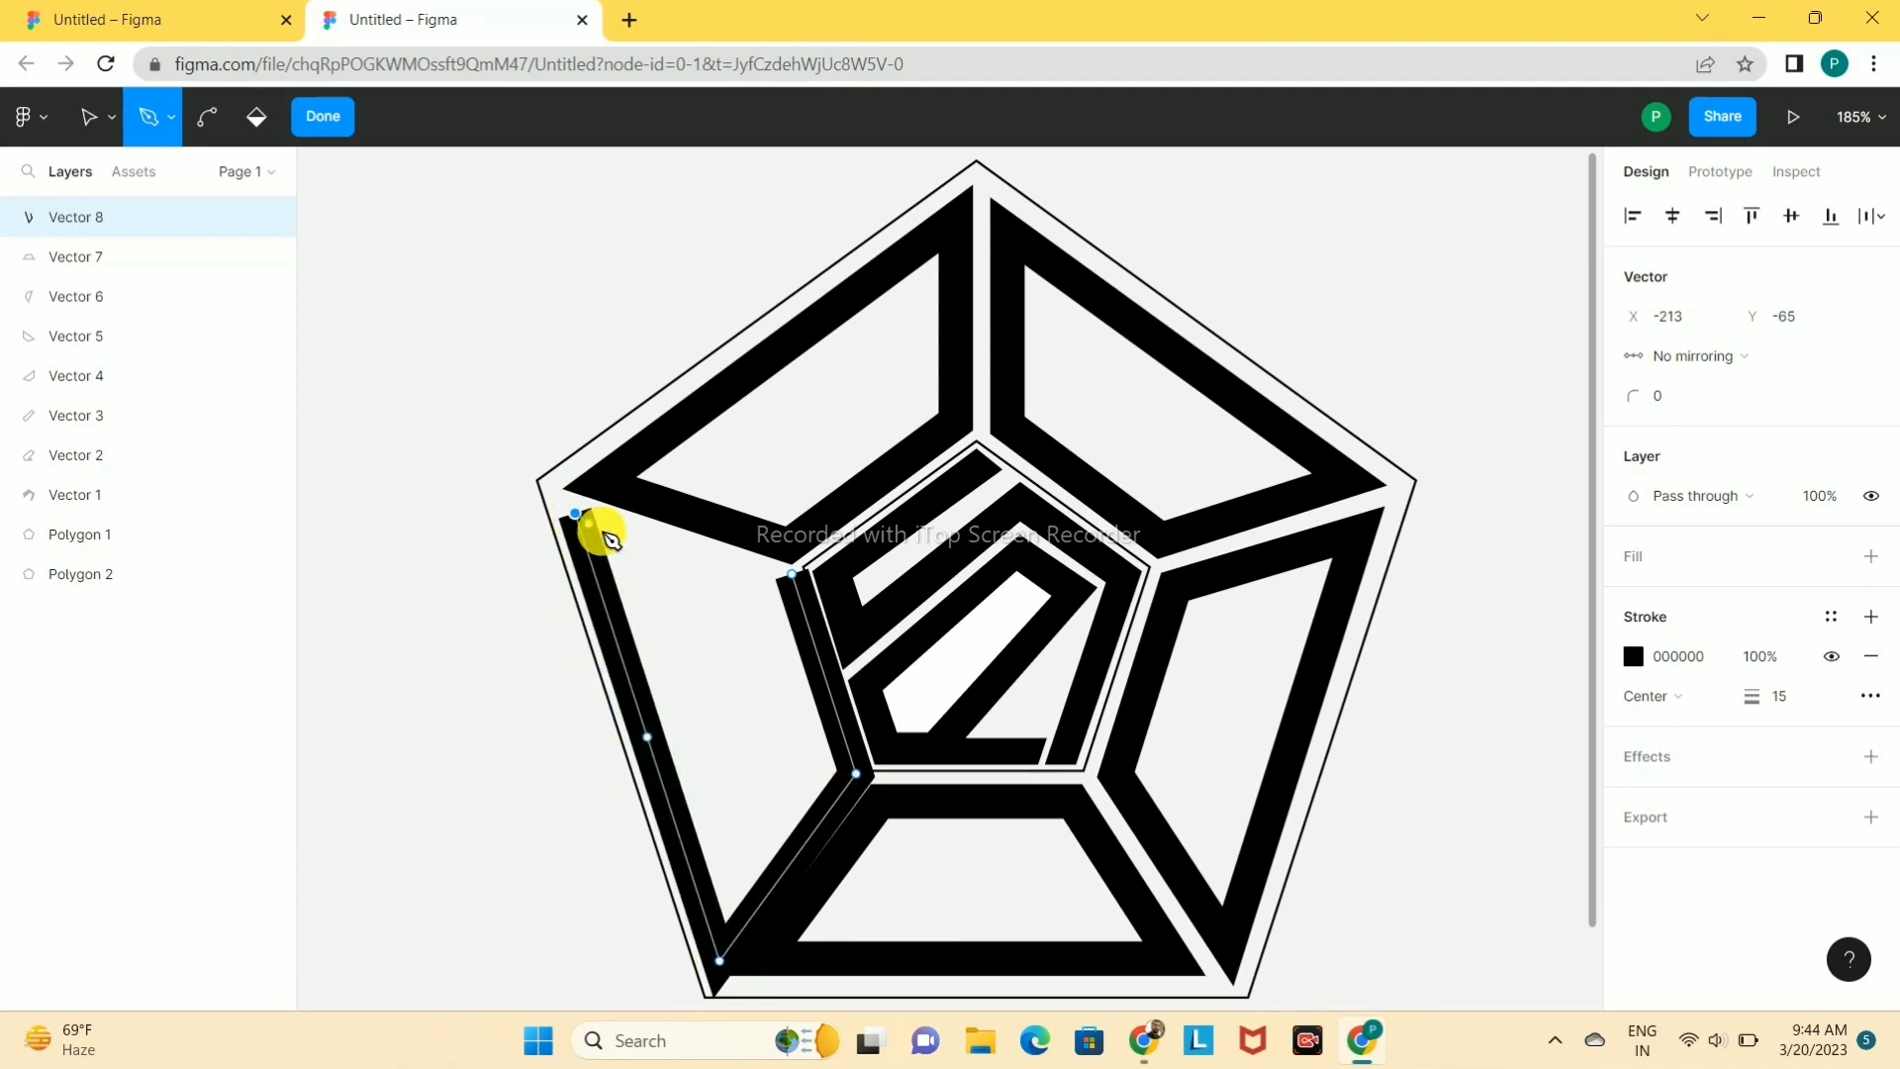
pyautogui.click(792, 582)
pyautogui.click(1658, 695)
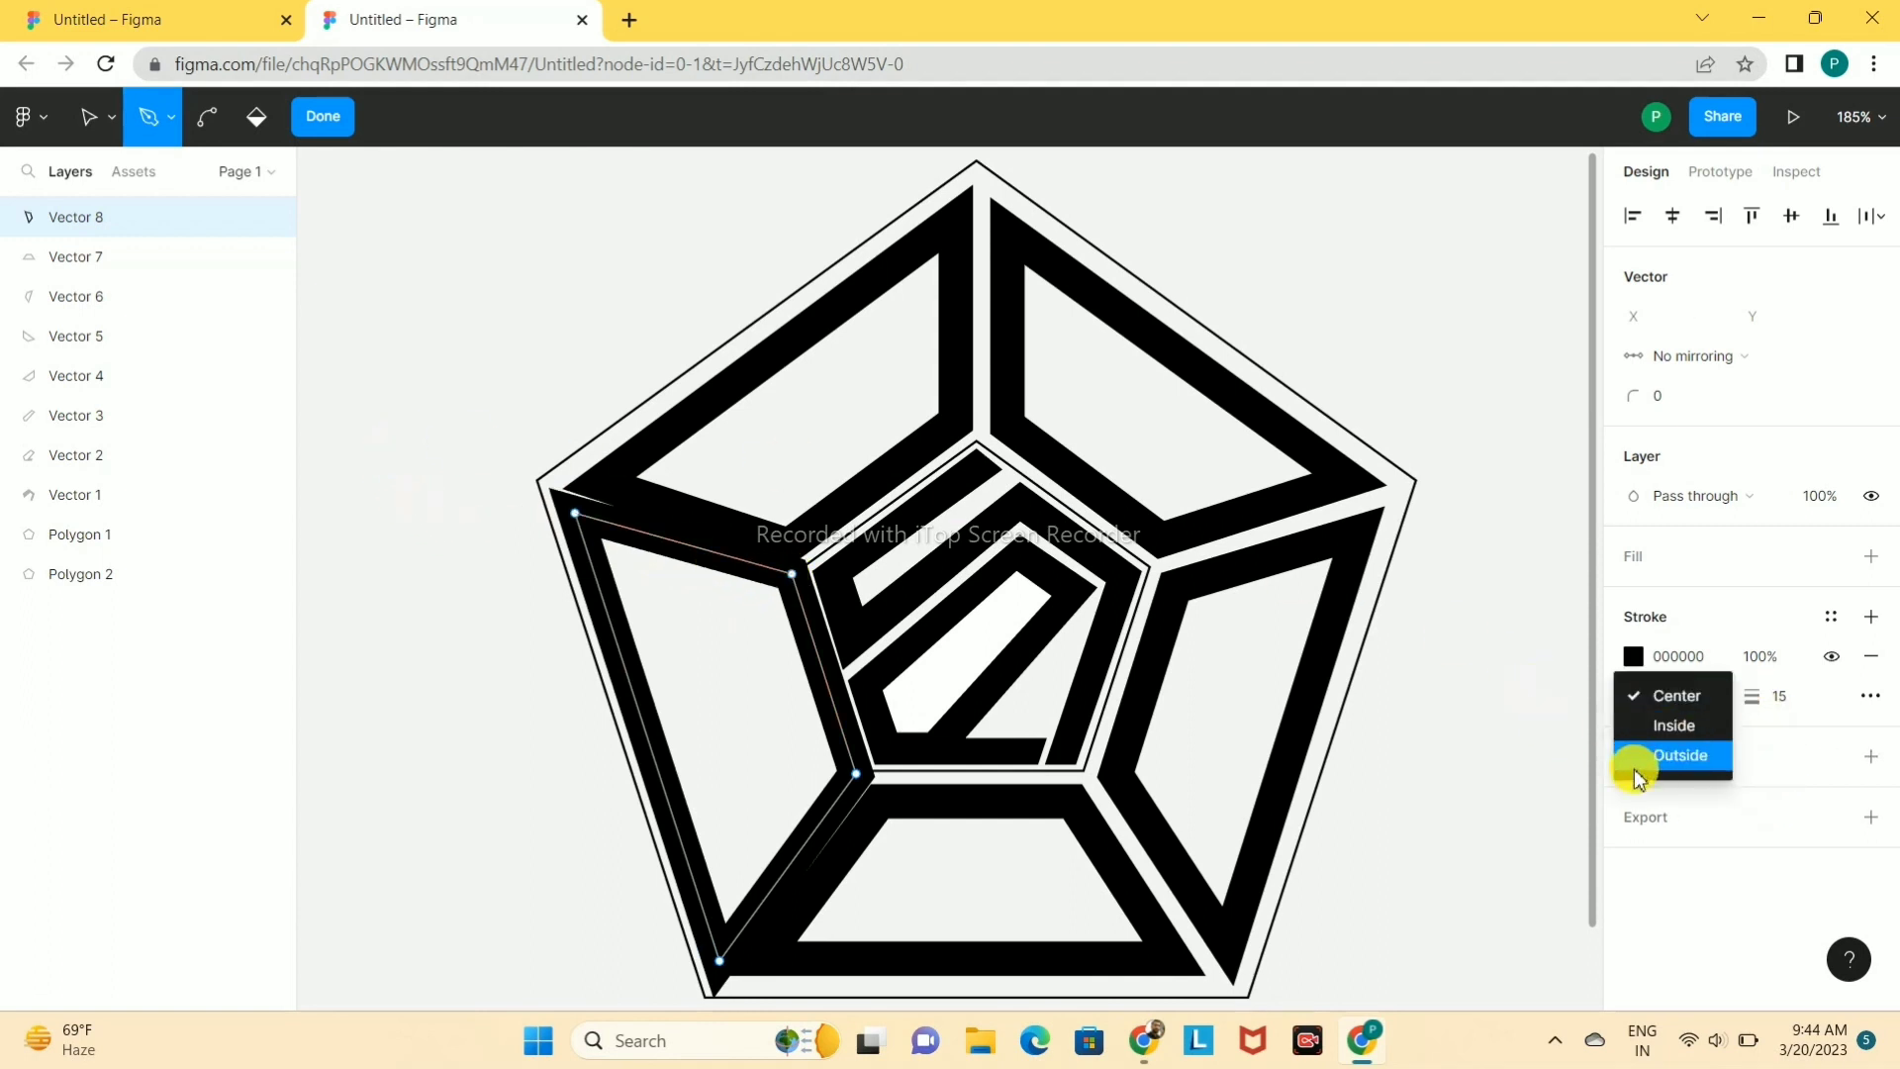
pyautogui.click(1673, 725)
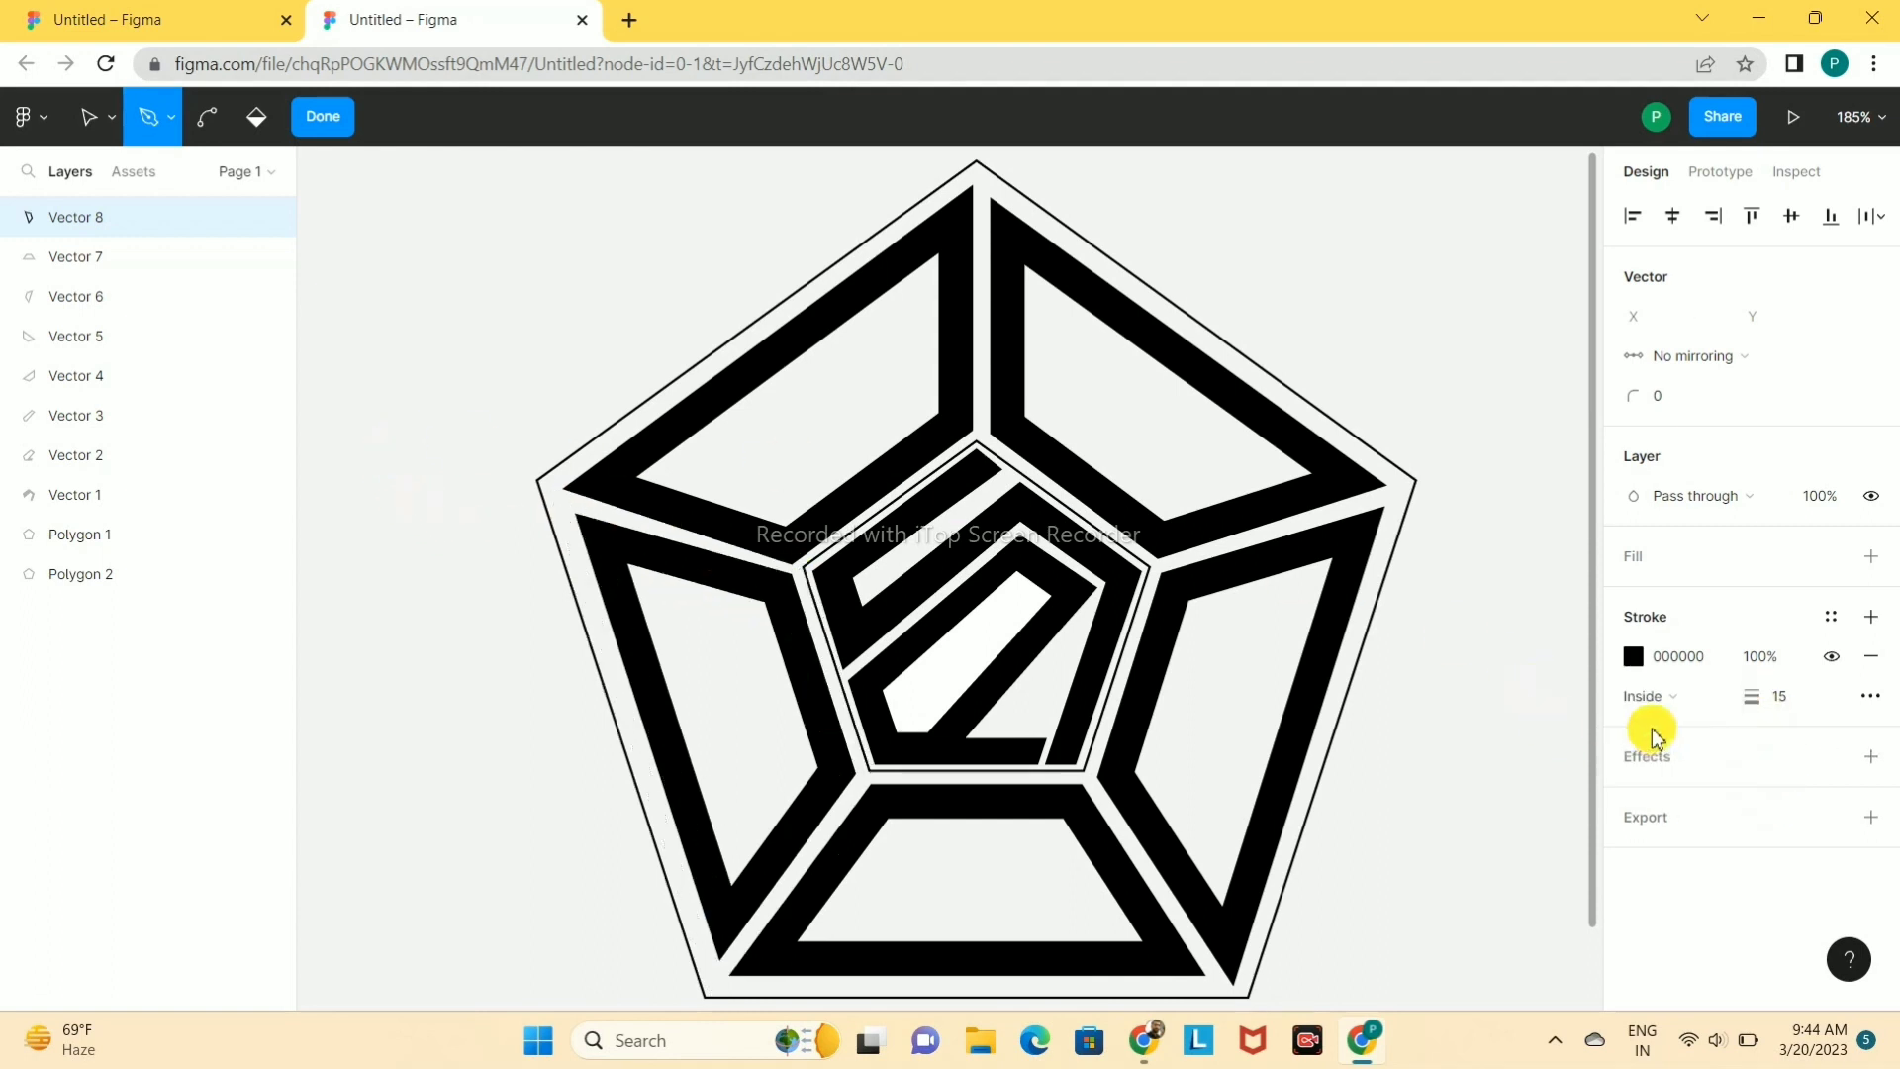
# - Move the lower-left shape's outer upper corner to about X -216.5, Y -67 and its inner upper corner to about X -118, Y -36, finishing the path
pyautogui.click(82, 109)
pyautogui.moveTo(575, 513); pyautogui.dragTo(566, 508)
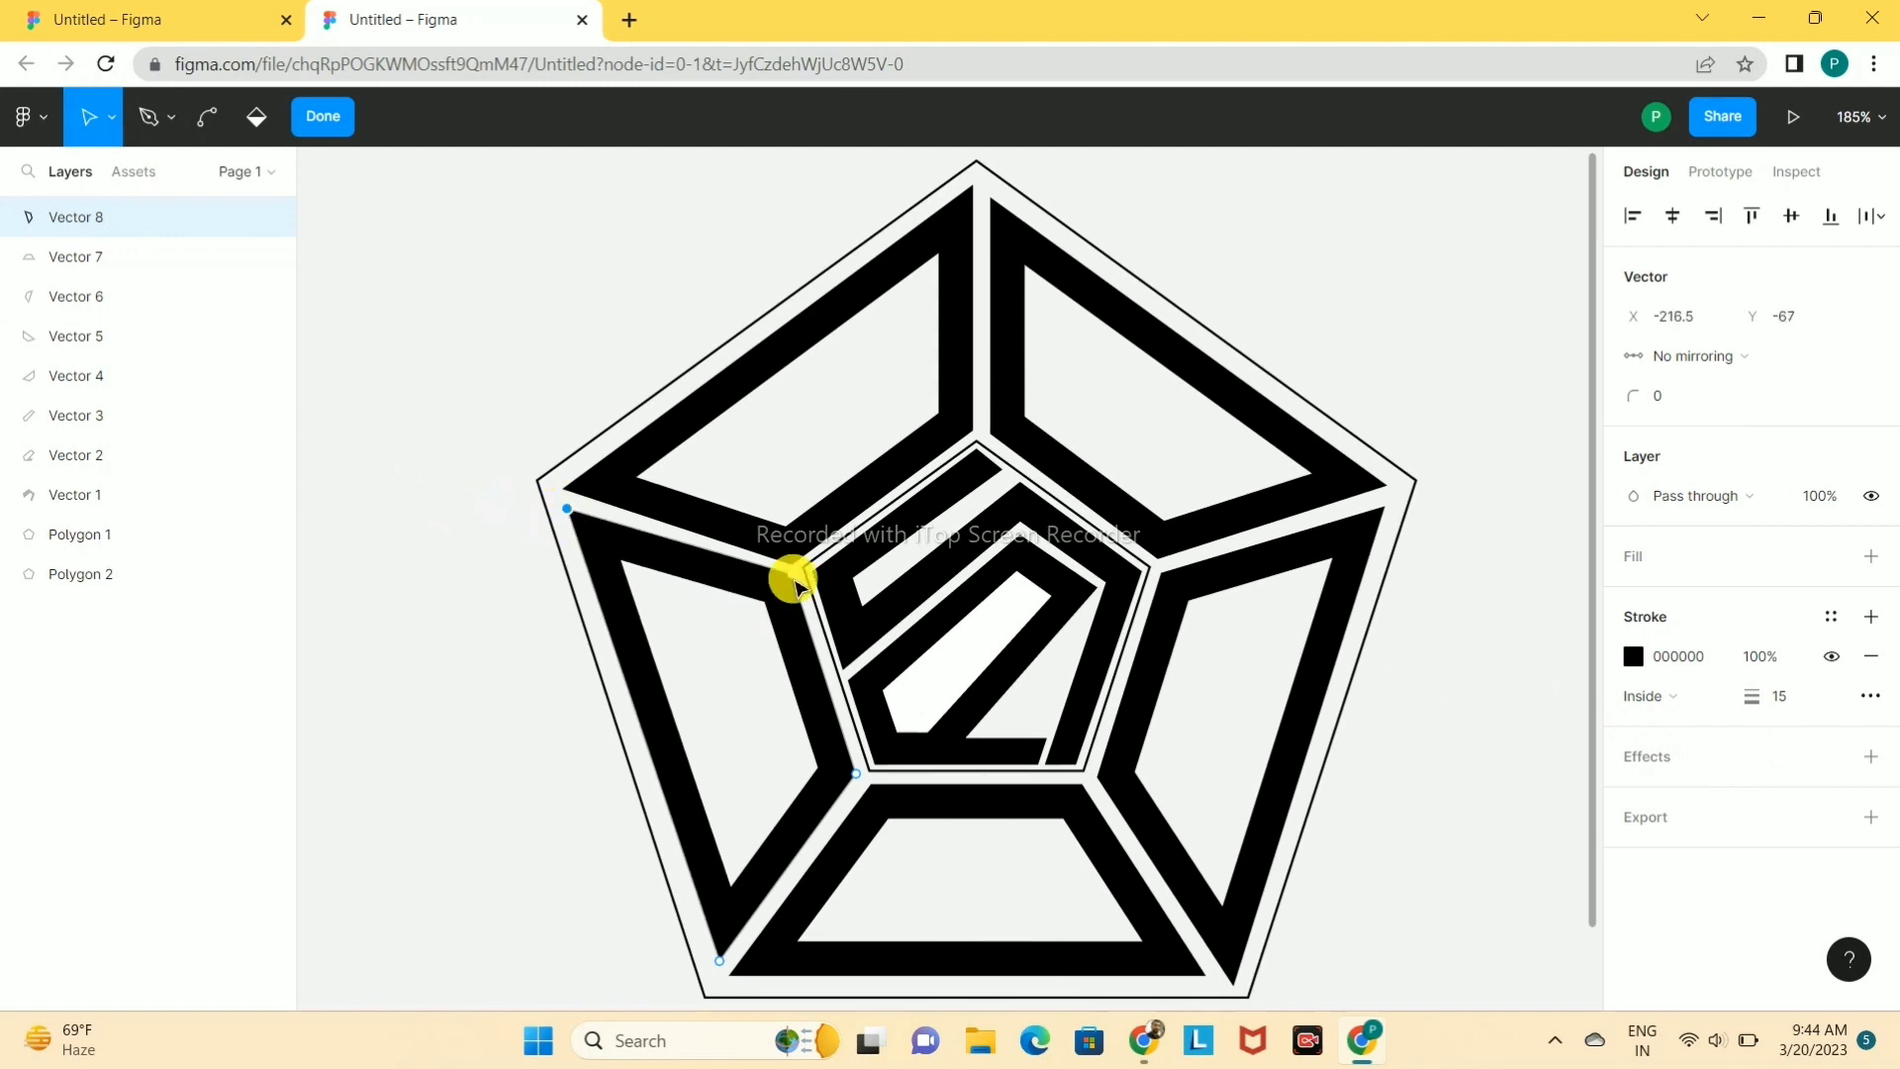
pyautogui.moveTo(791, 574); pyautogui.dragTo(797, 580)
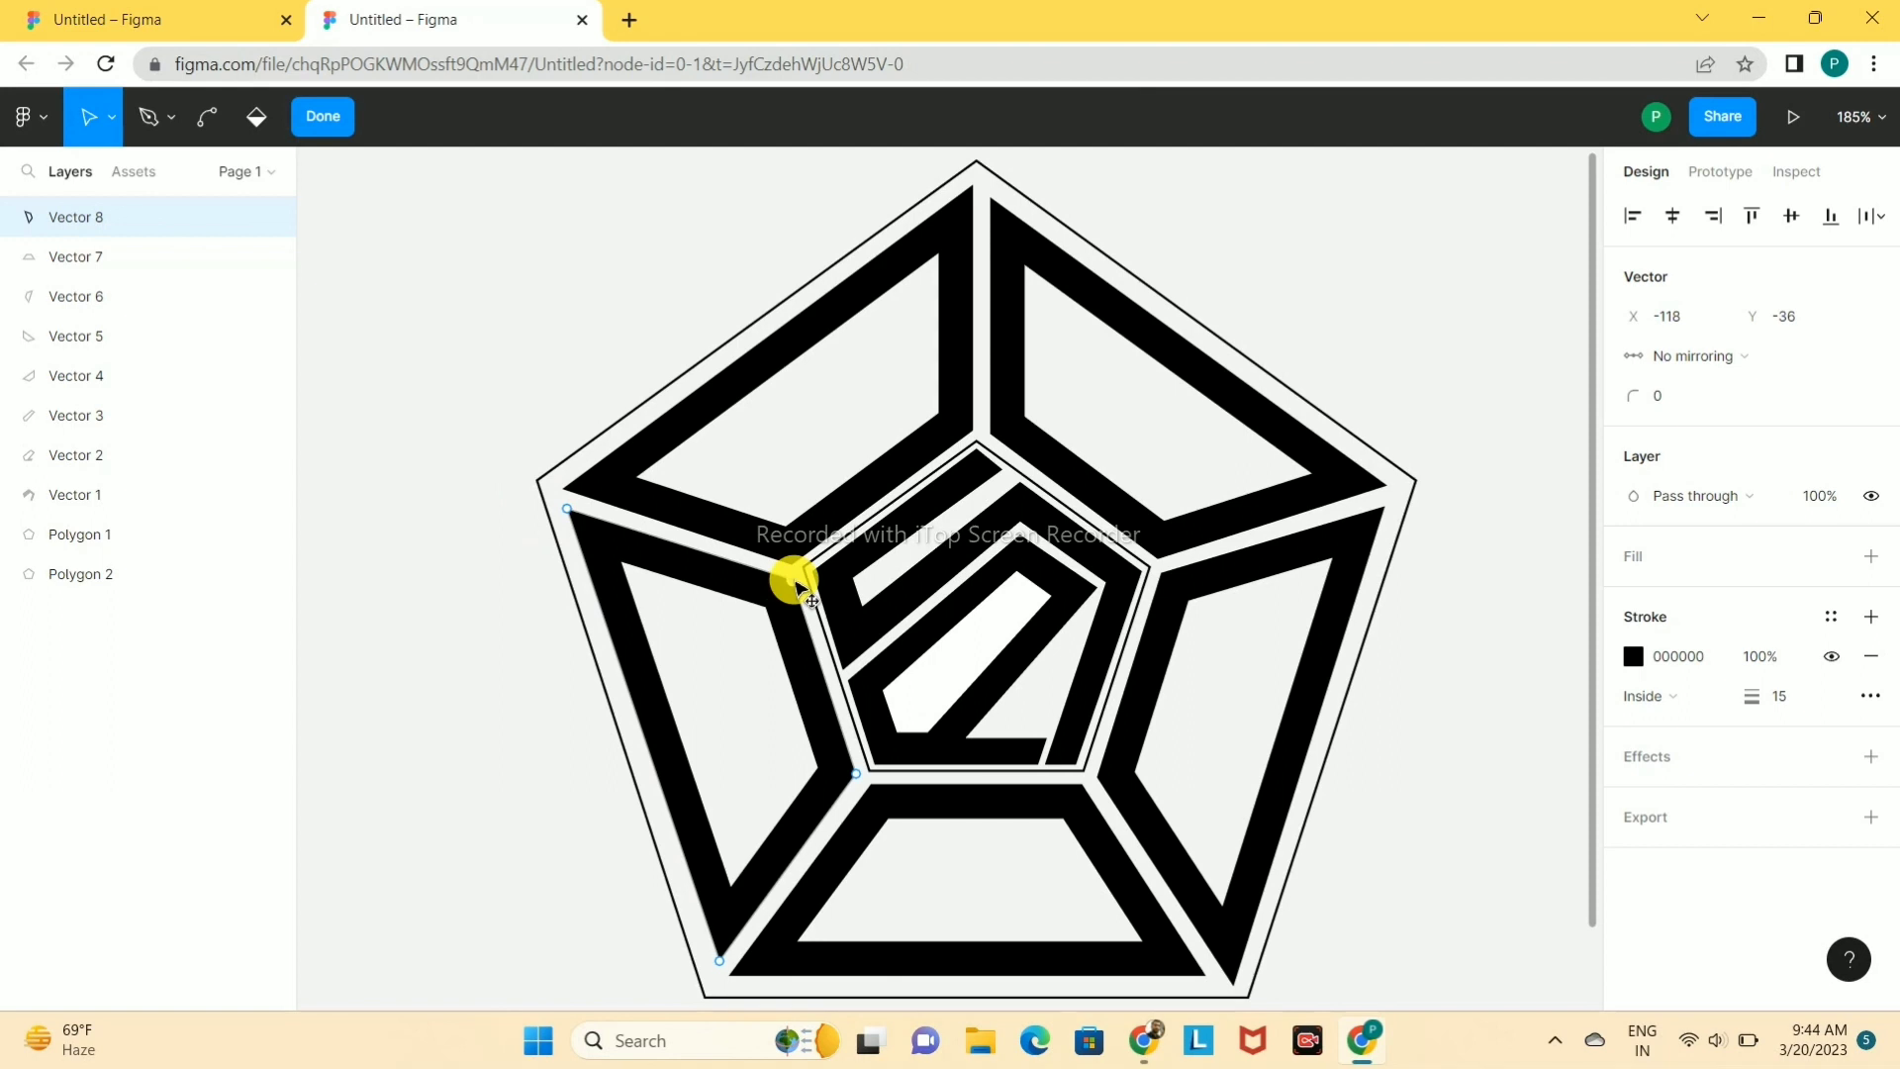
pyautogui.click(395, 598)
pyautogui.scroll(-1, 891, 742)
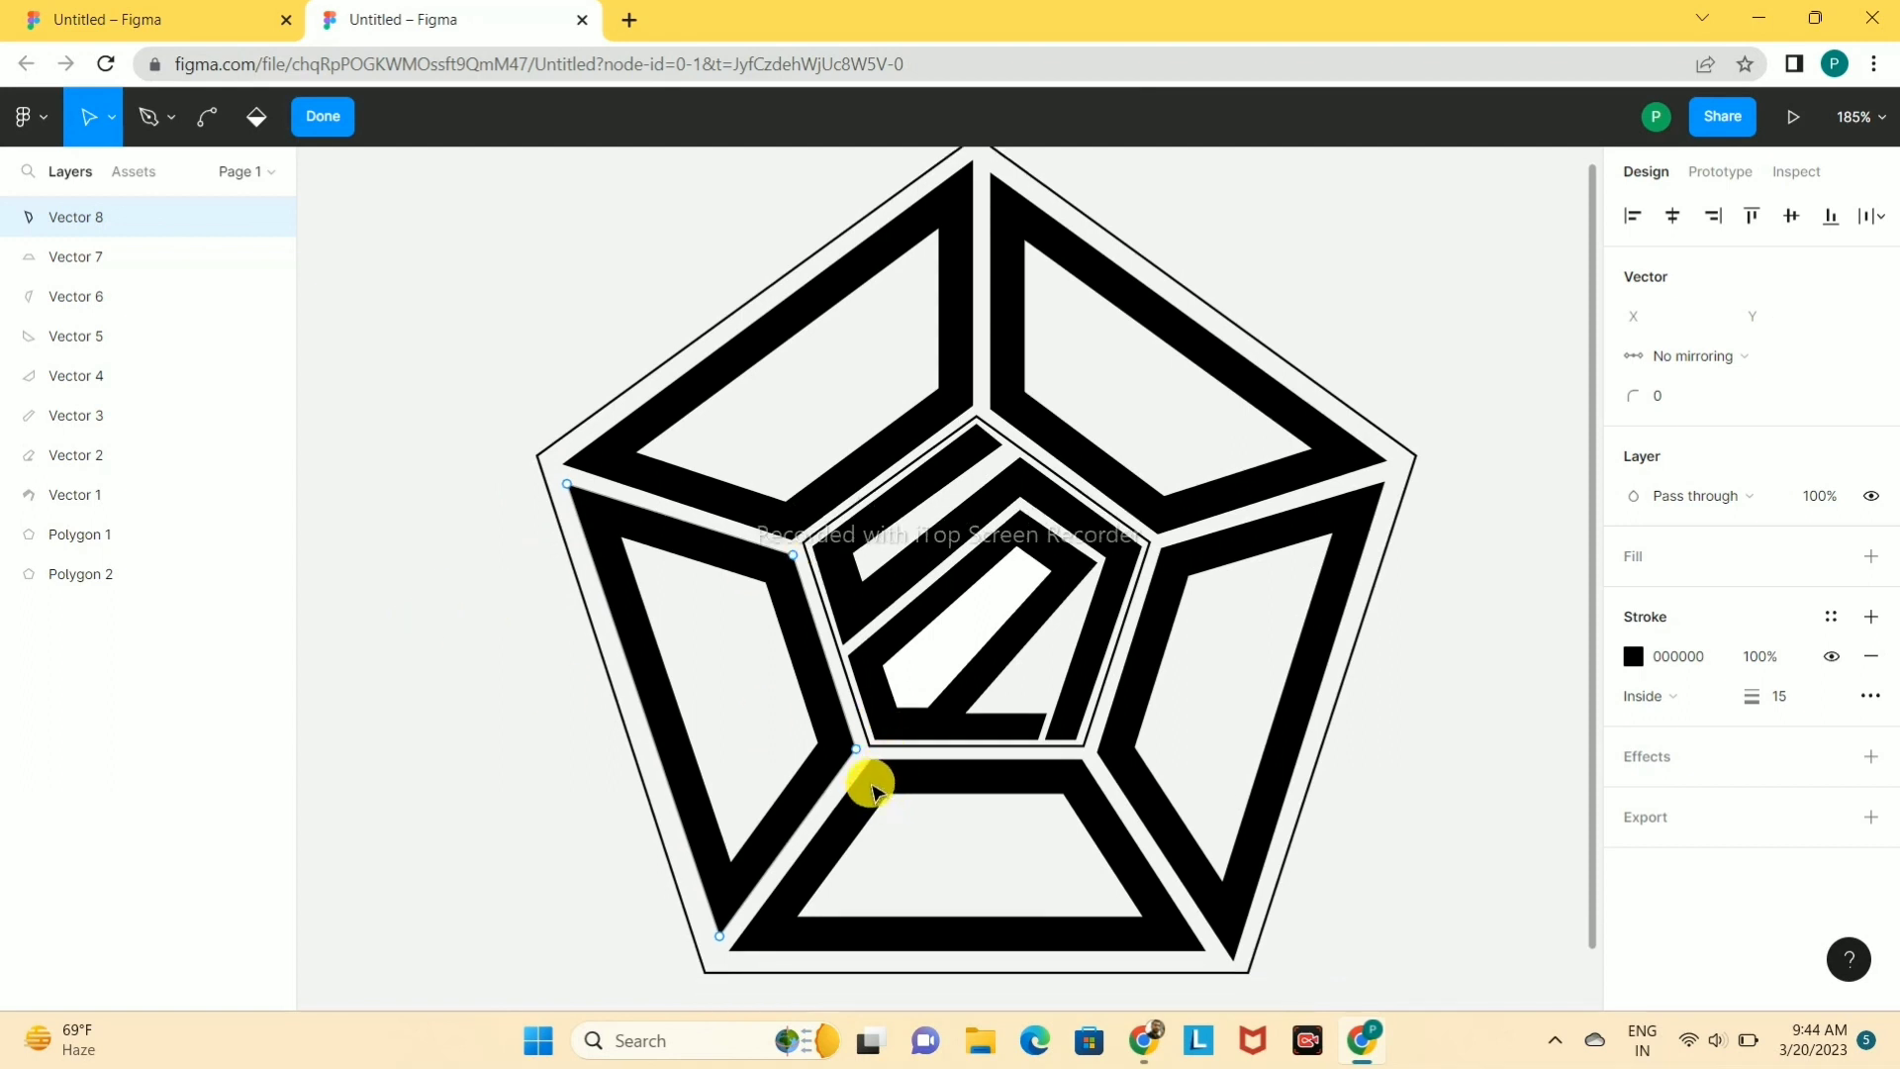
pyautogui.click(318, 116)
pyautogui.click(787, 534)
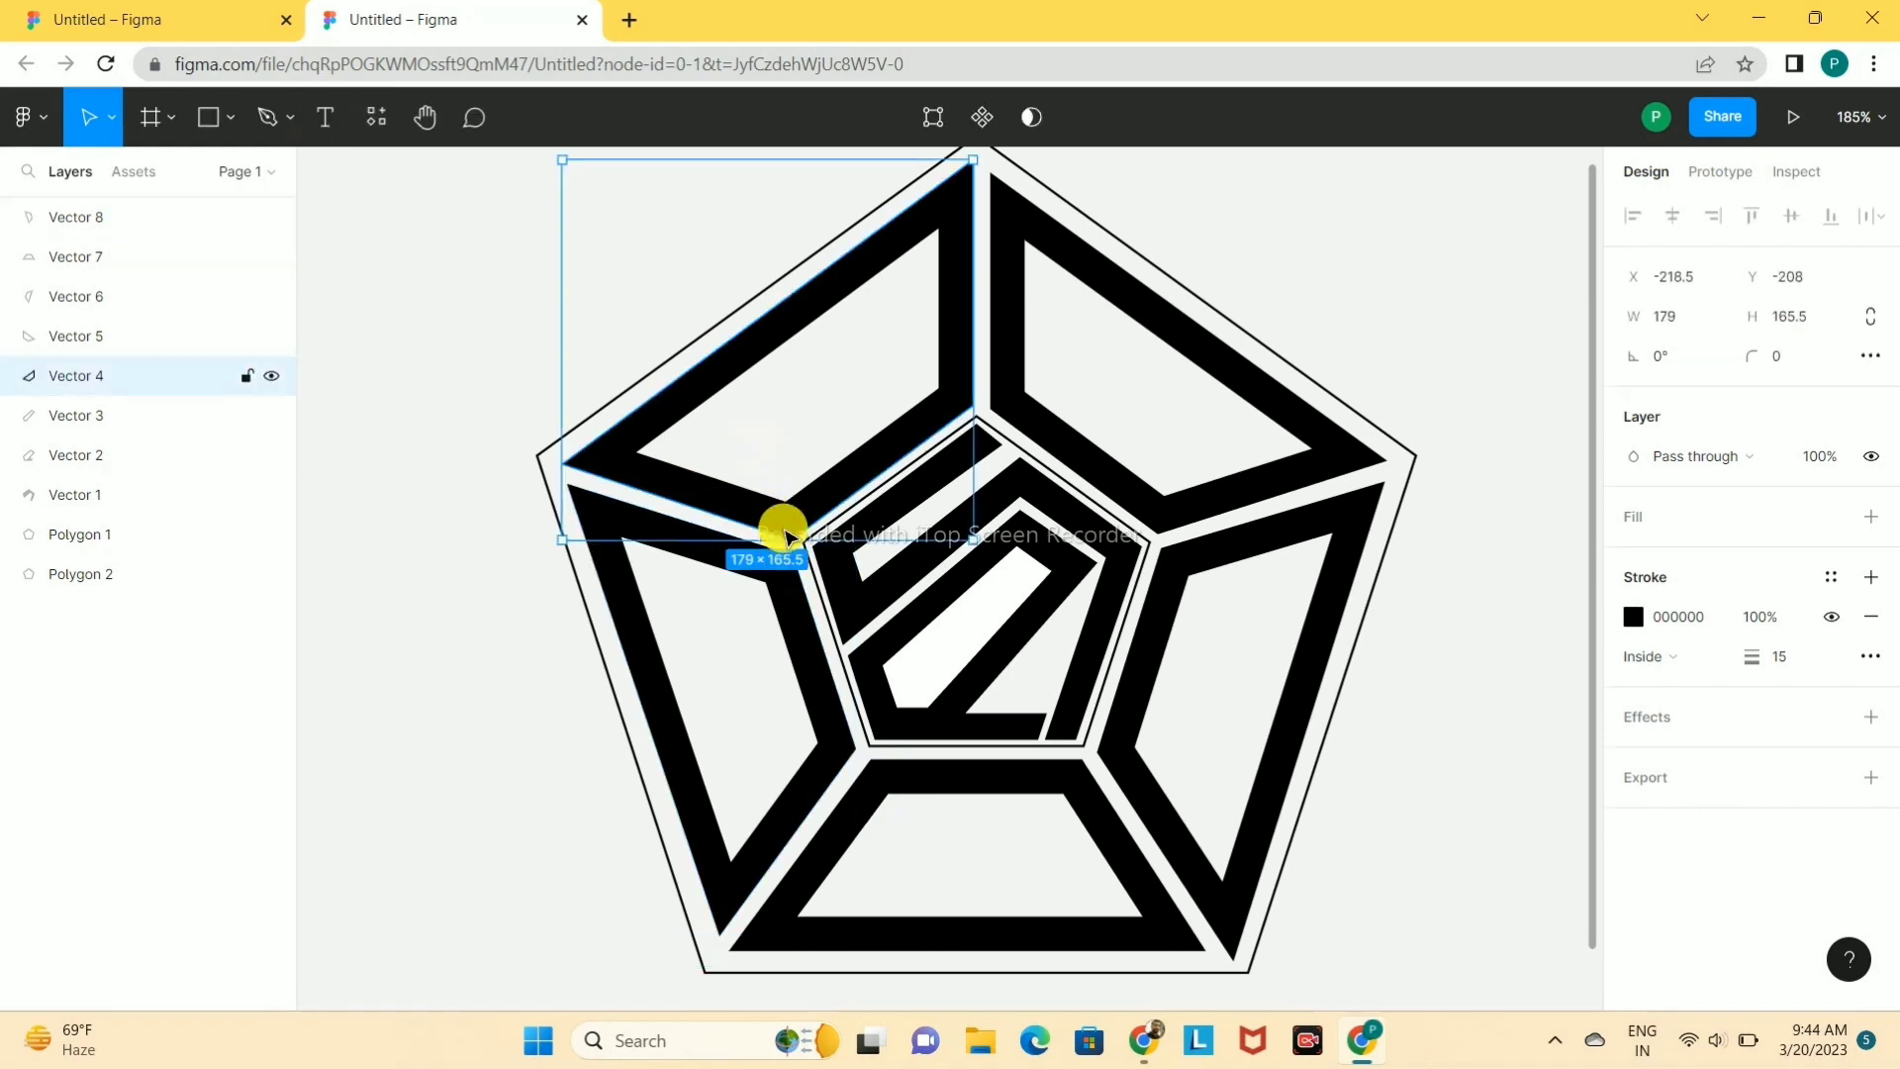
pyautogui.click(1348, 331)
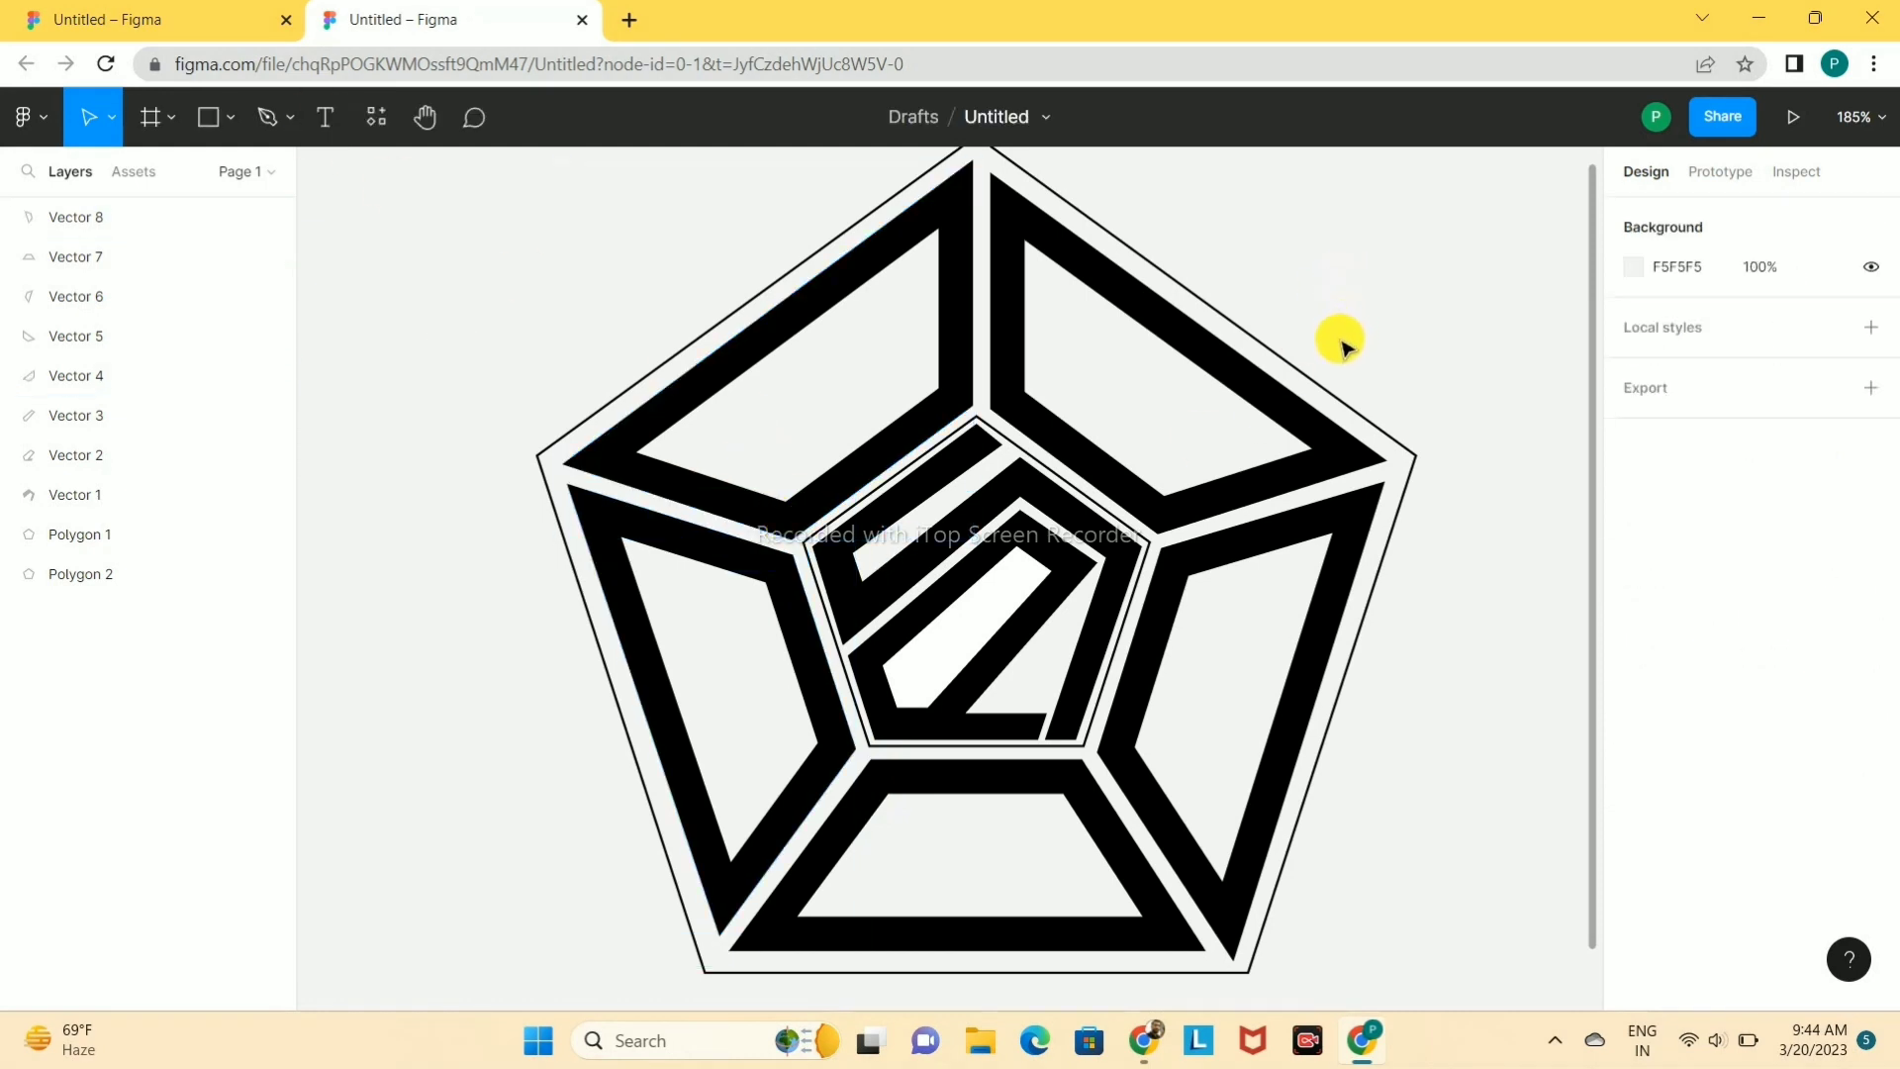
# - Add a text layer with the person's full name below the outer pentagon
pyautogui.scroll(-1, 1346, 347)
pyautogui.scroll(2, 1346, 353)
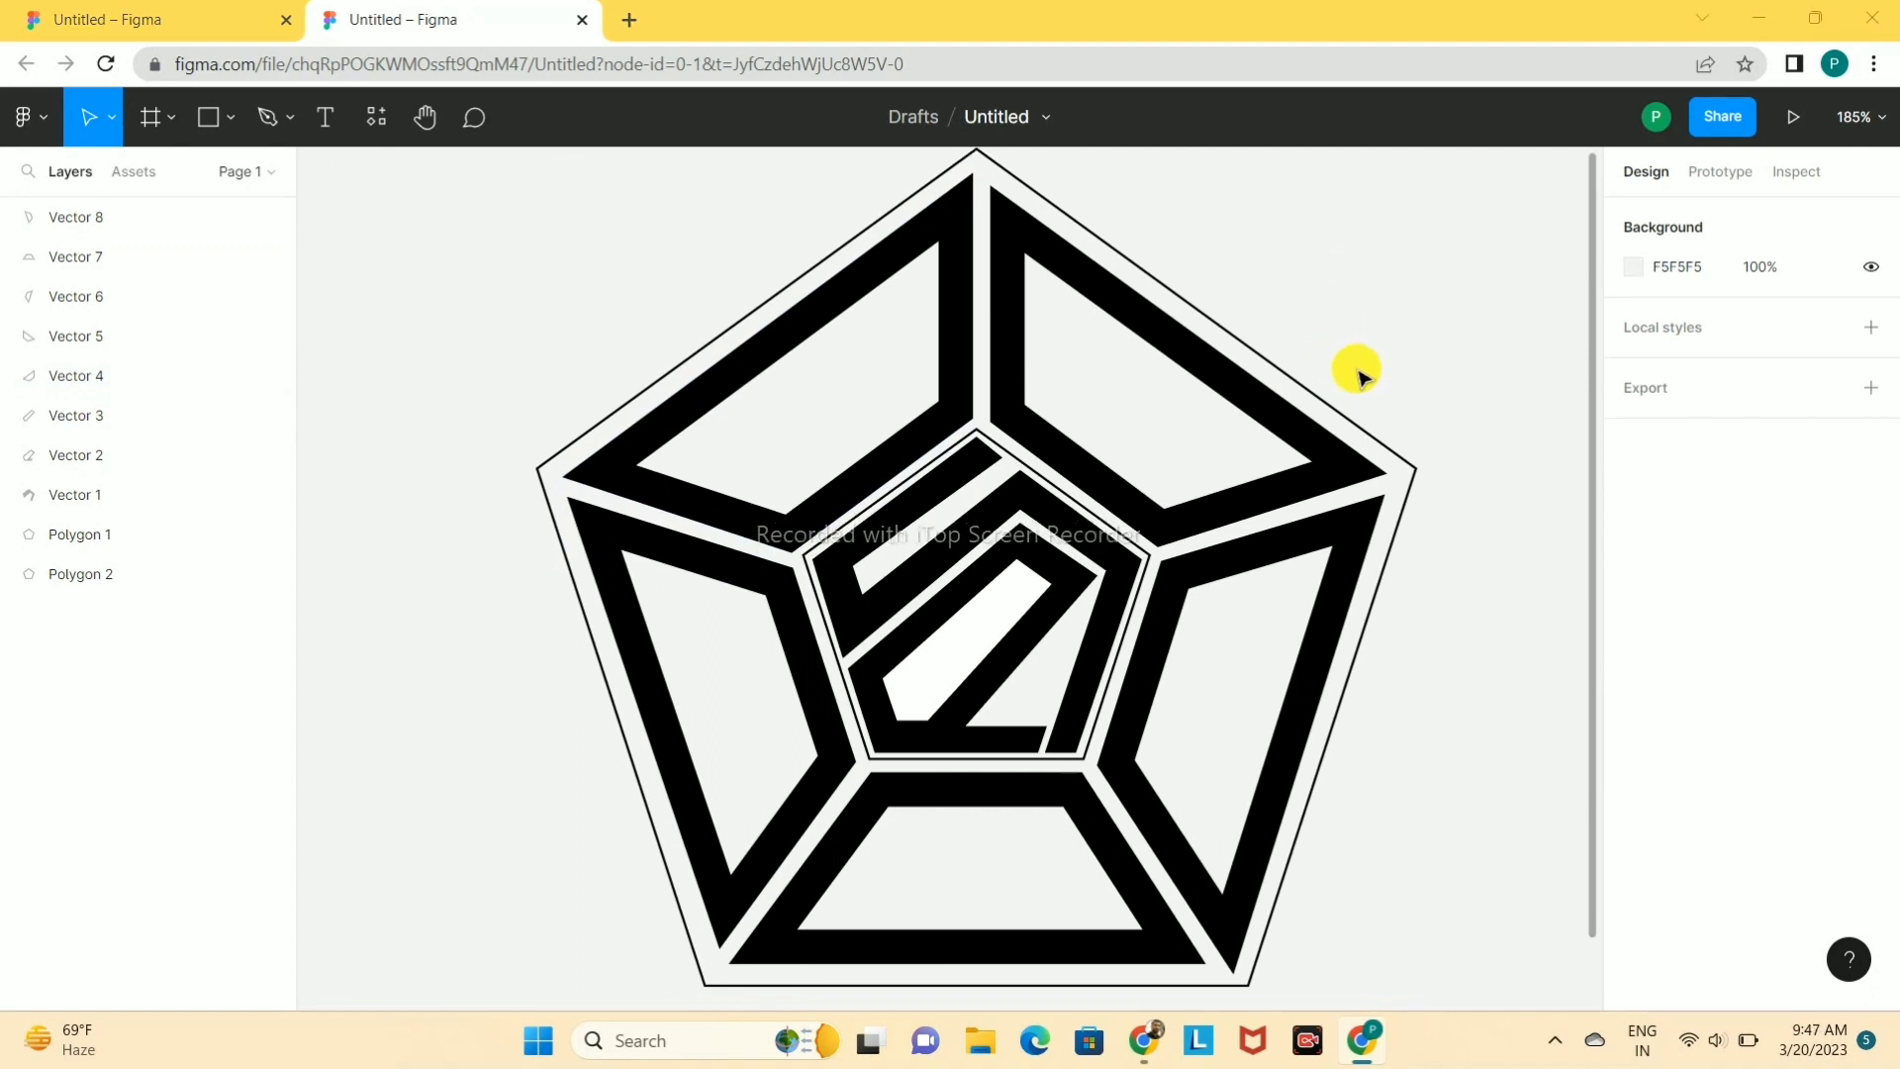
pyautogui.scroll(-5, 1356, 374)
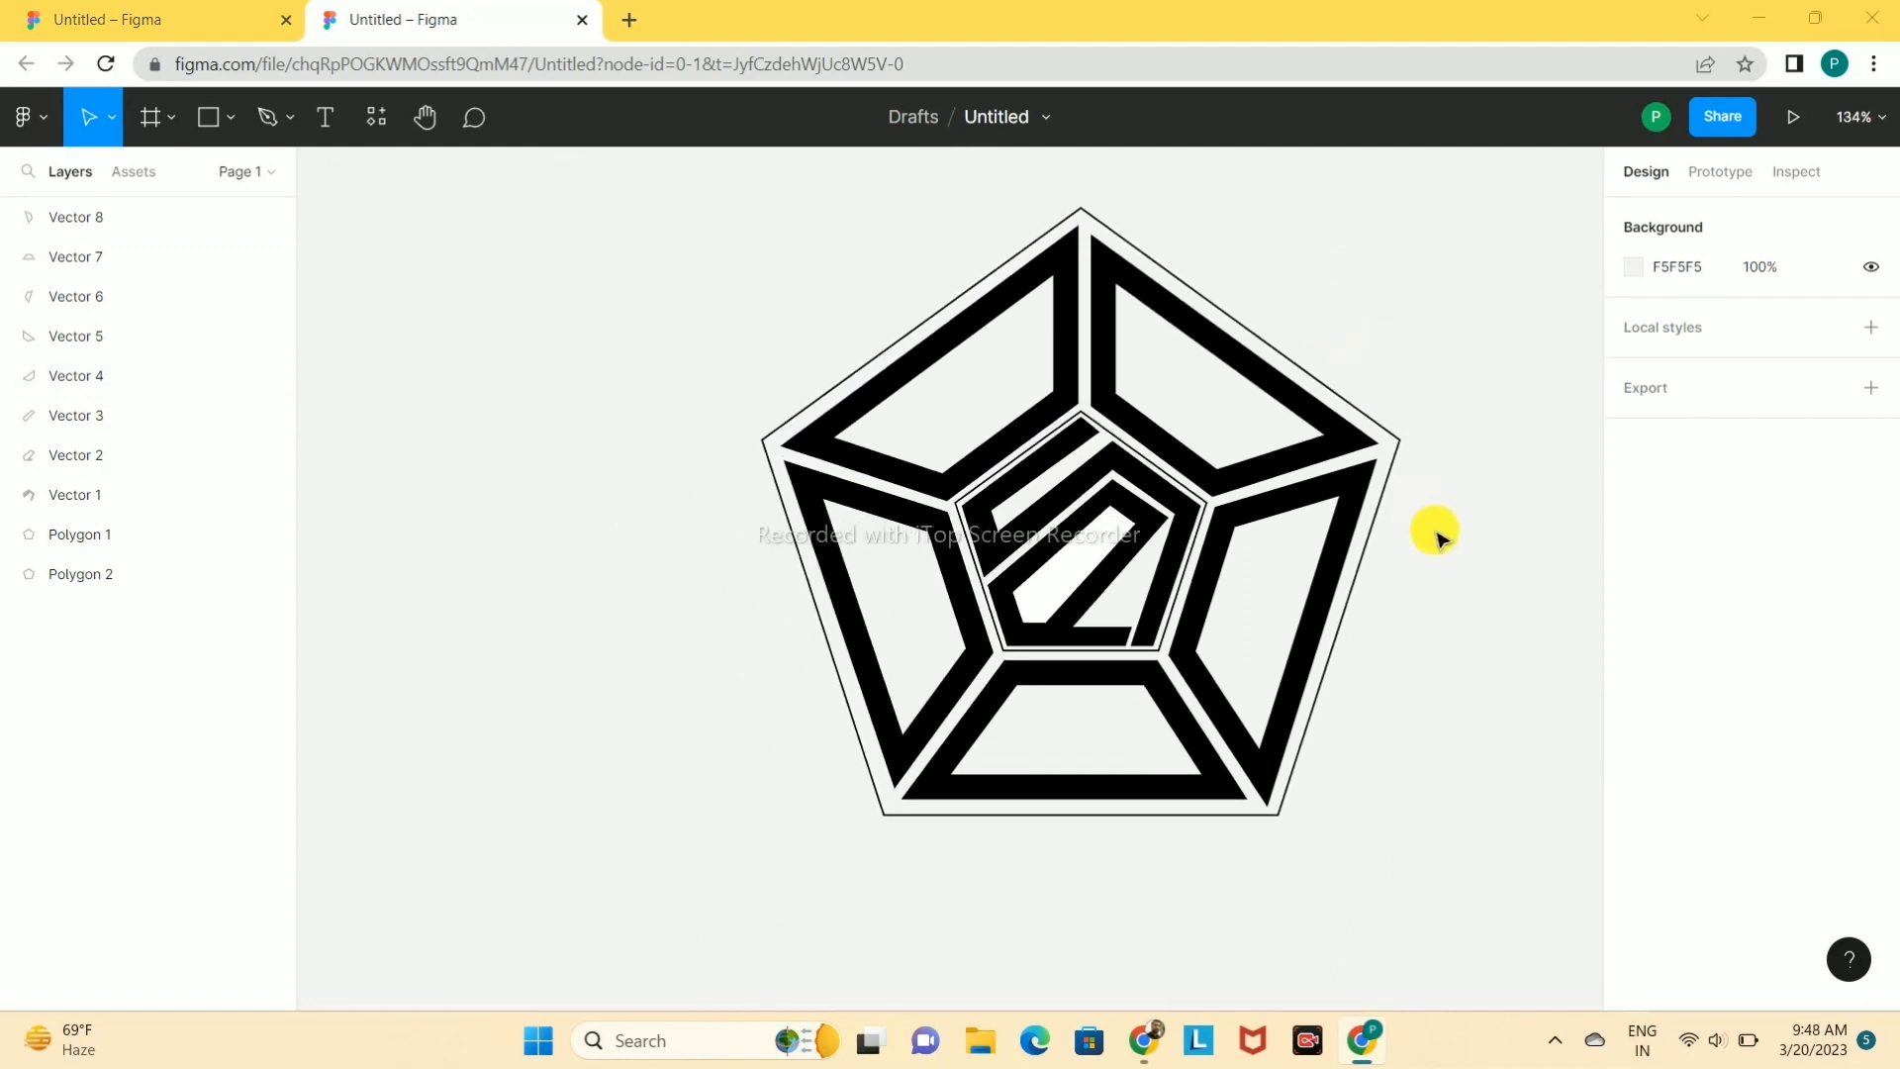
pyautogui.moveTo(1421, 533); pyautogui.dragTo(1369, 535)
pyautogui.click(1471, 523)
pyautogui.moveTo(1395, 527); pyautogui.dragTo(1319, 513)
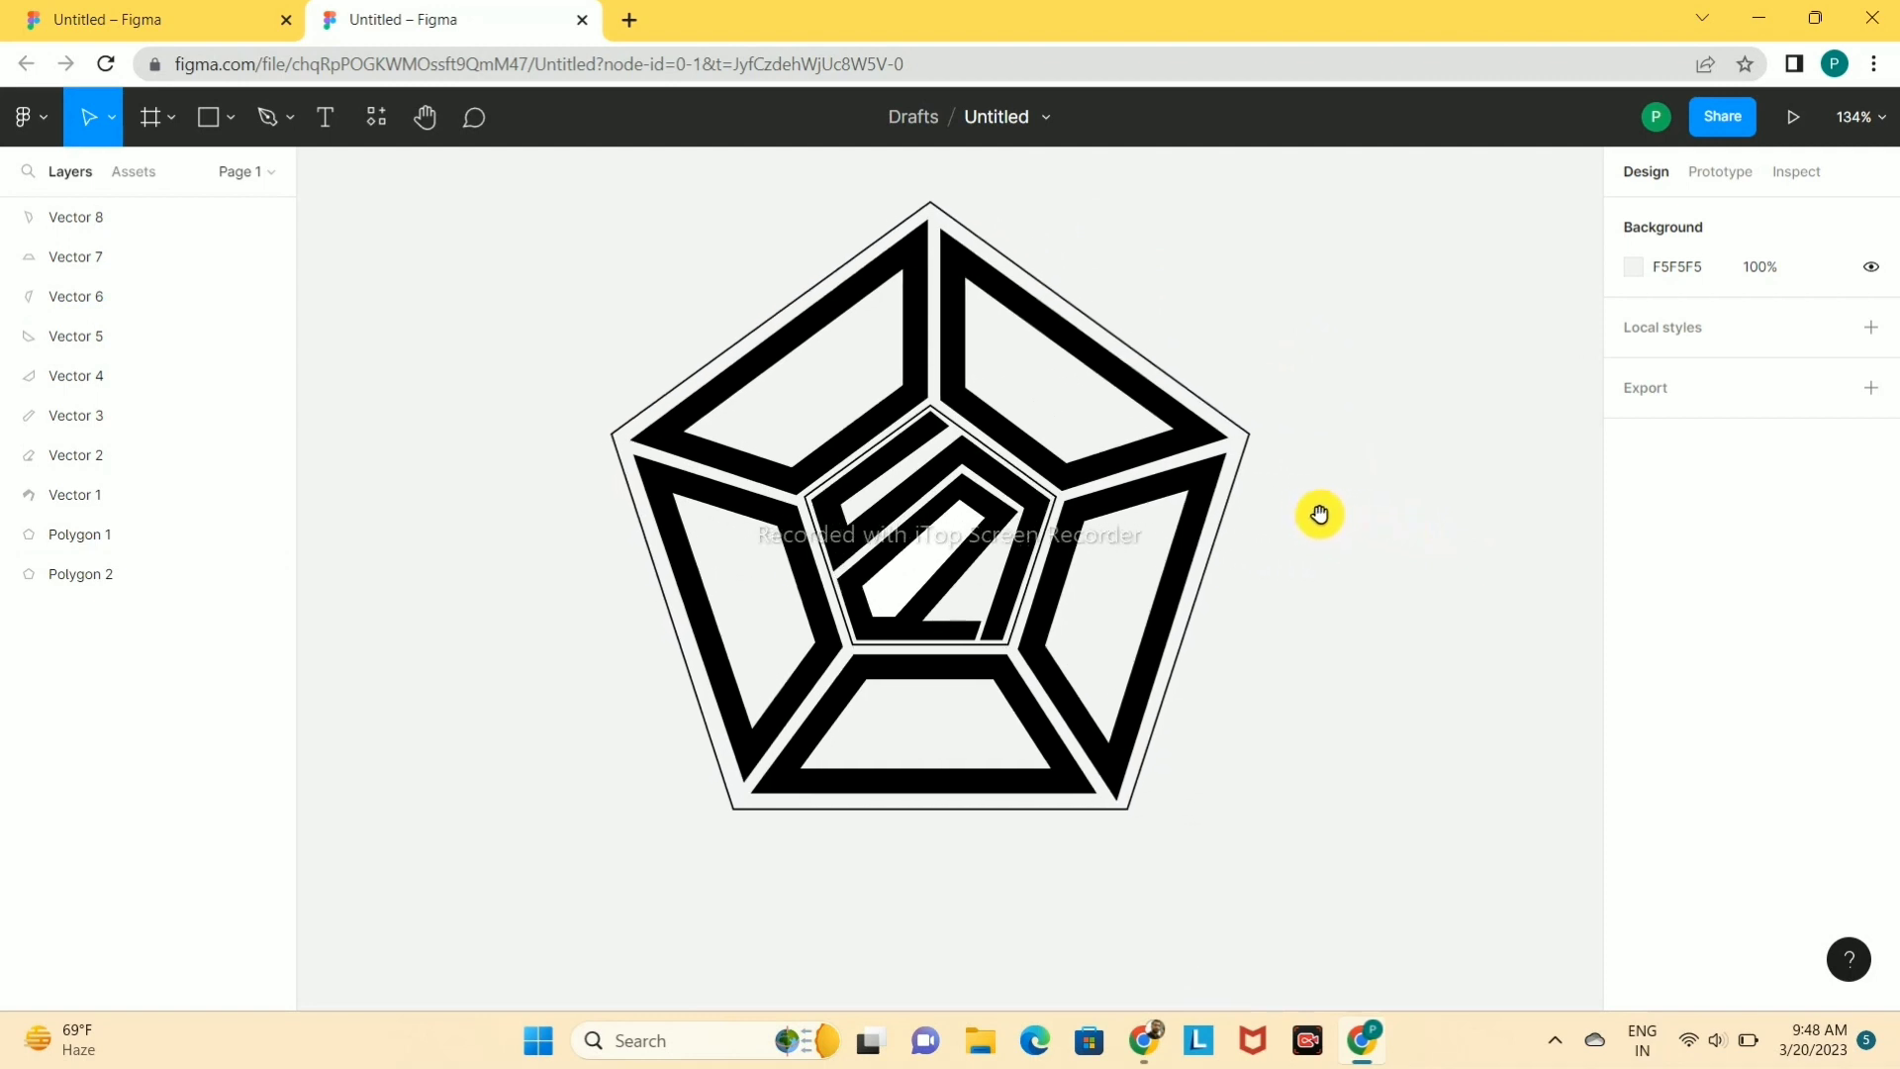
pyautogui.click(324, 117)
pyautogui.click(691, 885)
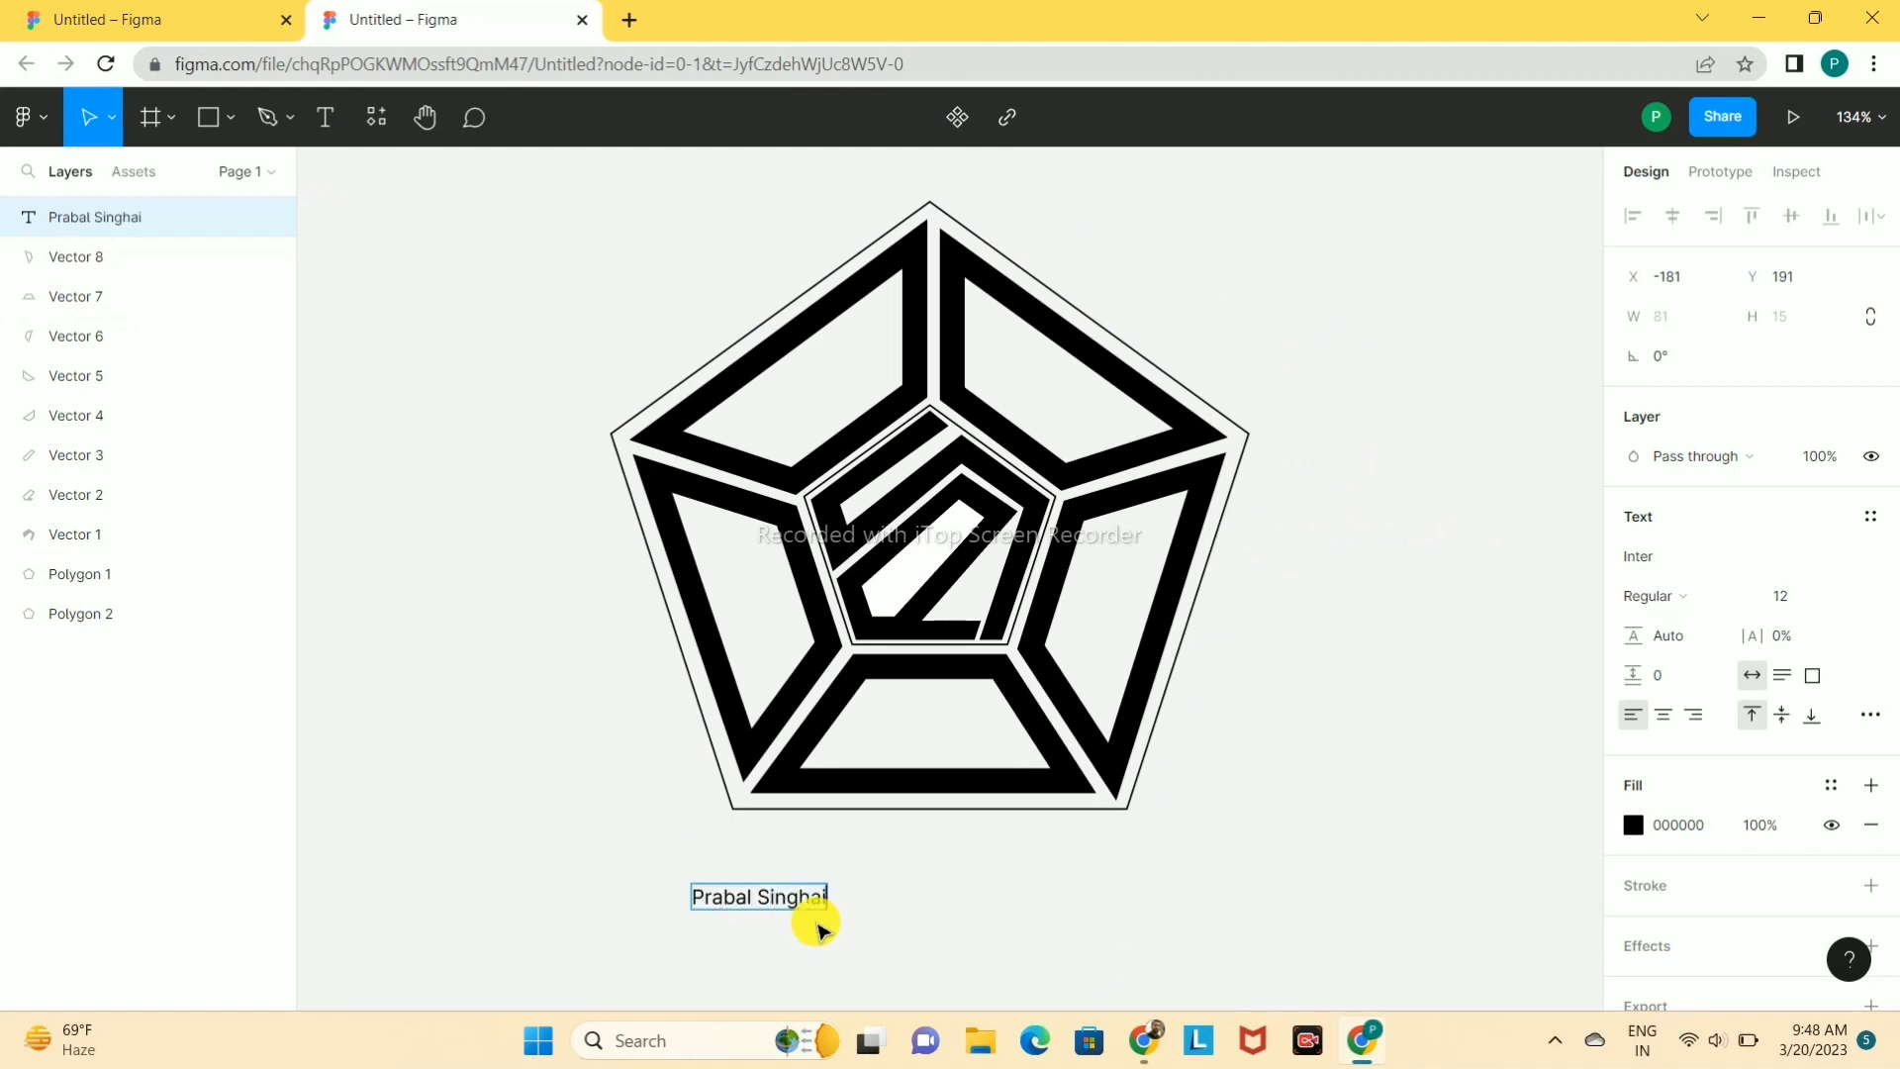
pyautogui.scroll(1, 817, 930)
pyautogui.press('Escape')
# - Set the name text's font to Lilita One and enlarge its text box to about 79 × 15
pyautogui.click(1704, 556)
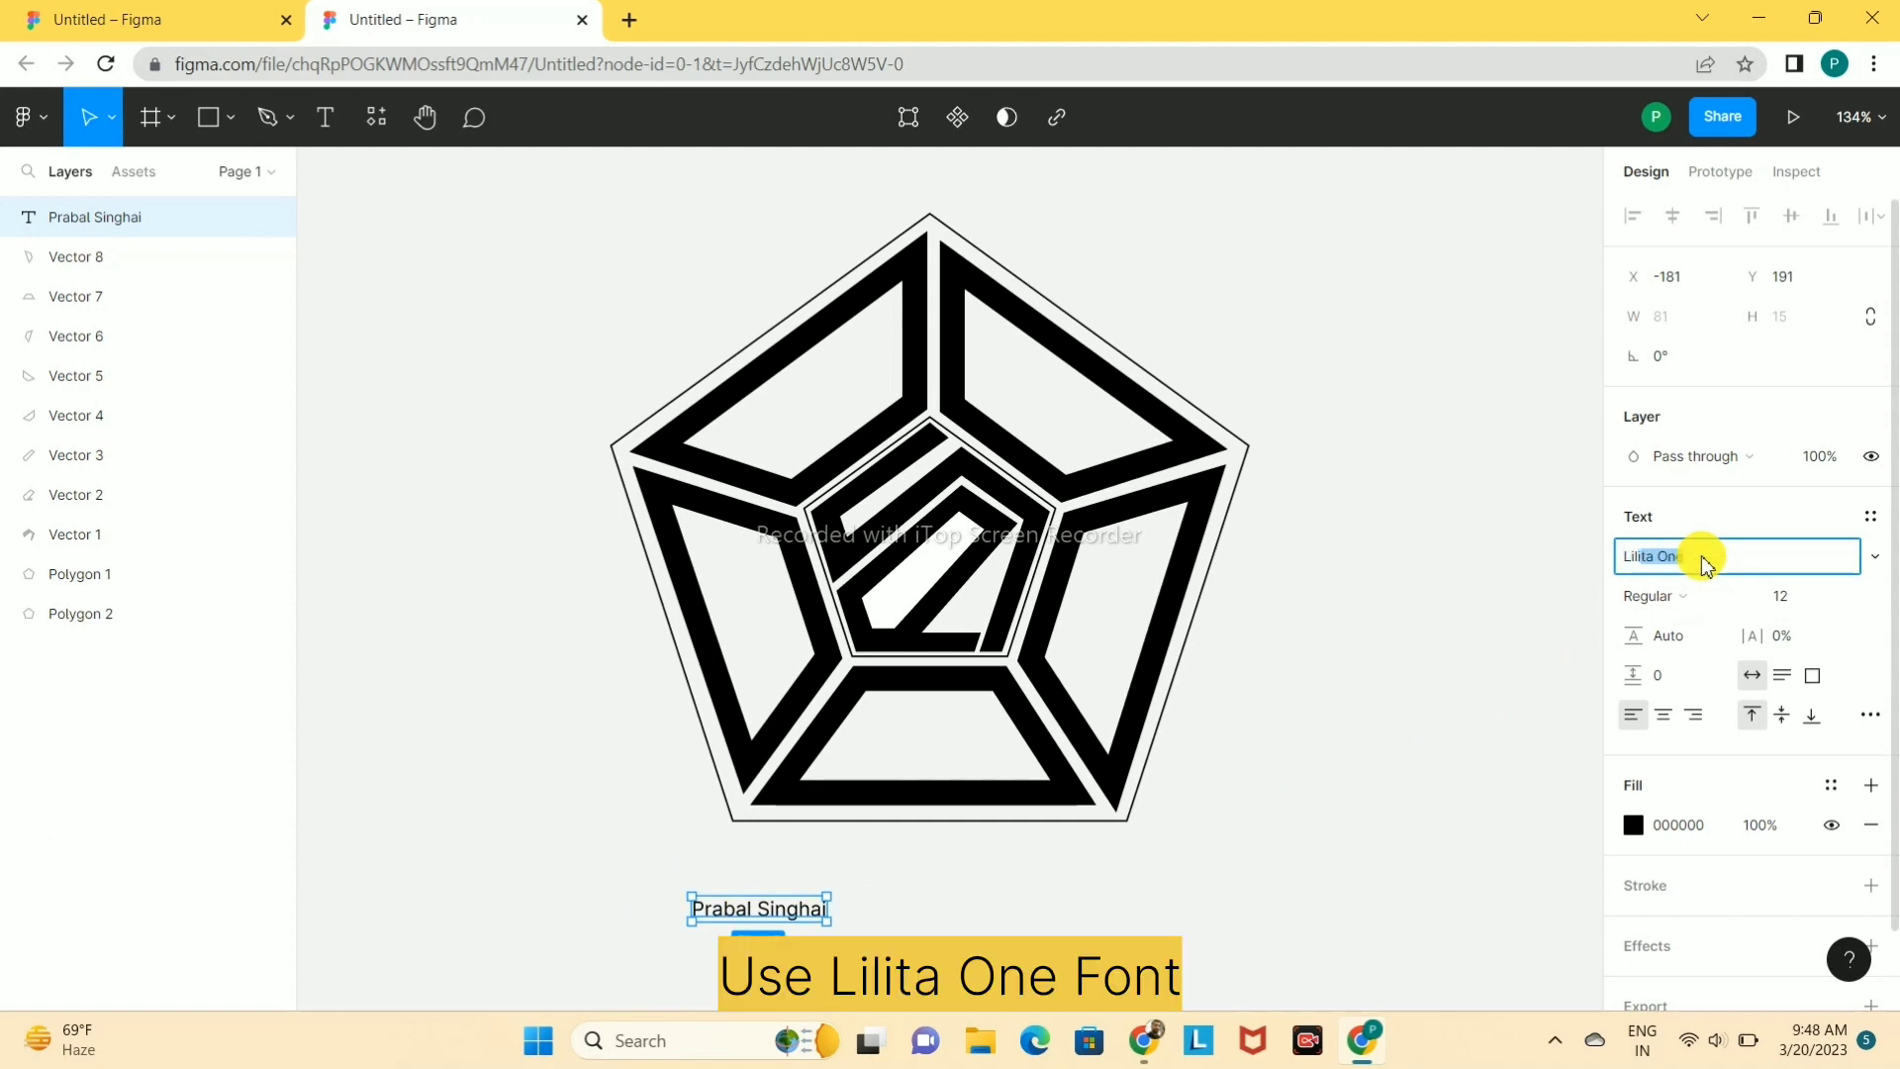
pyautogui.write('L')
pyautogui.press('Return')
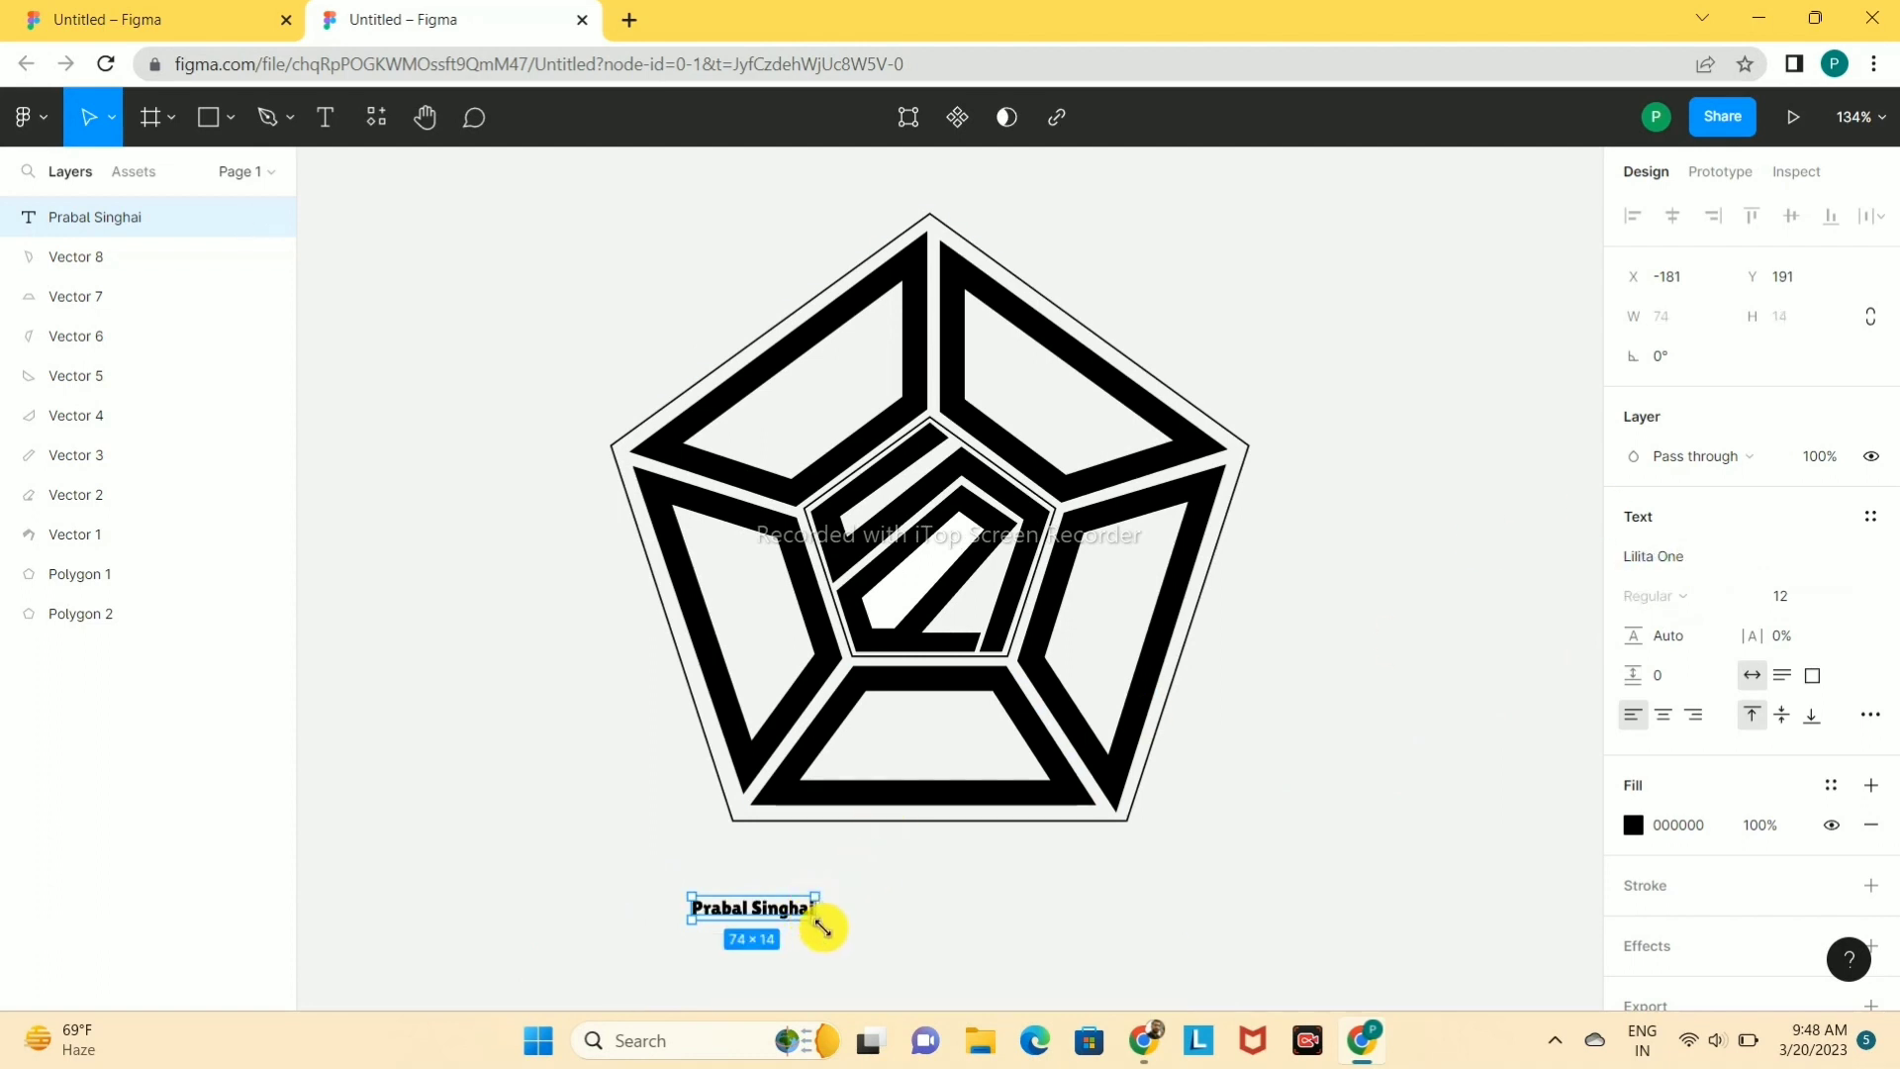
pyautogui.moveTo(821, 927)
pyautogui.mouseDown()
pyautogui.moveTo(899, 933)
pyautogui.moveTo(819, 920)
pyautogui.mouseUp()
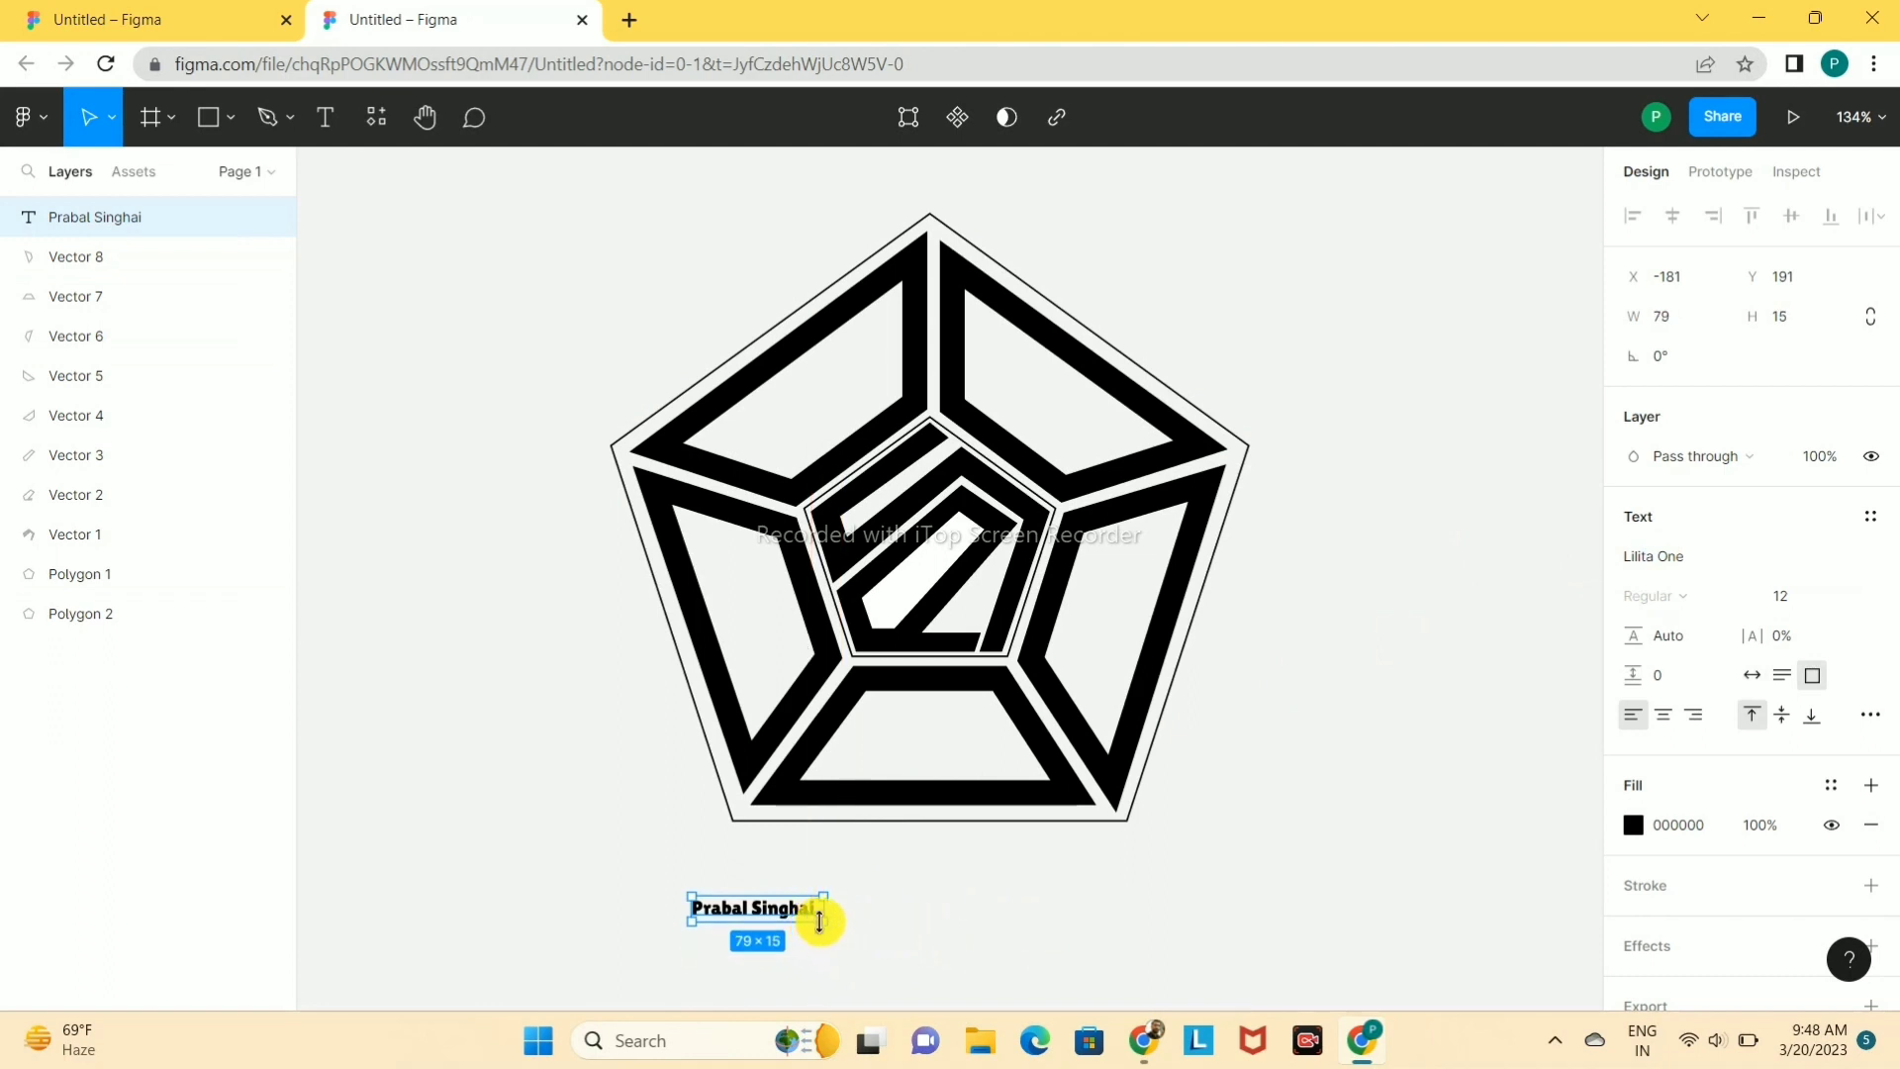
# - Set the name text's font size to 50
pyautogui.click(1781, 604)
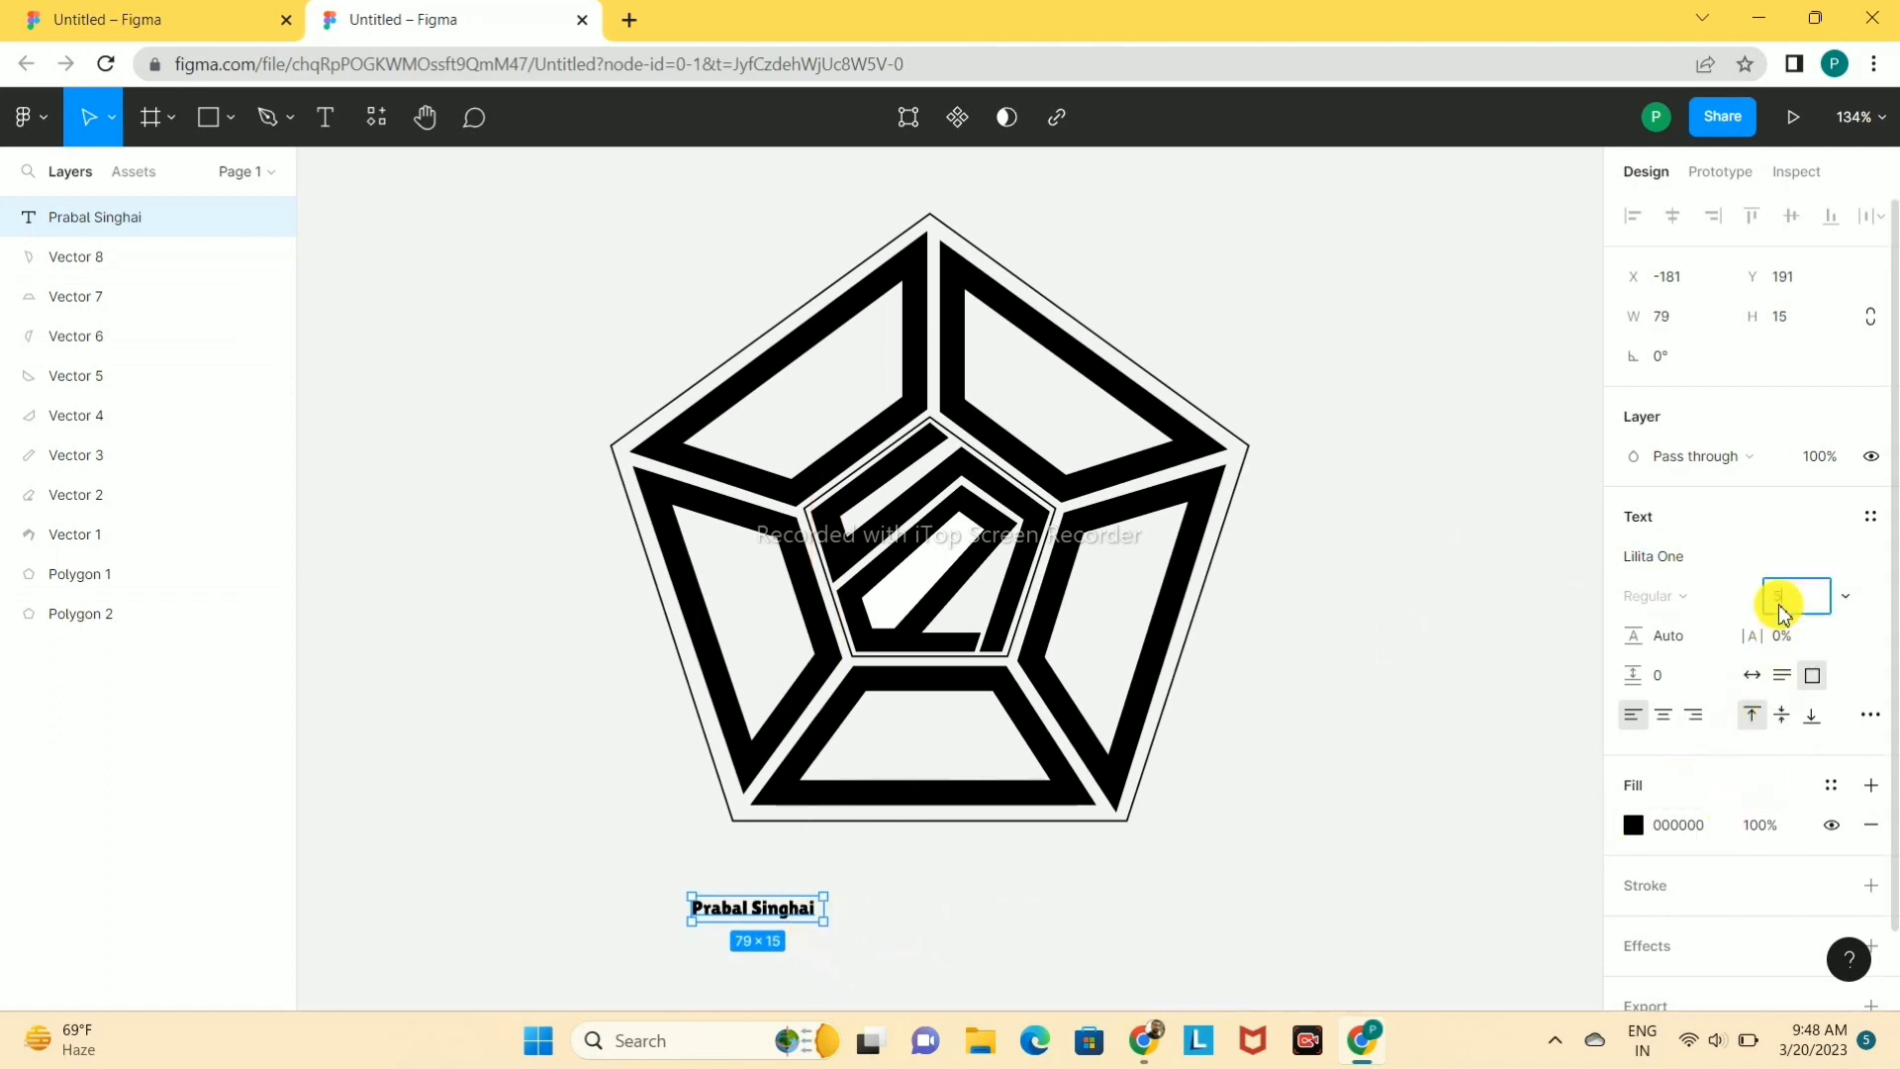
pyautogui.write('50')
pyautogui.press('Return')
pyautogui.scroll(-1, 1777, 606)
pyautogui.scroll(-4, 835, 916)
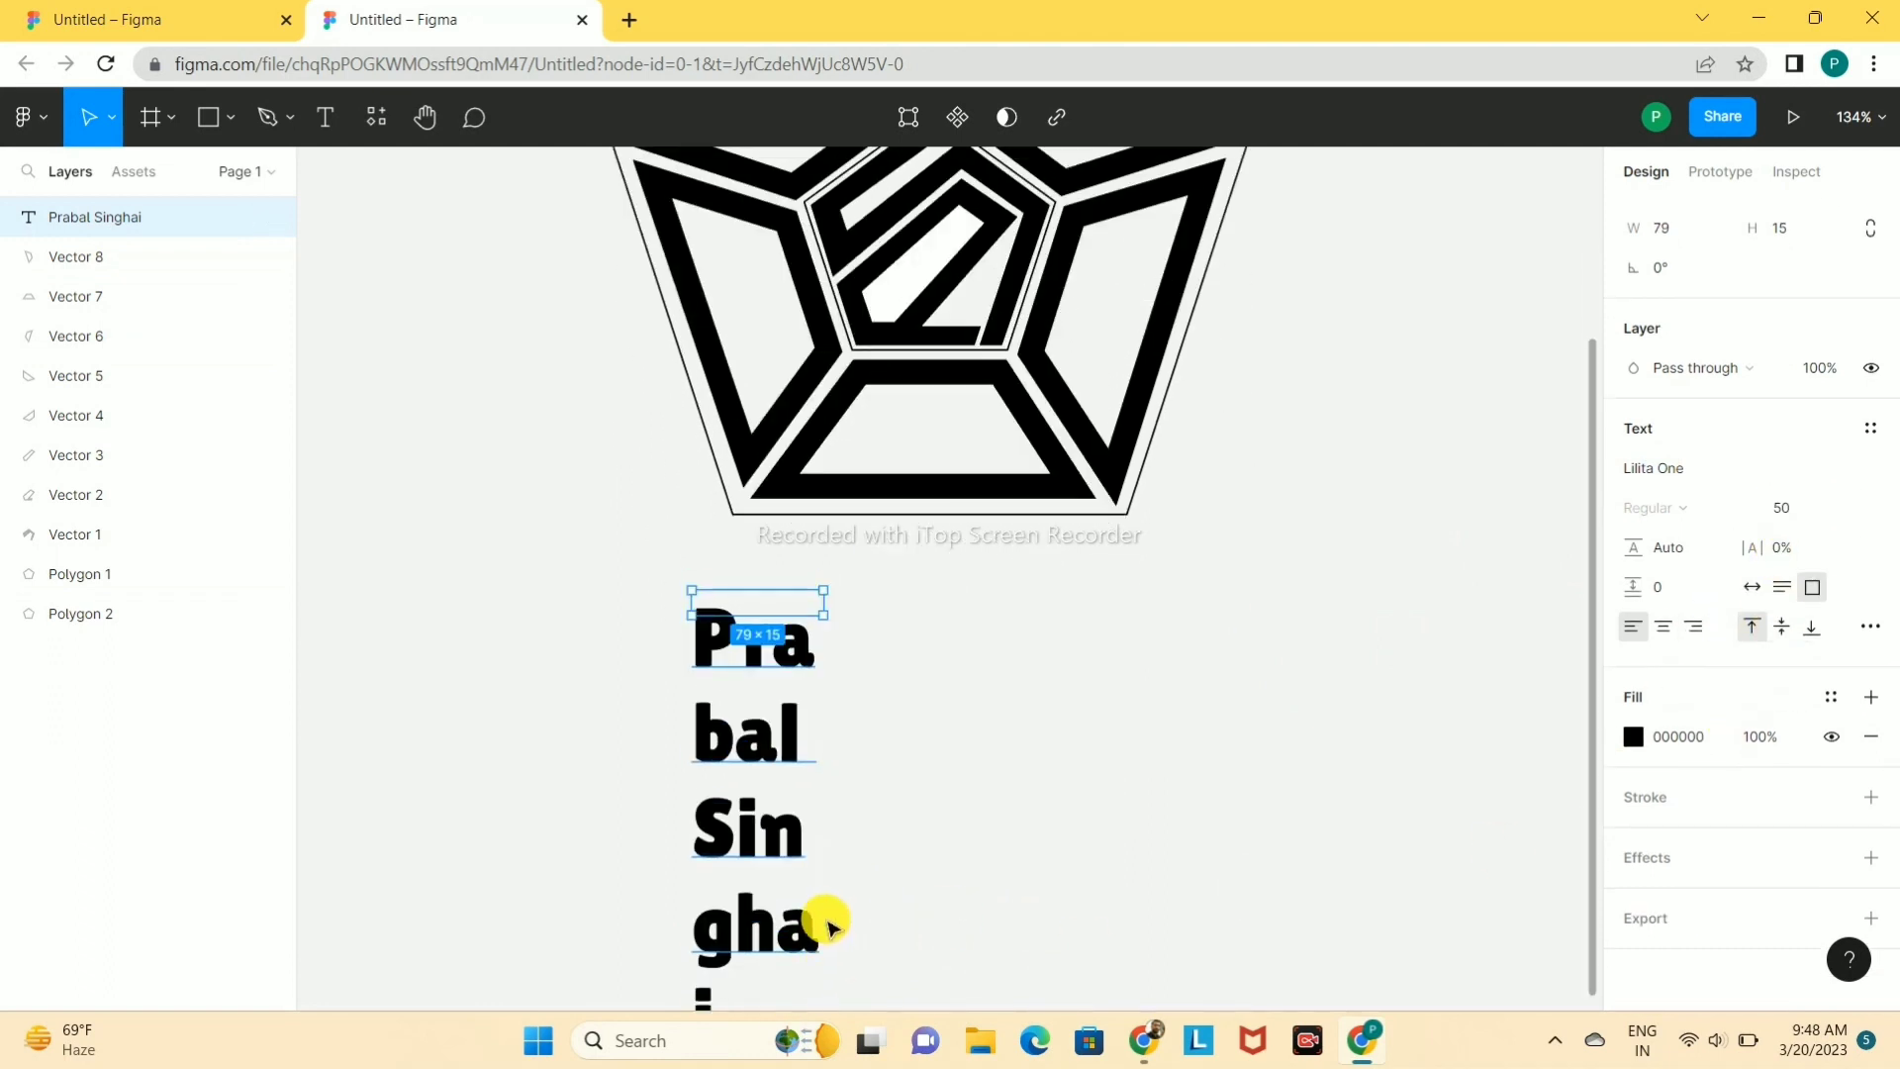
# - Fit the name's text box to about 309 × 60 and position it on one line just below the pentagon
pyautogui.scroll(-1, 816, 901)
pyautogui.moveTo(826, 558); pyautogui.dragTo(1381, 568)
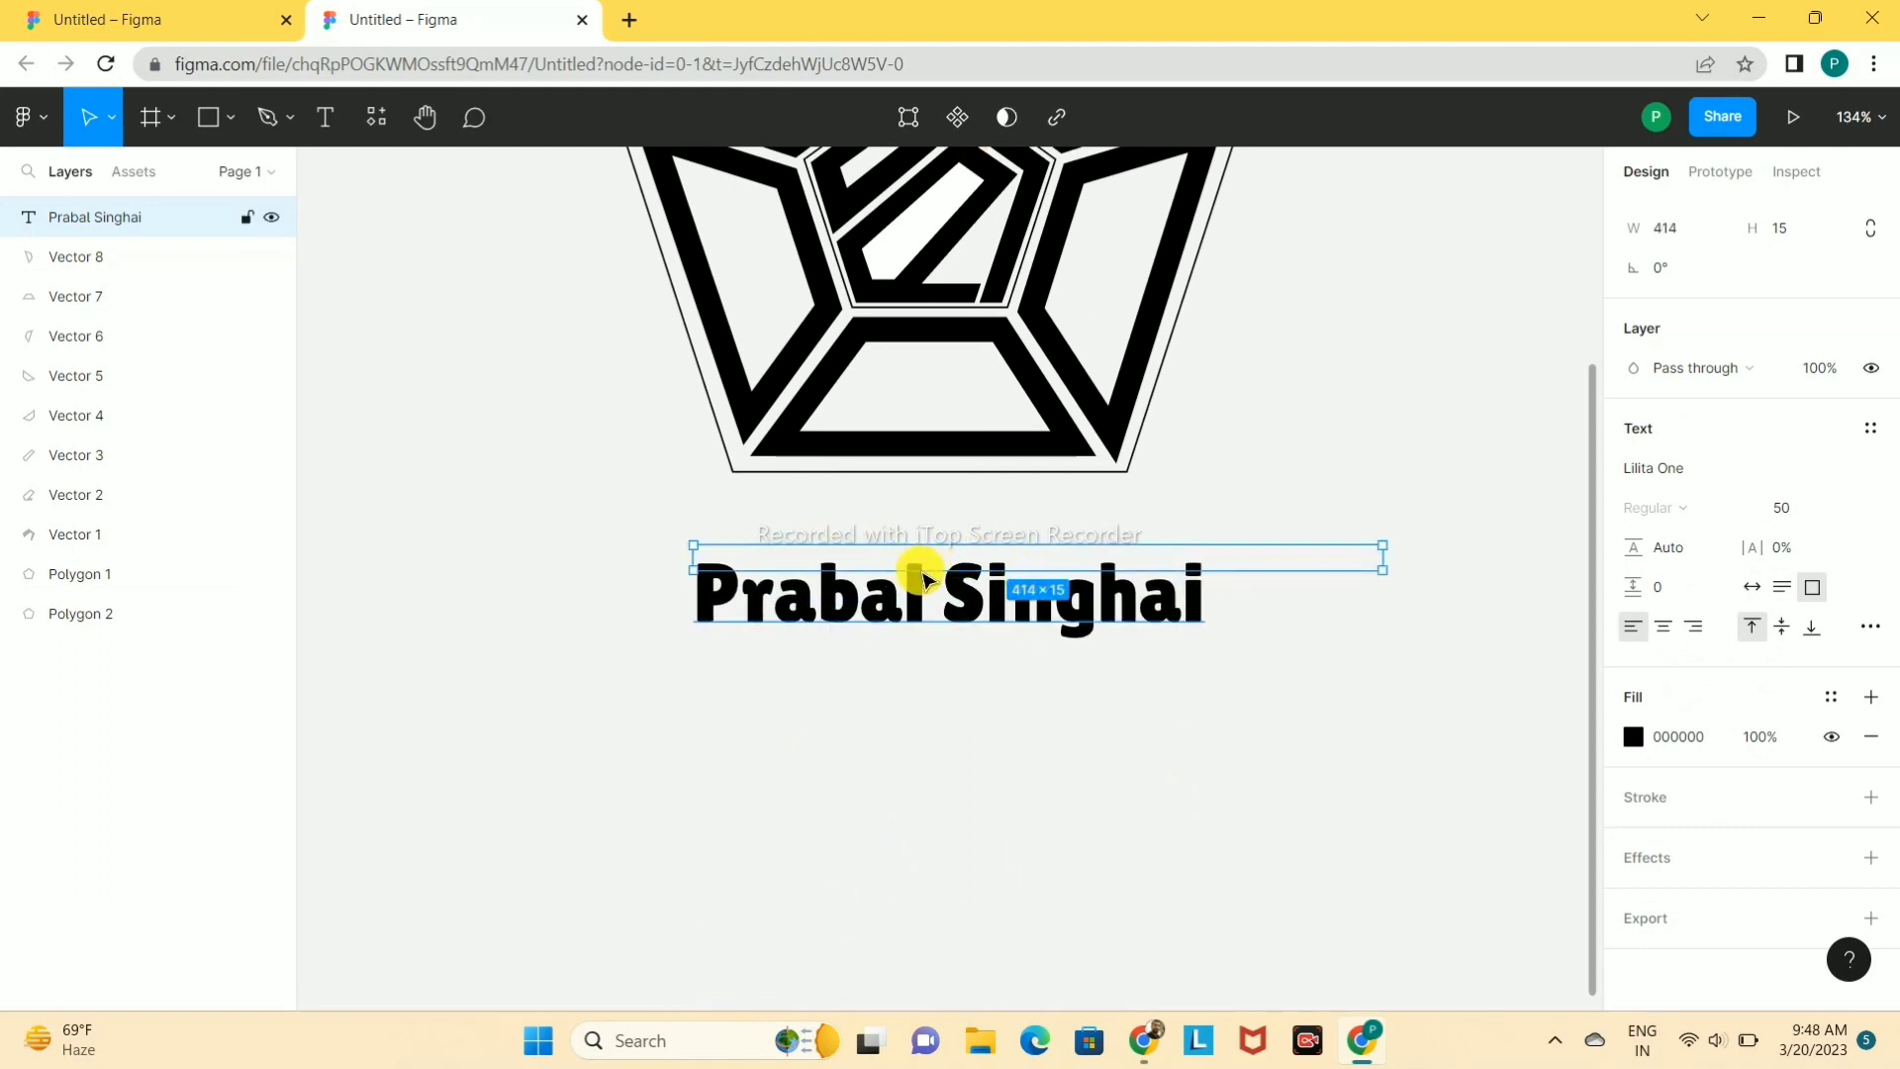
pyautogui.moveTo(894, 572); pyautogui.dragTo(937, 556)
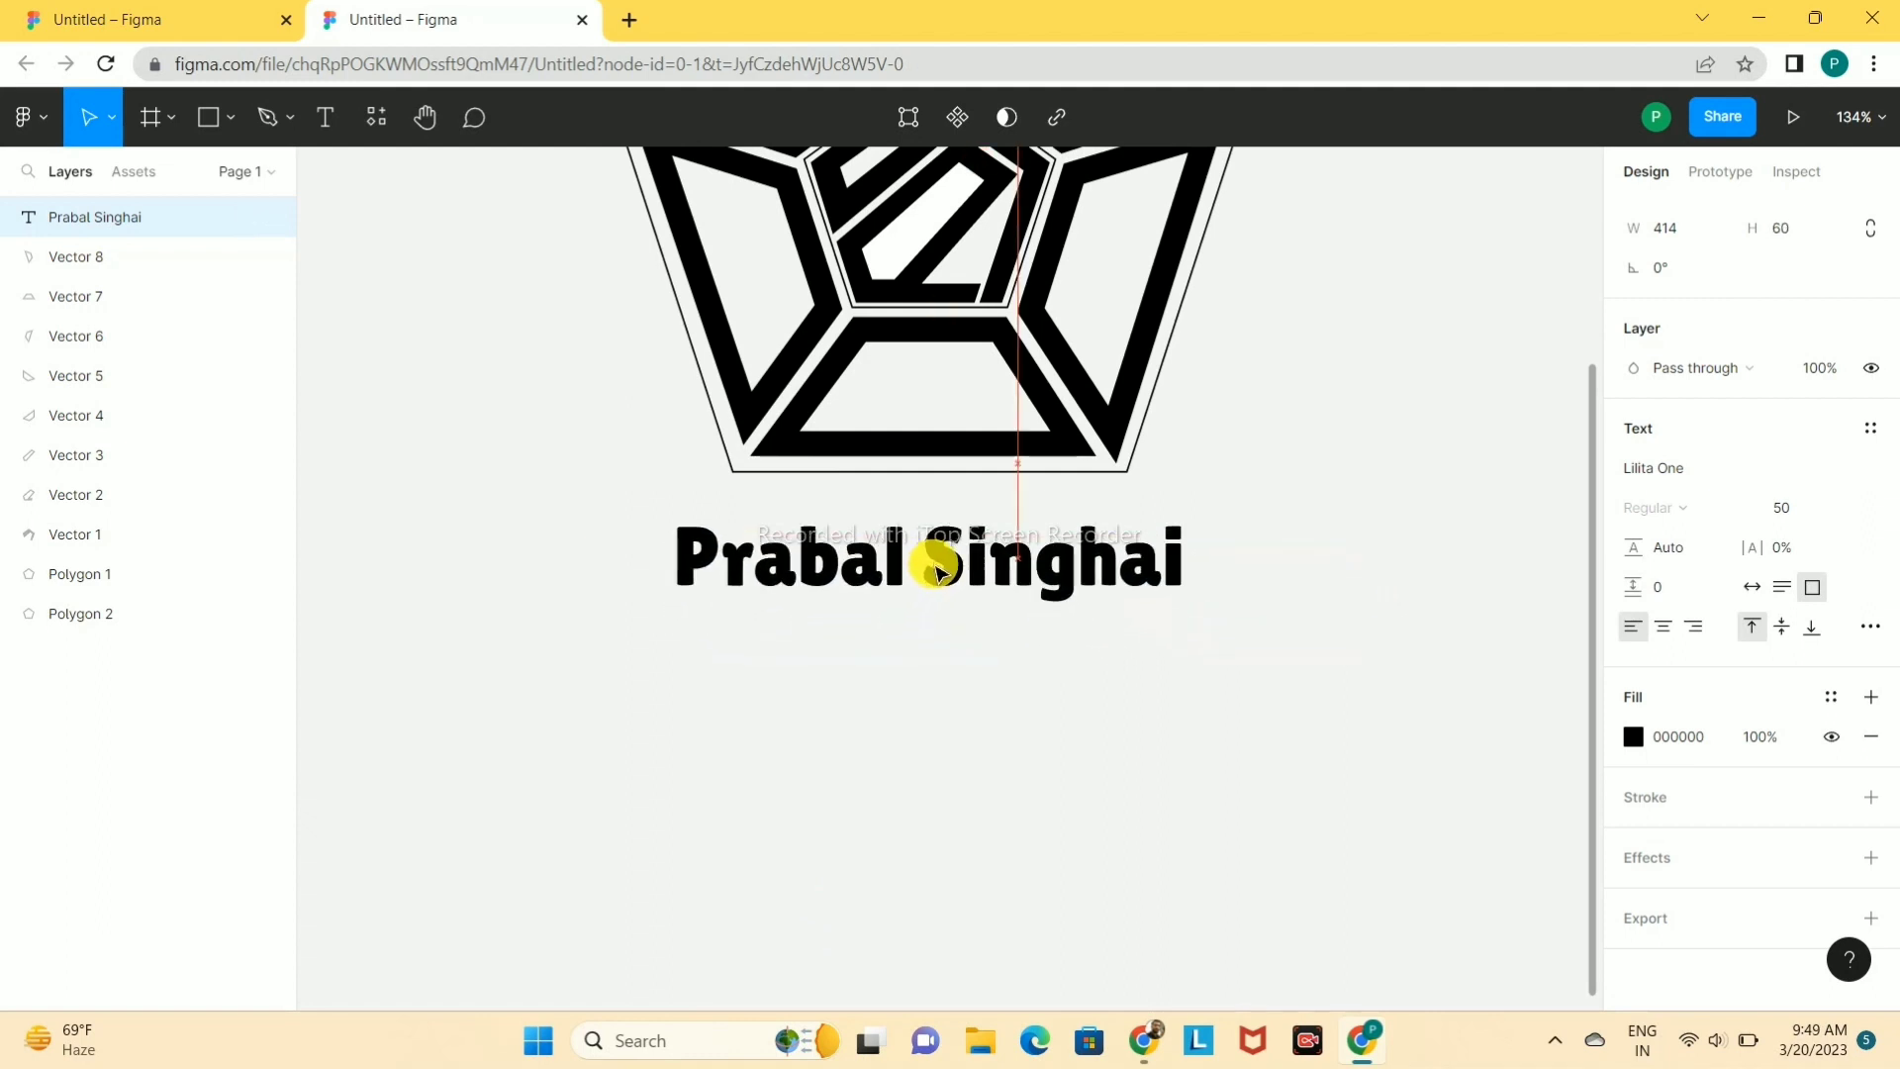
pyautogui.moveTo(1358, 535); pyautogui.dragTo(1193, 557)
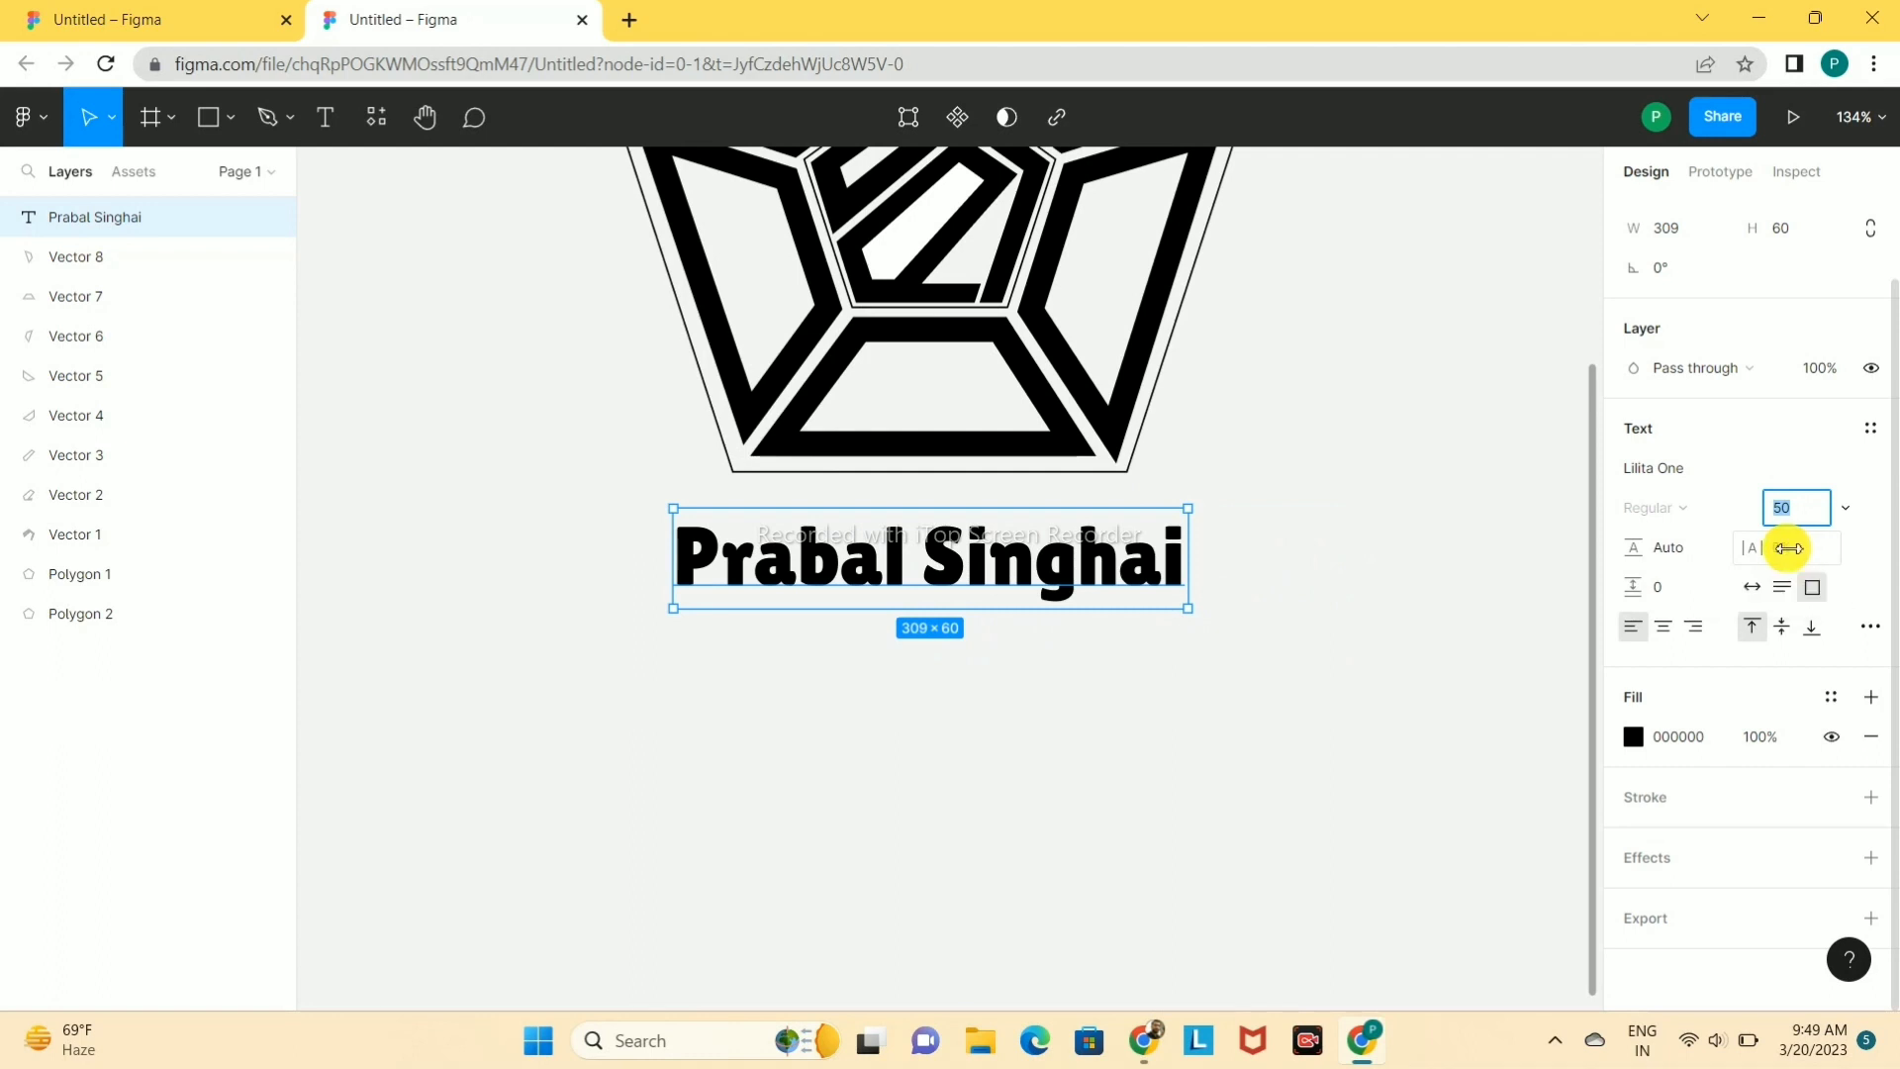
# - Set the name's letter spacing to 35% and resize its text box to about 553 × 60 at X -279, Y 167
pyautogui.moveTo(1789, 548); pyautogui.dragTo(1877, 543)
pyautogui.moveTo(1187, 559); pyautogui.dragTo(1428, 570)
pyautogui.moveTo(1038, 573); pyautogui.dragTo(897, 577)
pyautogui.scroll(-2, 896, 571)
pyautogui.moveTo(1015, 425); pyautogui.dragTo(1234, 607)
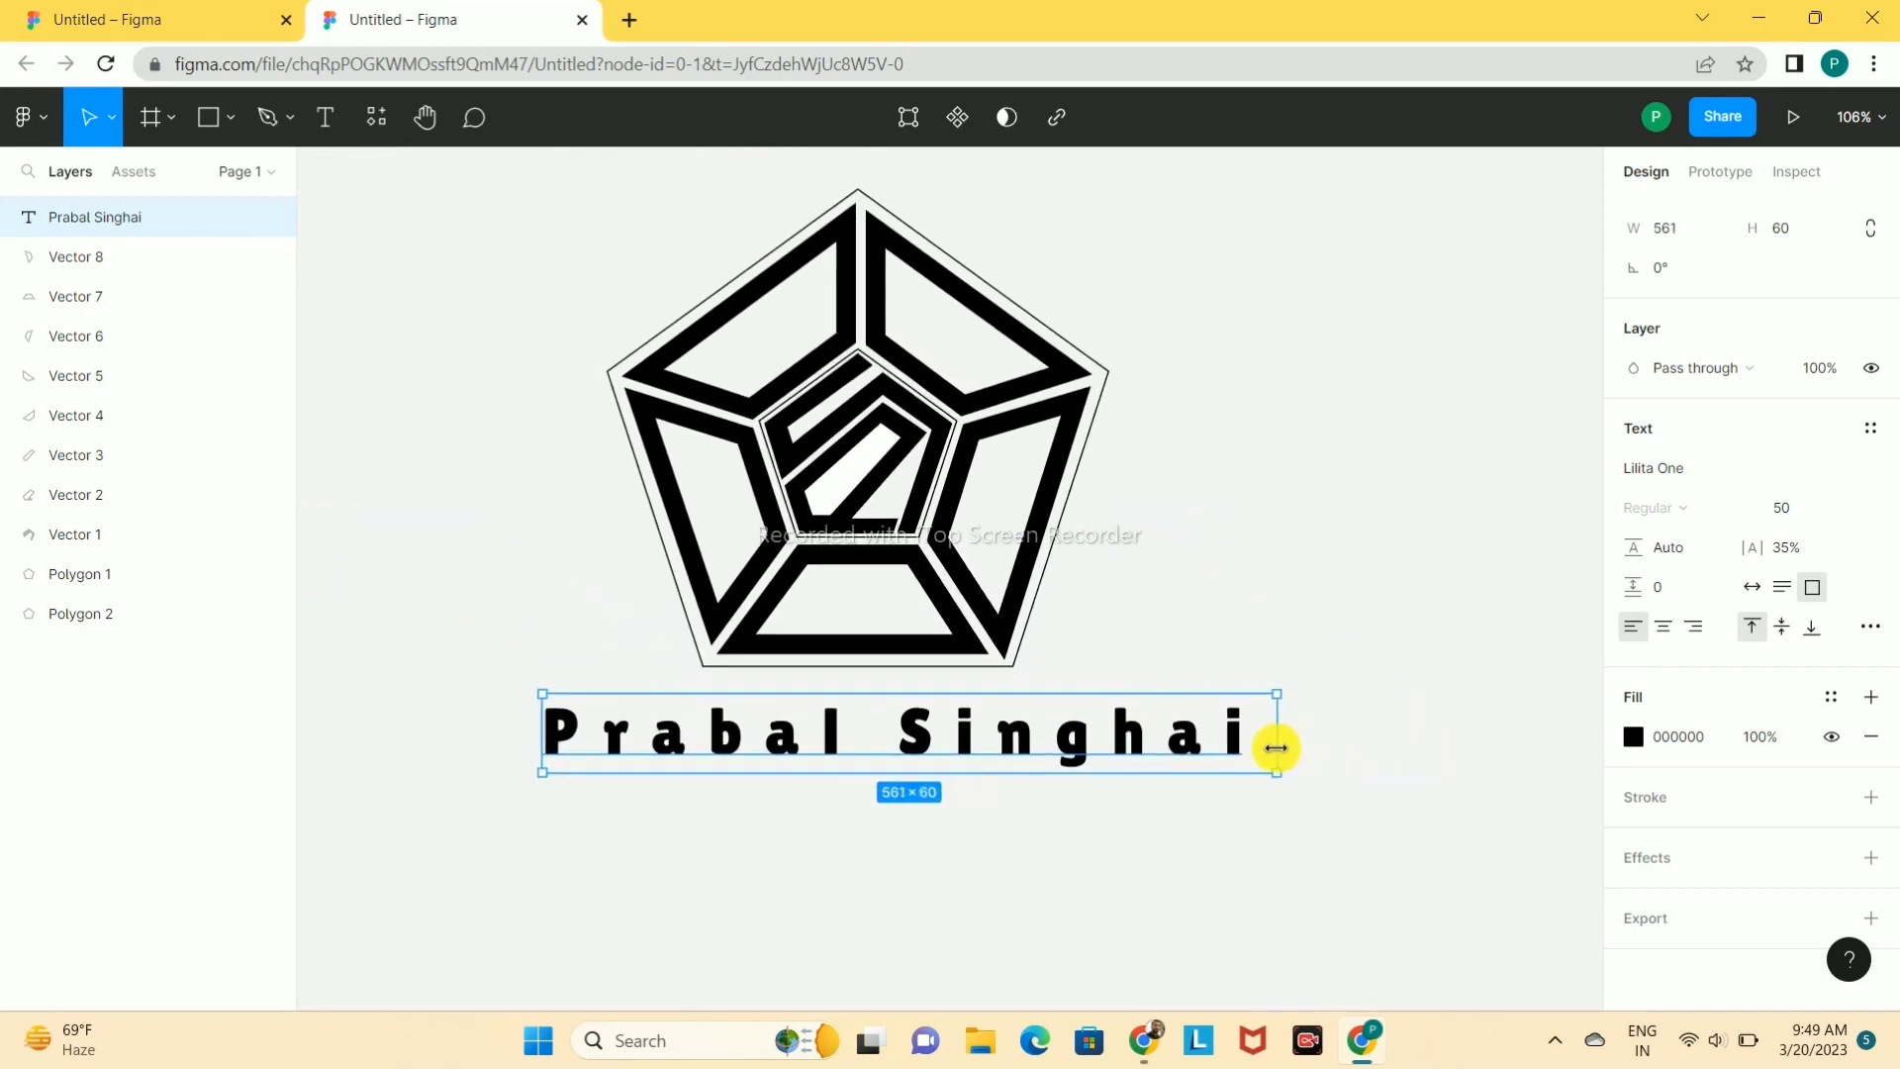
pyautogui.click(1164, 619)
pyautogui.click(903, 747)
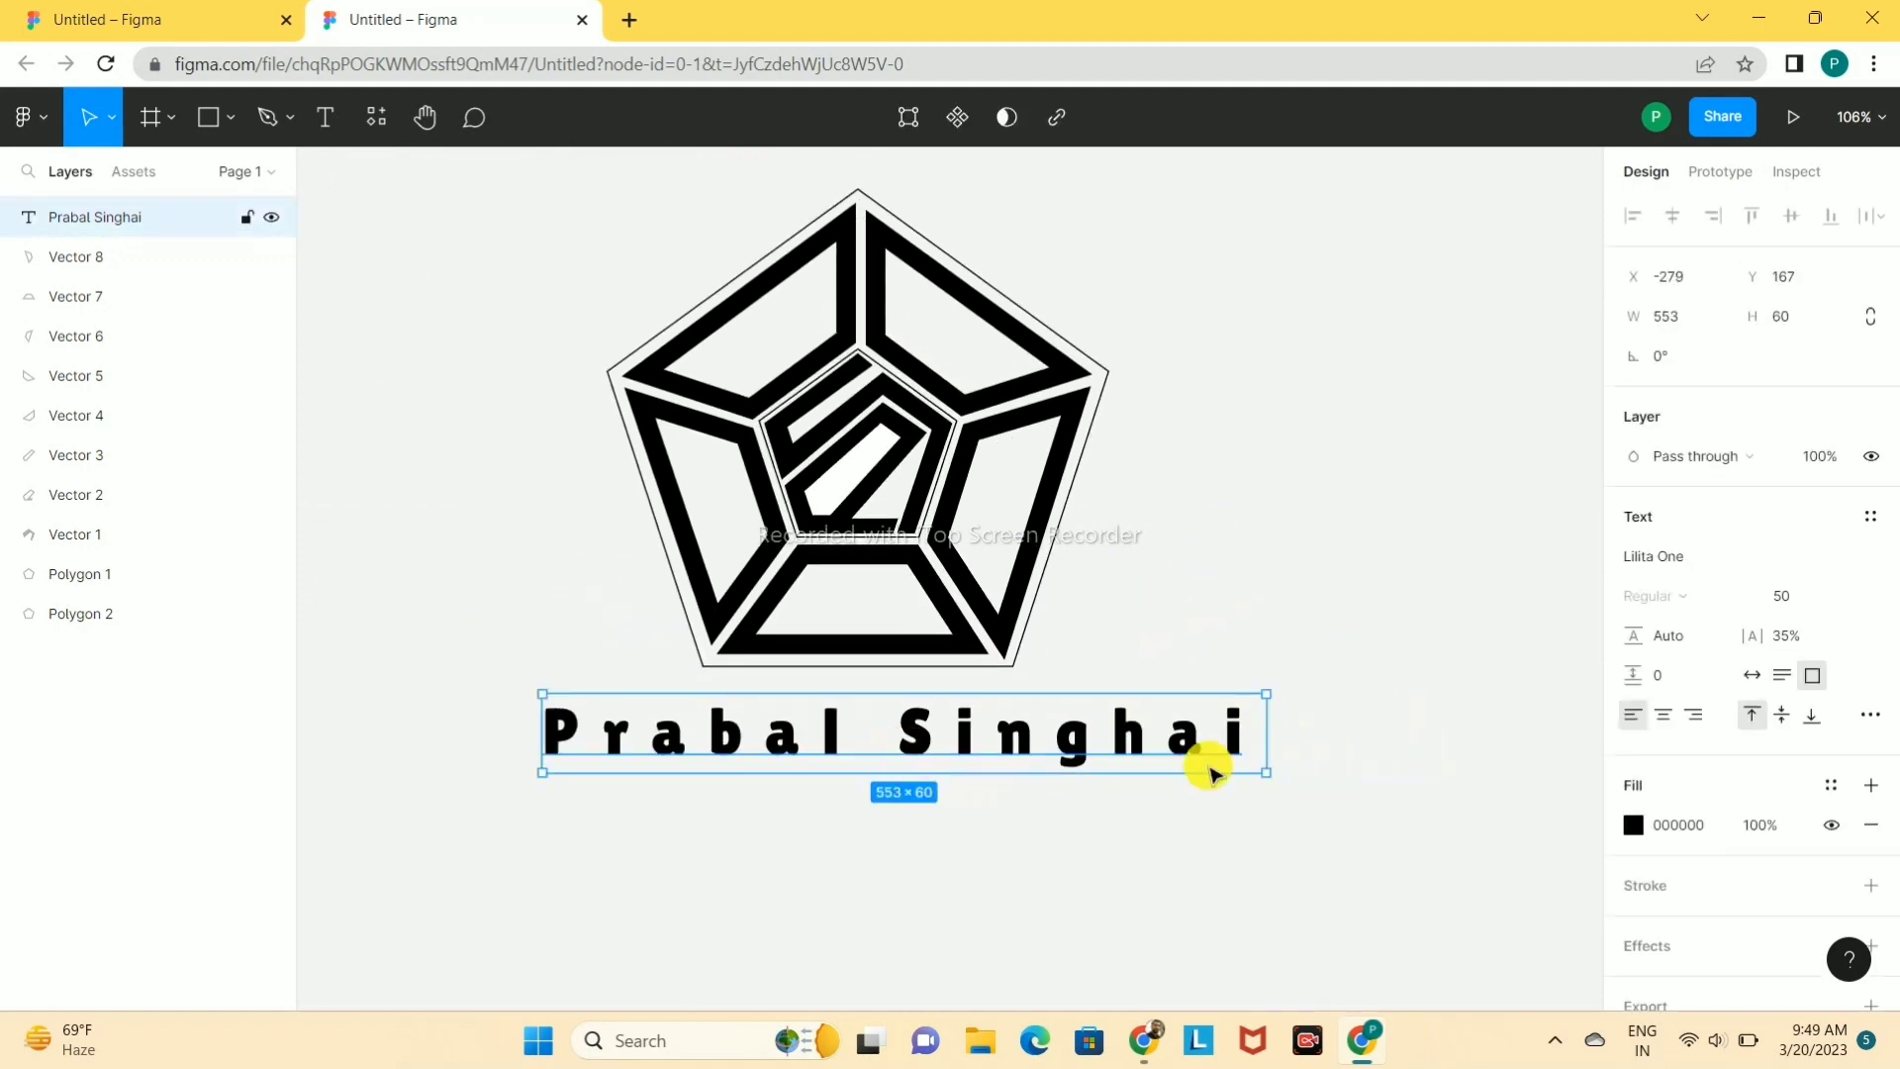
# - Reduce the name text's letter spacing to 25%
pyautogui.moveTo(1796, 648); pyautogui.dragTo(1524, 658)
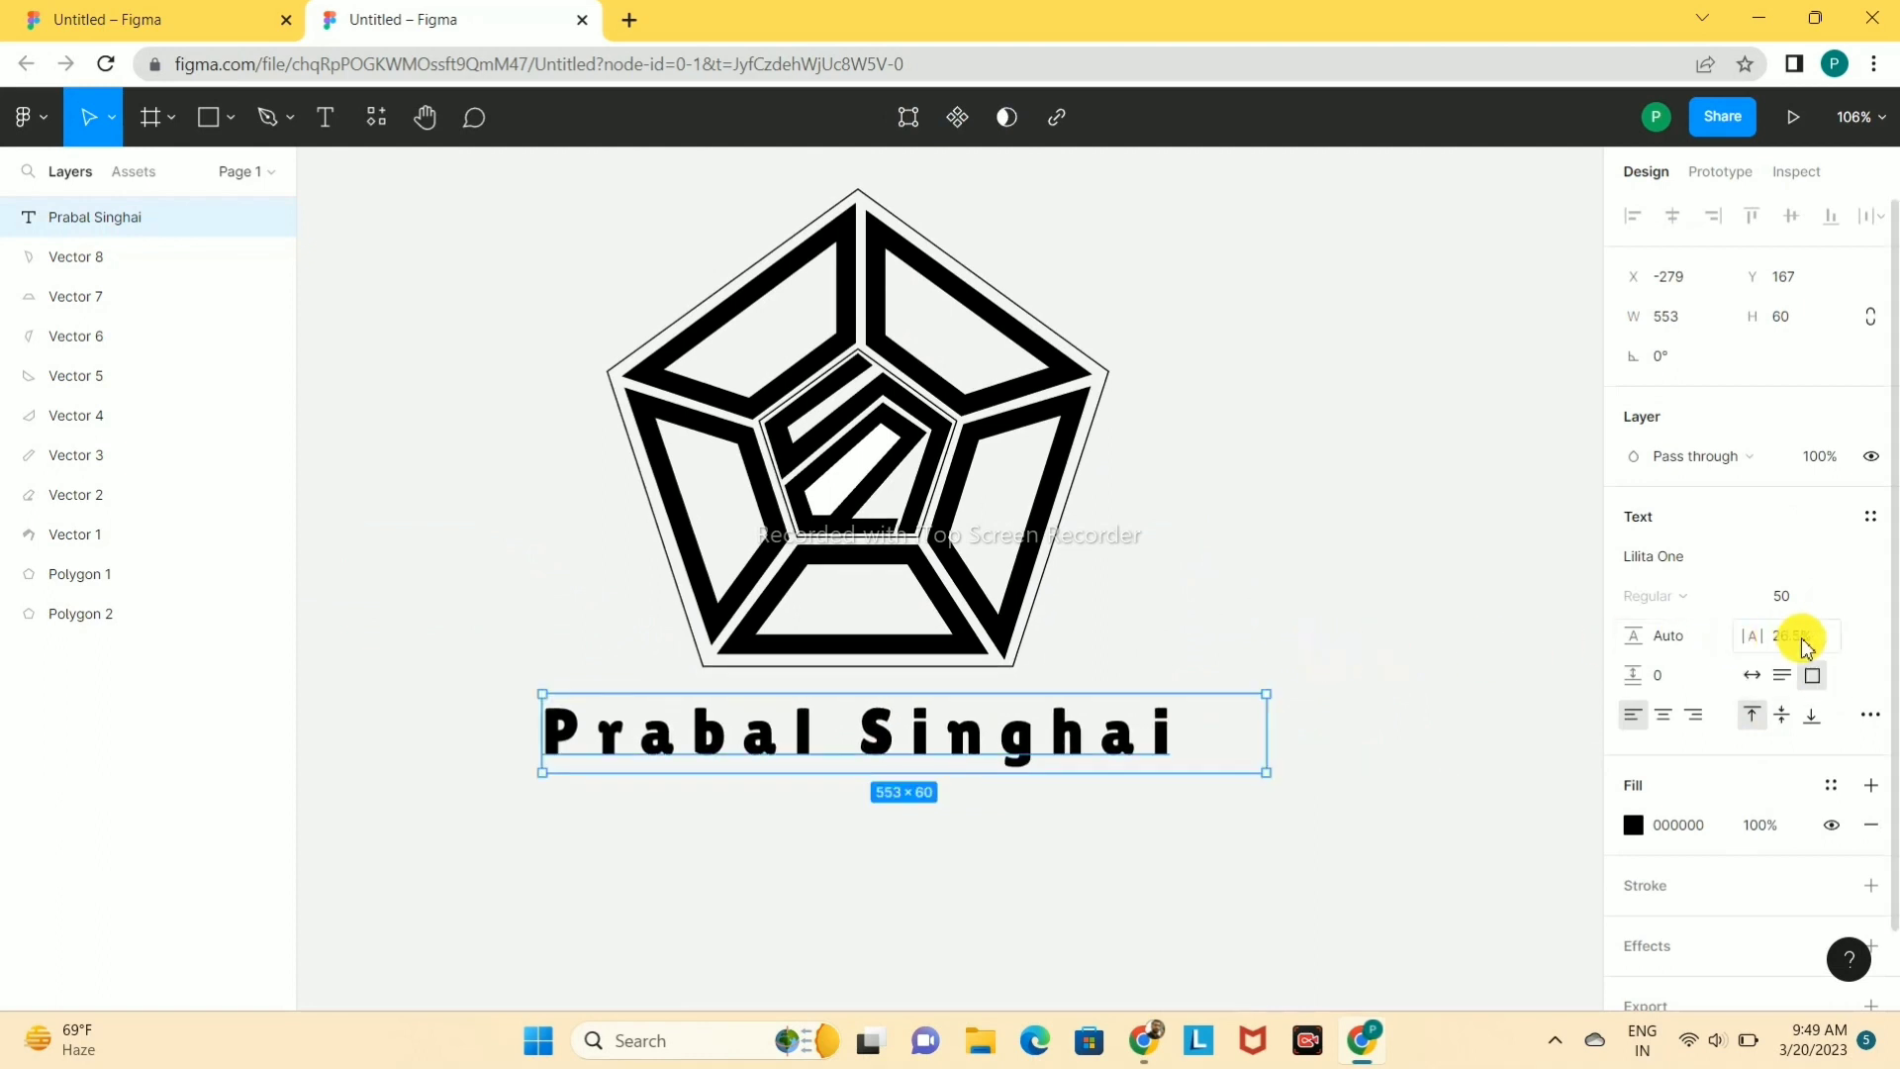
pyautogui.moveTo(1796, 640); pyautogui.dragTo(1455, 648)
pyautogui.click(1454, 648)
# - Move the name text to about X -262, Y 163 and narrow its text box to about 483 wide
pyautogui.moveTo(986, 740); pyautogui.dragTo(1011, 740)
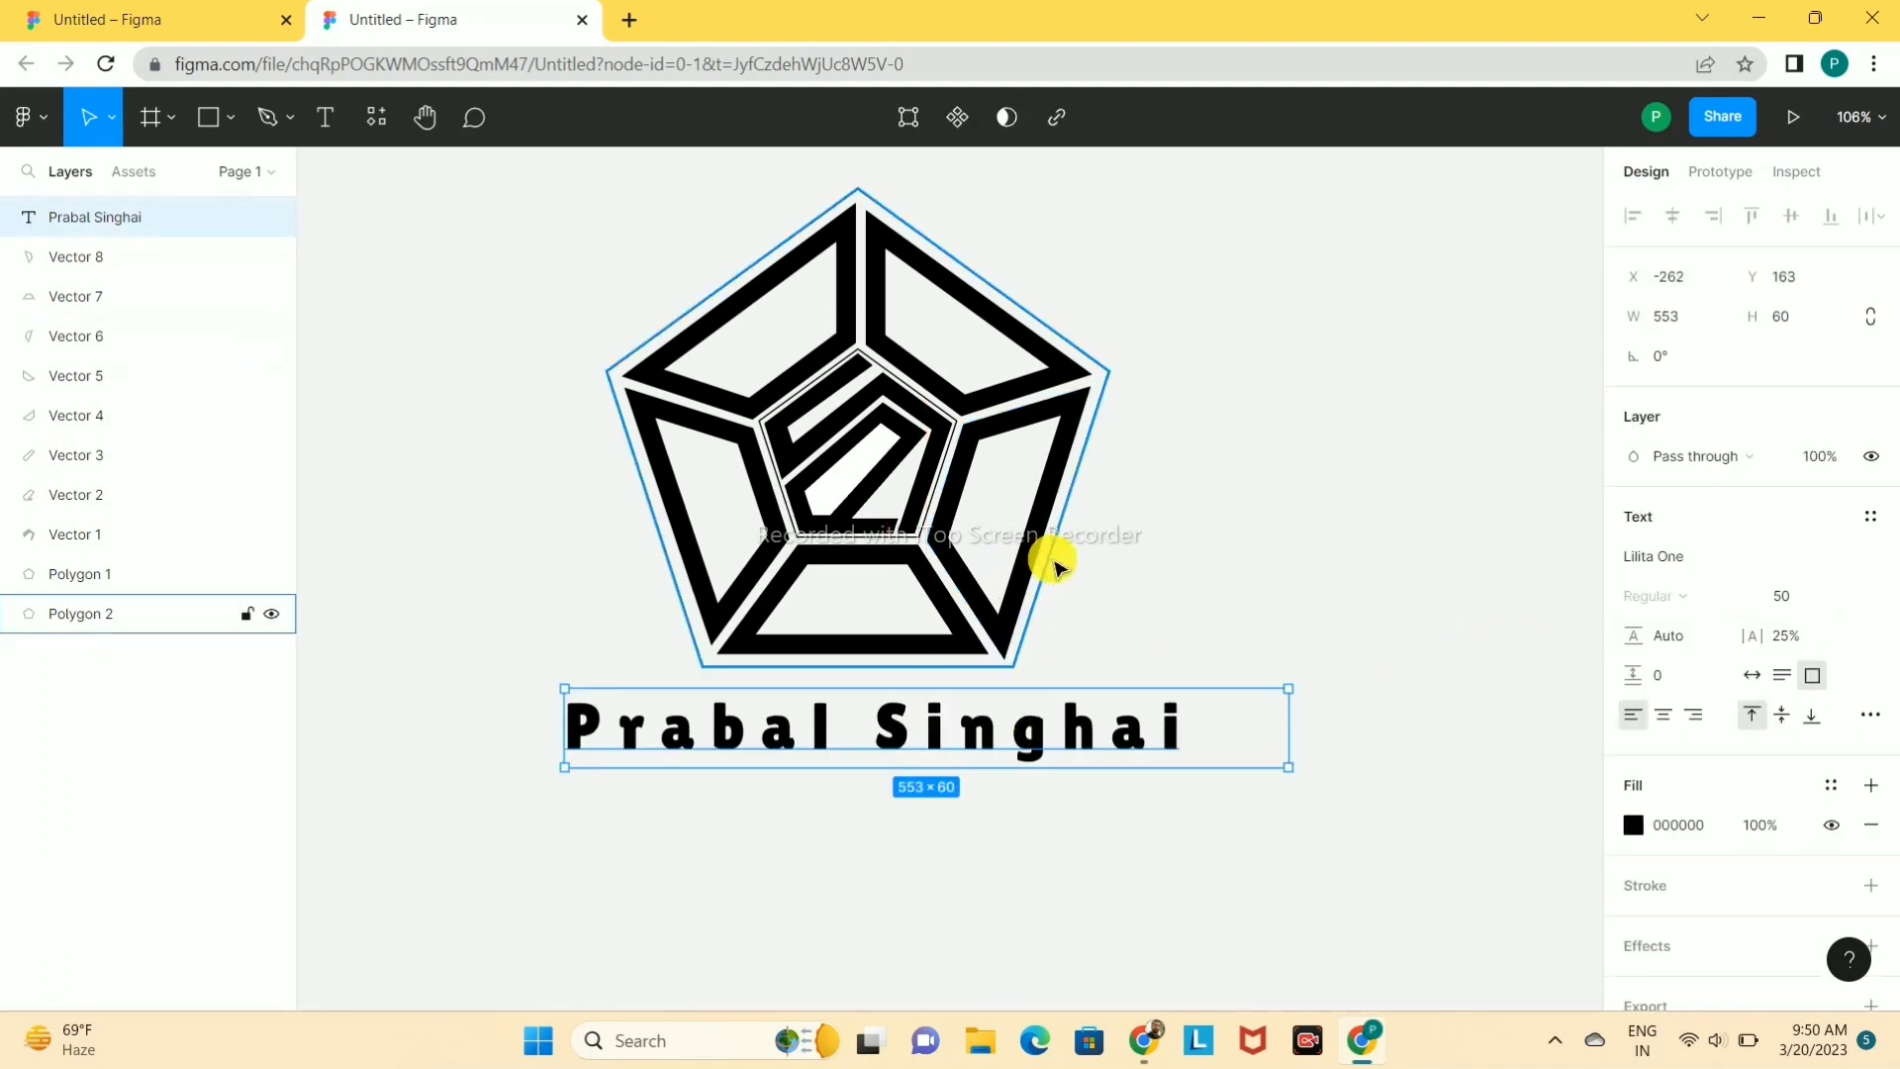
pyautogui.moveTo(1288, 749); pyautogui.dragTo(1195, 750)
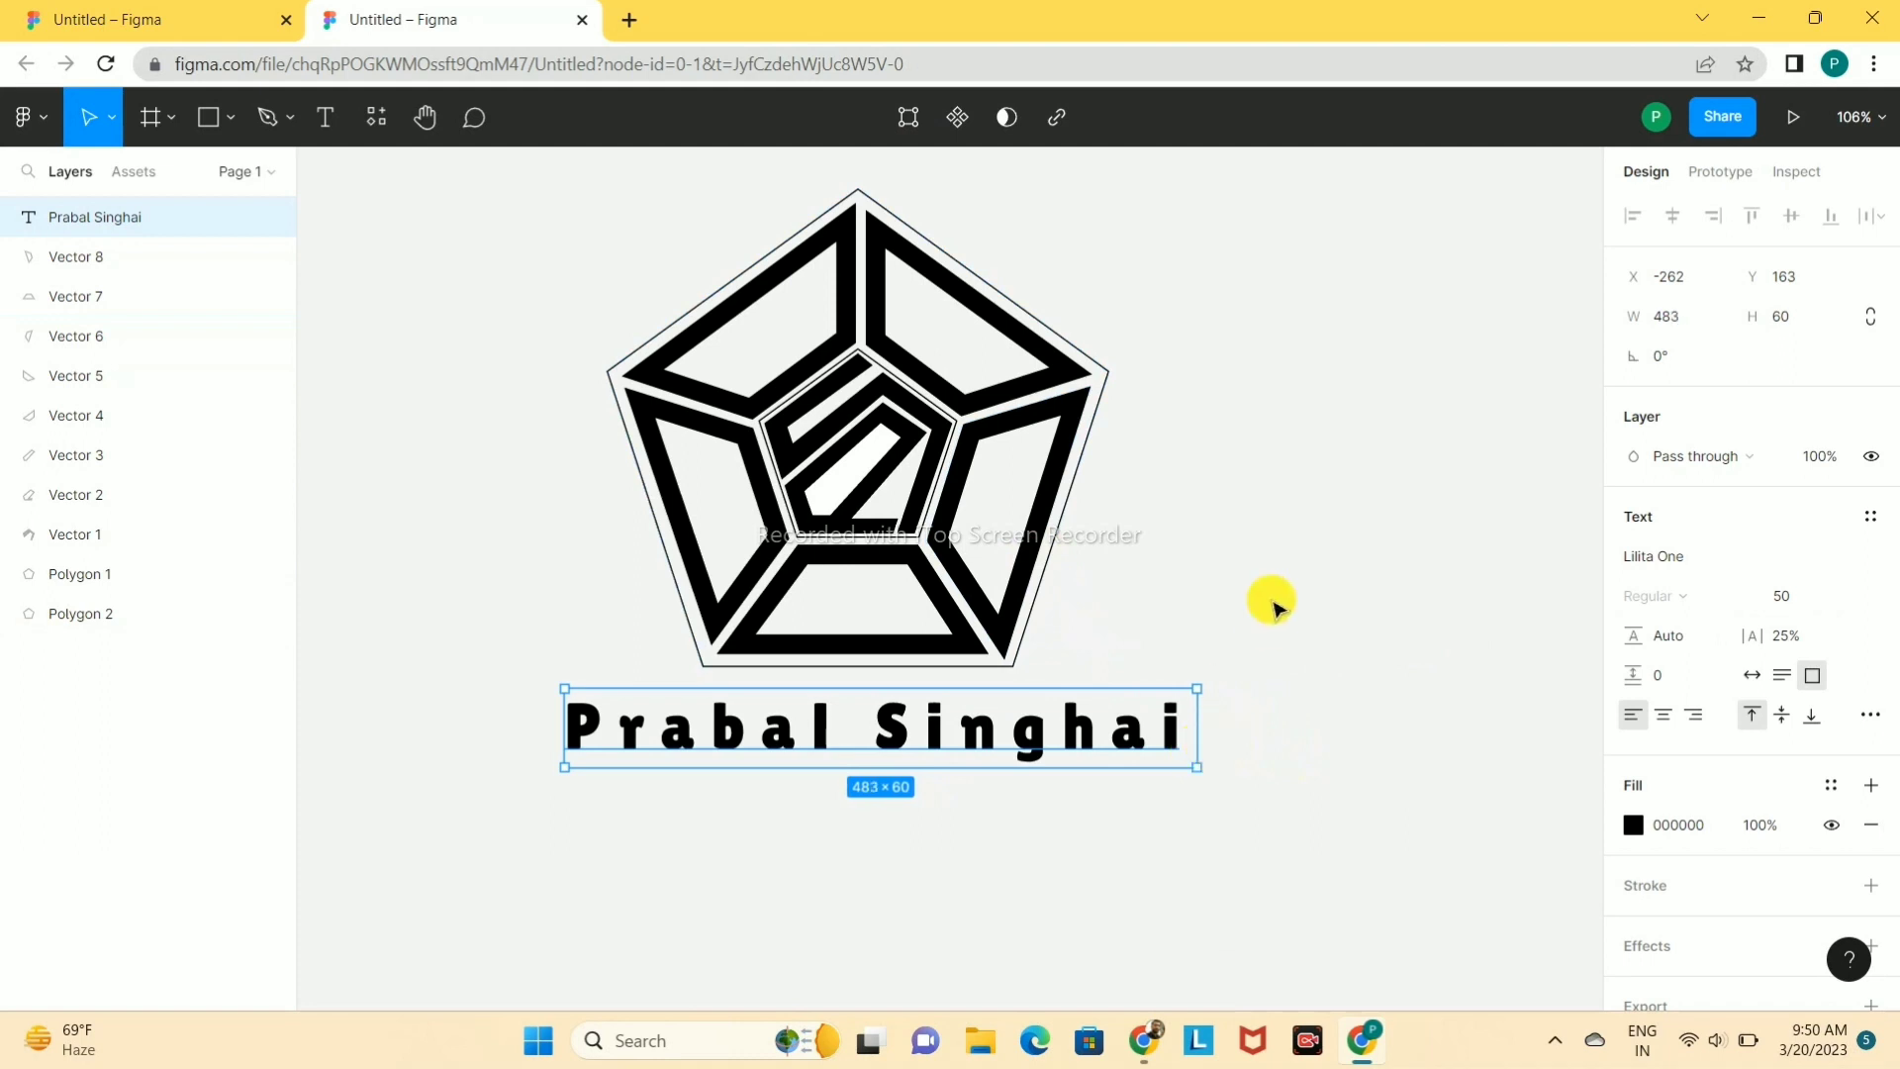
pyautogui.click(1273, 604)
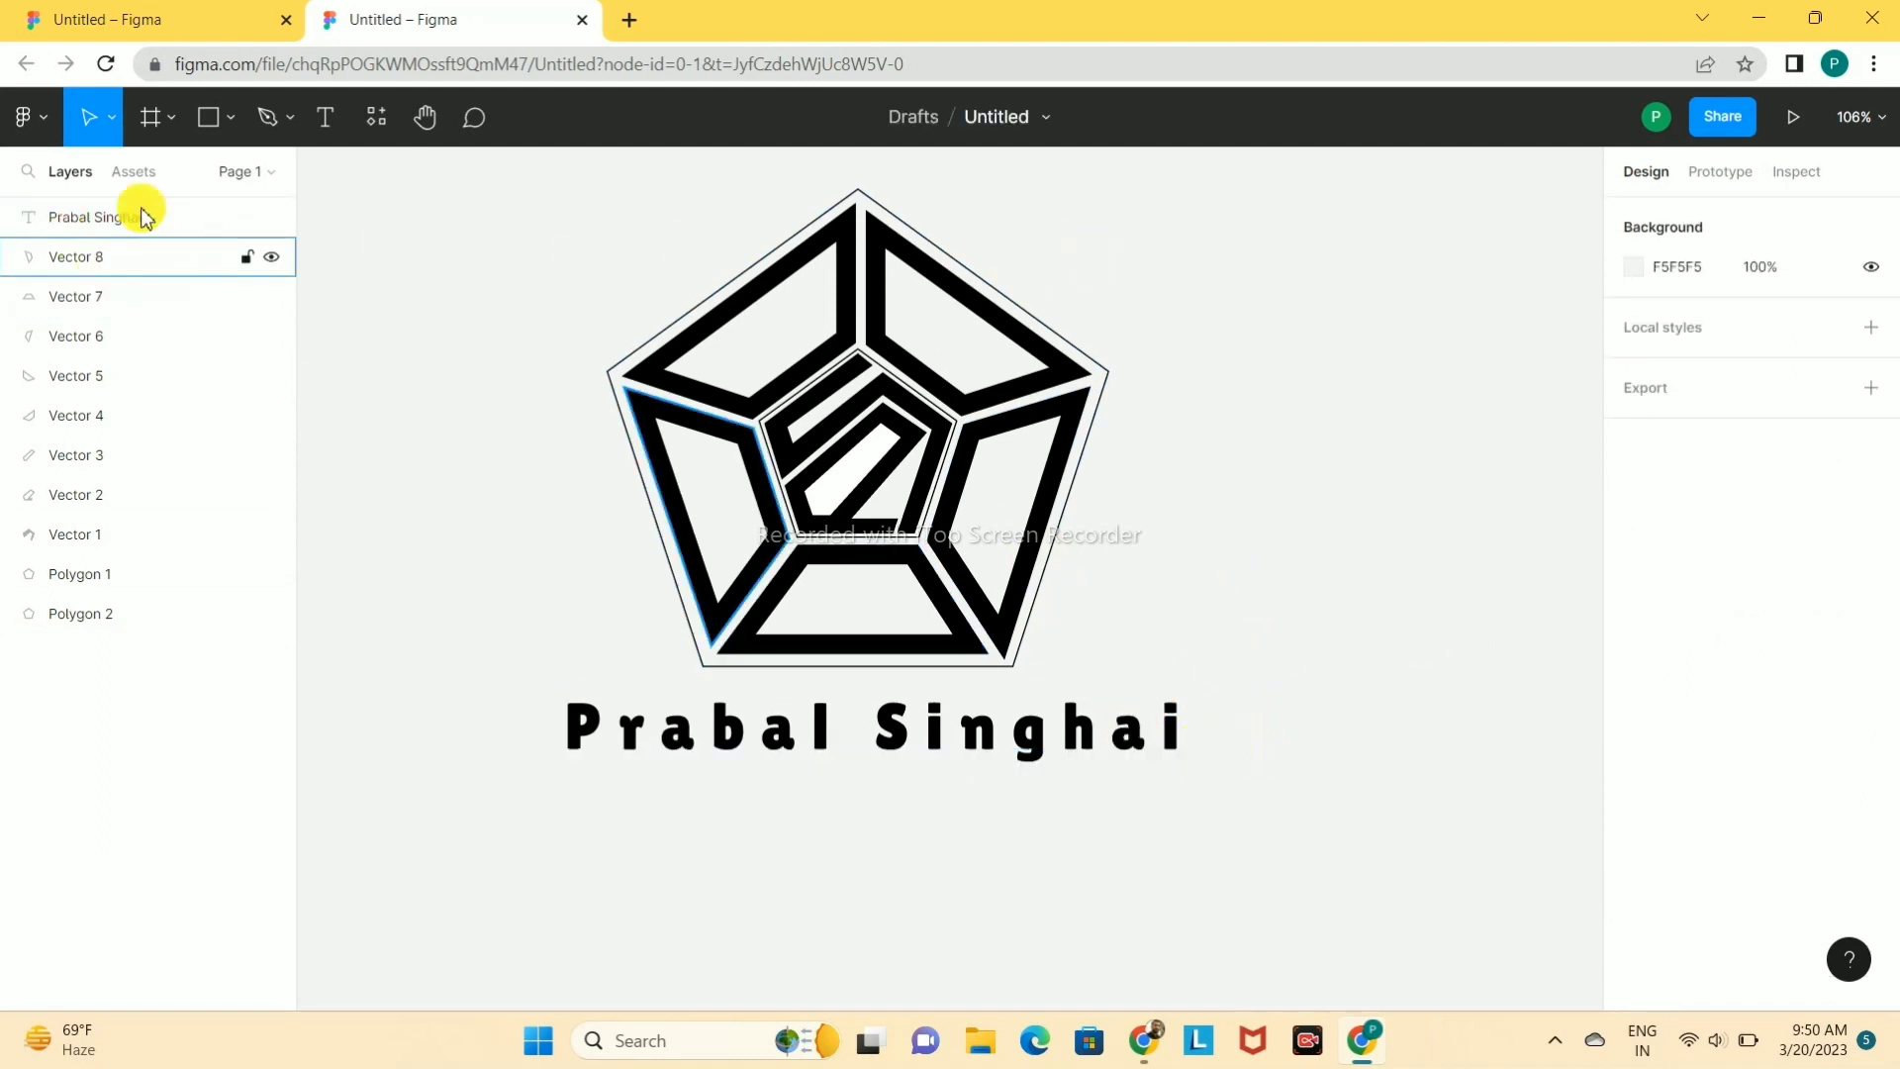
# - Add a text layer reading "Graphic Designer" below the name and position it at about X -307, Y 232
pyautogui.click(334, 138)
pyautogui.click(707, 800)
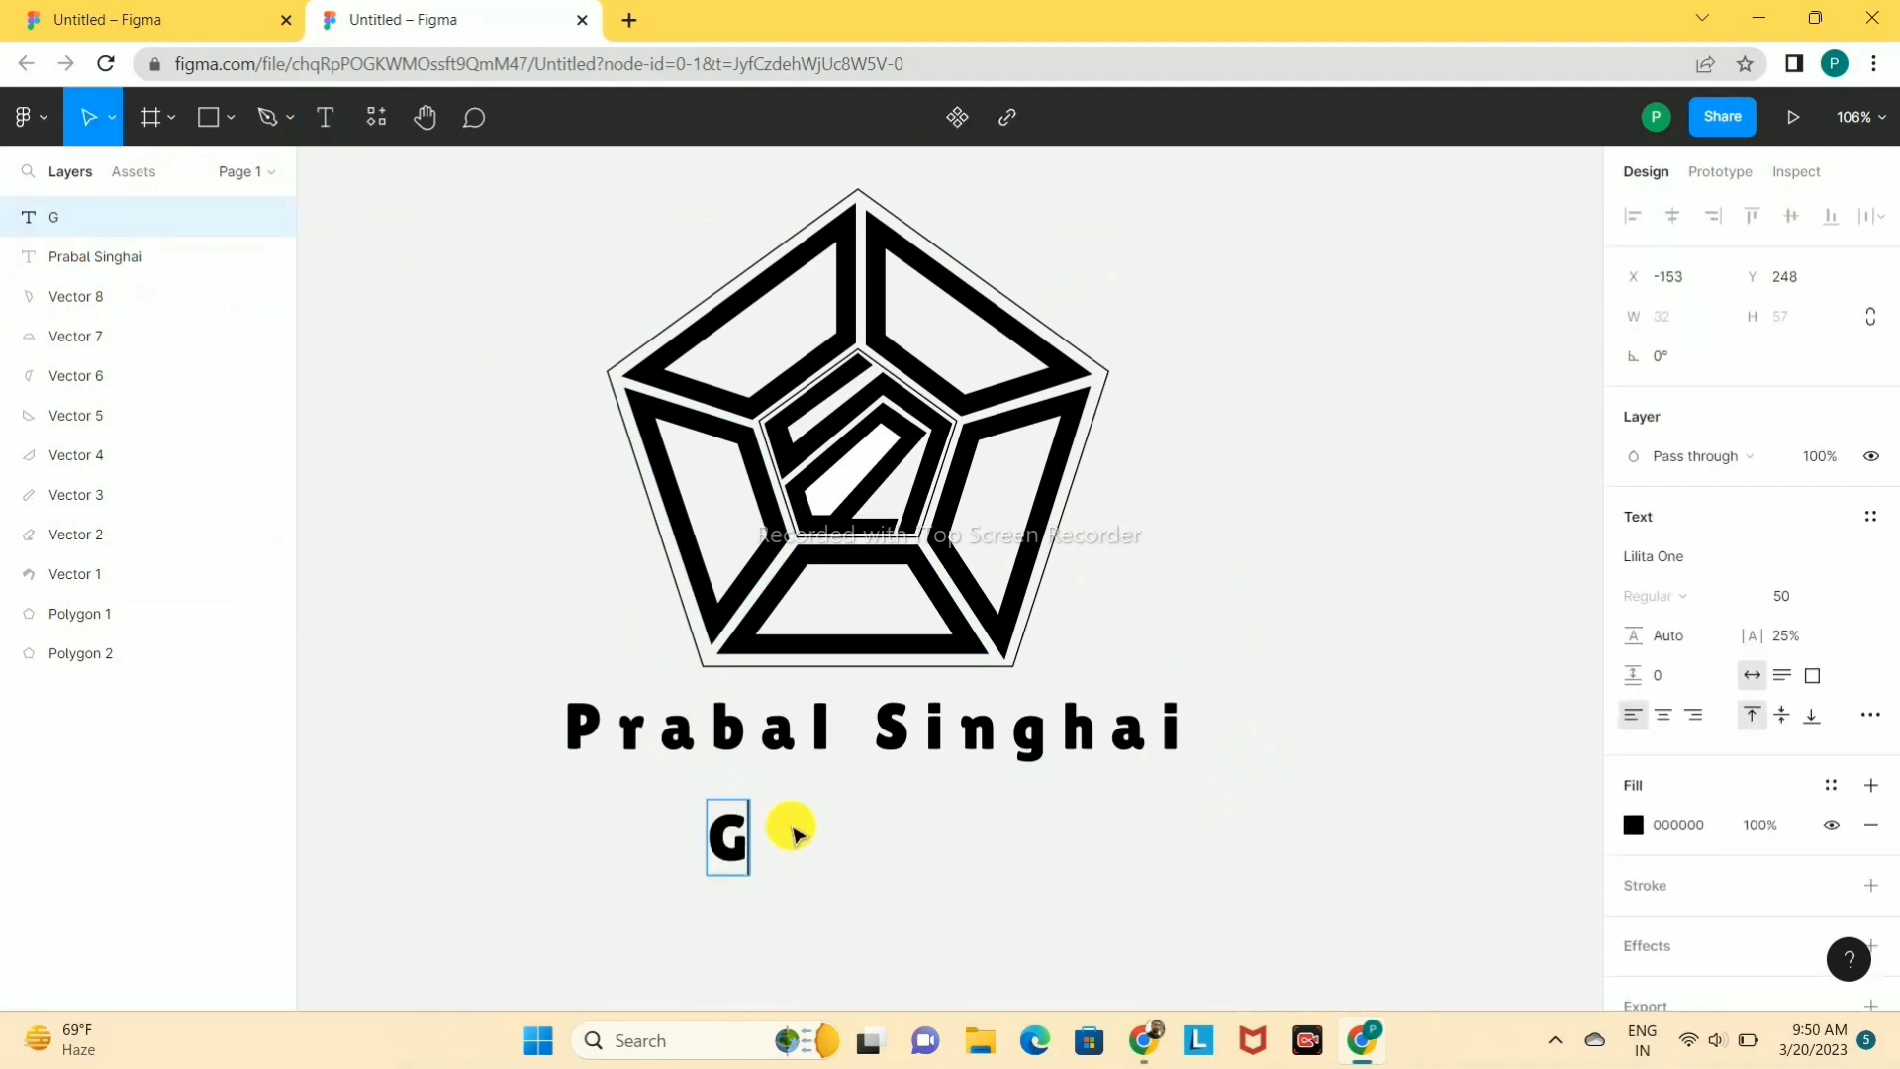
pyautogui.write('Graphic')
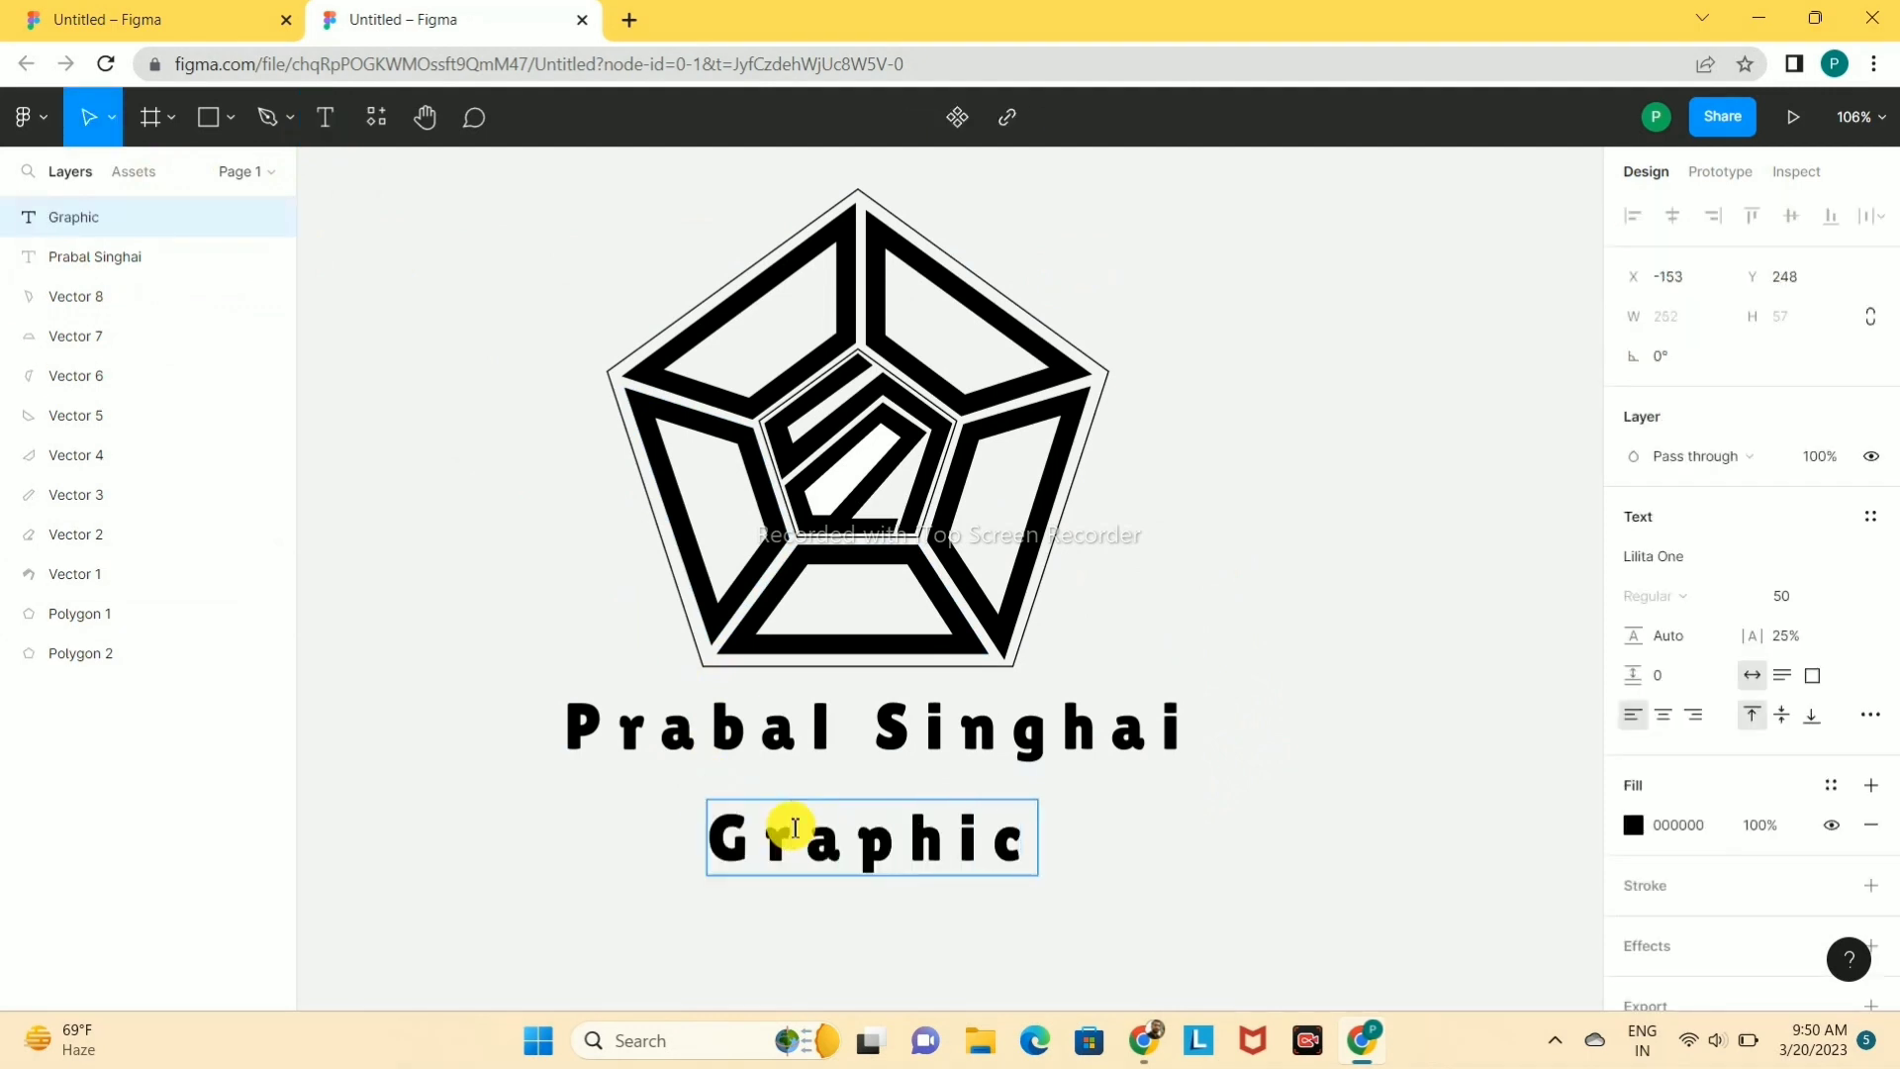
pyautogui.write(' Designer')
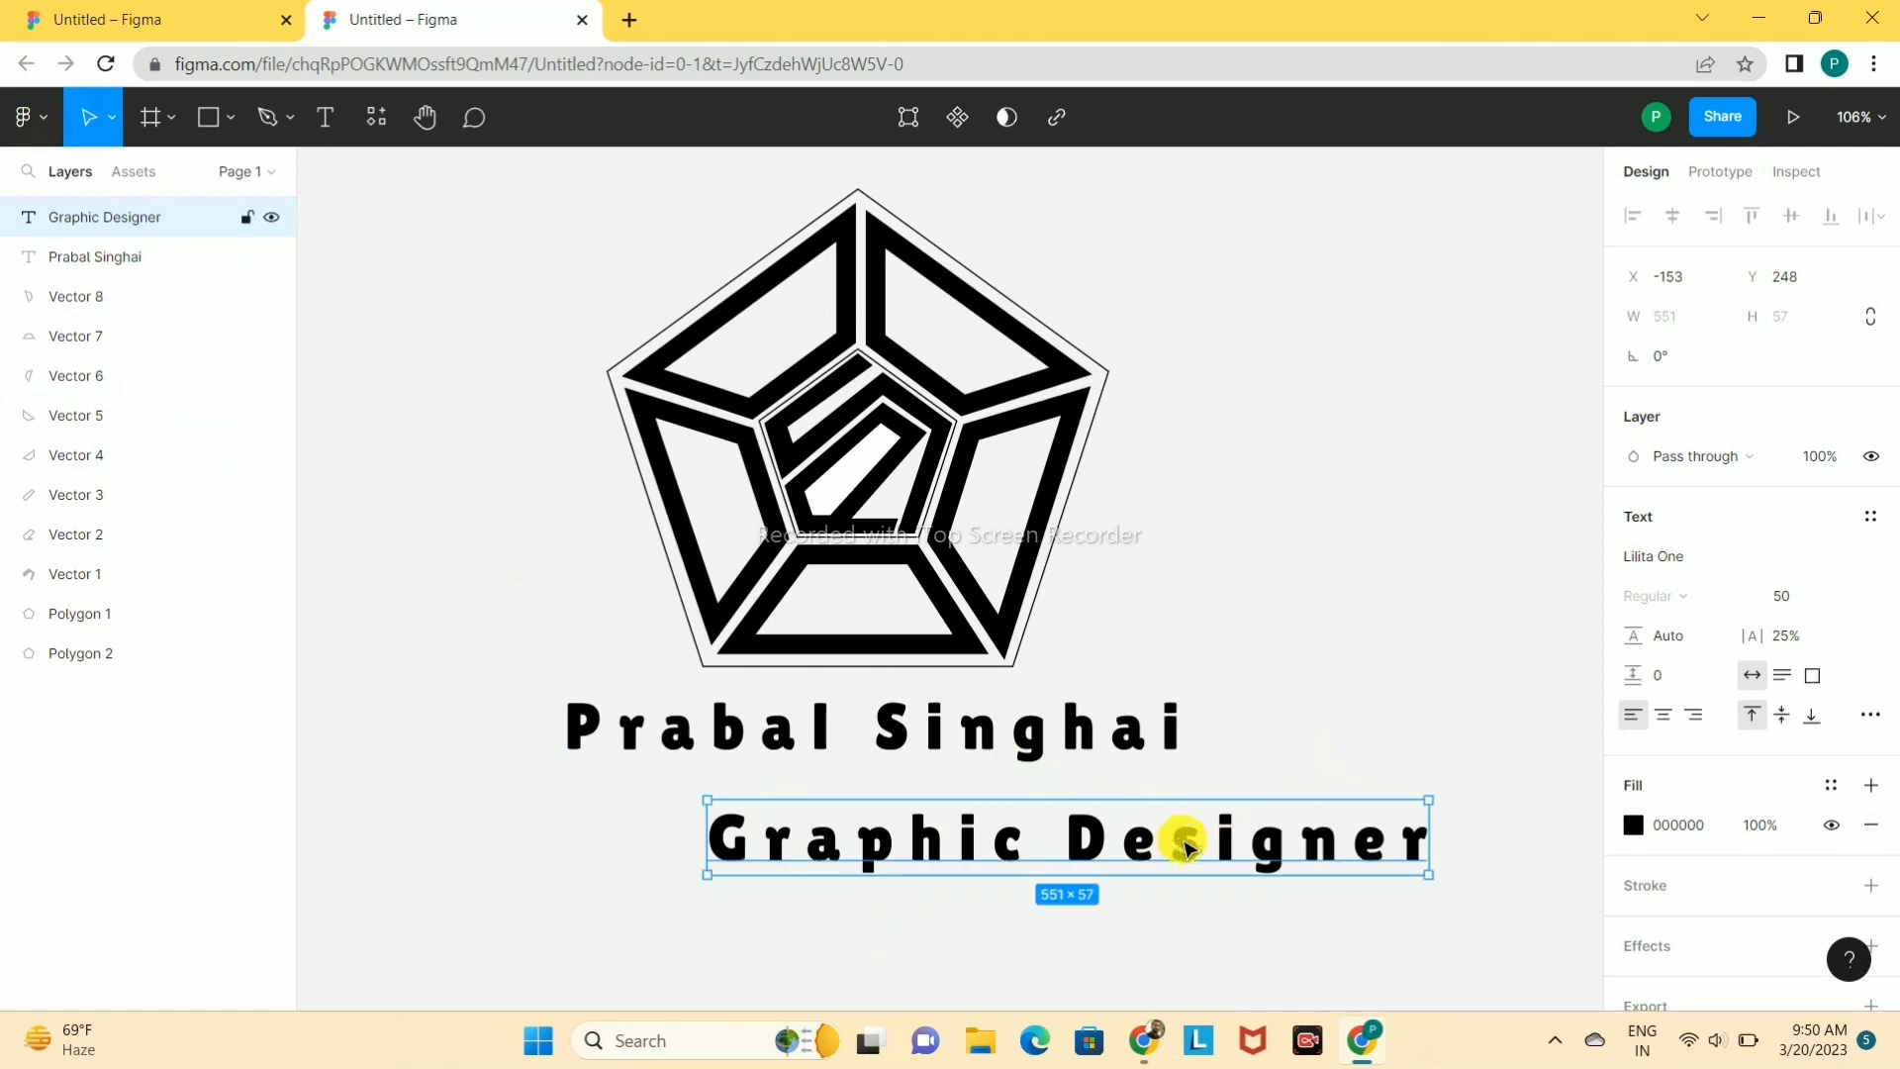
pyautogui.moveTo(1178, 835); pyautogui.dragTo(976, 819)
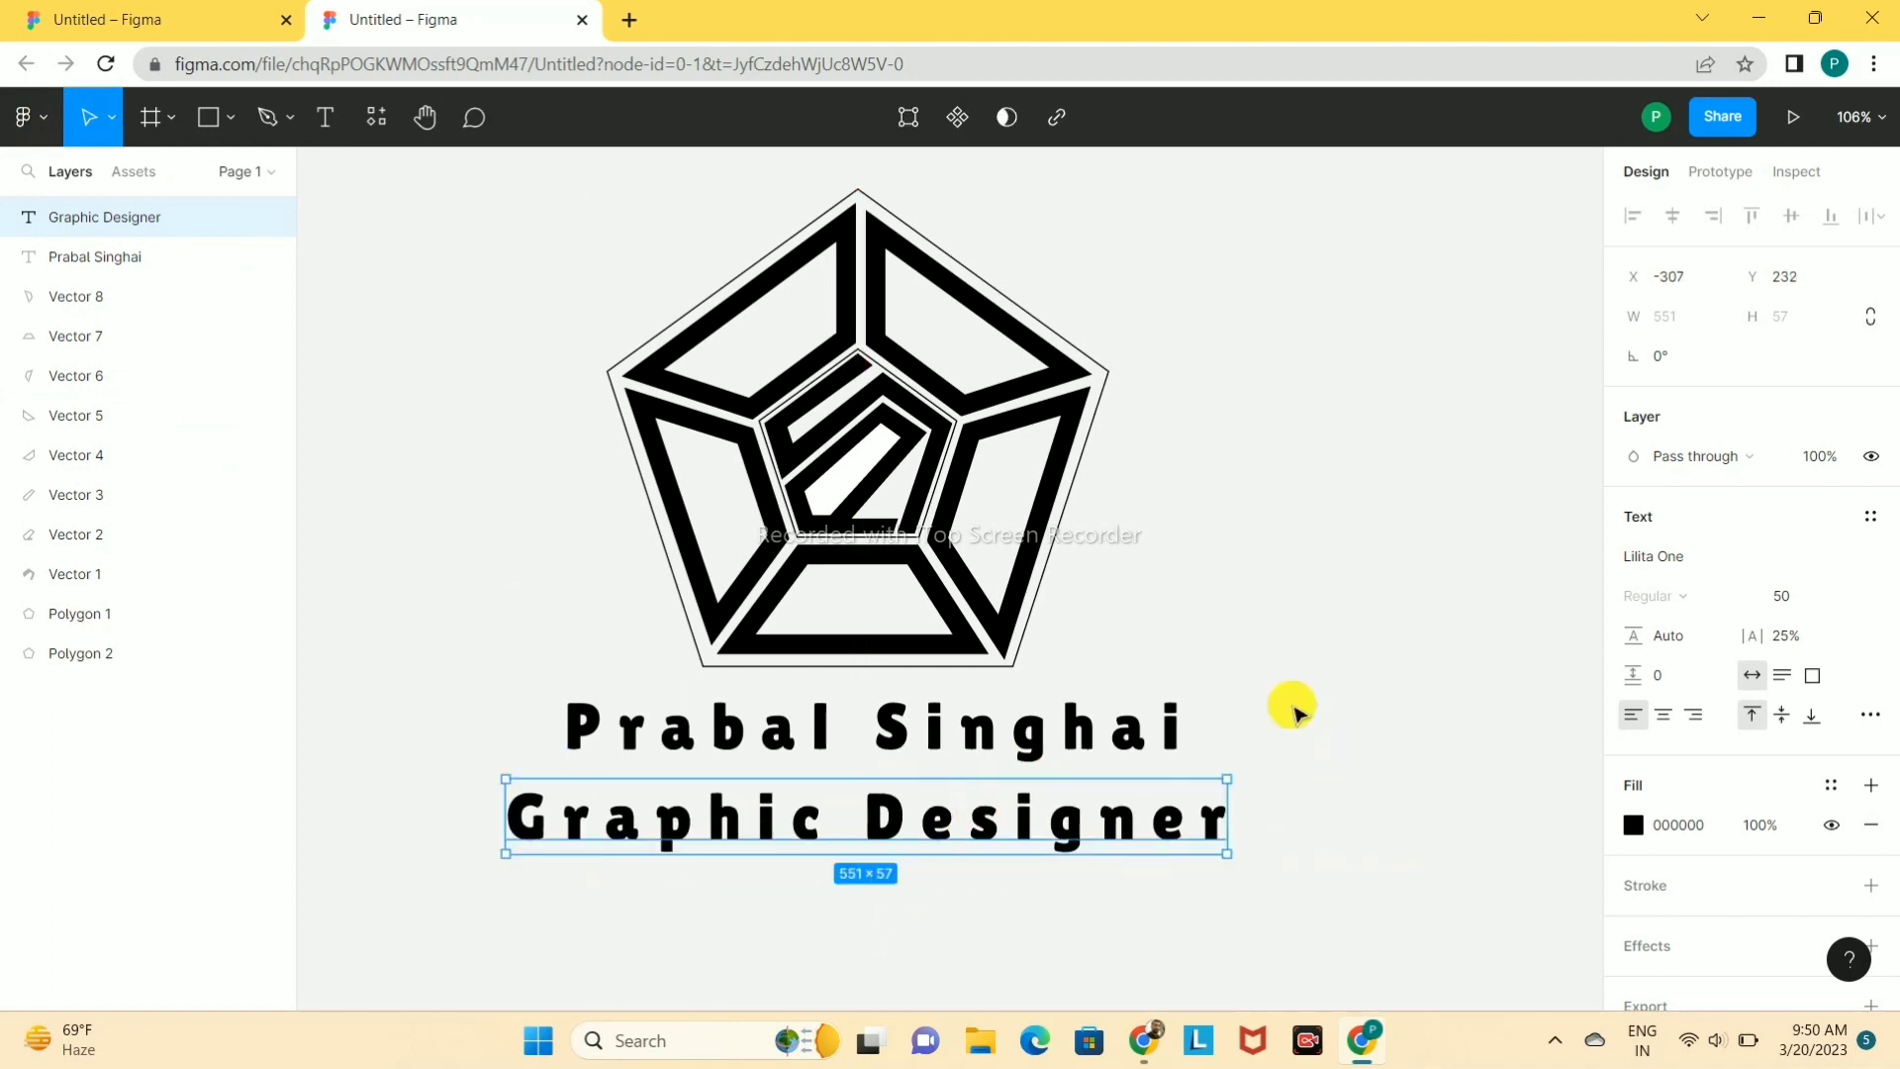
# - Set the "Graphic Designer" text's font to Liu Jian Mao Cao and move it to about X -274, Y 228
pyautogui.click(1680, 553)
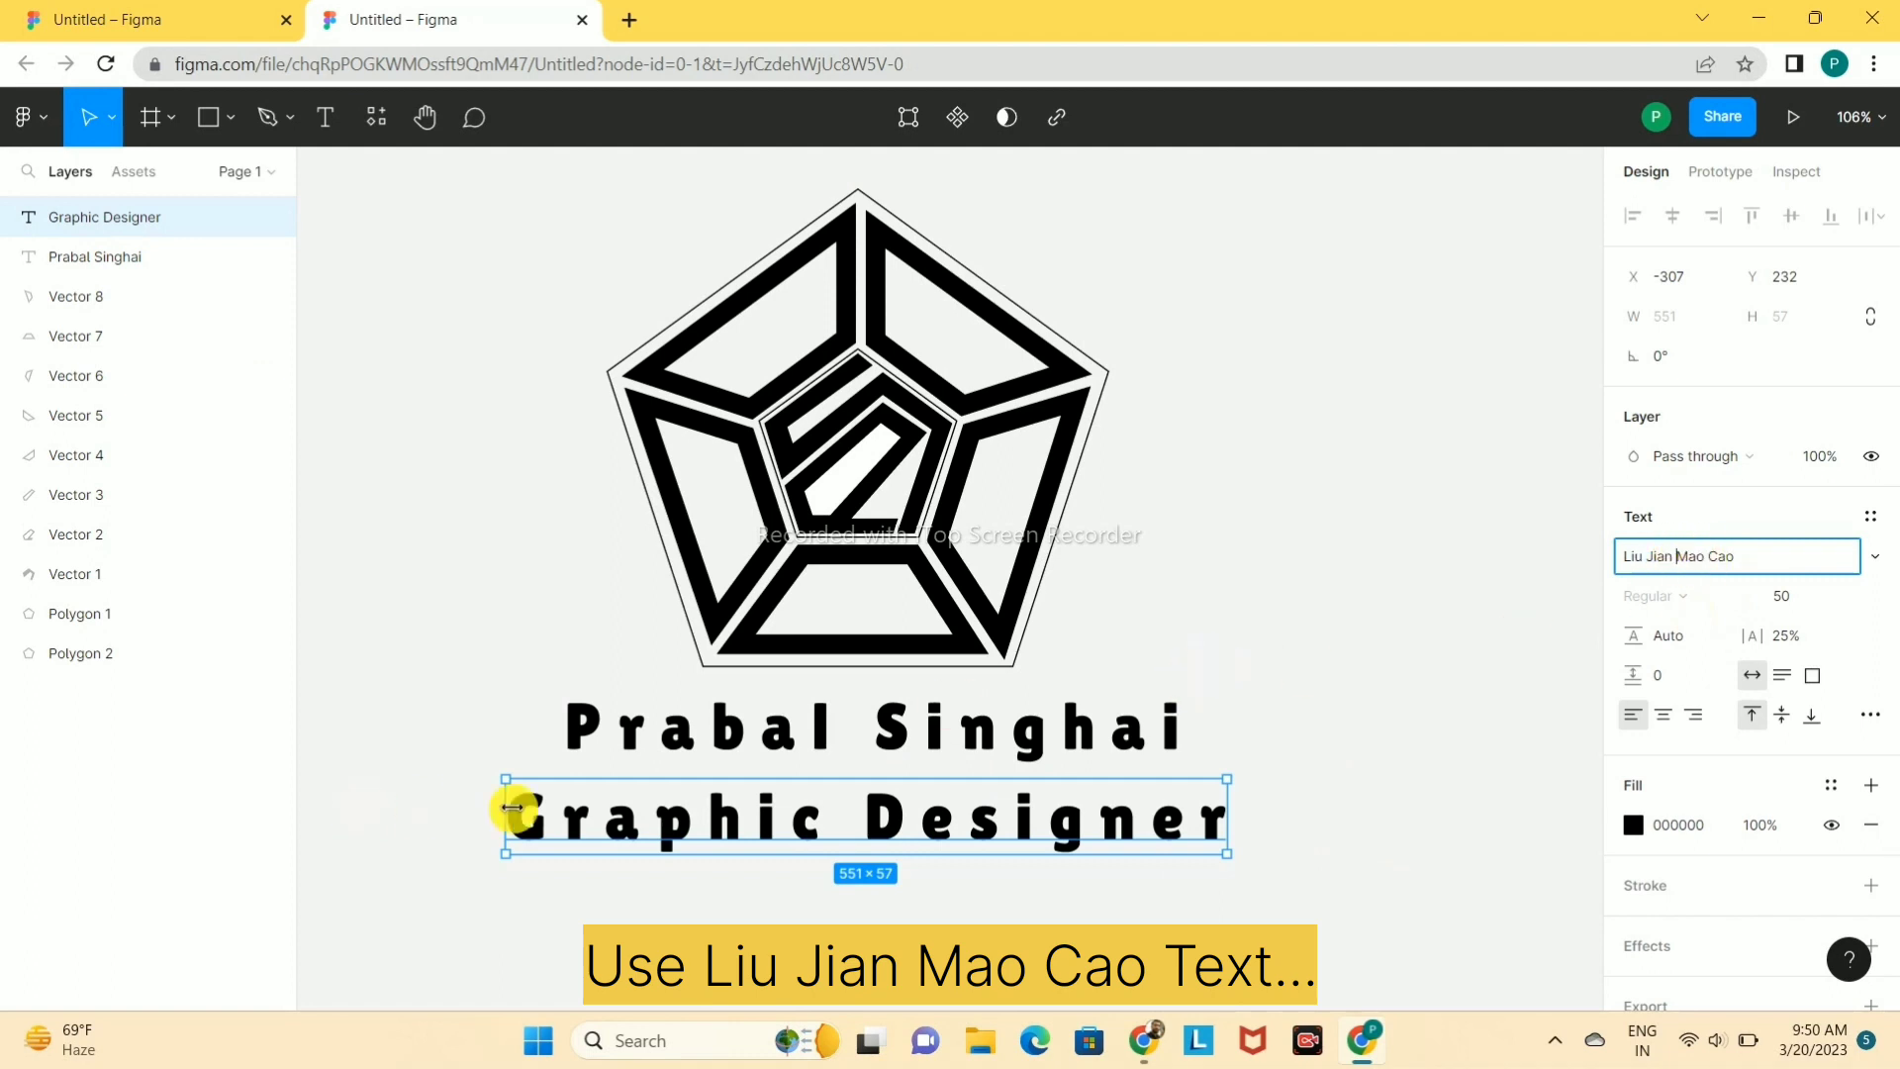
pyautogui.doubleClick(522, 824)
pyautogui.click(1280, 801)
pyautogui.moveTo(1012, 832); pyautogui.dragTo(1056, 827)
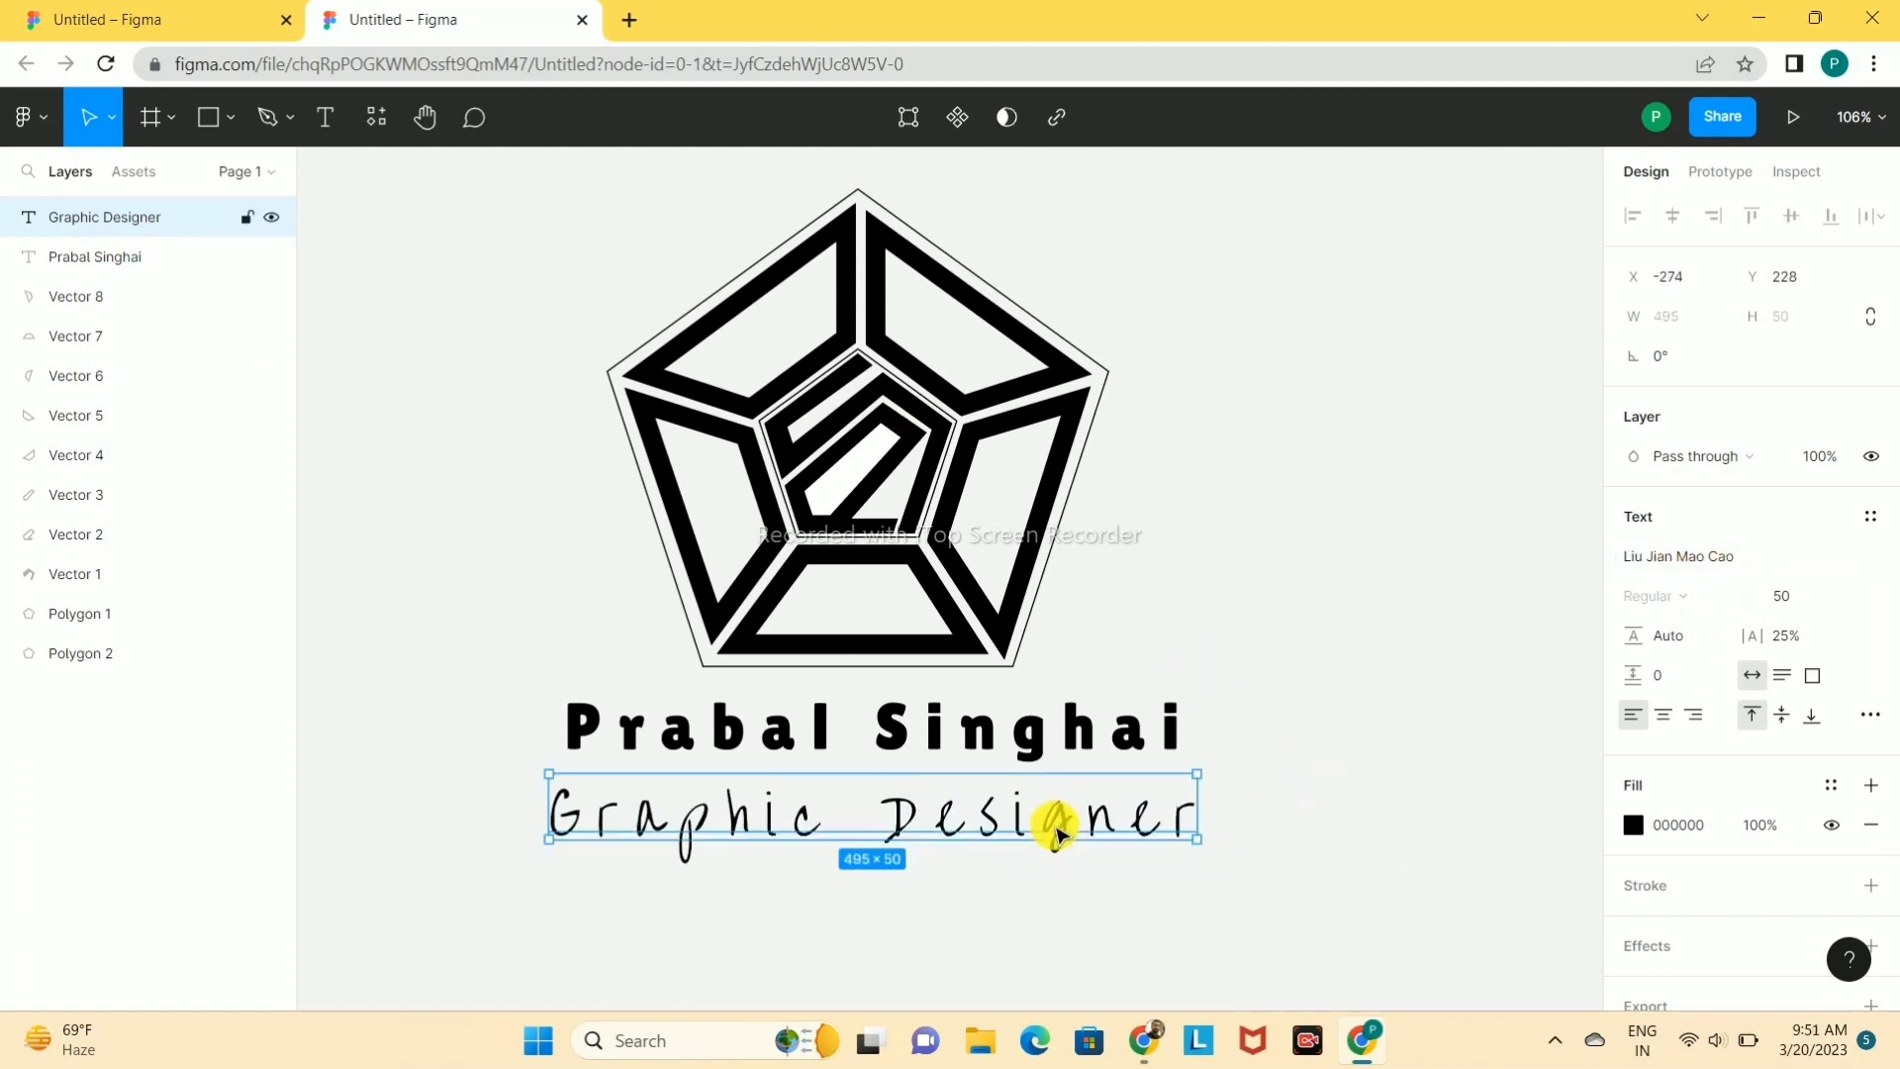
# - Set the "Graphic Designer" text's font size to 25
pyautogui.click(1784, 599)
pyautogui.write('25')
pyautogui.press('Return')
pyautogui.click(959, 933)
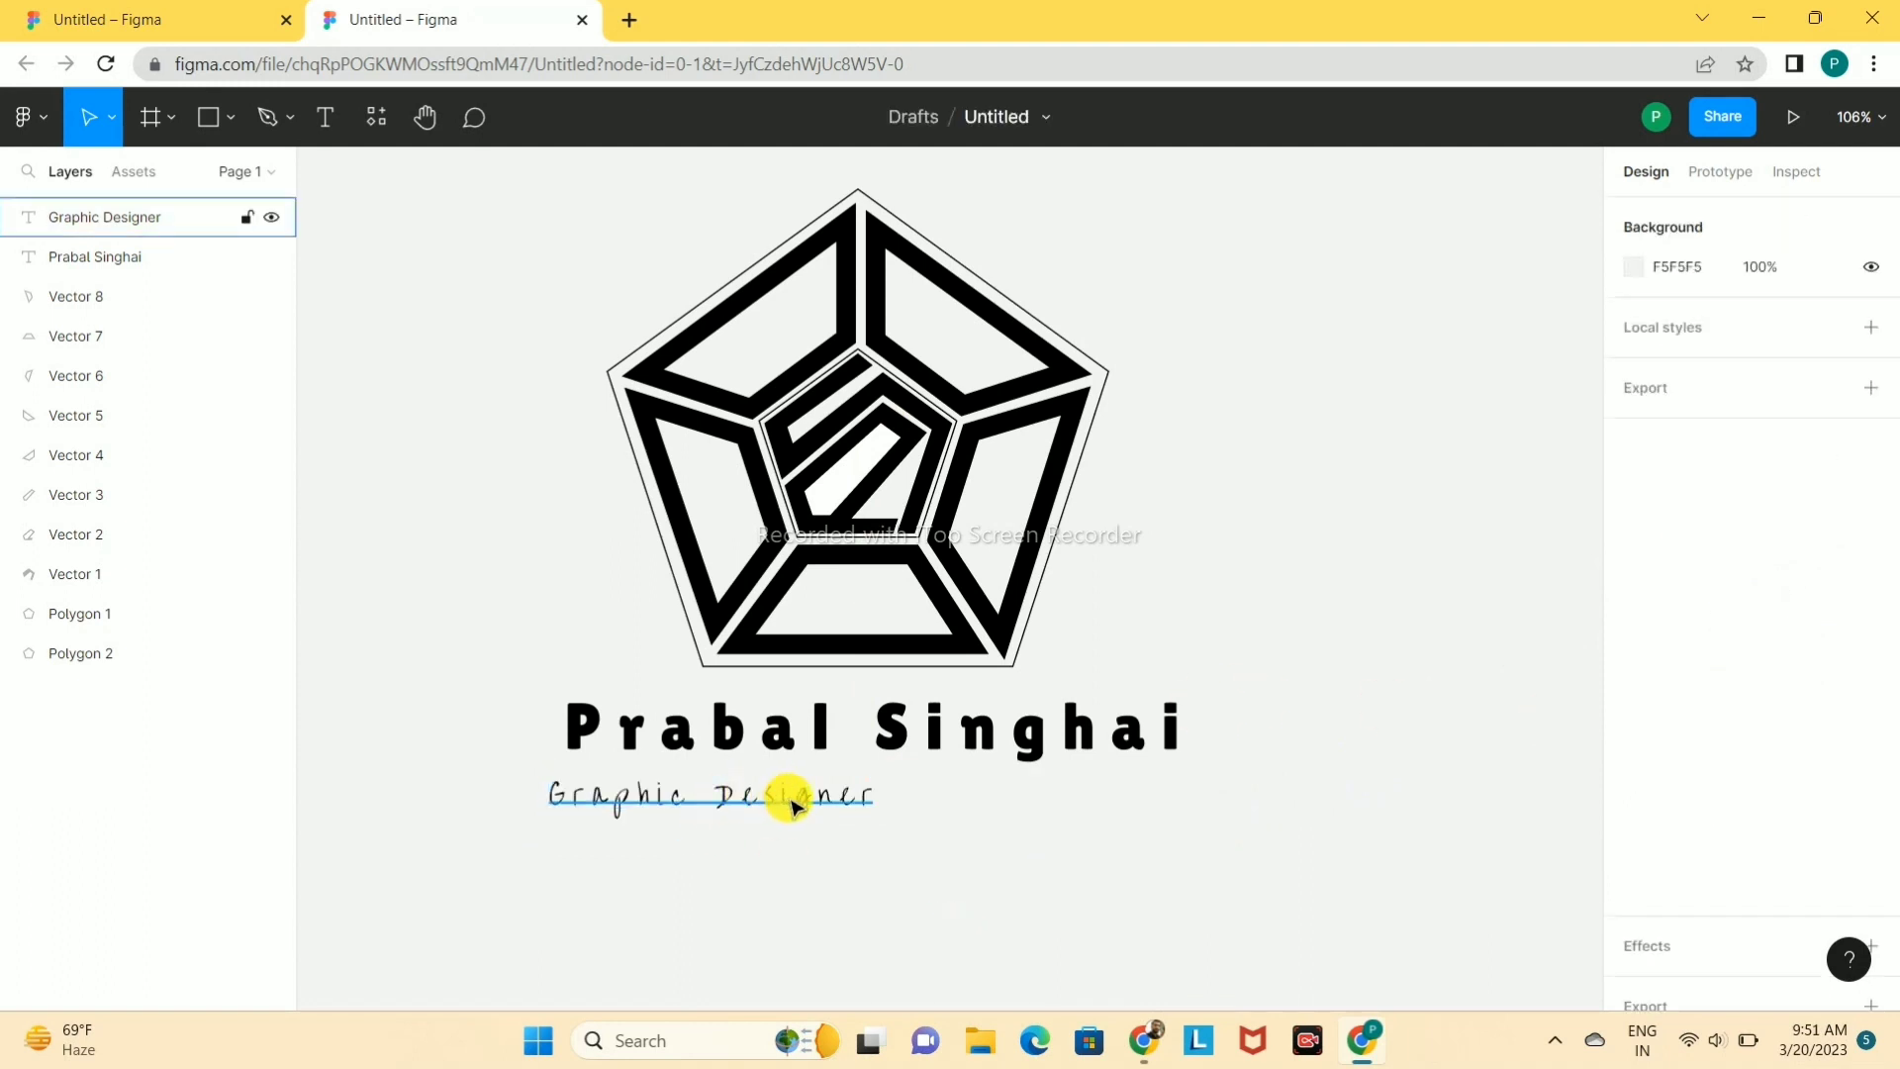
# - Set the "Graphic Designer" text's letter spacing to 45% and centre it under the name at about X -188, Y 223
pyautogui.moveTo(788, 793); pyautogui.dragTo(905, 797)
pyautogui.moveTo(1772, 637); pyautogui.dragTo(1830, 636)
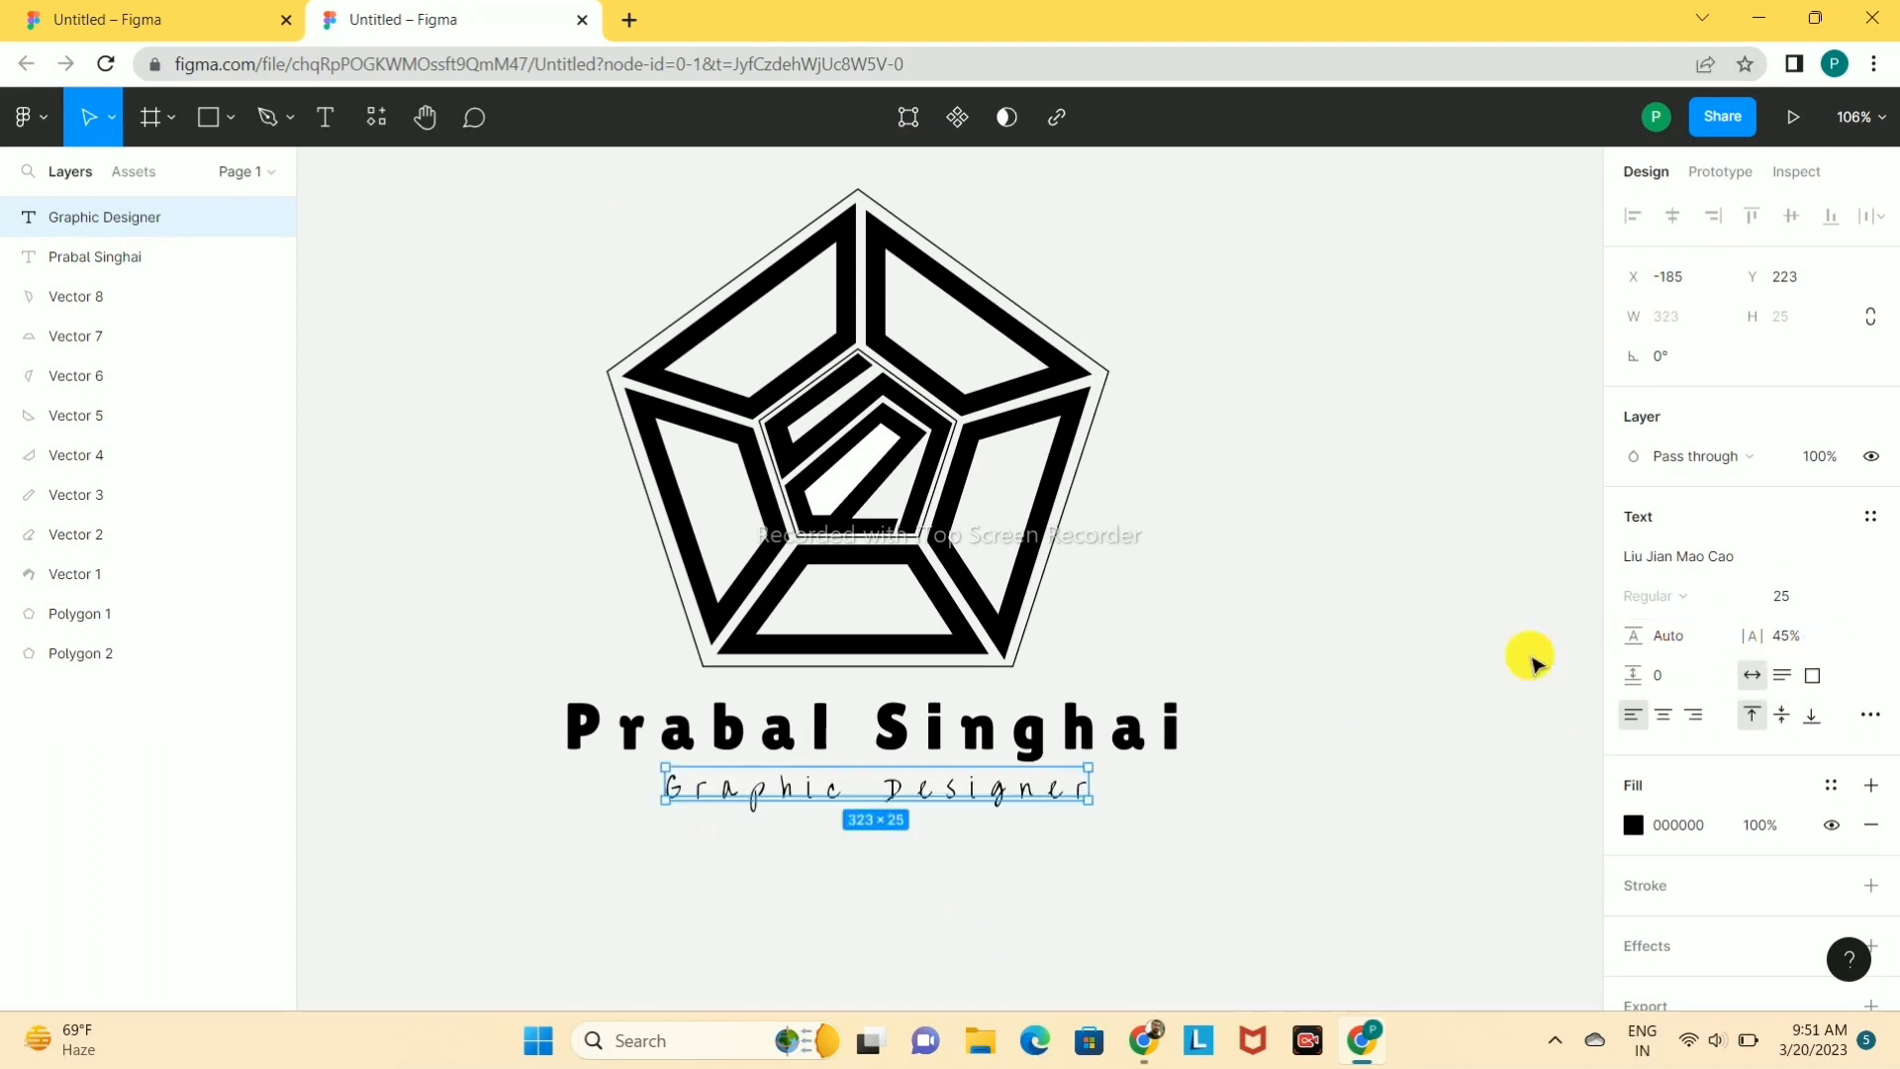
pyautogui.moveTo(920, 784); pyautogui.dragTo(918, 789)
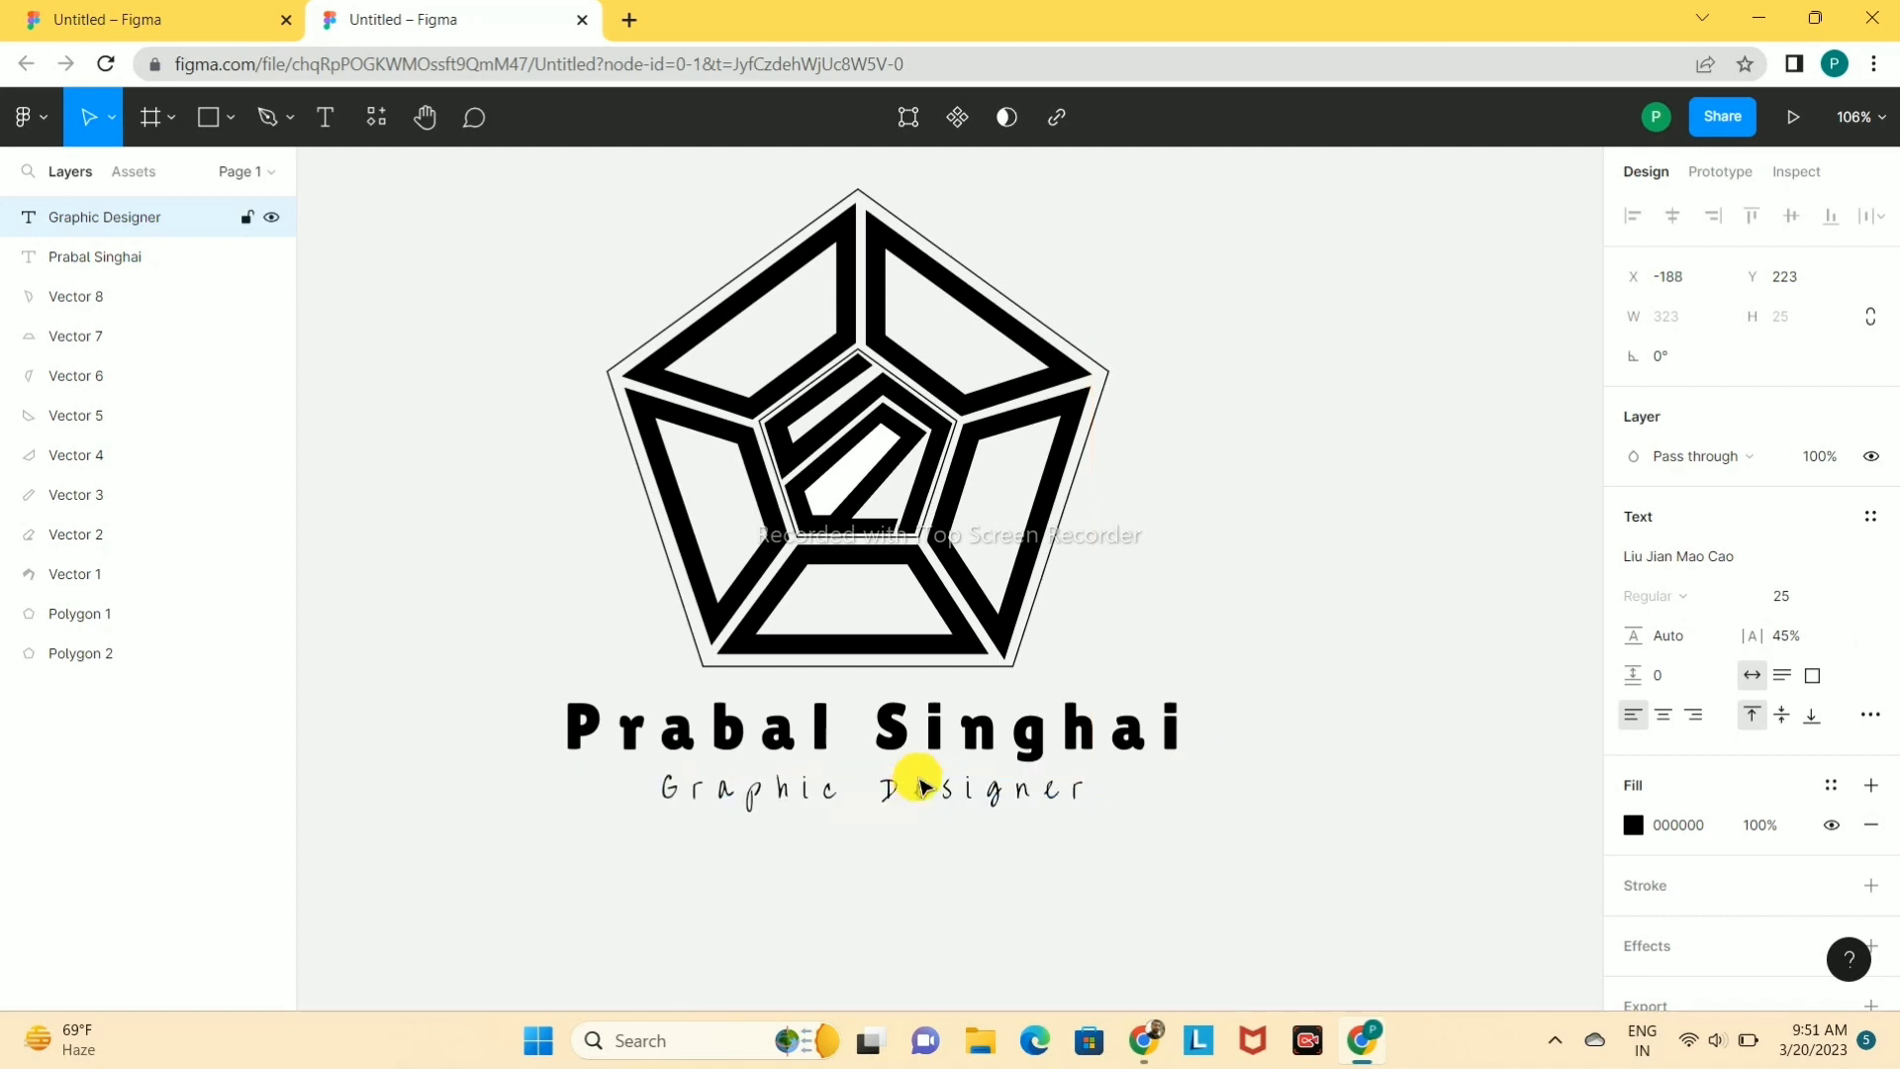
pyautogui.click(1248, 543)
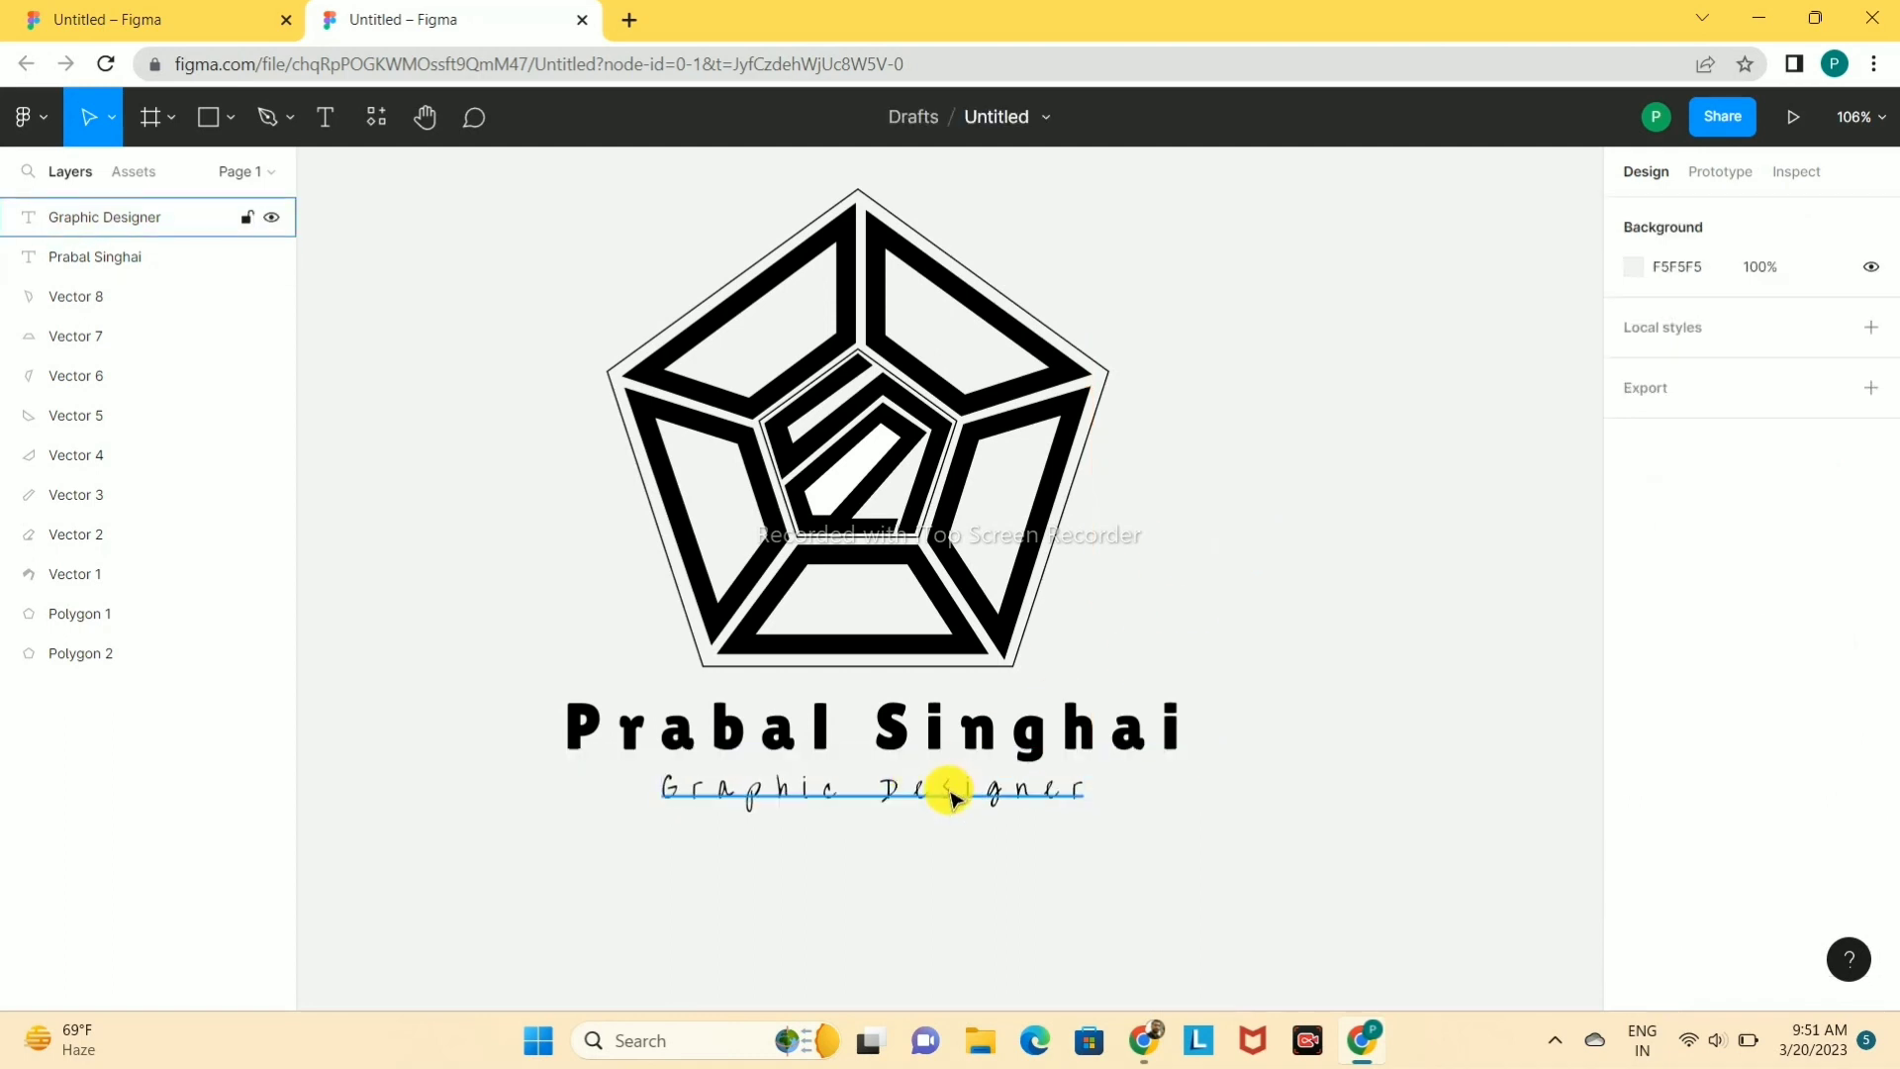
# - Move the "Graphic Designer" text closer beneath the name, to about X -183, Y 218
pyautogui.moveTo(953, 797); pyautogui.dragTo(954, 782)
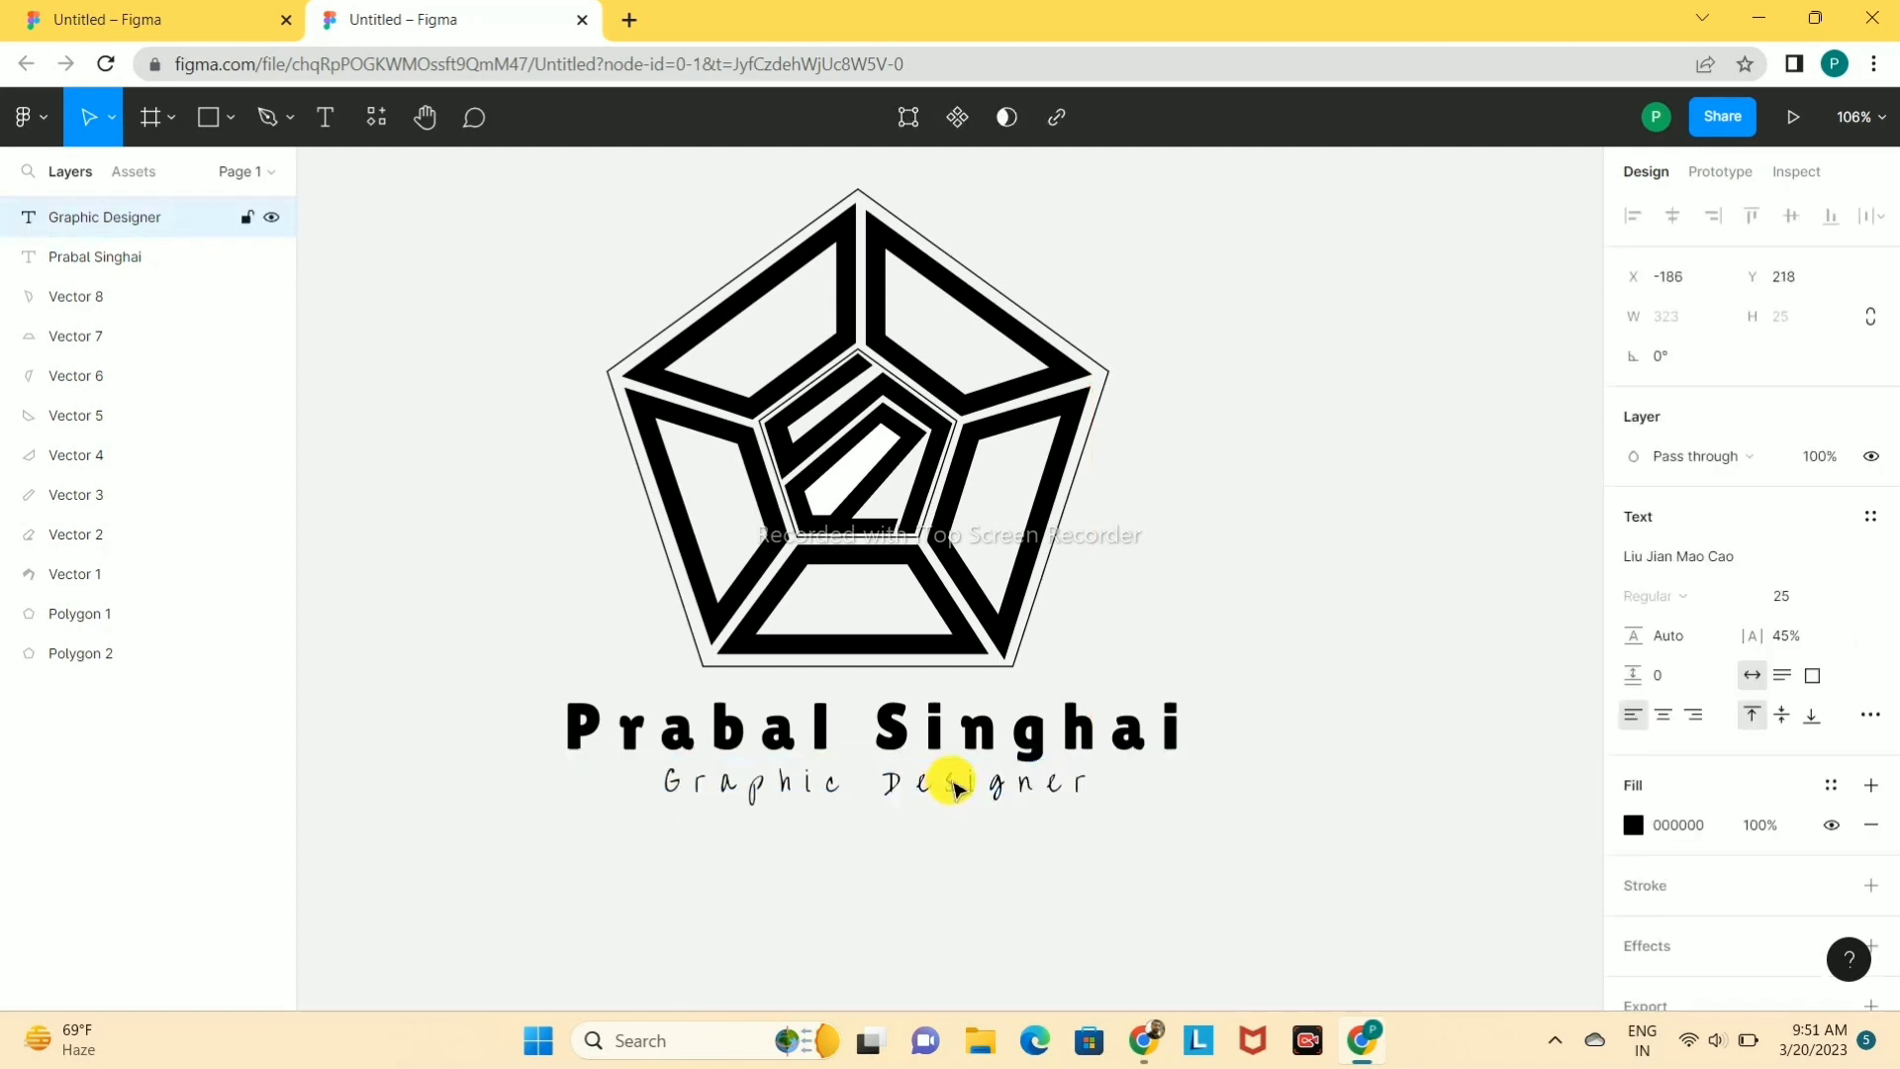
pyautogui.click(1793, 644)
pyautogui.moveTo(1785, 641); pyautogui.dragTo(1789, 643)
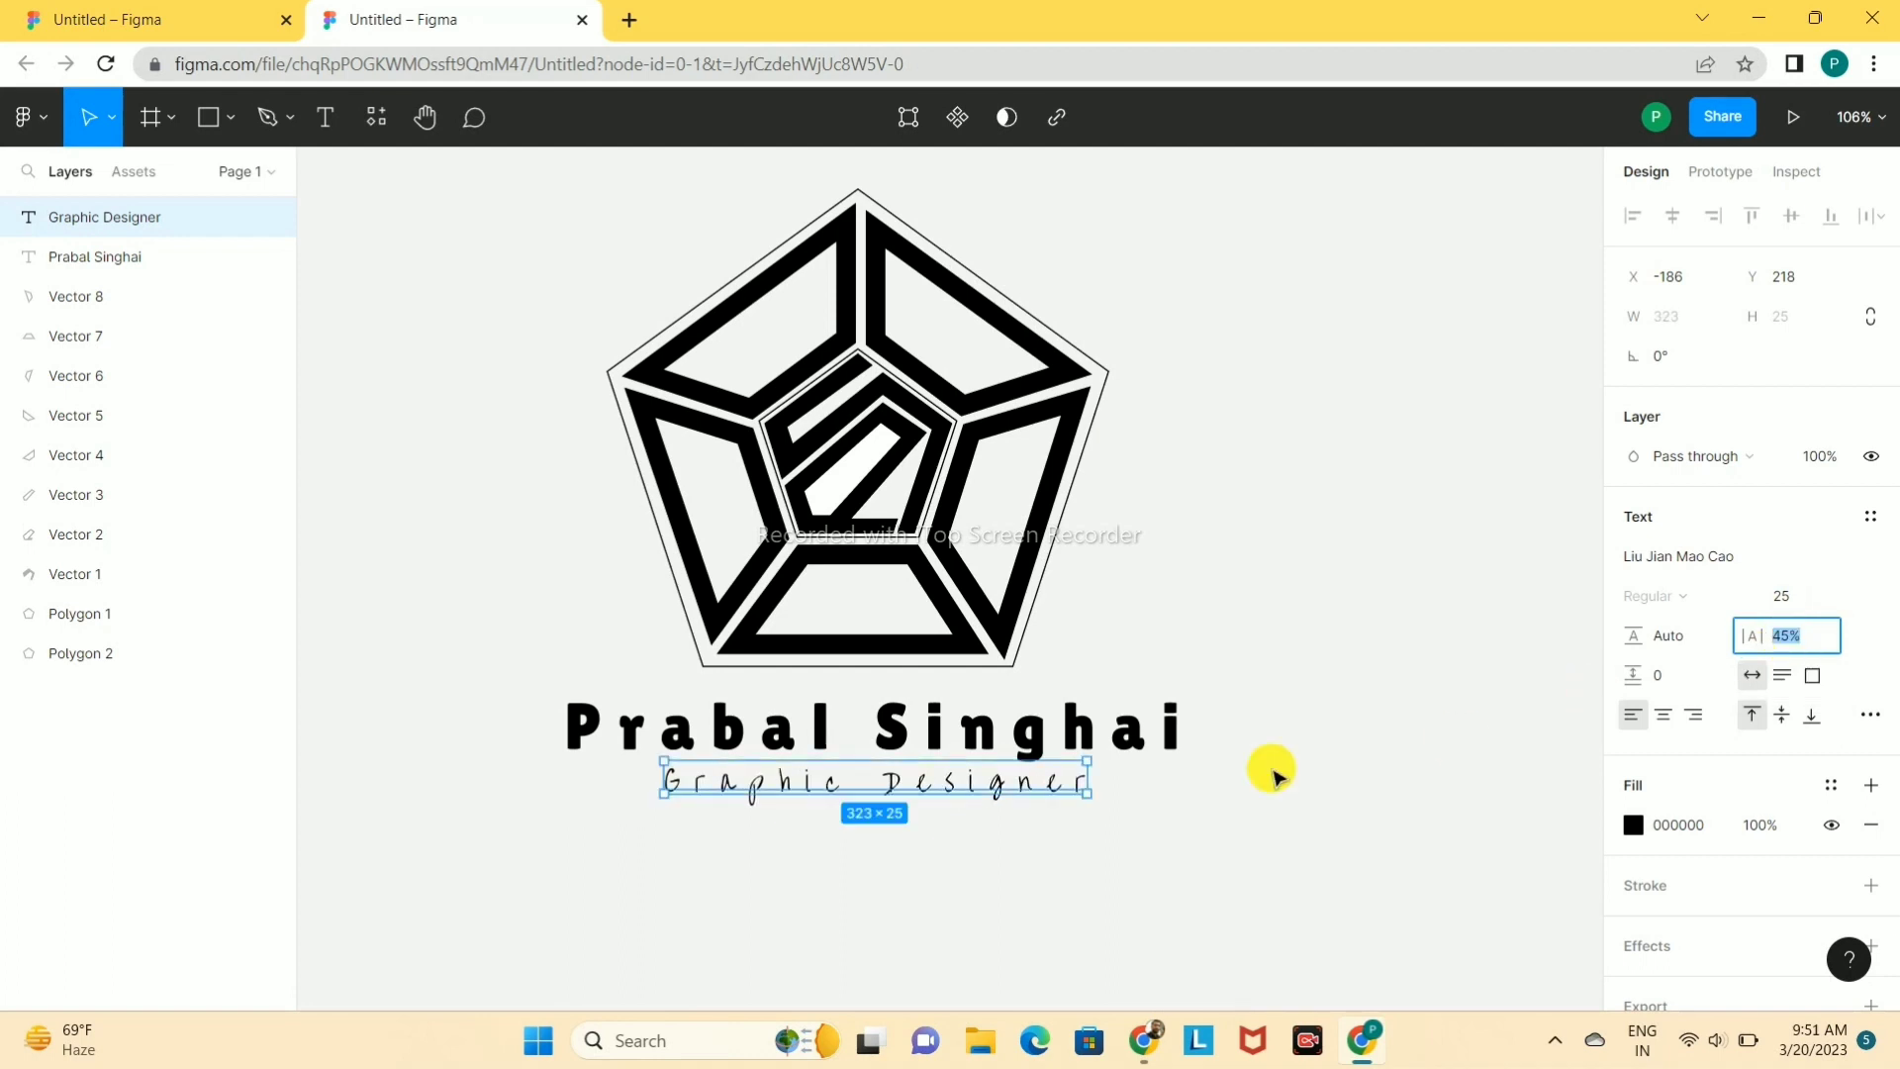
pyautogui.moveTo(992, 782); pyautogui.dragTo(1007, 786)
pyautogui.click(1224, 630)
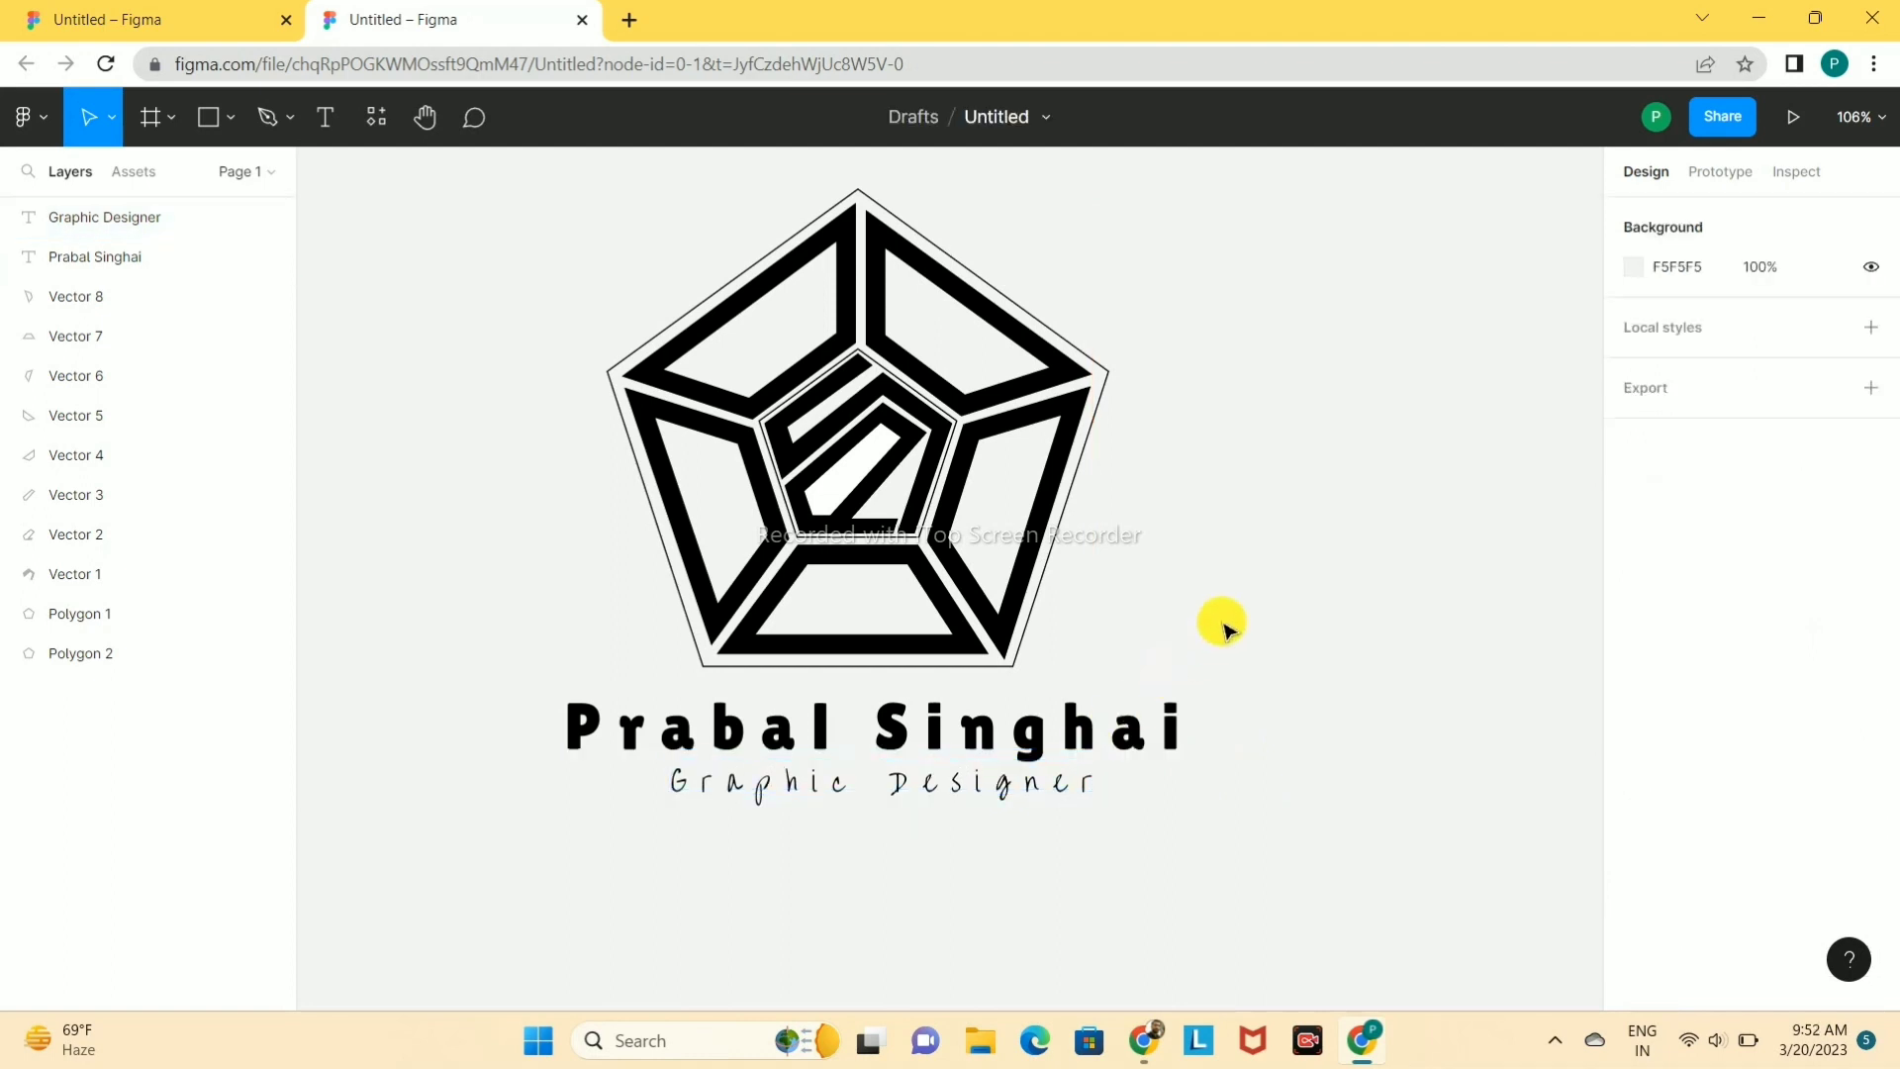
pyautogui.click(1029, 789)
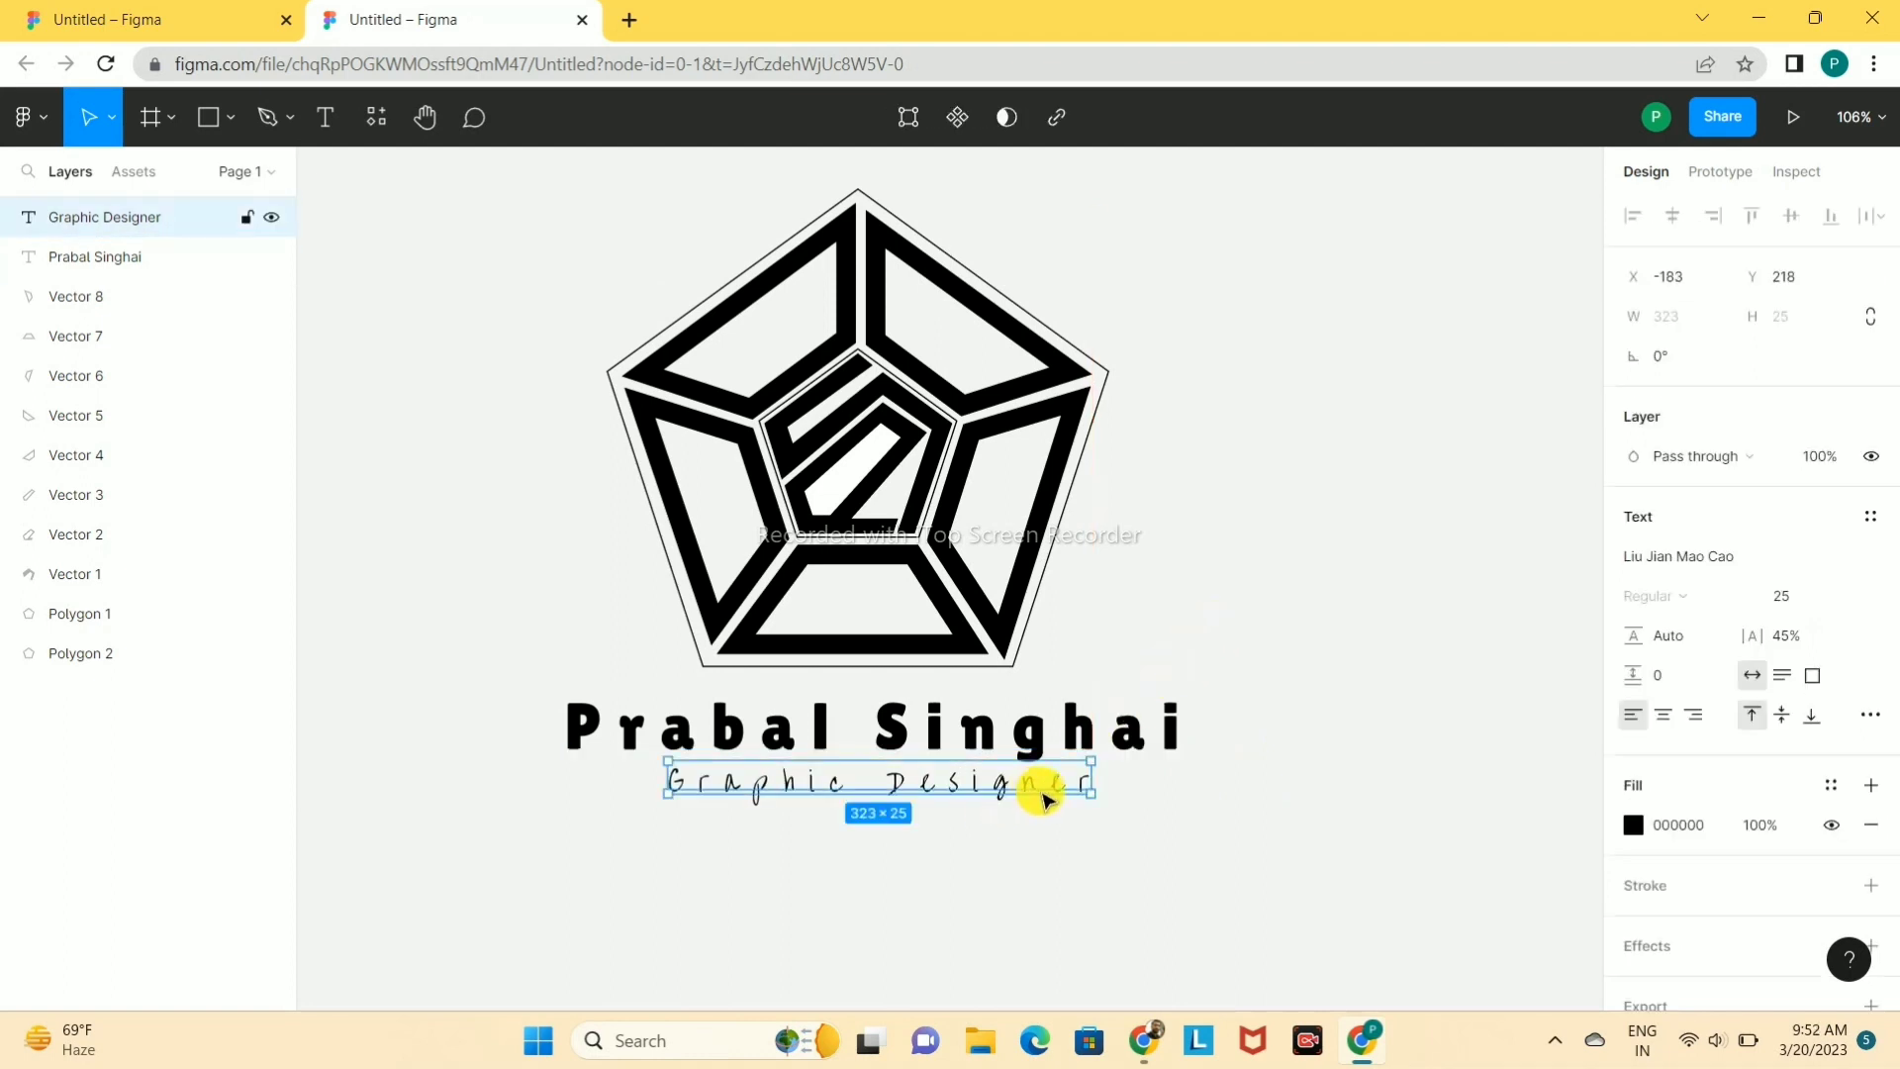
pyautogui.click(1235, 577)
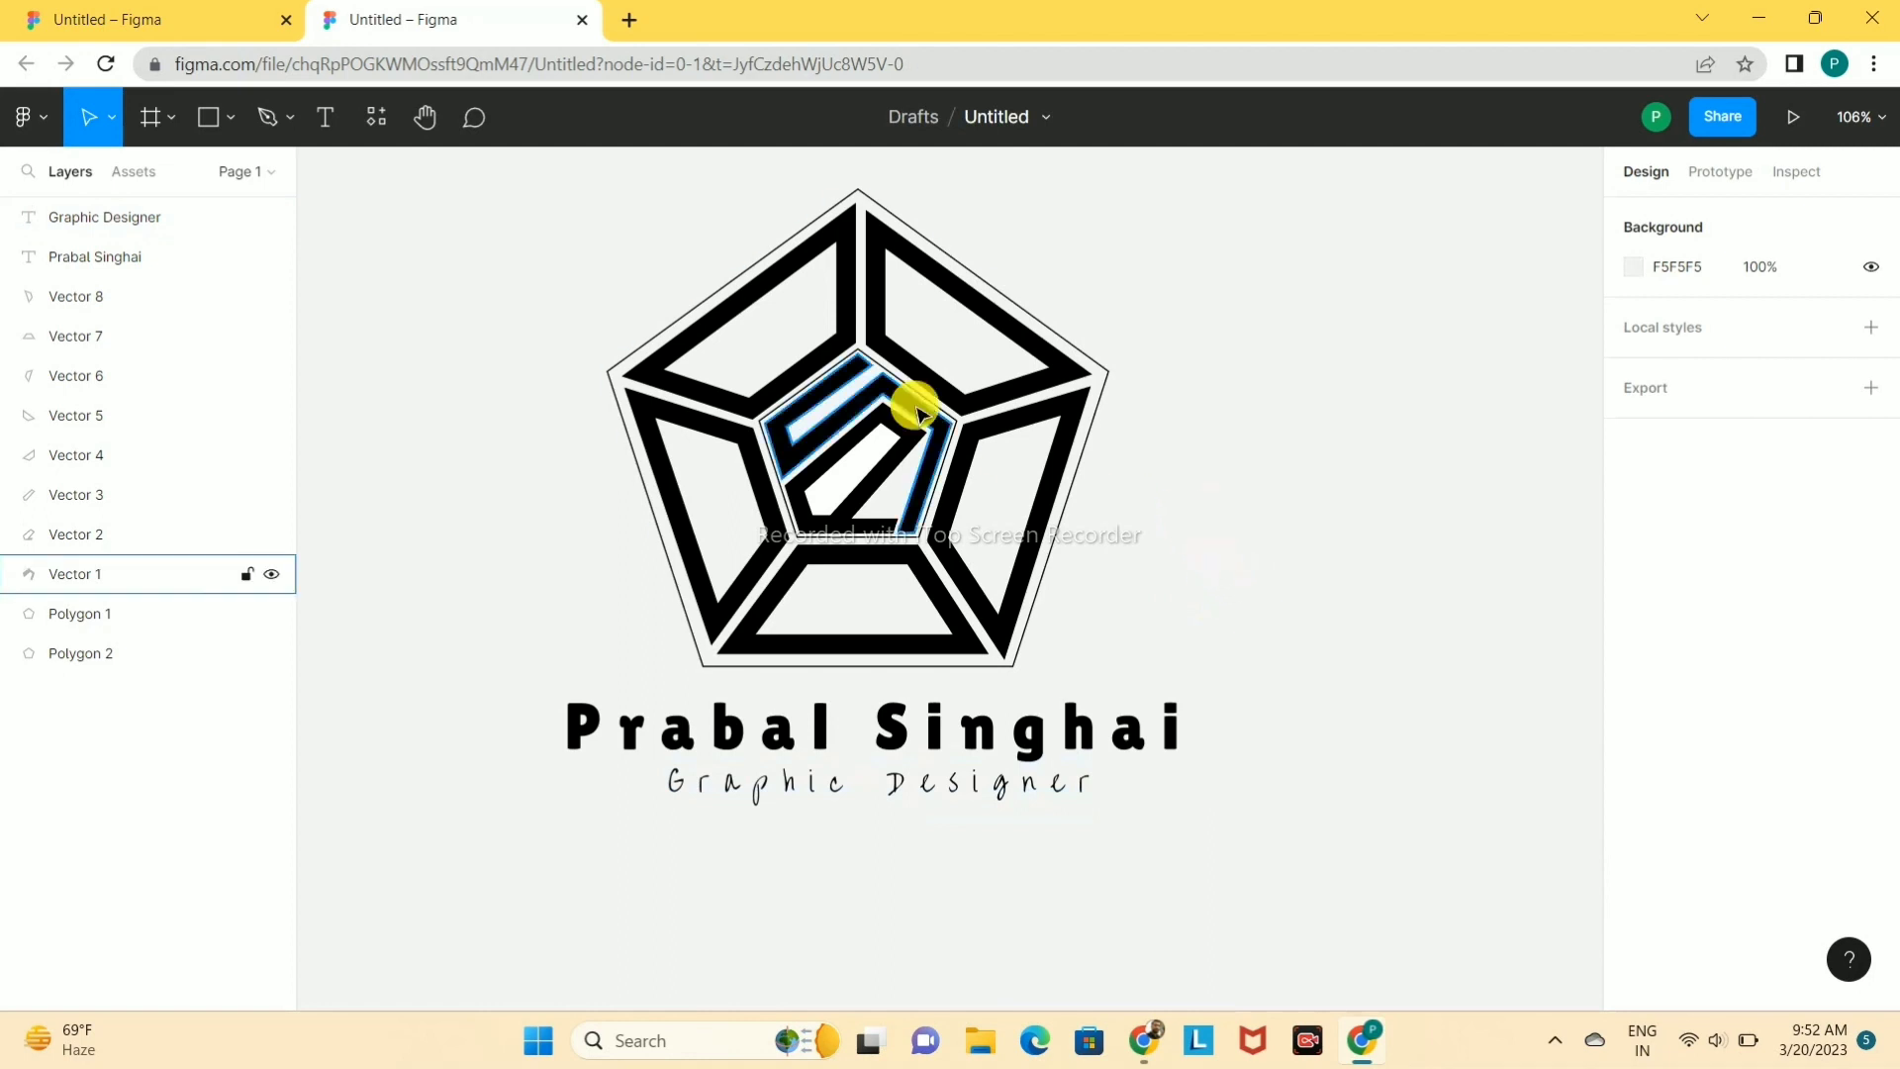
# - Change the outer pentagon's stroke colour to pink FF3ABC
pyautogui.moveTo(611, 232); pyautogui.dragTo(668, 302)
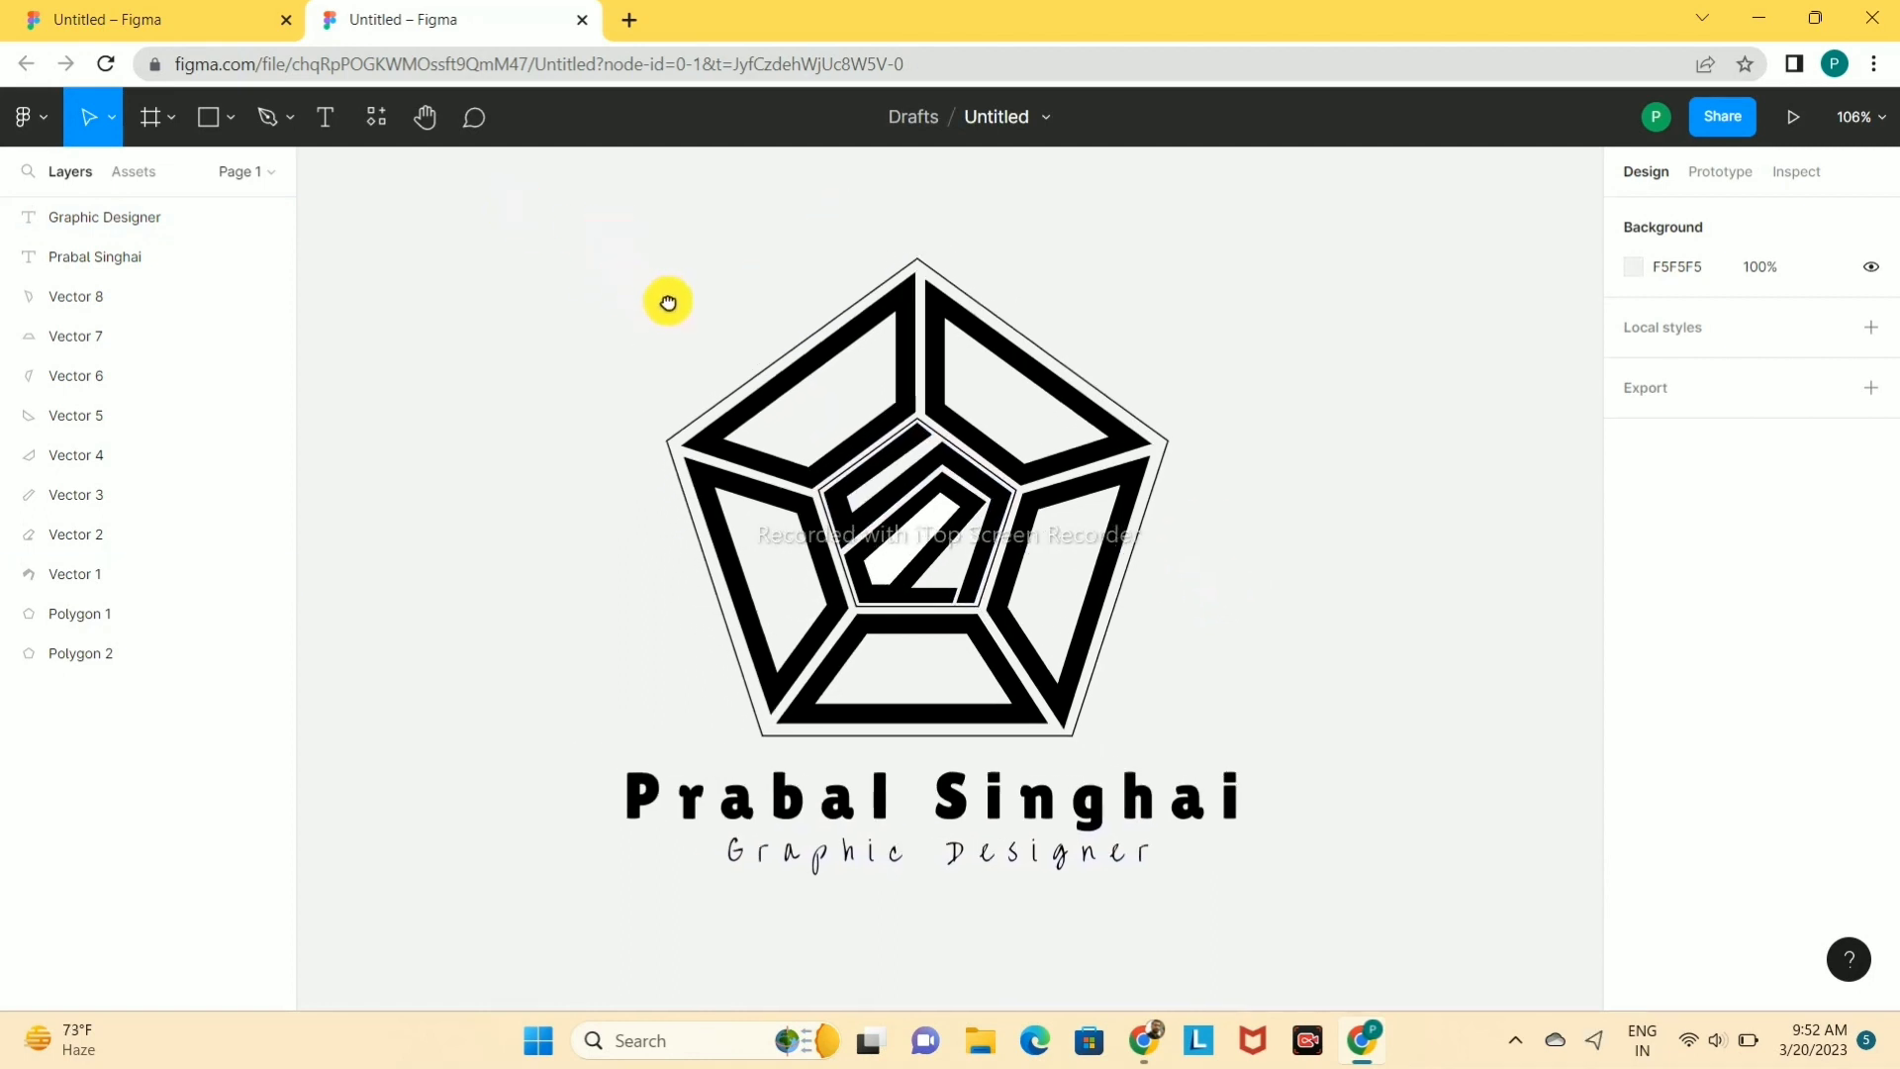
pyautogui.click(919, 262)
pyautogui.click(1634, 656)
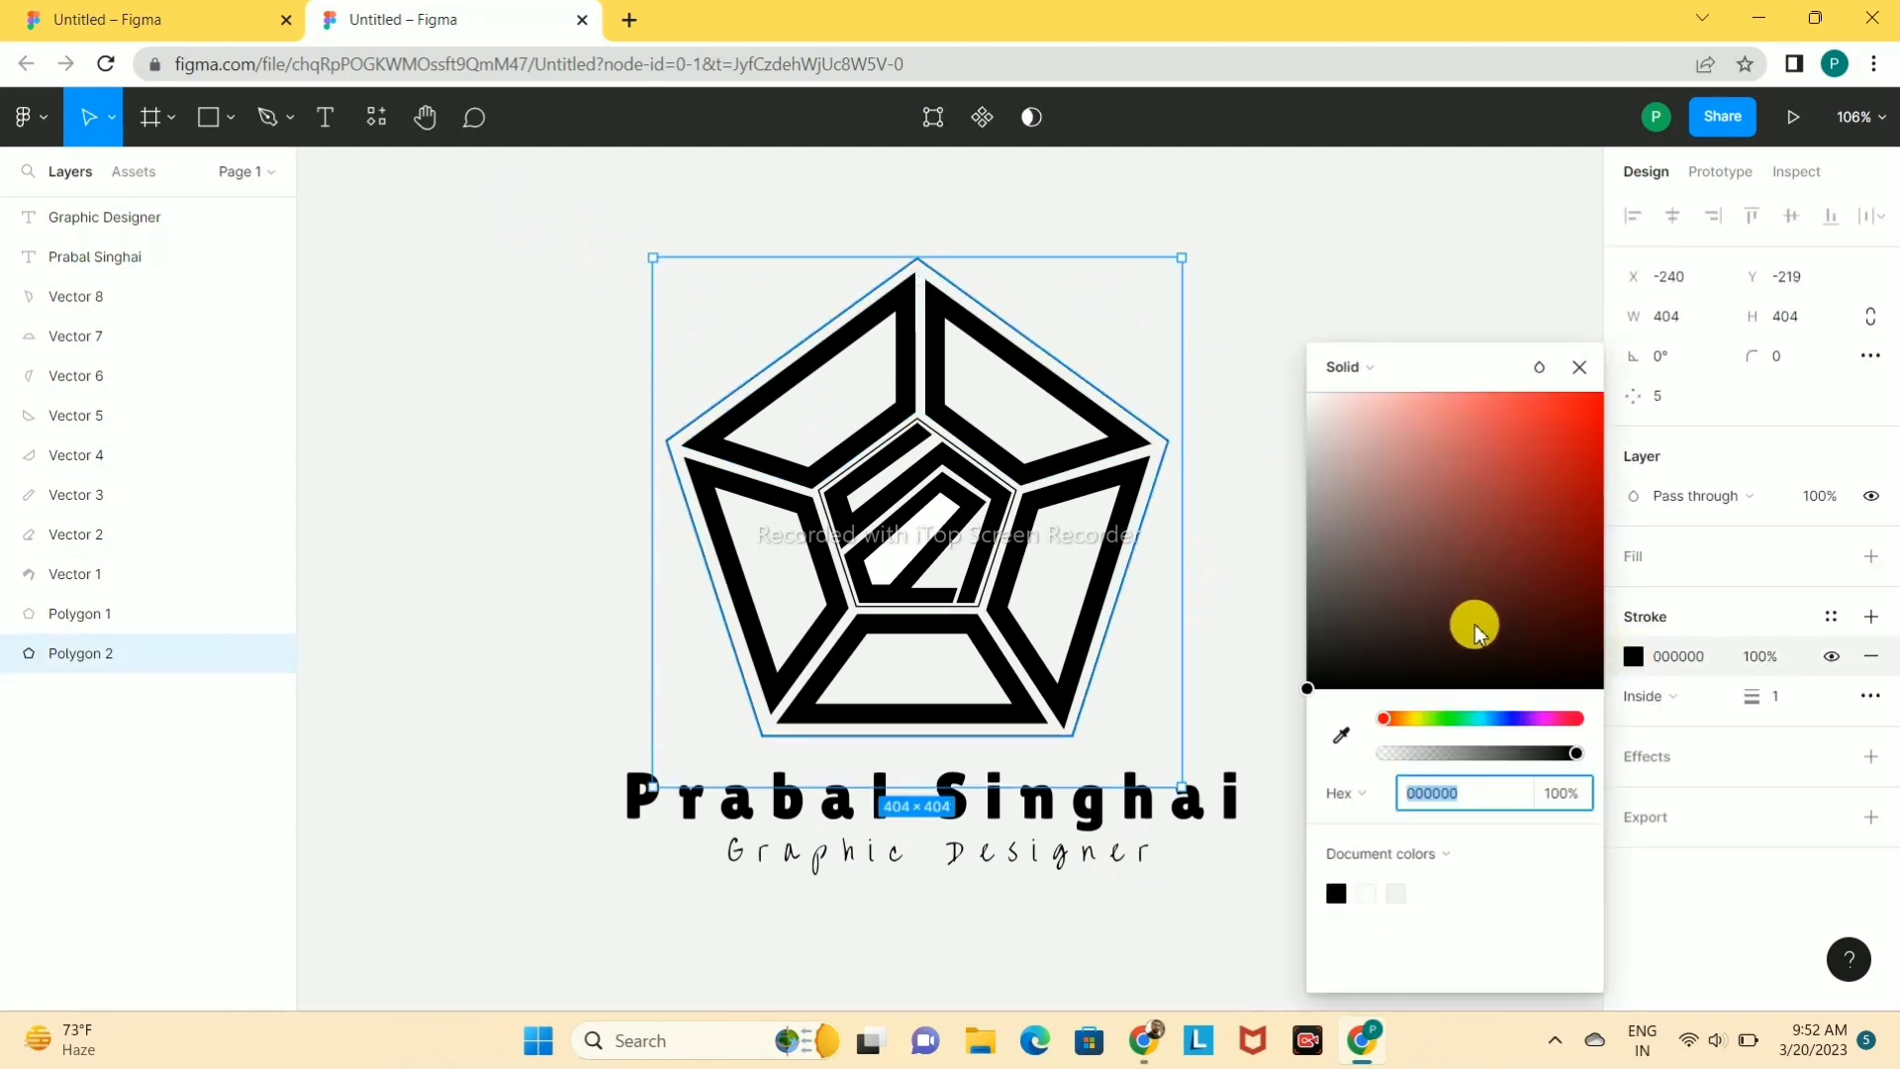
pyautogui.click(1549, 720)
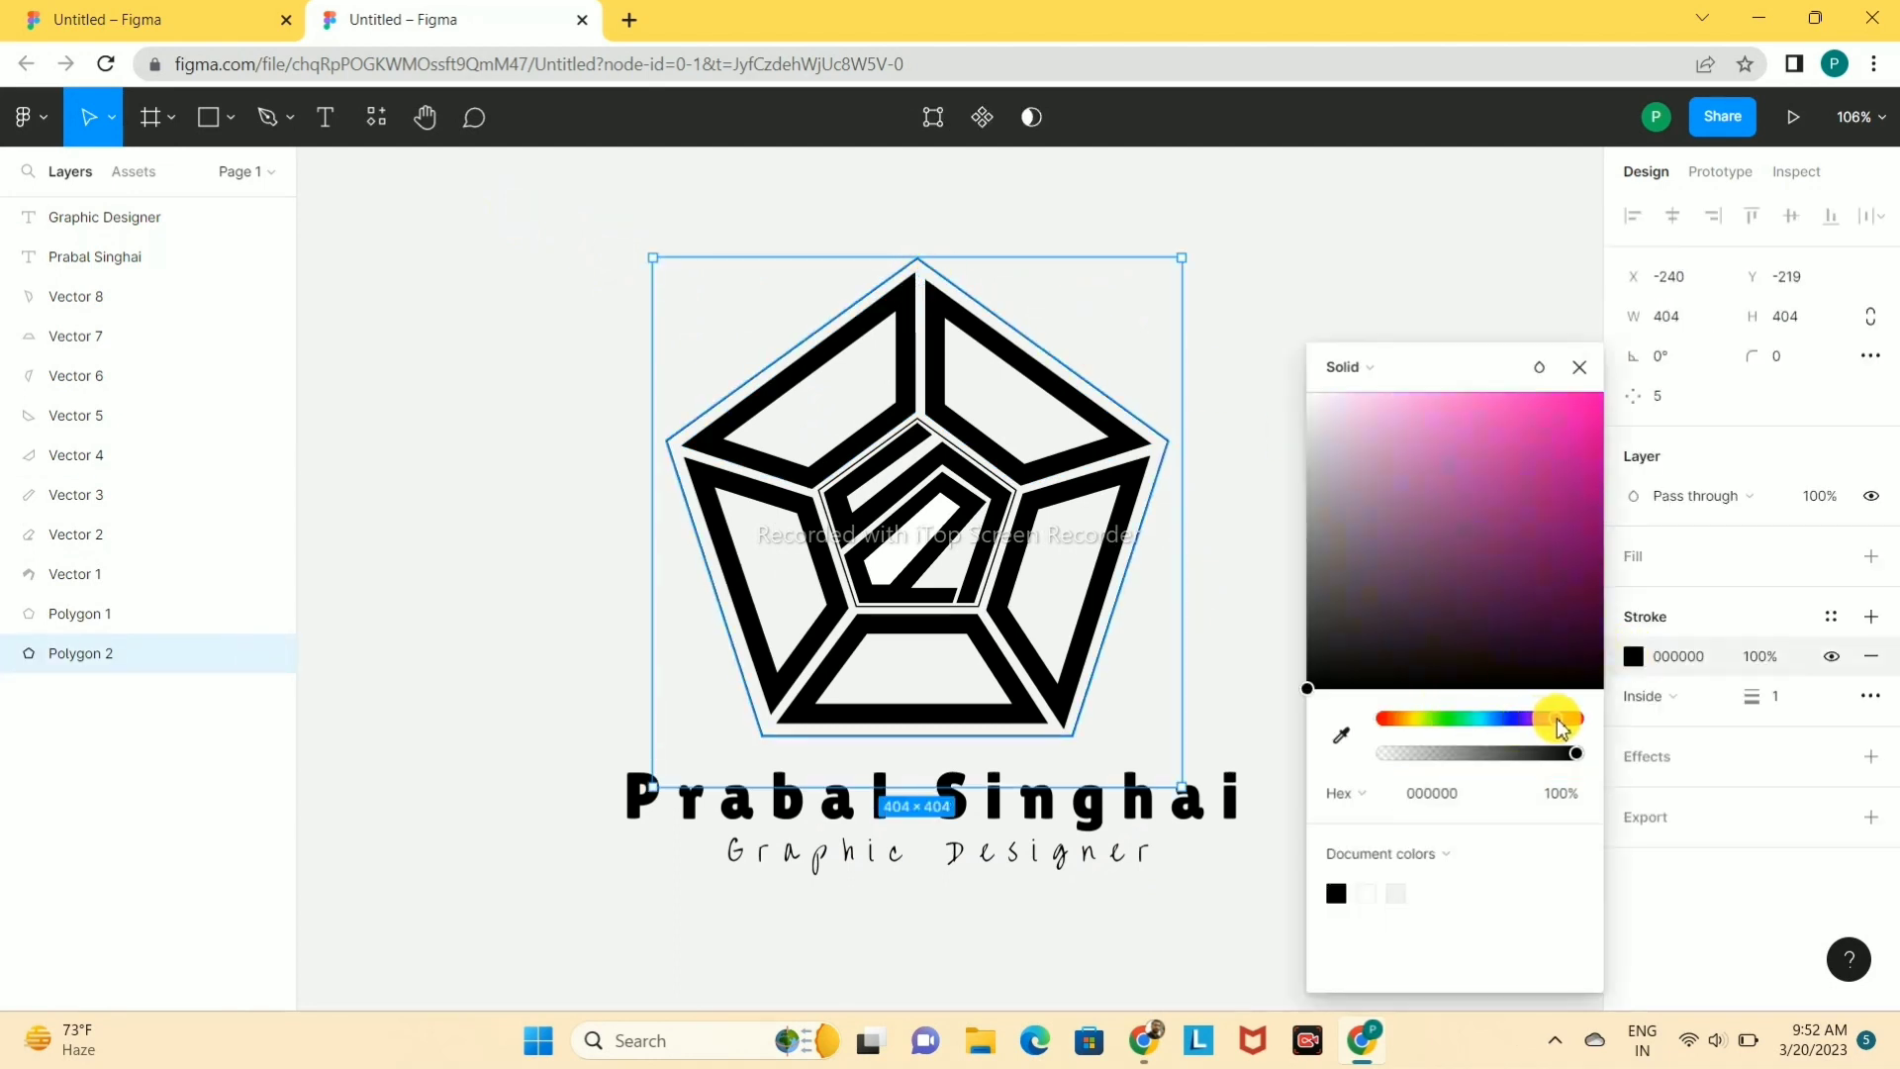
pyautogui.click(1536, 401)
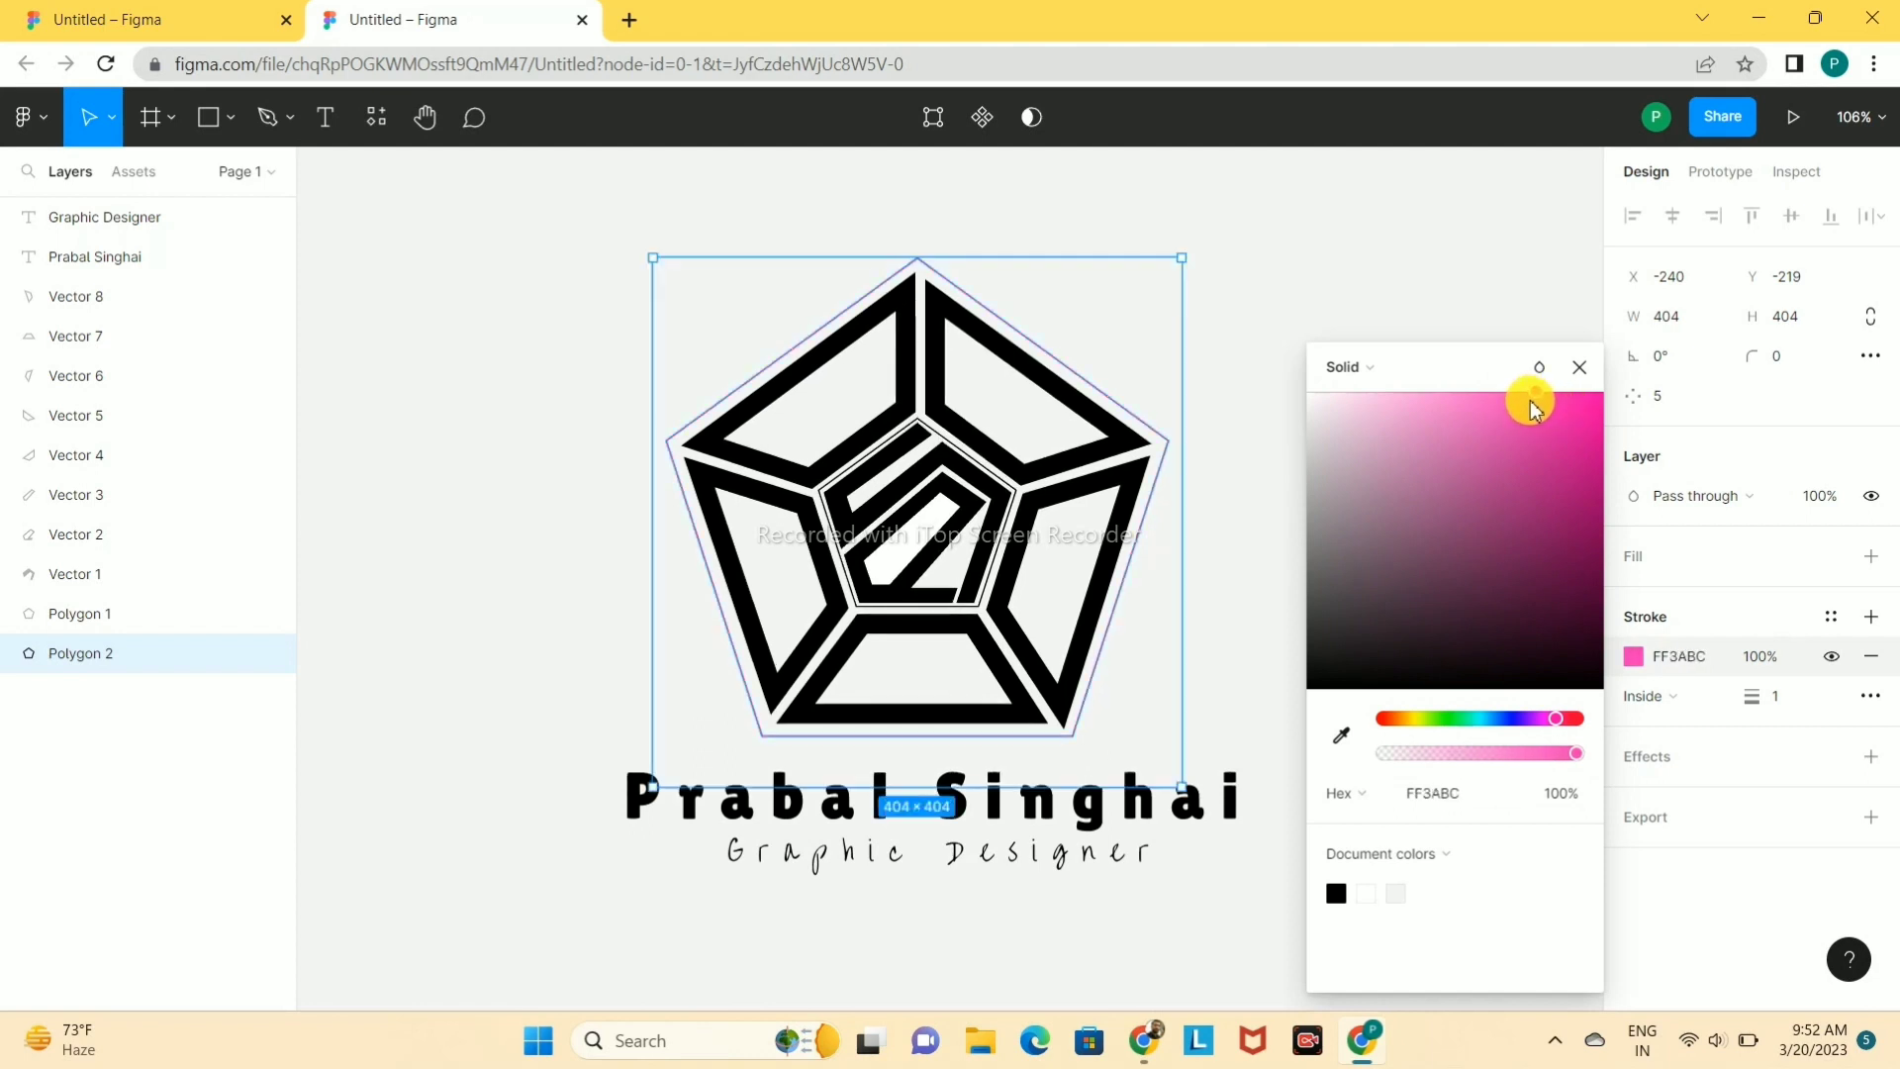
pyautogui.click(1548, 317)
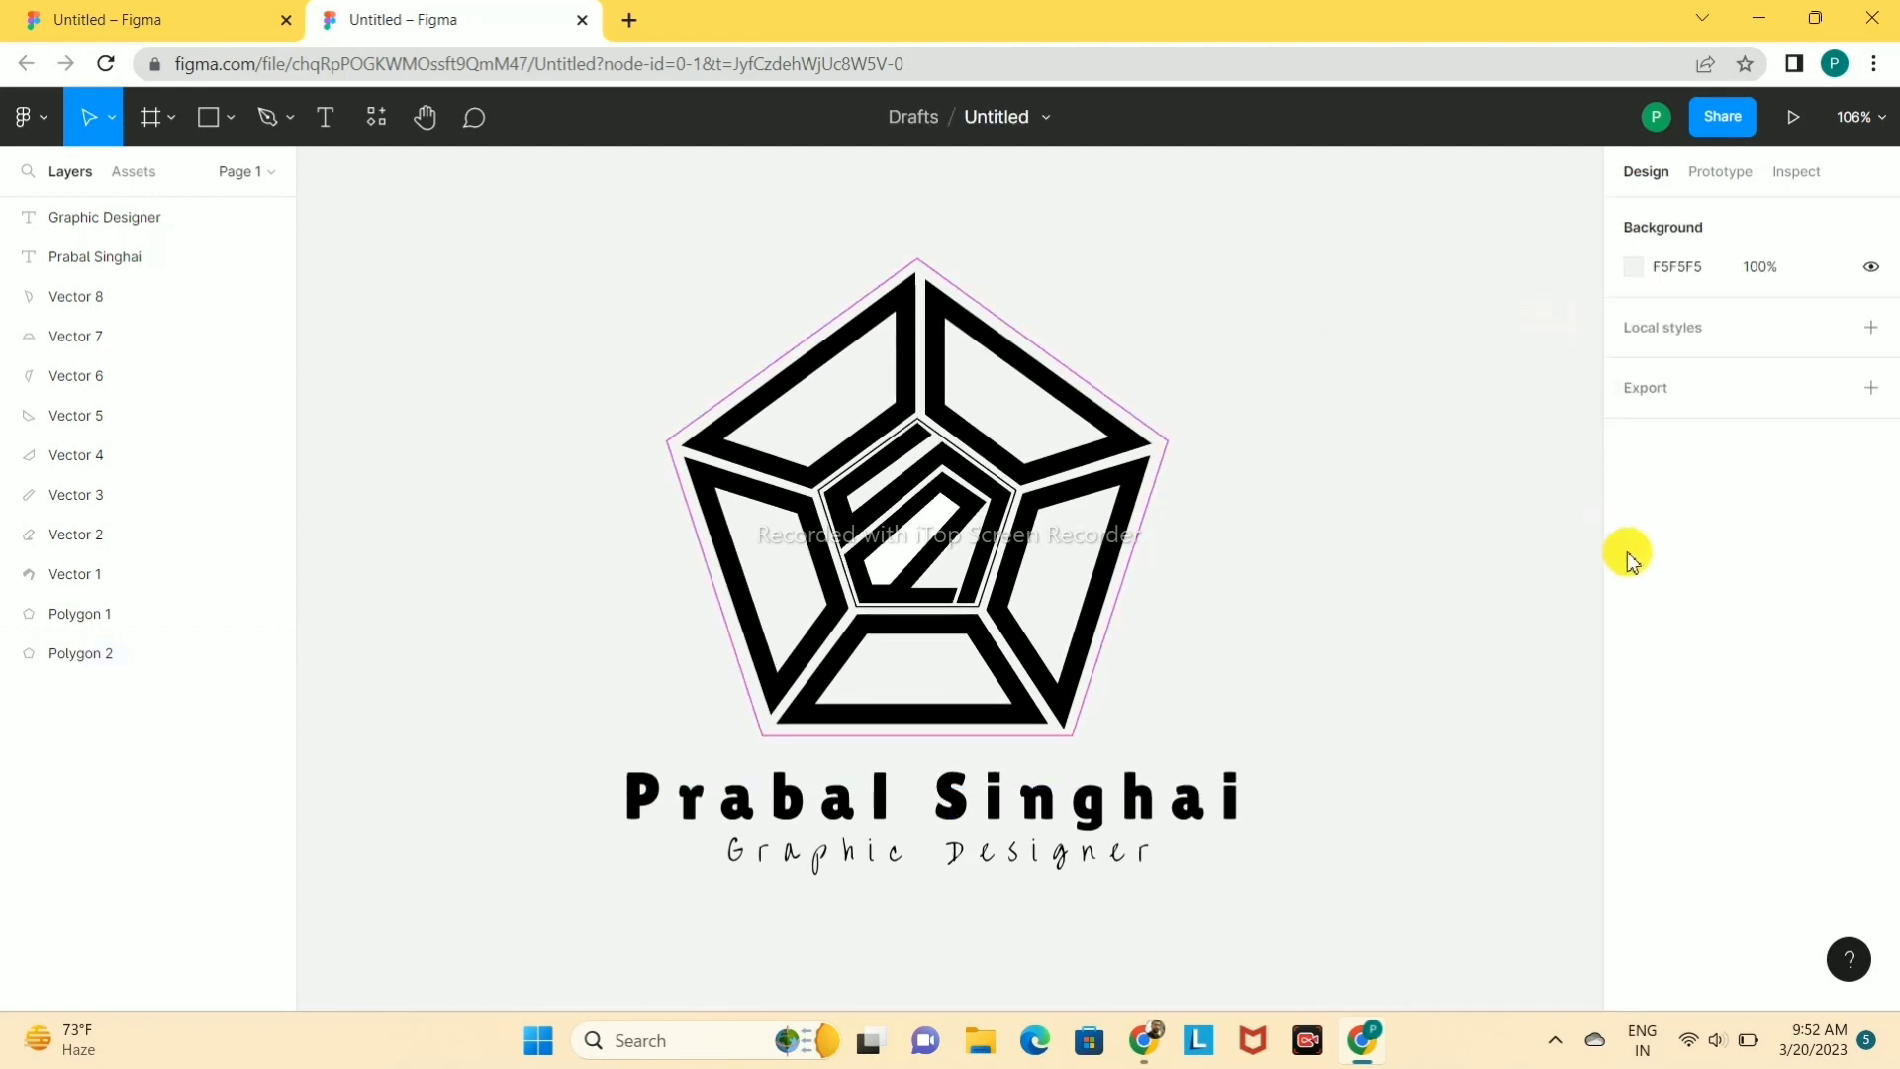
# - Add a fill to the outer pentagon and set its colour to pink FB37E7
pyautogui.click(1103, 391)
pyautogui.click(1869, 556)
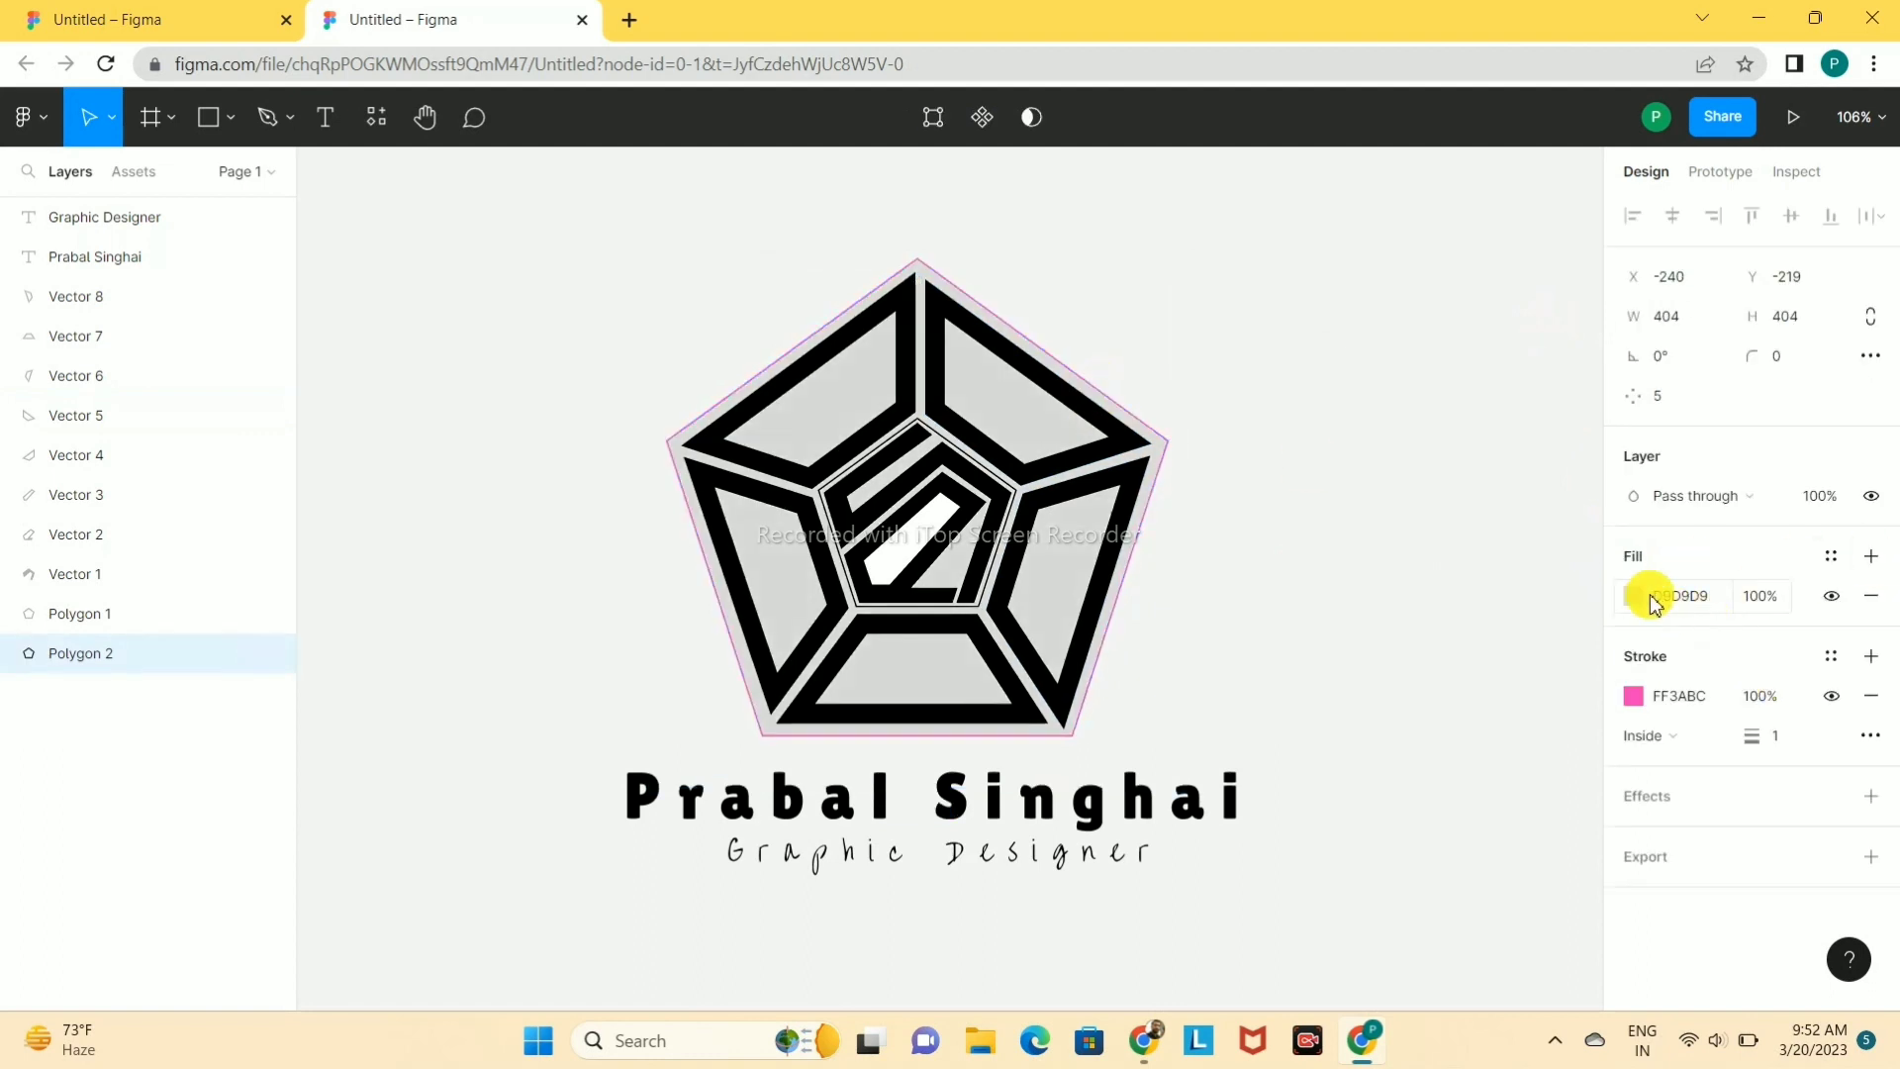
pyautogui.click(1646, 597)
pyautogui.click(1548, 722)
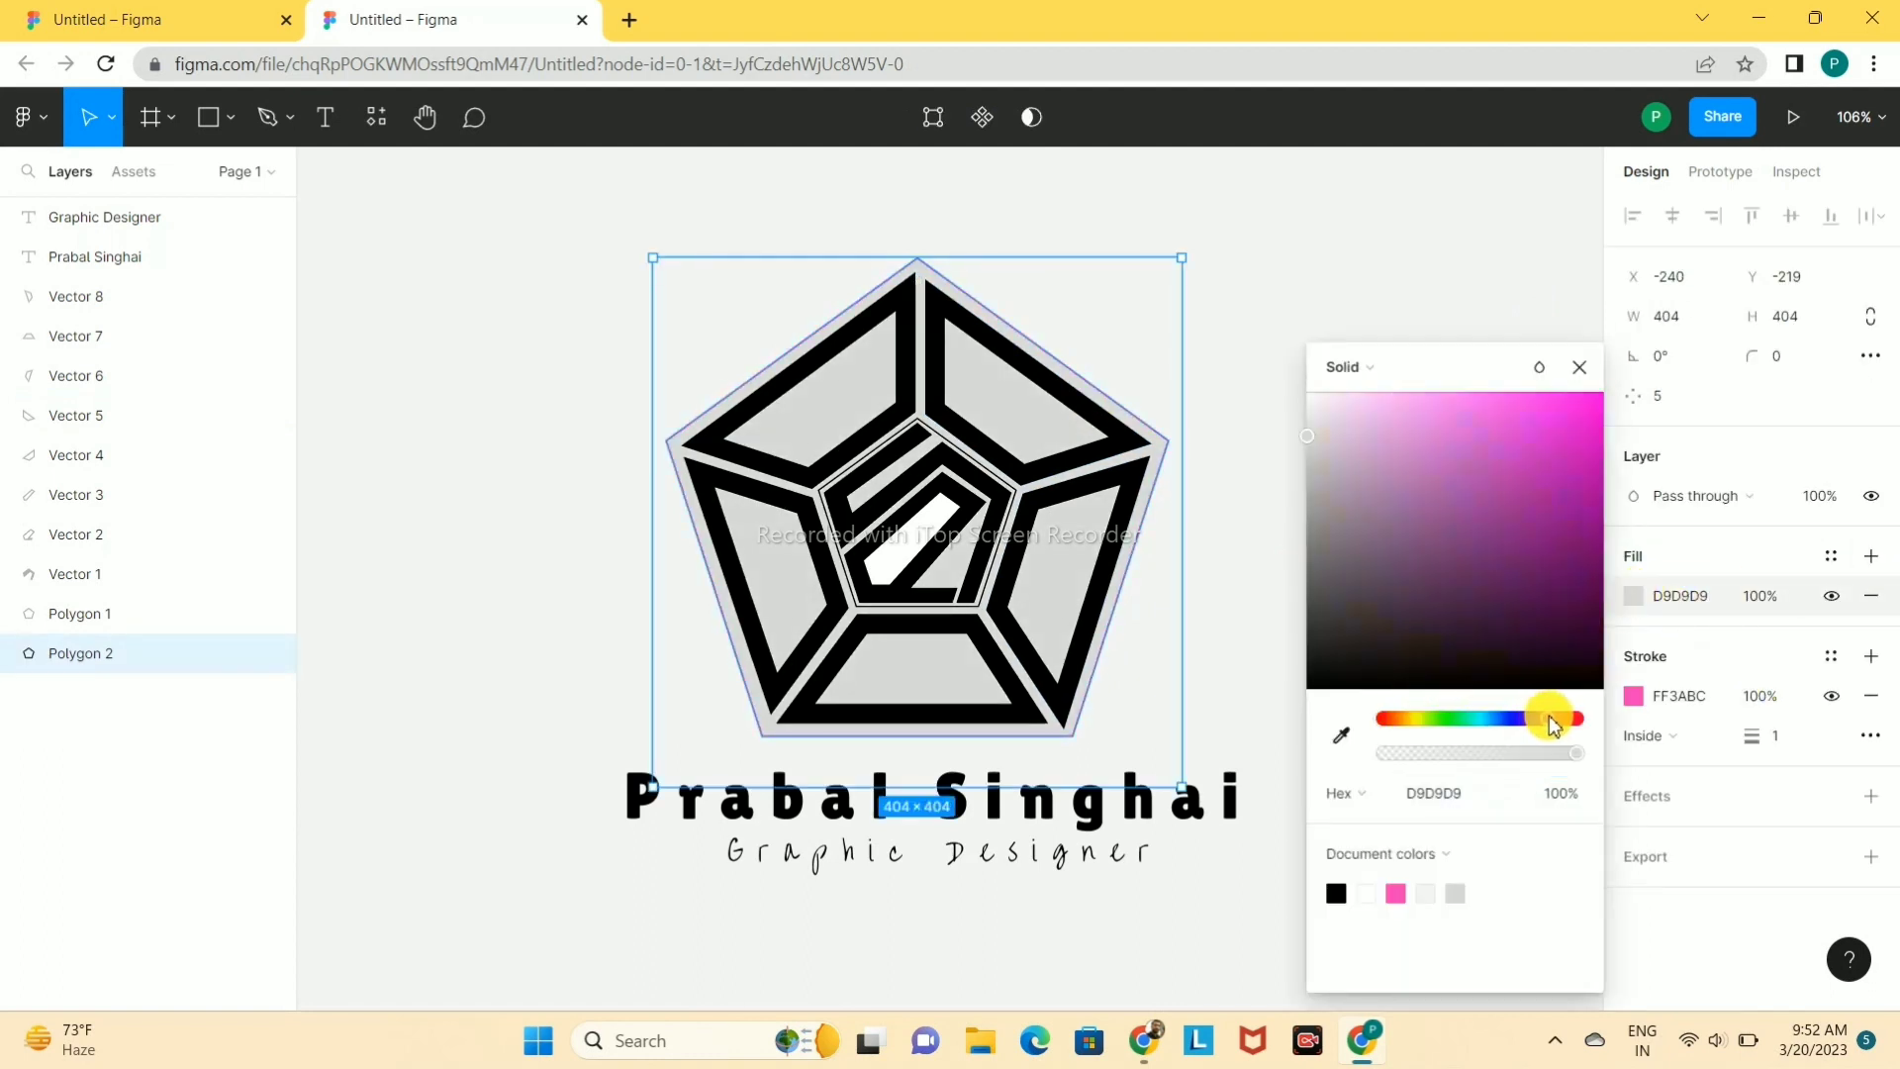
pyautogui.click(1528, 407)
pyautogui.moveTo(1529, 408); pyautogui.dragTo(1539, 410)
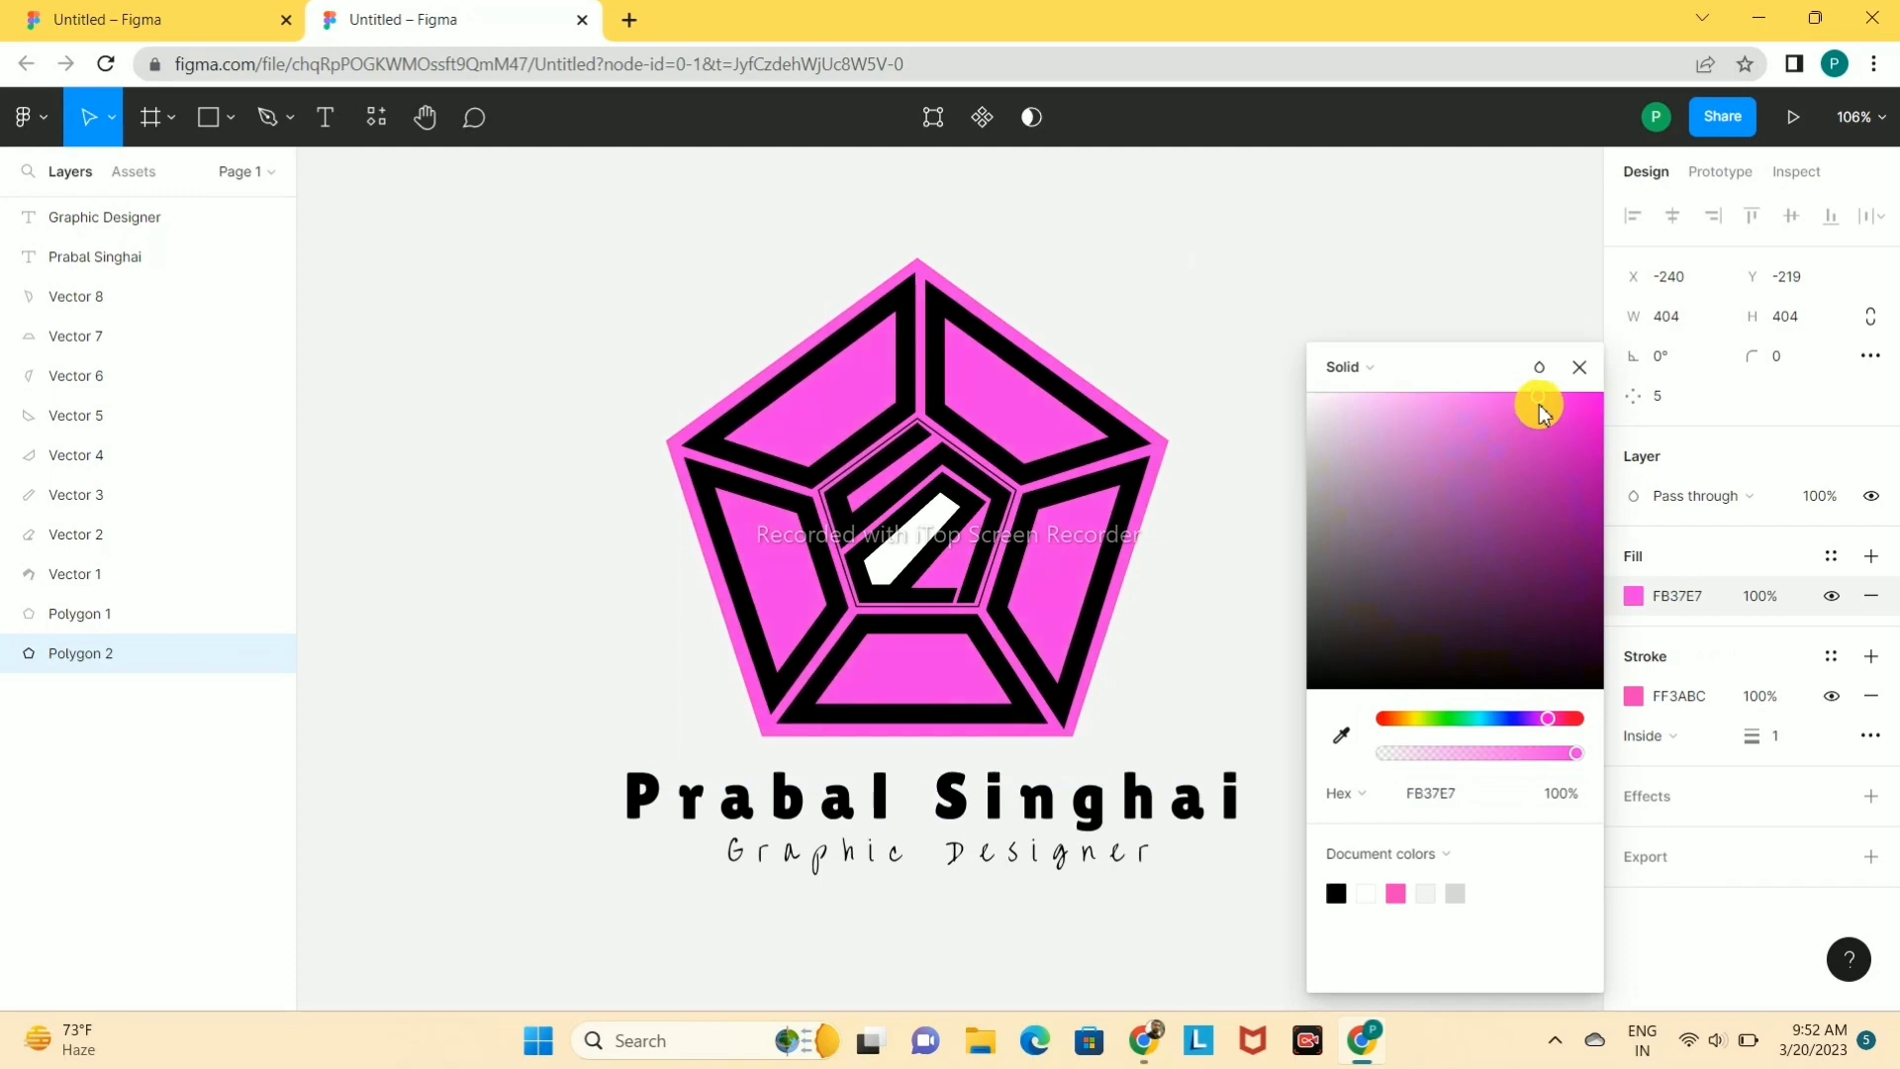
pyautogui.click(1272, 297)
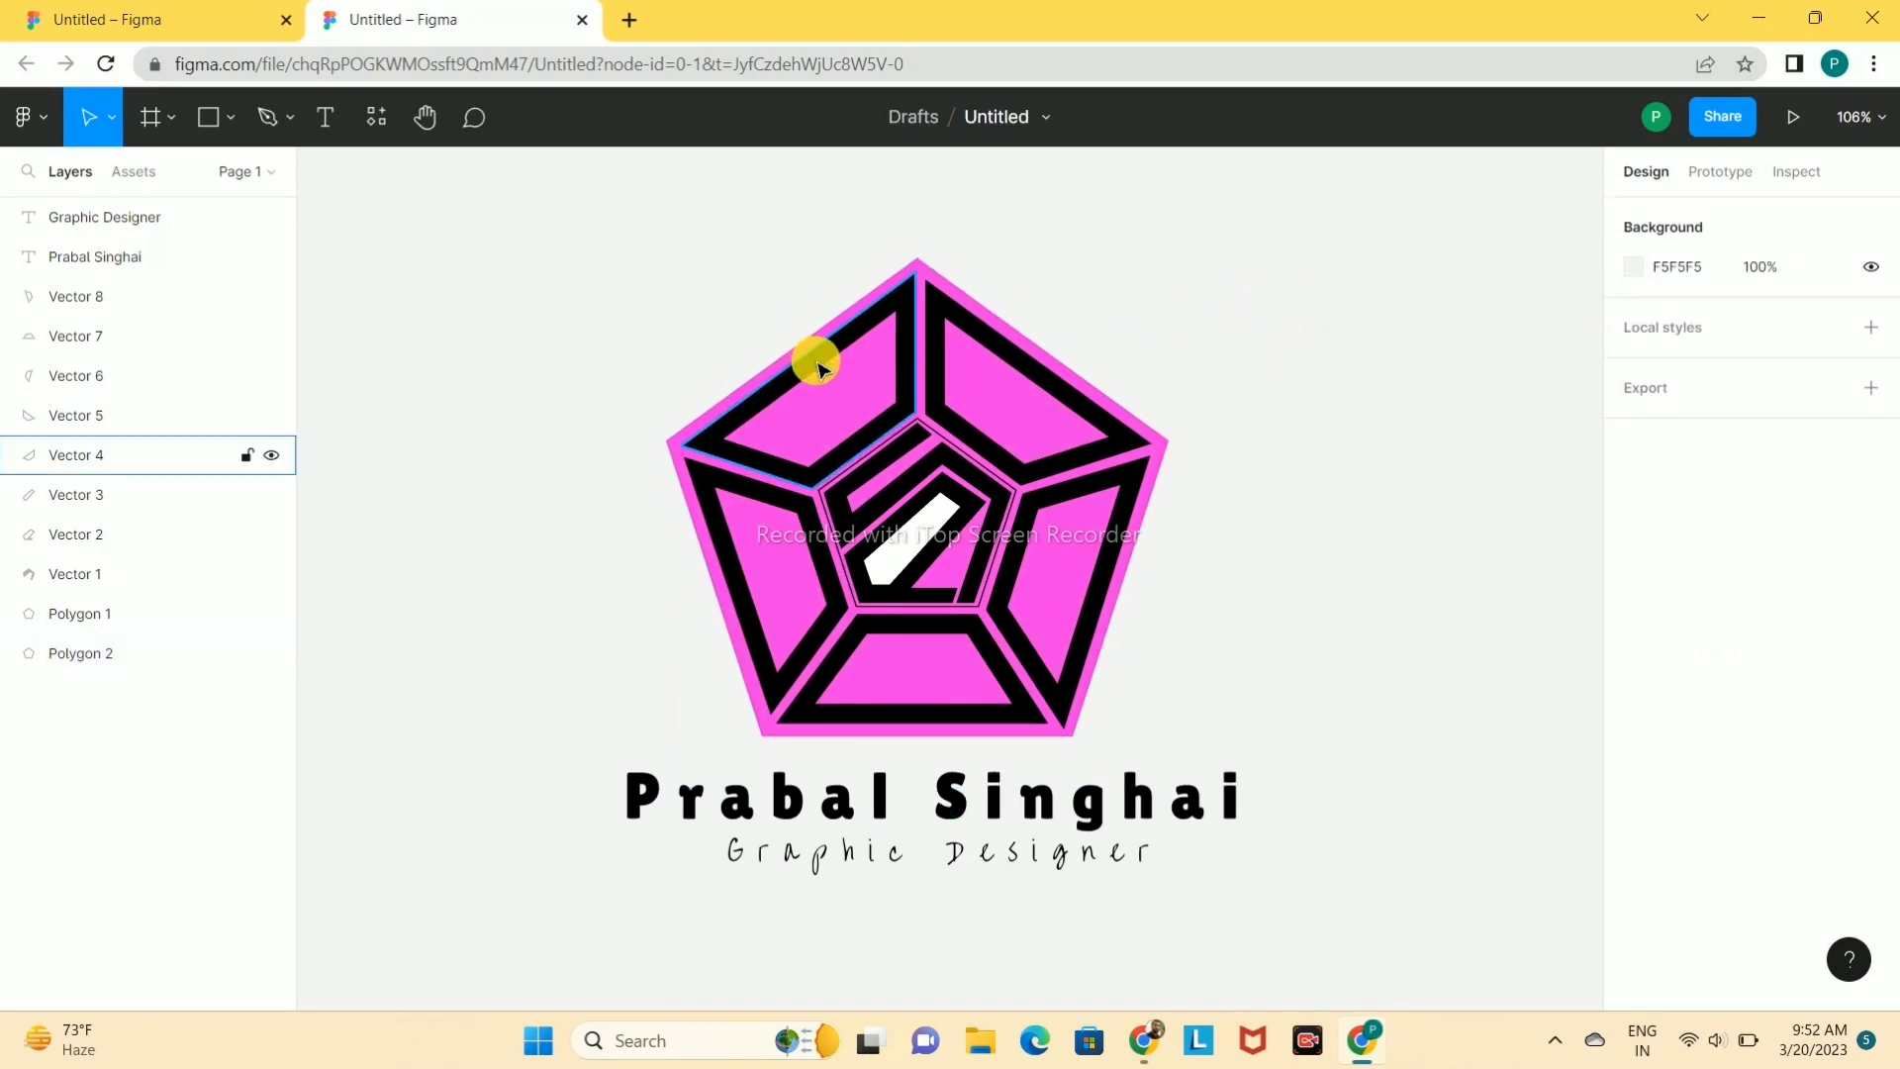
# - Change the stroke colour of the ring's upper-left shape to white
pyautogui.click(817, 366)
pyautogui.click(1632, 616)
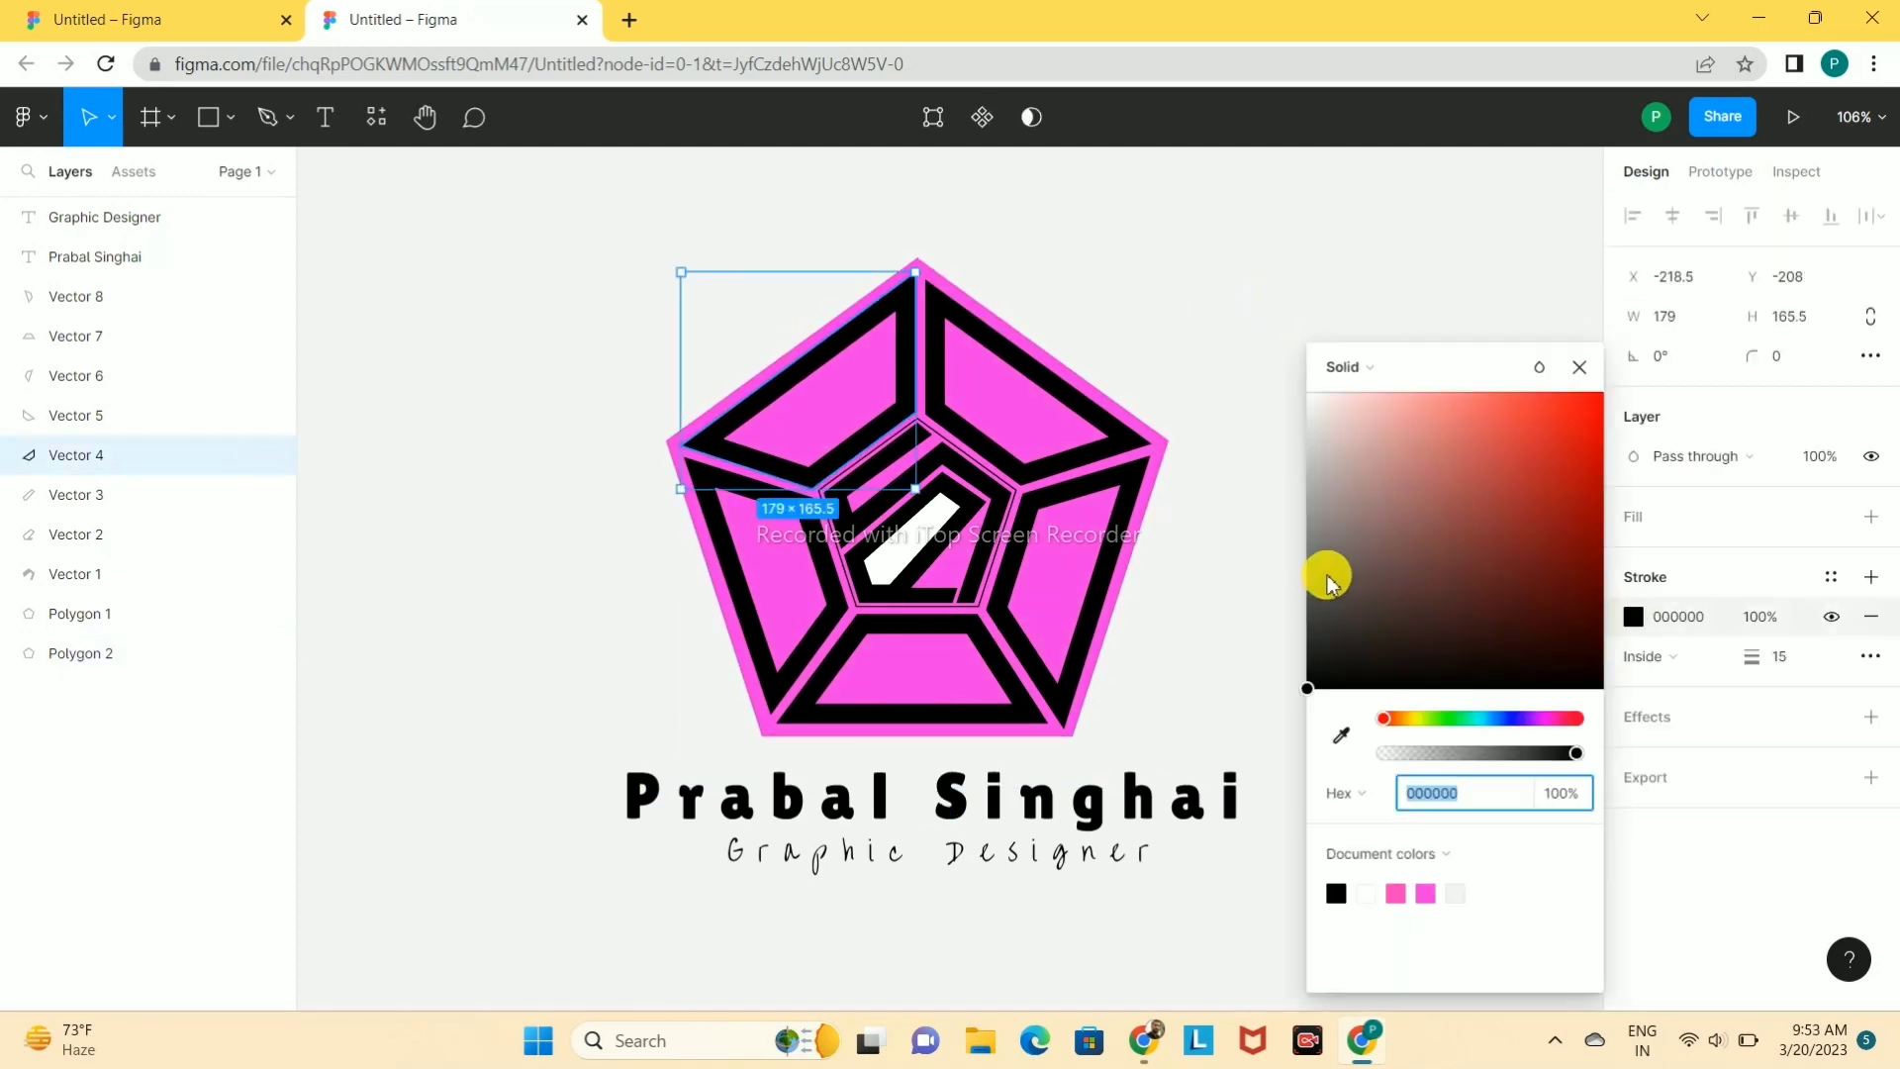
pyautogui.moveTo(1327, 577)
pyautogui.mouseDown()
pyautogui.moveTo(1315, 399)
pyautogui.moveTo(1173, 394)
pyautogui.mouseUp()
pyautogui.click(1173, 394)
# - Recolour the strokes of the ring's lower-left and bottom shapes to white FFFEFE, sampled from the already white ring shapes
pyautogui.click(785, 496)
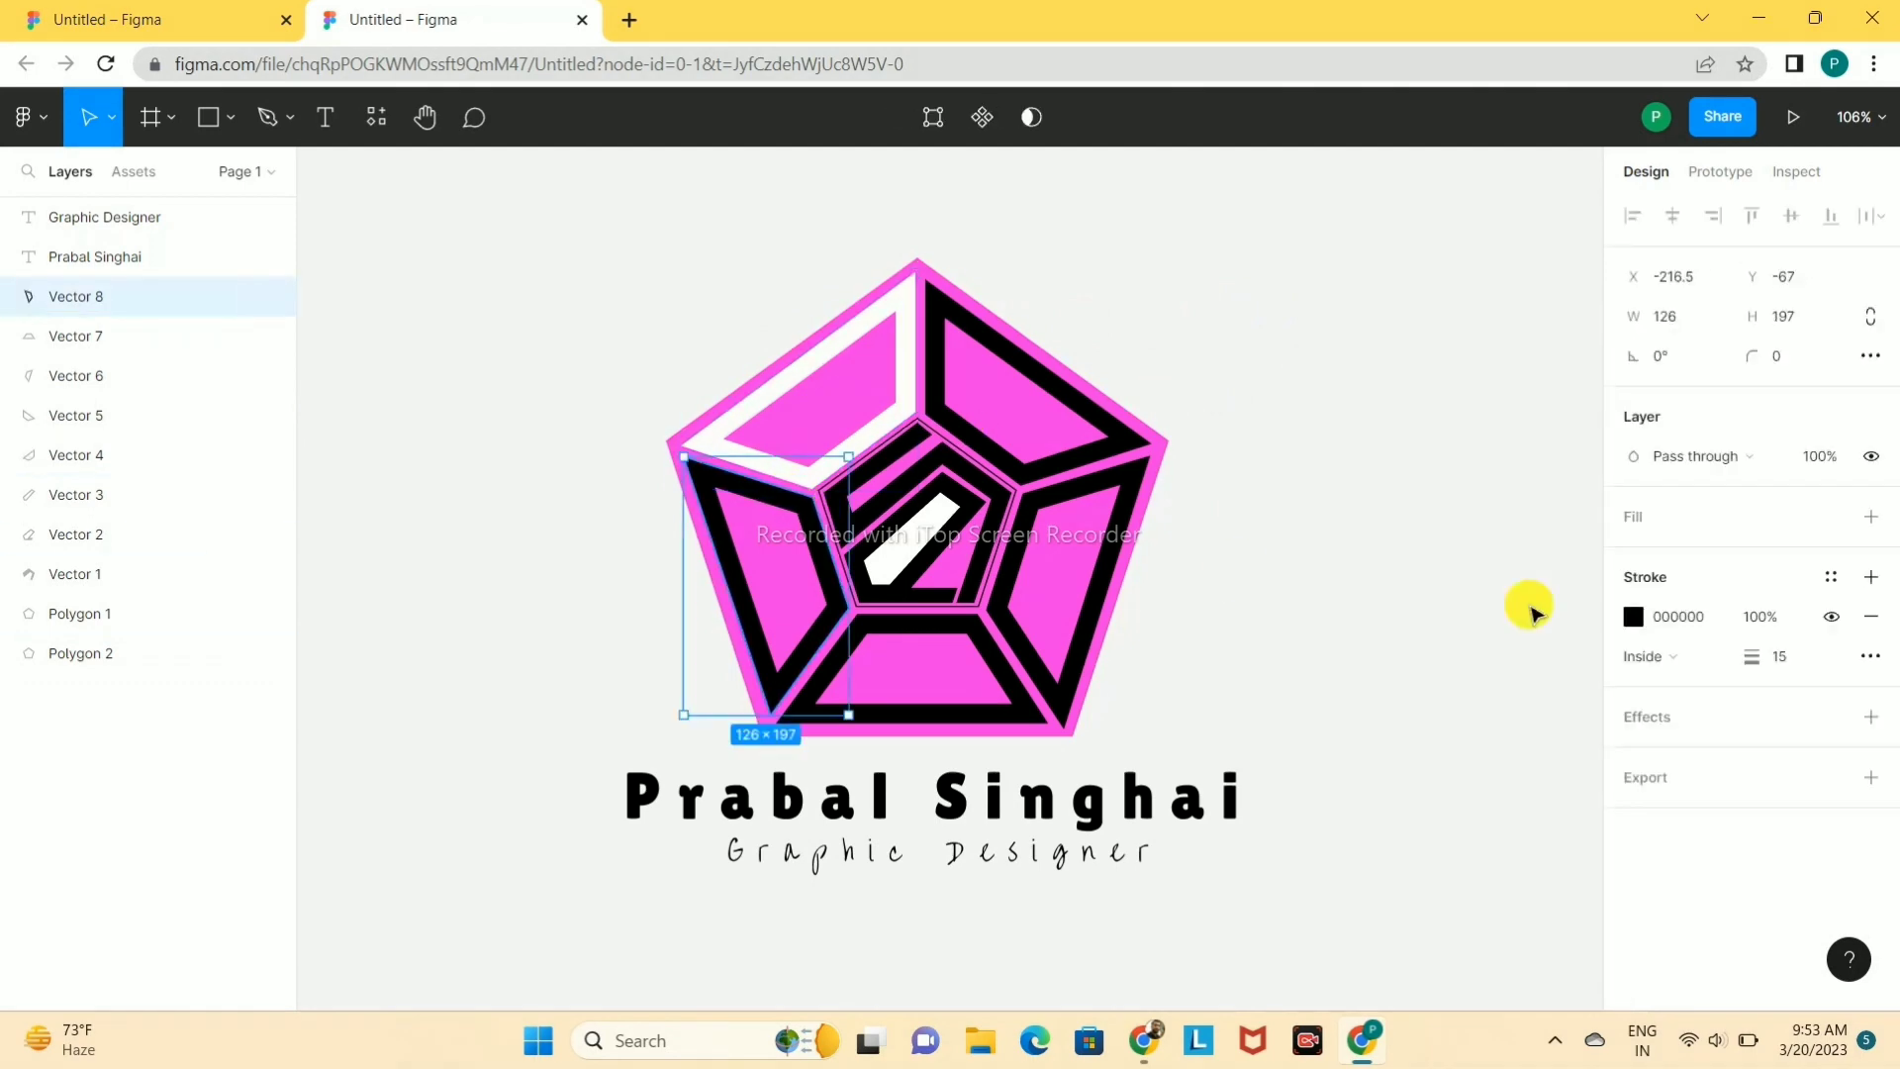
pyautogui.click(1633, 617)
pyautogui.click(1329, 720)
pyautogui.click(870, 318)
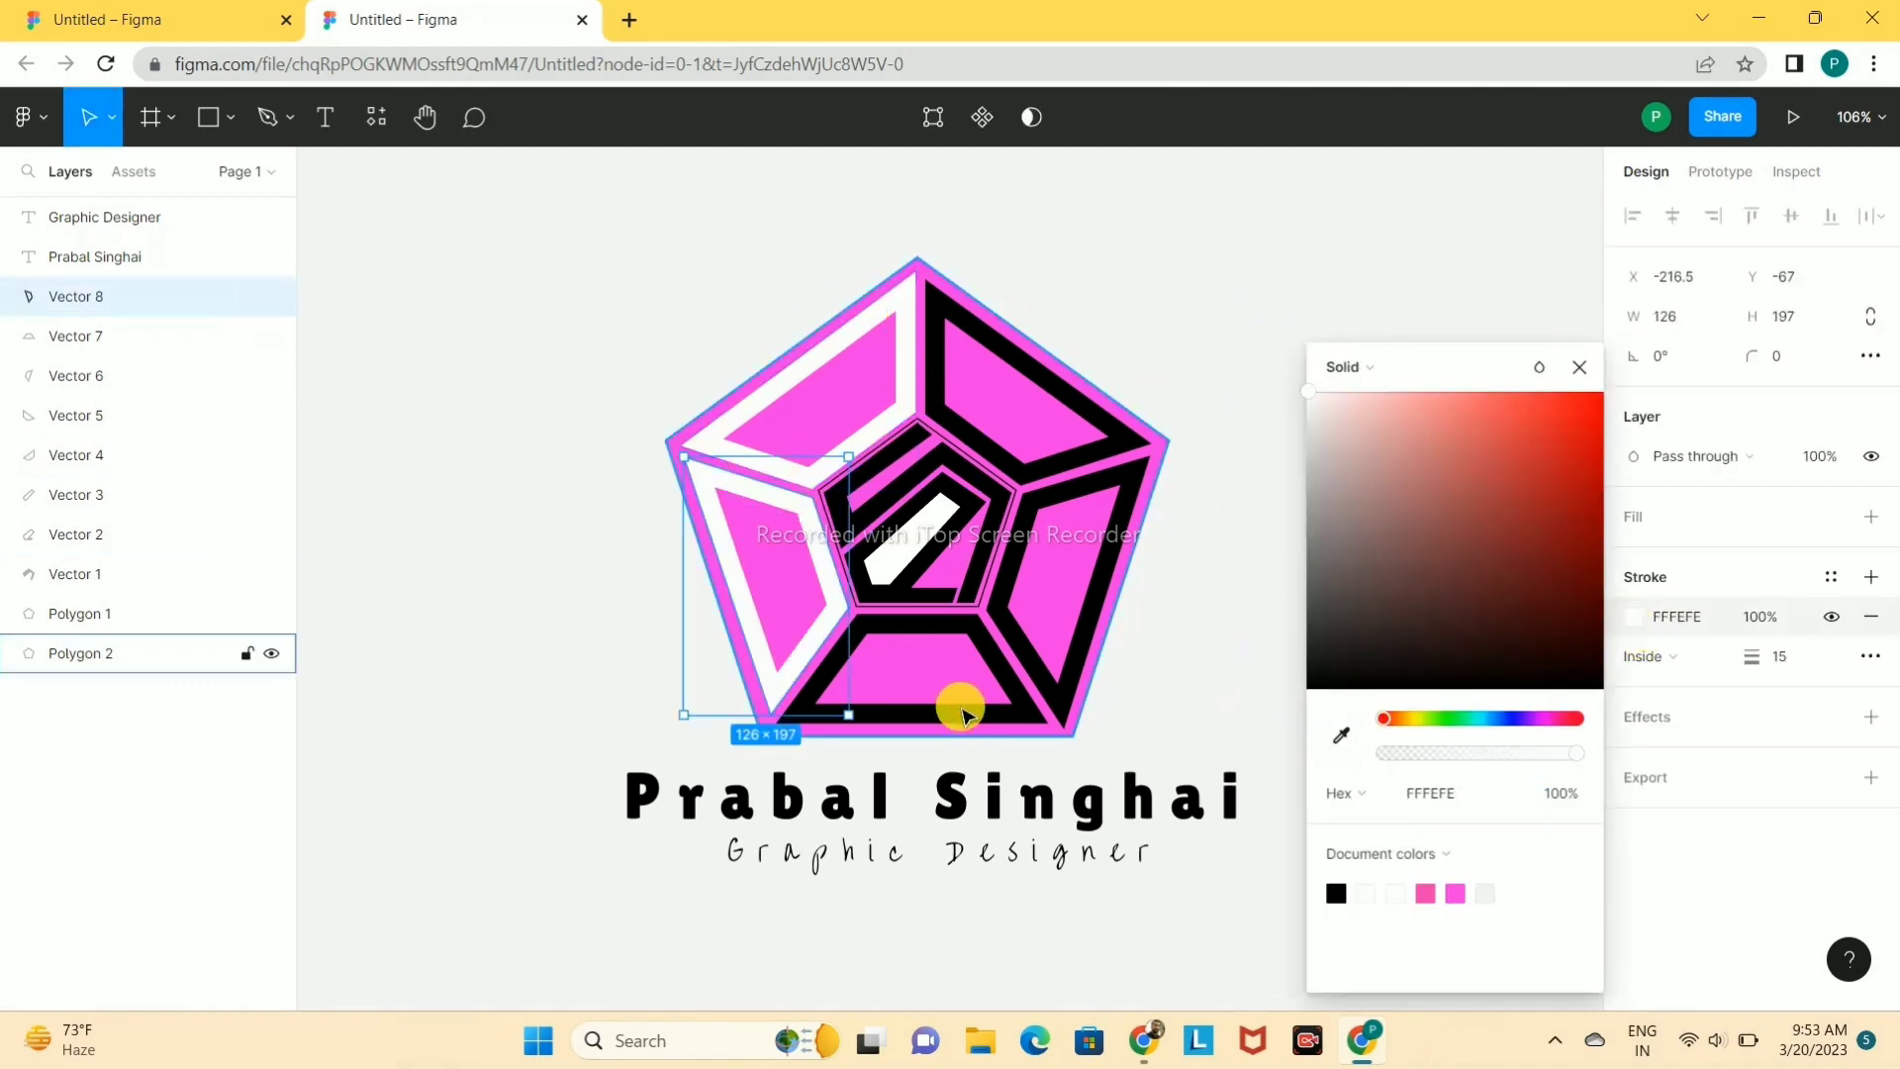
pyautogui.click(959, 620)
pyautogui.click(1632, 616)
pyautogui.click(1341, 734)
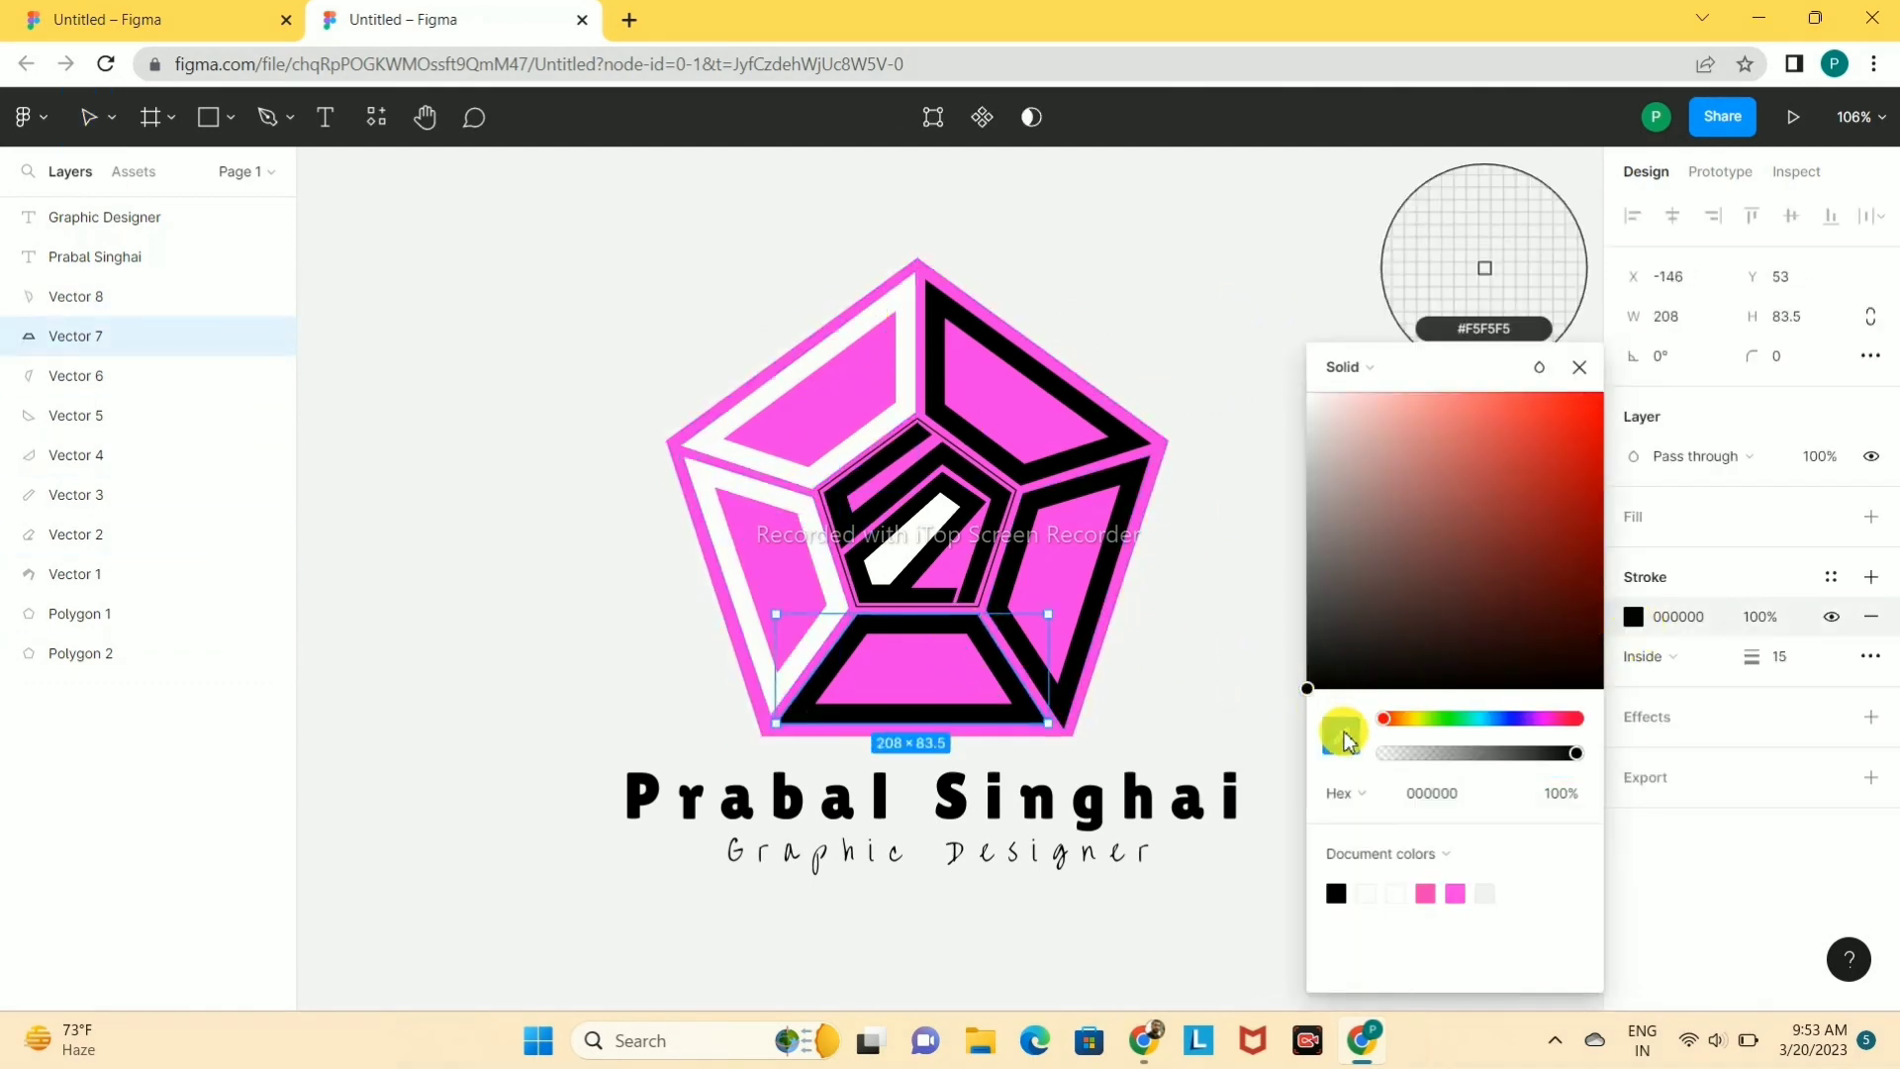
pyautogui.click(866, 603)
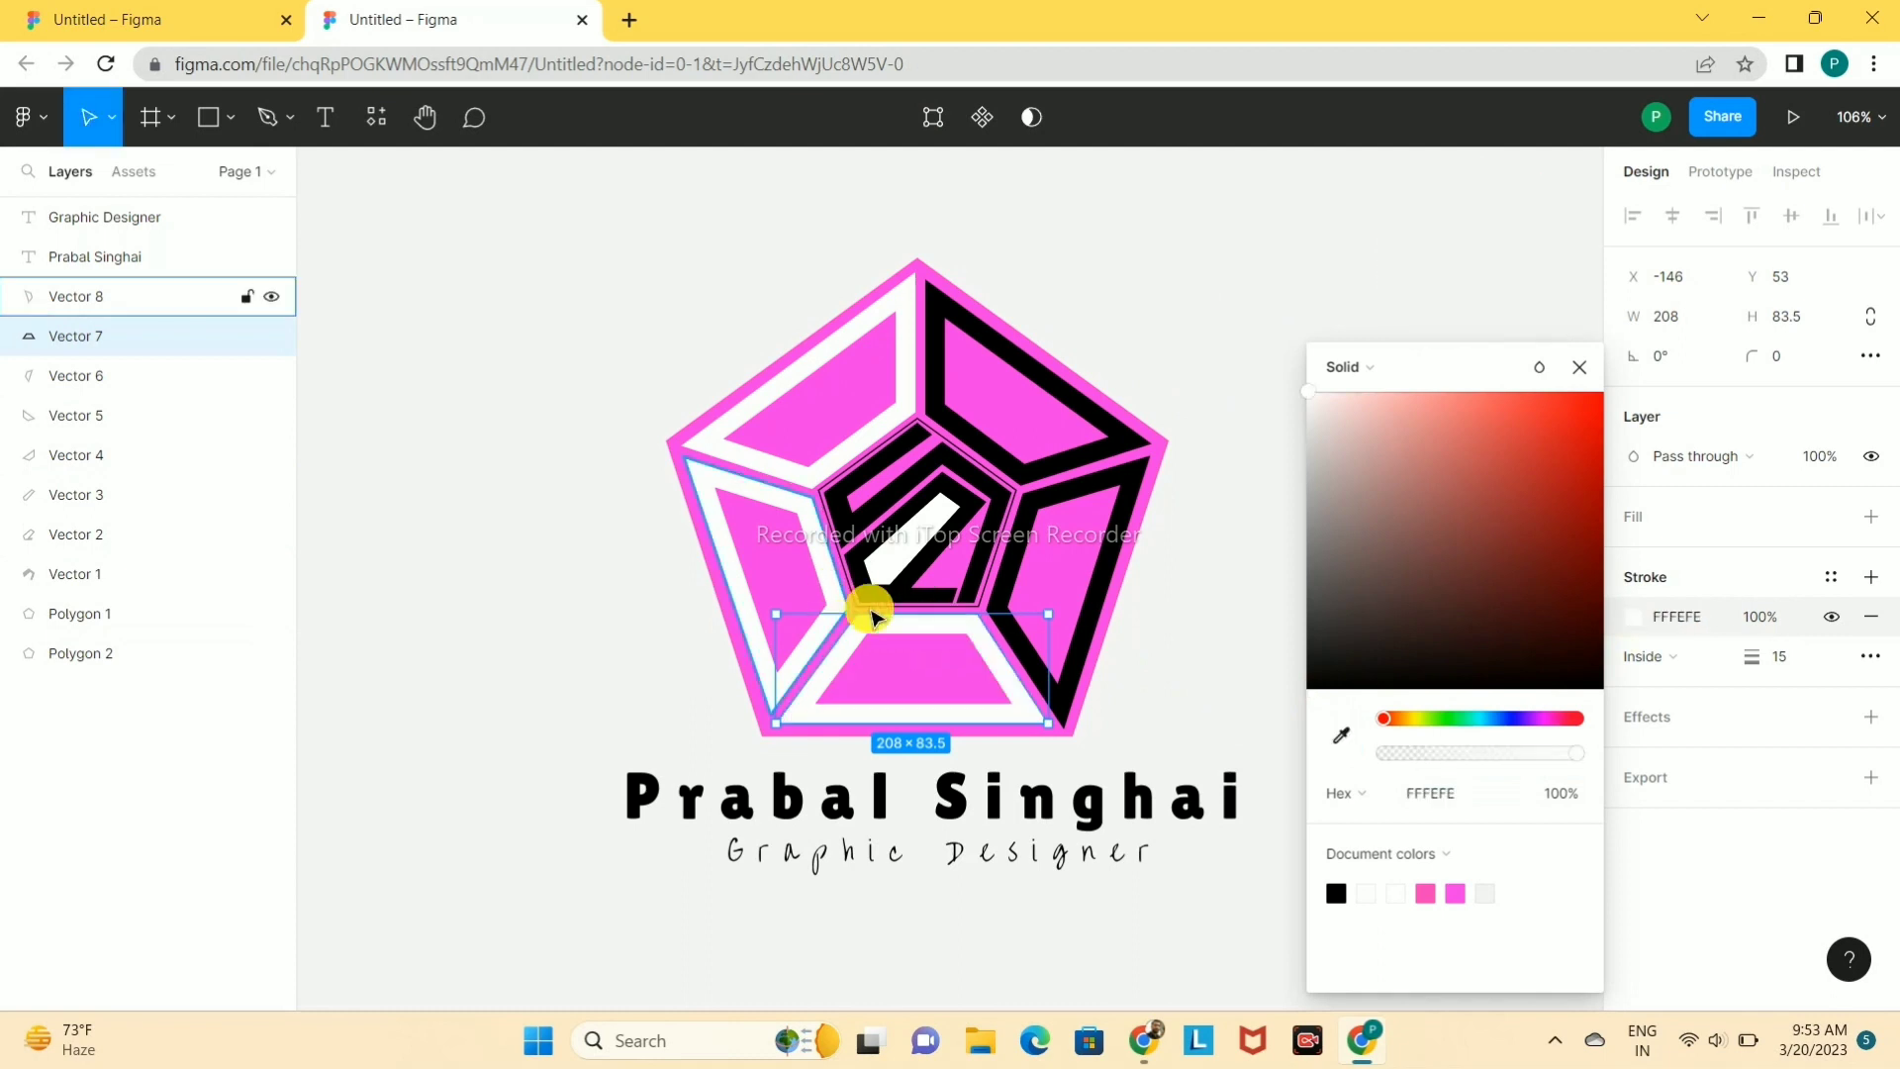
# - Recolour the strokes of the ring's lower-right and upper-right shapes to the same white, sampled from the finished ring shapes
pyautogui.click(1073, 649)
pyautogui.click(1632, 616)
pyautogui.click(1340, 734)
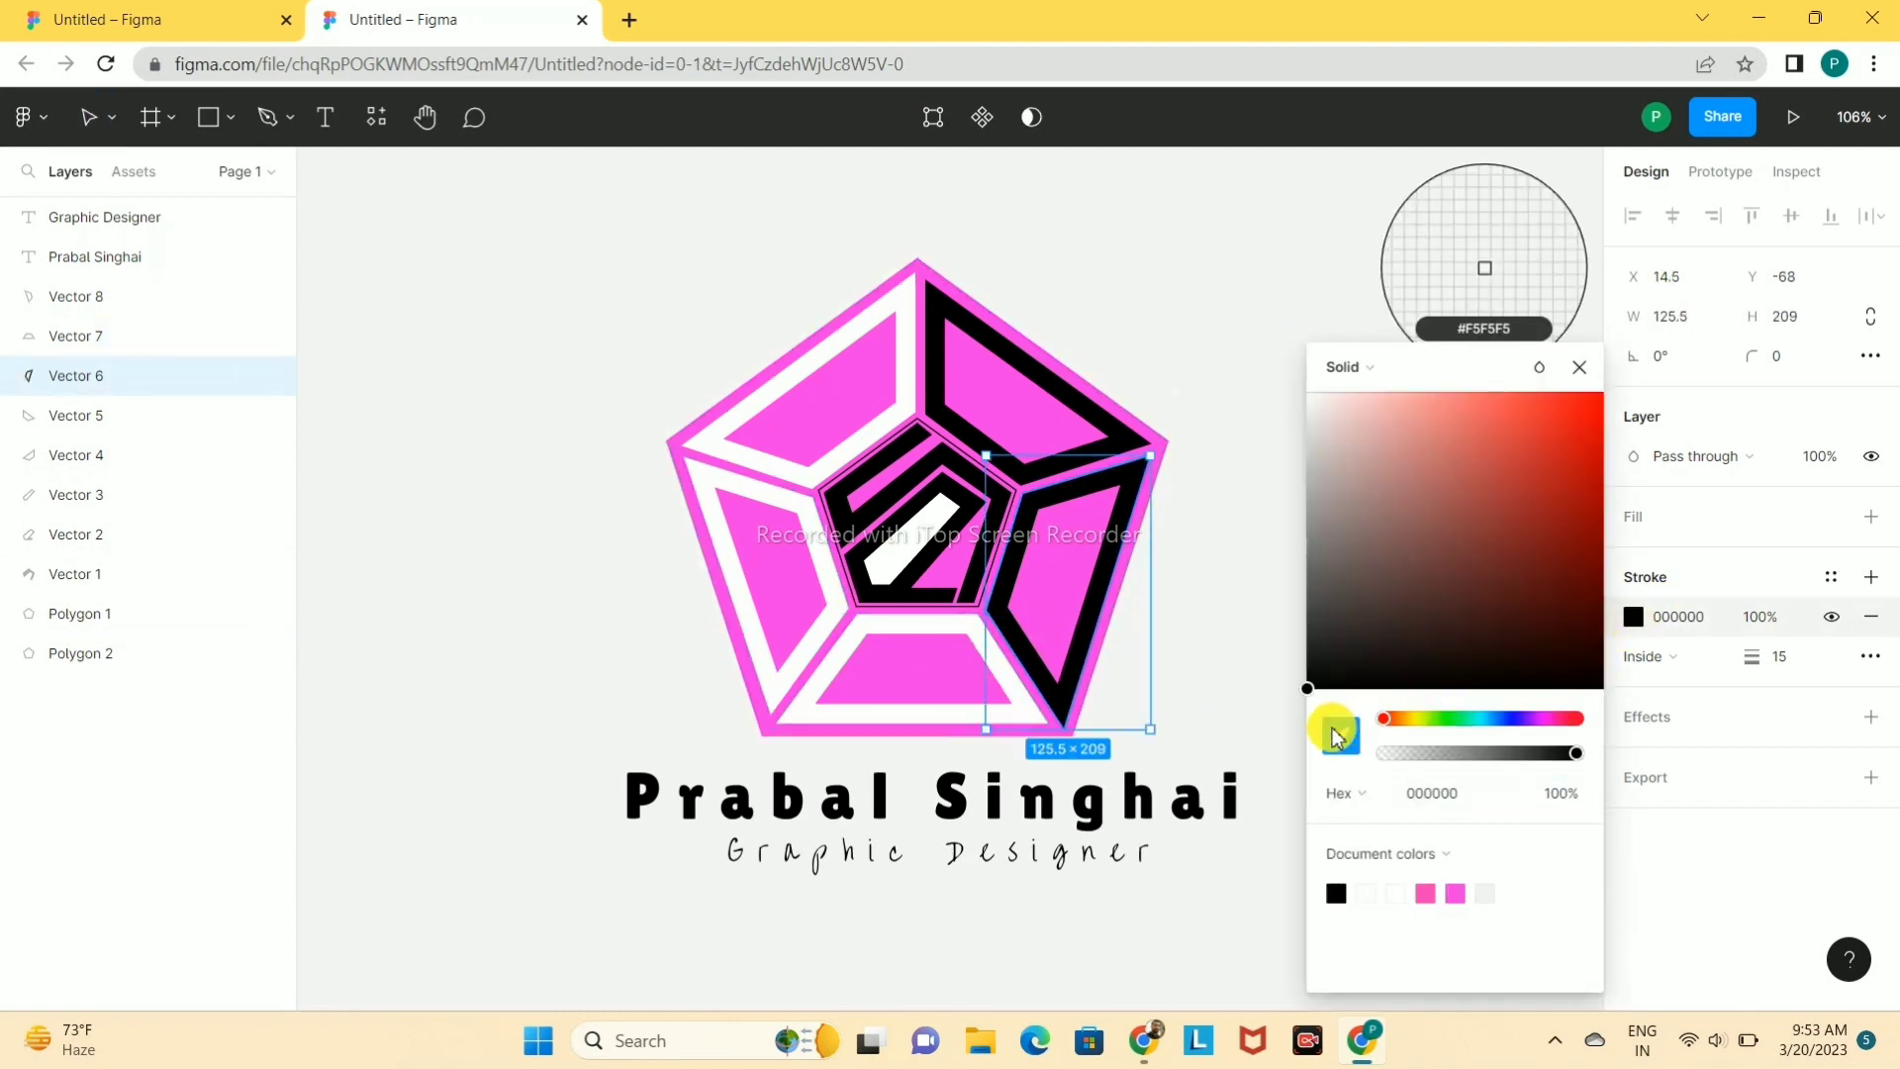
pyautogui.click(948, 703)
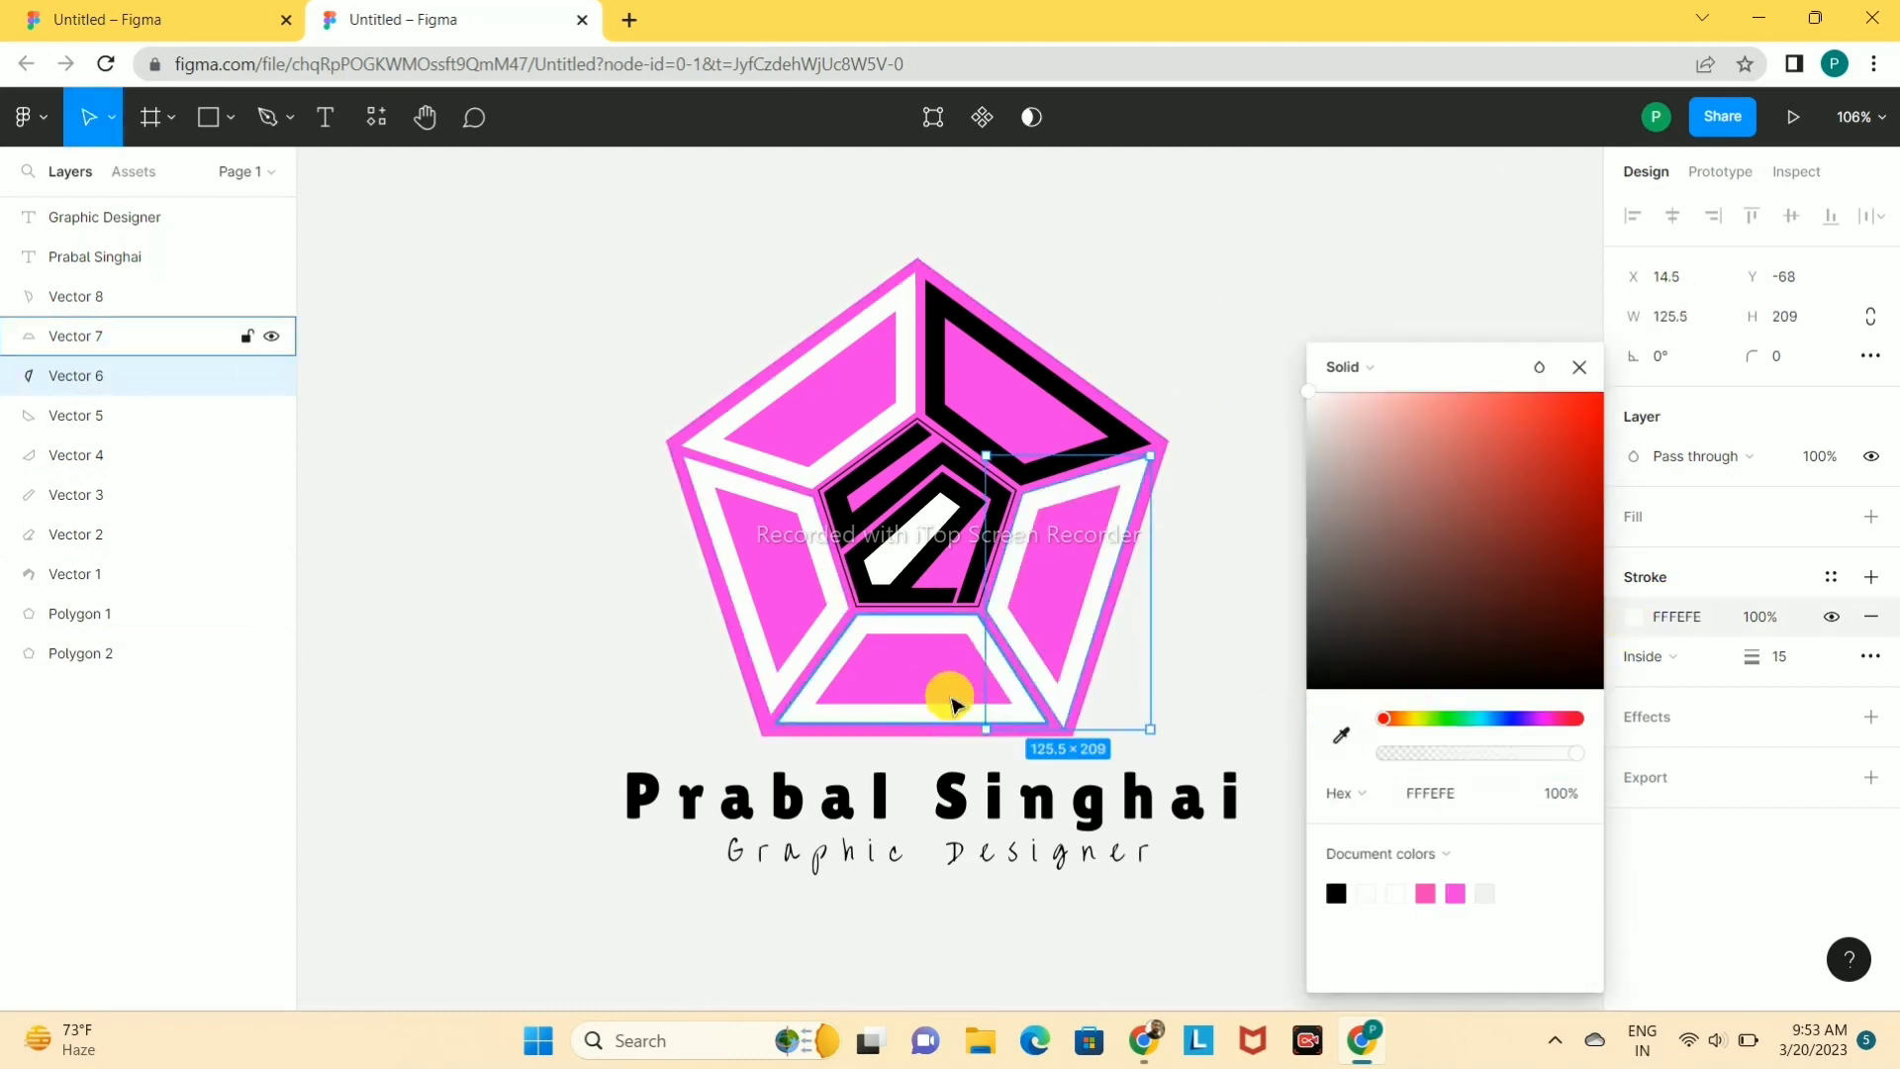
pyautogui.click(1138, 442)
pyautogui.click(1645, 627)
pyautogui.click(1341, 735)
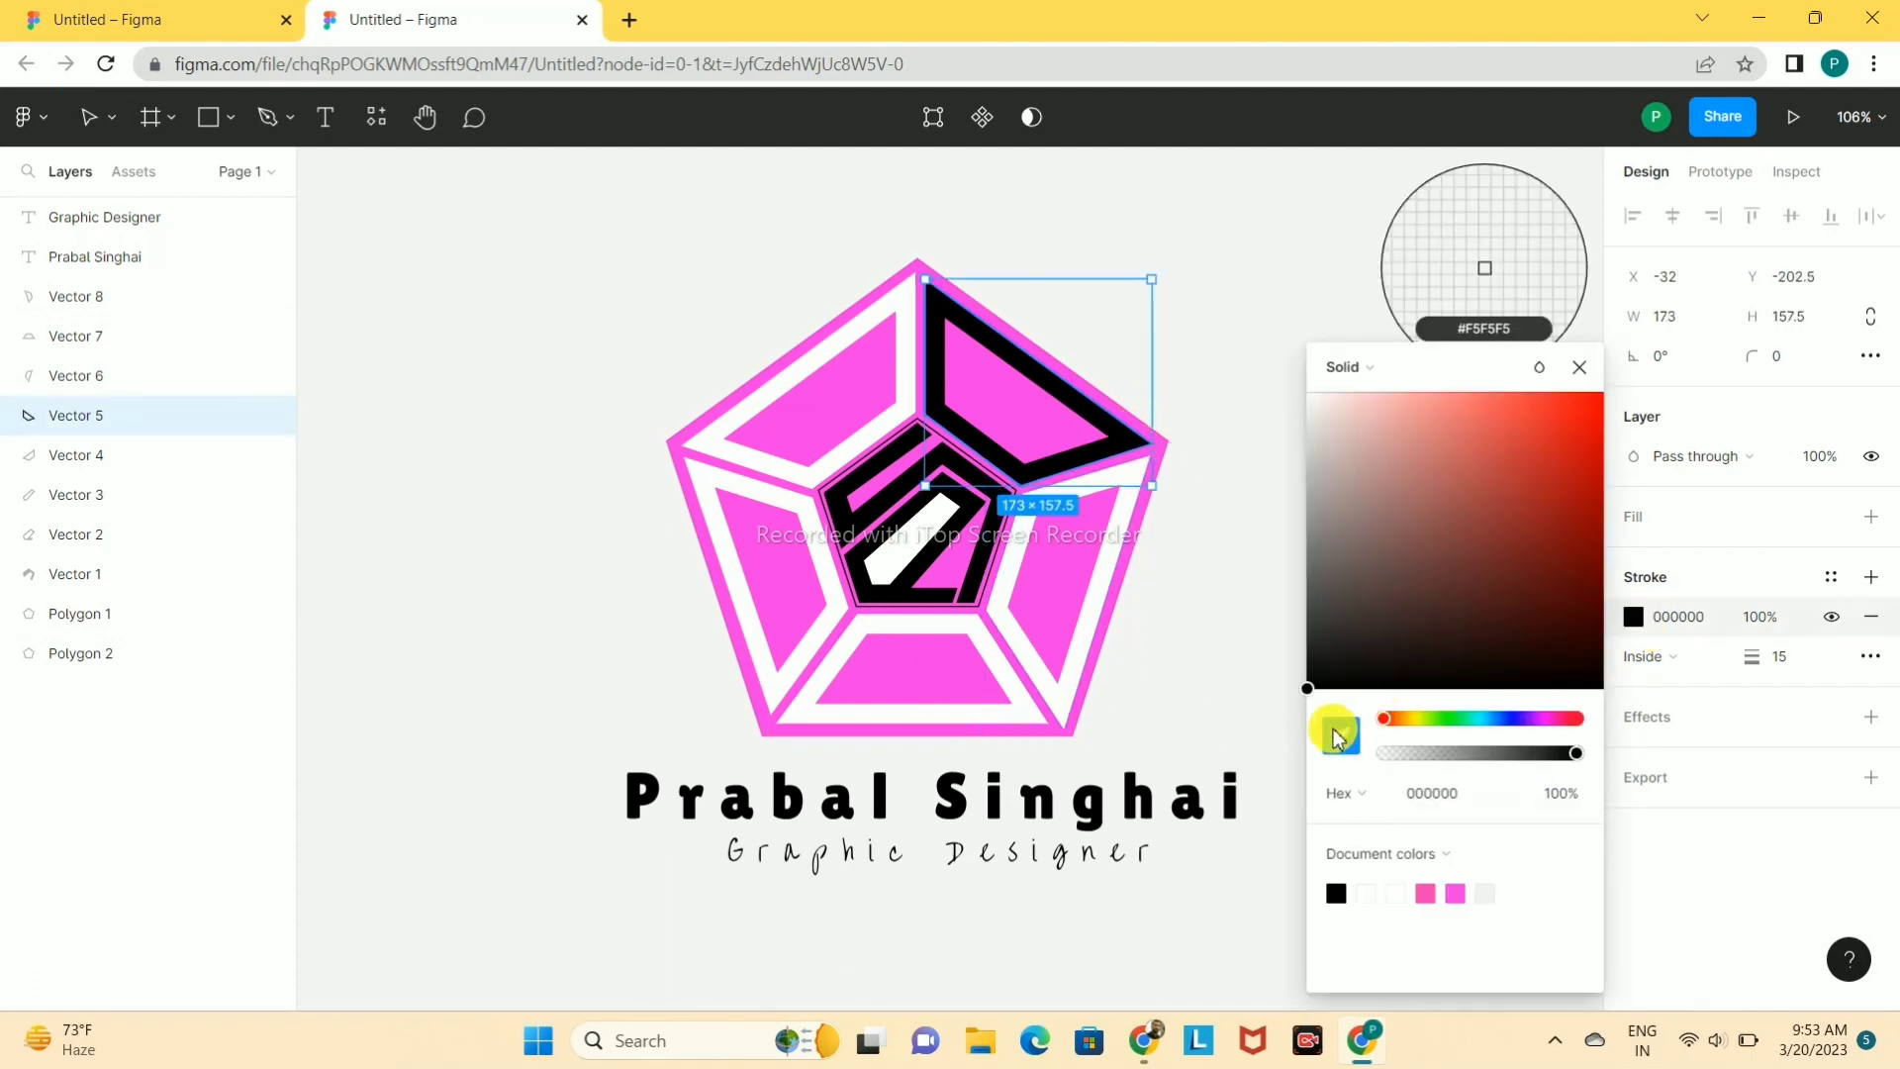
pyautogui.press('Escape')
pyautogui.click(1115, 393)
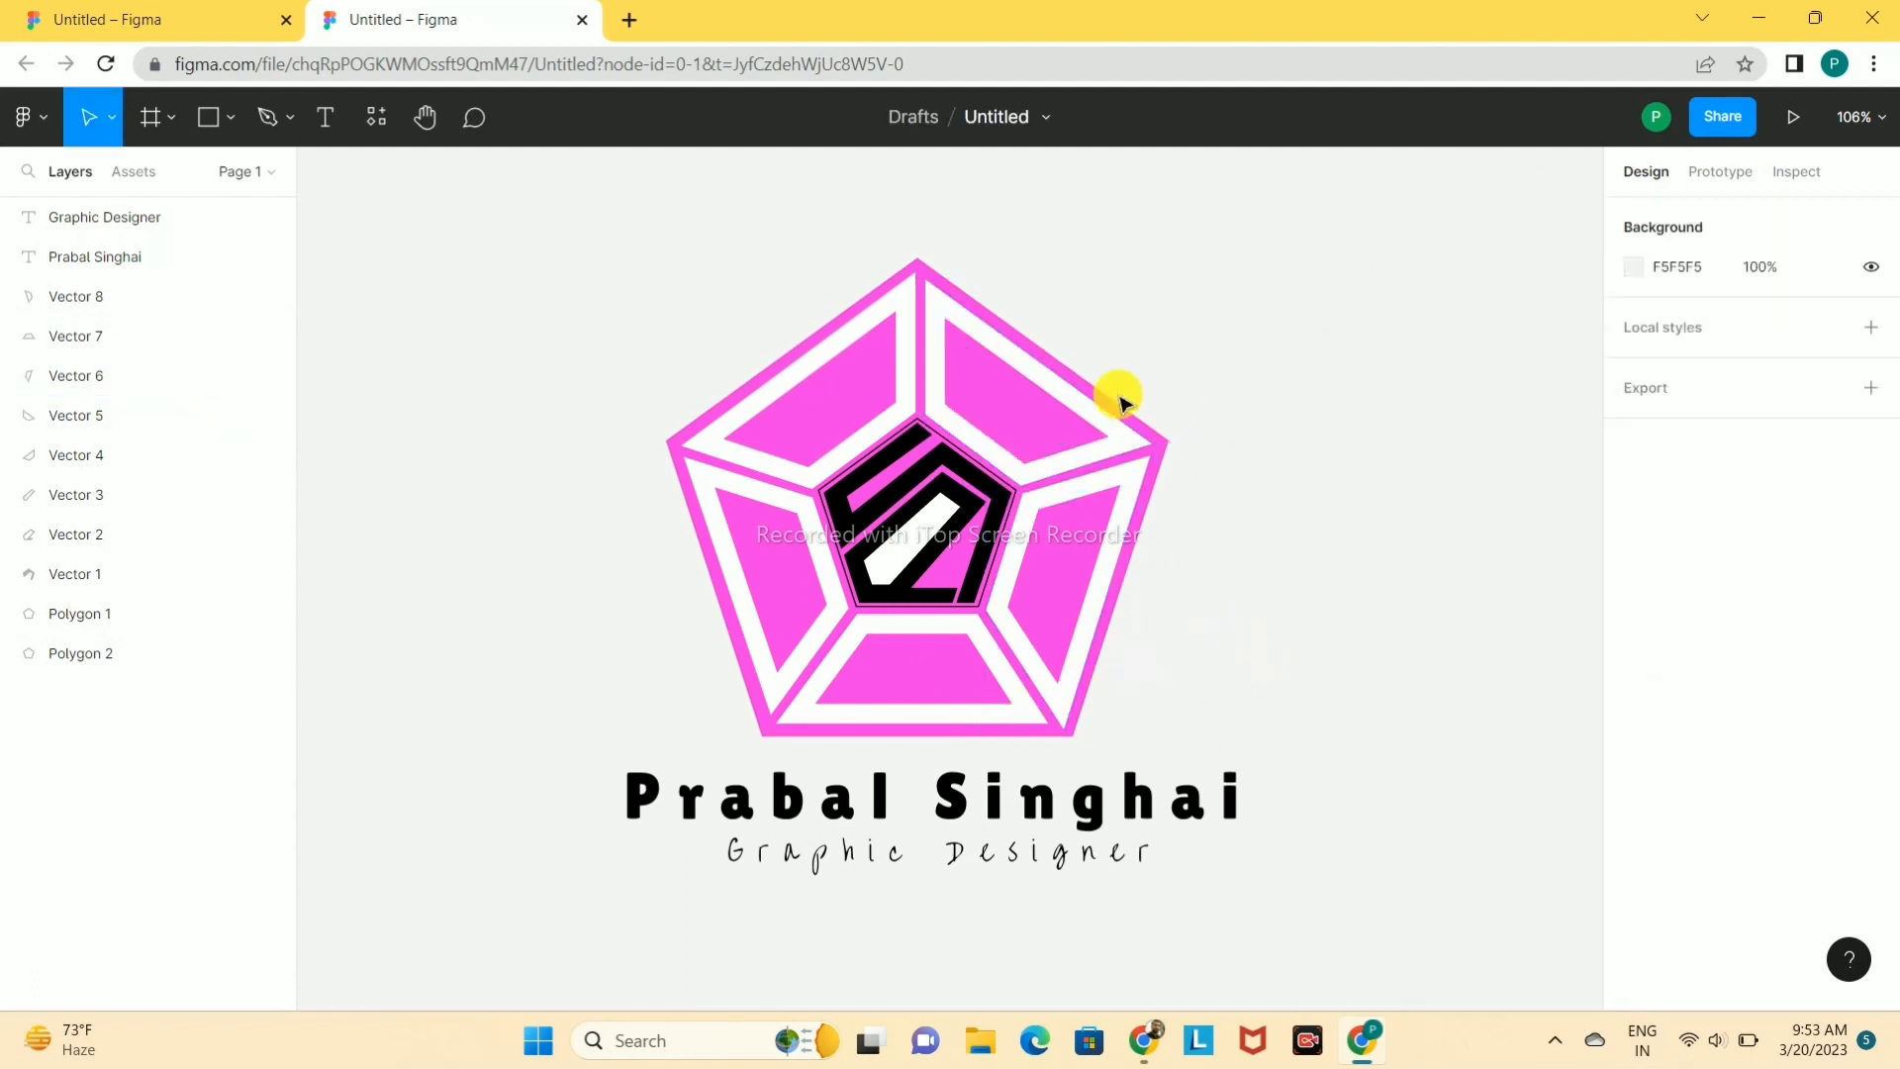
# - Set the fill of the large black striped shape inside the inner pentagon to yellow FBF101
pyautogui.click(878, 458)
pyautogui.click(1634, 559)
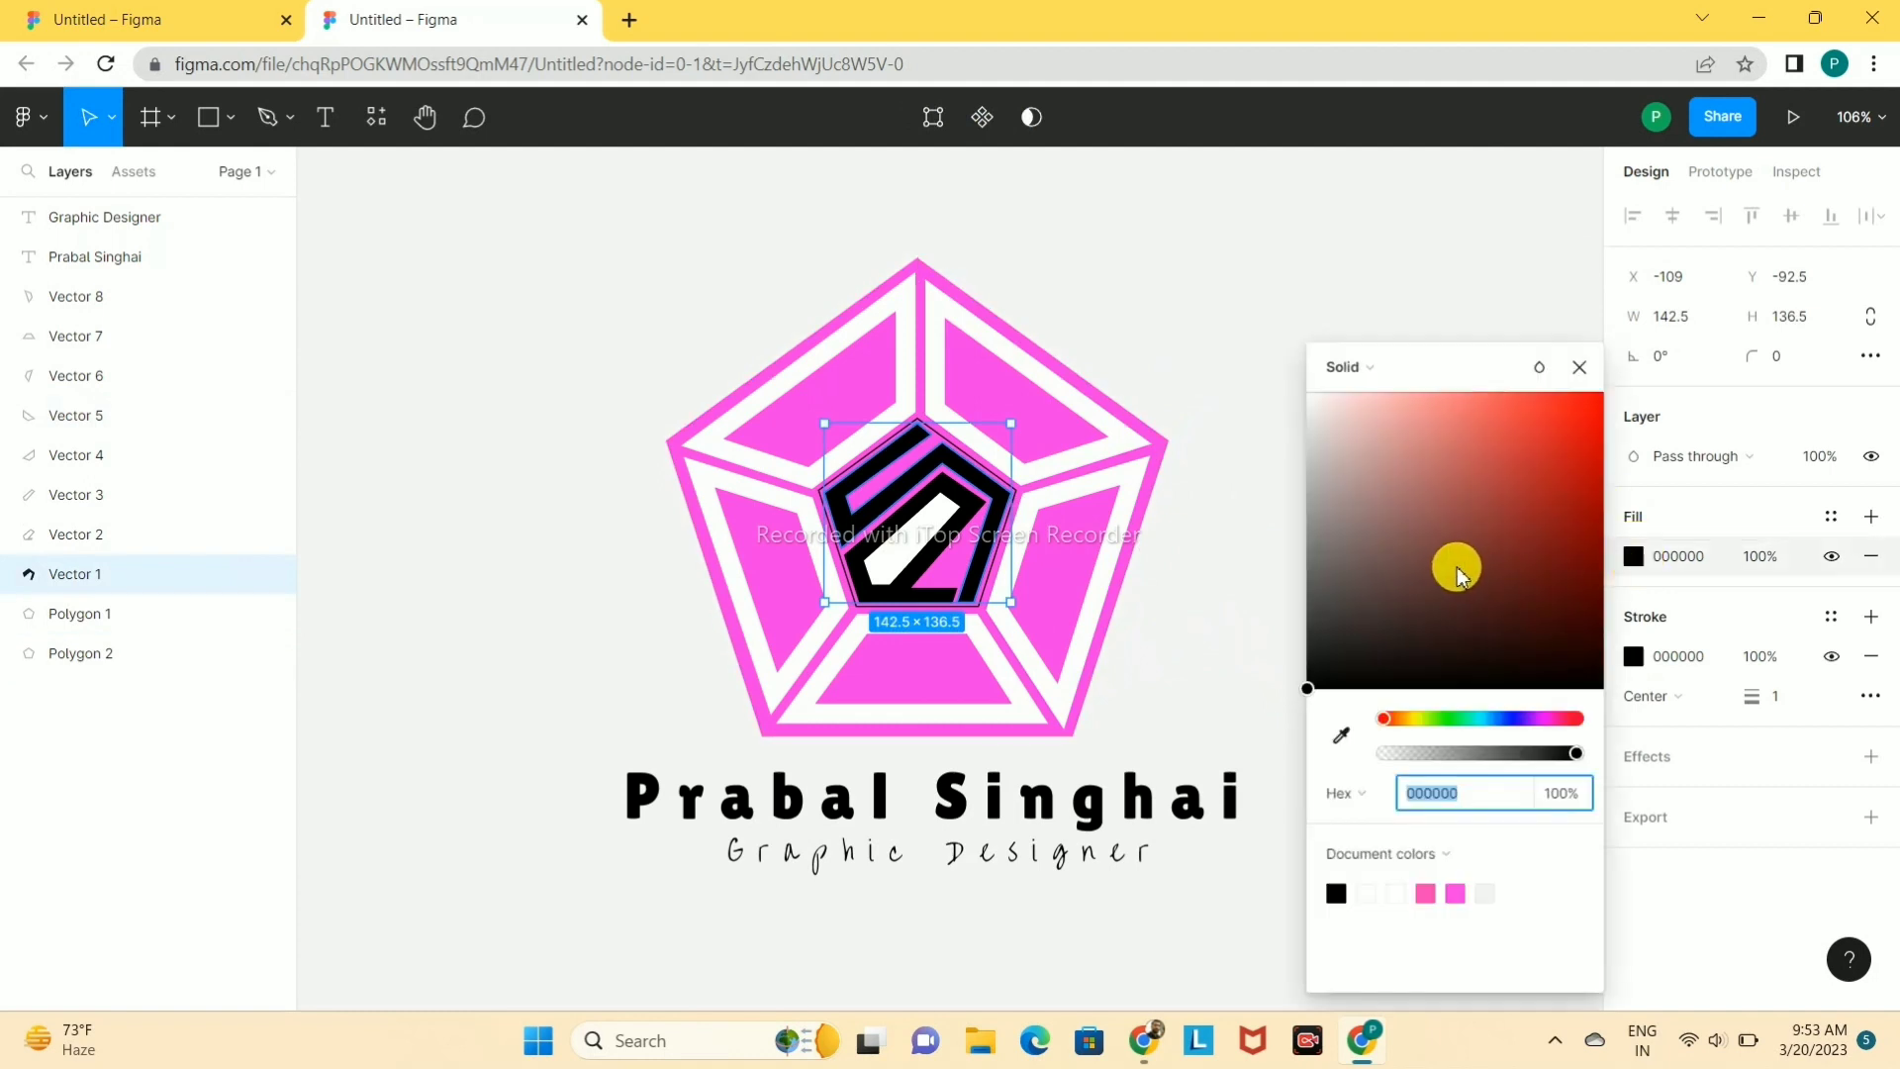
pyautogui.click(1415, 720)
pyautogui.moveTo(1419, 726); pyautogui.dragTo(1427, 726)
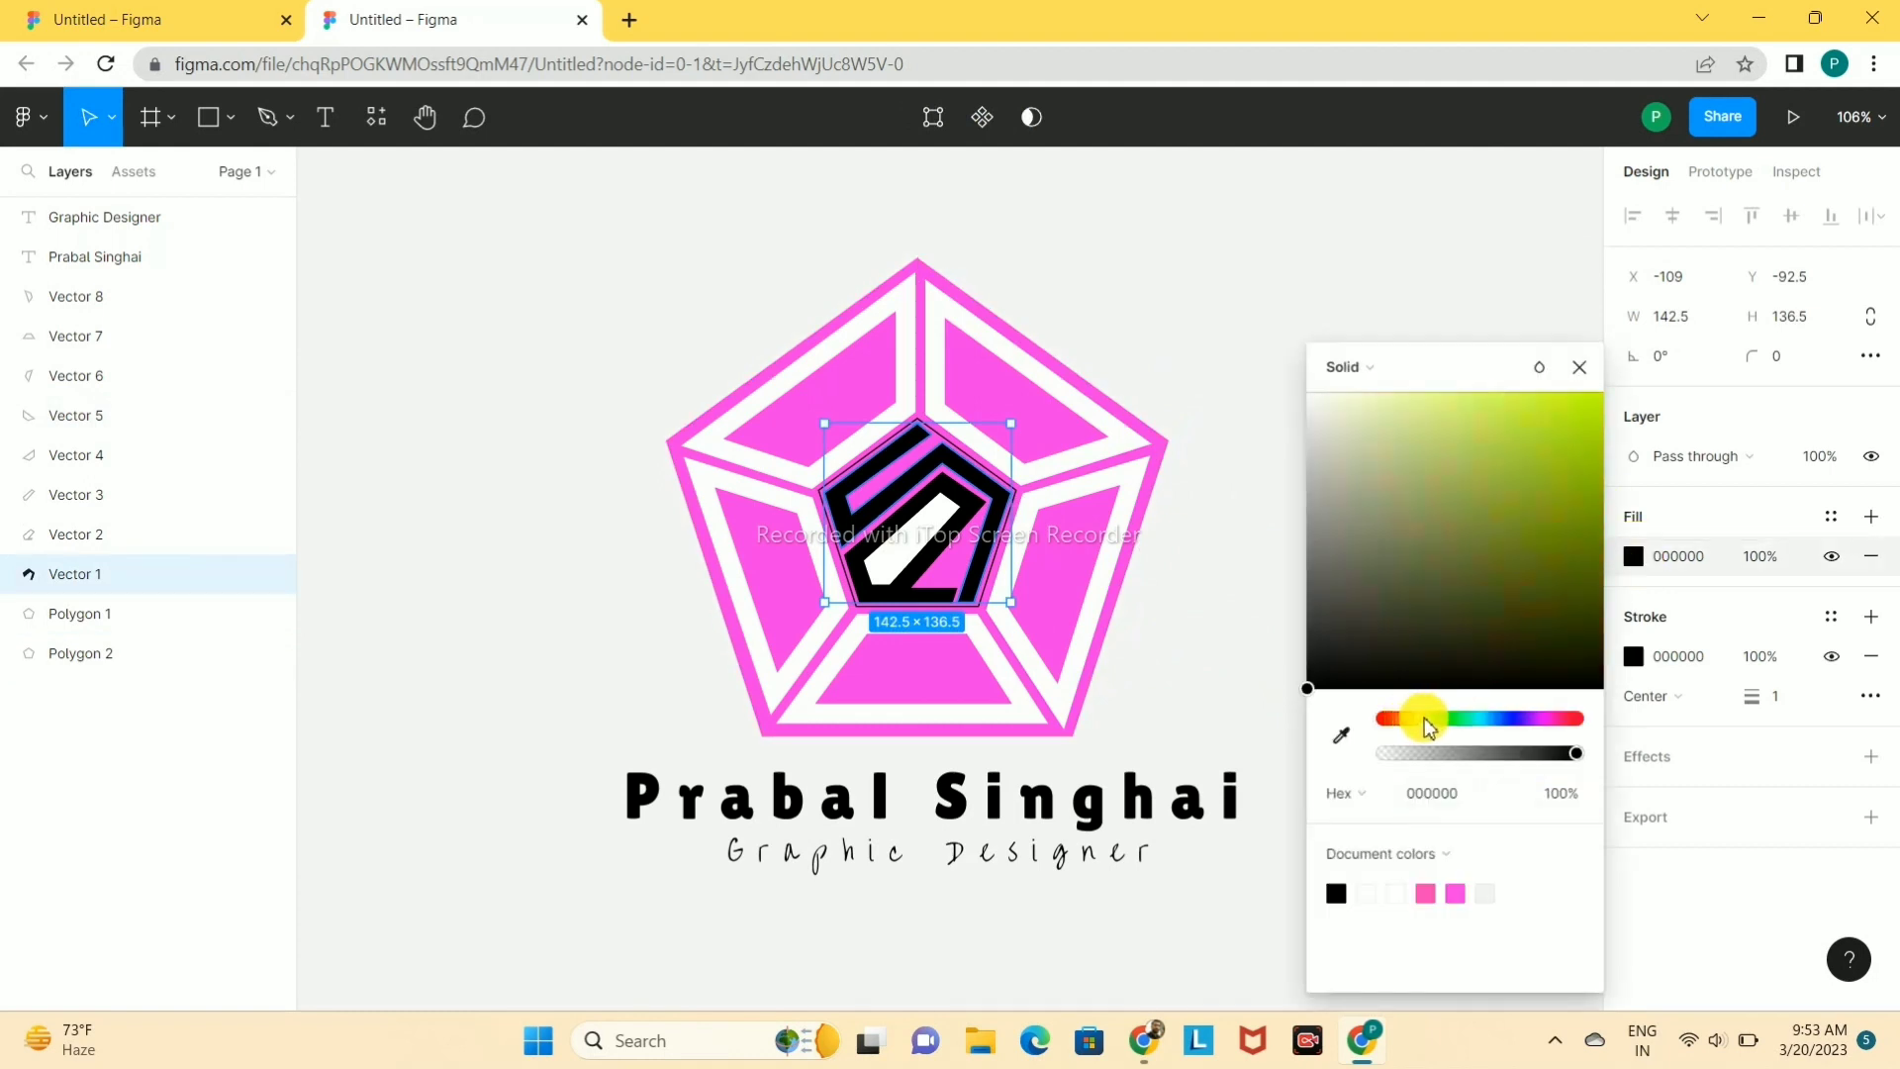
pyautogui.moveTo(1561, 437); pyautogui.dragTo(1590, 414)
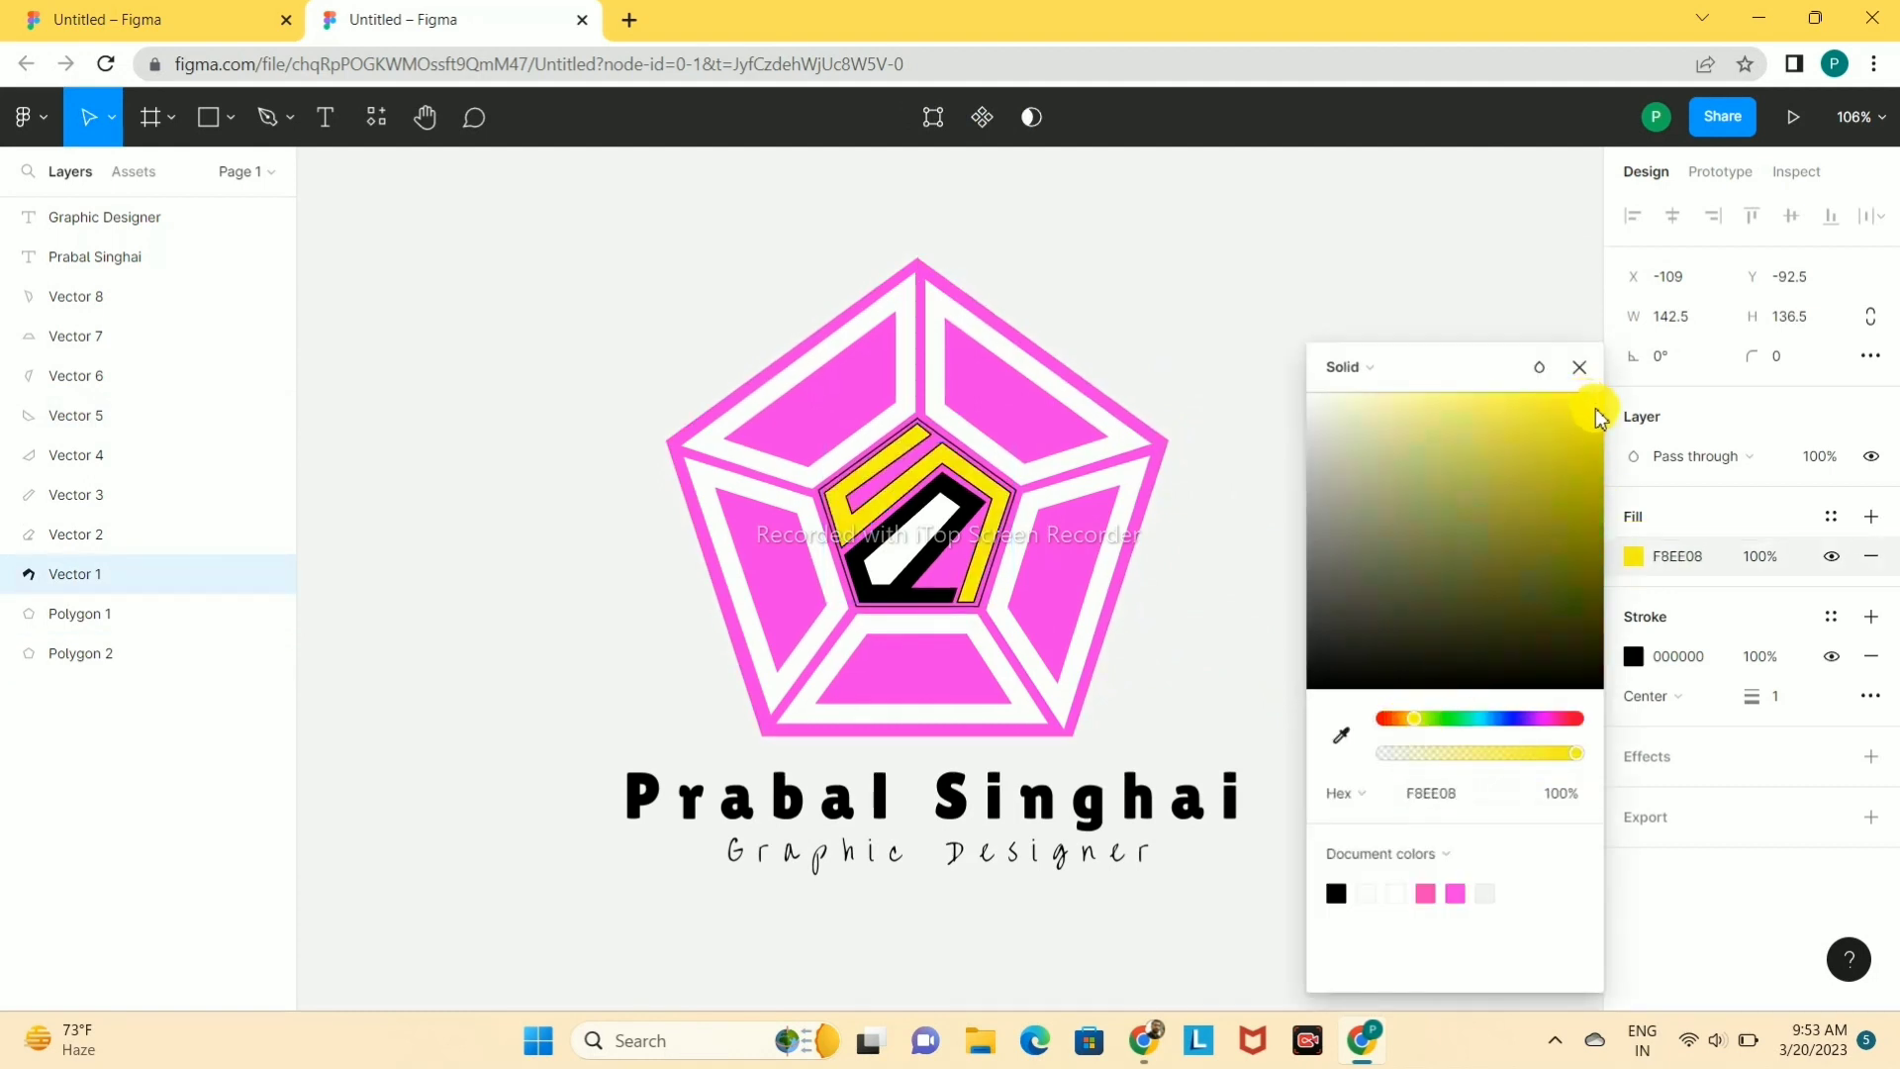
pyautogui.click(1572, 369)
pyautogui.click(1564, 428)
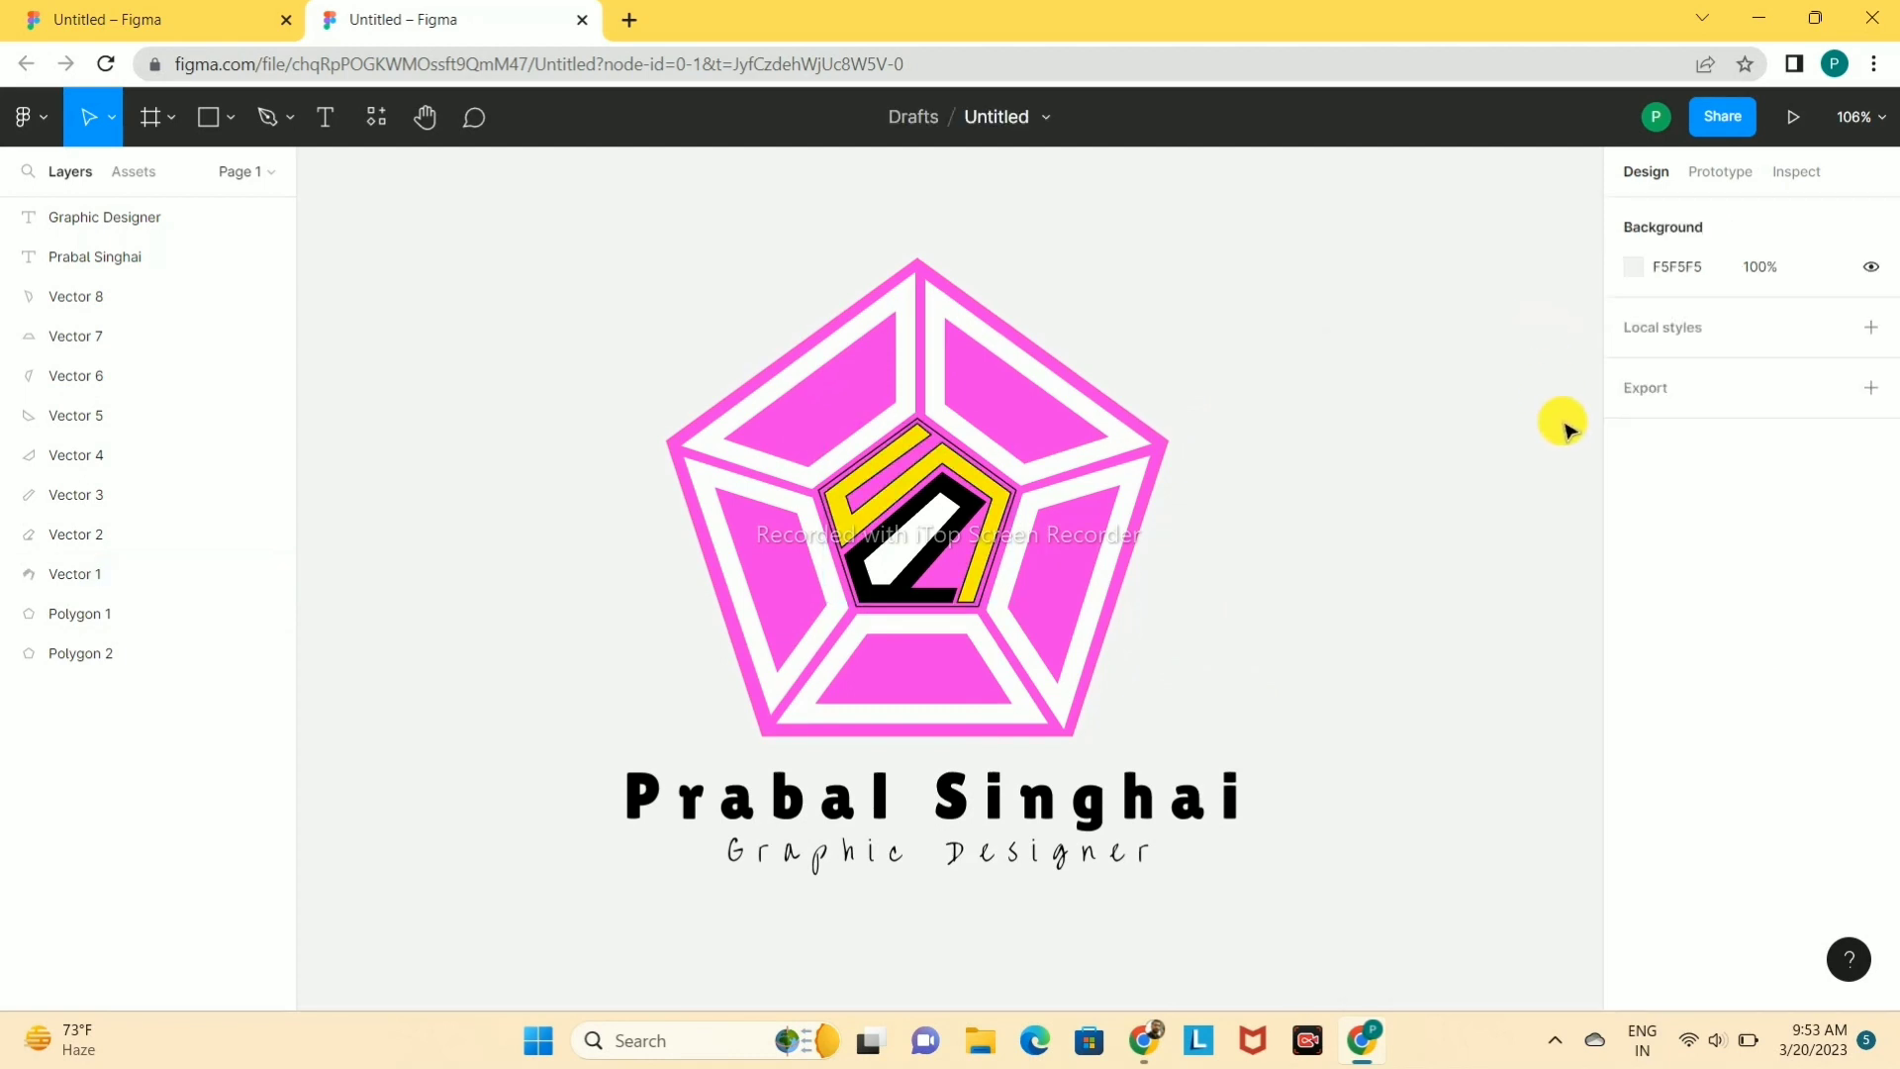
# - Remove the black stroke from the large yellow striped shape inside the inner pentagon
pyautogui.click(1002, 500)
pyautogui.click(1632, 656)
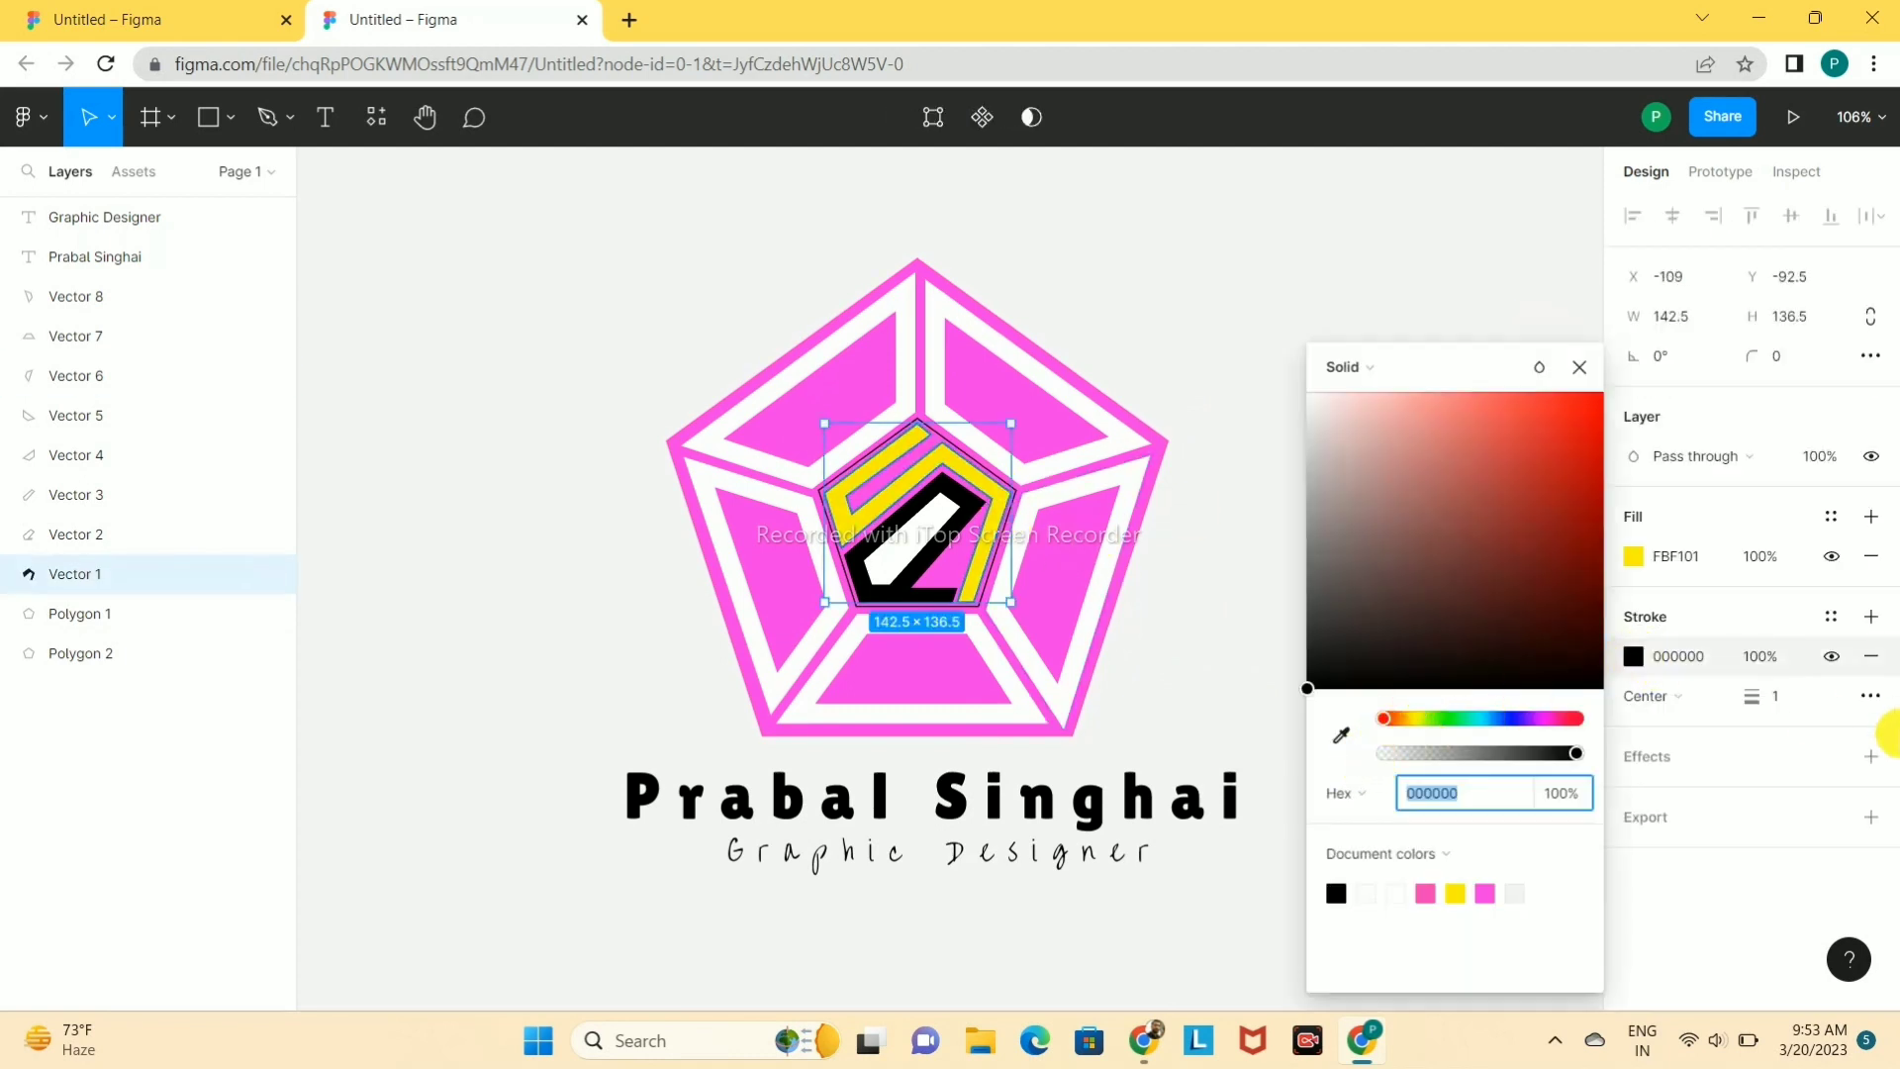
pyautogui.click(1871, 656)
pyautogui.click(1544, 602)
# - Fill the remaining black centre shape with yellow FBF101, sampled from the striped shape, and remove its stroke
pyautogui.click(987, 554)
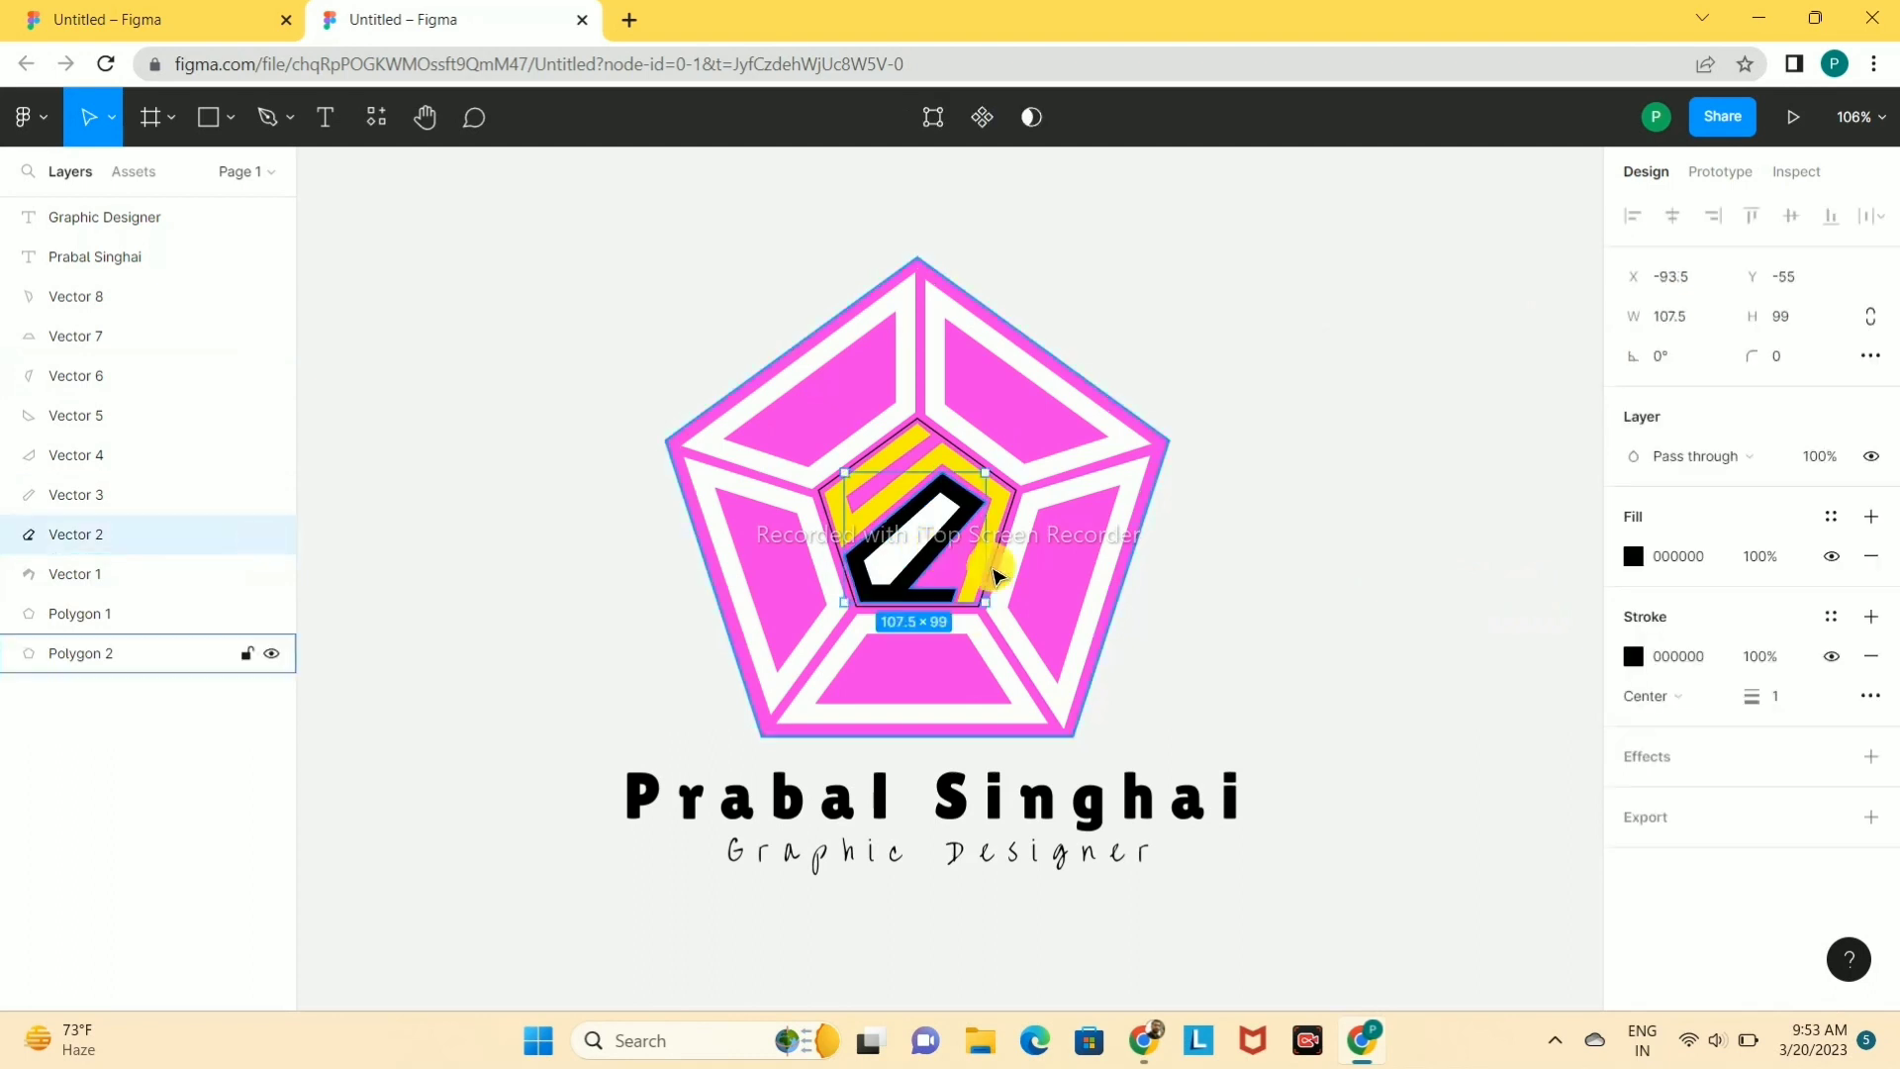
pyautogui.click(1633, 556)
pyautogui.click(1340, 734)
pyautogui.click(1001, 501)
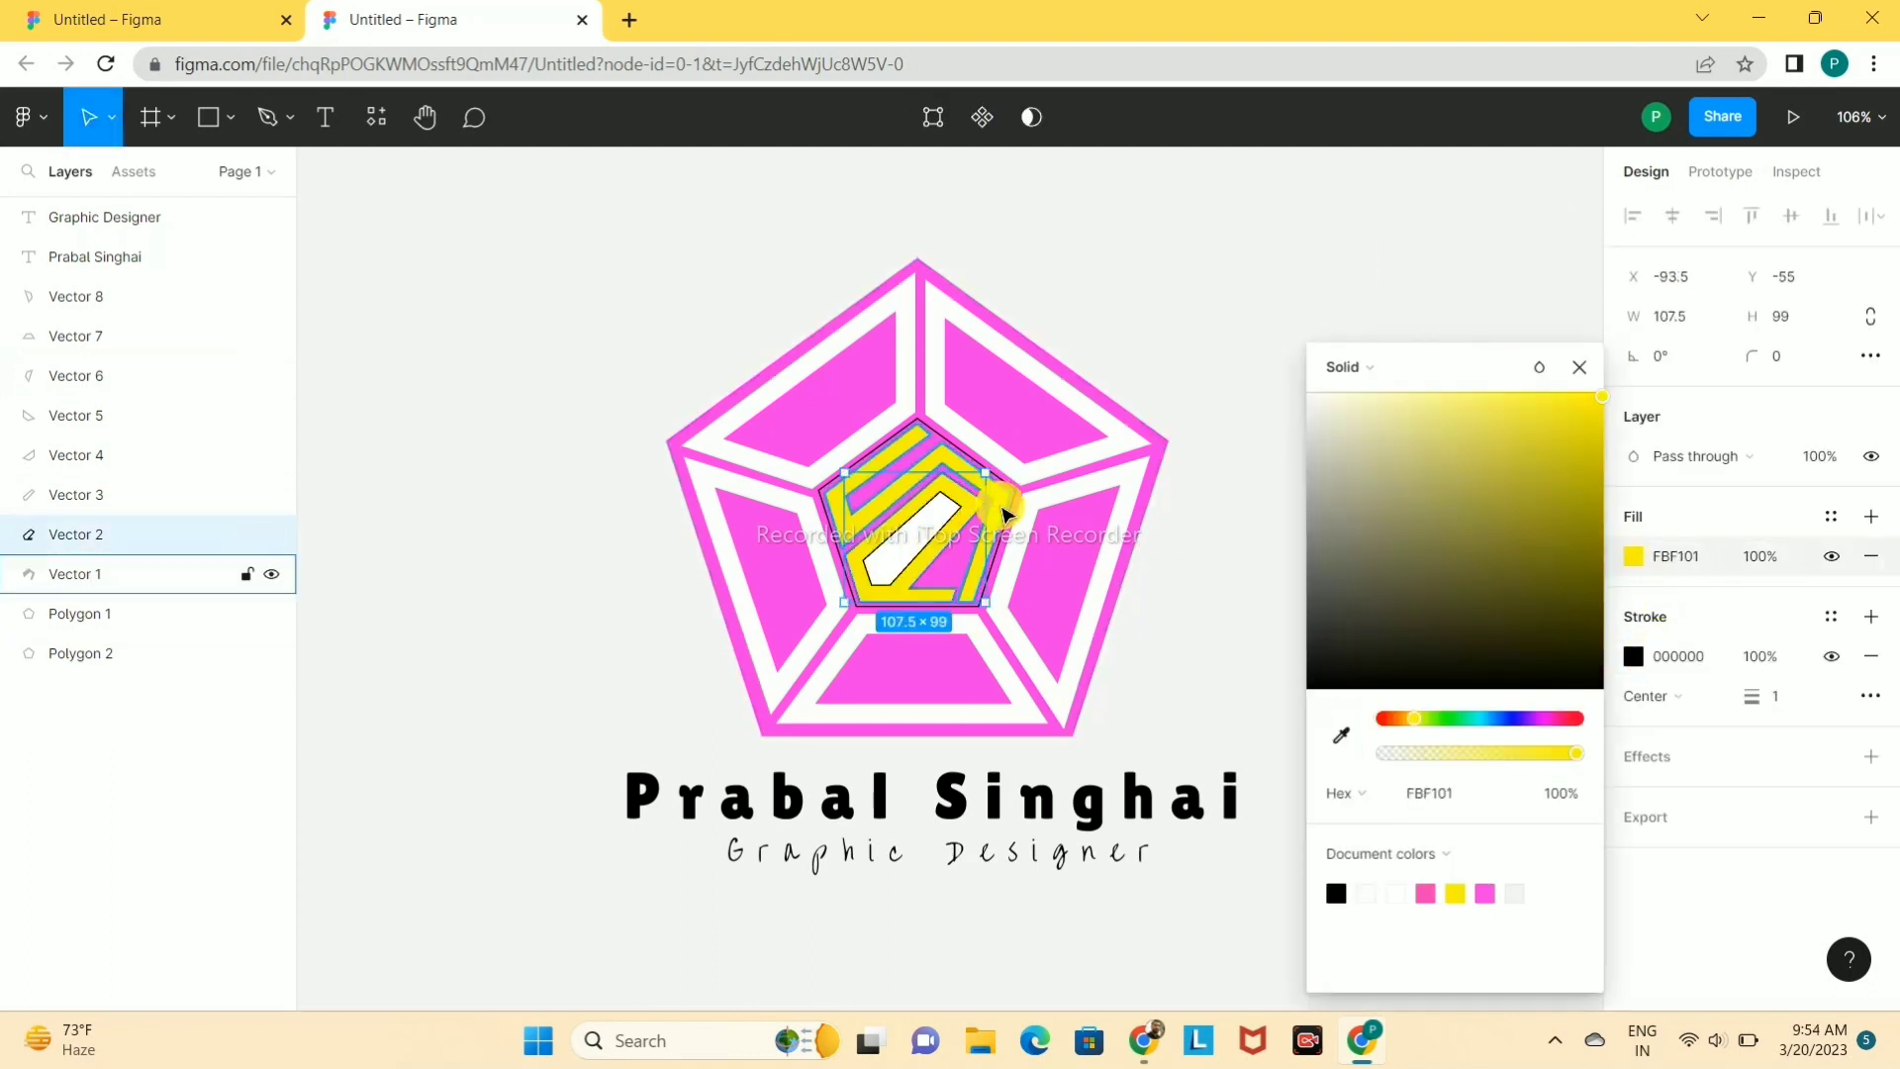
pyautogui.click(1581, 374)
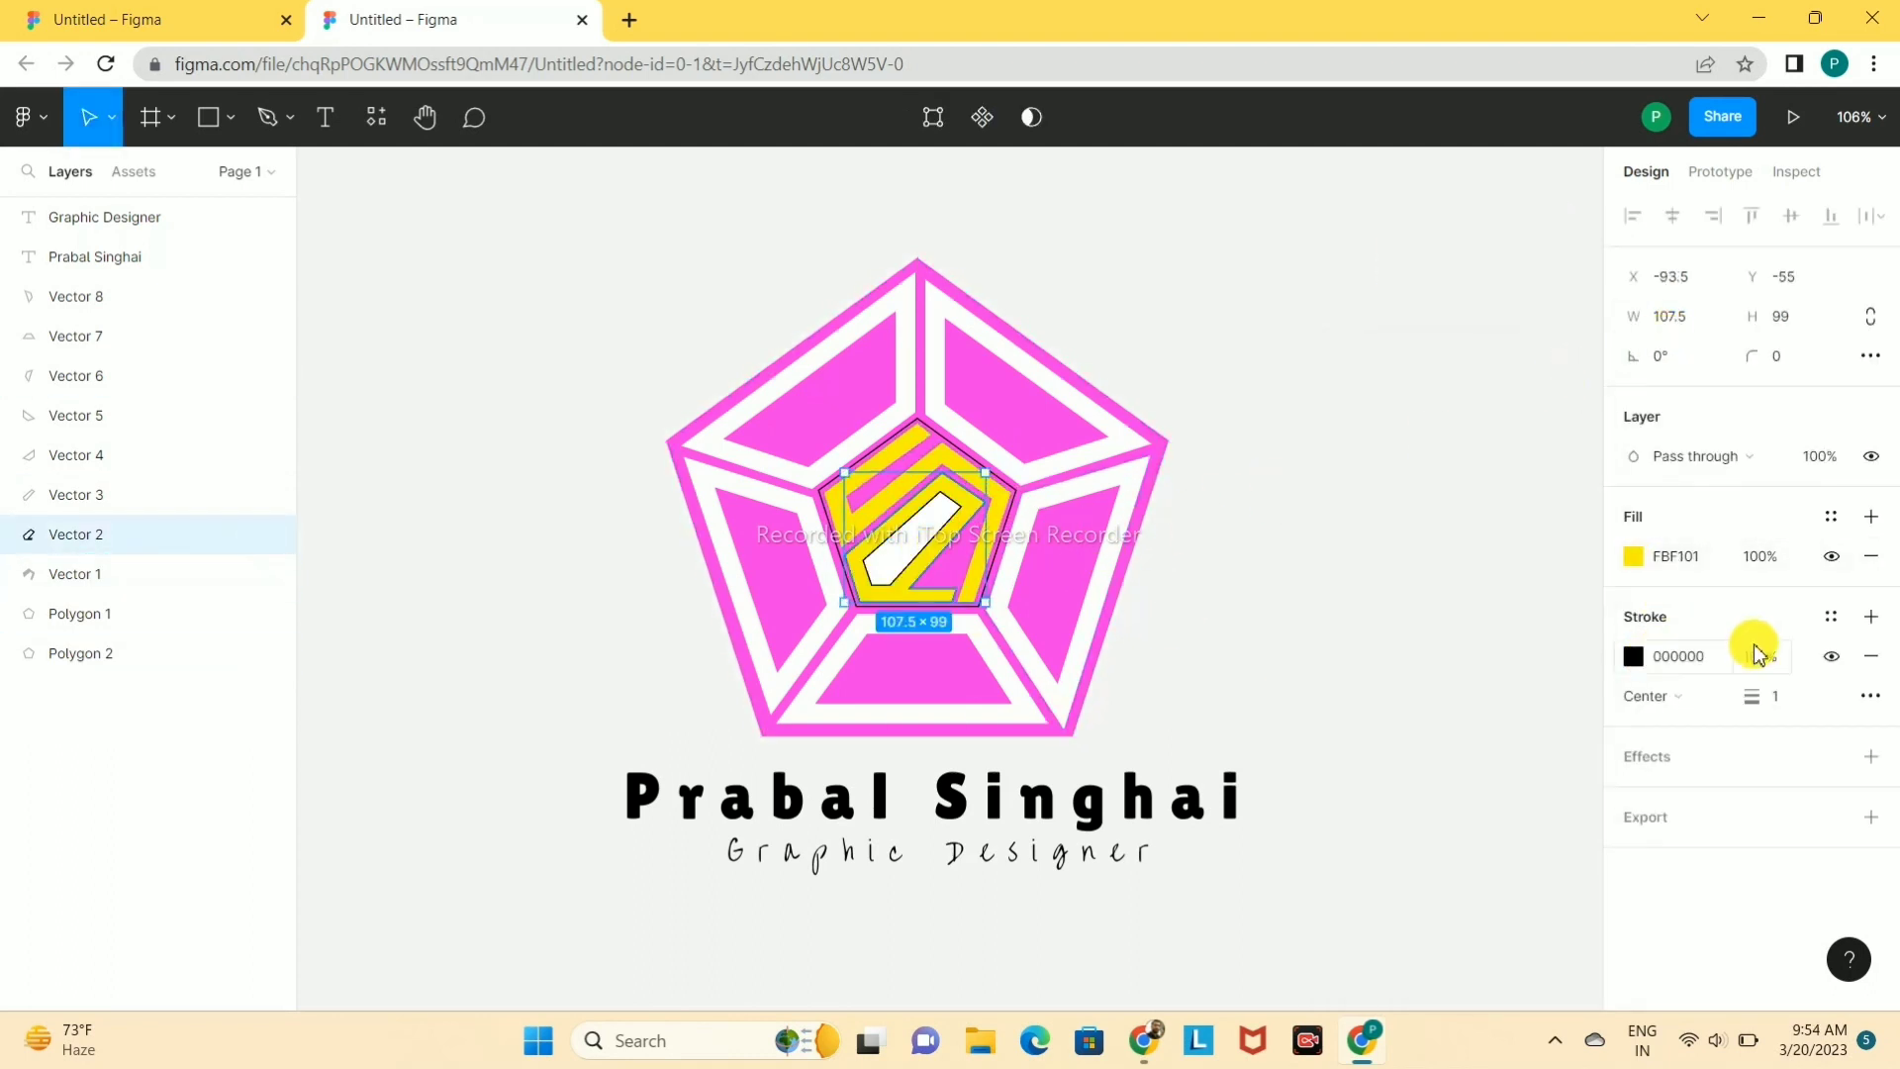
pyautogui.click(1870, 656)
pyautogui.click(1444, 534)
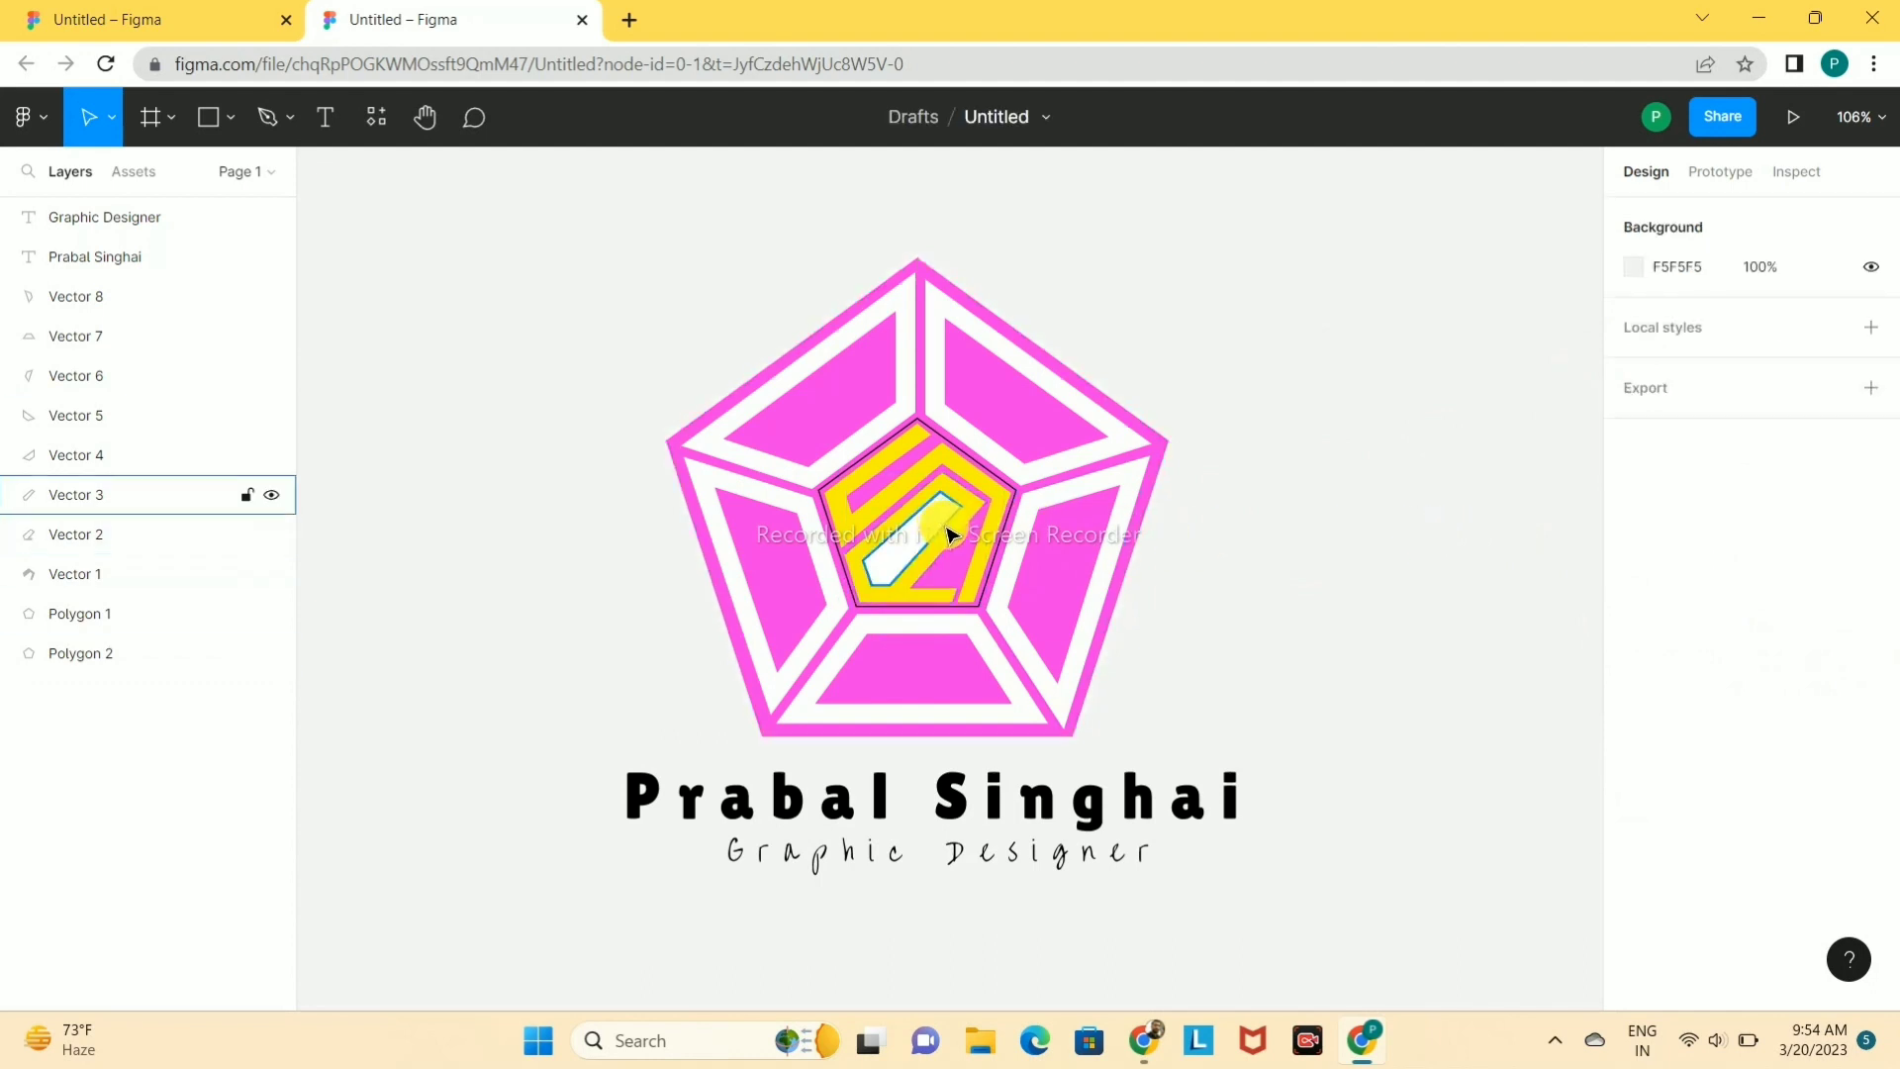
# - Fill the white diagonal centre shape with the pink sampled from the outer pentagon, and remove its black stroke
pyautogui.click(944, 531)
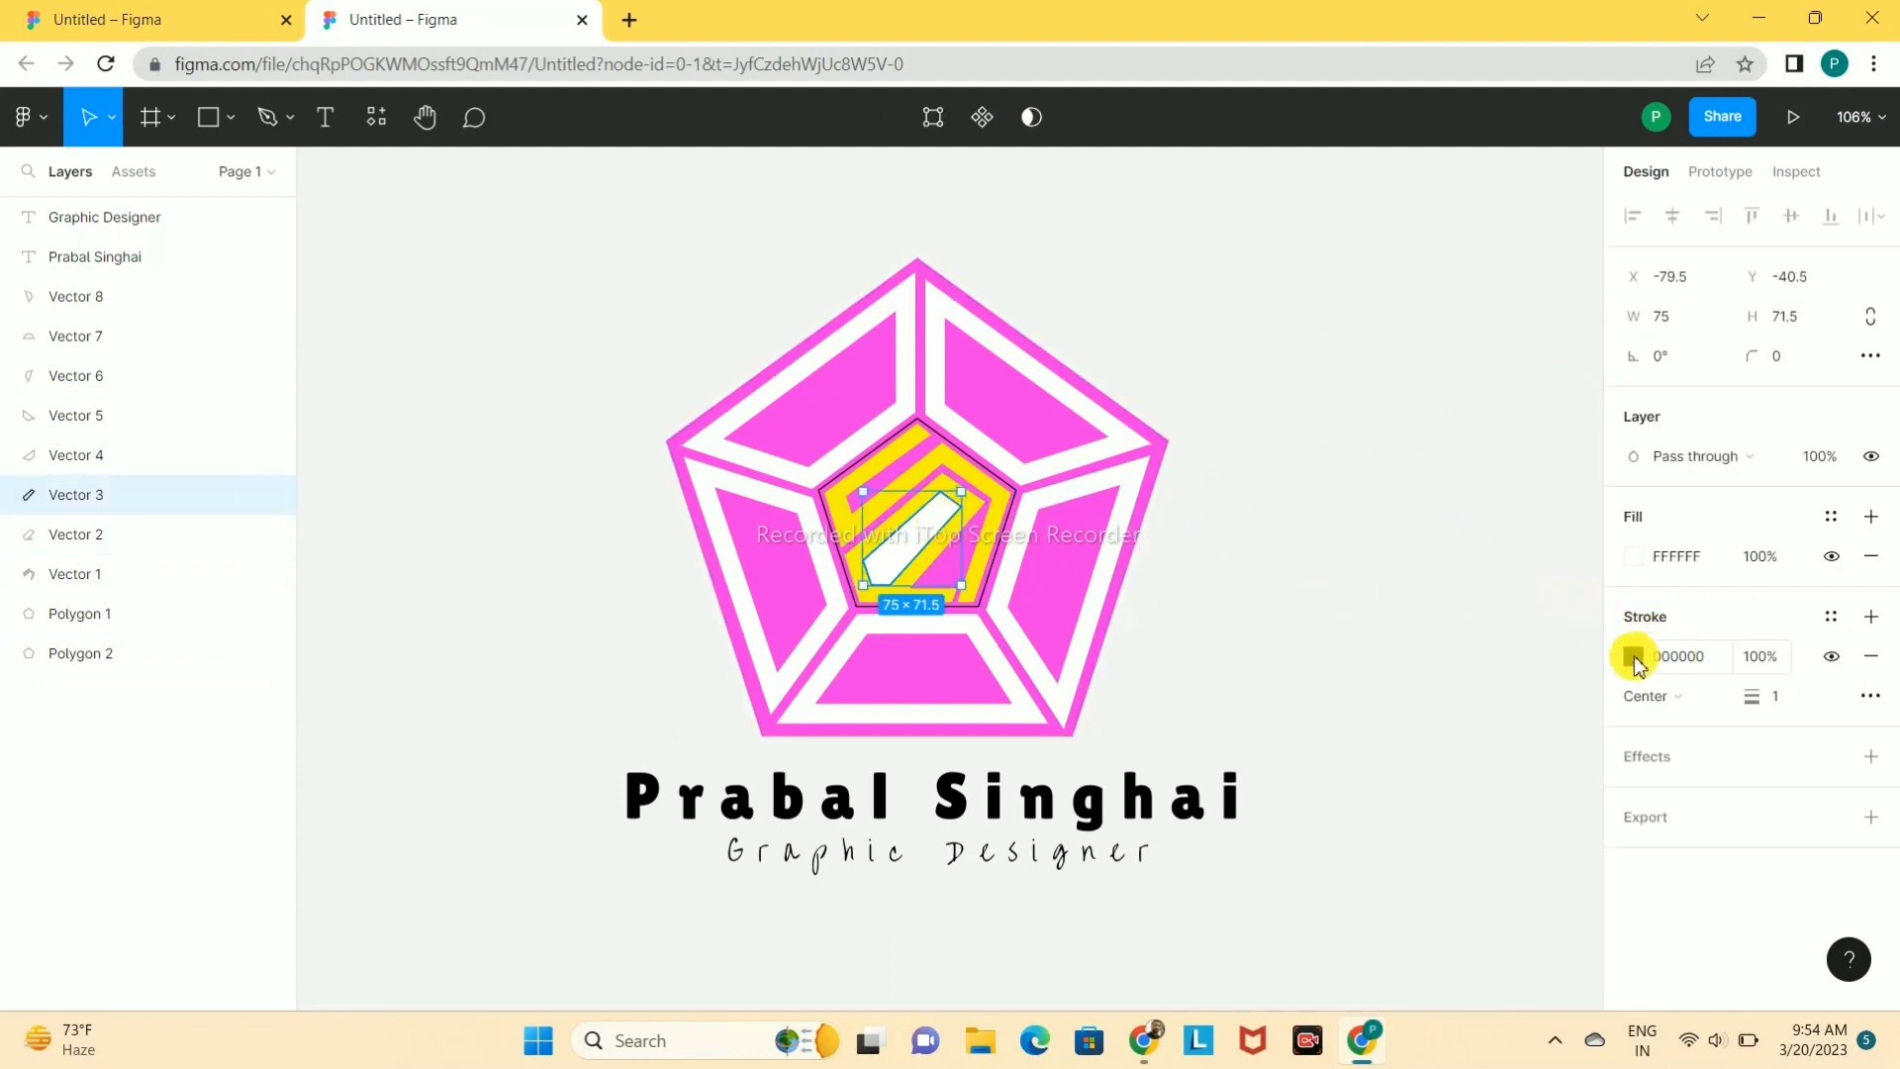
pyautogui.click(1682, 556)
pyautogui.click(1633, 556)
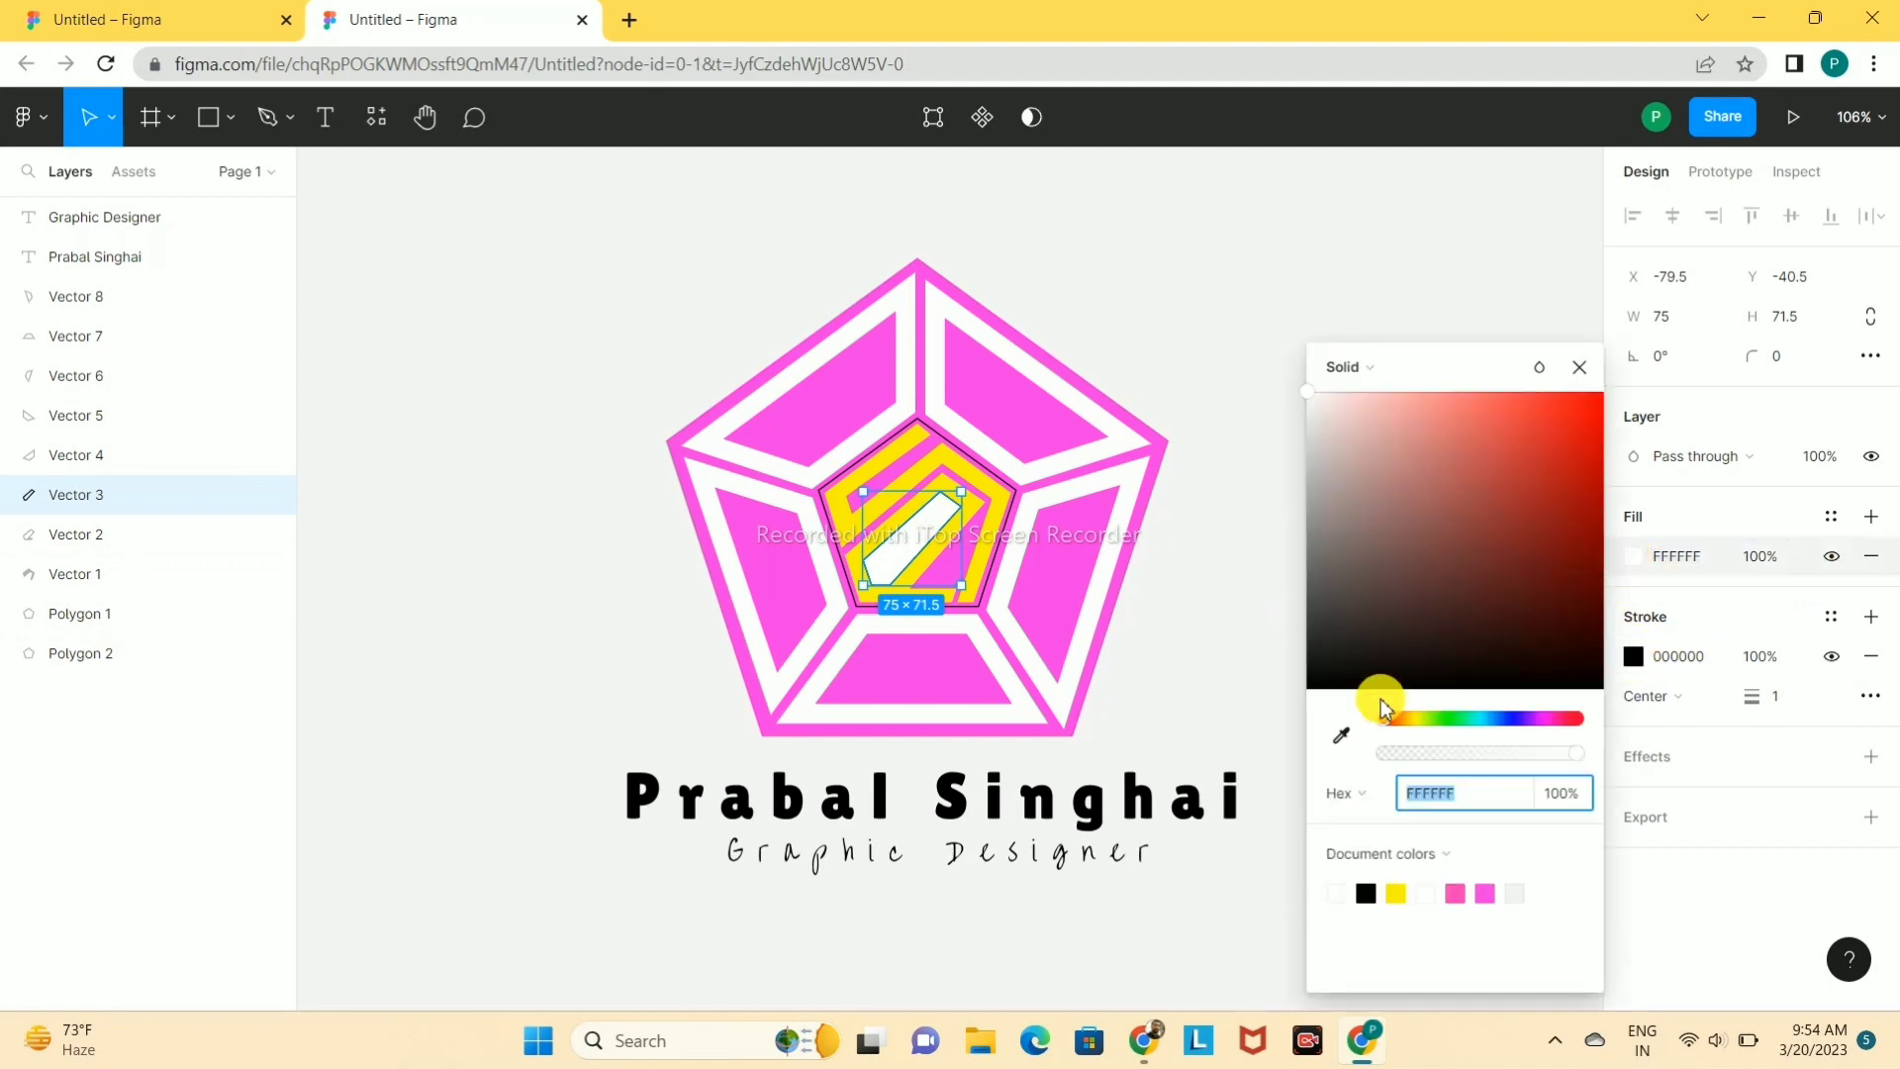
pyautogui.click(1342, 735)
pyautogui.click(980, 658)
pyautogui.click(1367, 577)
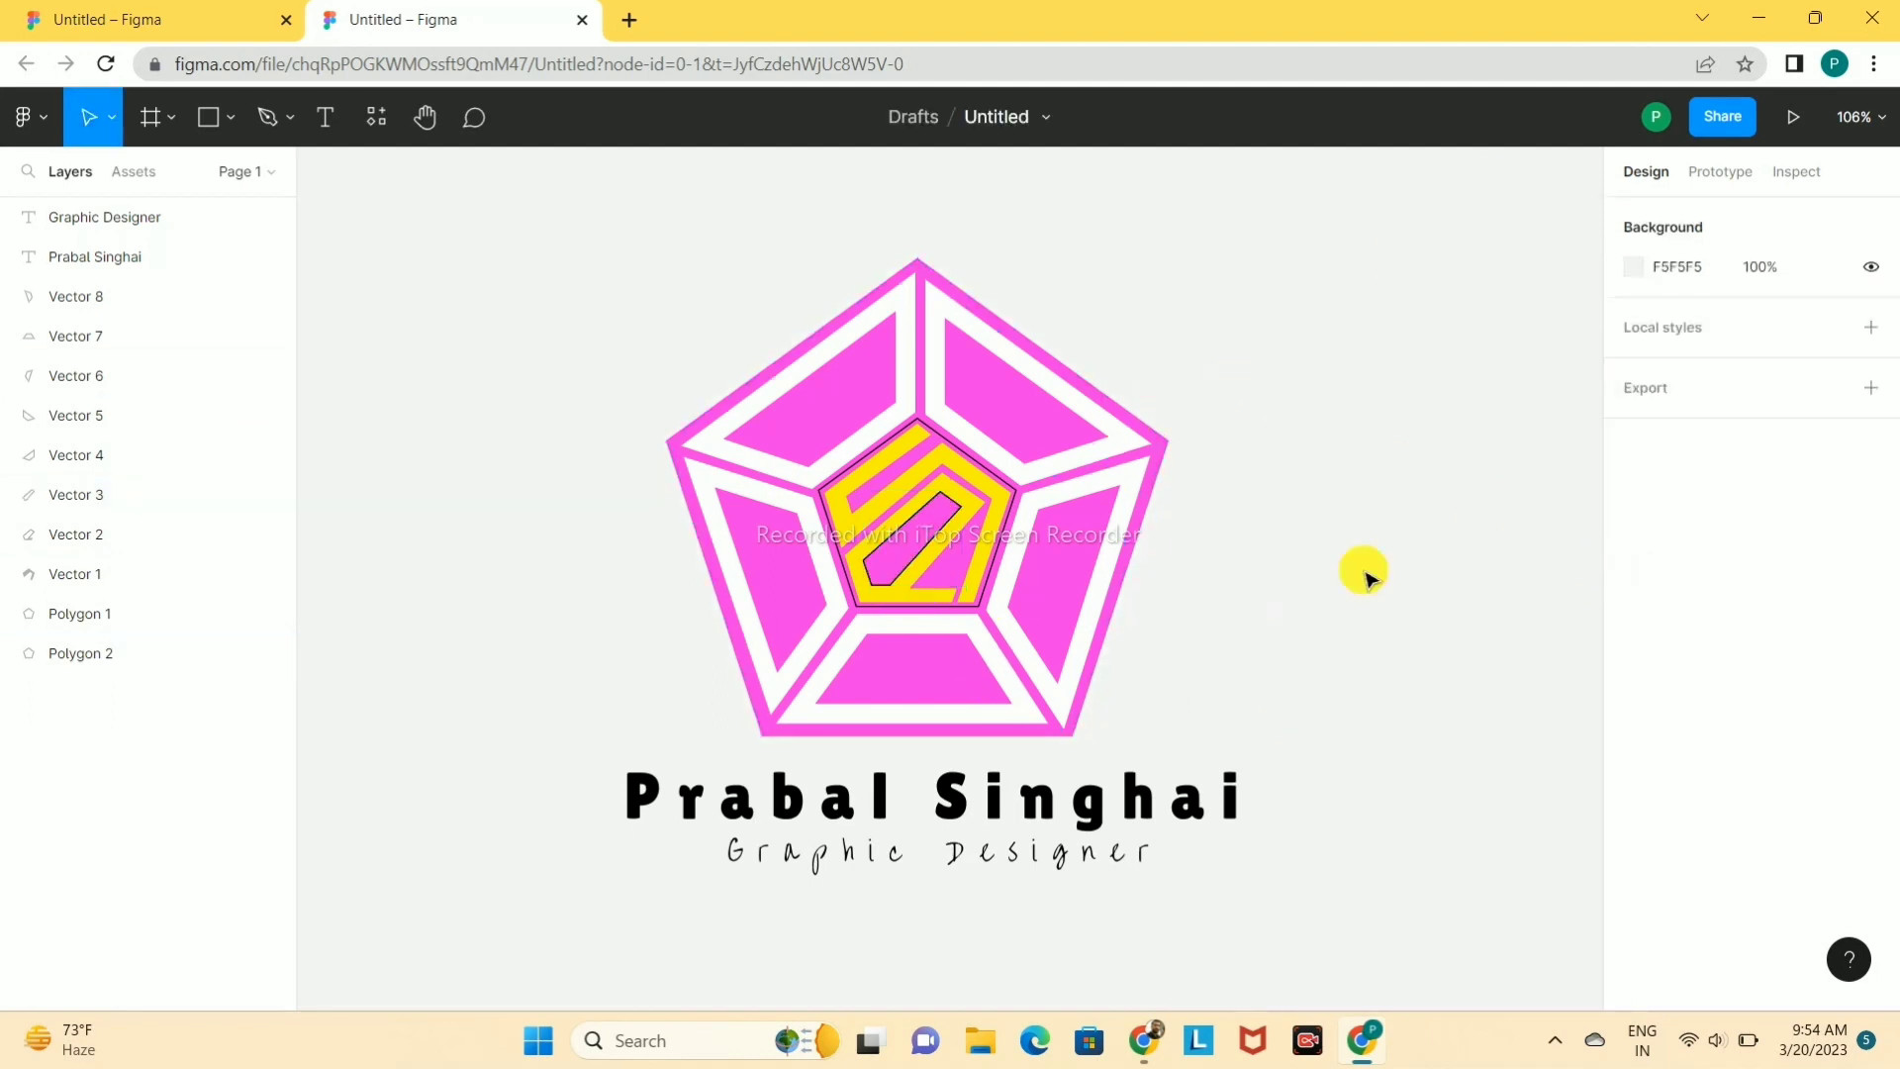
pyautogui.click(912, 539)
pyautogui.click(1870, 659)
pyautogui.click(1430, 585)
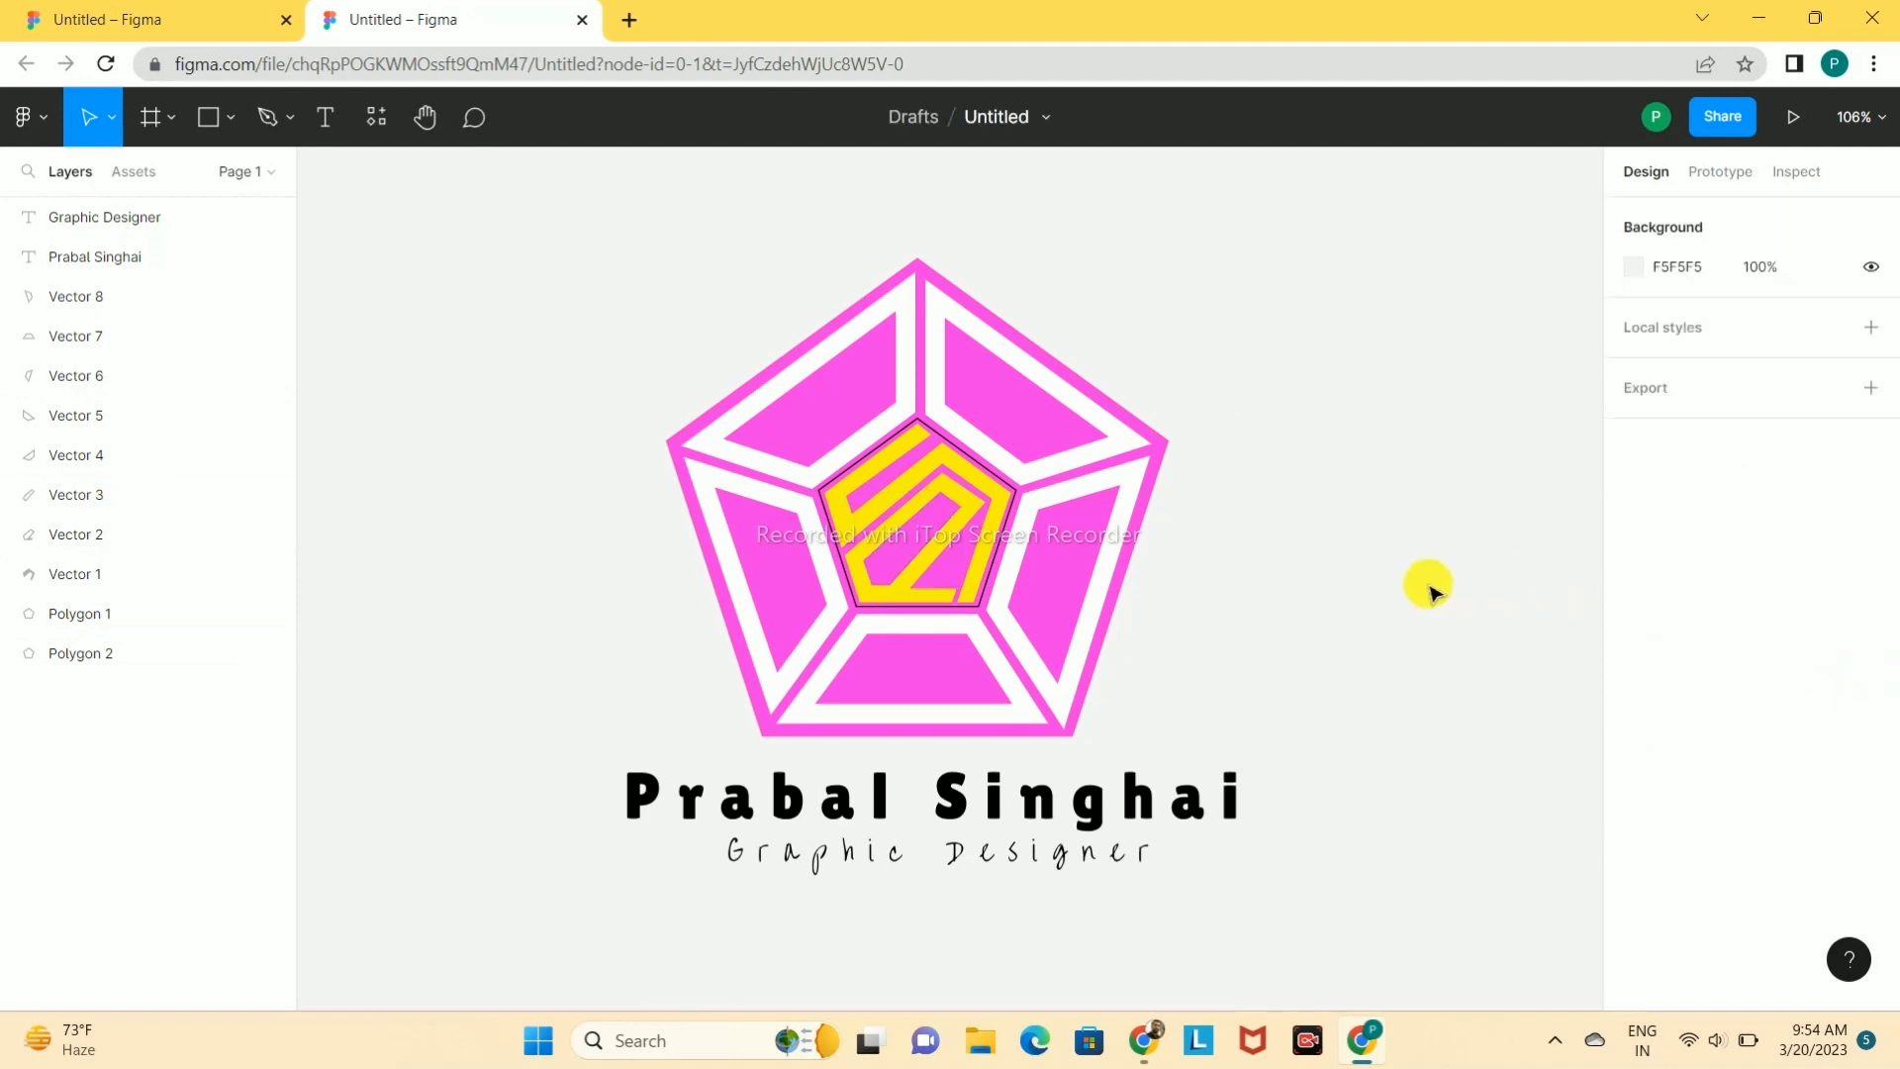
# - Remove the thin black stroke from the inner pentagon surrounding the yellow emblem
pyautogui.click(1004, 552)
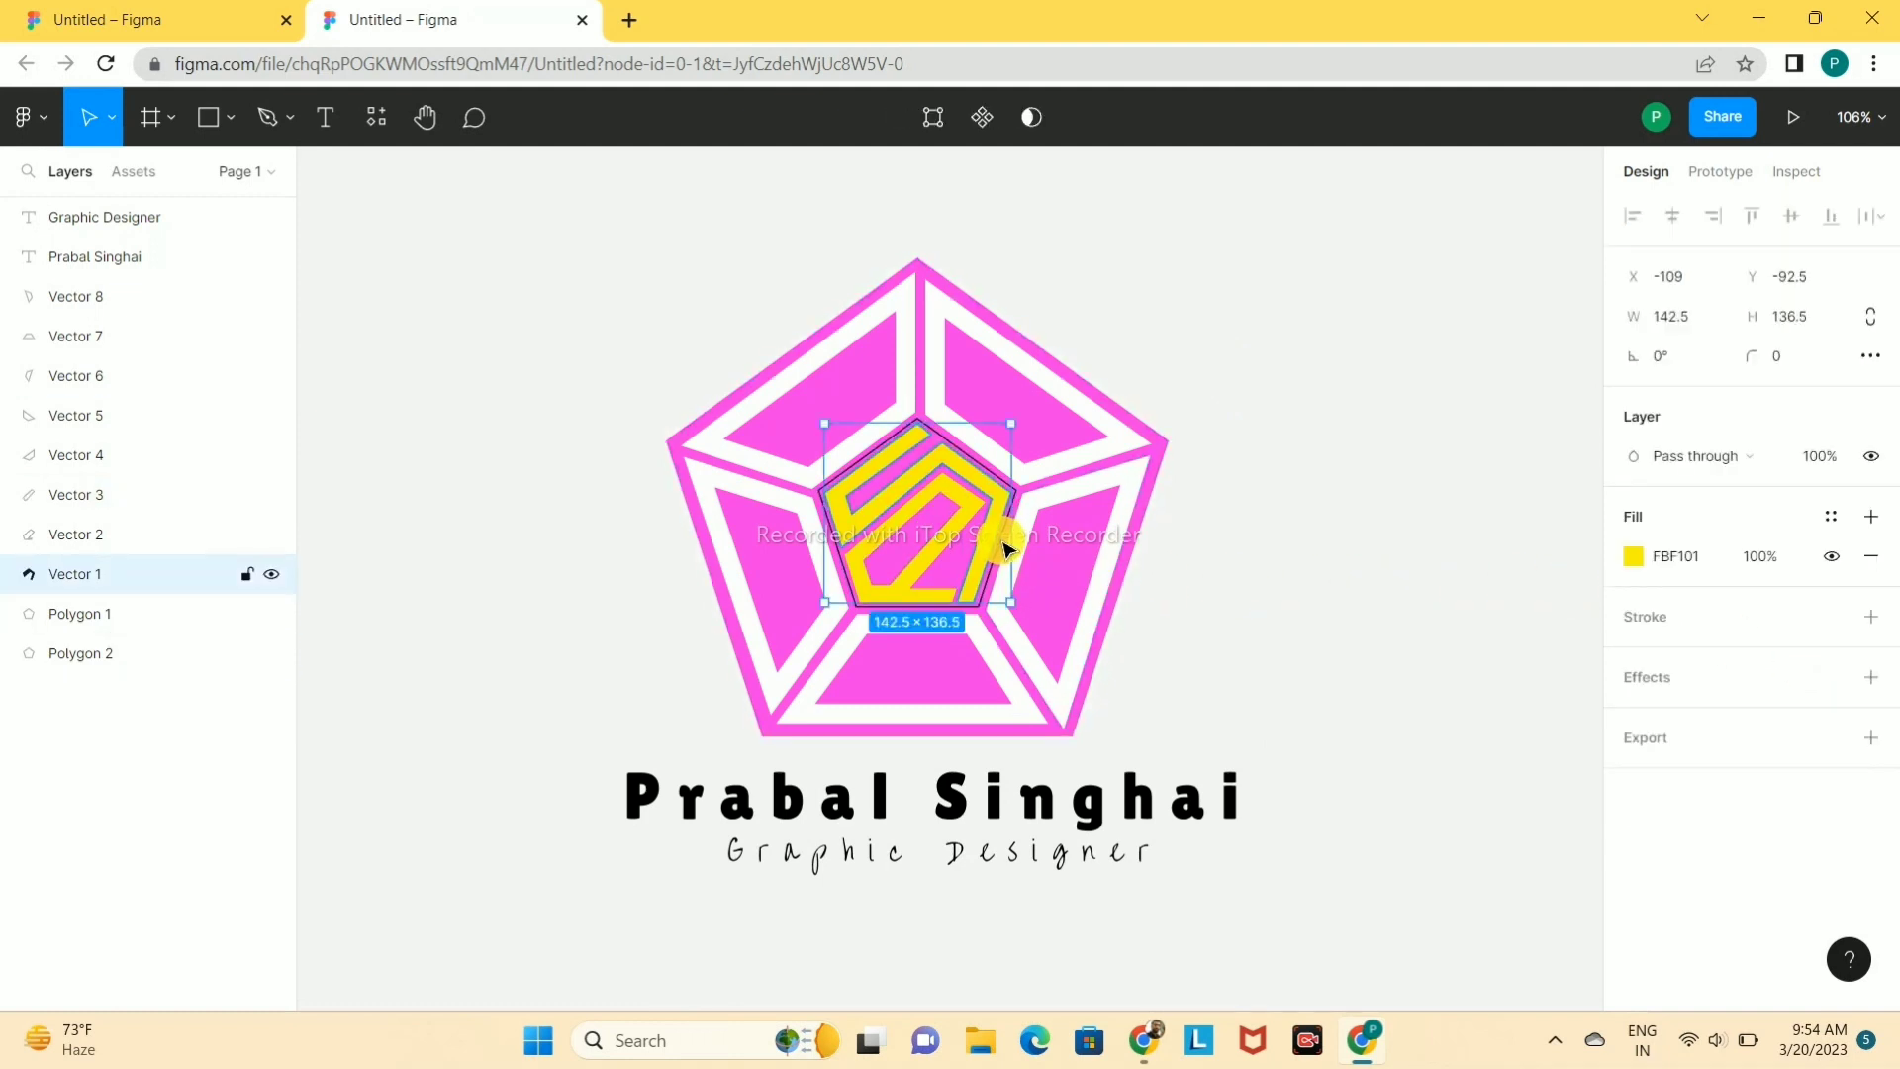
pyautogui.click(1174, 501)
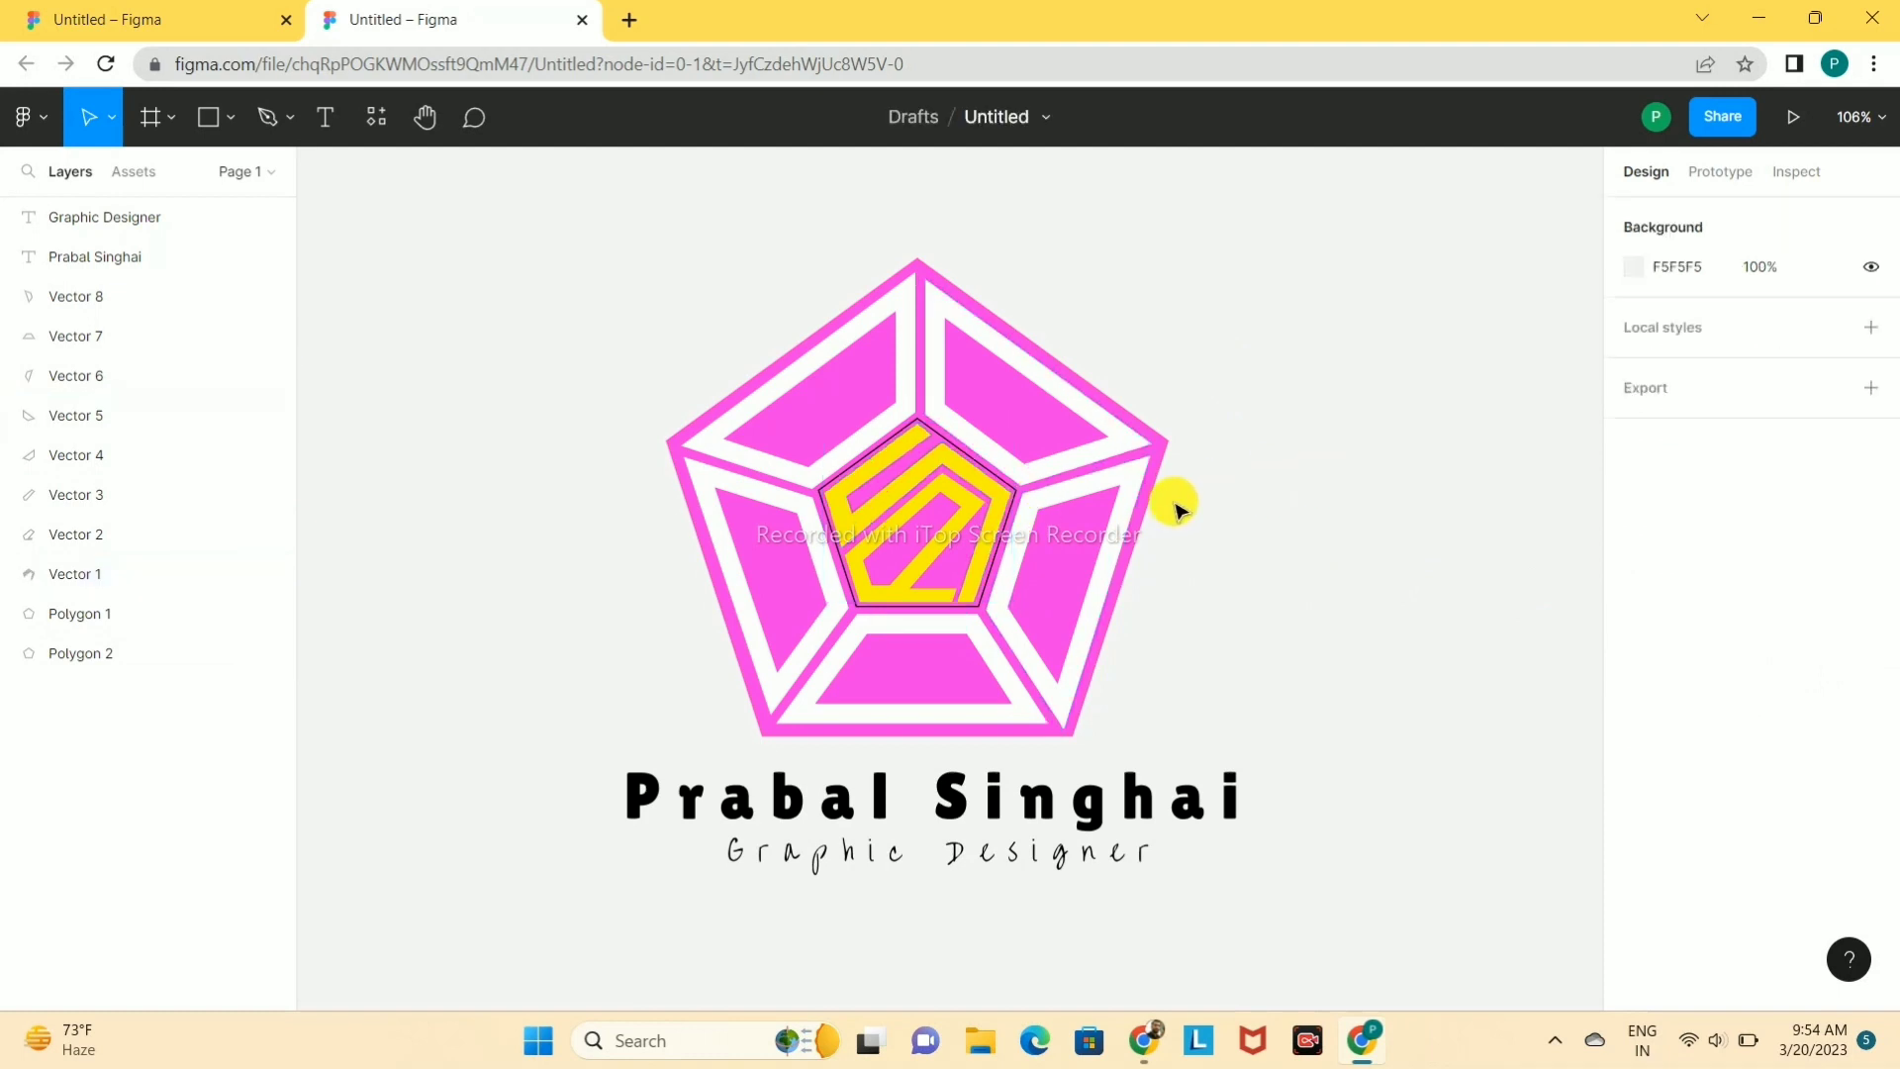
pyautogui.scroll(1, 1010, 579)
pyautogui.scroll(5, 1266, 519)
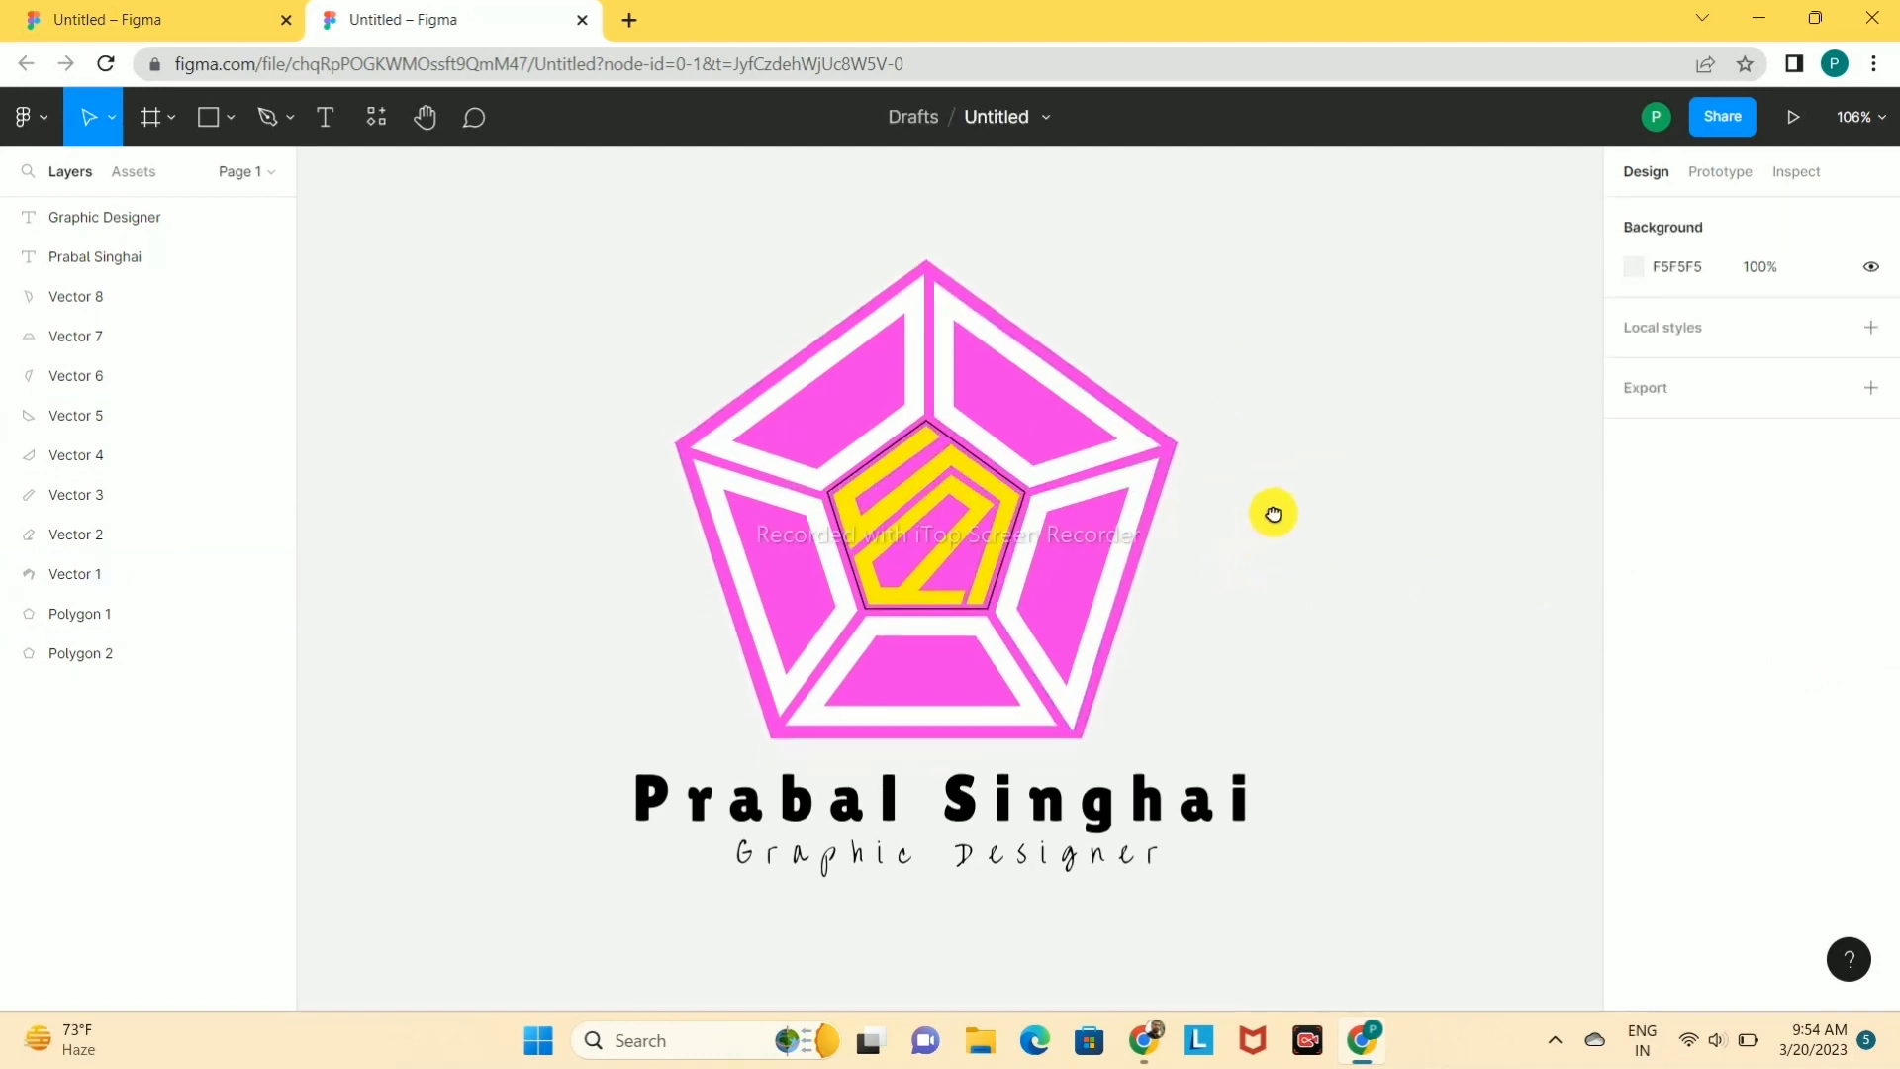
pyautogui.click(778, 614)
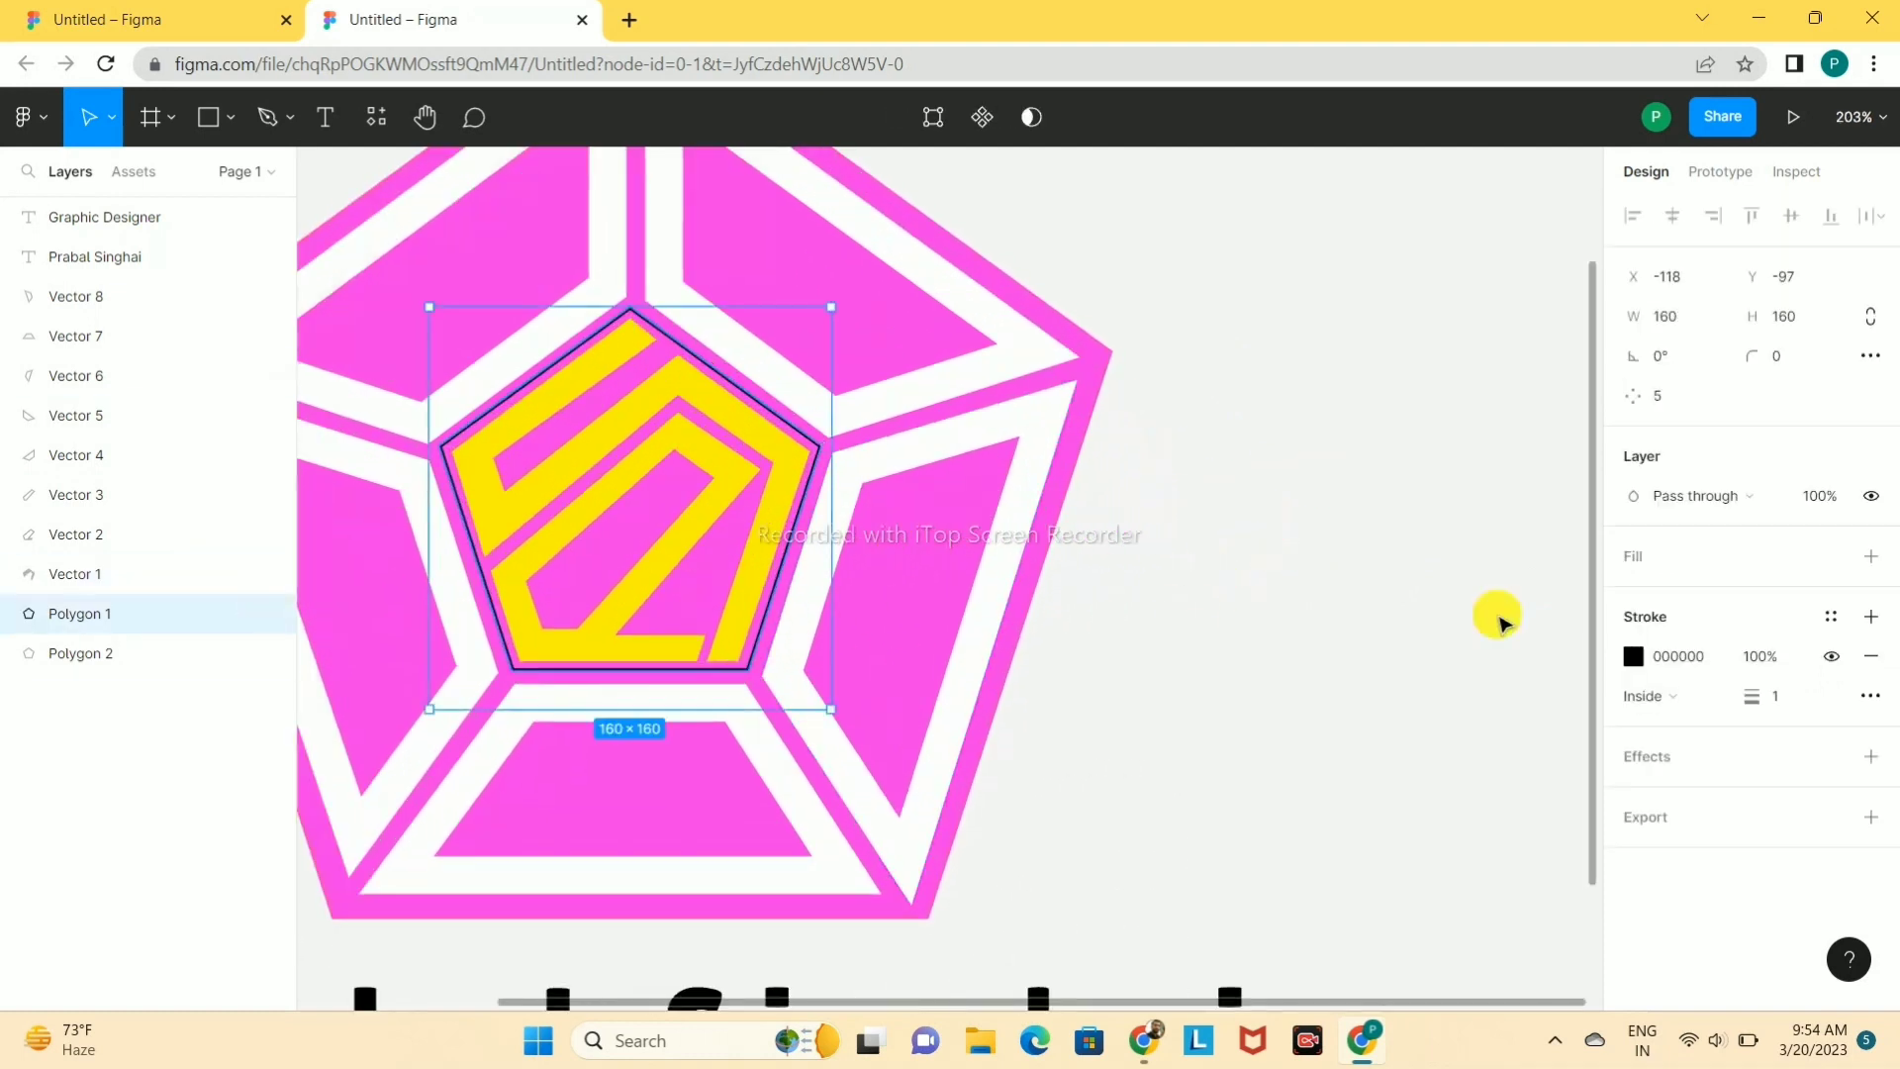
pyautogui.click(1870, 649)
pyautogui.click(1573, 653)
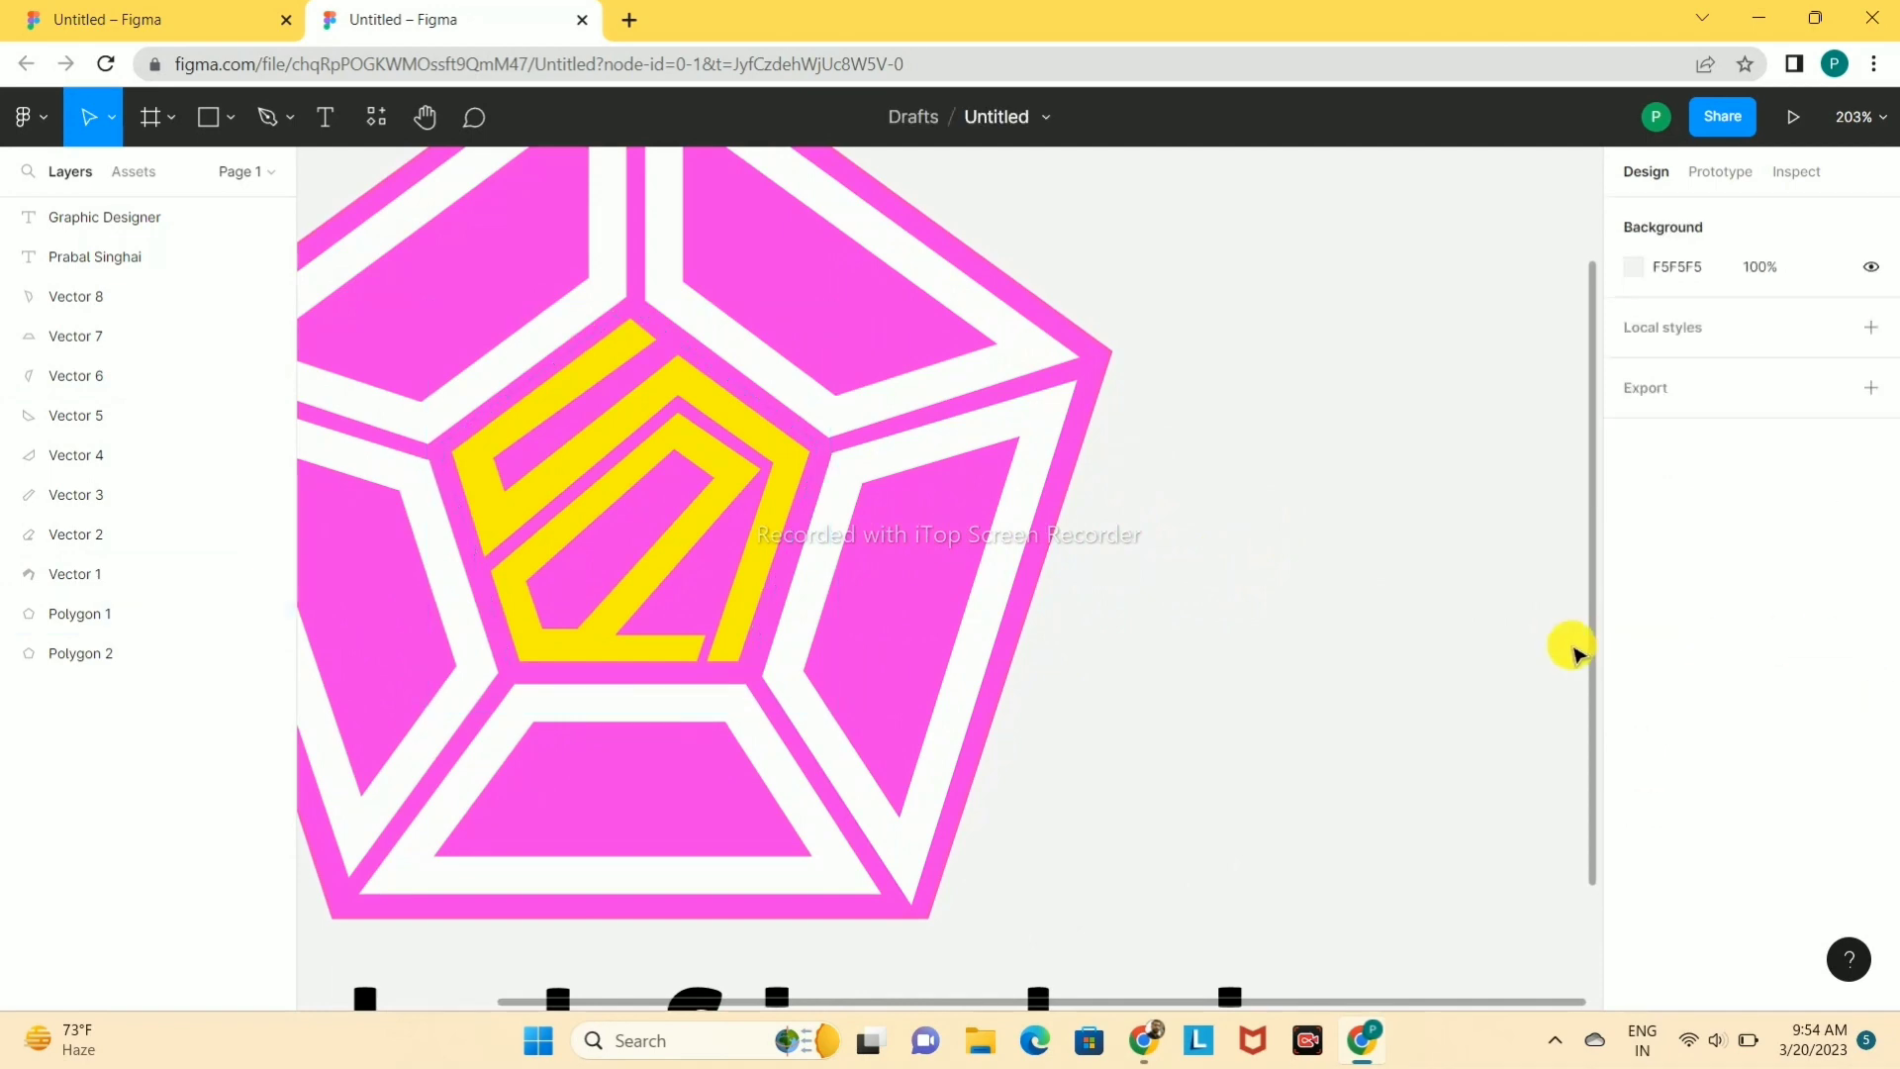
# - Try the emblem's yellow as the stroke colour of the ring's bottom shape
pyautogui.hotkey('shift', '1')
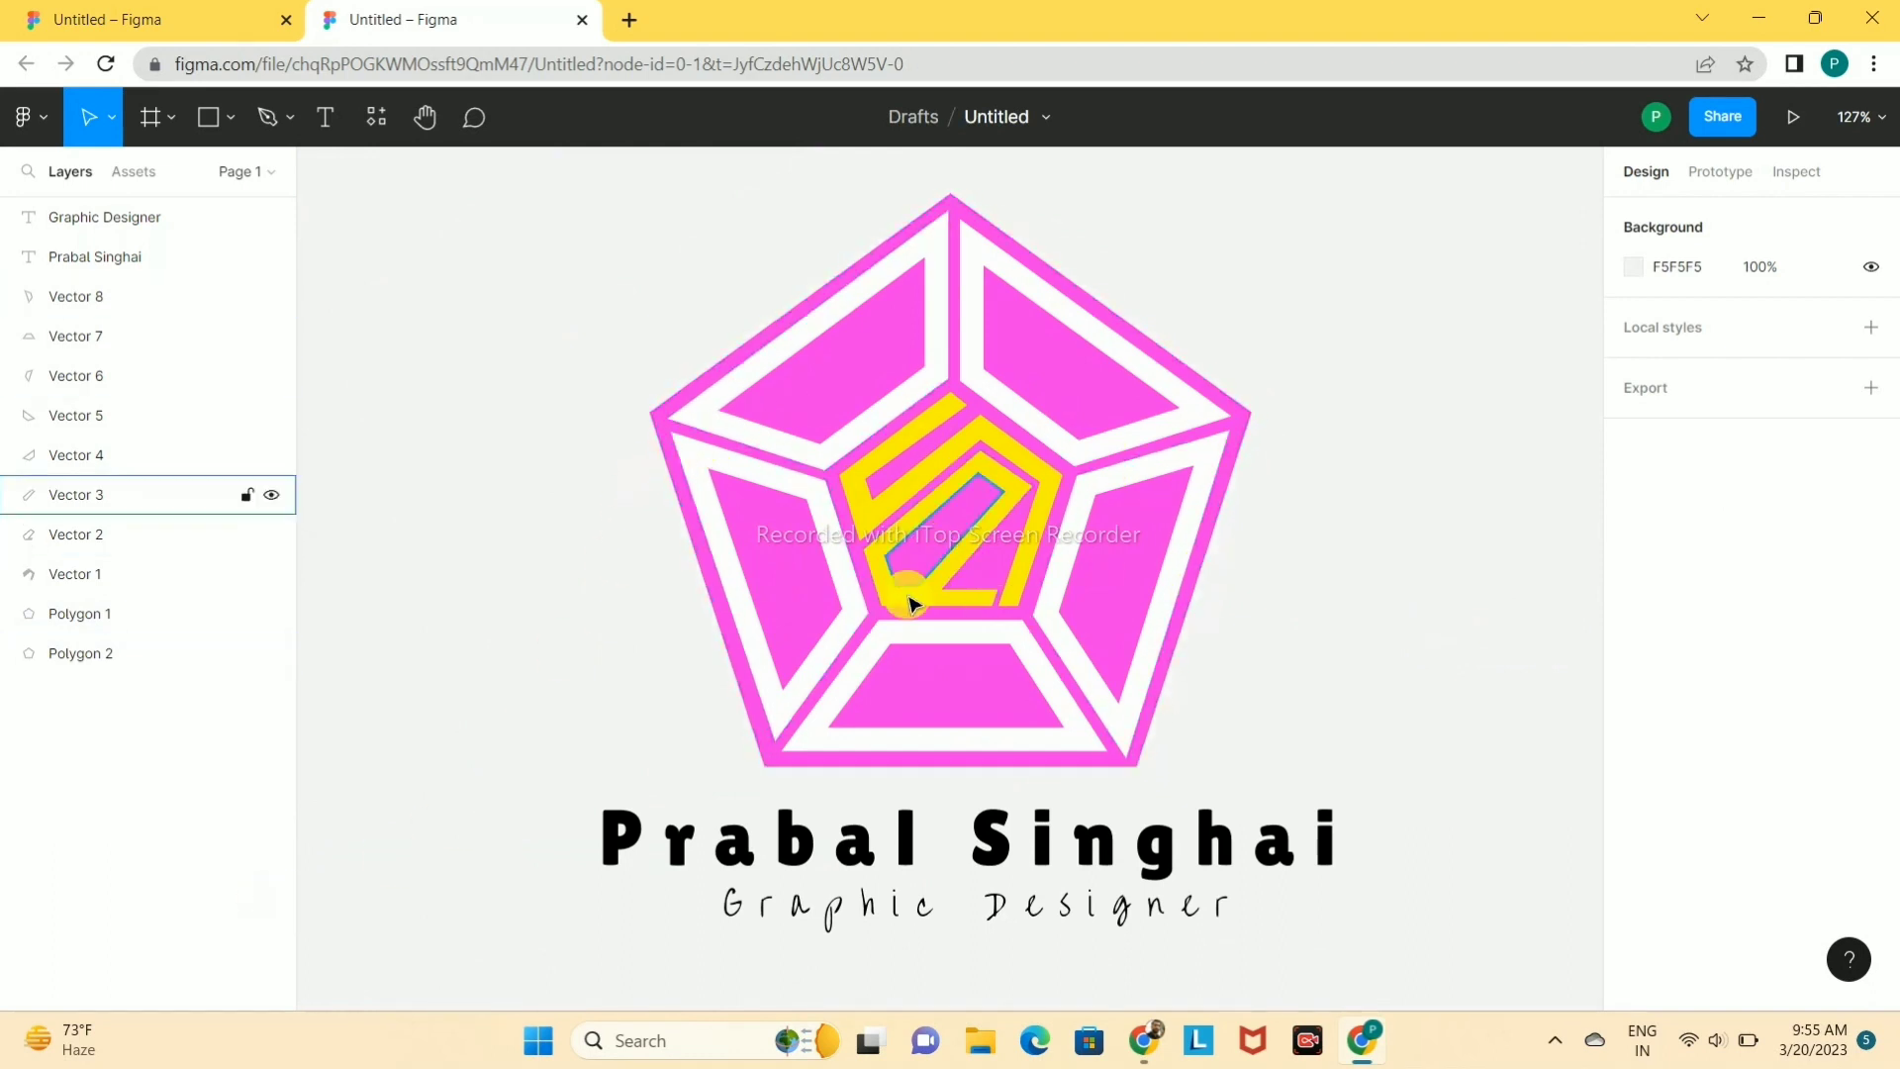
pyautogui.click(906, 647)
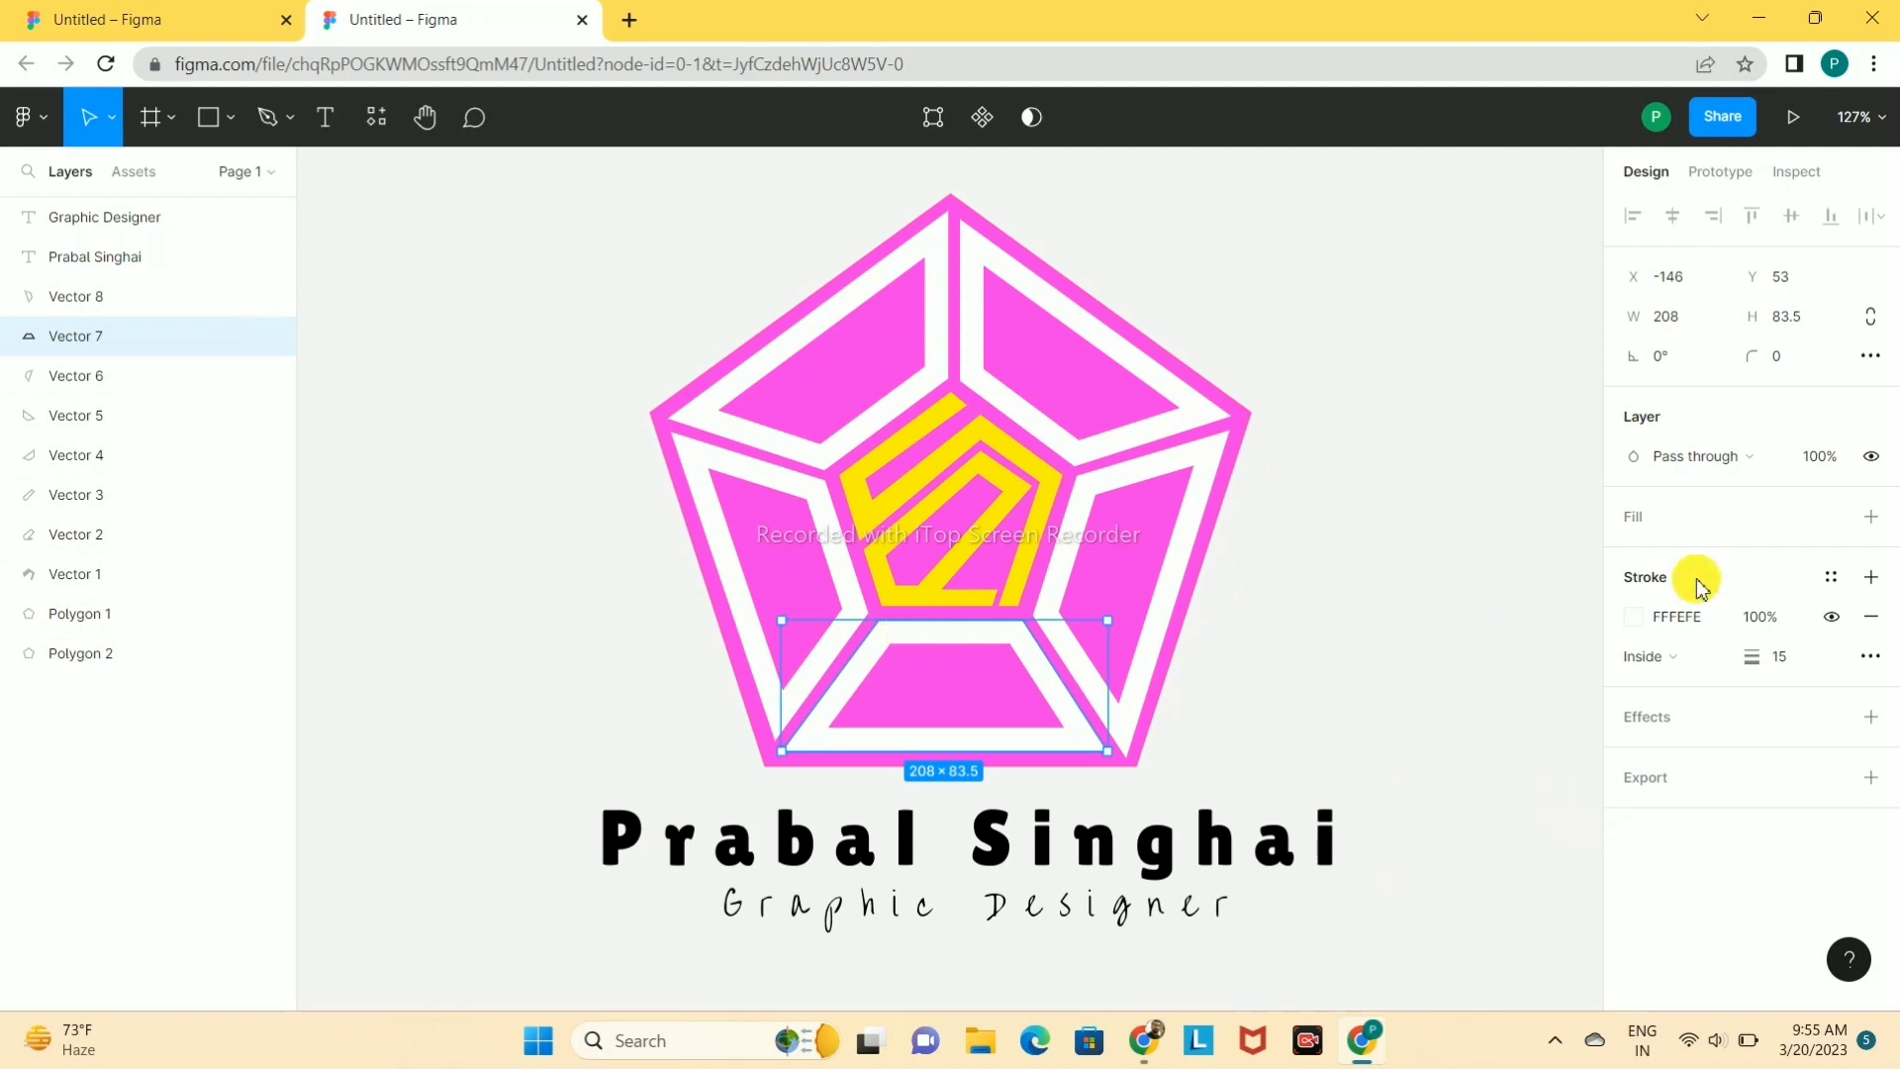
pyautogui.click(1635, 617)
pyautogui.click(1341, 735)
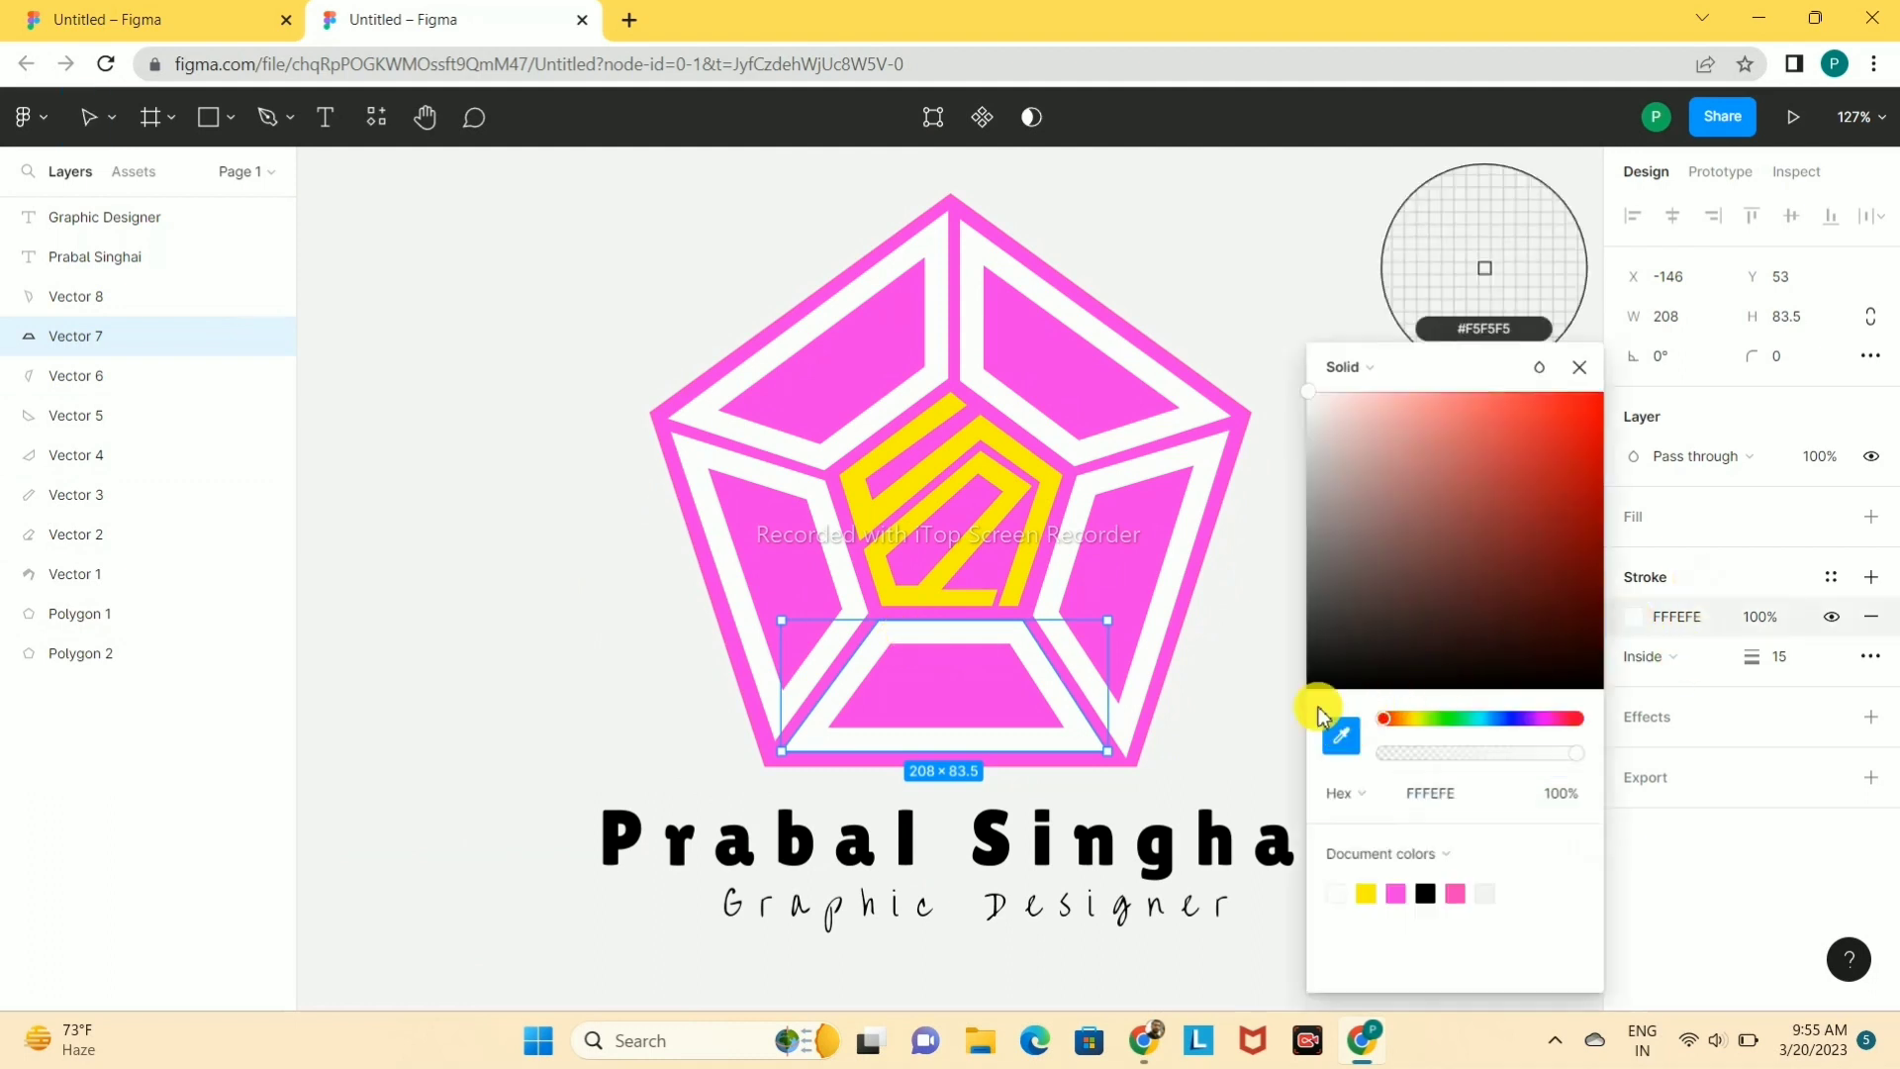
pyautogui.click(1033, 467)
pyautogui.click(1198, 465)
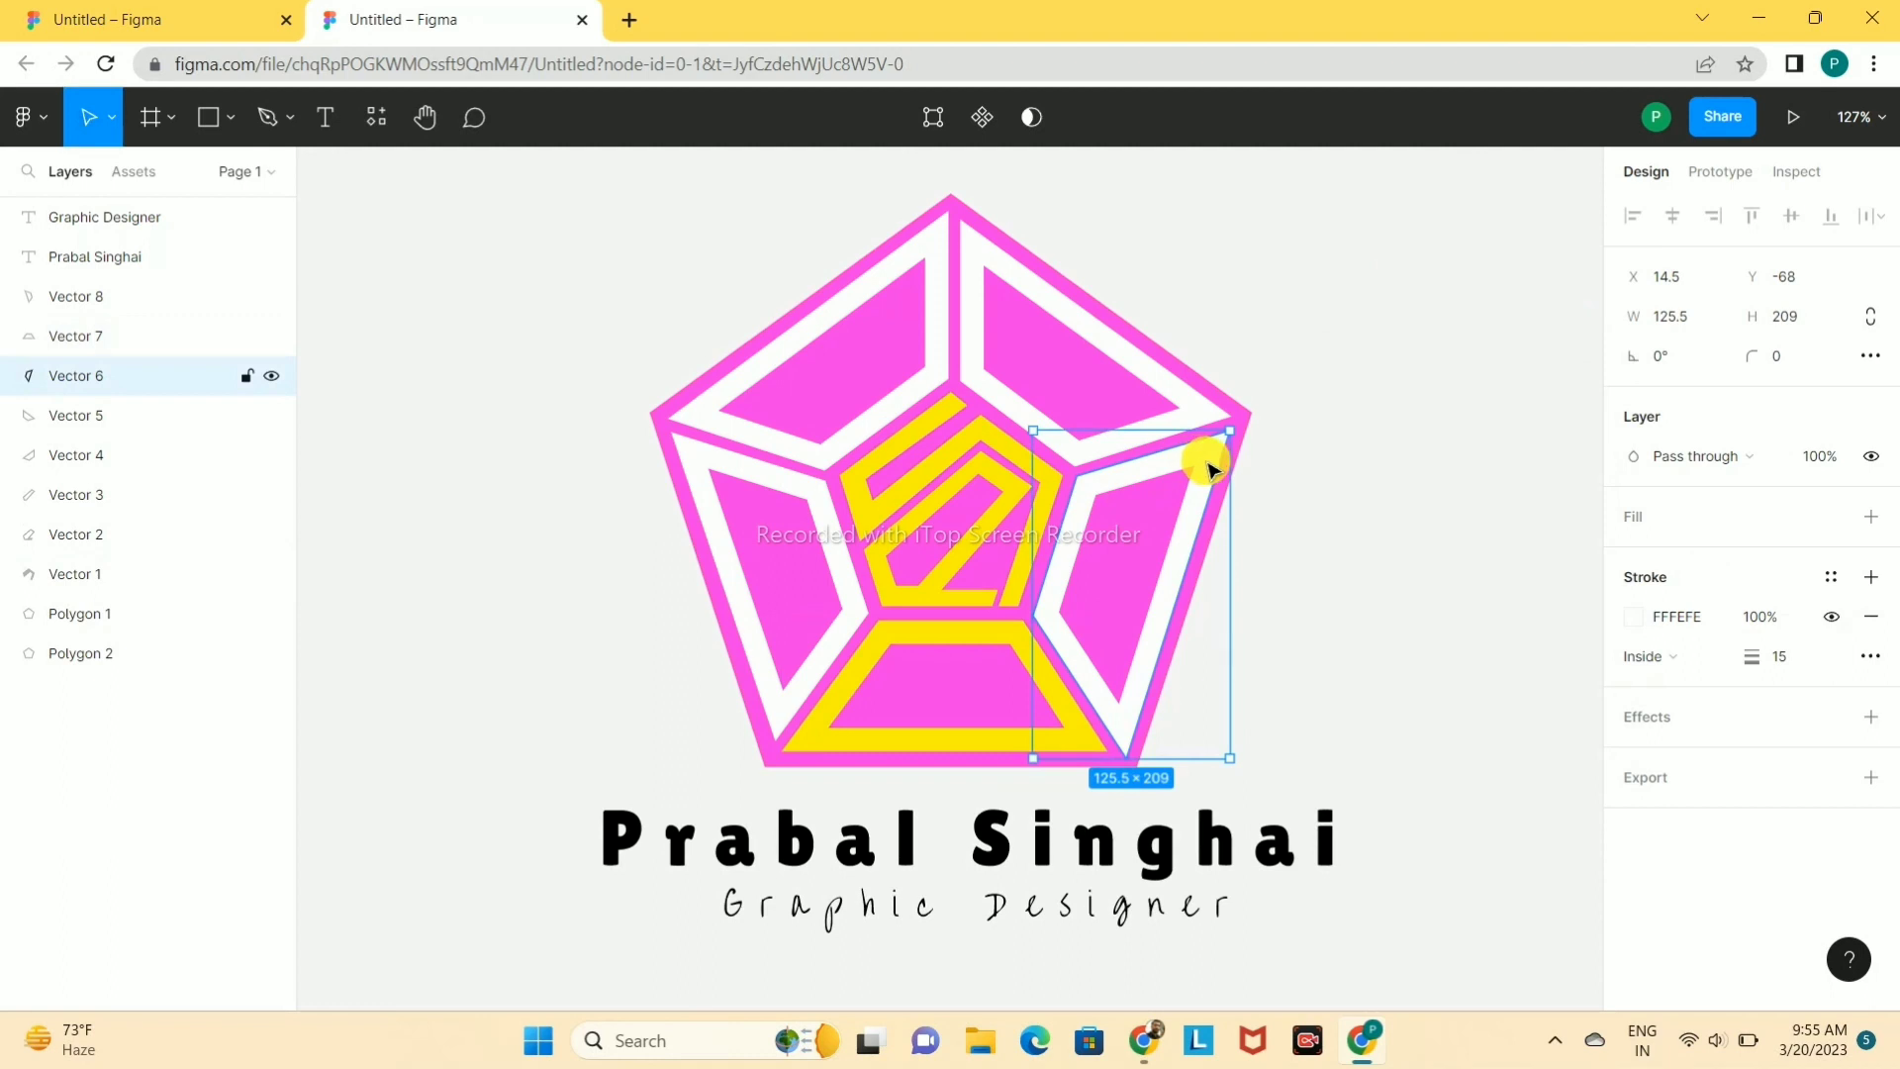
# - Undo the yellow recolouring of the ring's bottom shape
pyautogui.hotkey('ctrl', 'z')
pyautogui.hotkey('ctrl', 'z')
pyautogui.click(1370, 425)
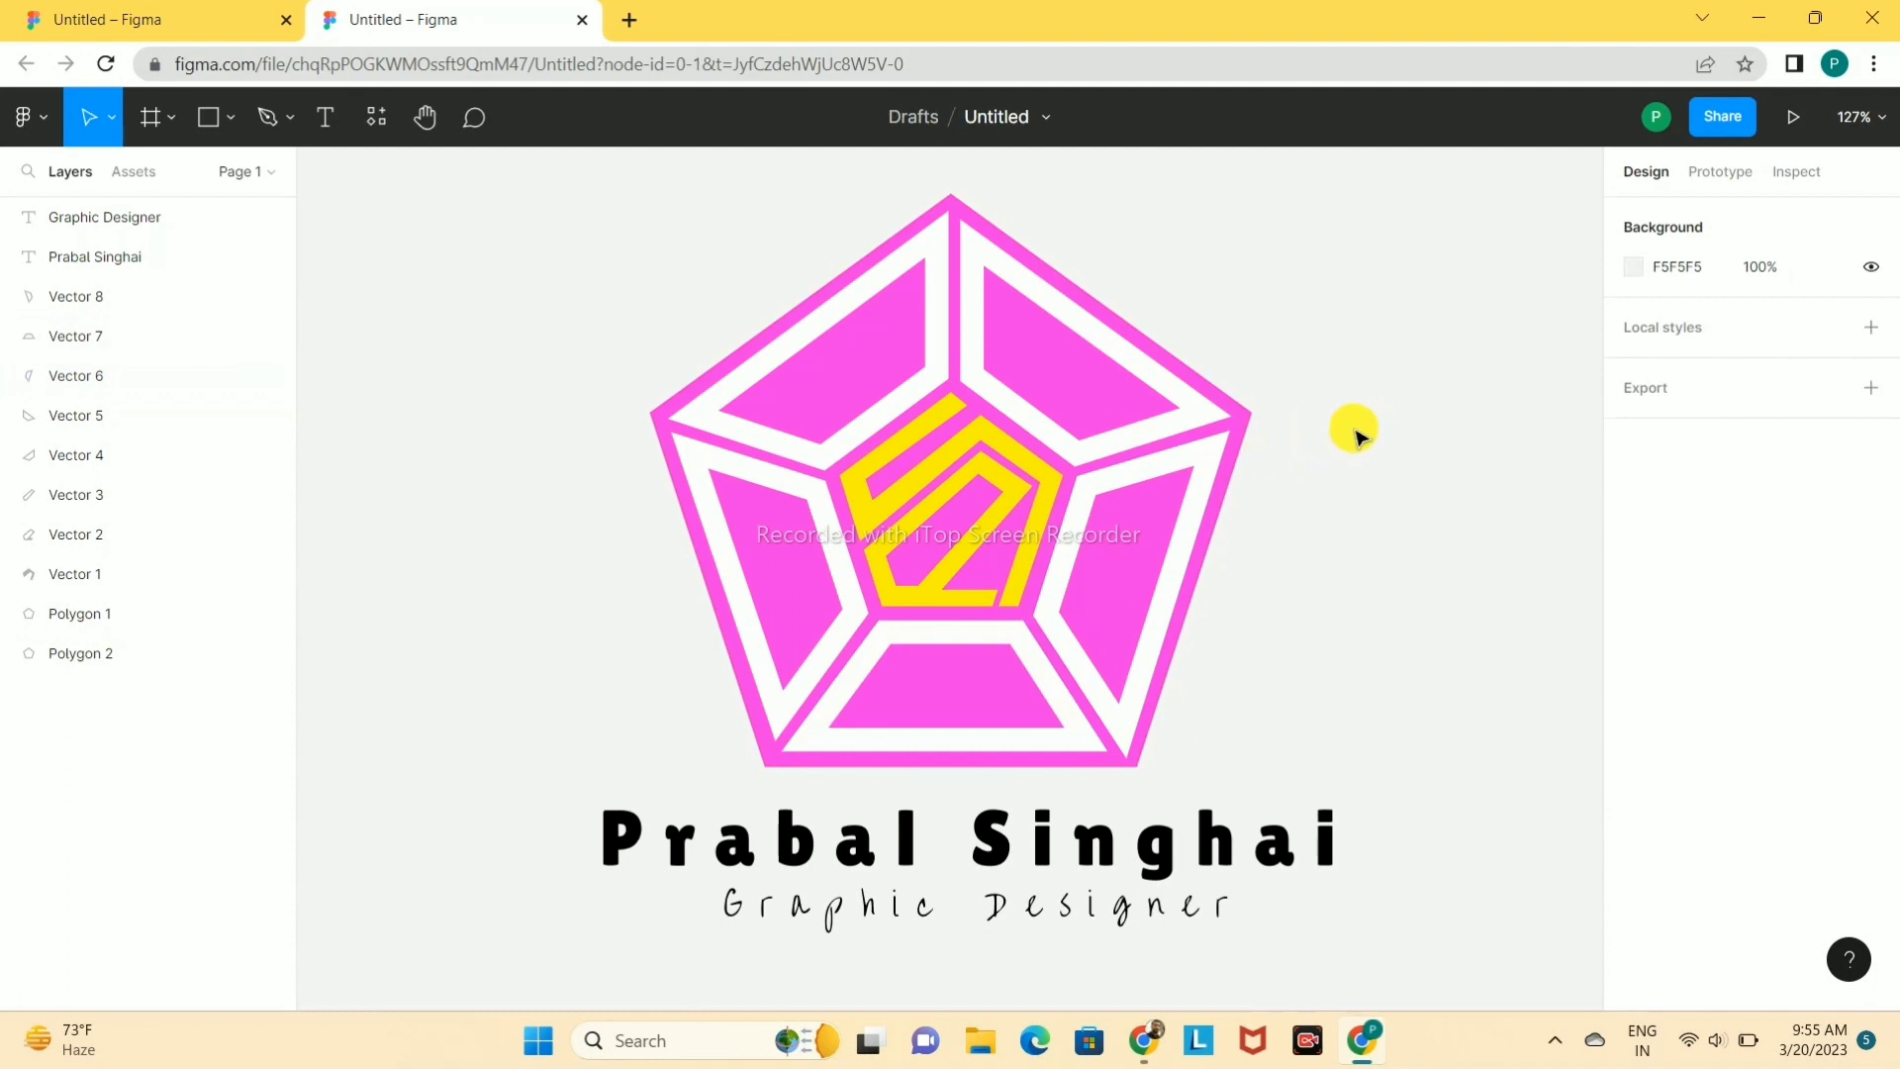
# - Set the fill of the name text below the pentagon to yellow FBF101, sampled from the central emblem
pyautogui.click(1103, 817)
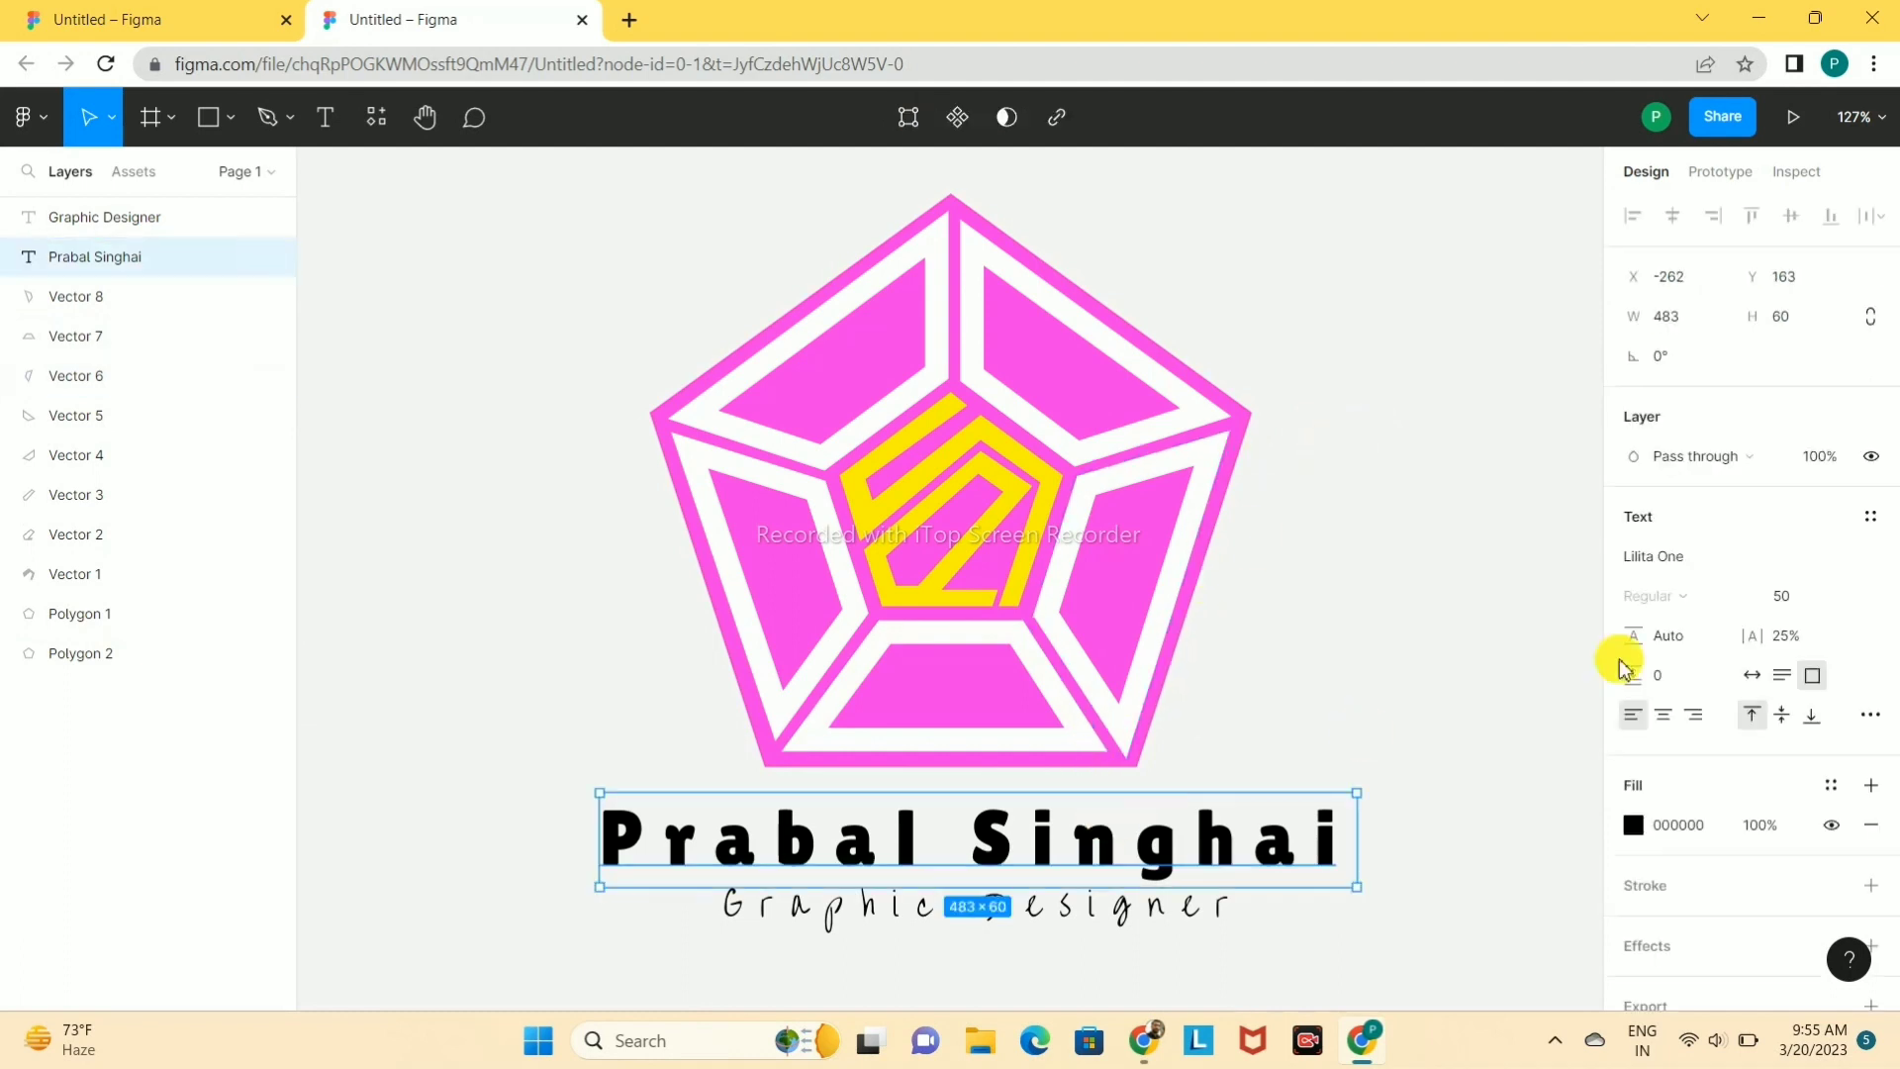
pyautogui.click(1634, 825)
pyautogui.click(1341, 734)
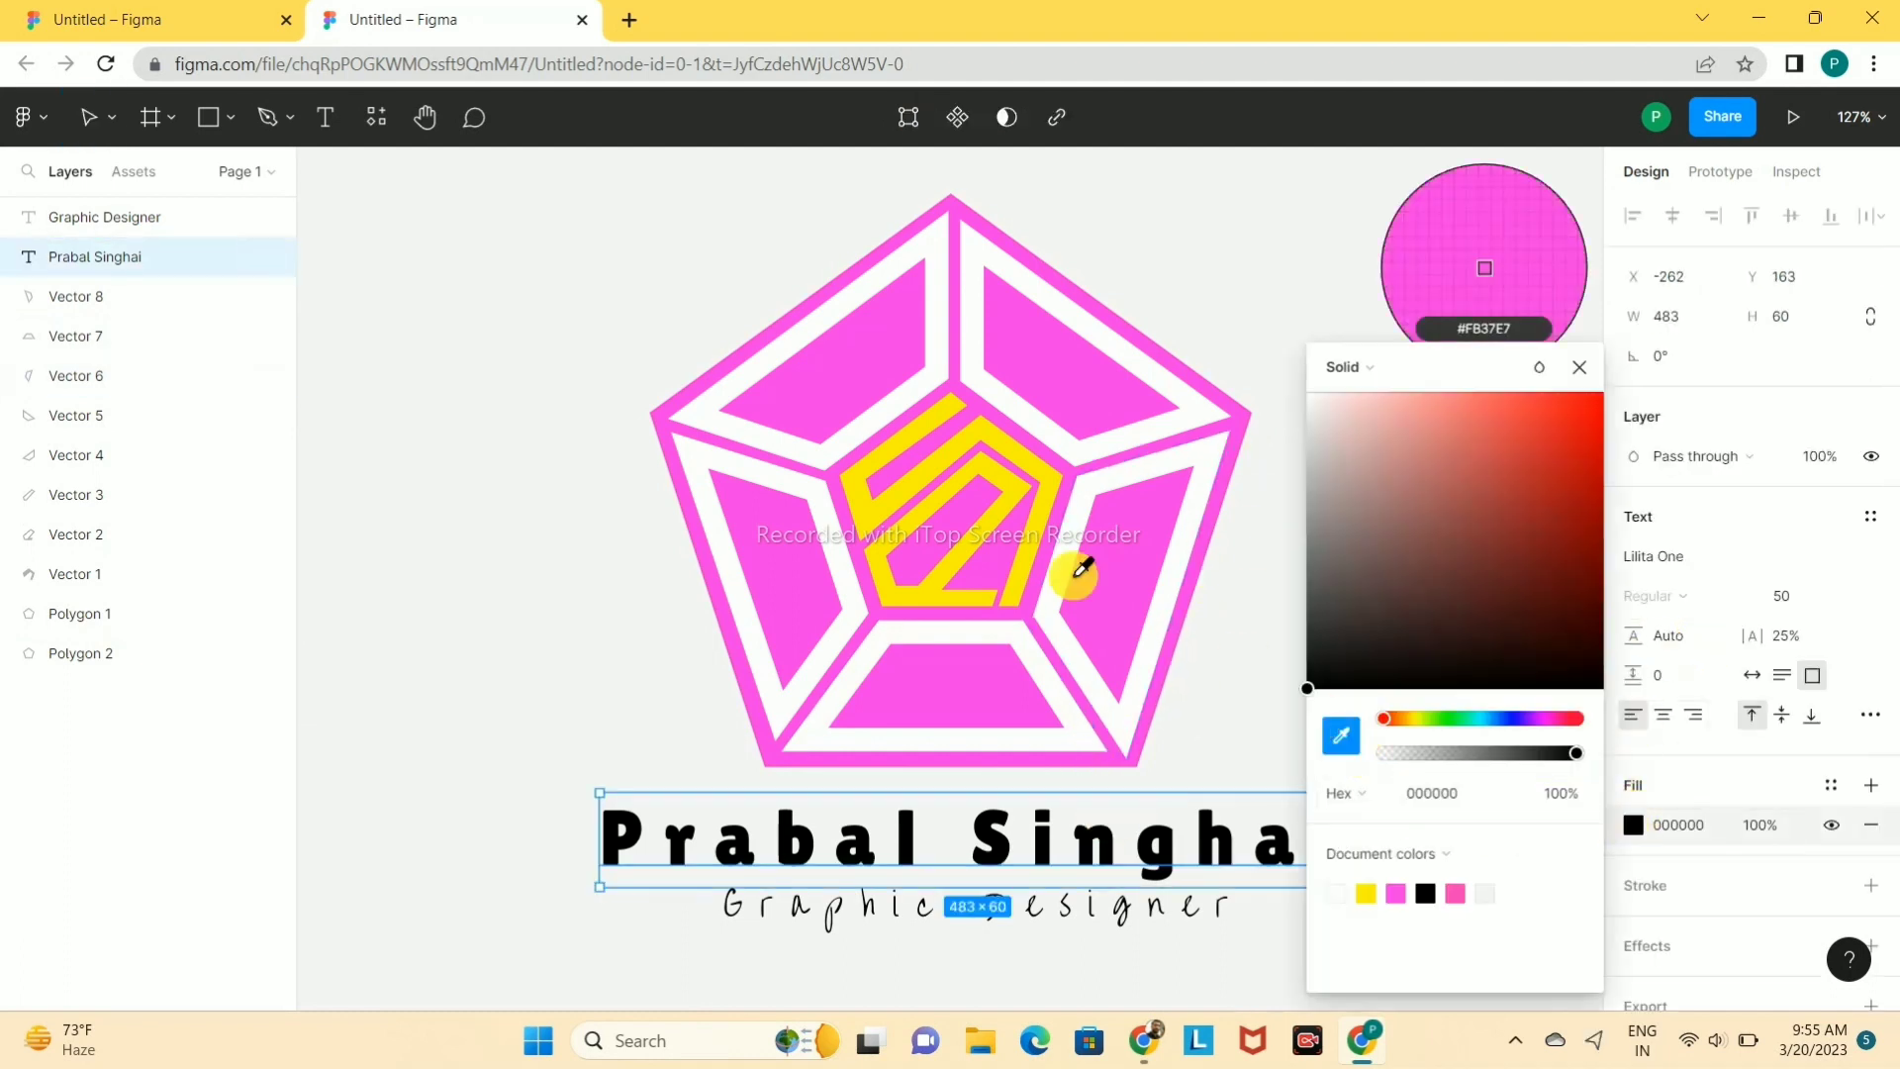
pyautogui.click(984, 526)
pyautogui.click(1205, 291)
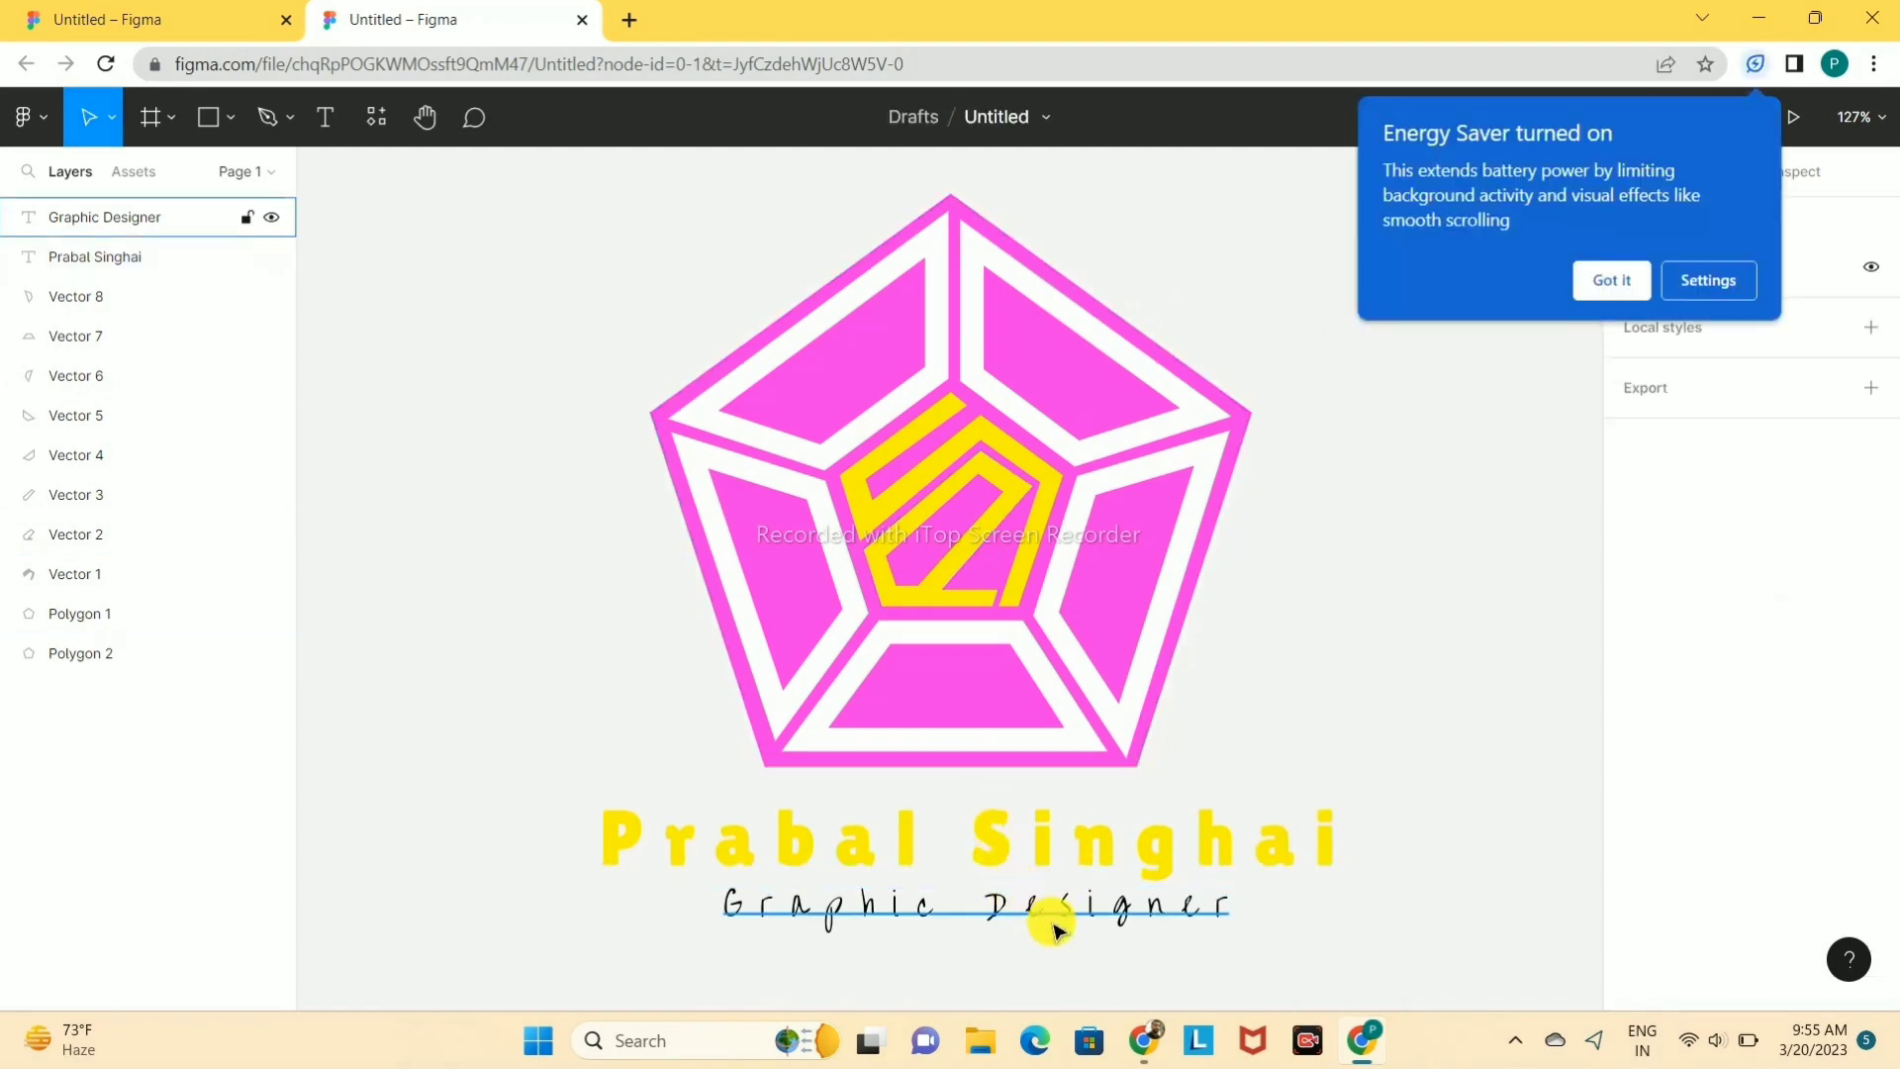
# - Darken the fill of the name text below the pentagon to a deeper mustard yellow
pyautogui.click(1112, 835)
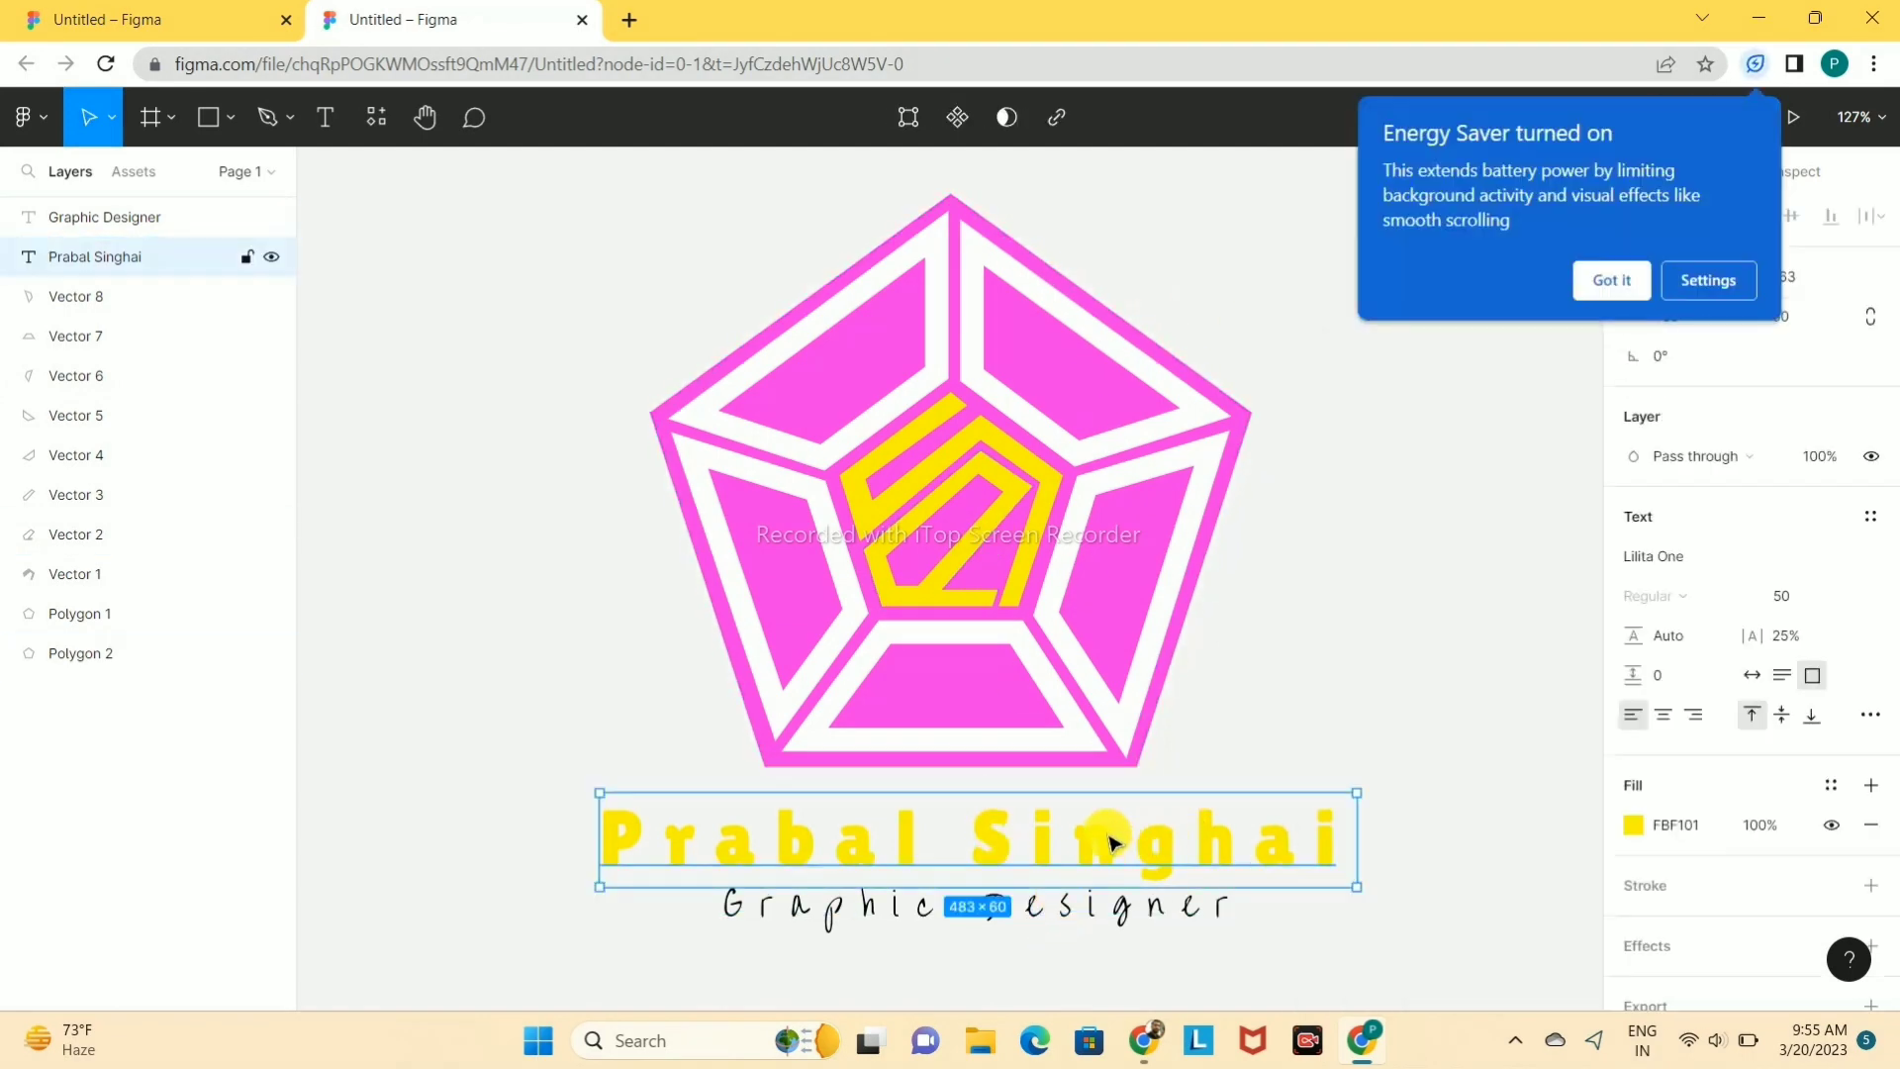
pyautogui.click(1634, 825)
pyautogui.moveTo(1418, 728); pyautogui.dragTo(1425, 727)
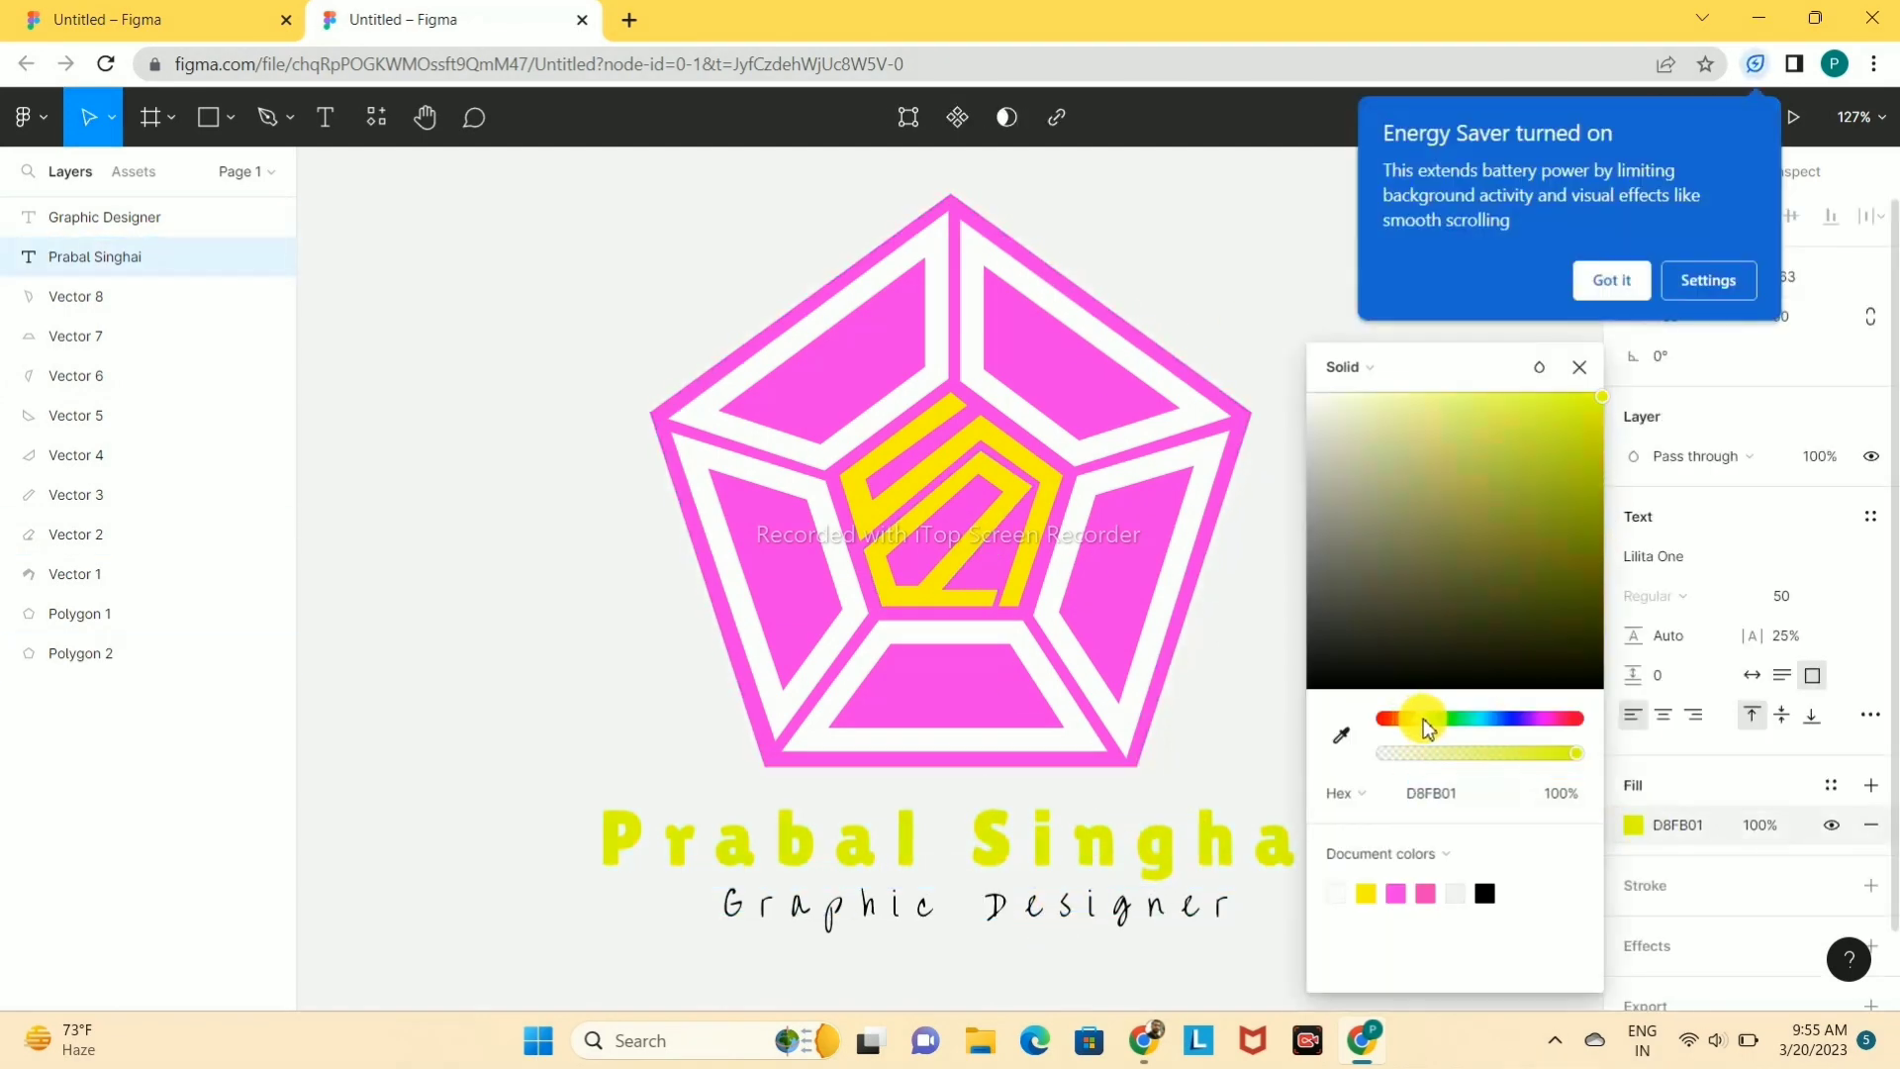
pyautogui.moveTo(1583, 405)
pyautogui.mouseDown()
pyautogui.moveTo(1567, 455)
pyautogui.moveTo(1589, 428)
pyautogui.mouseUp()
pyautogui.click(641, 510)
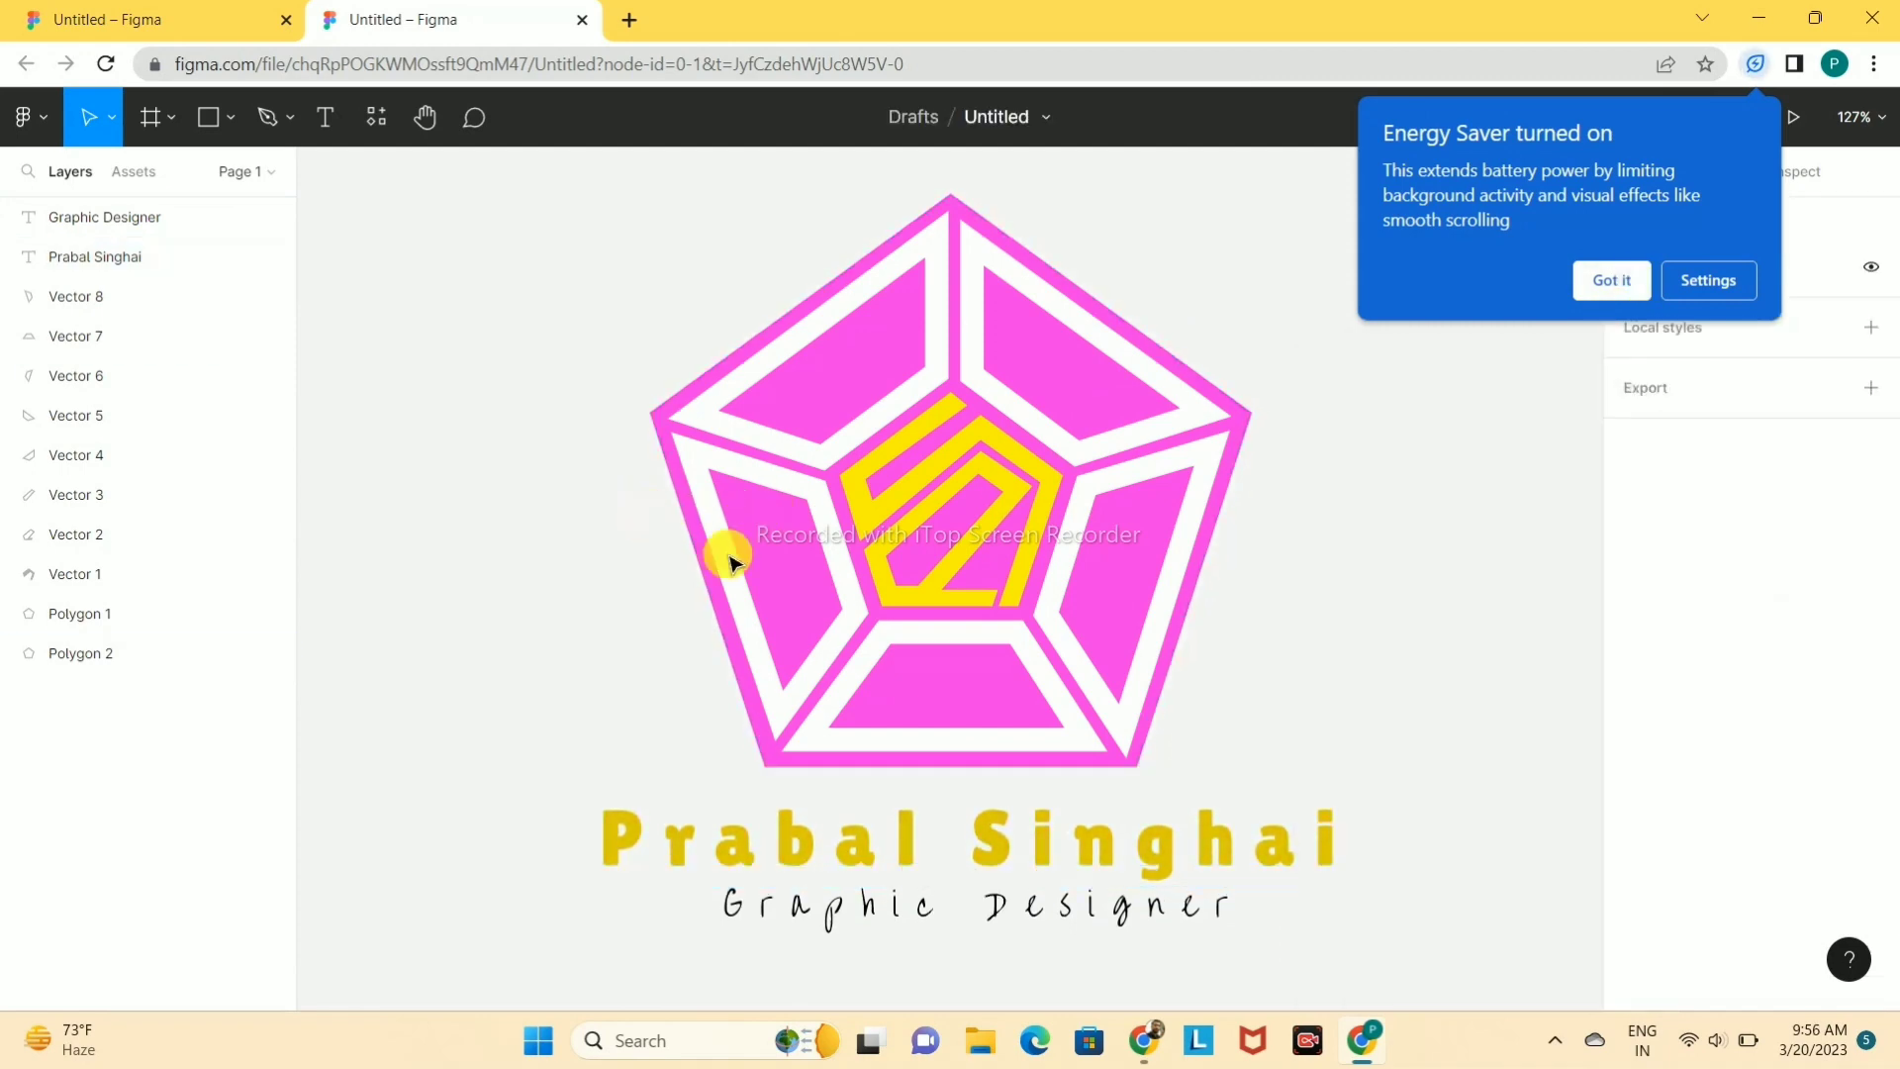
# - Set the fill of the "Graphic Designer" tagline to the pentagon's pink by sampling it, and dismiss the browser's Energy Saver notice
pyautogui.click(839, 921)
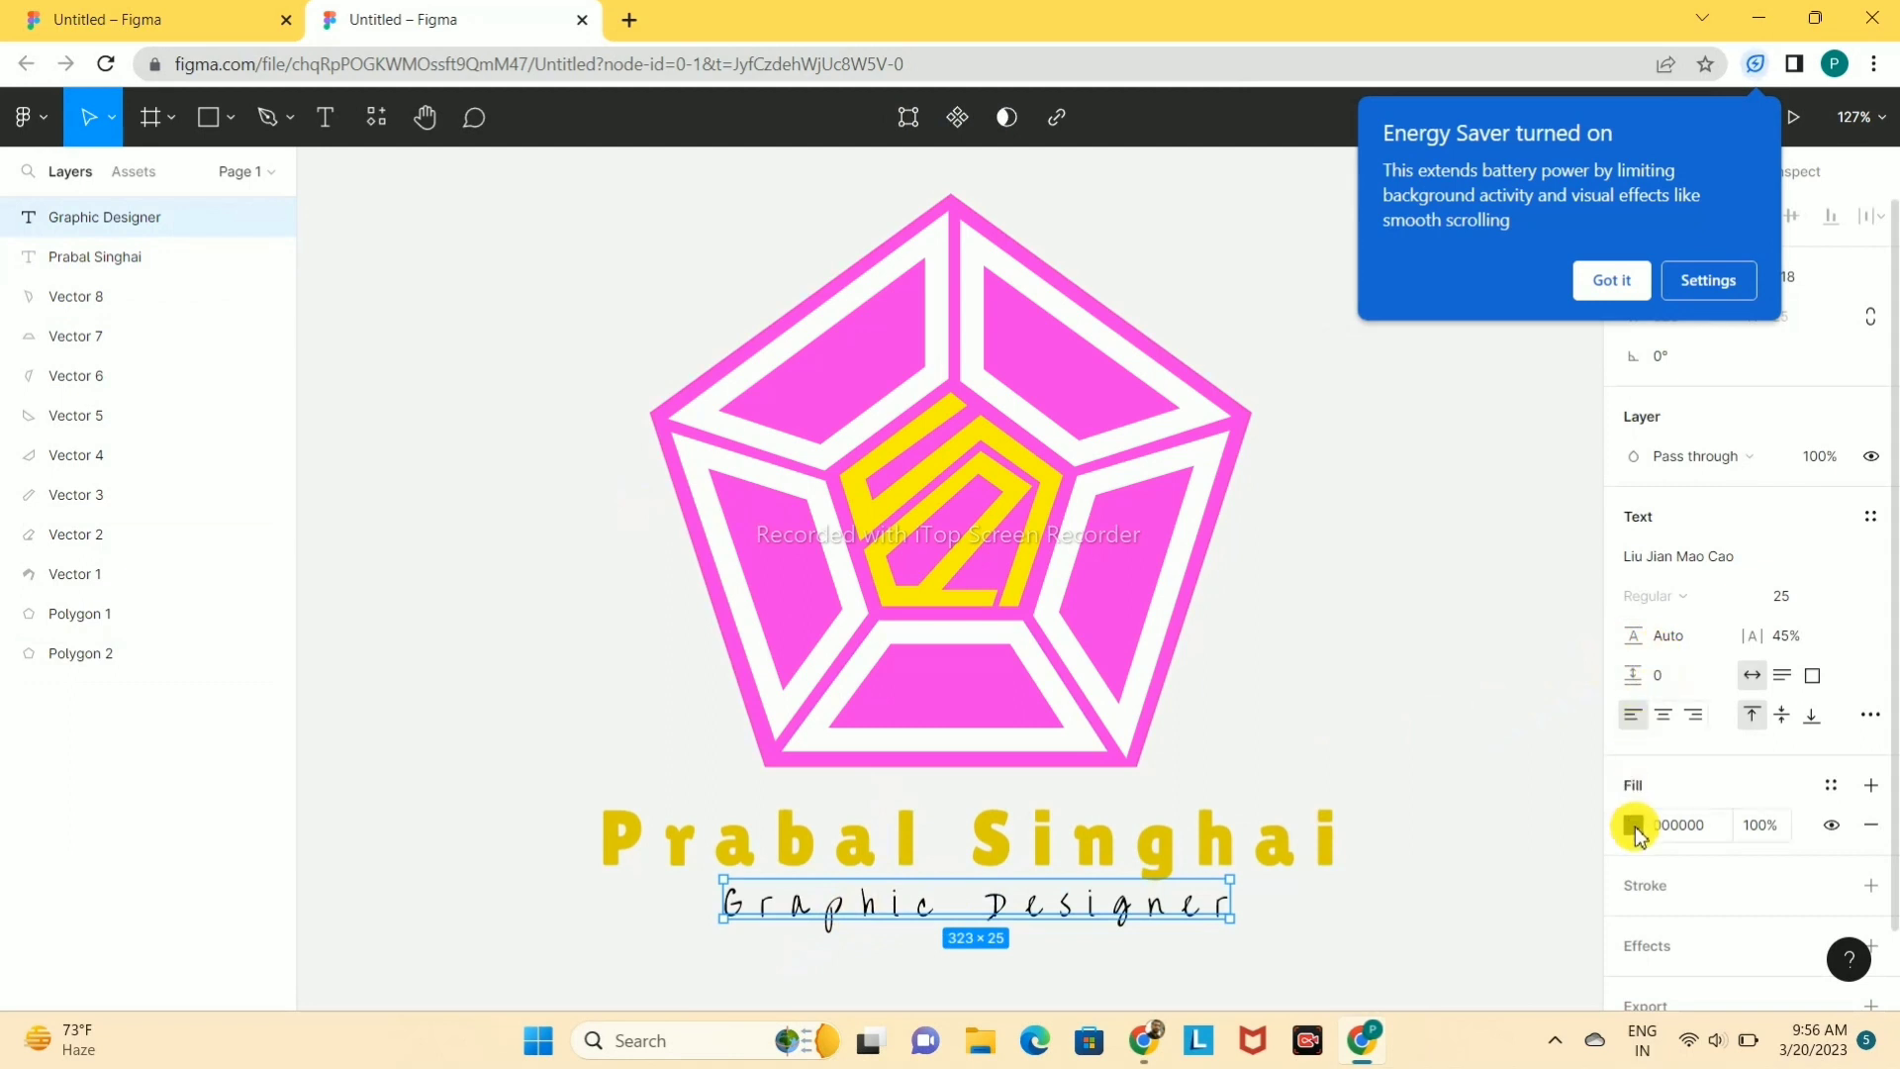
pyautogui.click(1632, 824)
pyautogui.click(1336, 734)
pyautogui.click(1114, 639)
pyautogui.click(554, 515)
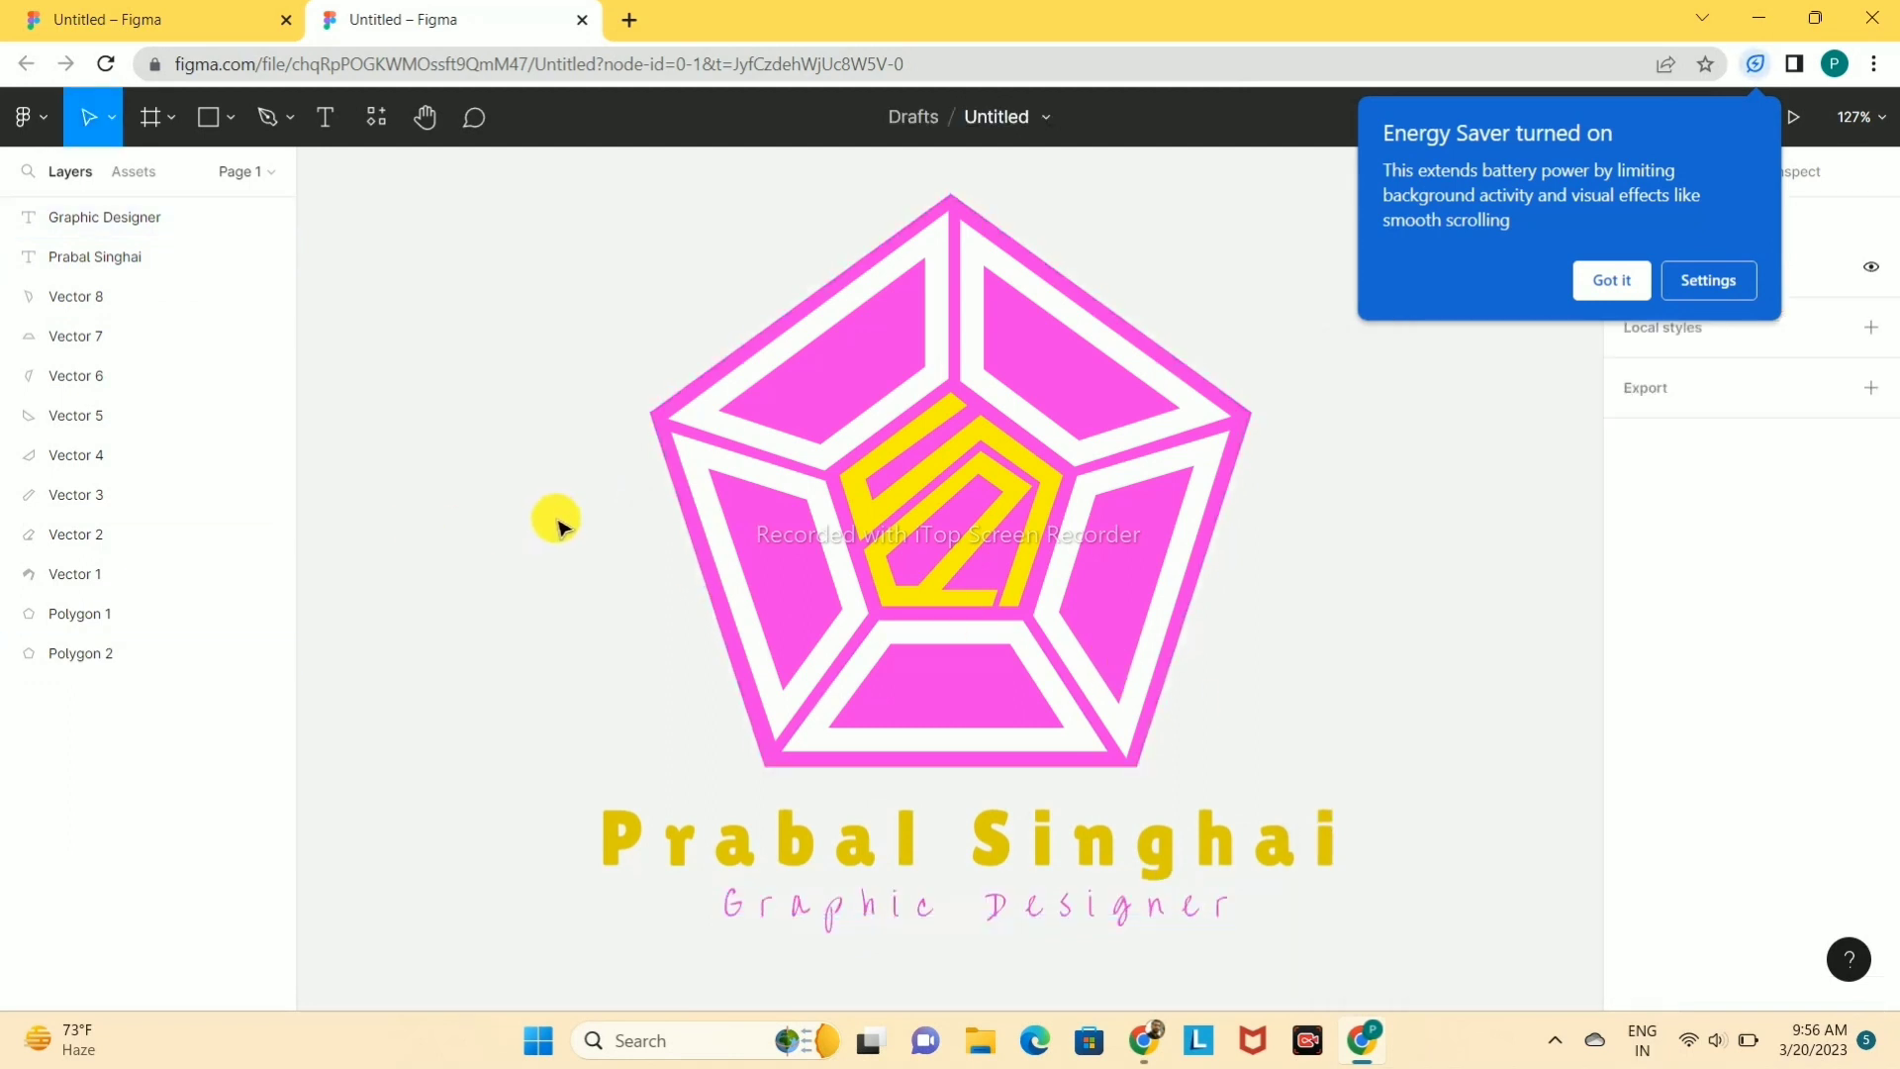
pyautogui.click(1613, 285)
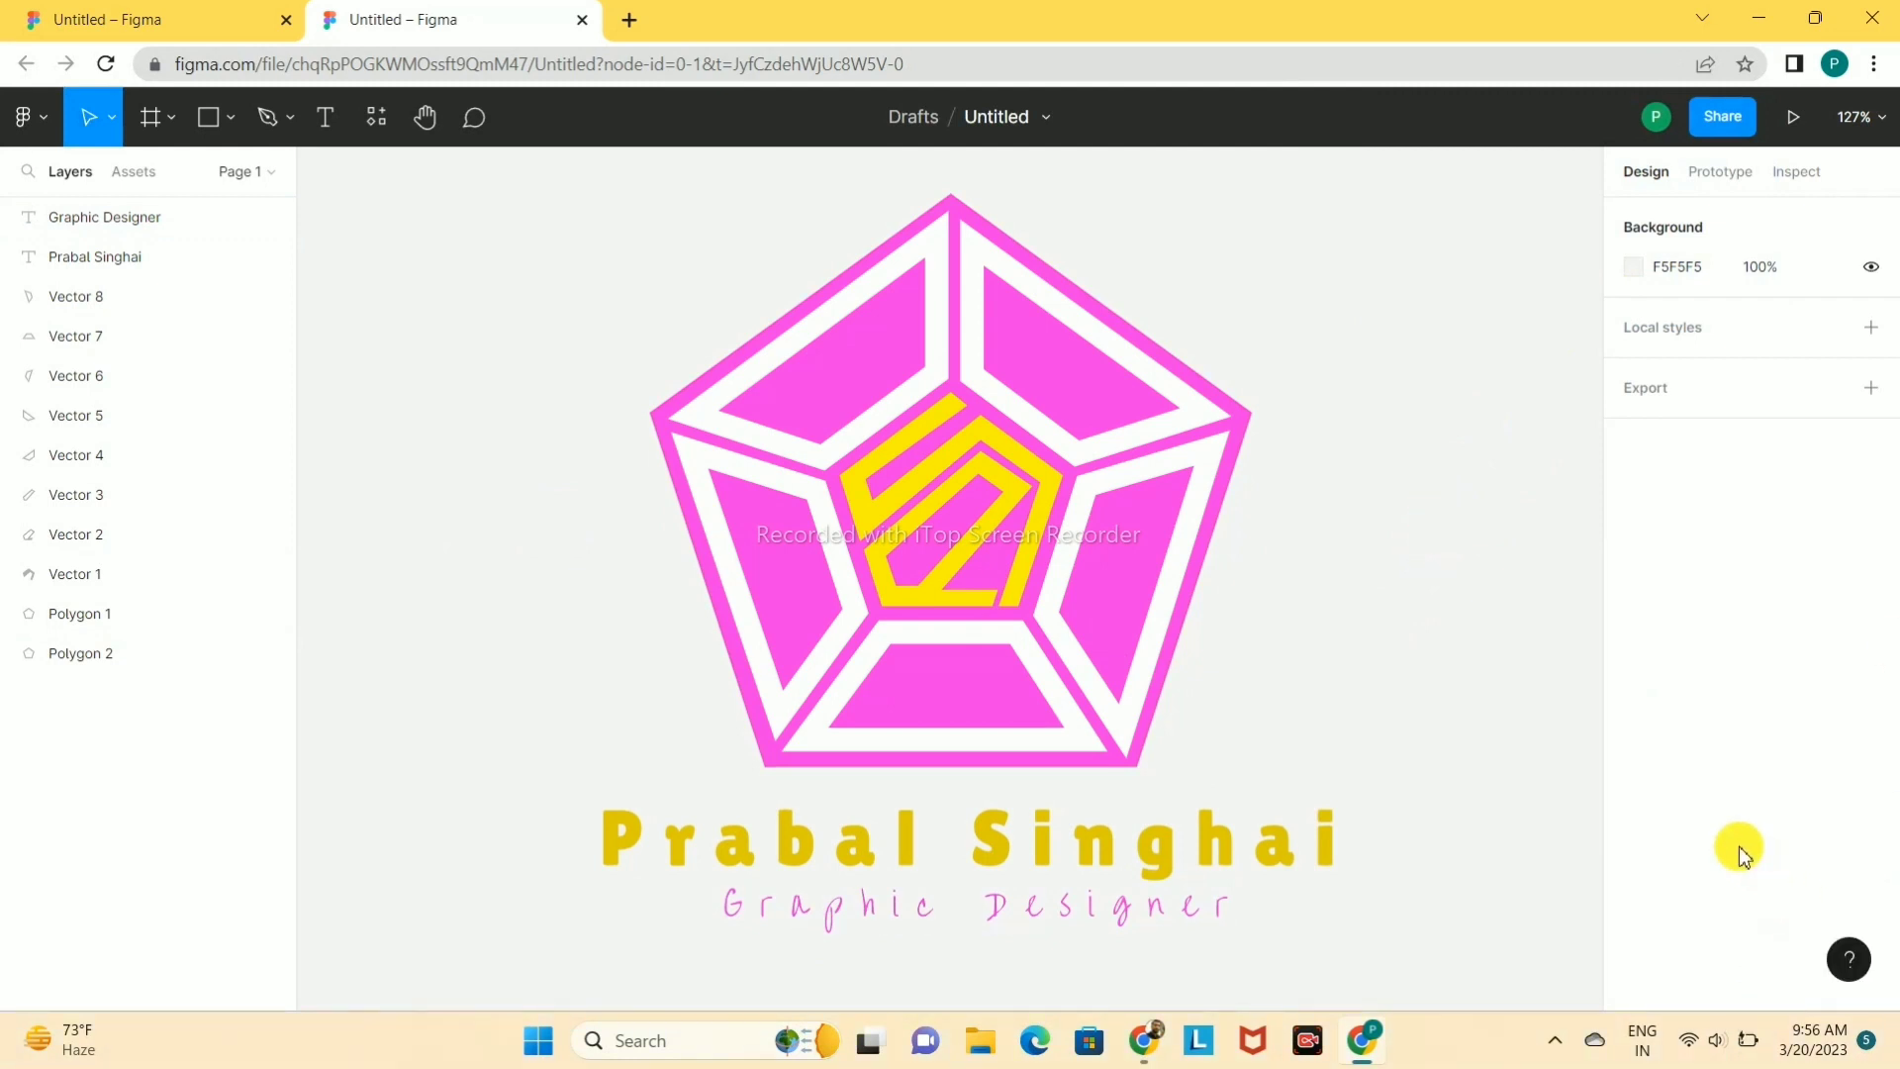
# - Add a fill to the ring's lower-left shape in the yellow sampled from the central emblem
pyautogui.click(835, 551)
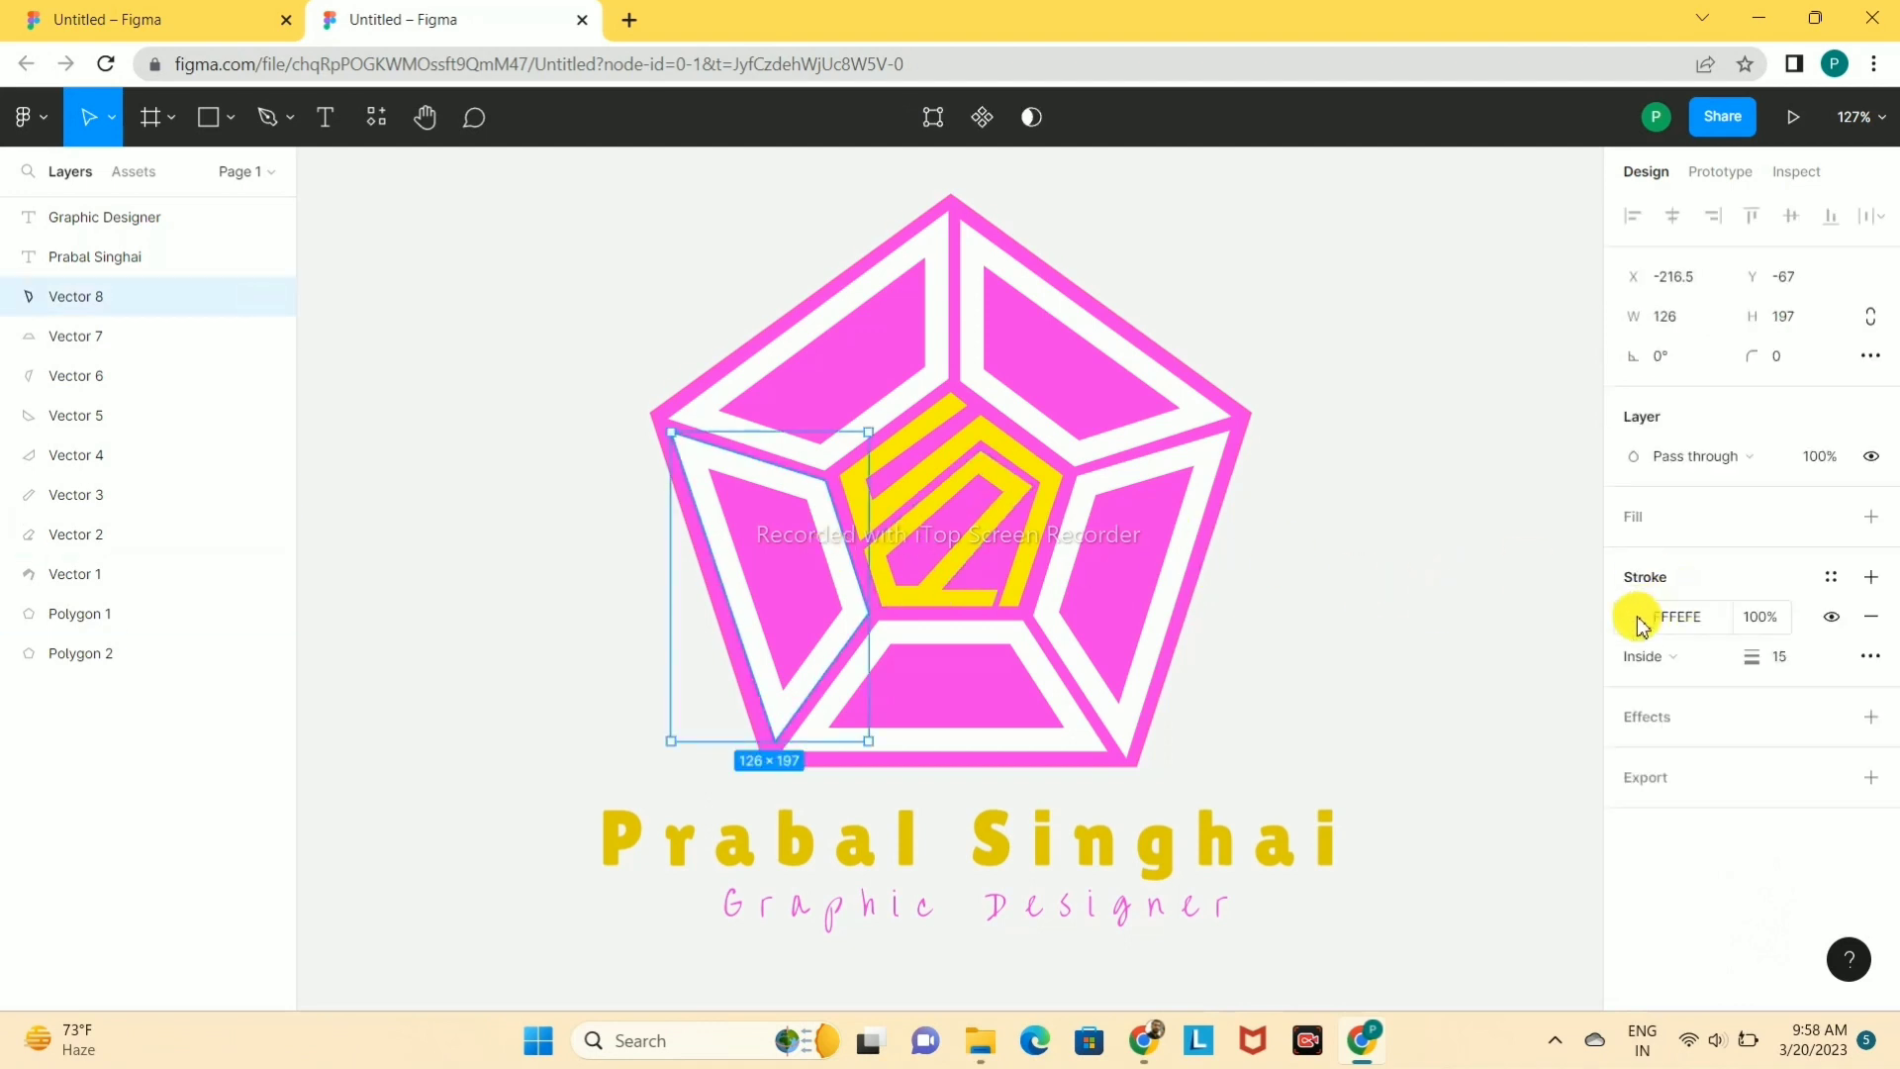
pyautogui.click(1870, 516)
pyautogui.click(1633, 556)
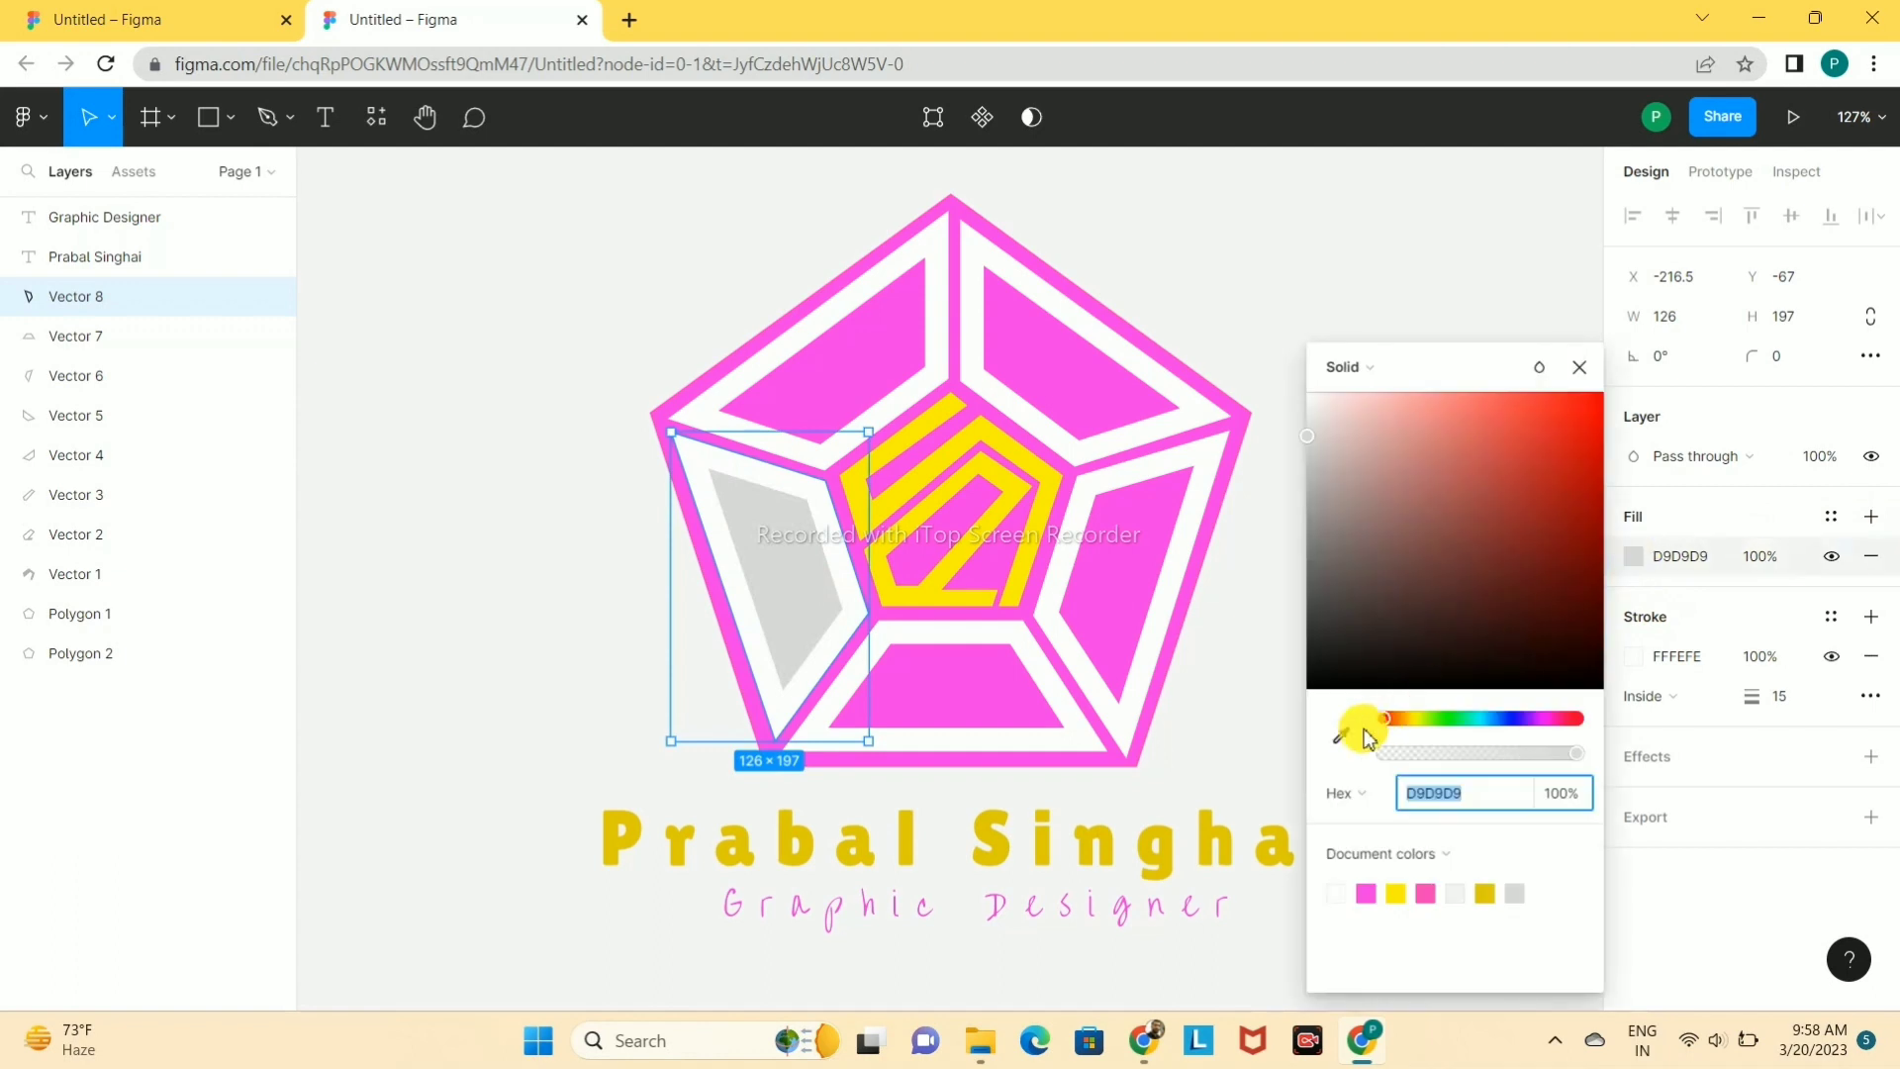
pyautogui.click(1340, 735)
pyautogui.click(998, 497)
pyautogui.click(976, 679)
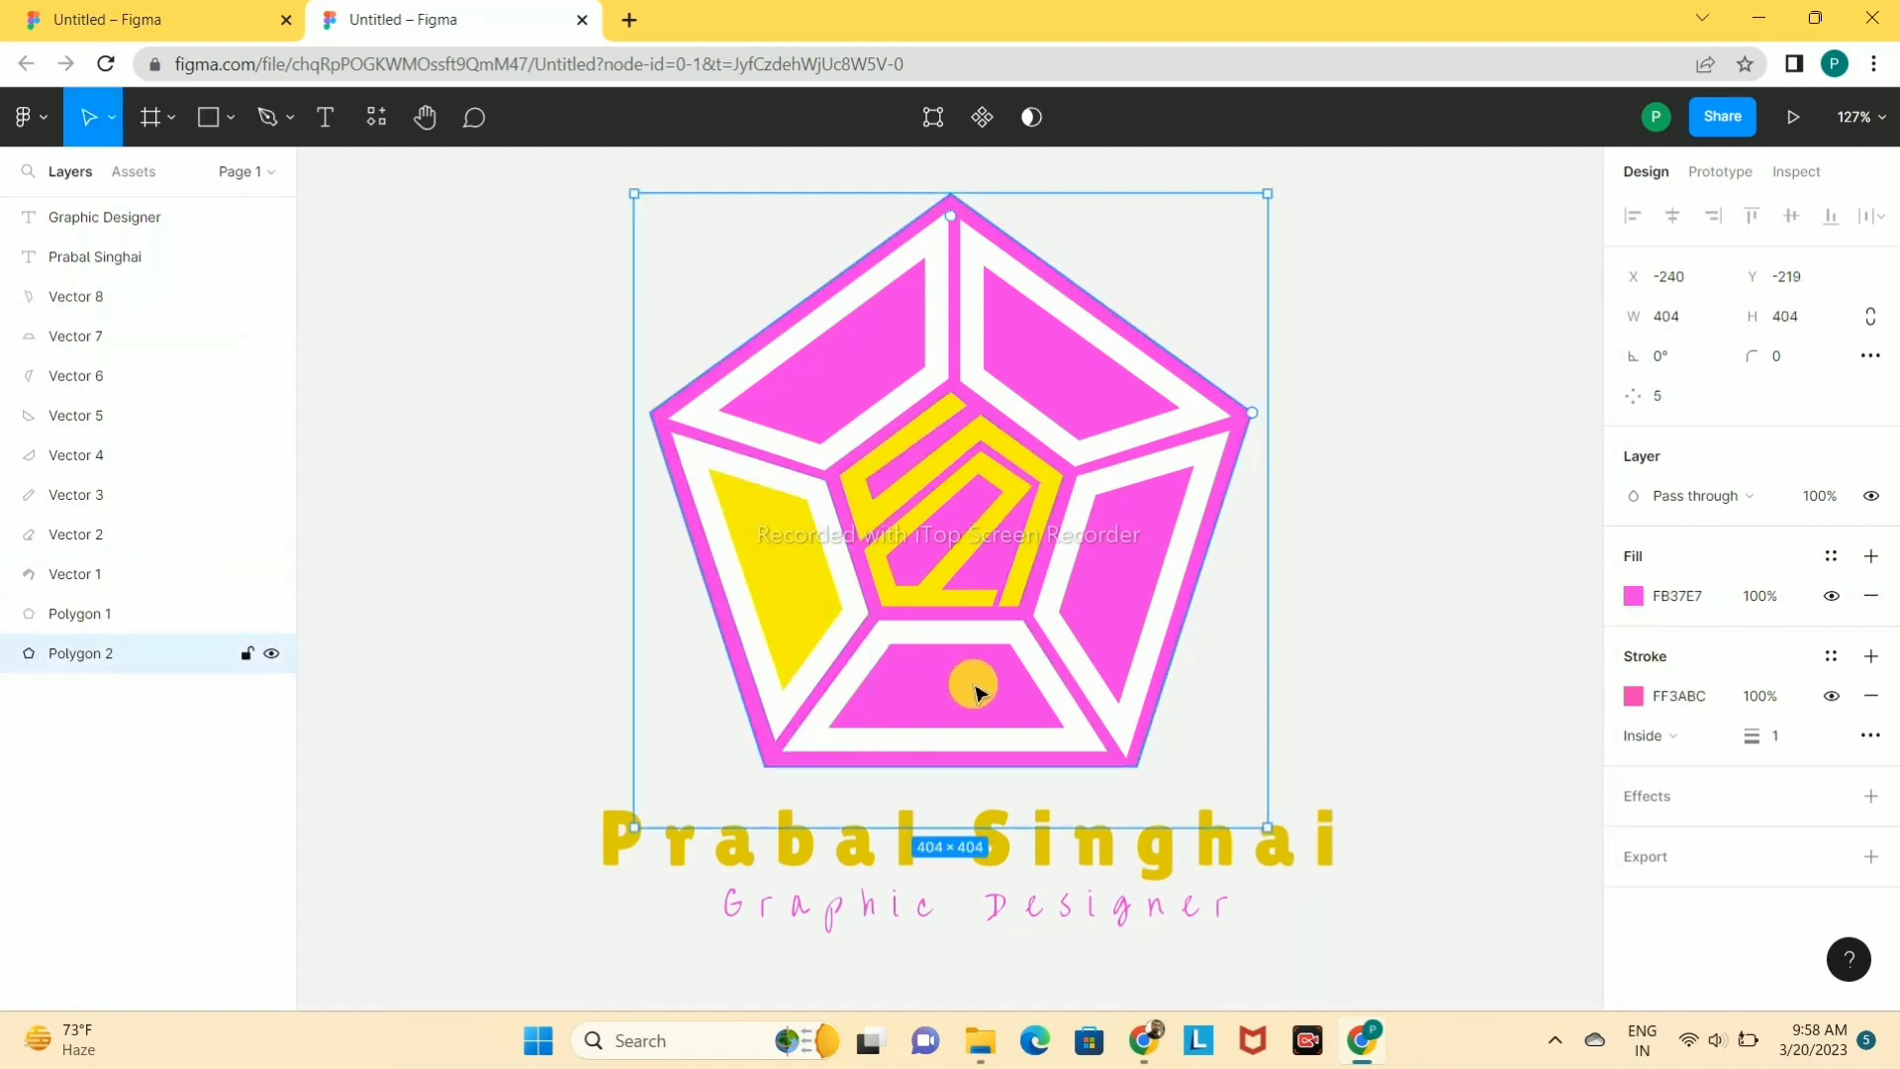
# - Add a fill to the ring's bottom shape in the yellow sampled from the central emblem
pyautogui.click(1001, 639)
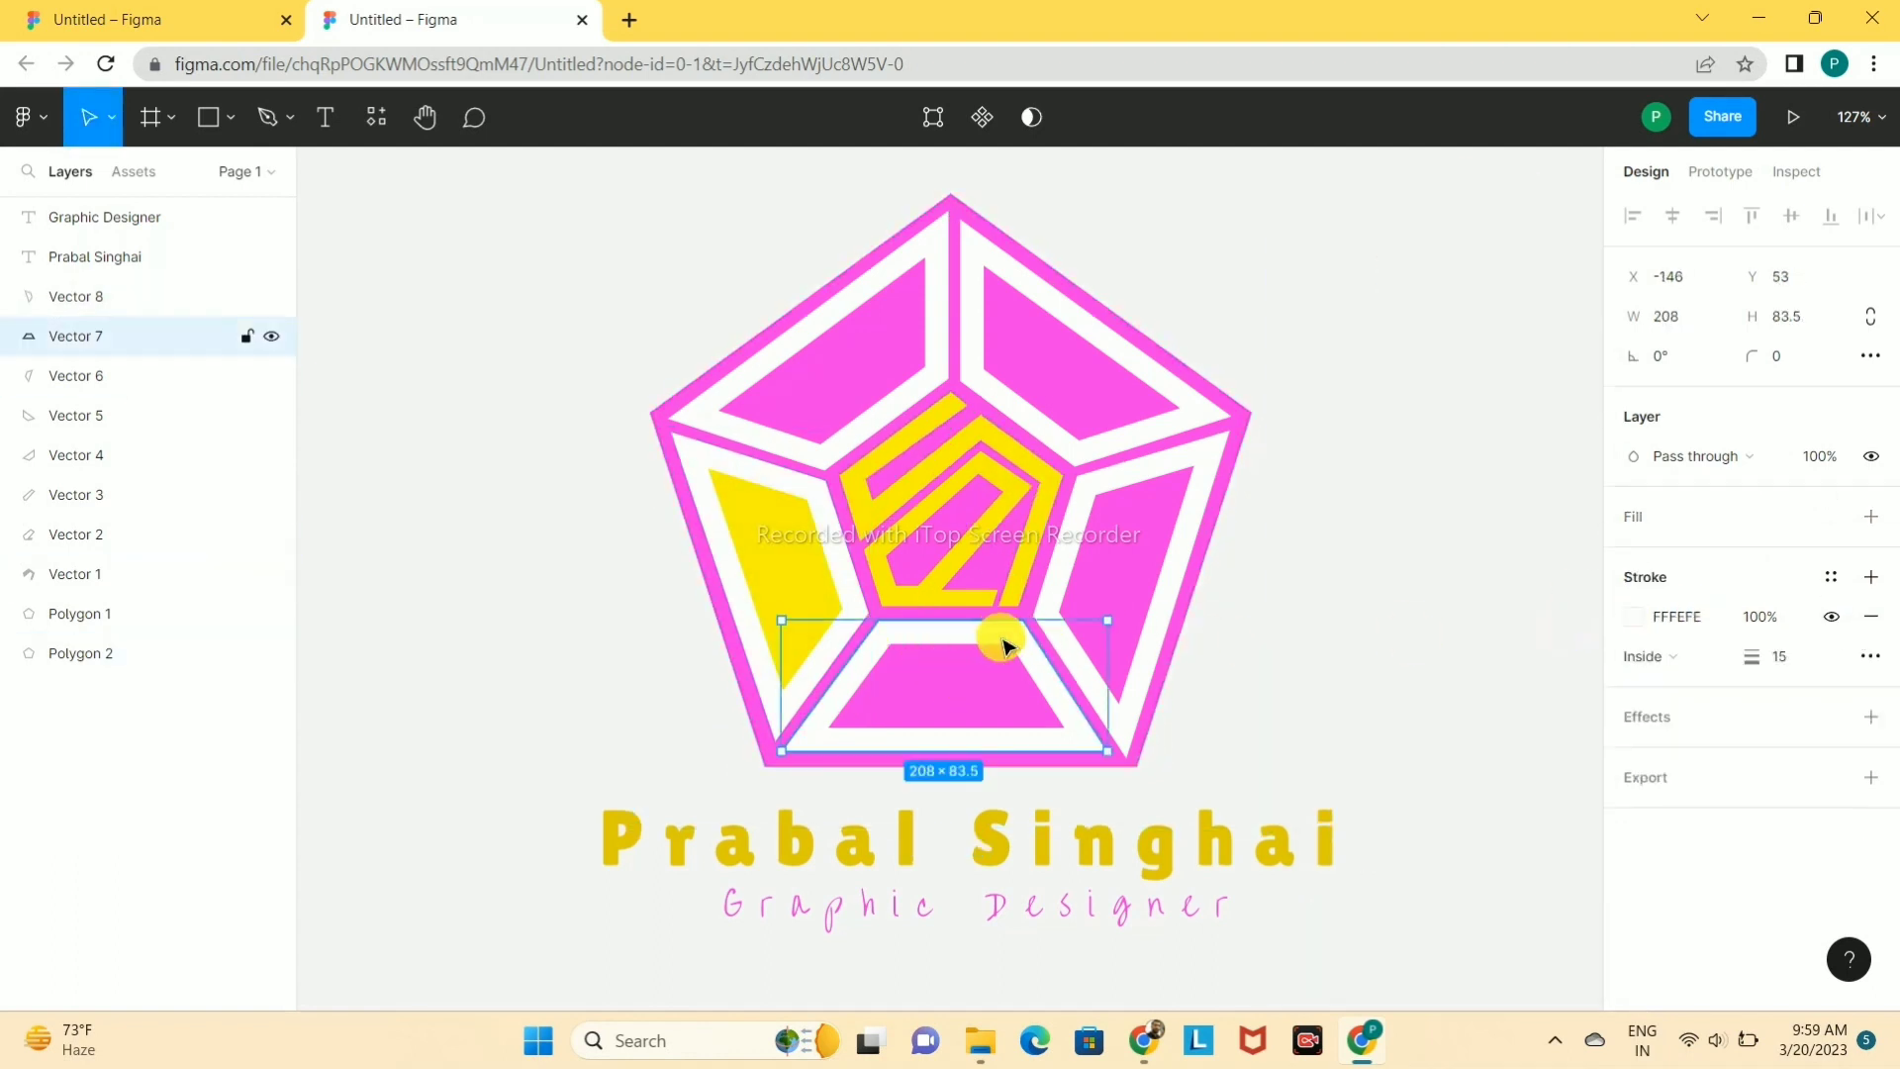
pyautogui.click(1870, 515)
pyautogui.click(1632, 556)
pyautogui.click(1346, 732)
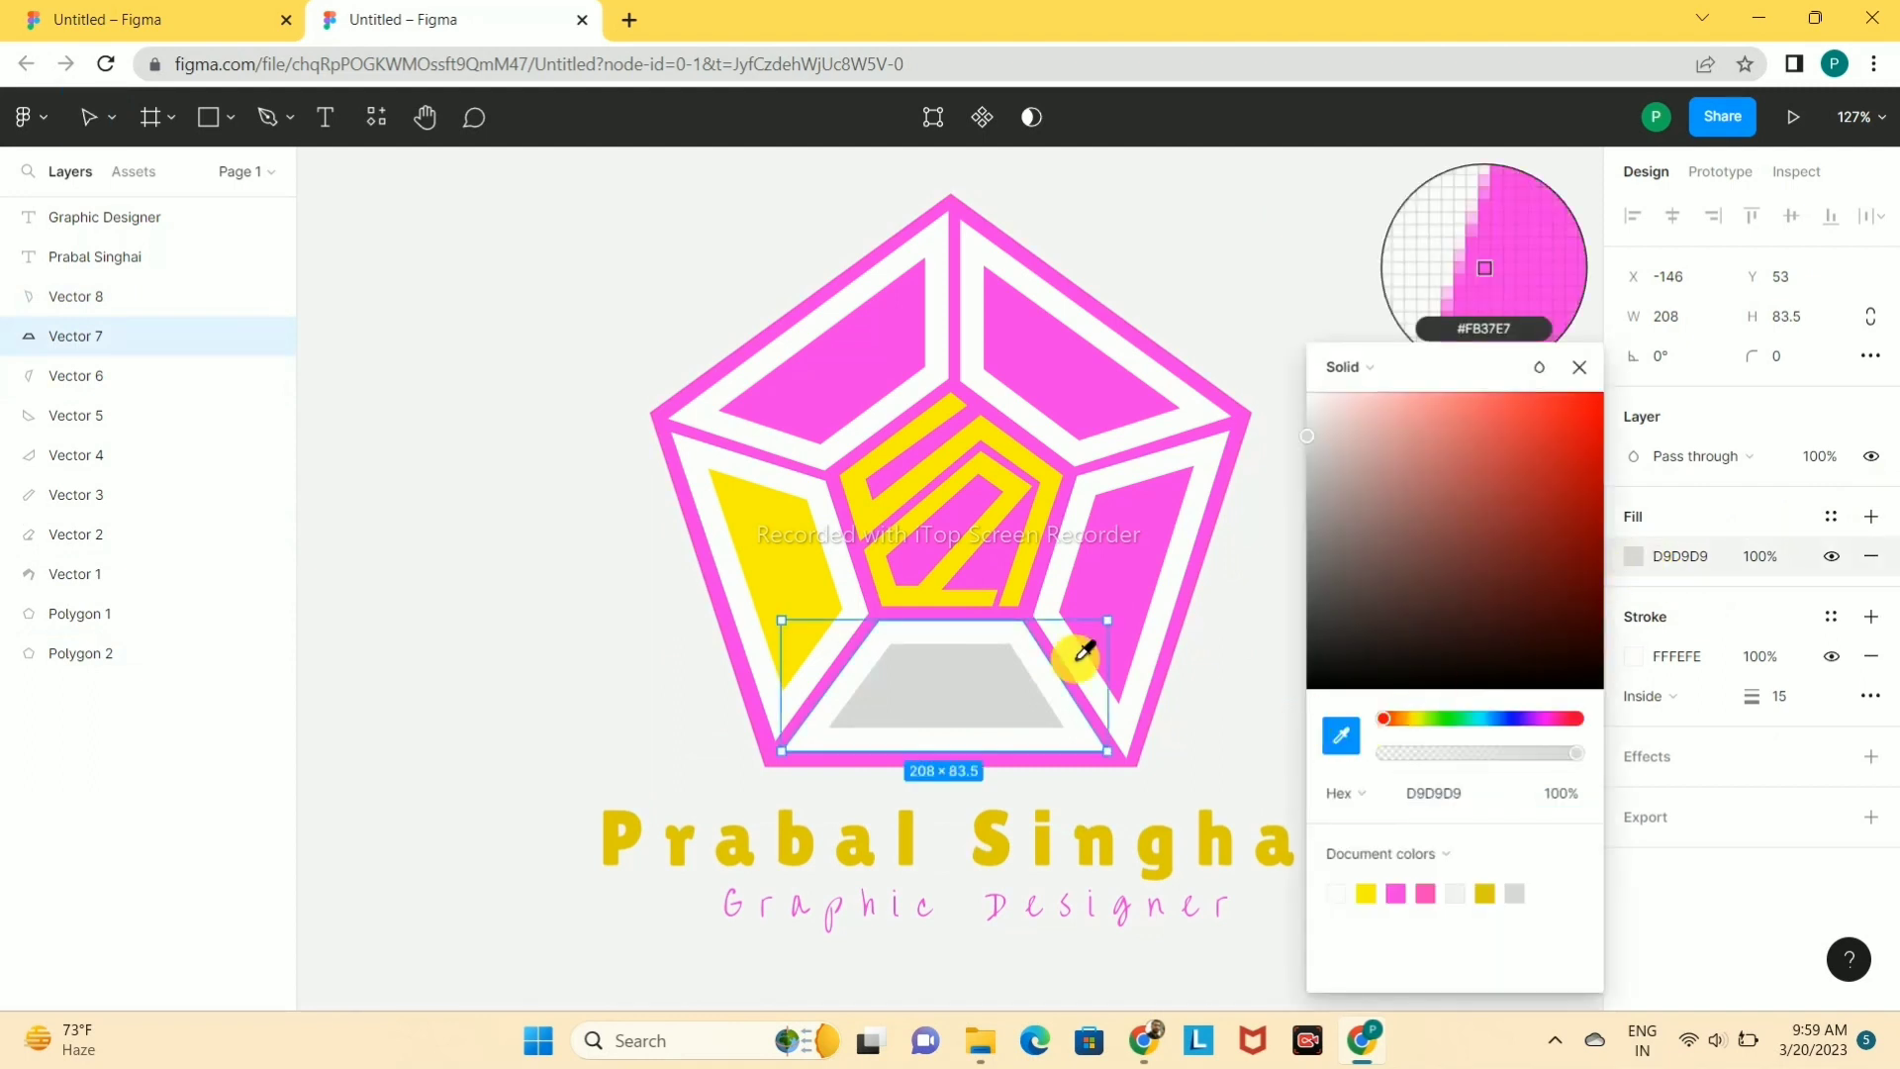
pyautogui.click(1022, 560)
pyautogui.click(1022, 560)
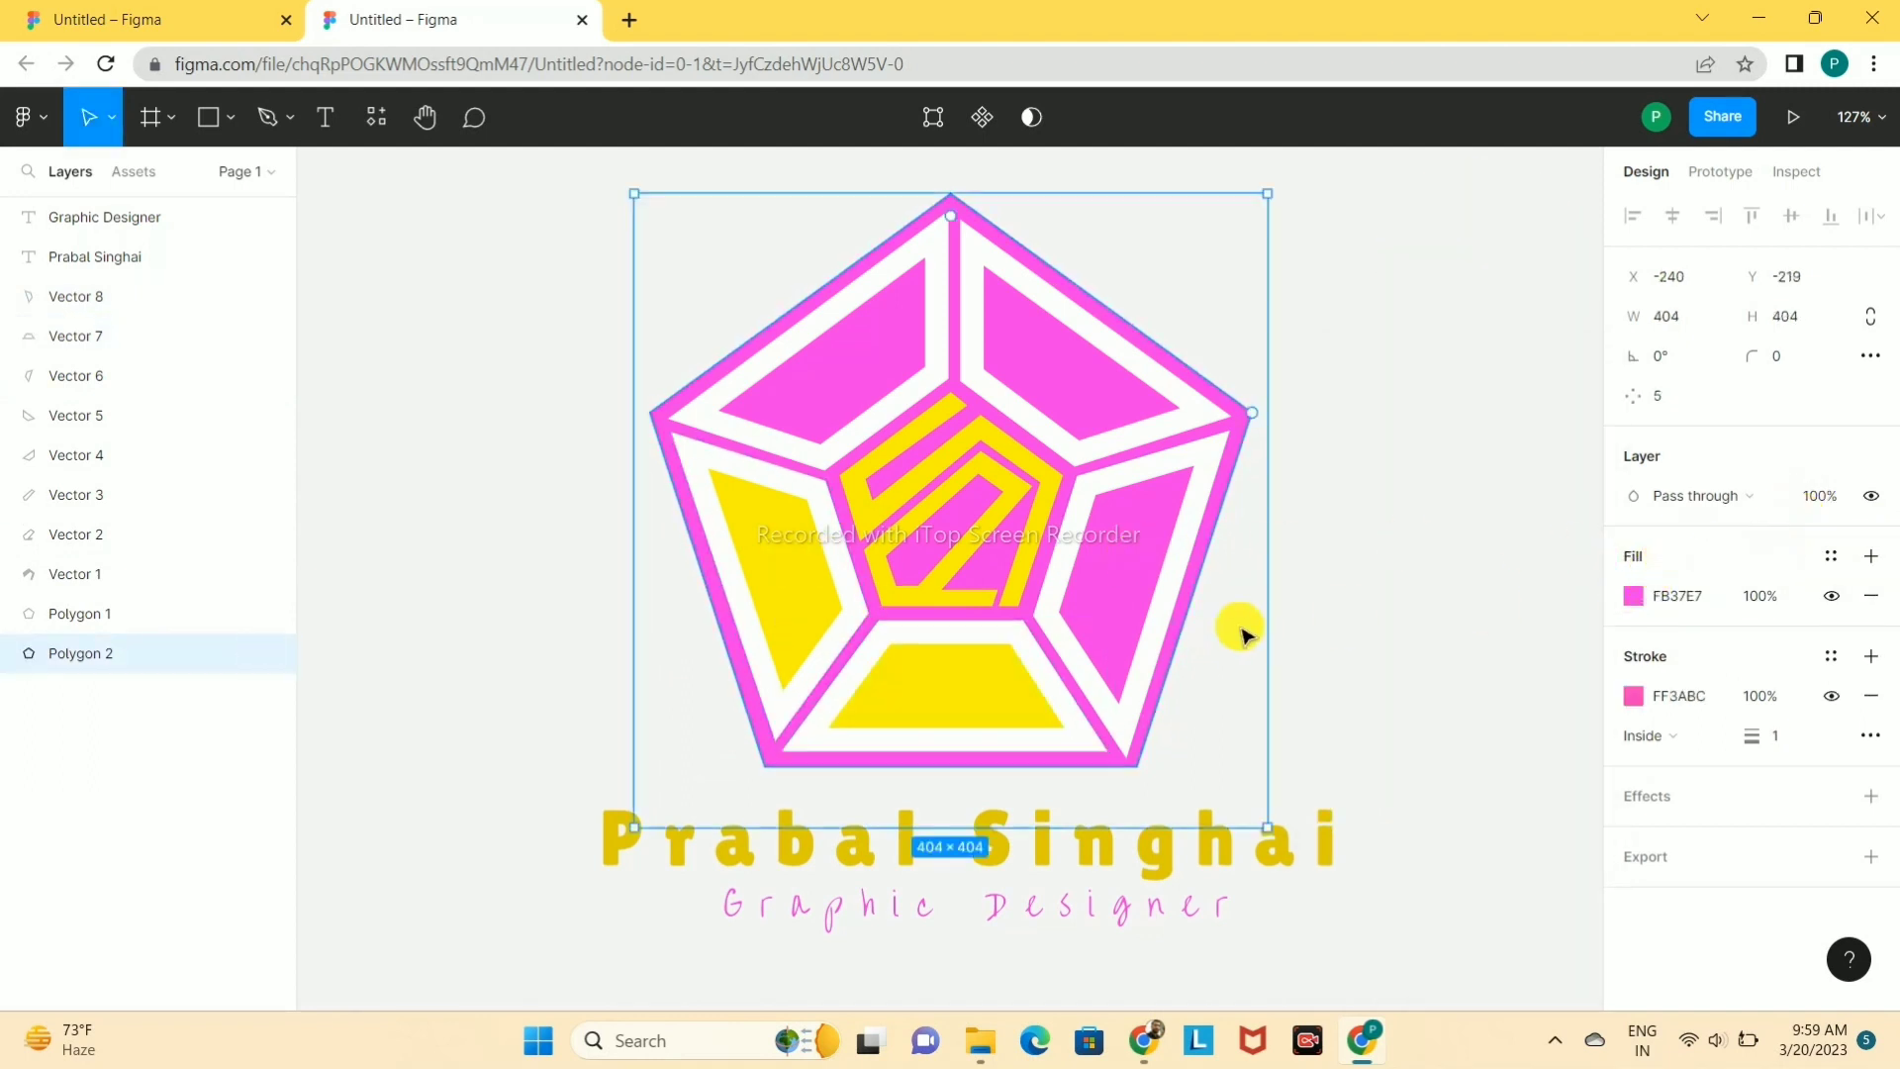
# - Add a fill to the ring's lower-right shape in the yellow sampled from the bottom shape
pyautogui.click(1187, 598)
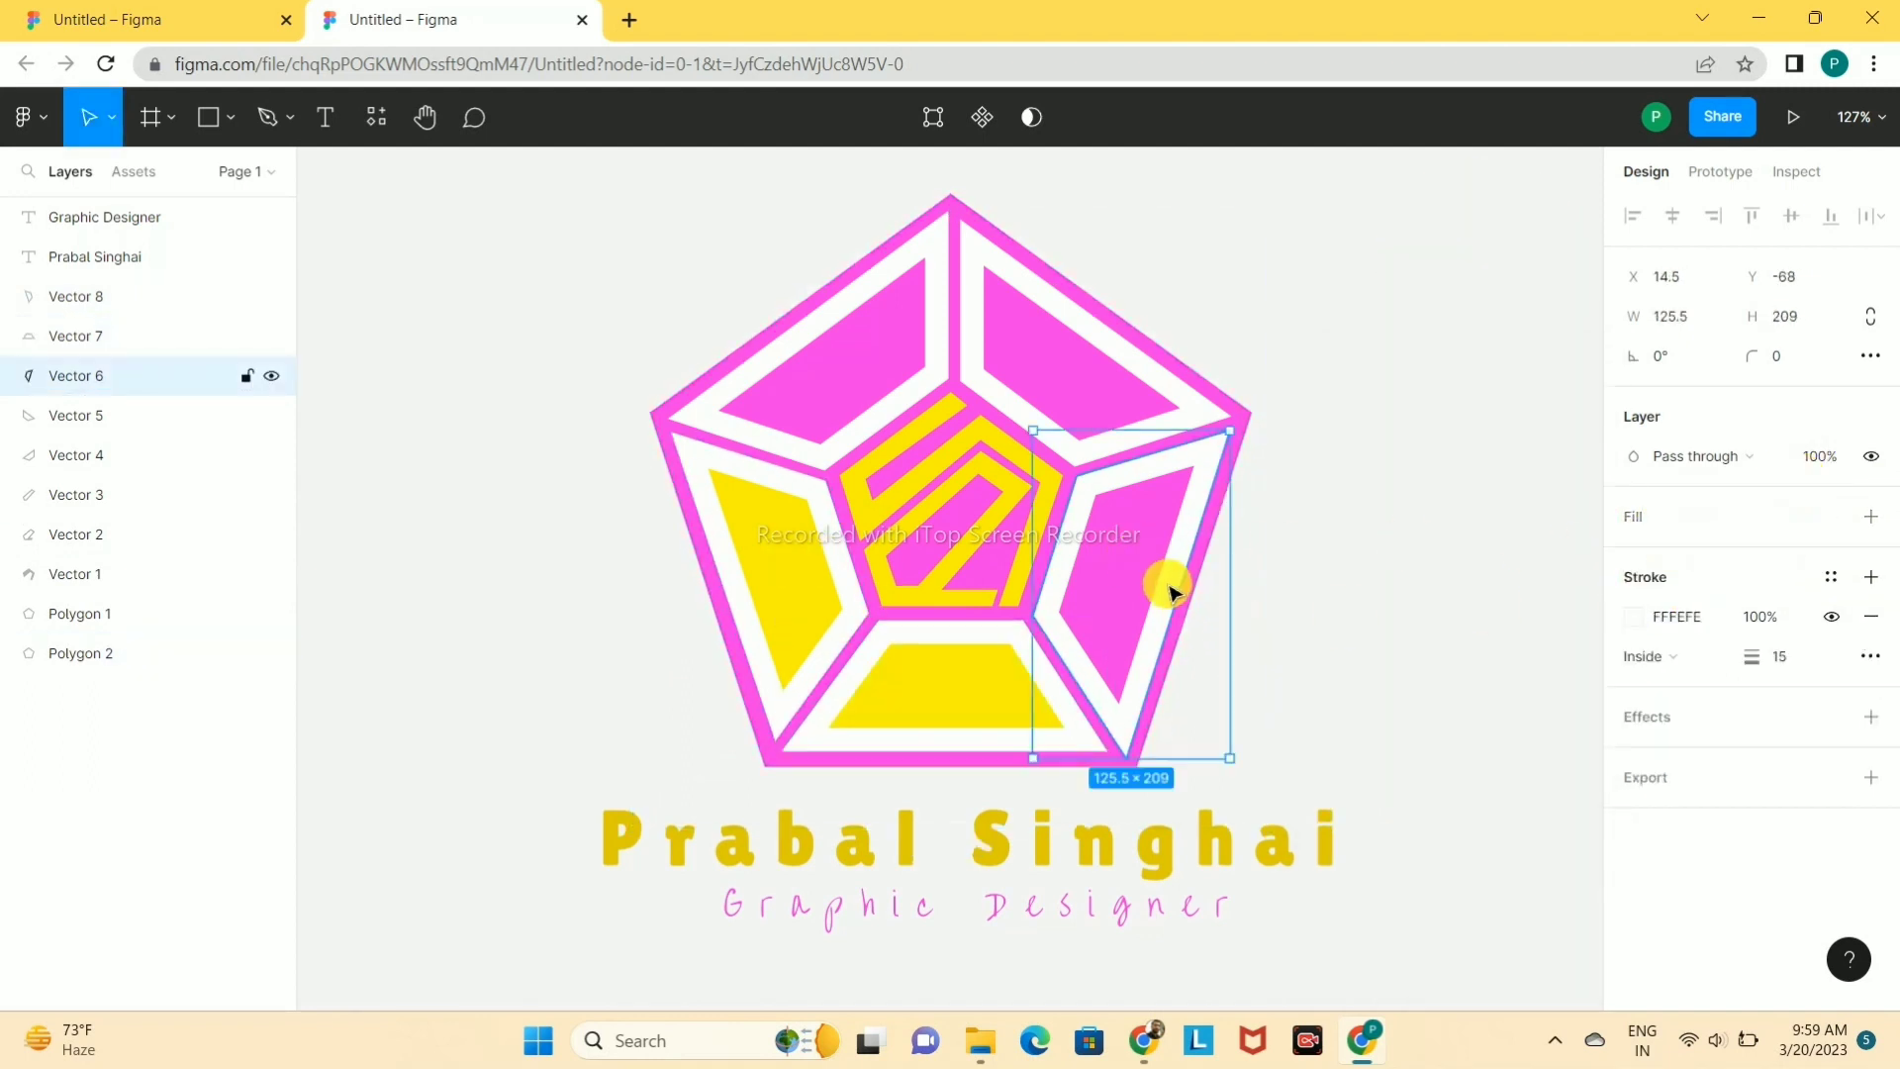
pyautogui.click(1870, 517)
pyautogui.click(1633, 556)
pyautogui.click(1341, 734)
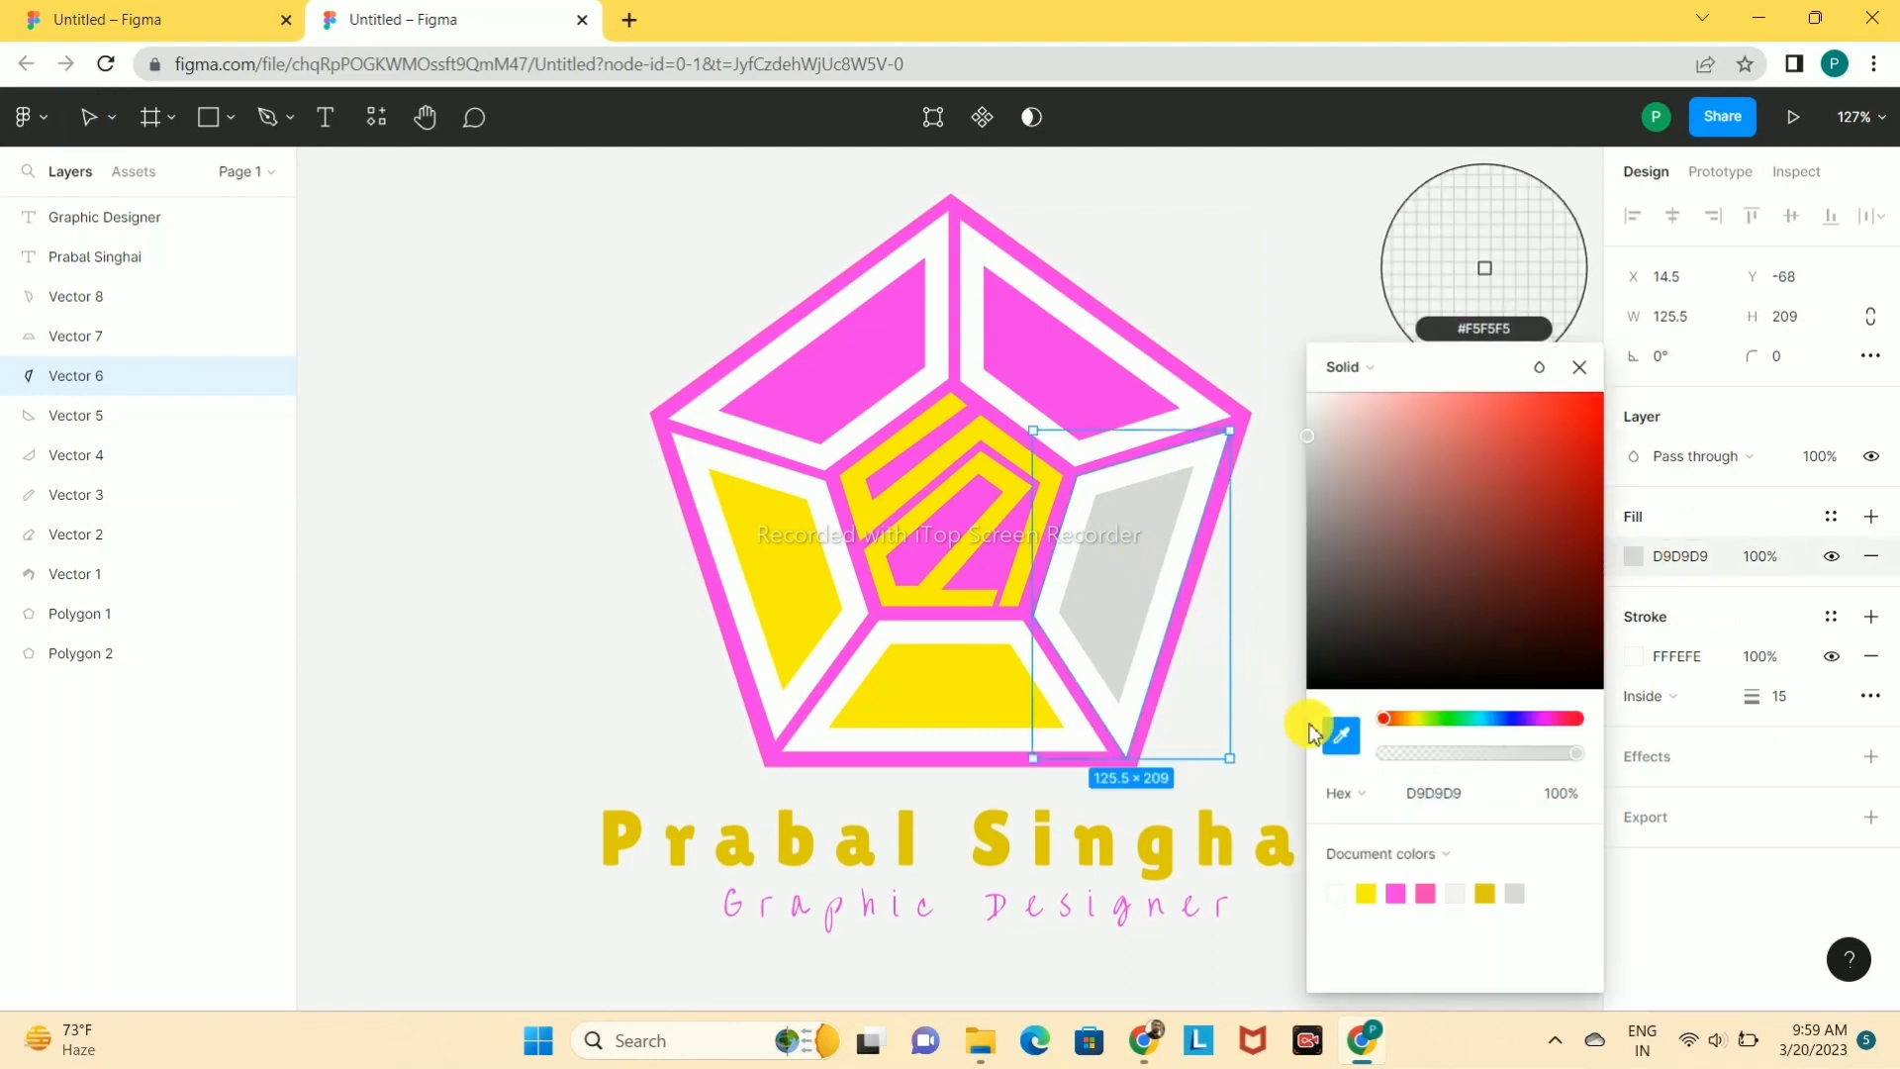
pyautogui.click(1011, 661)
pyautogui.click(1099, 370)
# - Add a fill to the ring's upper-right shape in the logo's yellow, sampled from the artwork
pyautogui.click(1120, 360)
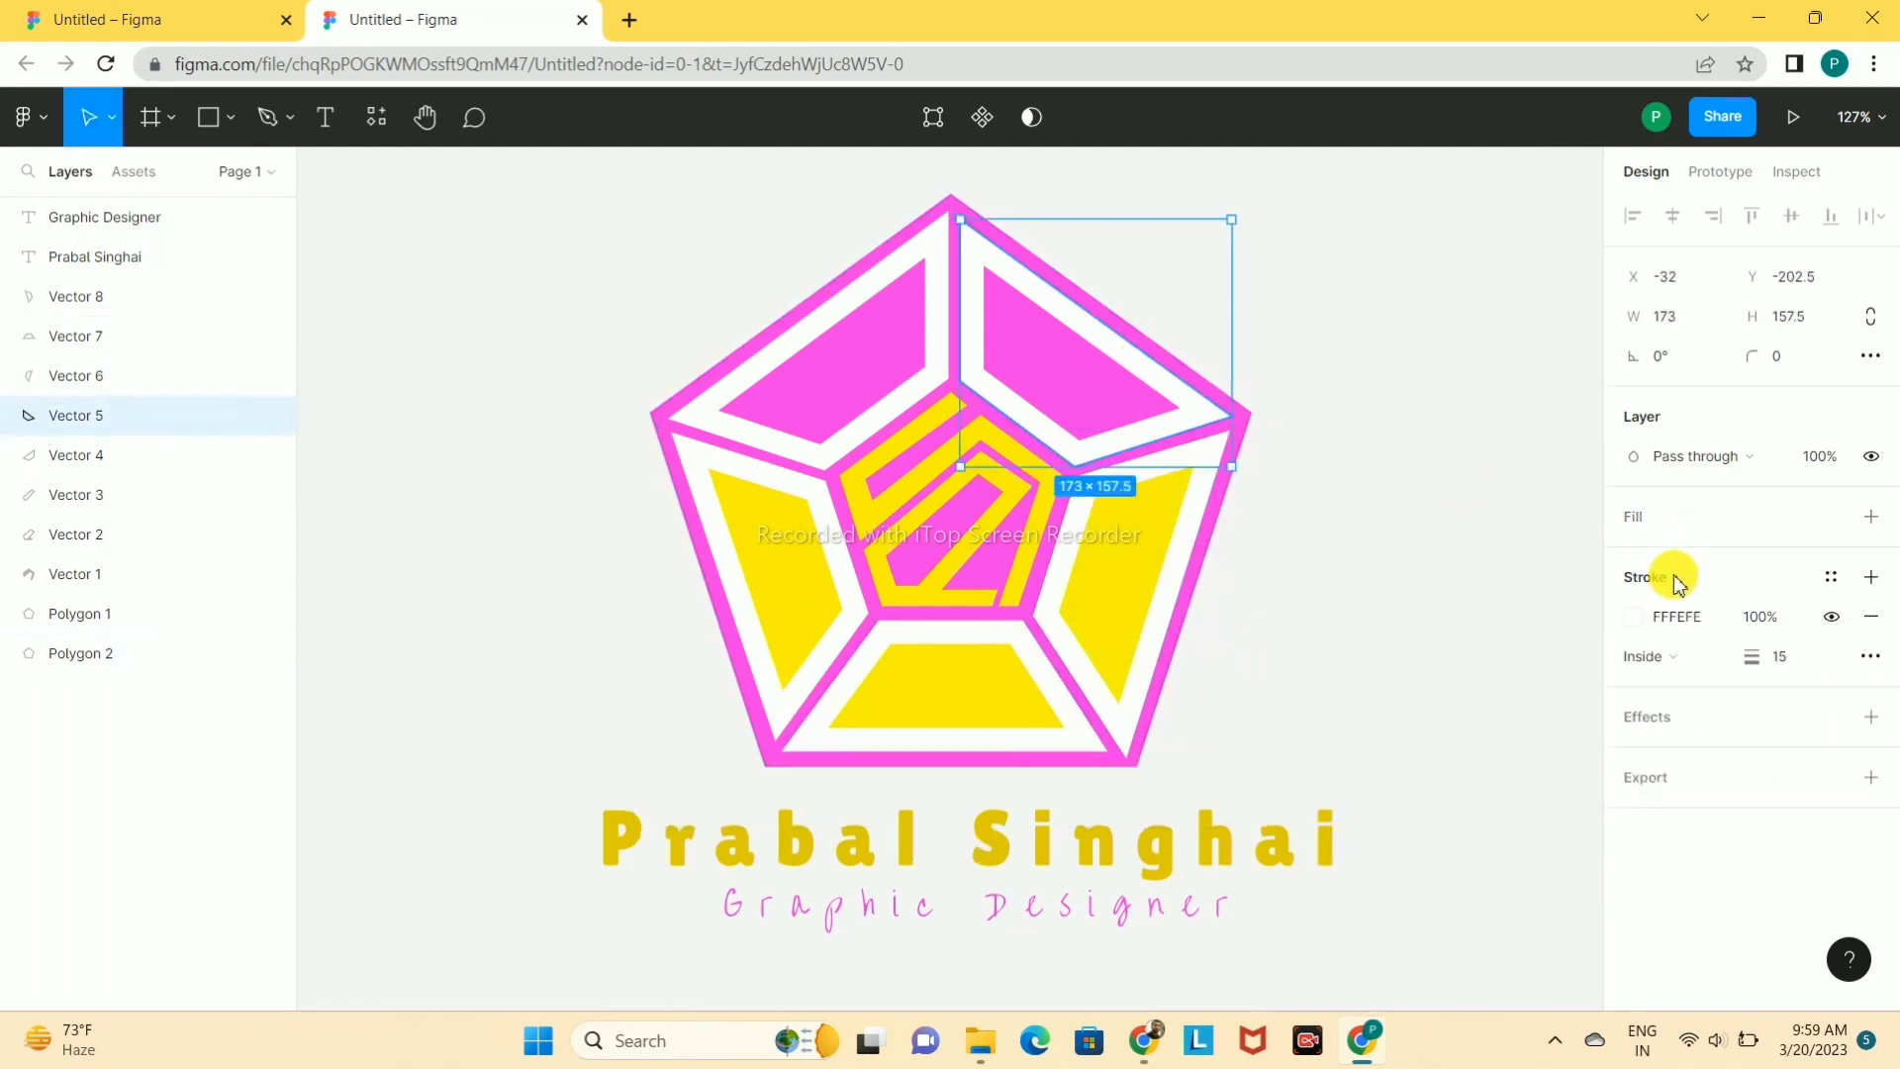
pyautogui.click(1870, 517)
pyautogui.click(1633, 556)
pyautogui.click(1341, 734)
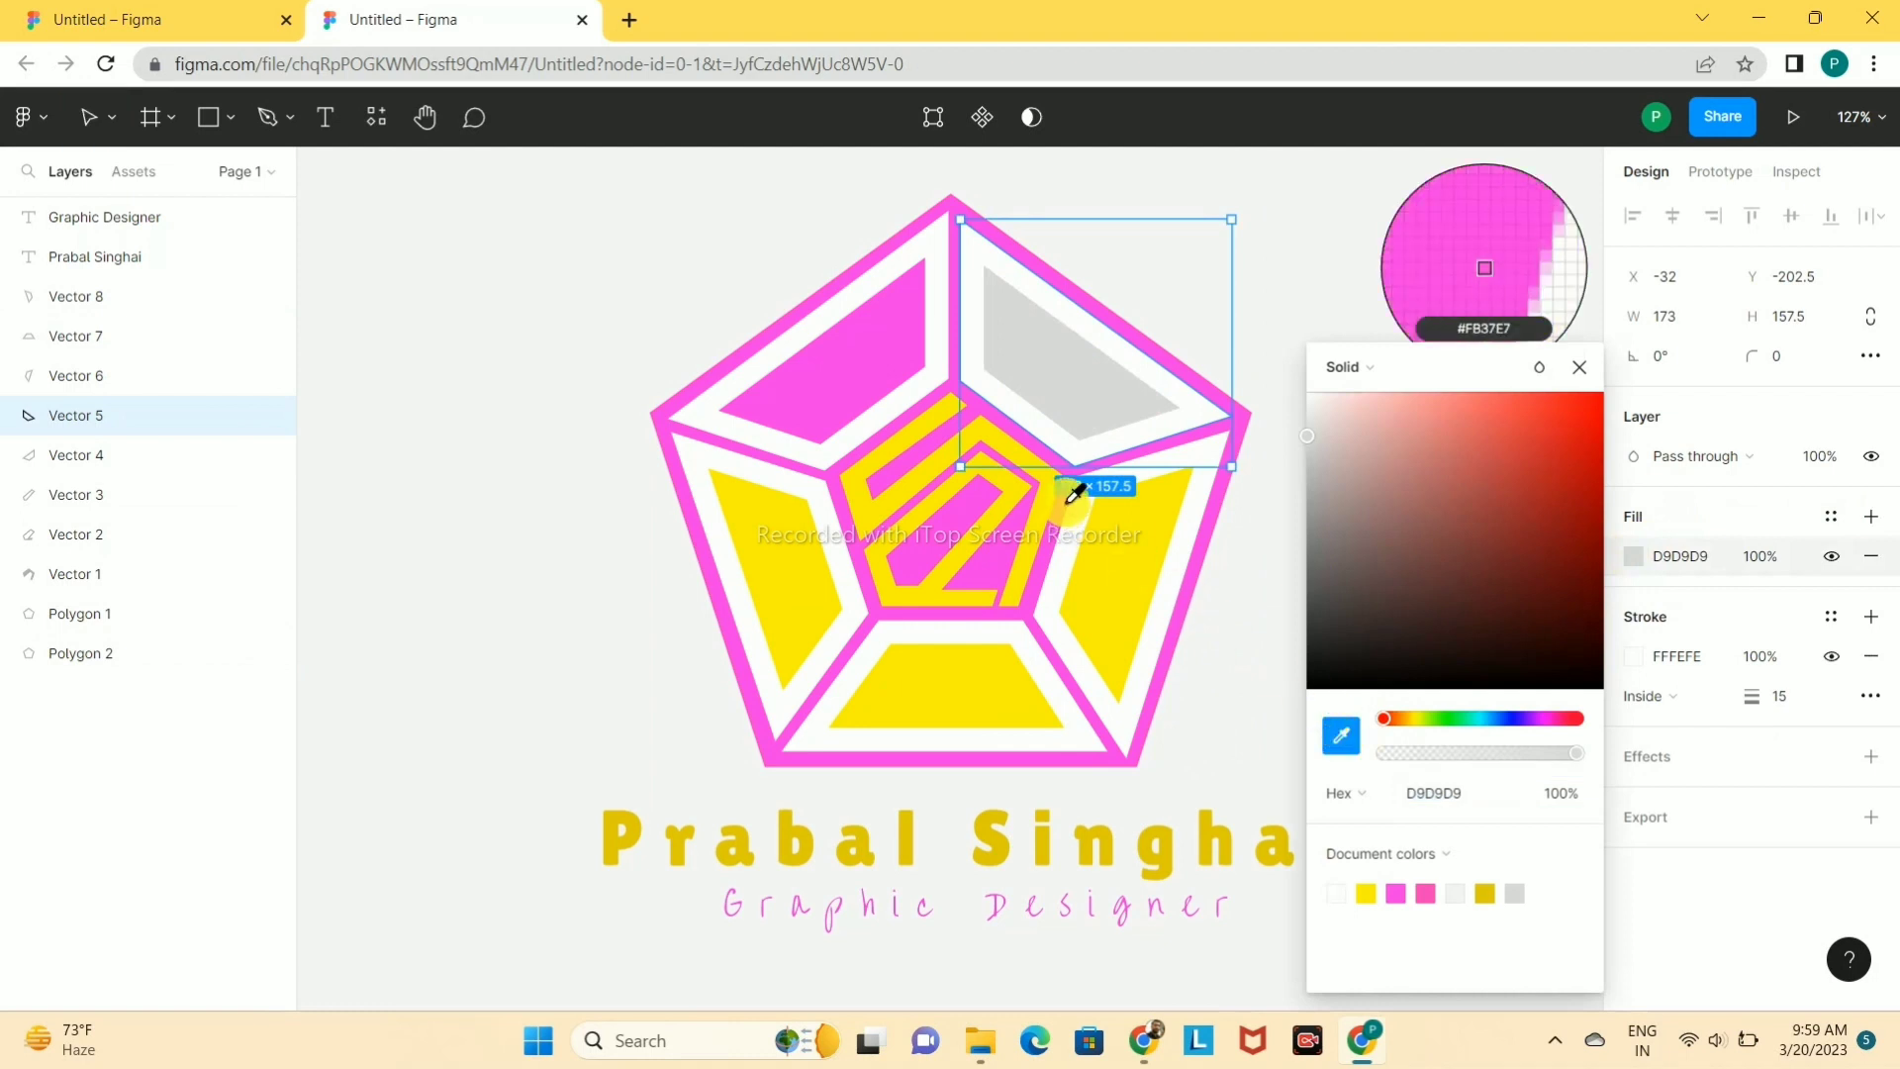
pyautogui.click(1074, 492)
pyautogui.click(914, 277)
# - Add a fill to the ring's upper-left shape in yellow FBF101, sampled from the upper-right shape, and deselect everything
pyautogui.click(915, 265)
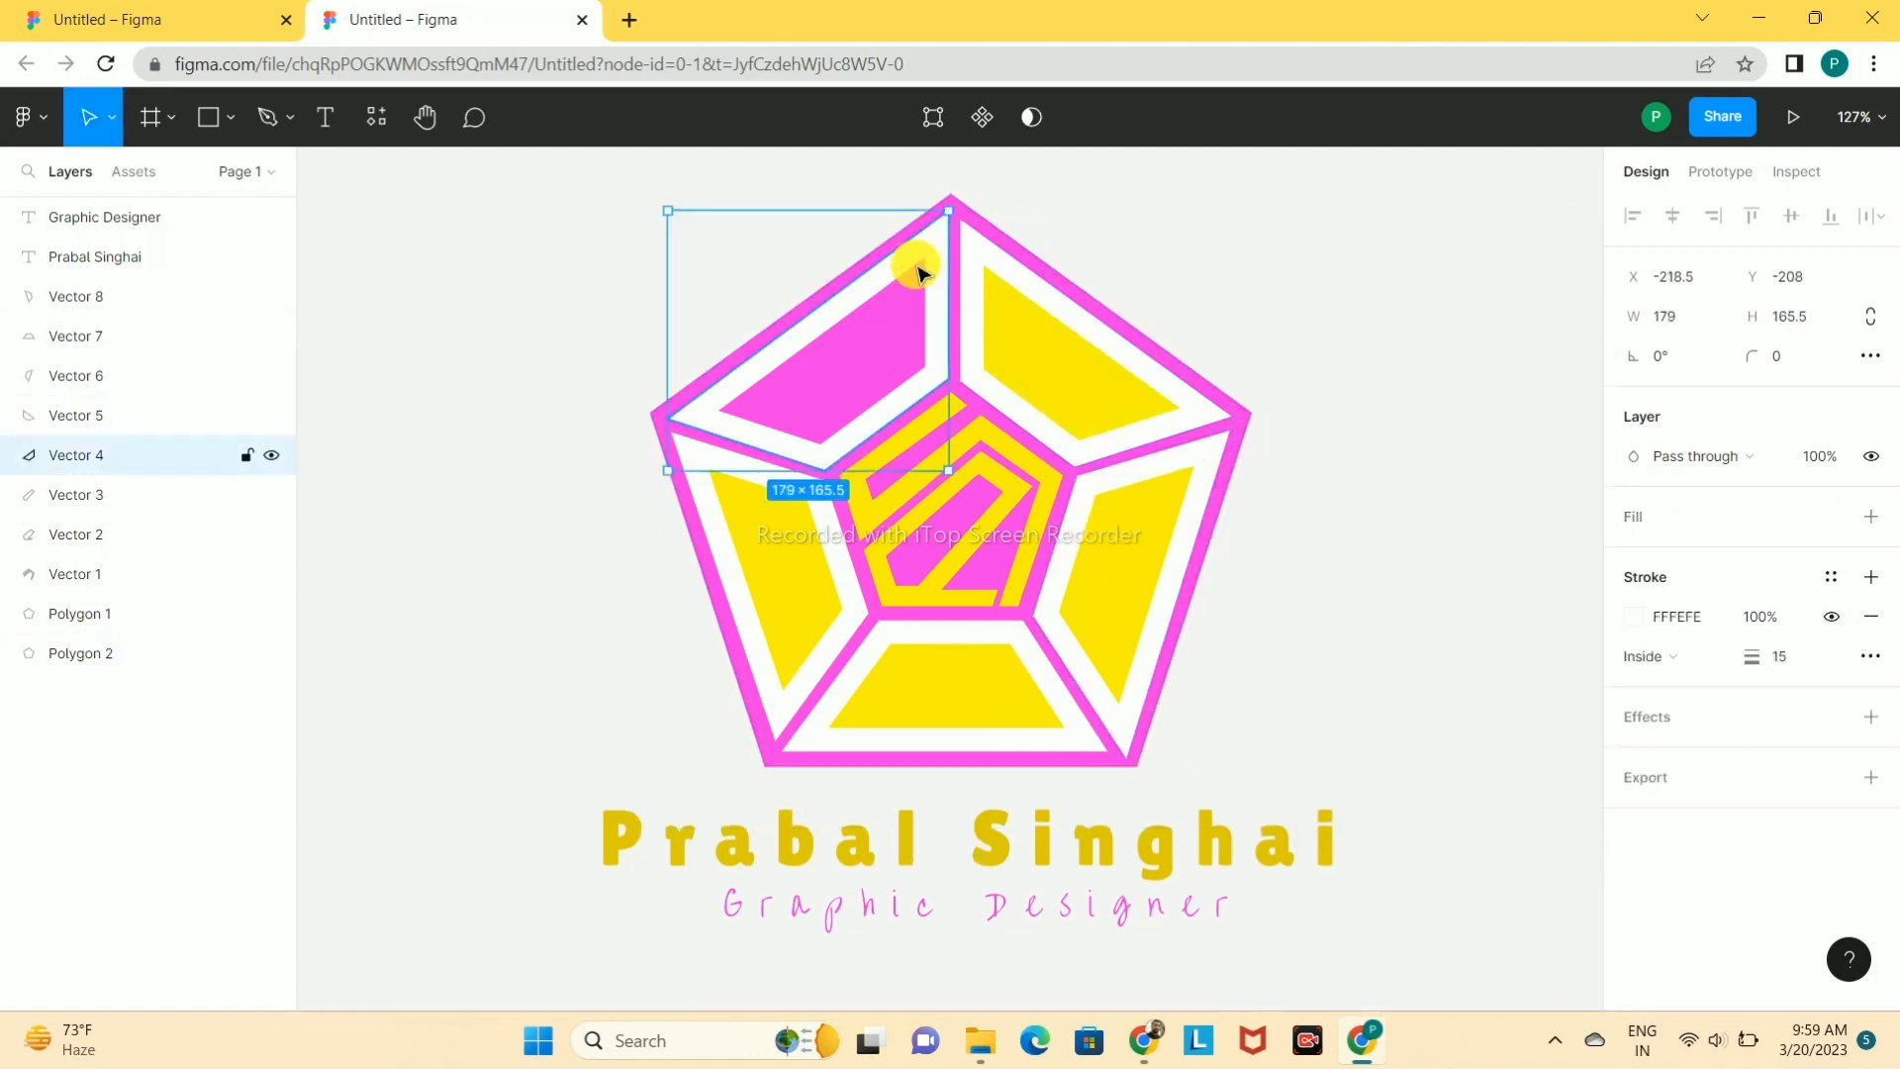
pyautogui.click(1870, 516)
pyautogui.click(1632, 556)
pyautogui.click(1342, 735)
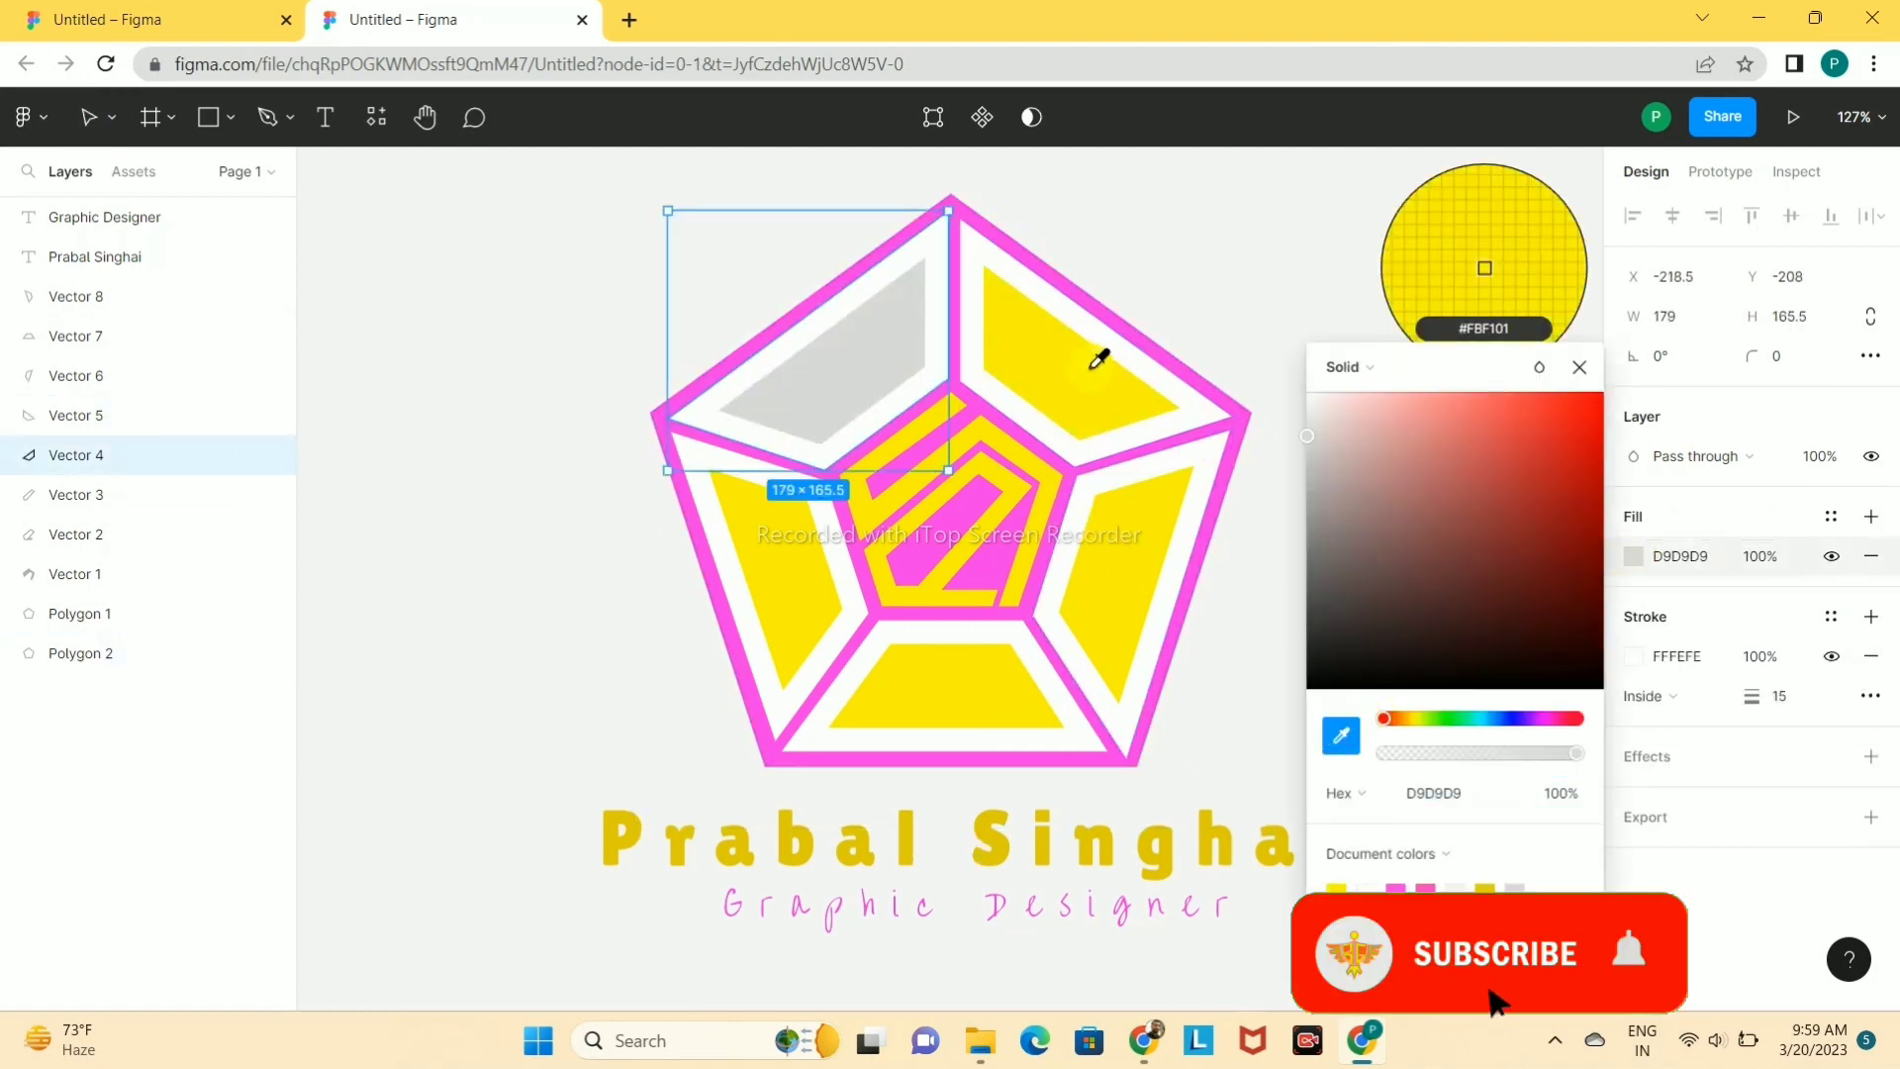
pyautogui.click(1098, 358)
pyautogui.click(1579, 367)
pyautogui.click(1481, 306)
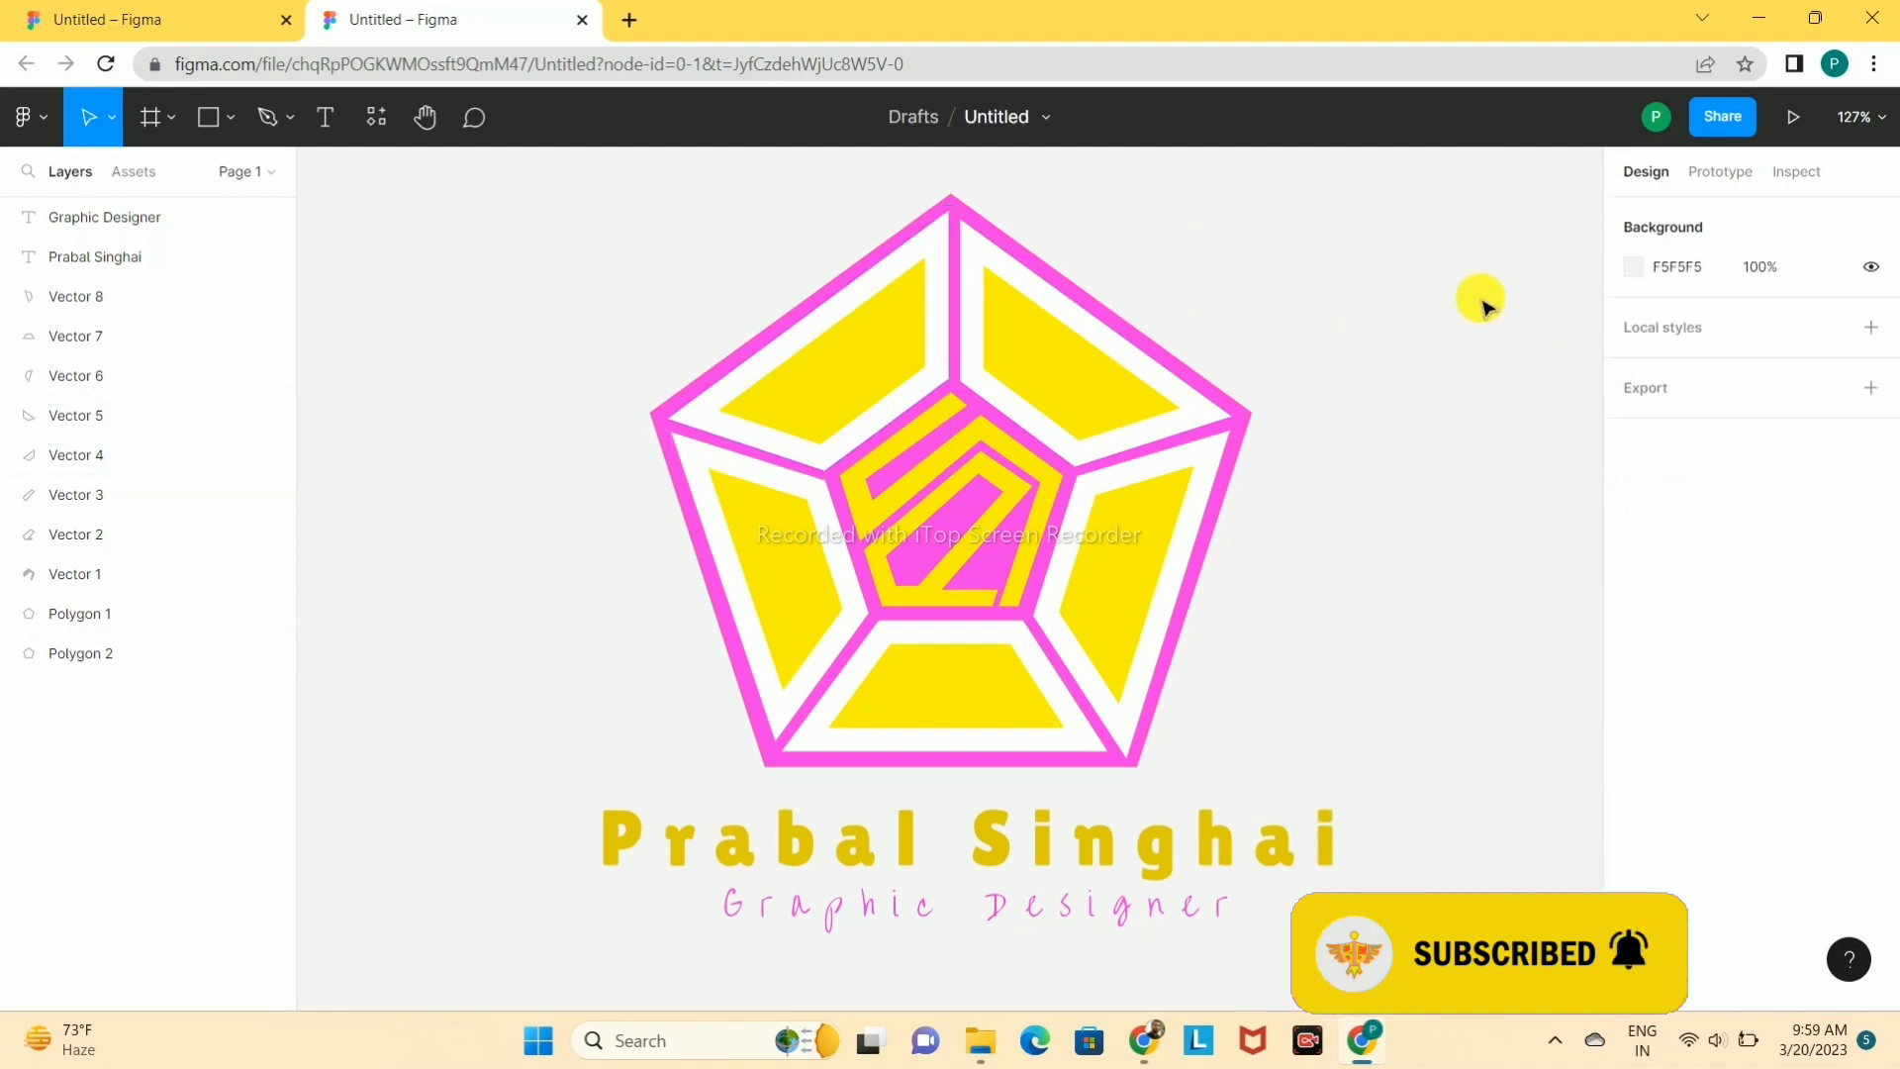